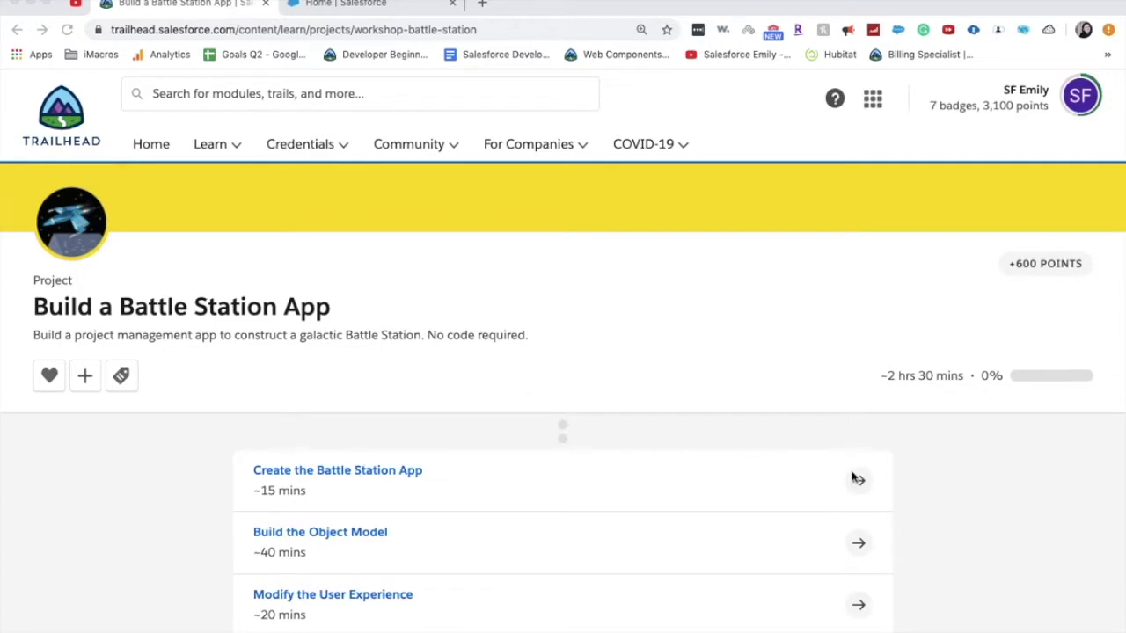
Open the Create the Battle Station App unit and review its instructions up to creating the Battle Station object
click(409, 476)
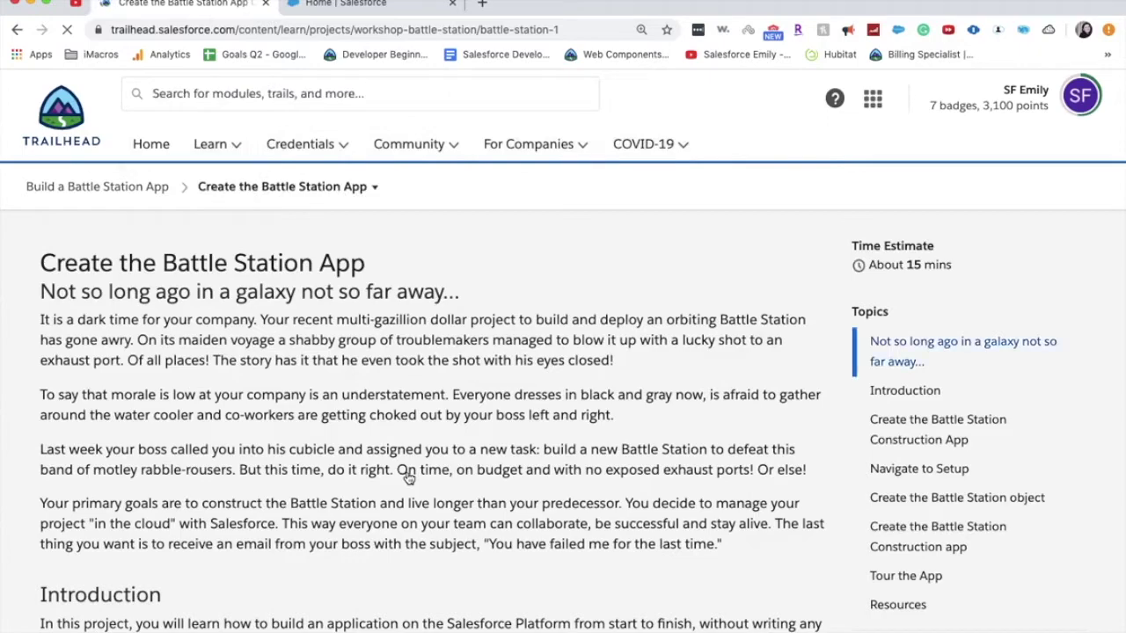
scroll(408, 475, down, 10)
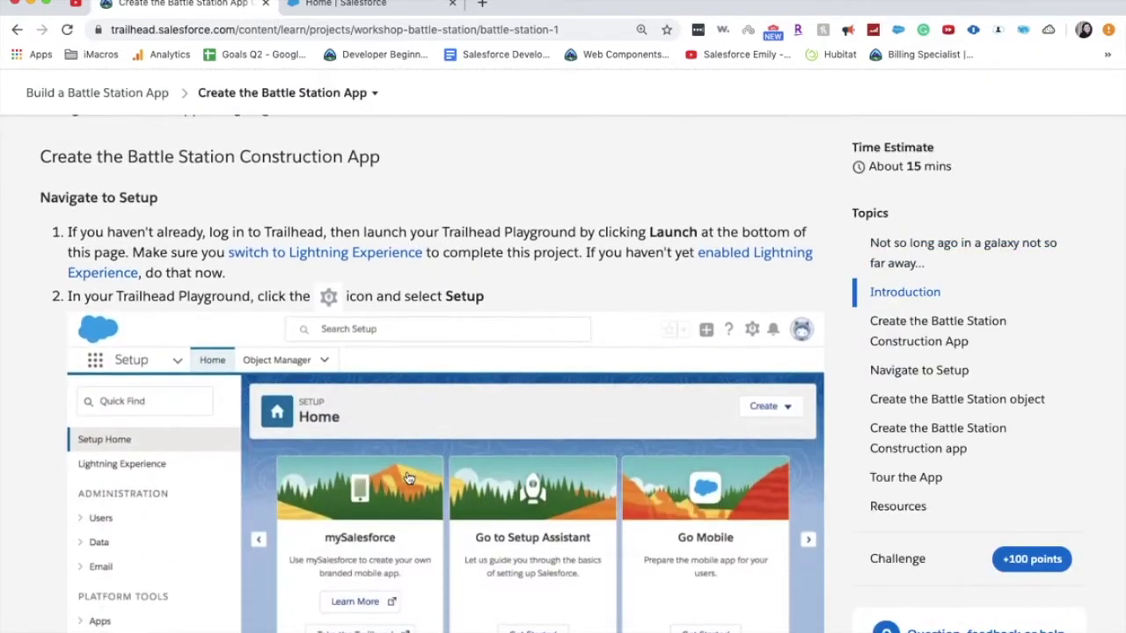
scroll(408, 476, down, 2)
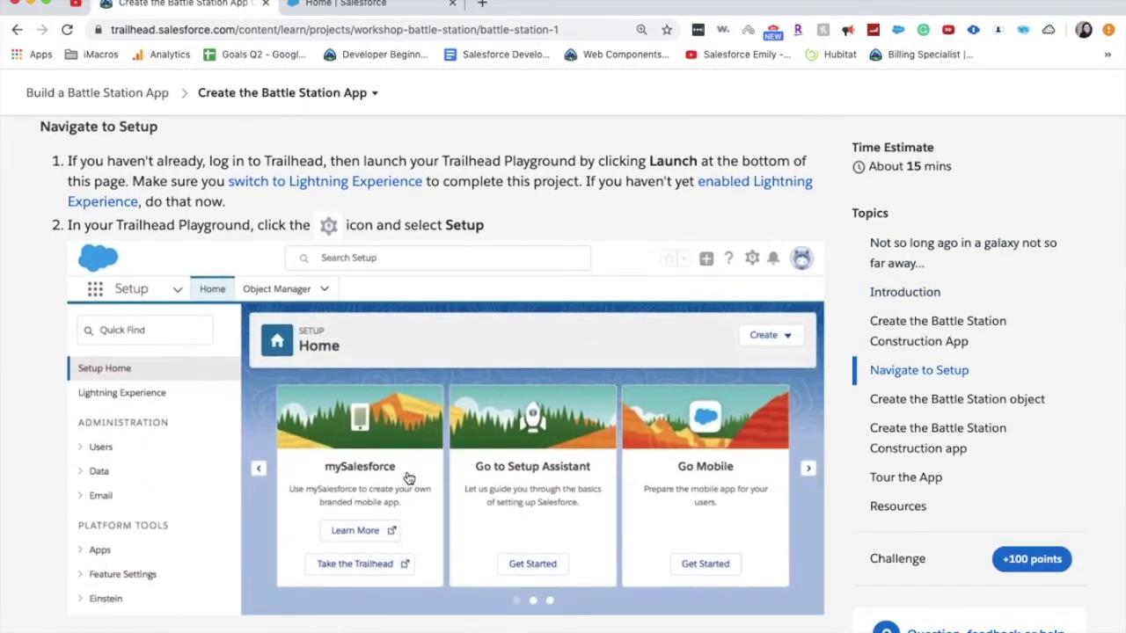
scroll(407, 478, down, 3)
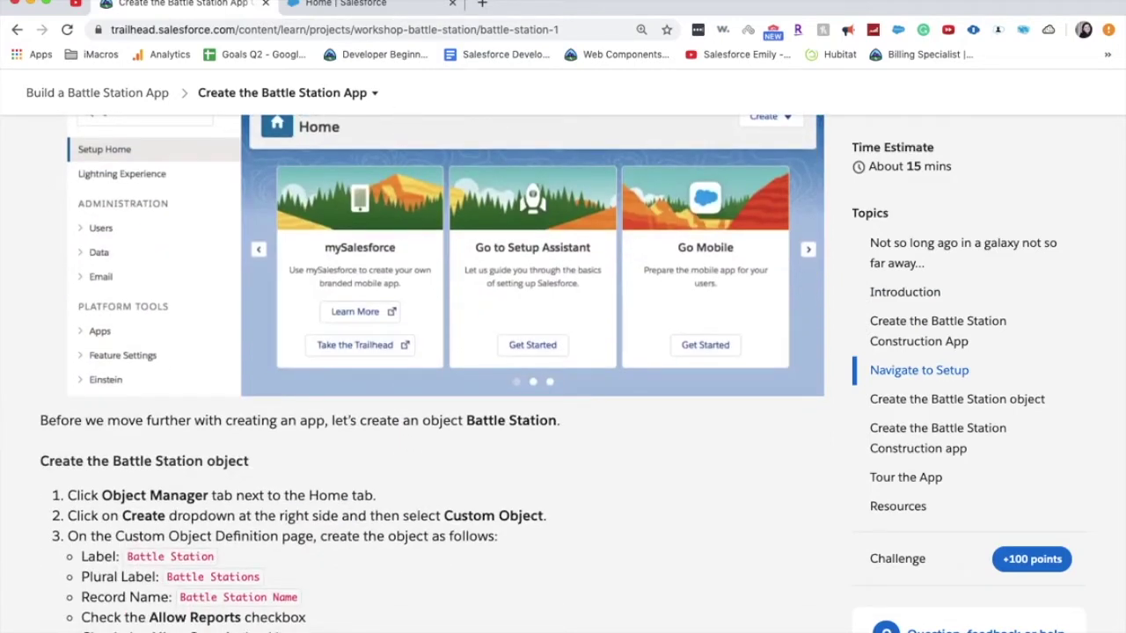
Switch to the Salesforce playground, open Setup for the current app and start a new custom object definition
click(308, 5)
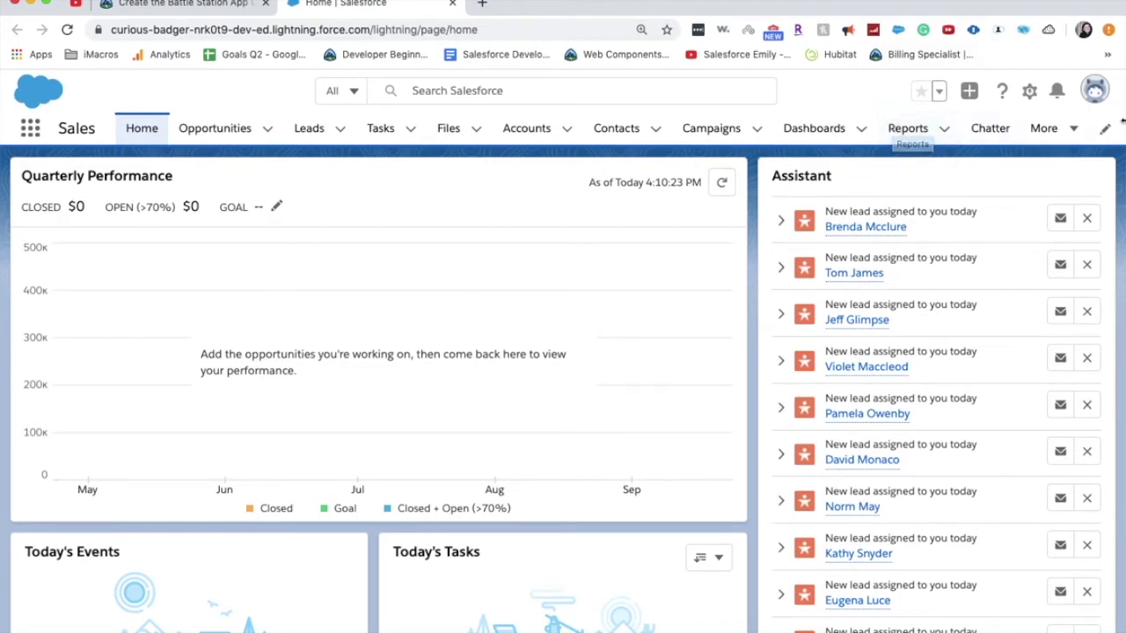
click(1031, 93)
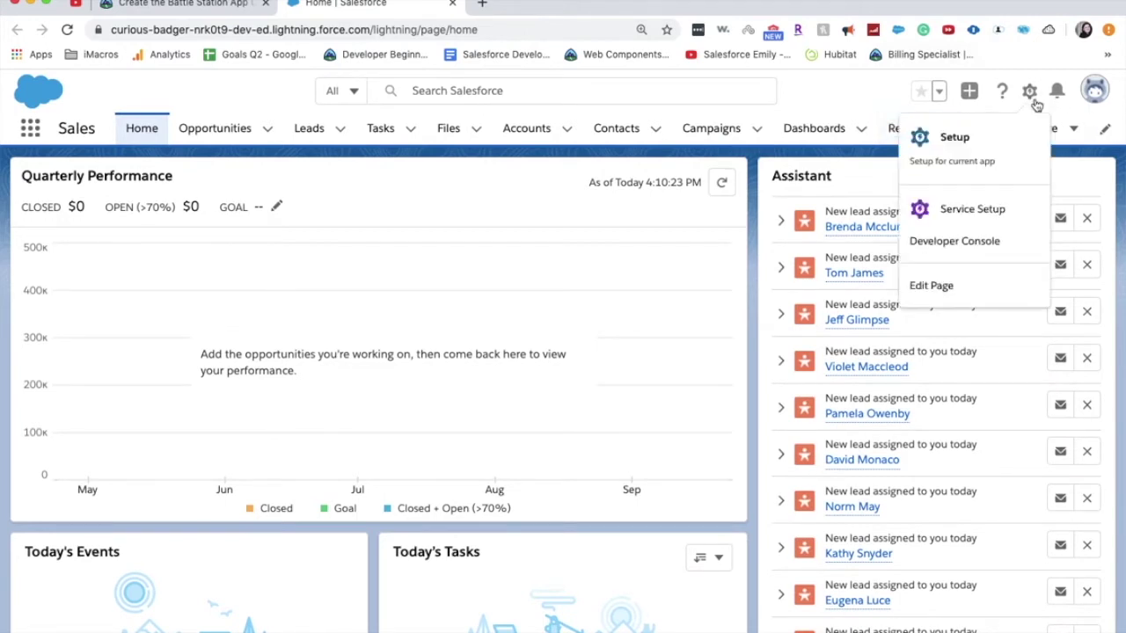
click(956, 141)
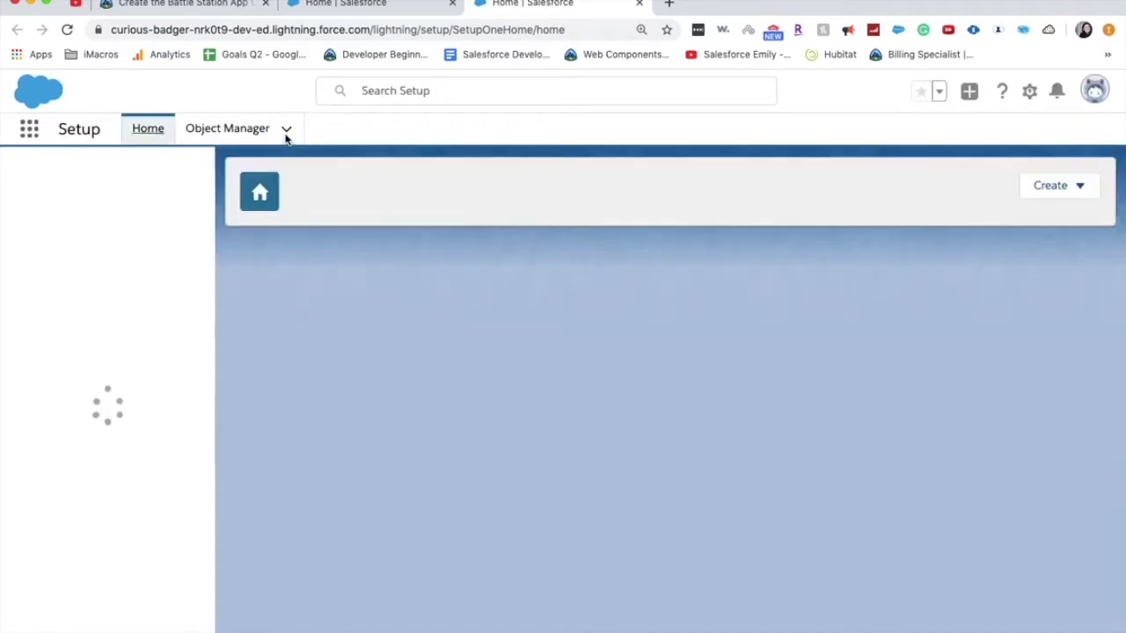
click(286, 130)
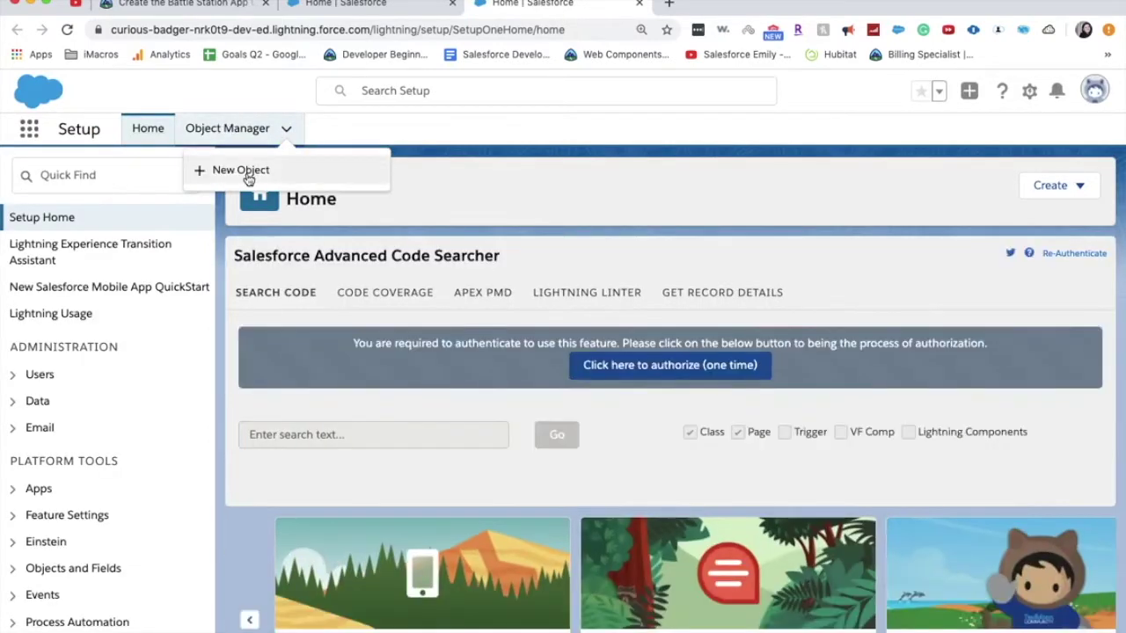
click(248, 176)
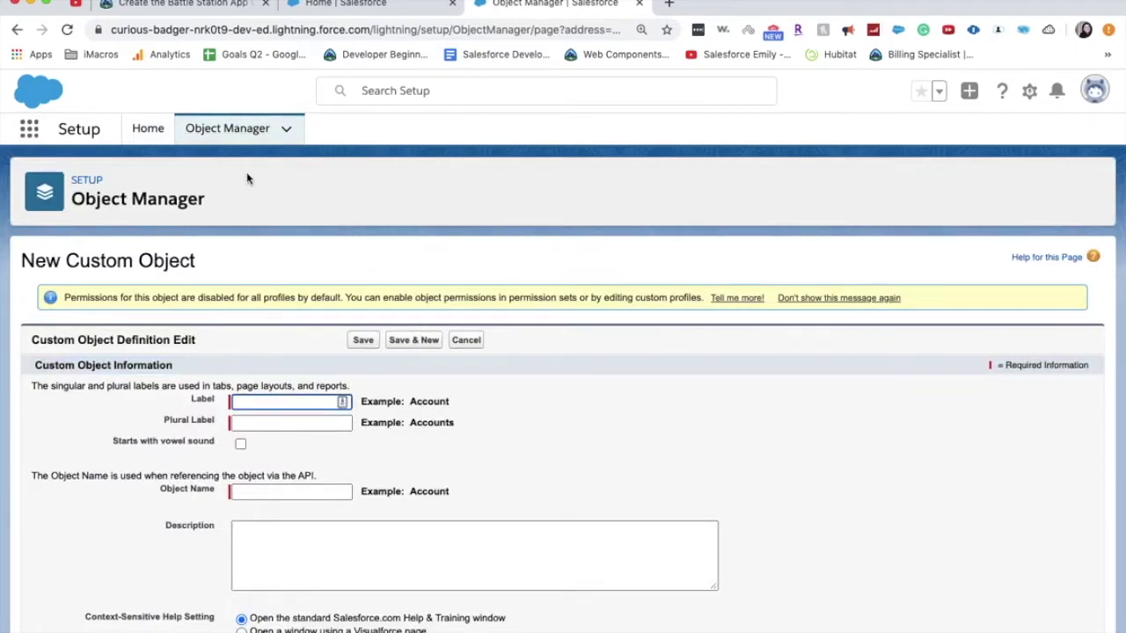
Enter Battle Station as the custom object's label and Battle Stations as its plural label
text(Battle Station)
key(Tab)
text(Battle Statio)
key(Tab)
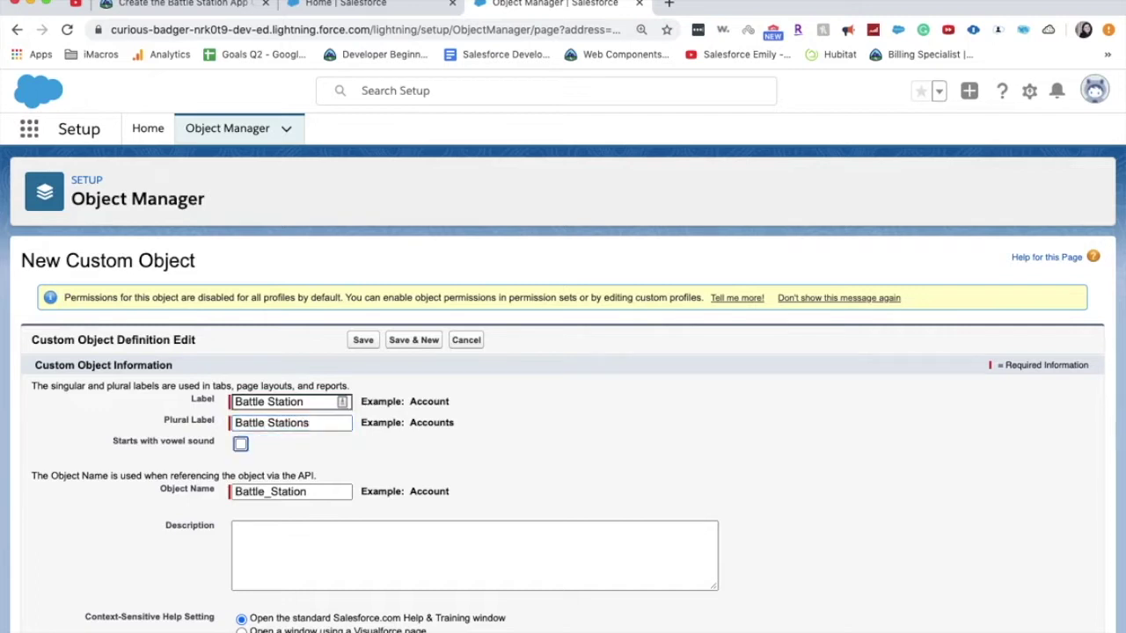
click(320, 426)
click(426, 481)
Enable Allow Reports and Allow Search for the Battle Station object and save it
scroll(426, 481, down, 1)
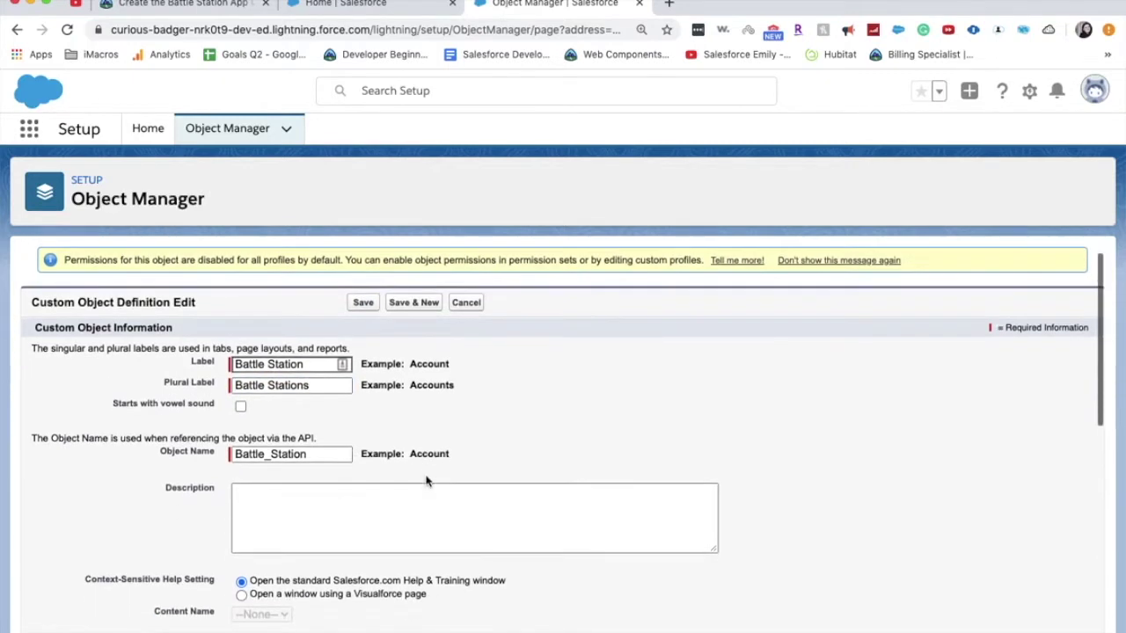
scroll(426, 481, down, 3)
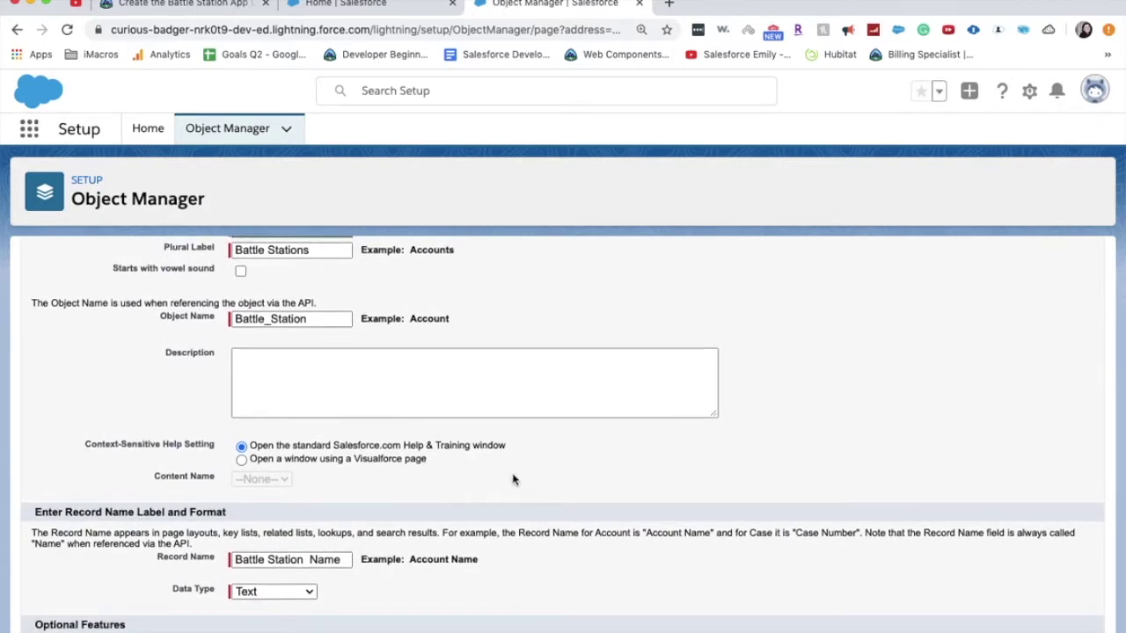
scroll(514, 479, down, 5)
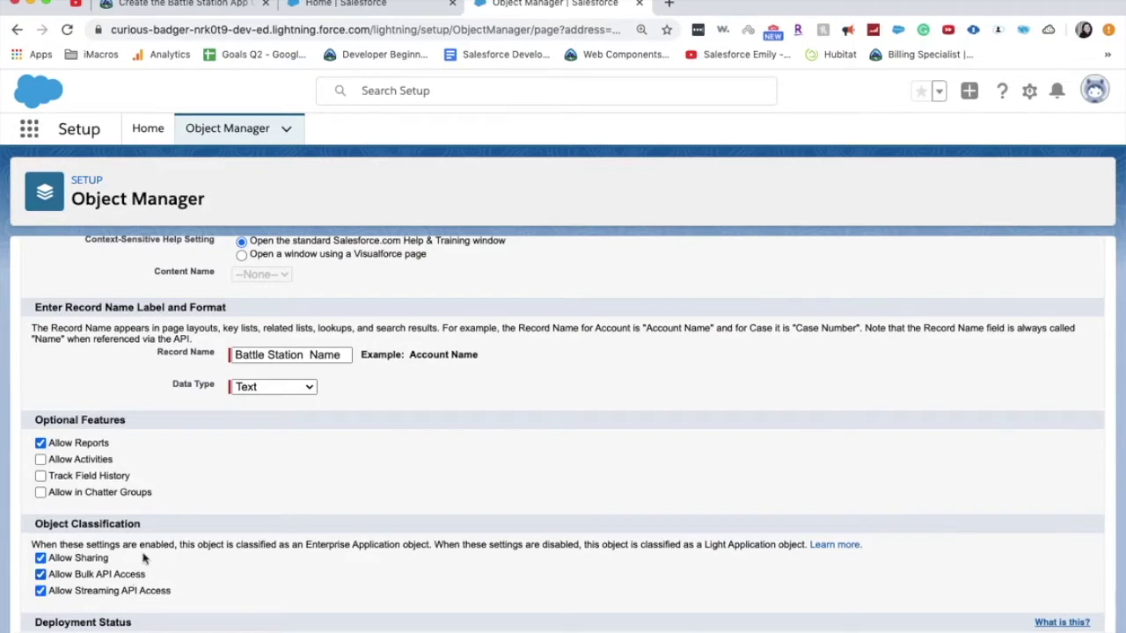
scroll(217, 537, down, 5)
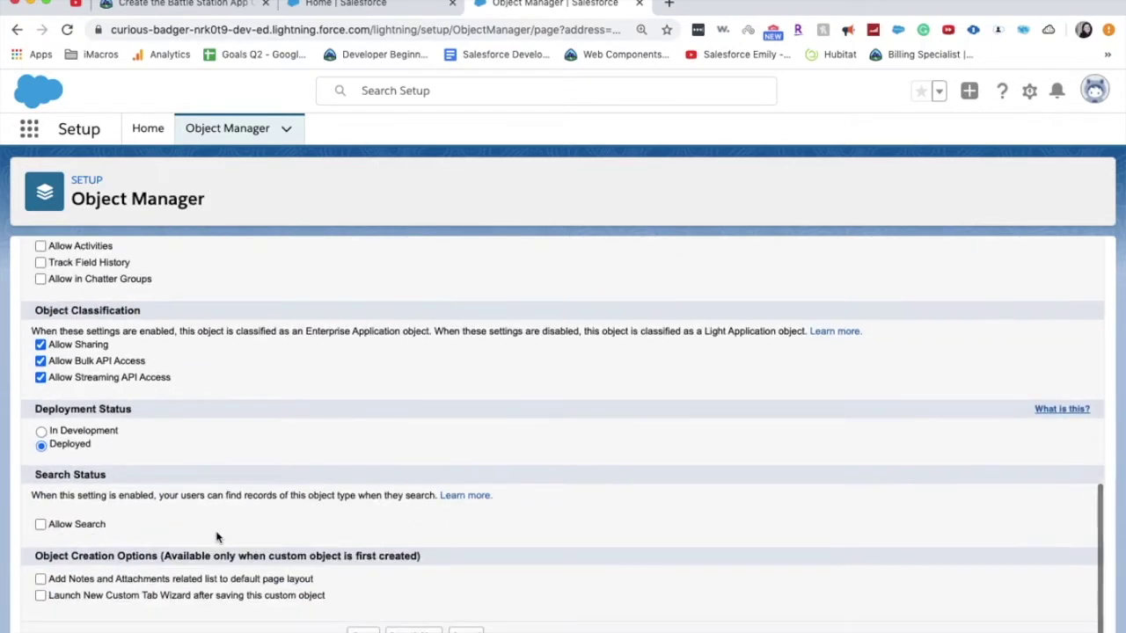
click(99, 524)
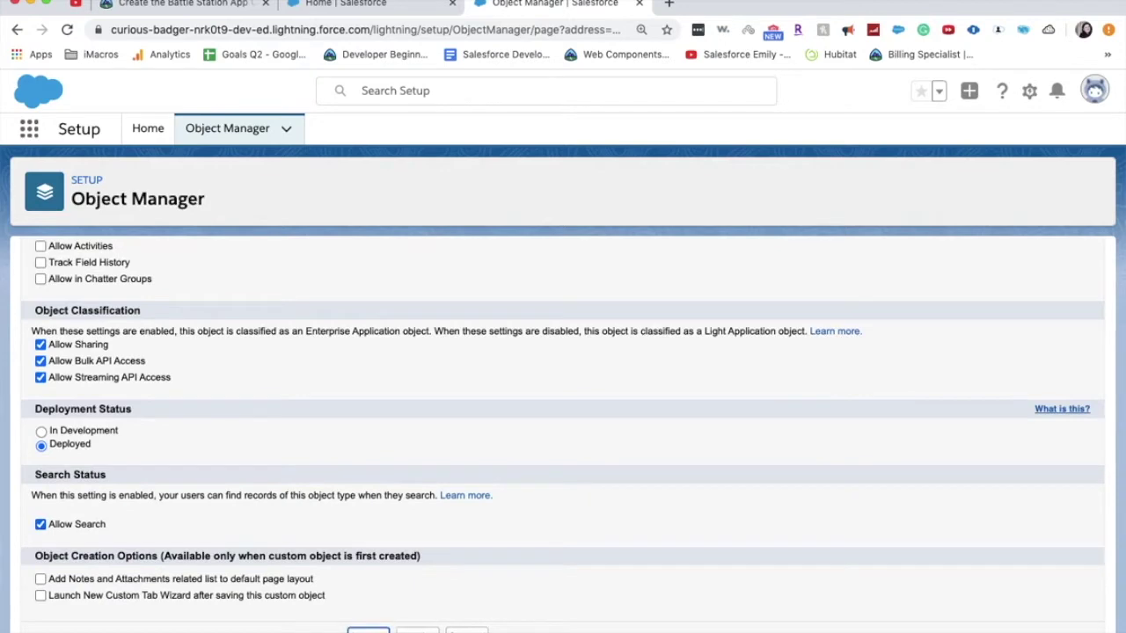
click(362, 630)
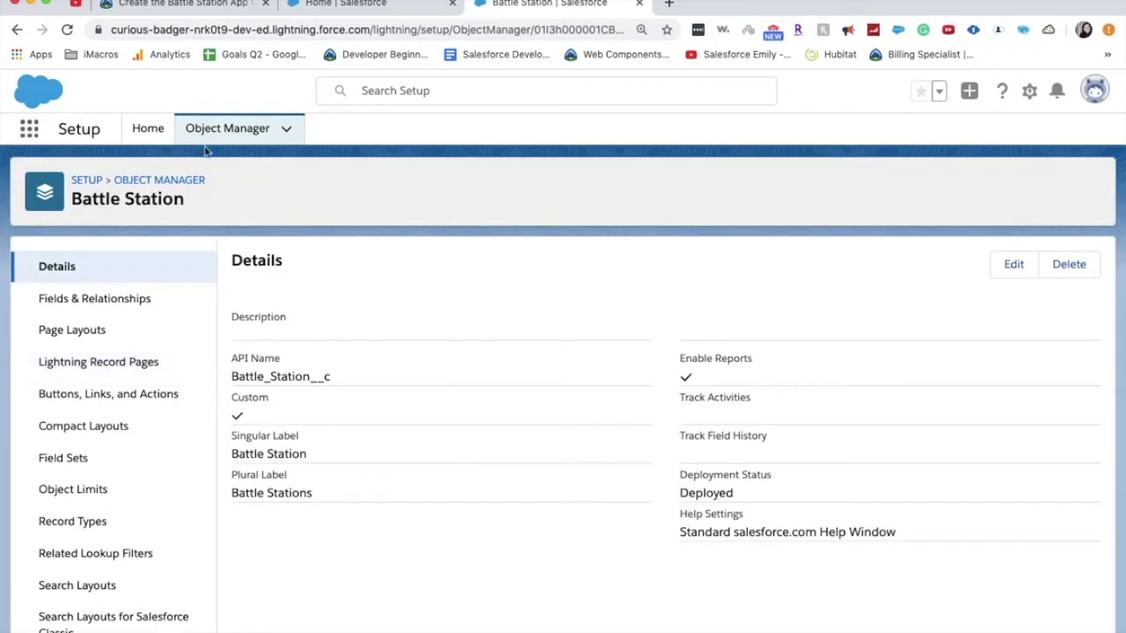
Return to Setup Home, find the setup pages matching "tabs" and open the Tabs page
click(148, 130)
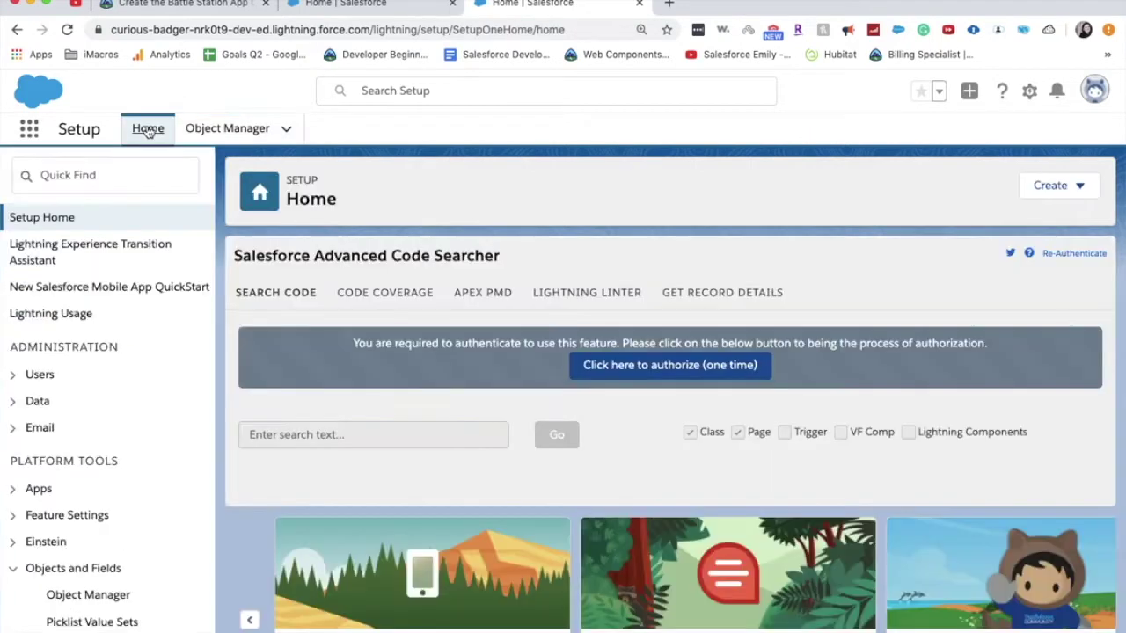
click(159, 177)
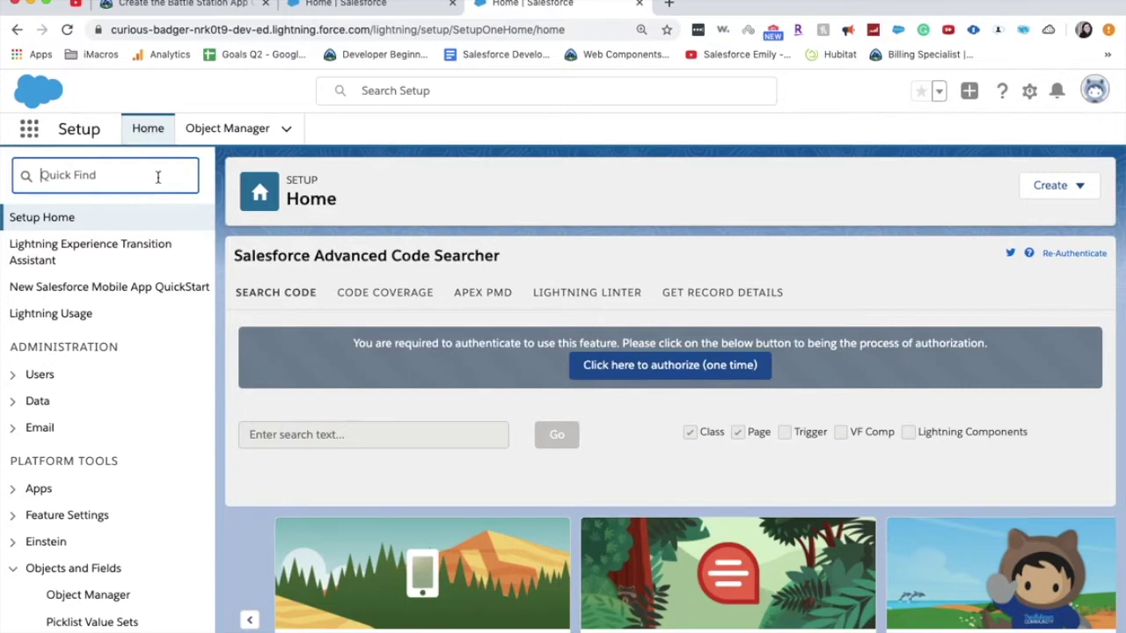
text(t)
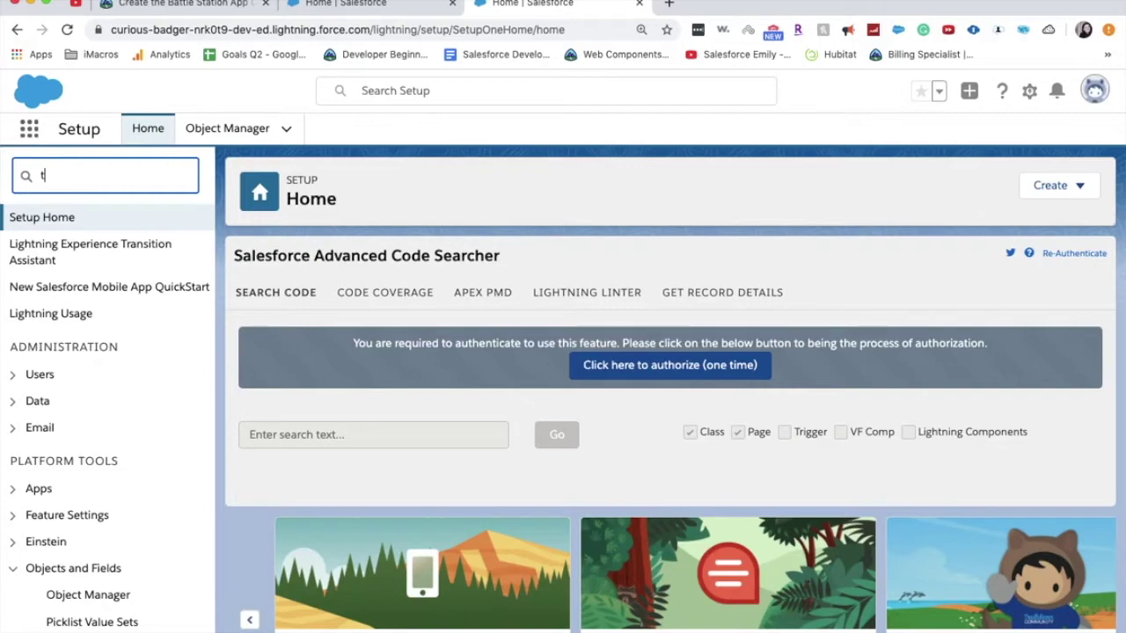
text(abs)
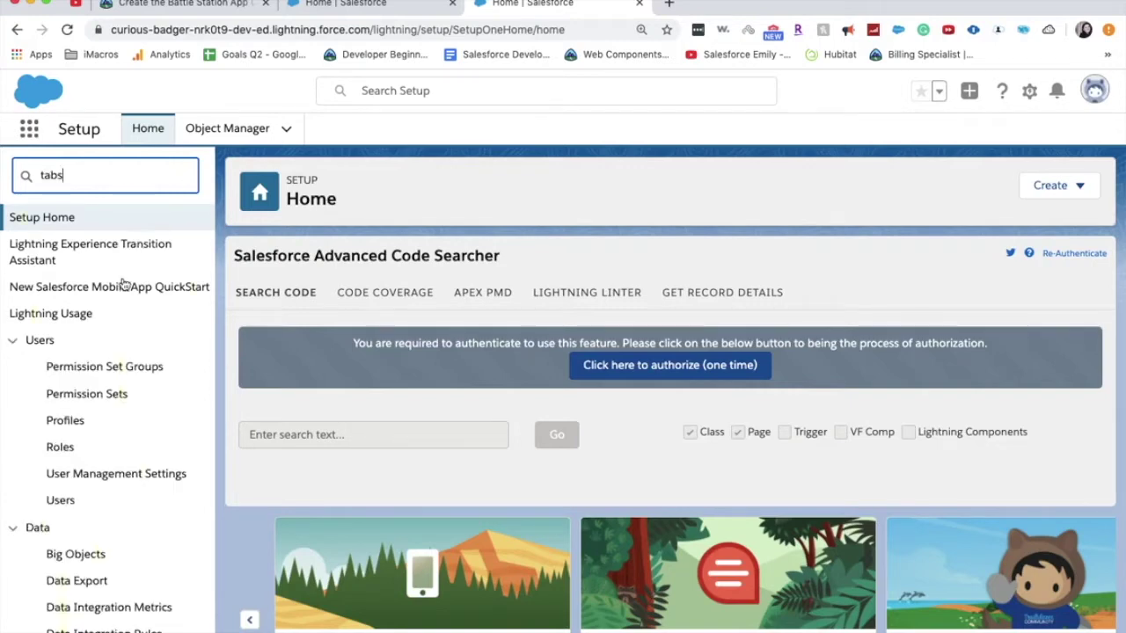
click(117, 276)
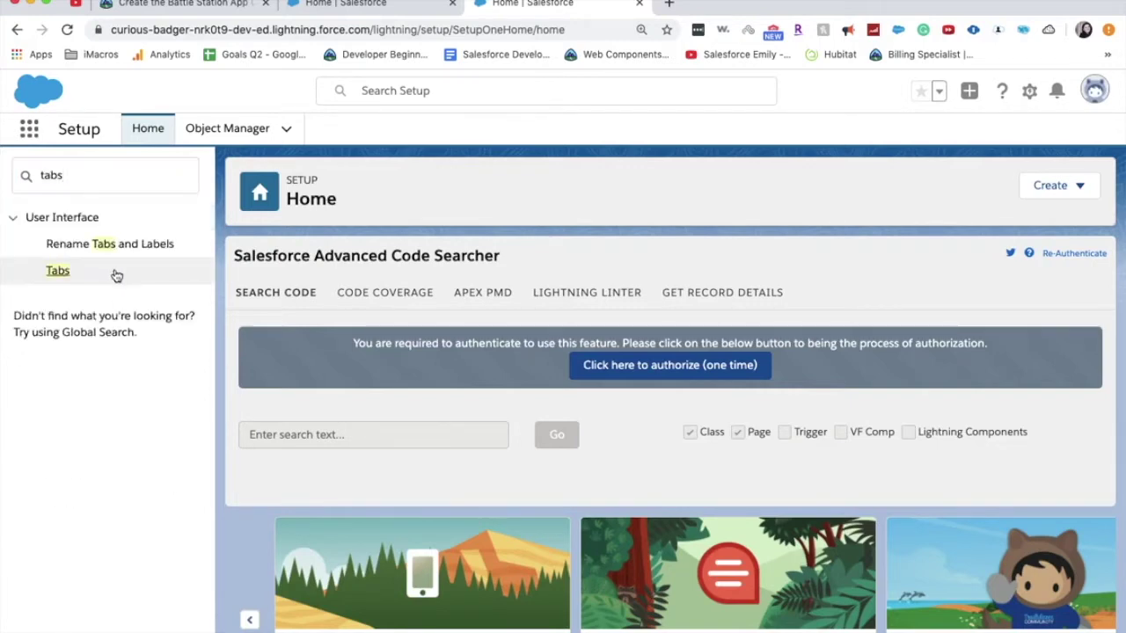
click(58, 272)
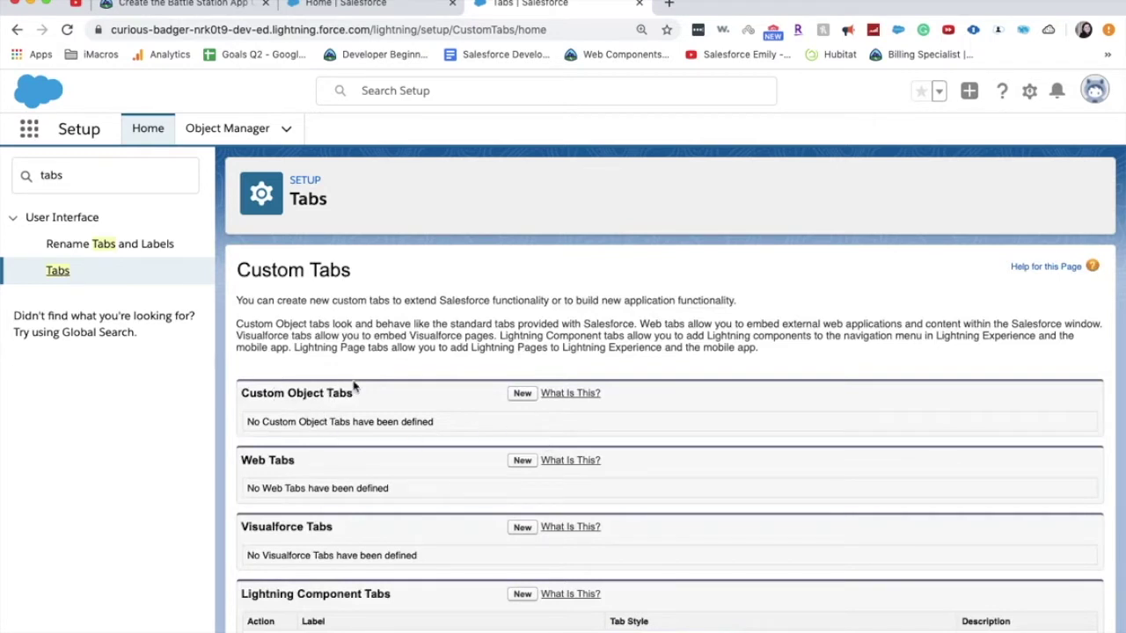
Start a new custom object tab for the Battle Station object with the Stopwatch tab style
click(526, 395)
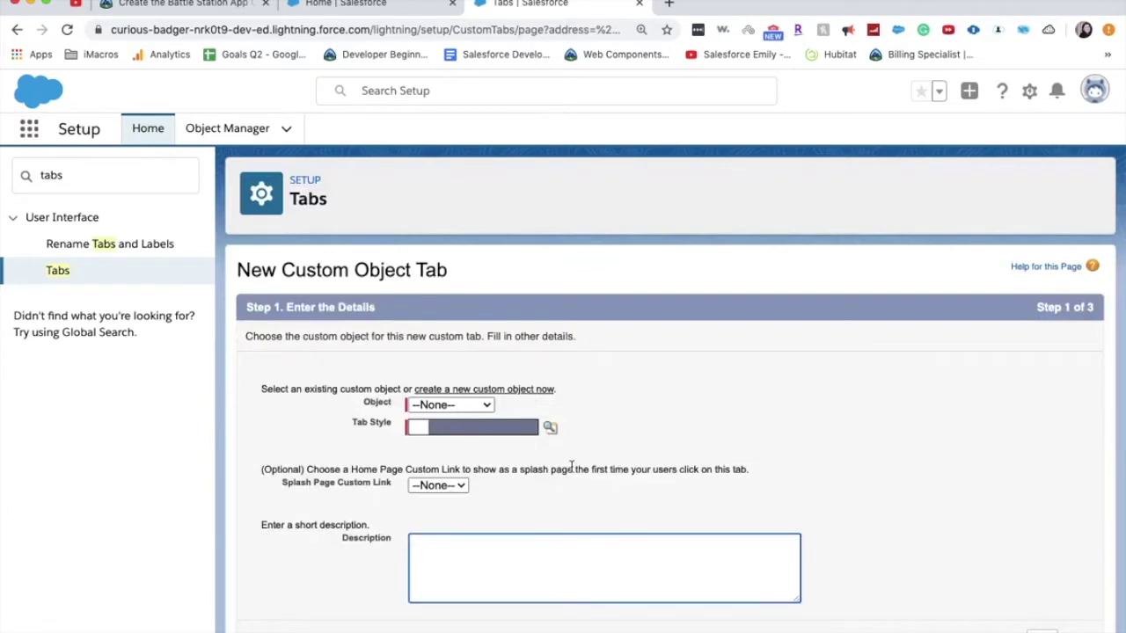
click(437, 407)
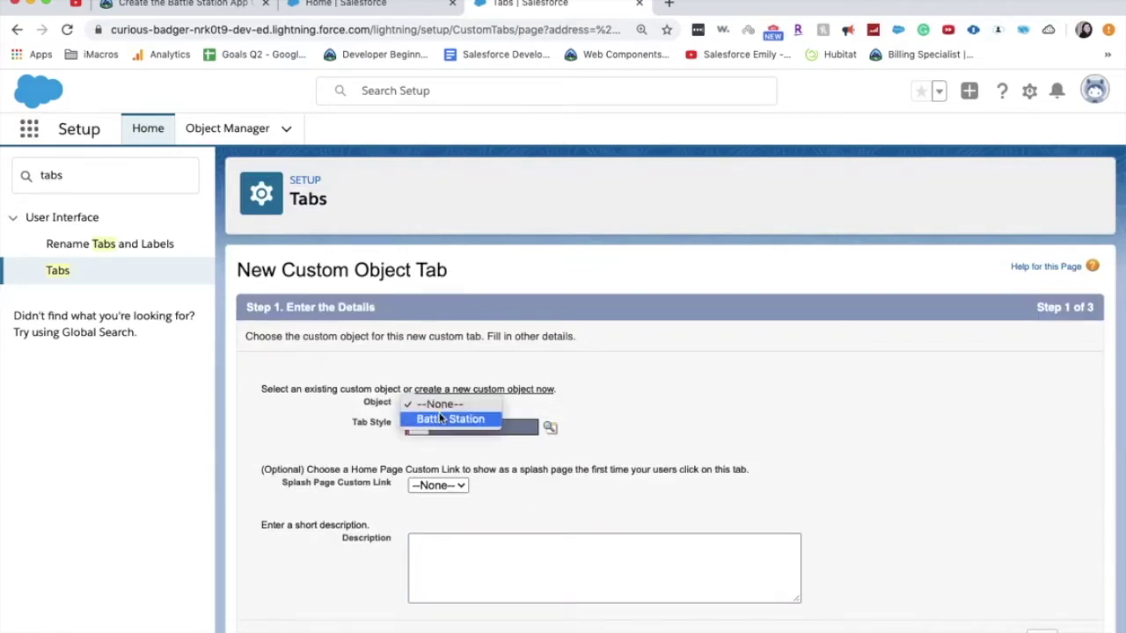
click(451, 420)
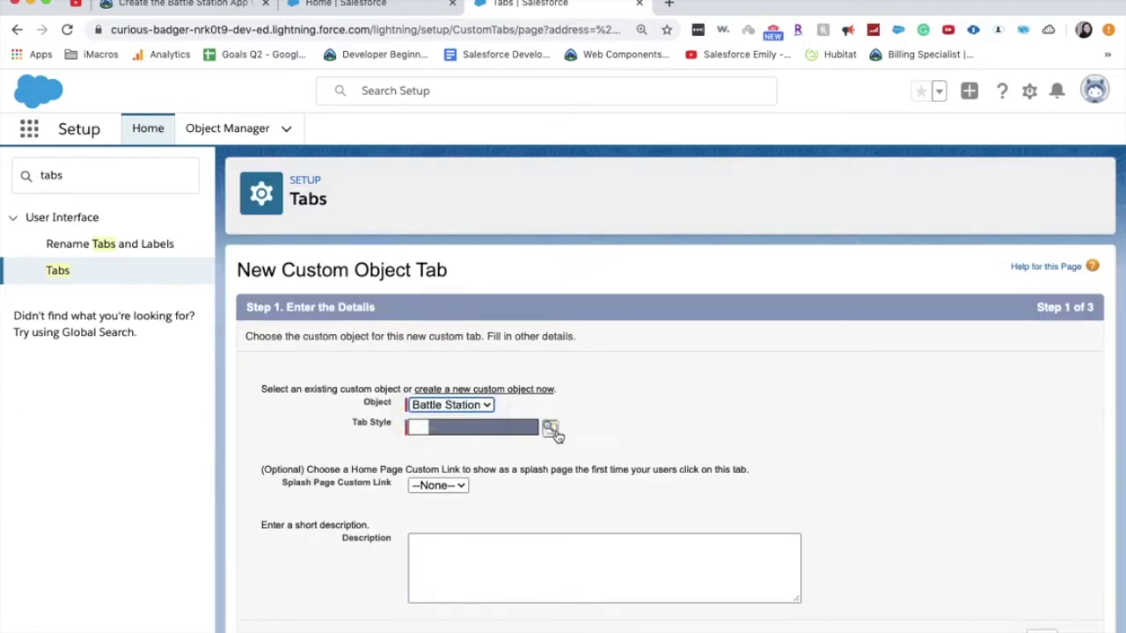
click(554, 430)
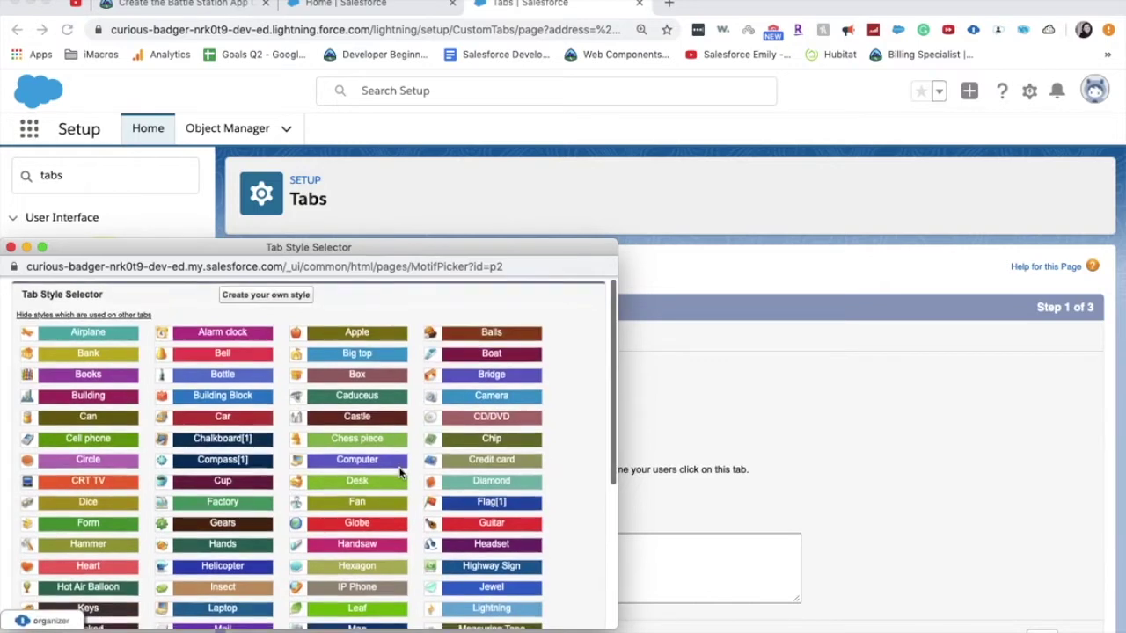
scroll(401, 472, down, 5)
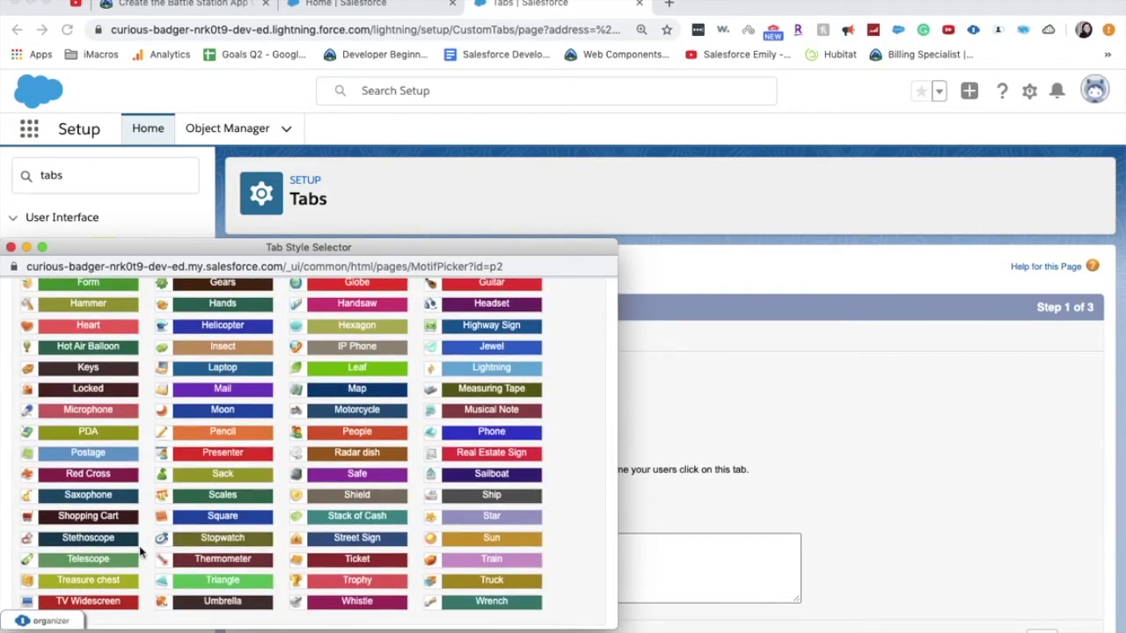
click(203, 537)
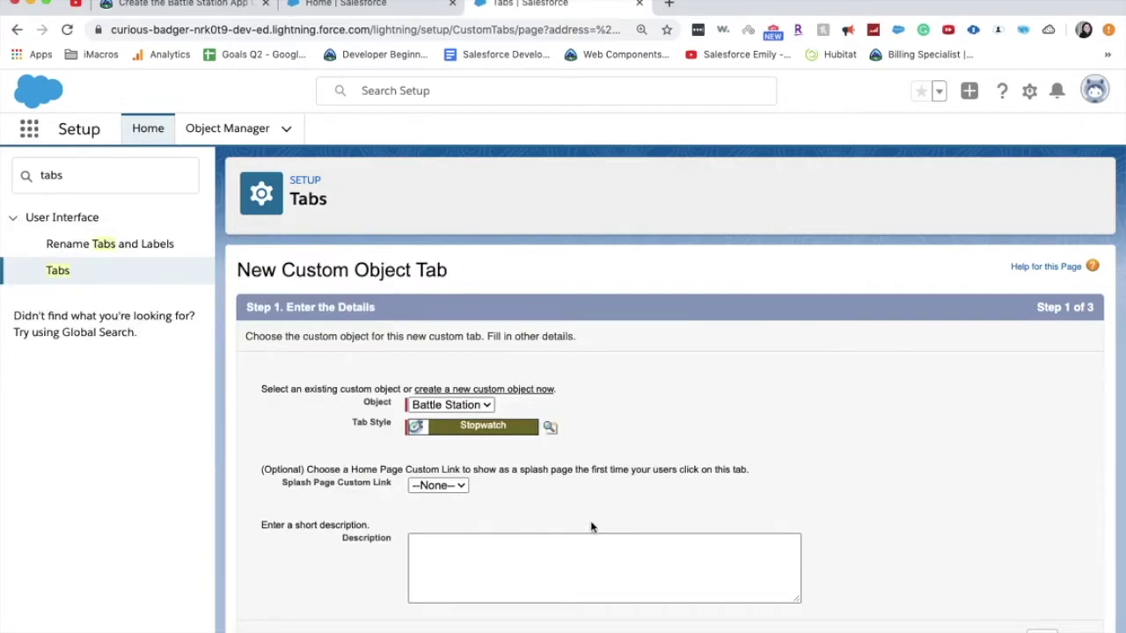
Keep the tab Default On for all profiles, include it in all custom apps and save it
scroll(615, 526, down, 1)
click(1042, 629)
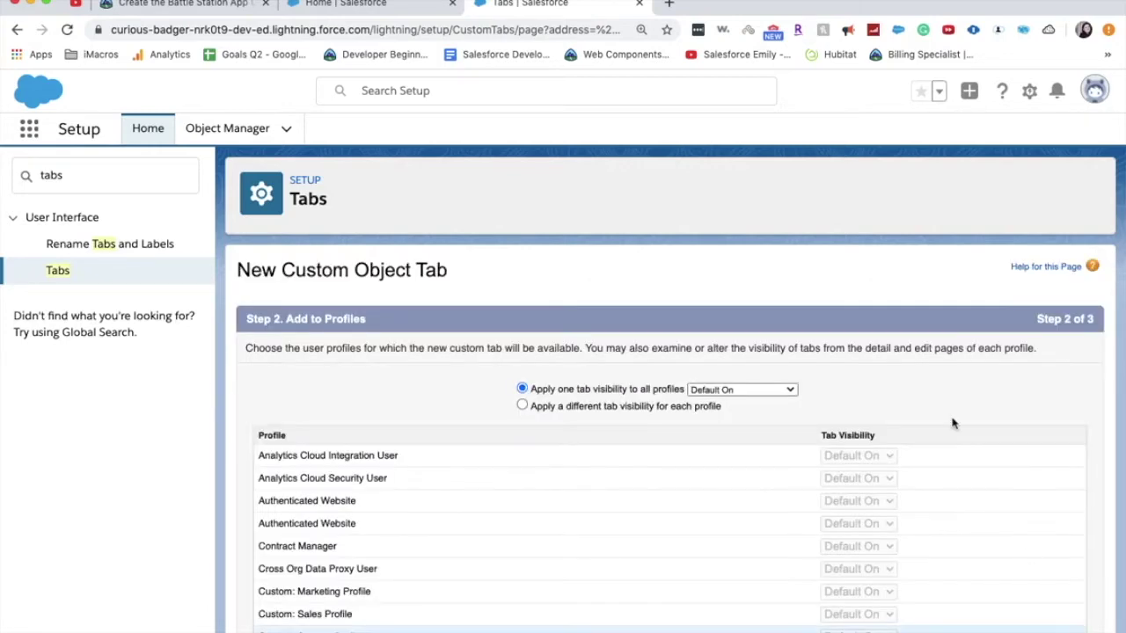
scroll(951, 424, down, 10)
click(1042, 631)
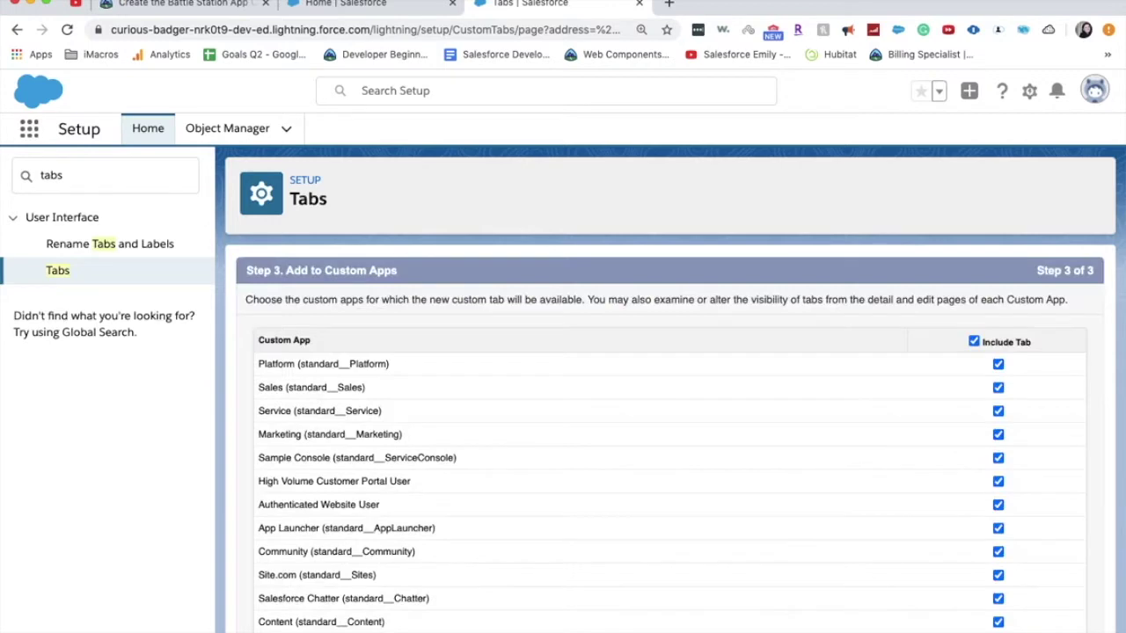
scroll(837, 382, down, 5)
click(1038, 630)
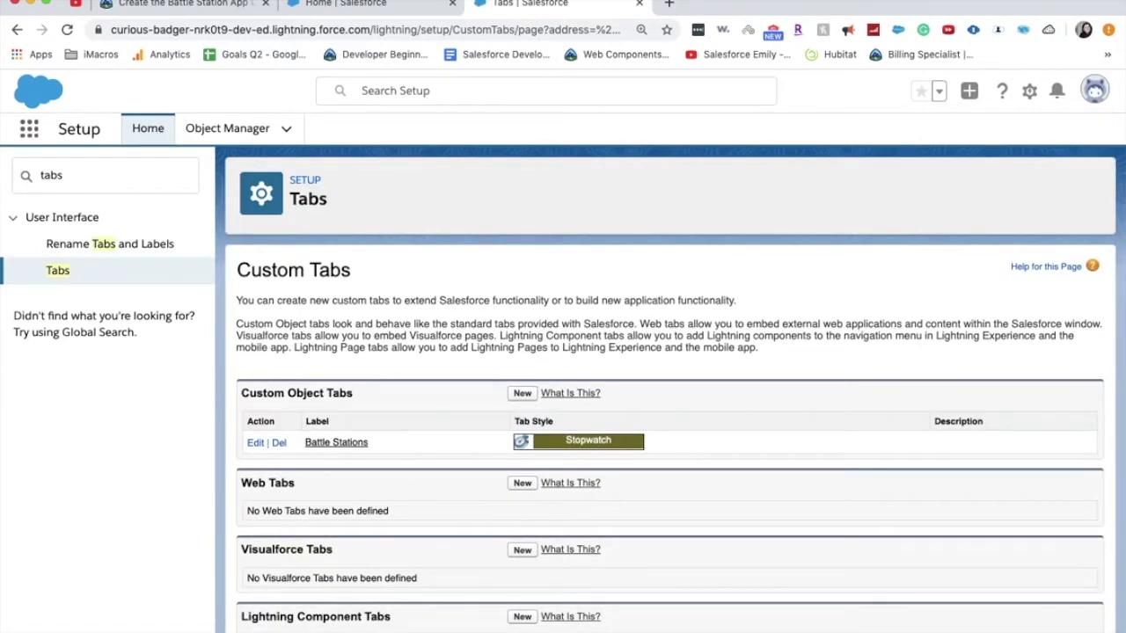
Find the setup pages matching "Feed" and open Feed Tracking to locate the Battle Station object
double_click(56, 183)
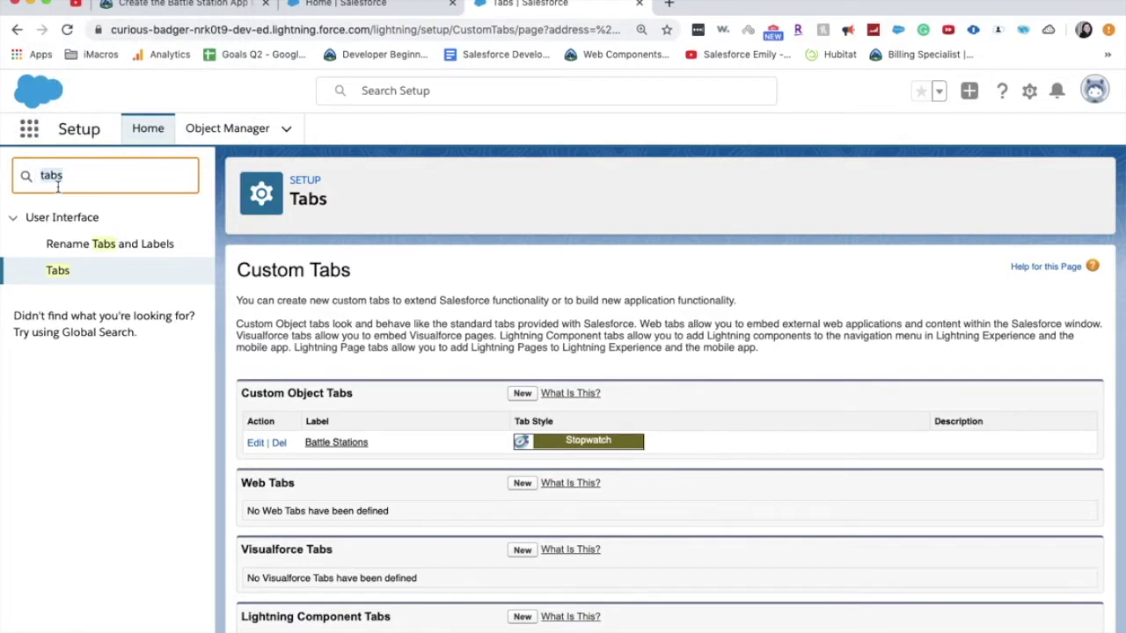
text(Feed)
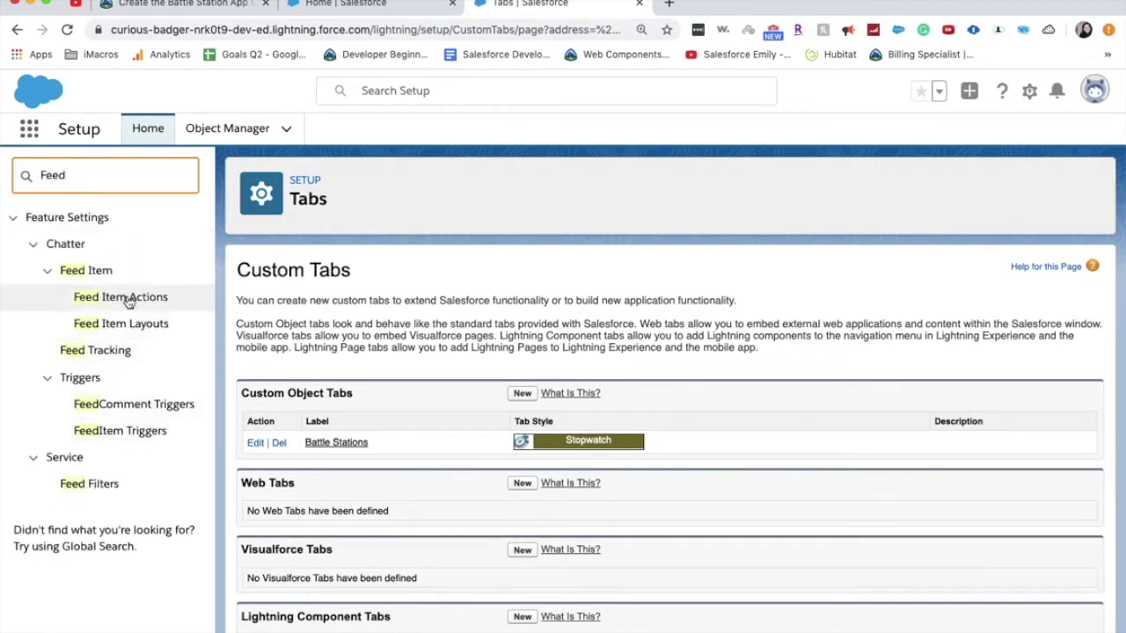
click(127, 350)
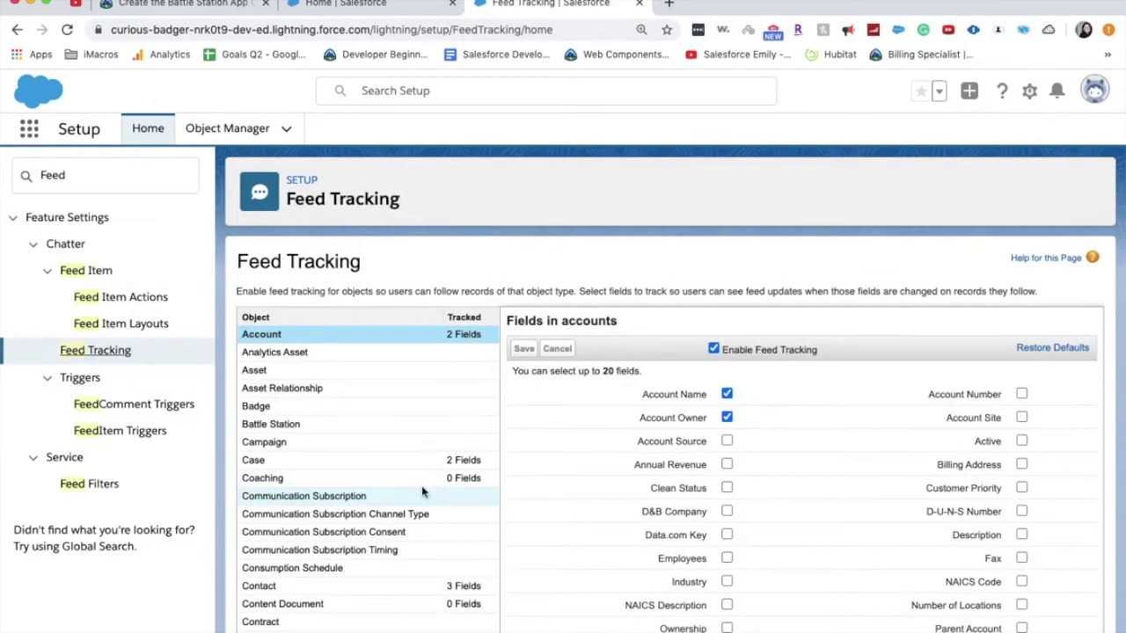
scroll(316, 501, down, 1)
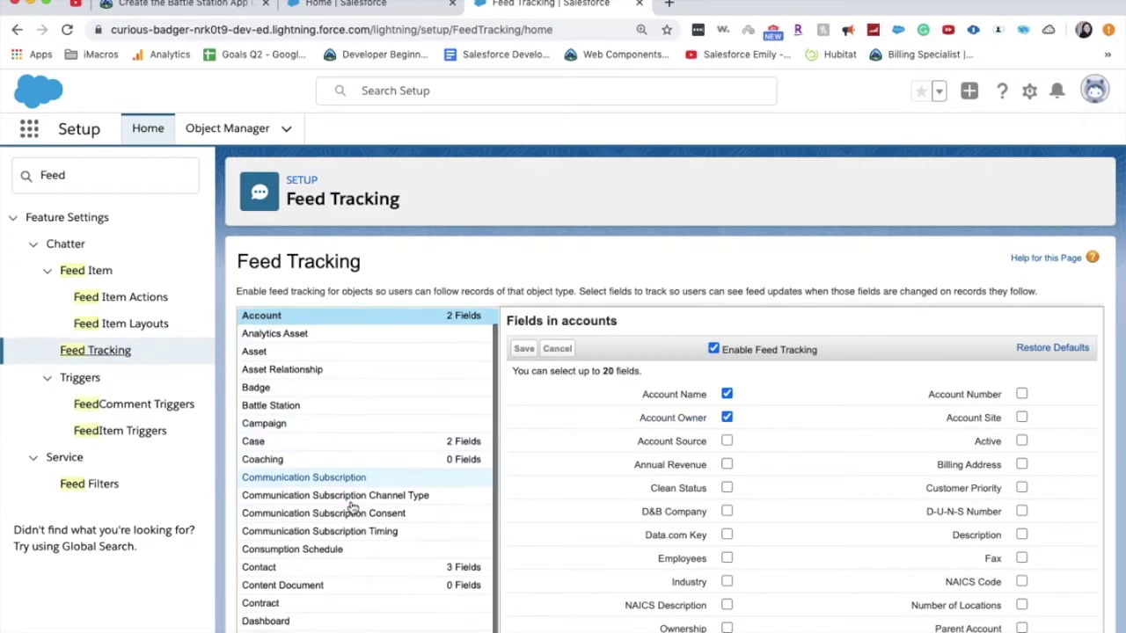
Enable feed tracking for the Battle Station object, track its Battle Station Name and Owner fields, and save
click(278, 408)
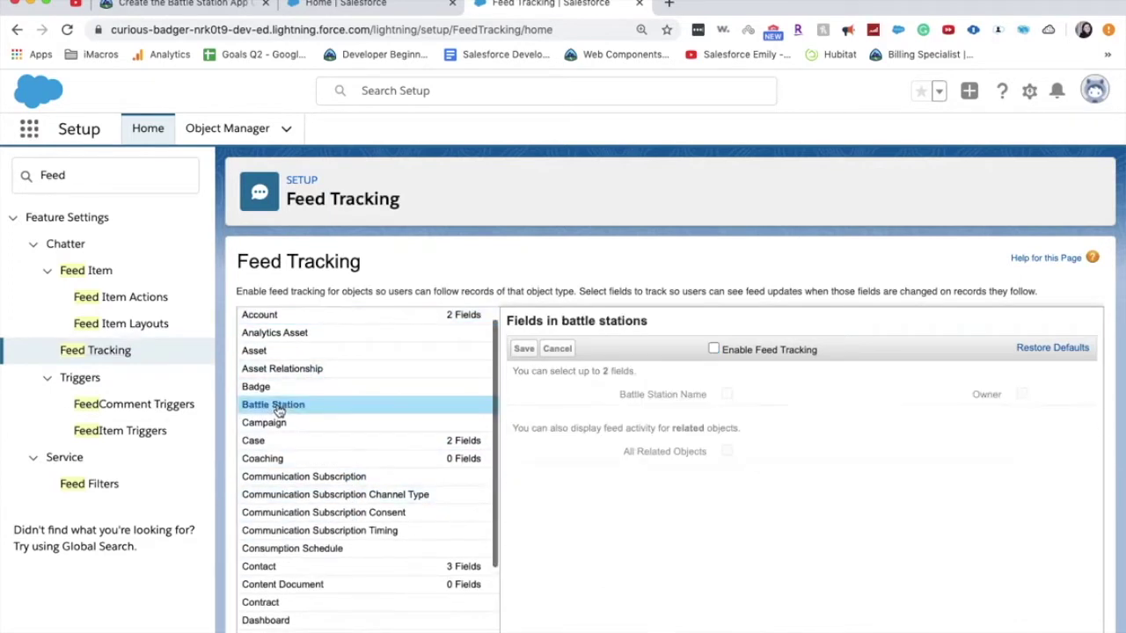
click(715, 348)
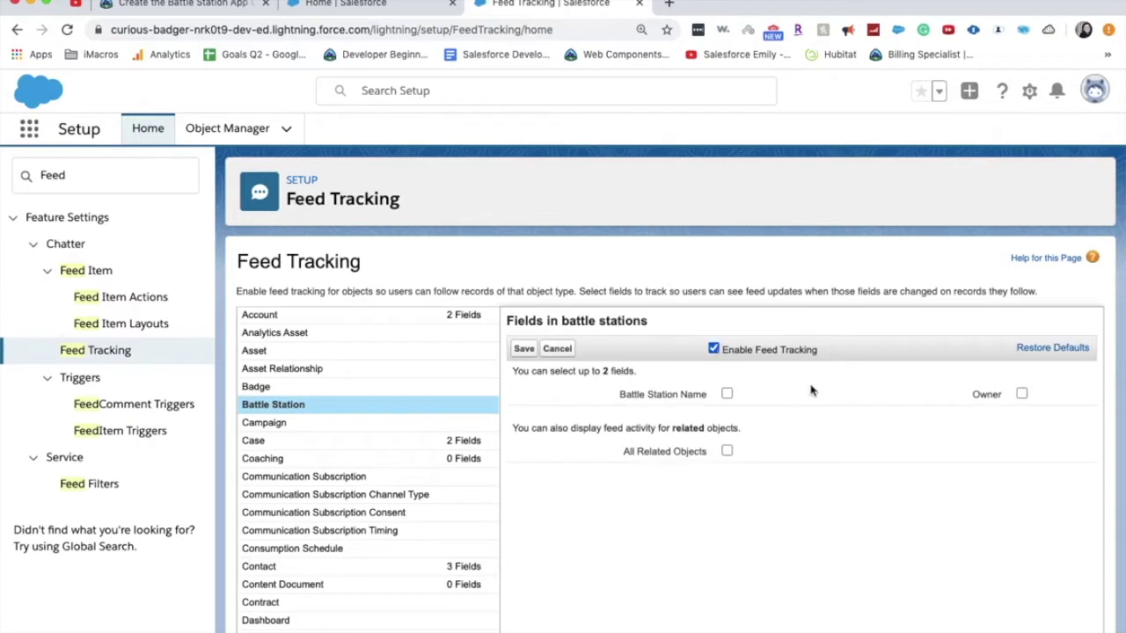
click(727, 394)
click(1021, 394)
click(522, 355)
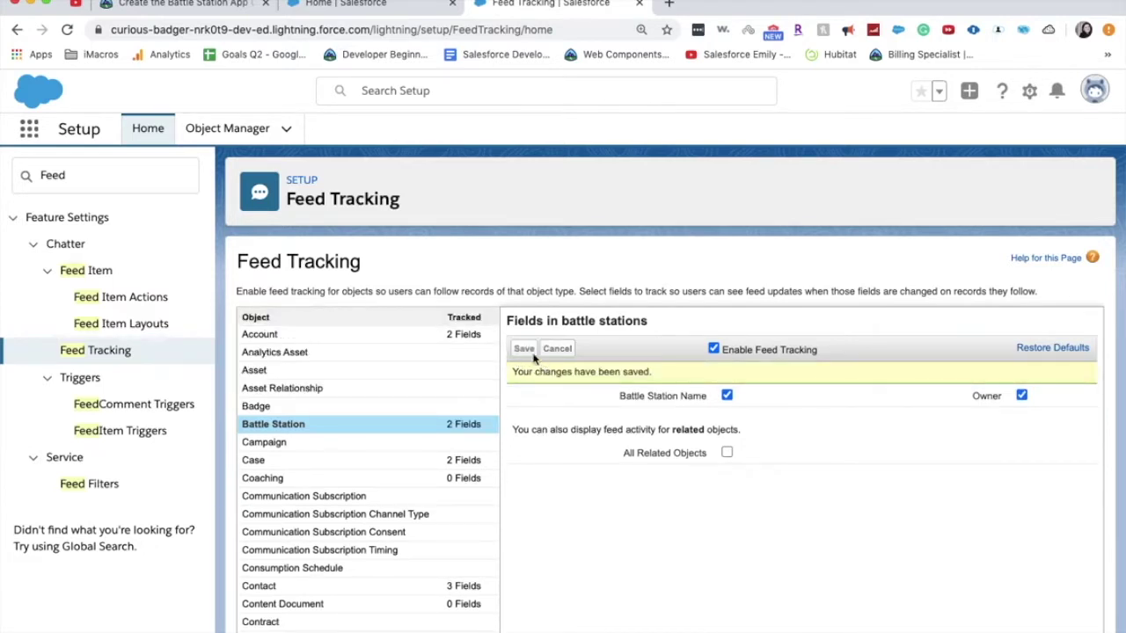
Find the setup pages matching "App m" and open App Manager
double_click(66, 180)
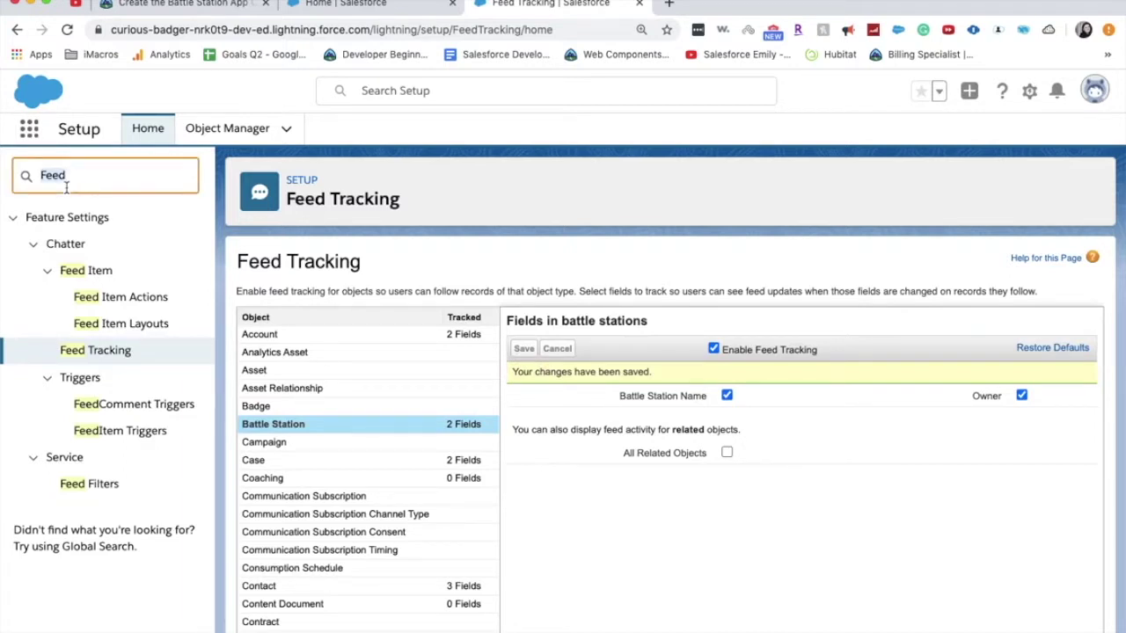
key(BackSpace)
text(Ap)
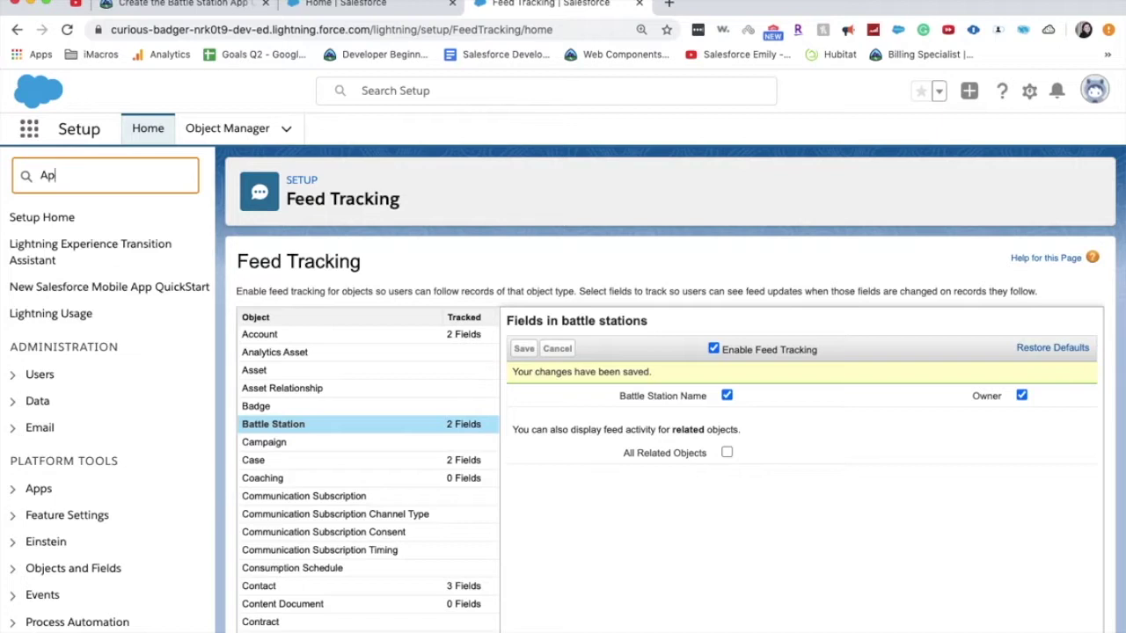
text(p m)
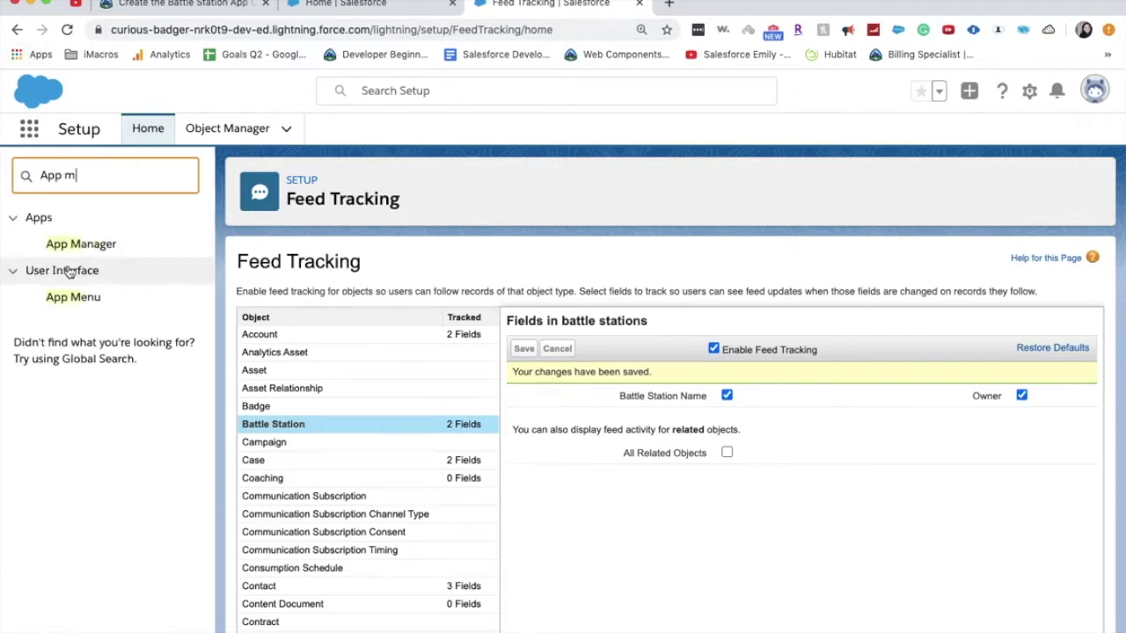
click(82, 247)
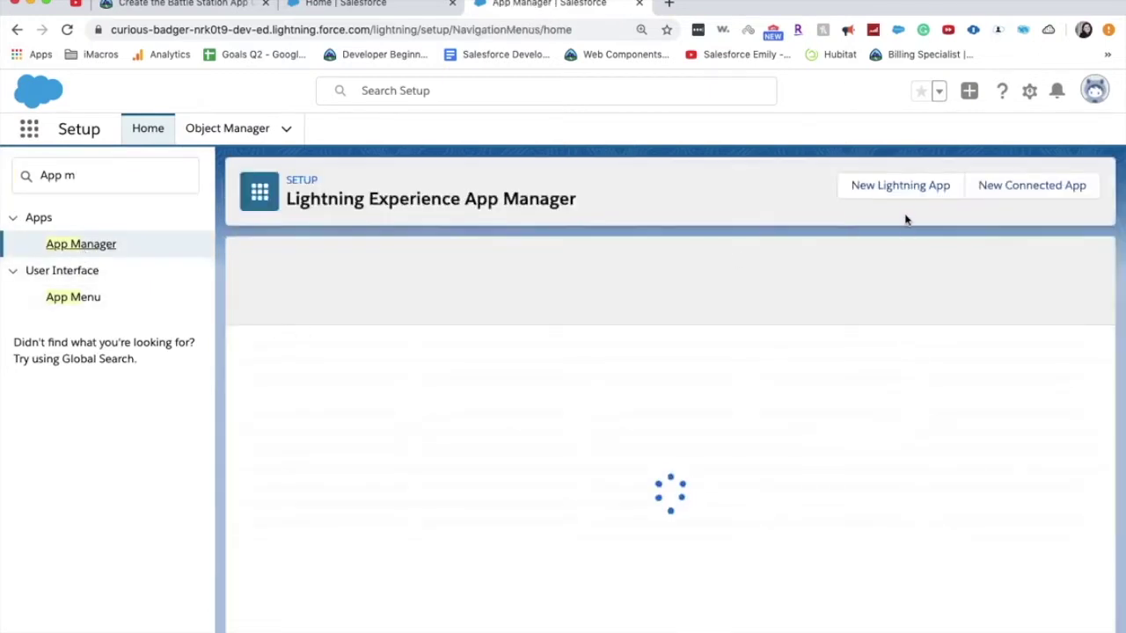
Start a new Lightning app named Battle Station Construction, keep the generated developer name, leave the description empty and continue to App Options
click(900, 196)
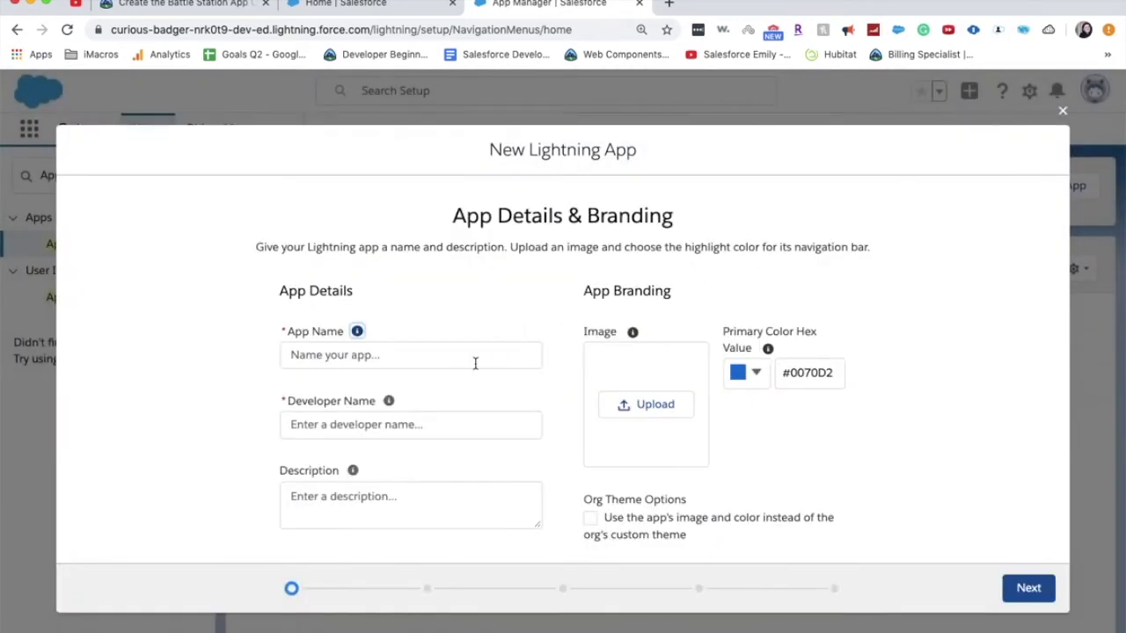
click(475, 364)
text(V)
key(BackSpace)
text(Battle Sa)
key(BackSpace)
text(tat)
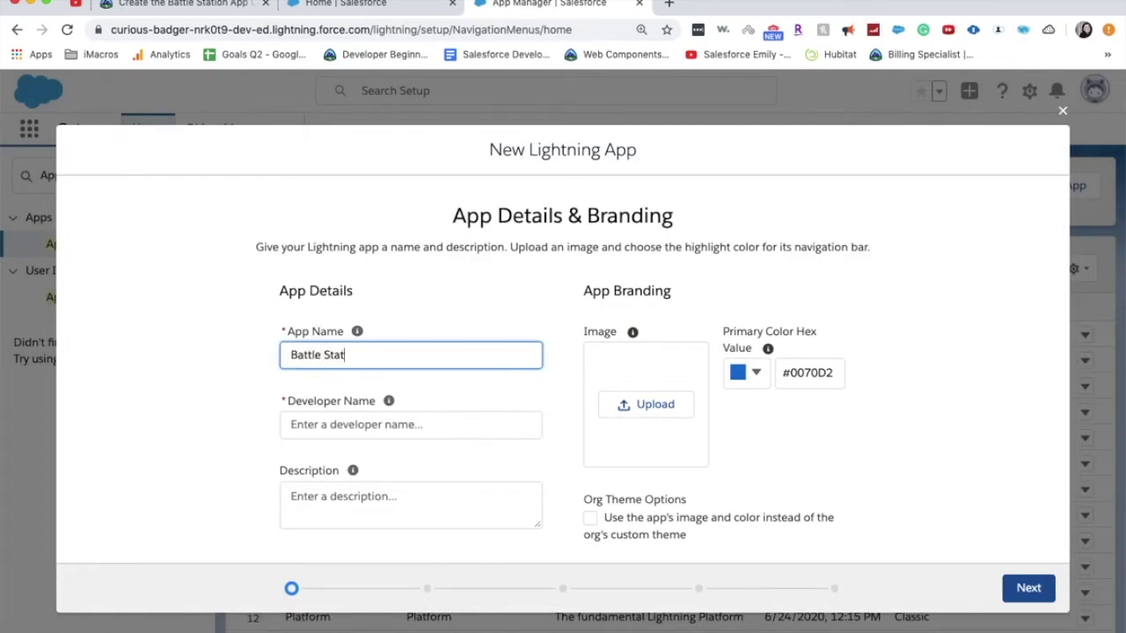
text(ion Construction)
key(Tab)
key(Tab)
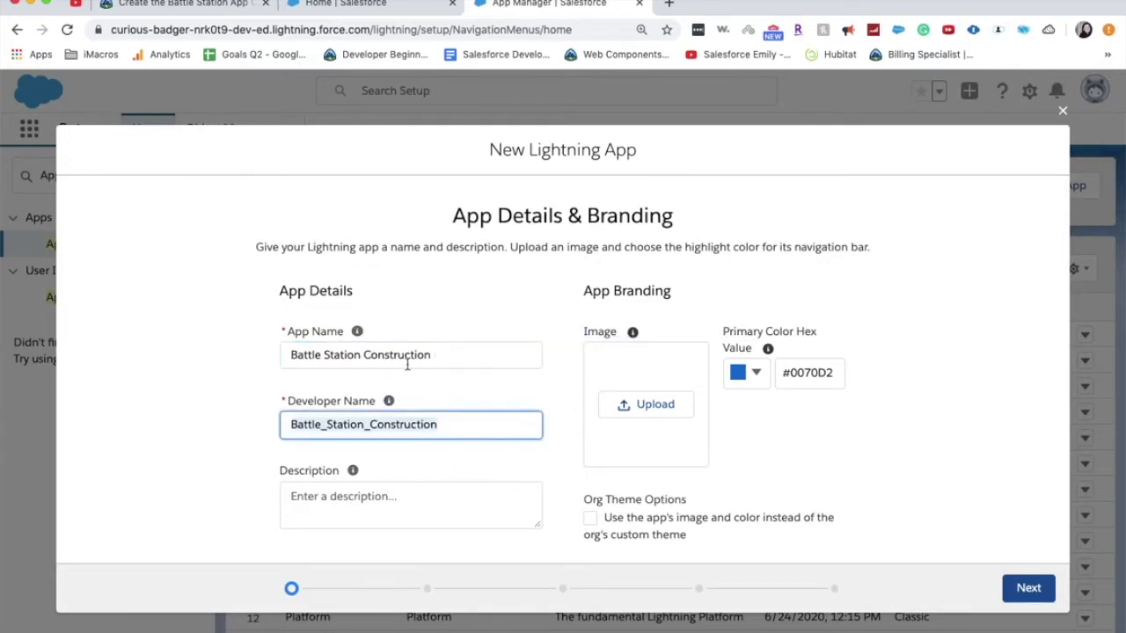
click(506, 512)
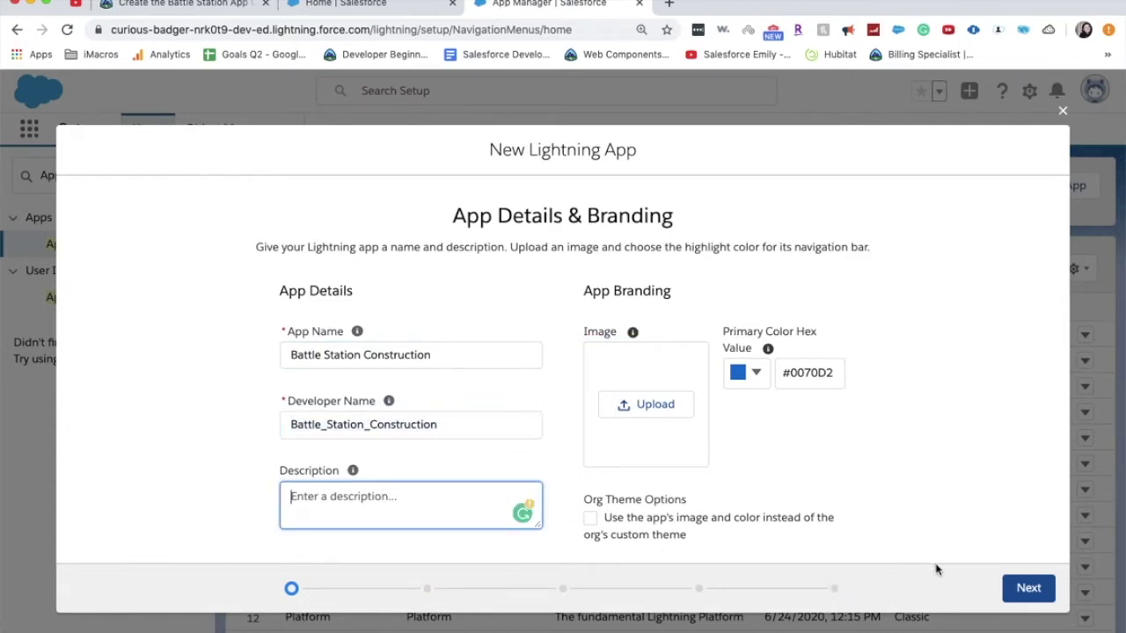
click(1022, 587)
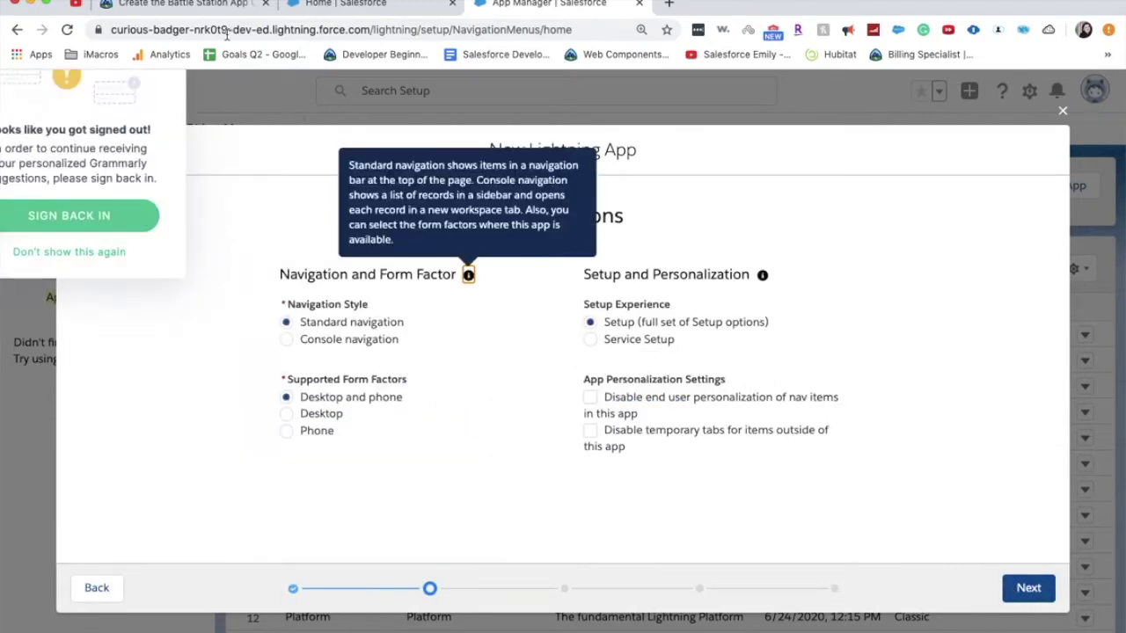
Dismiss the Grammarly sign-in notice, keep the default app options and continue past Utility Items without adding any
click(106, 252)
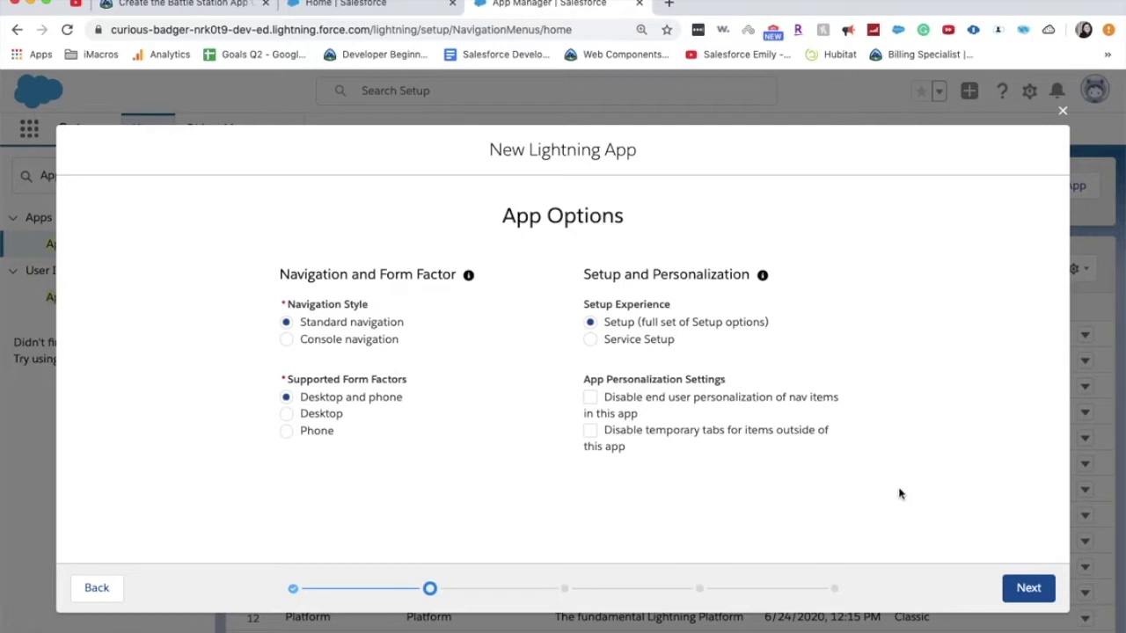
click(1036, 589)
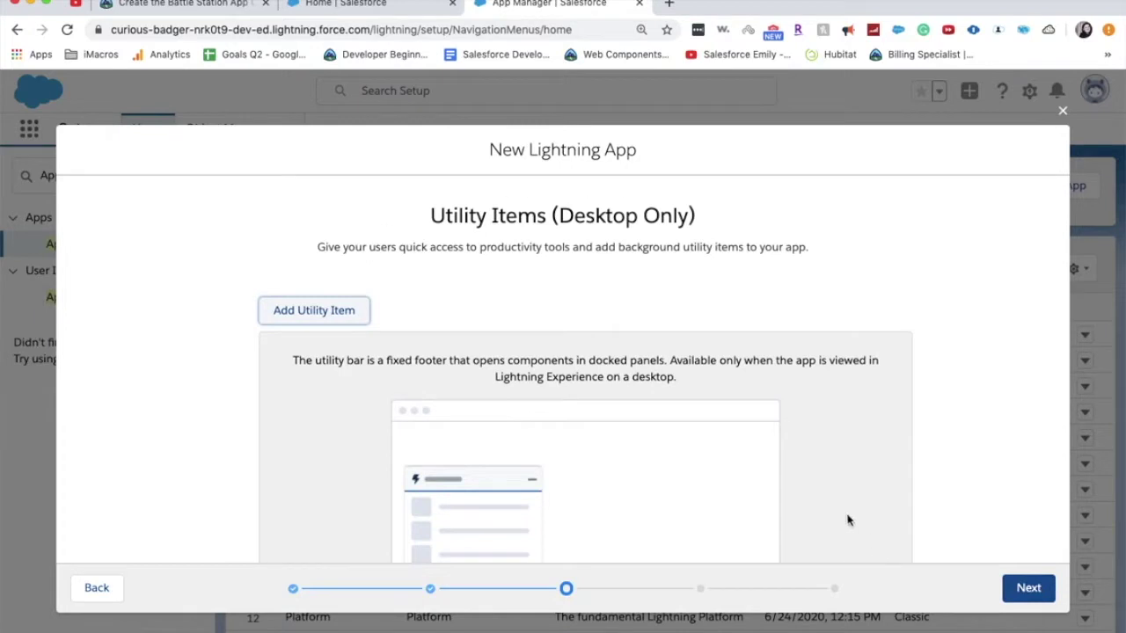
scroll(847, 520, down, 1)
click(1028, 605)
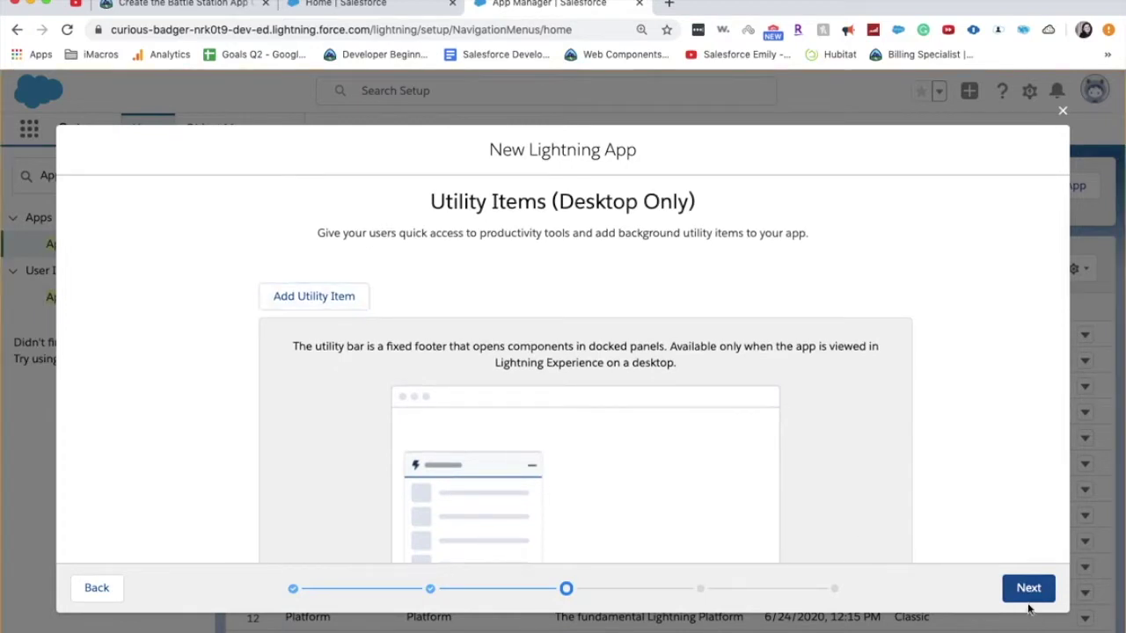
click(1029, 598)
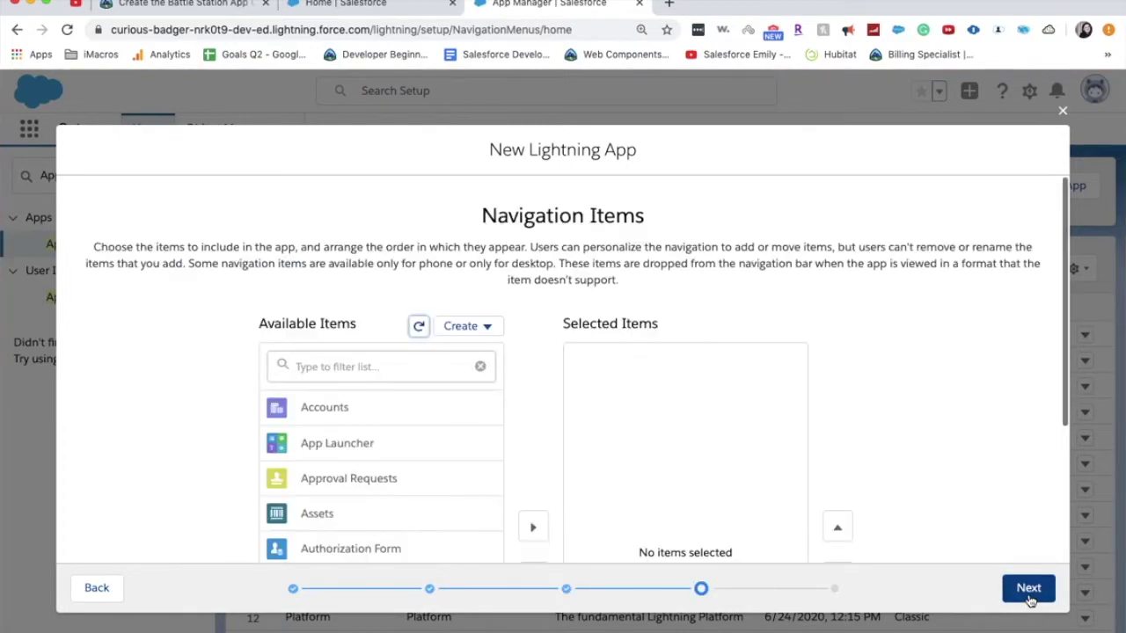
Filter the available navigation items for "Battle st" and add Battle Stations to the app's selected items
scroll(924, 400, down, 2)
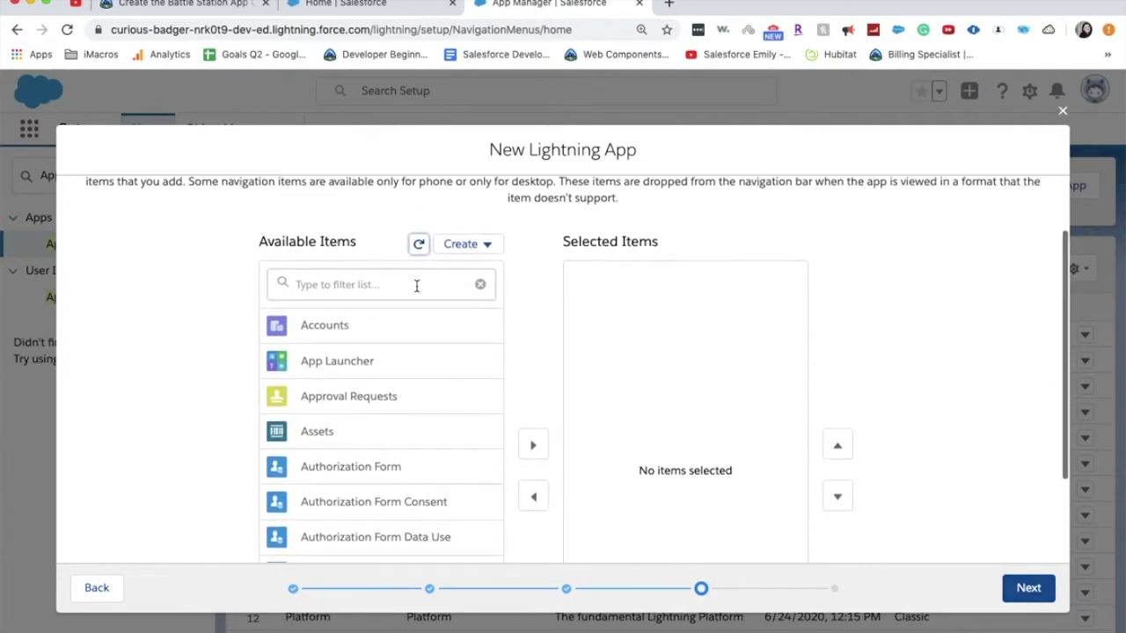
click(415, 284)
text(Battle st)
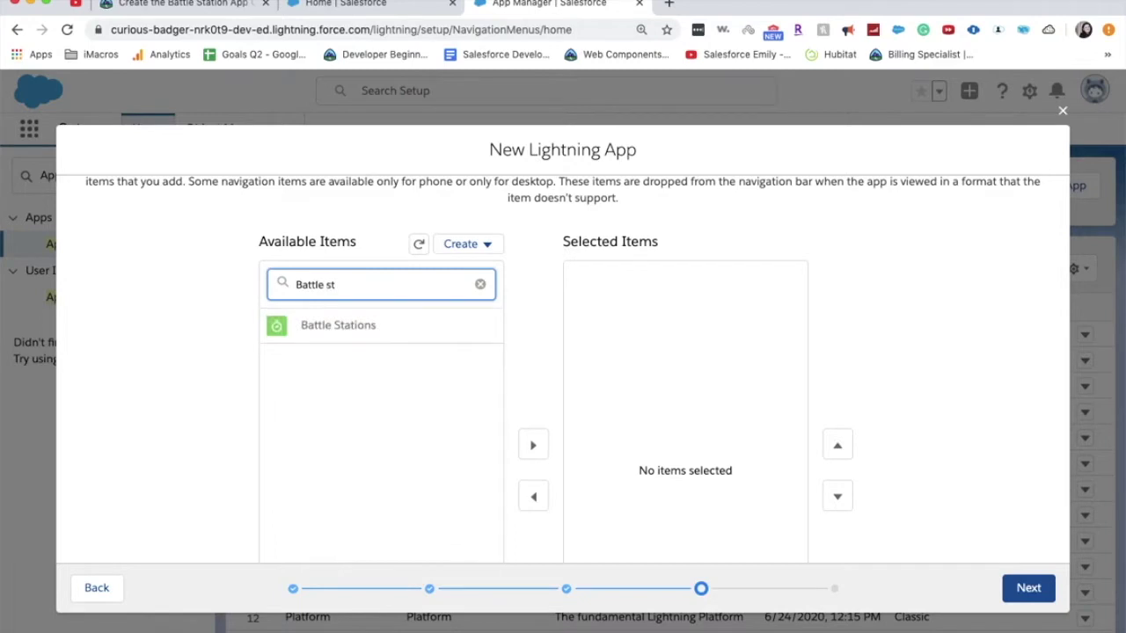
click(343, 325)
scroll(528, 407, down, 2)
click(533, 361)
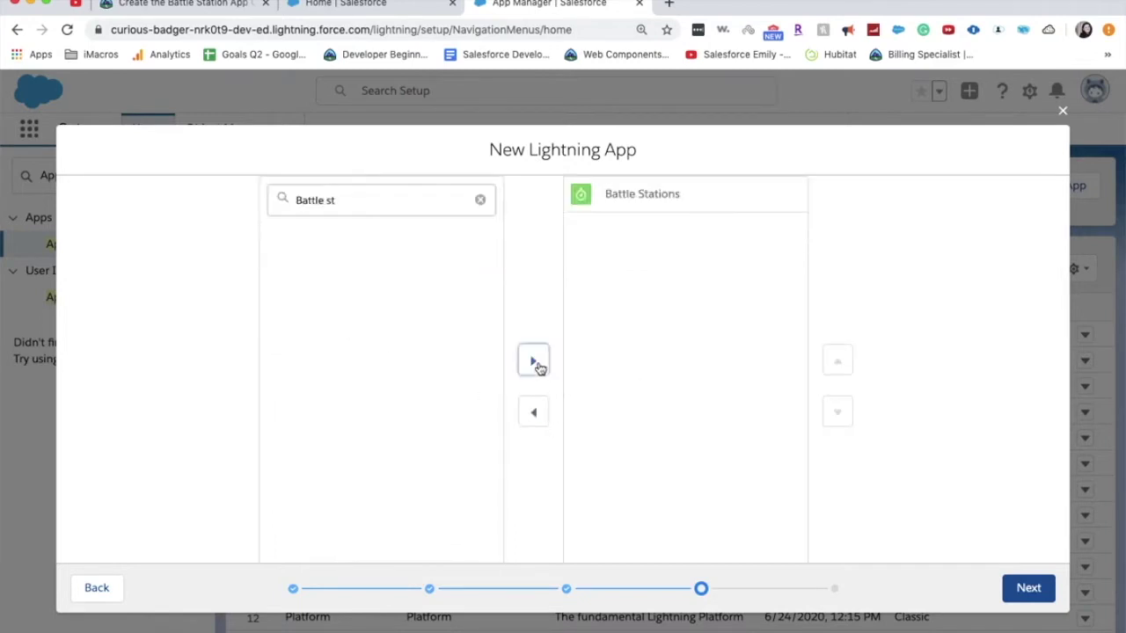
Filter the available navigation items for "report" and add Reports to the app's selected items
click(399, 211)
key(super+a)
text(sr)
key(BackSpace)
key(BackSpace)
text(report)
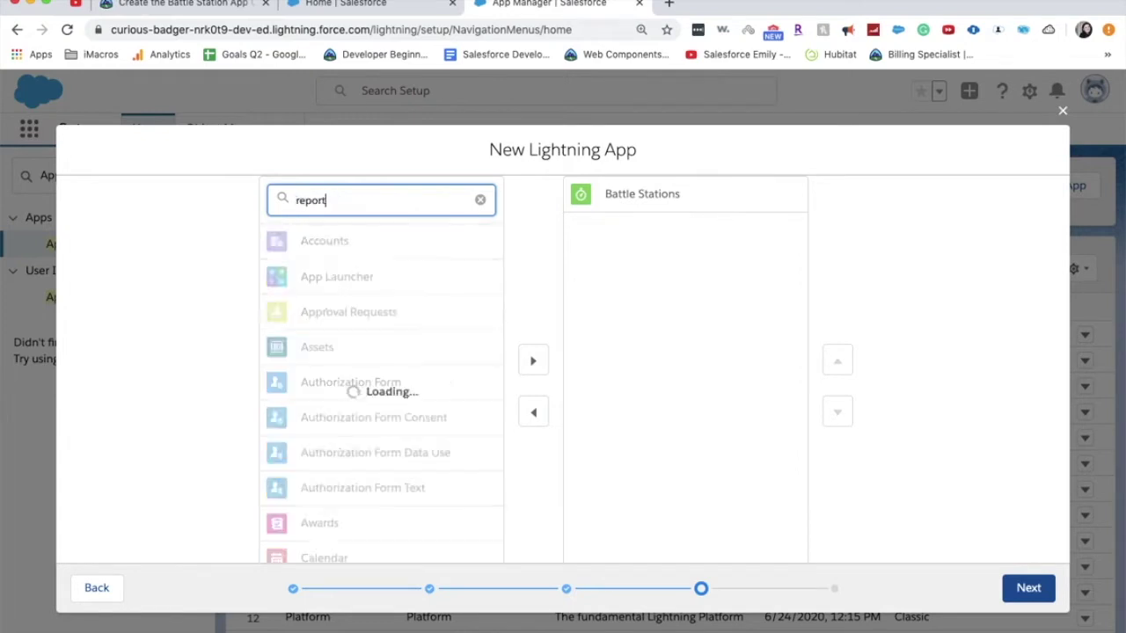
click(384, 243)
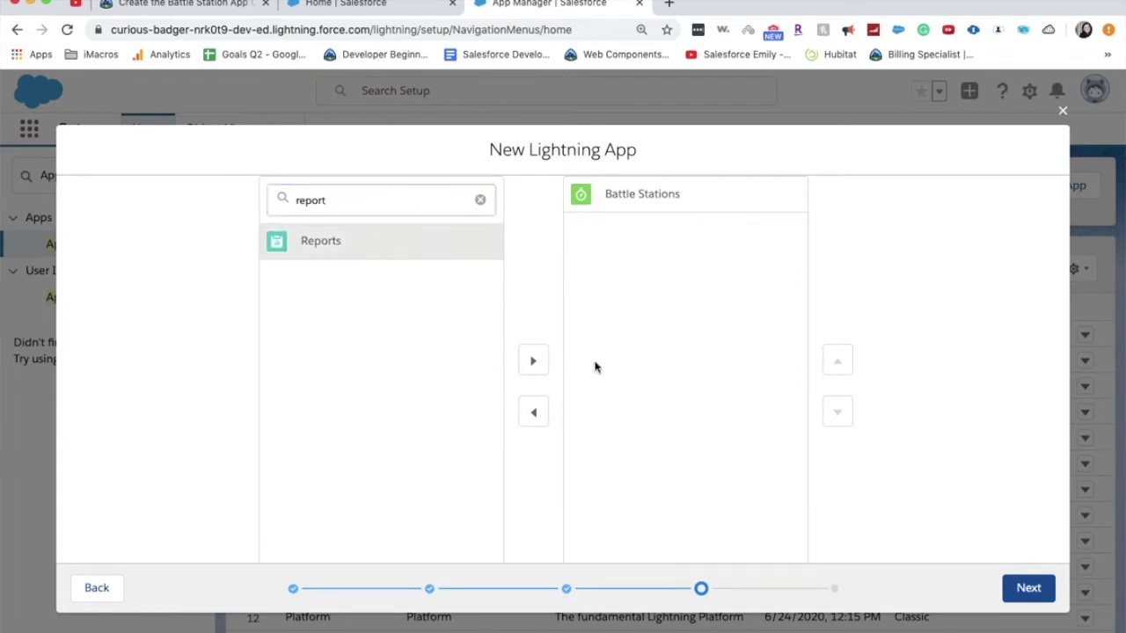
click(533, 361)
Find Dashboards among the available navigation items, add it to the selected items and continue to User Profiles
click(410, 197)
double_click(410, 198)
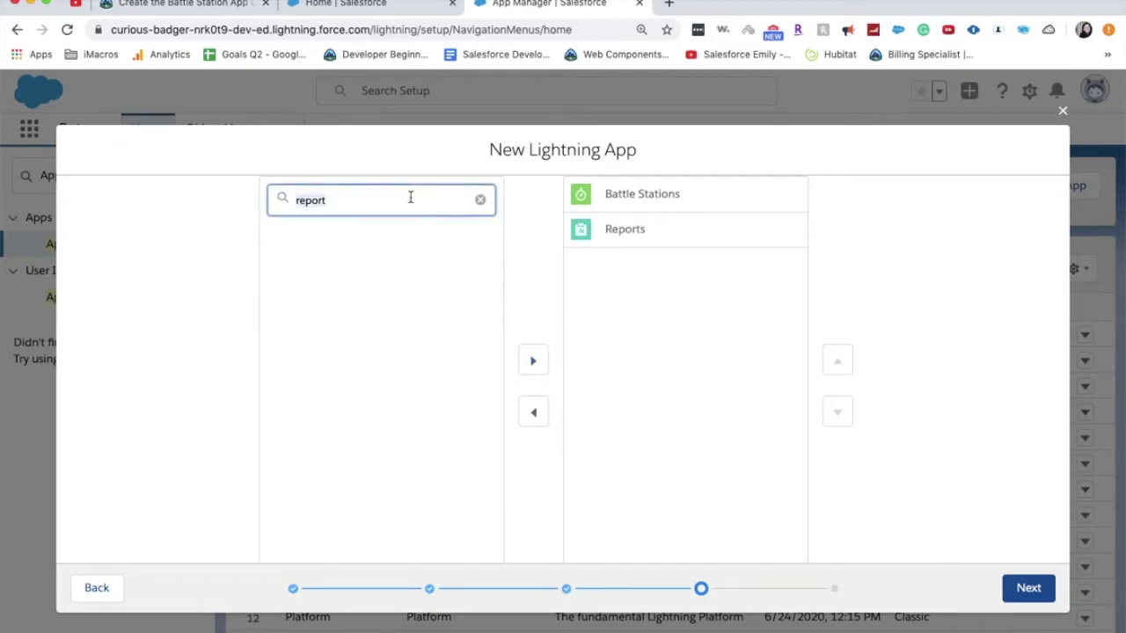
text(Dashboards)
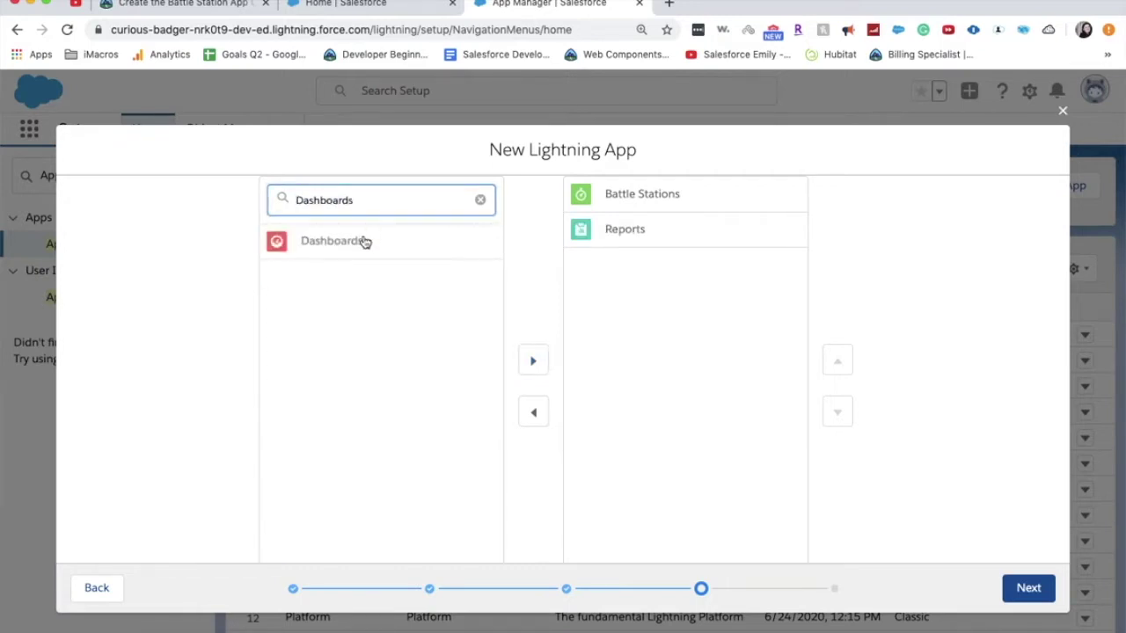
click(365, 241)
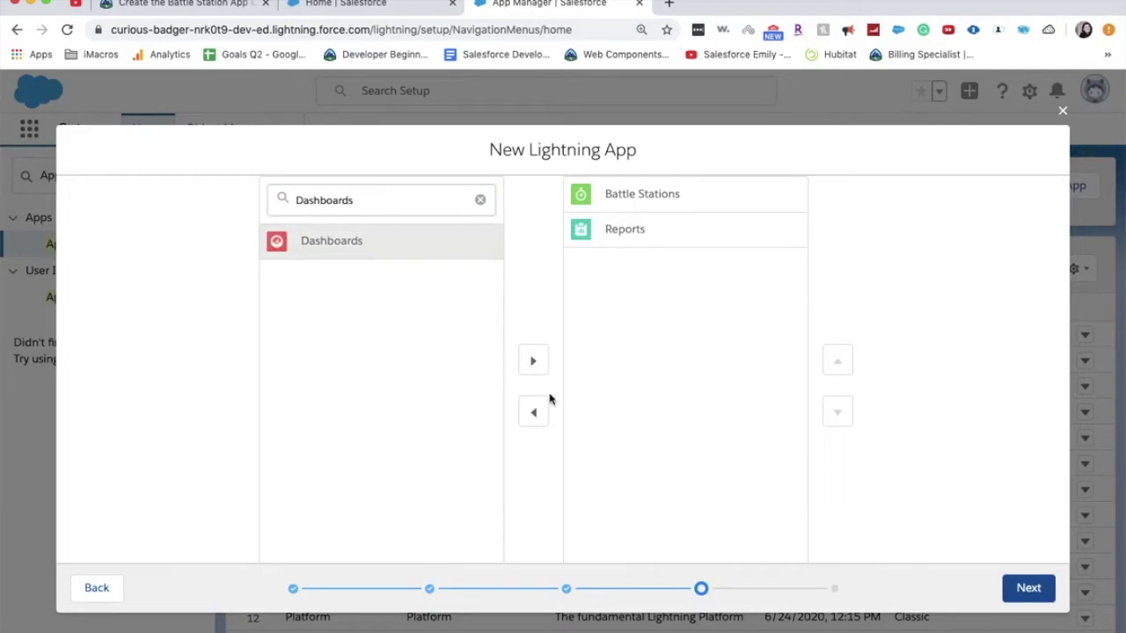
click(532, 365)
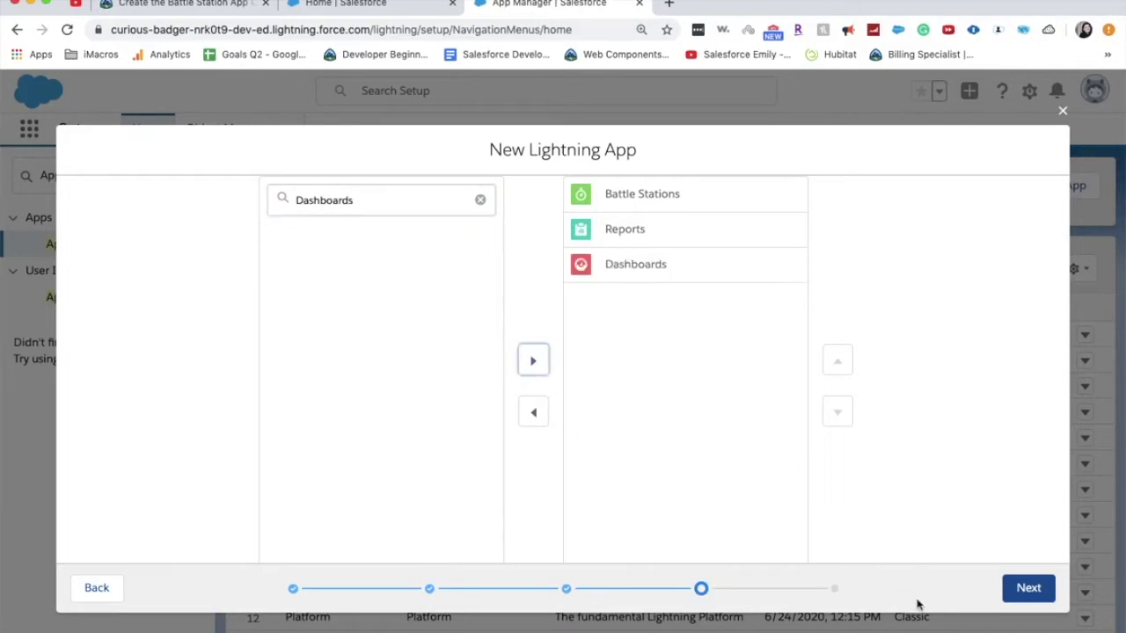
click(1014, 587)
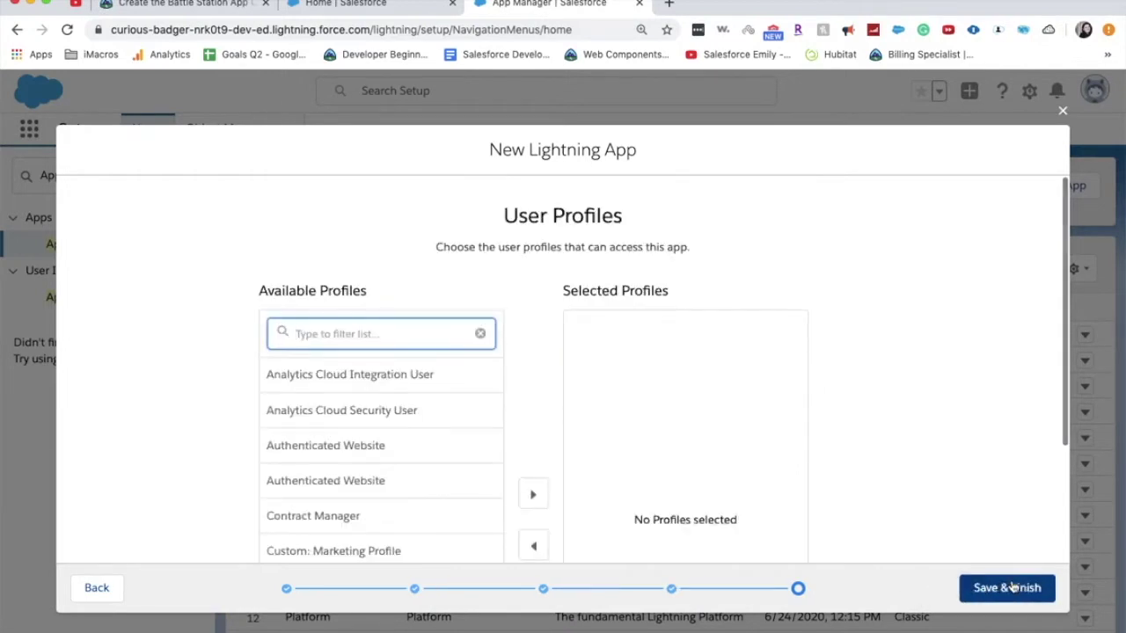
Give the System Administrator profile access to the app, then save and finish the new Lightning app
text(syst)
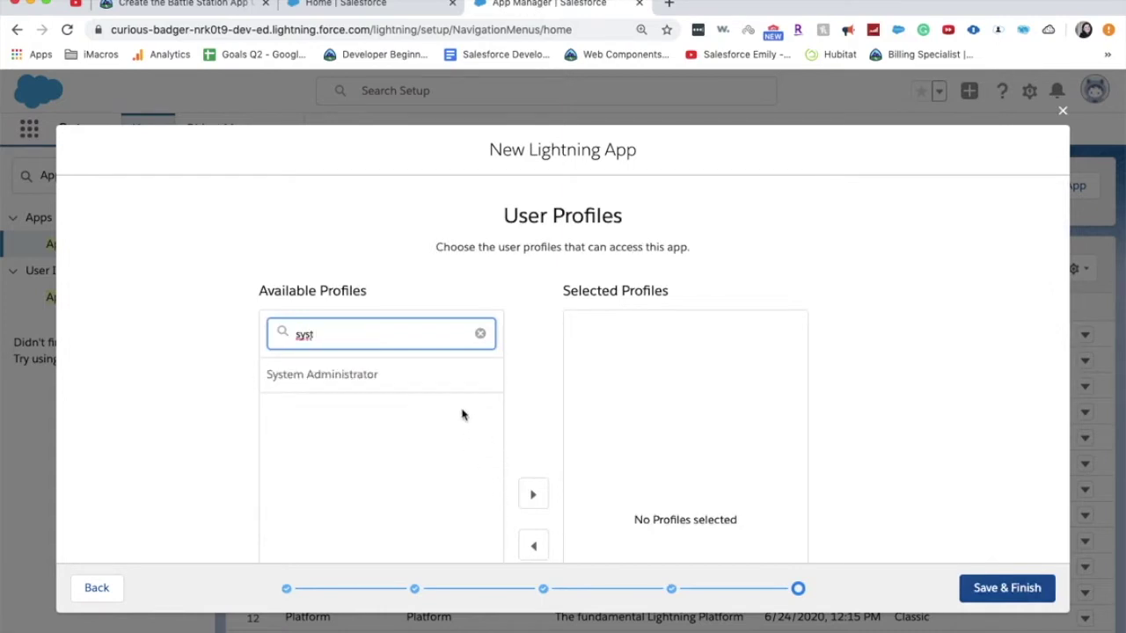
click(435, 385)
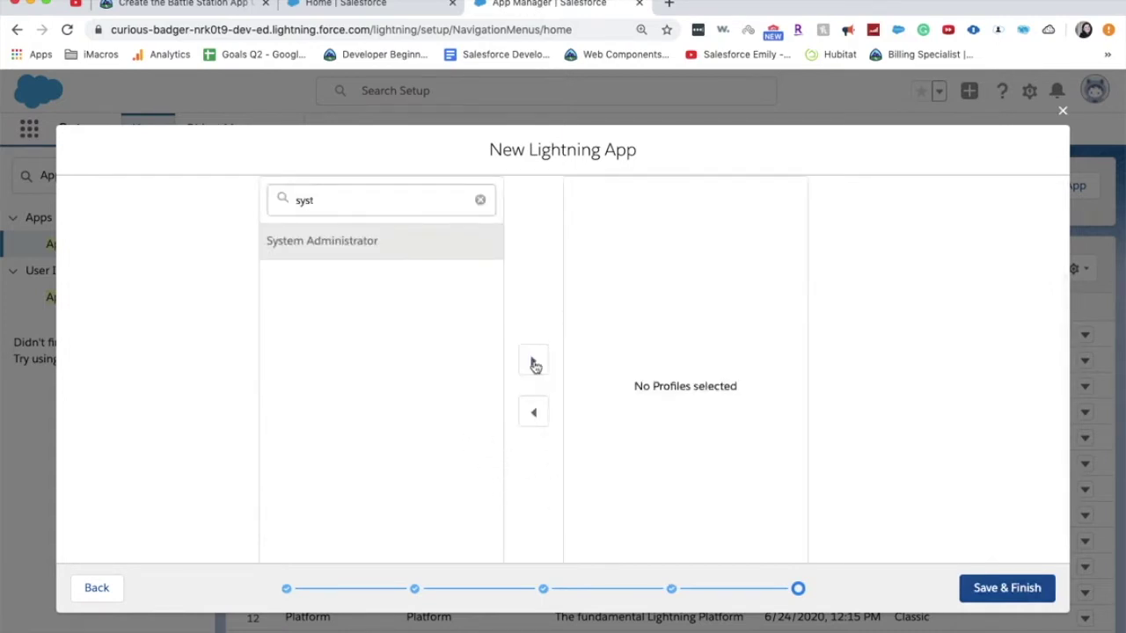
click(532, 362)
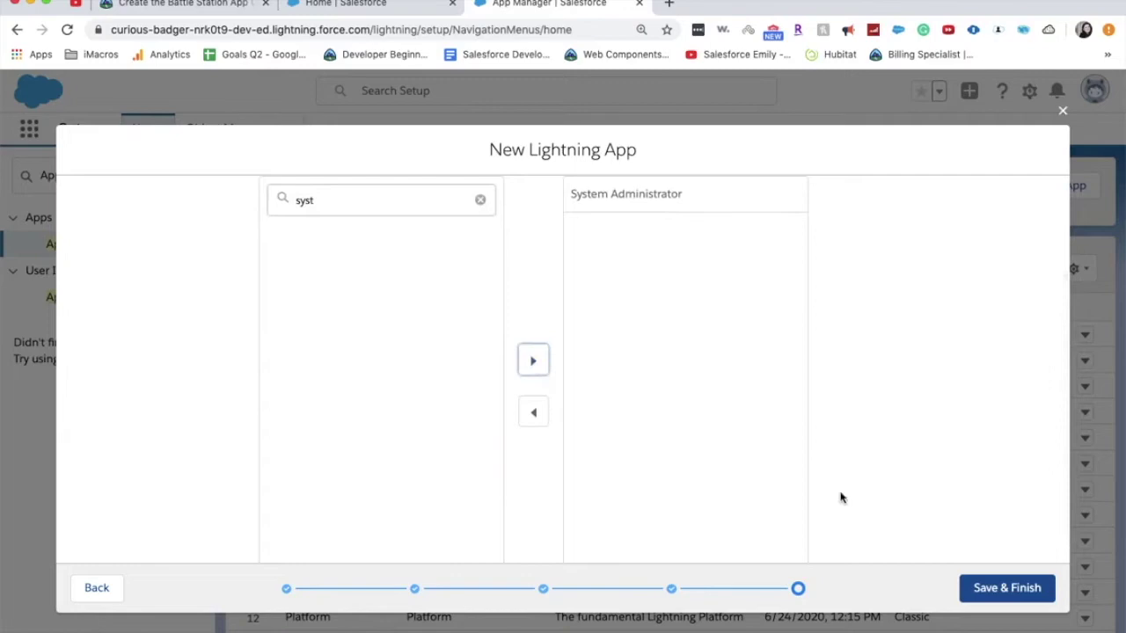
click(985, 598)
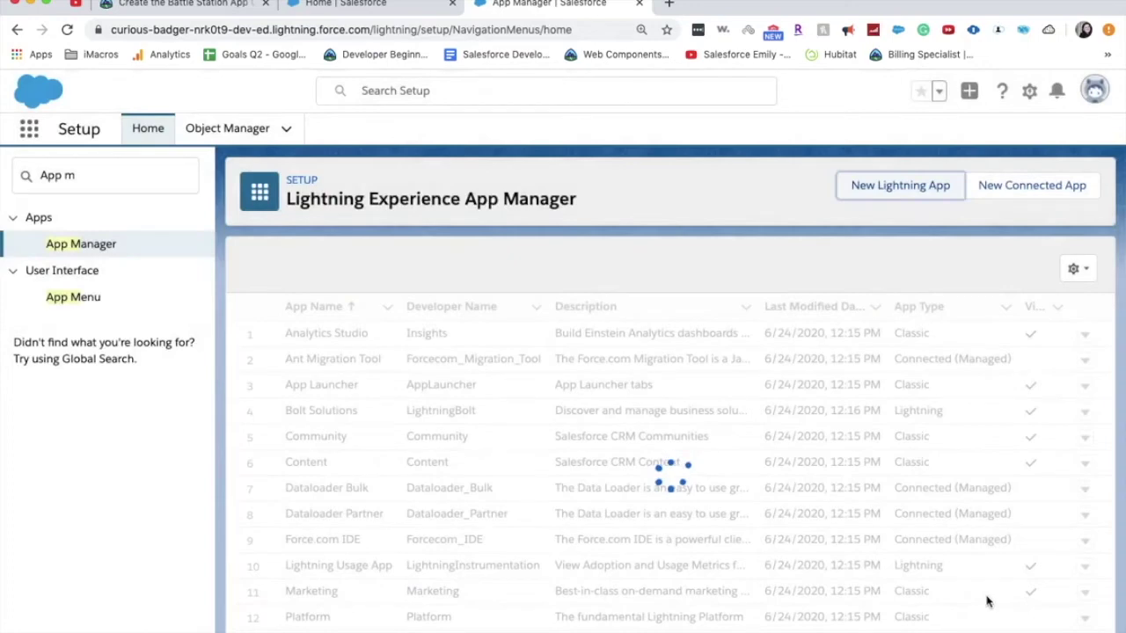
Return to Setup Home and view all apps in the App Launcher to look for Battle Station Construction
click(140, 134)
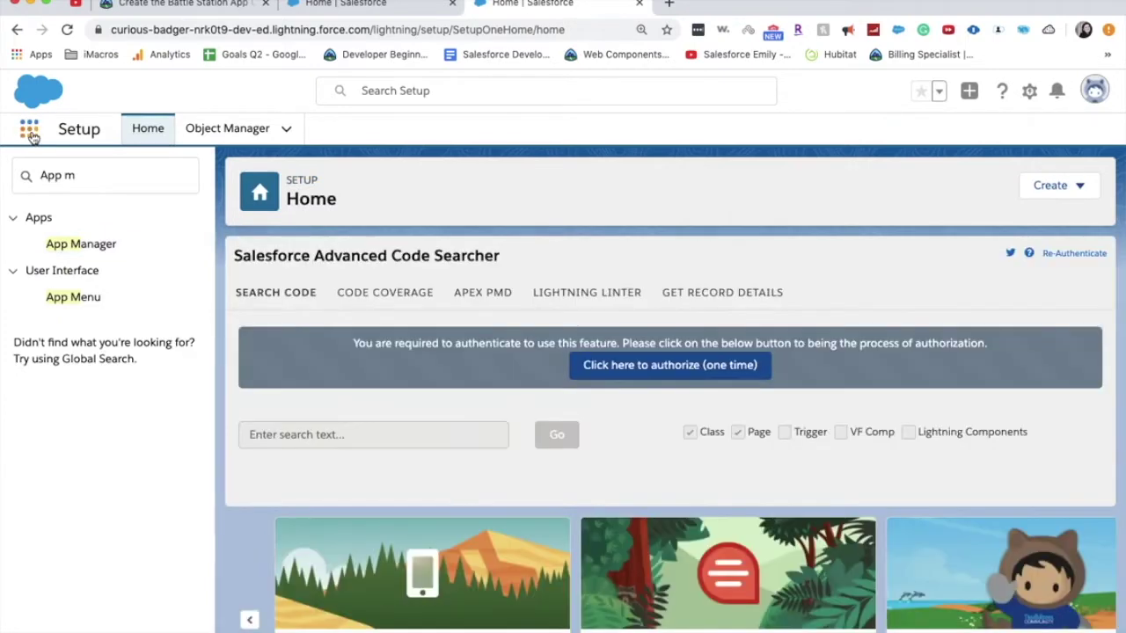
click(29, 132)
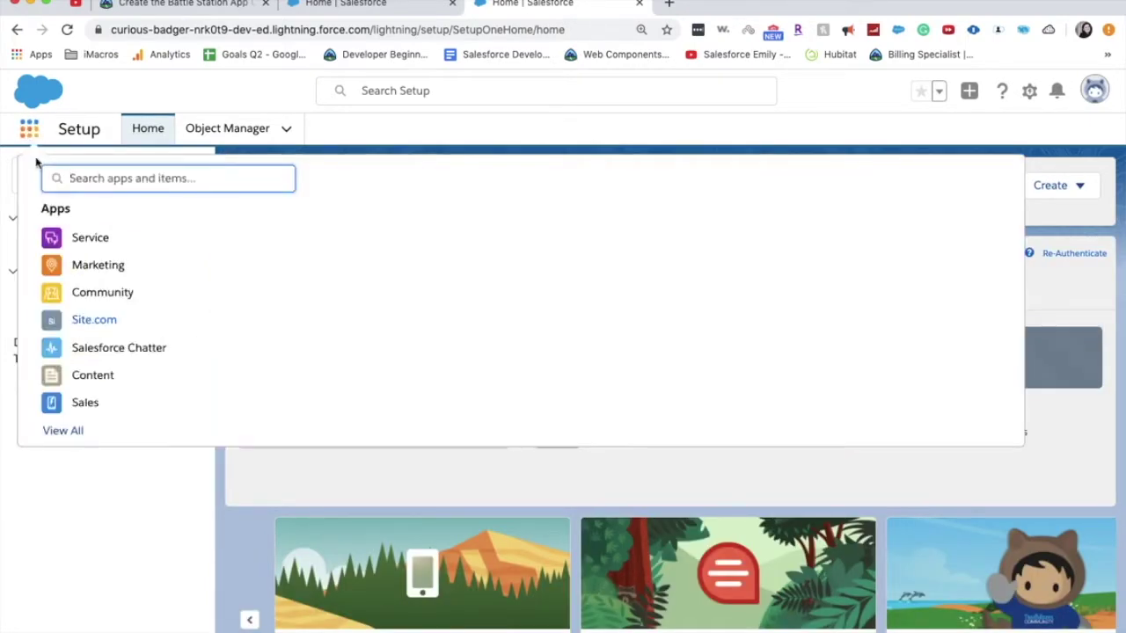
click(67, 431)
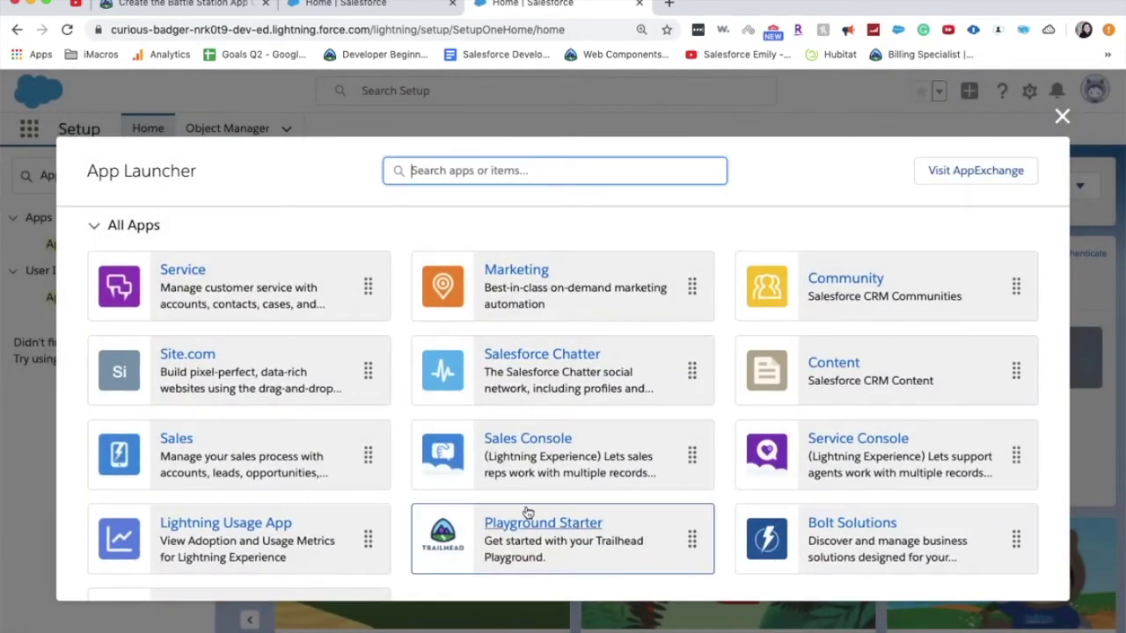
scroll(532, 519, down, 3)
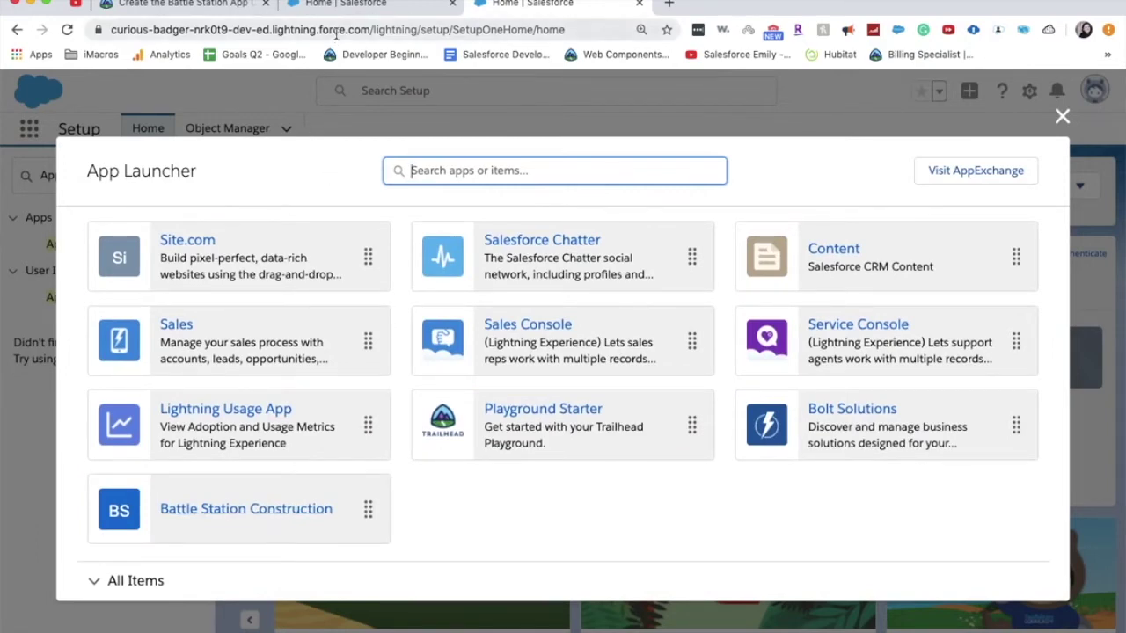
Return to the Create the Battle Station App unit on Trailhead, go to its challenge and verify the step
click(236, 11)
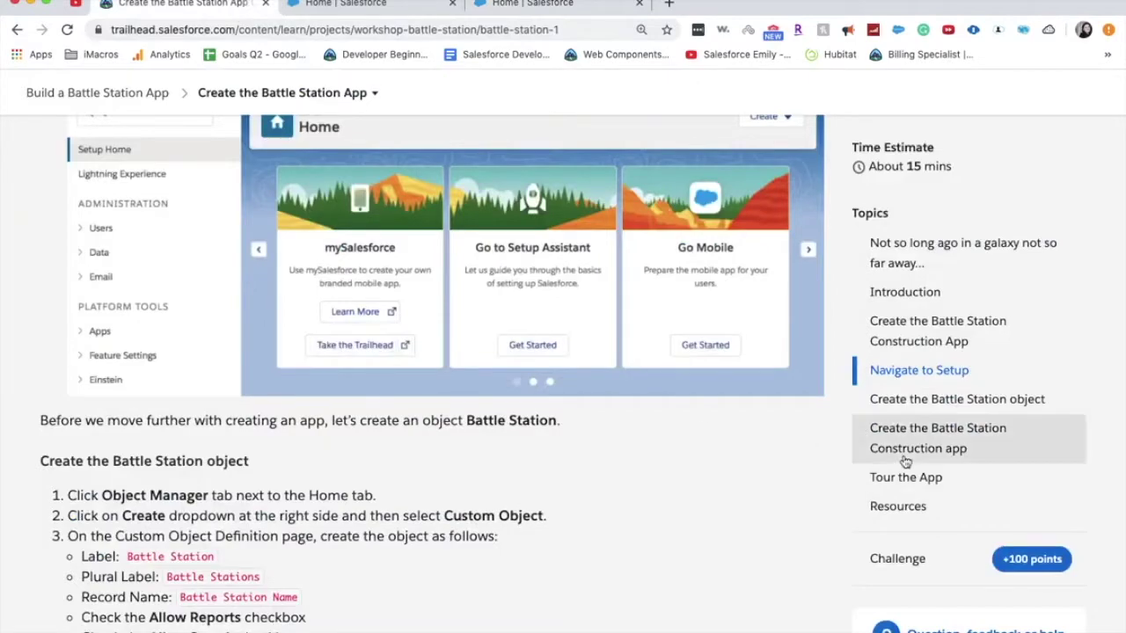
click(1024, 564)
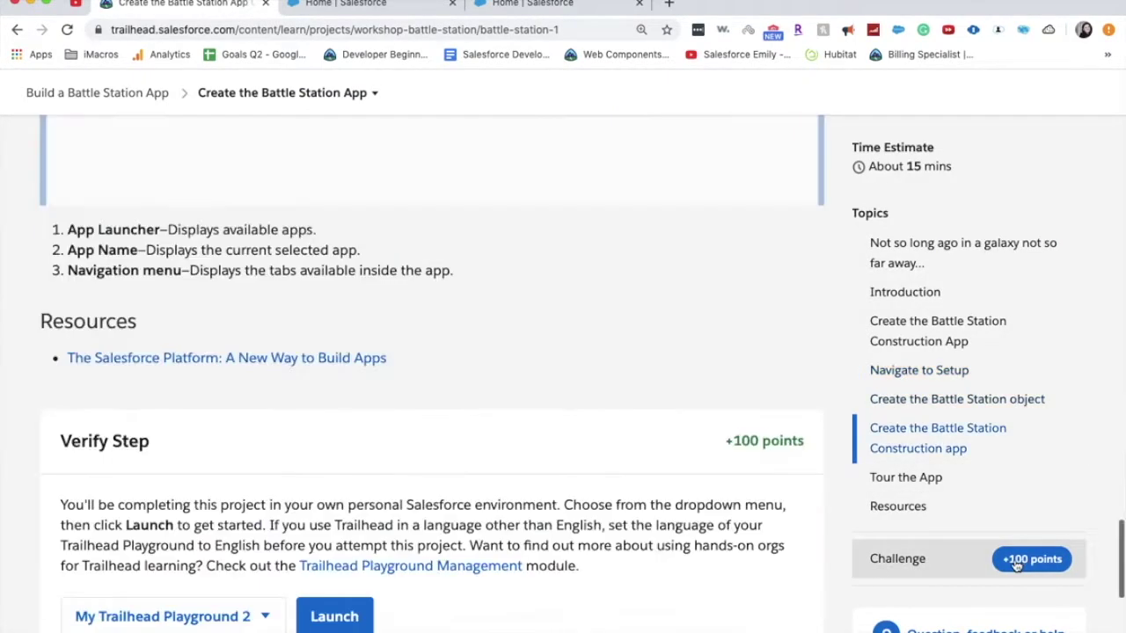
click(224, 420)
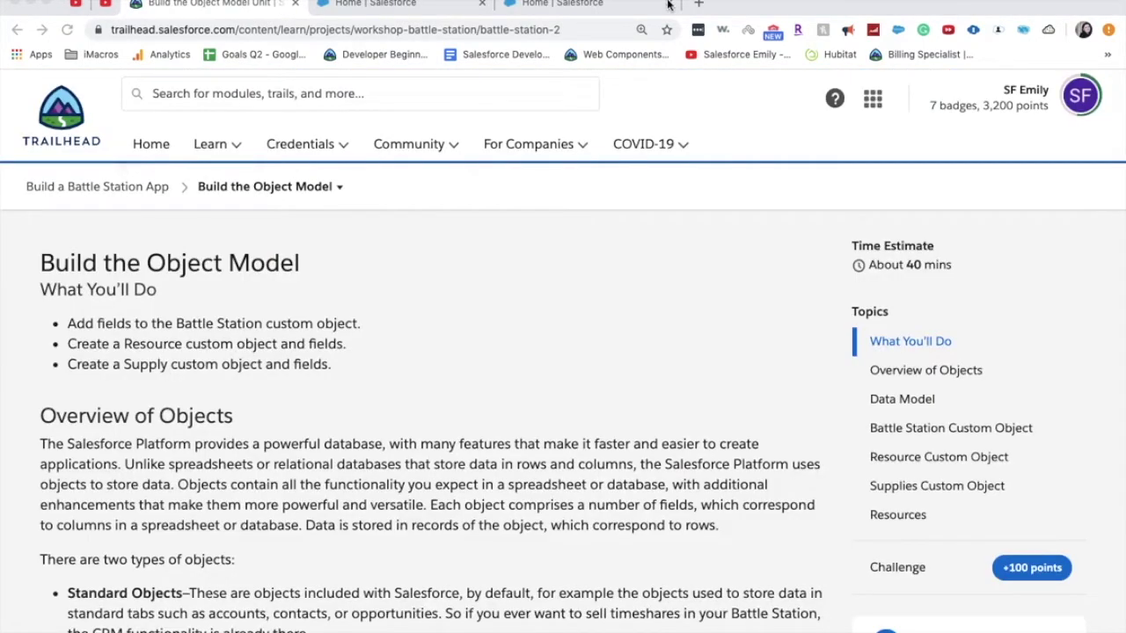
Close the extra Setup page and read the Build the Object Model unit down to the Project Status field instructions
click(668, 4)
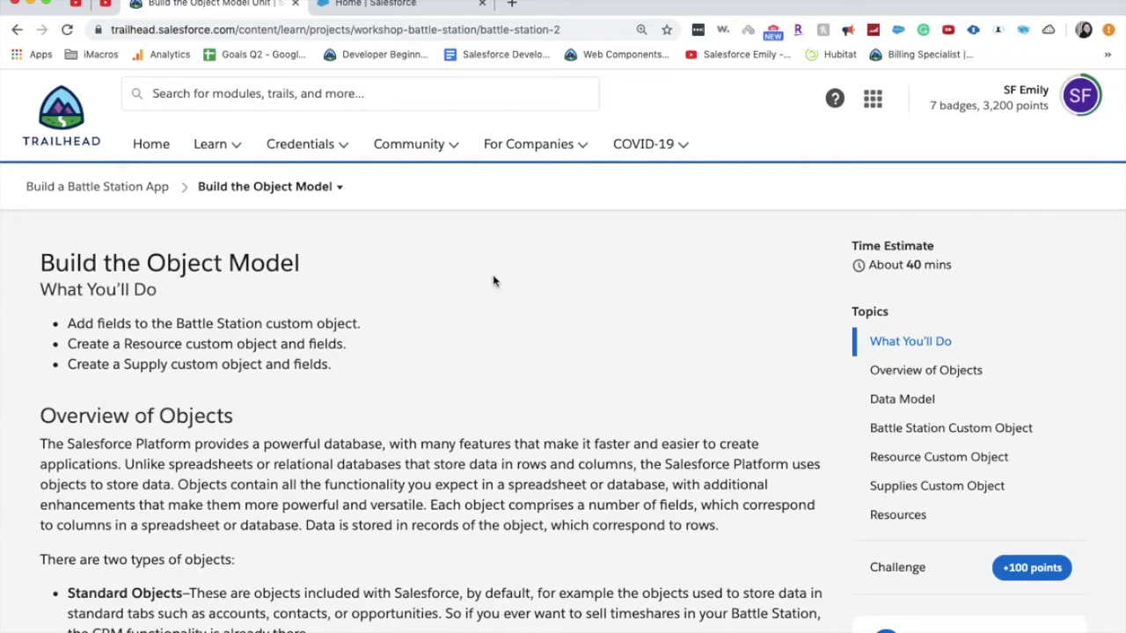
scroll(493, 281, down, 10)
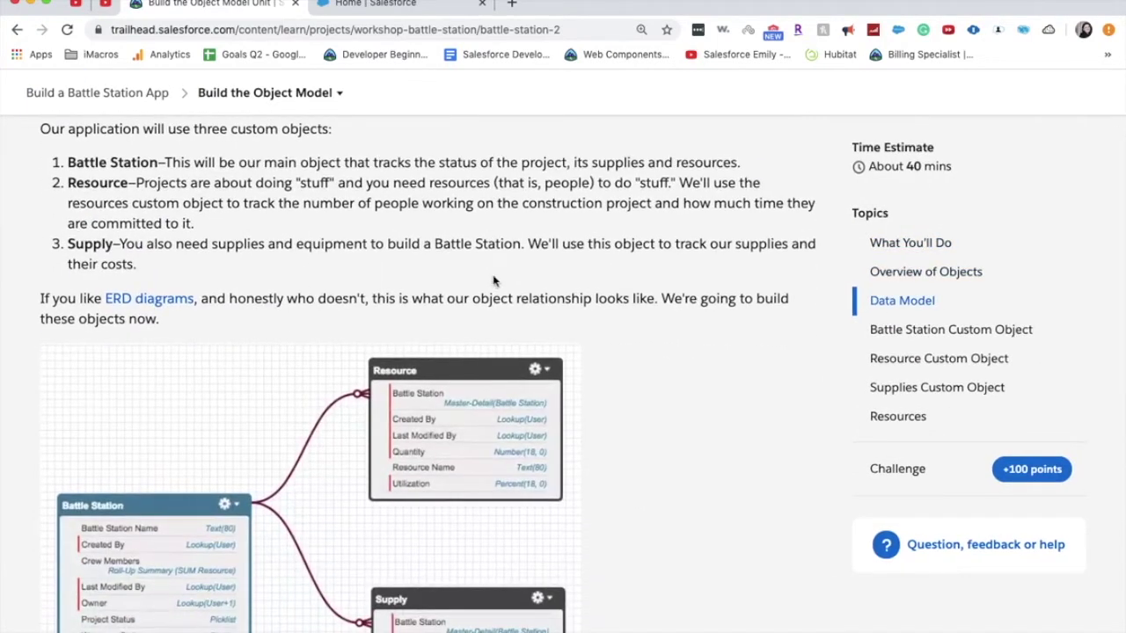
scroll(493, 281, down, 10)
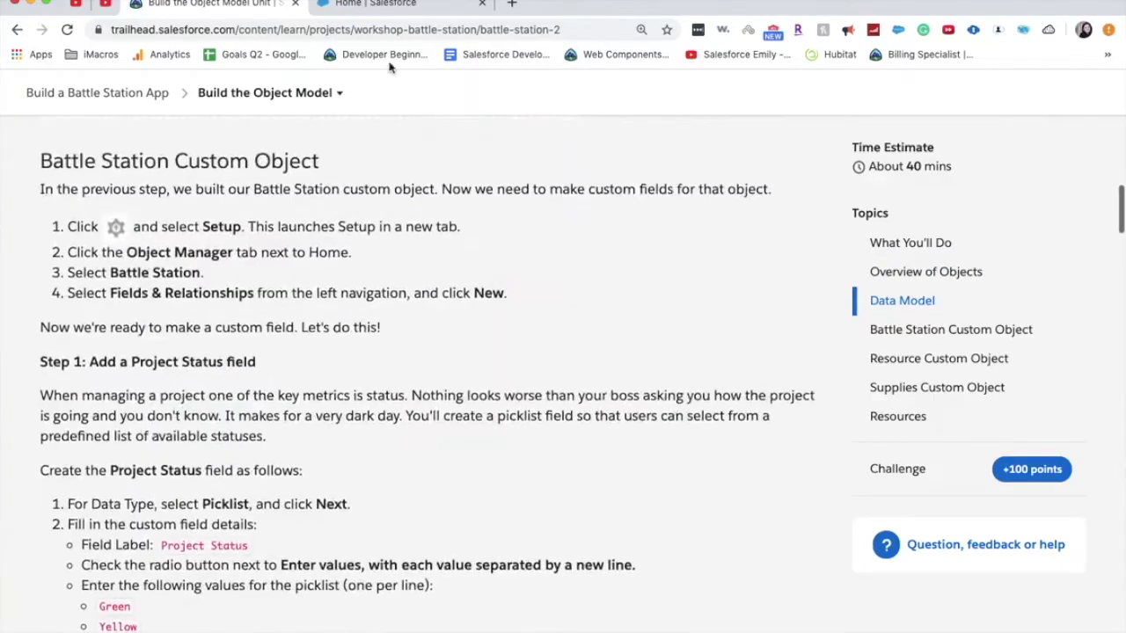
Switch to the Salesforce org, launch Setup and open the Battle Station object's Fields & Relationships in Object Manager
click(347, 5)
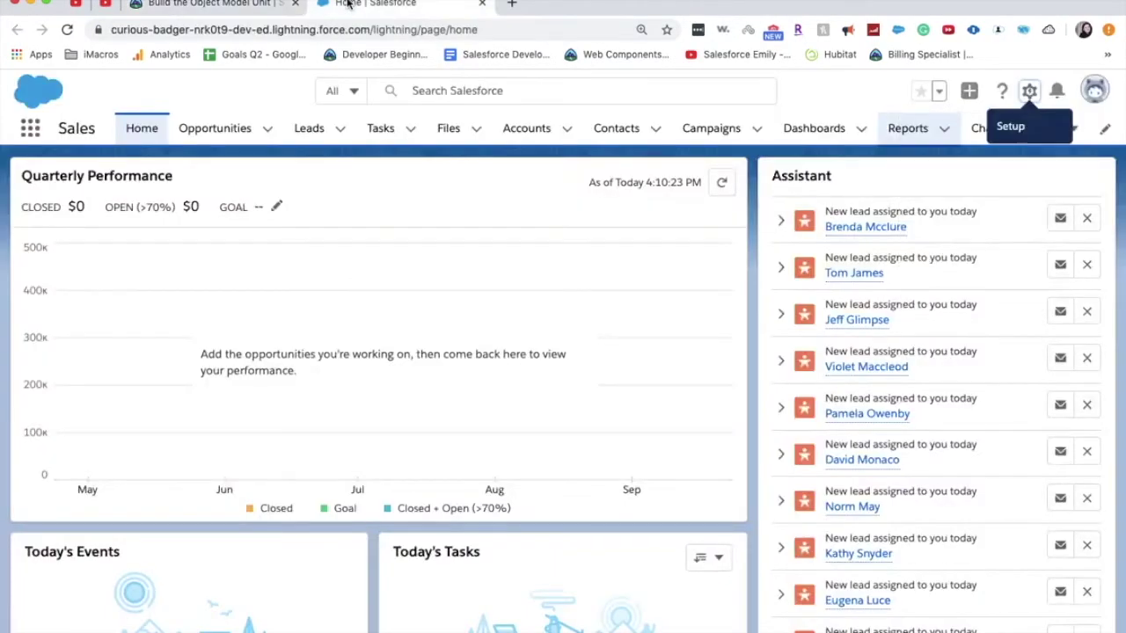
click(1036, 92)
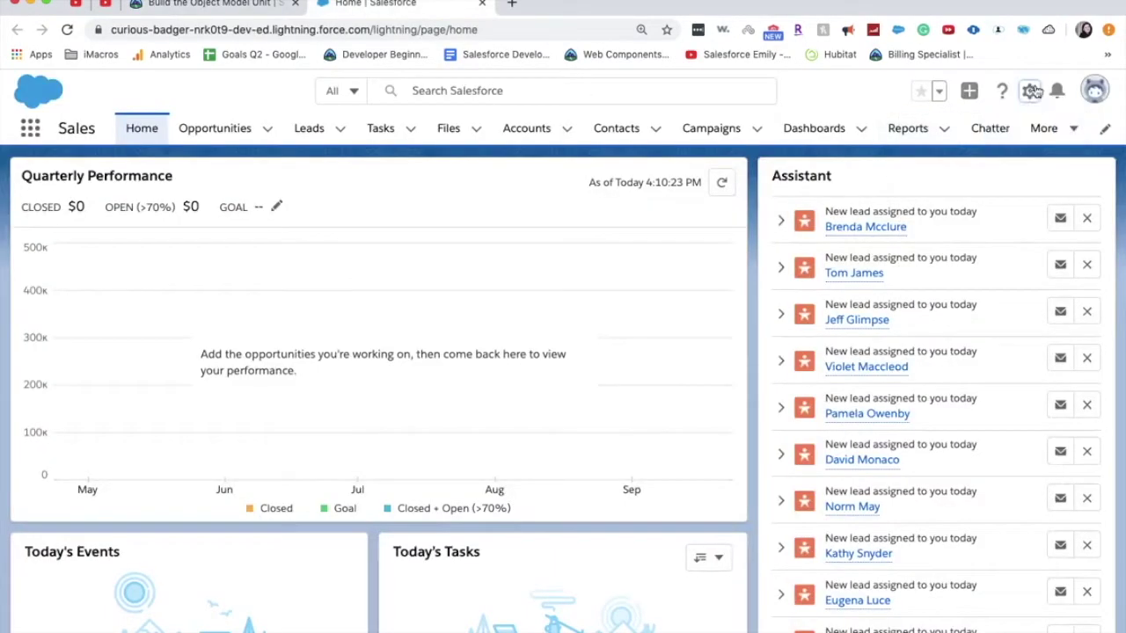
click(1031, 92)
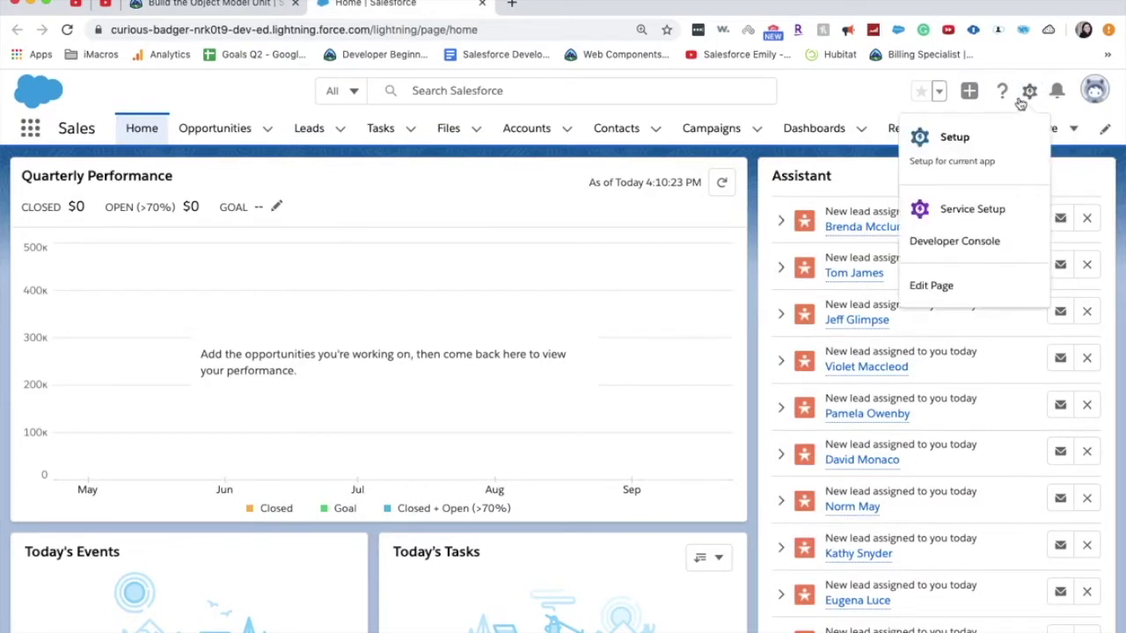
click(995, 132)
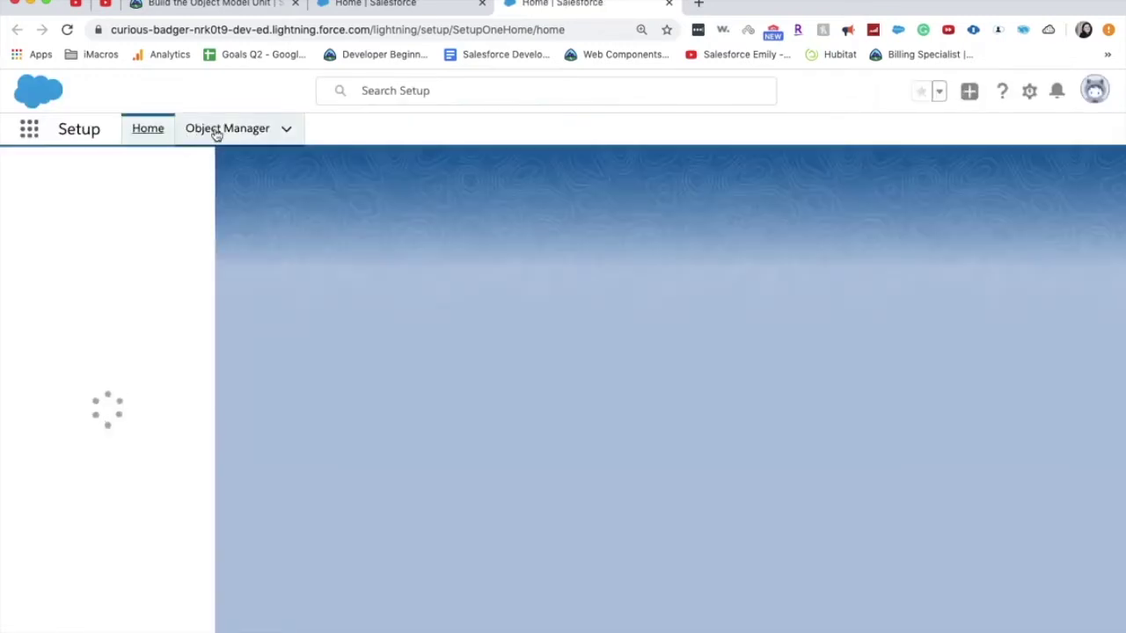
click(216, 132)
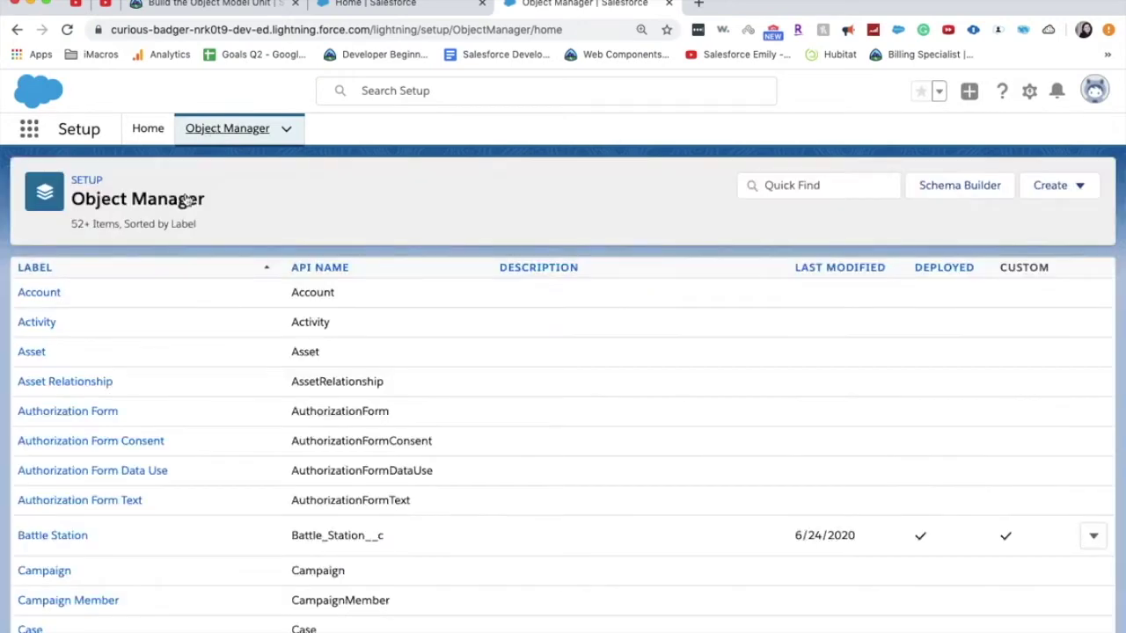
click(46, 537)
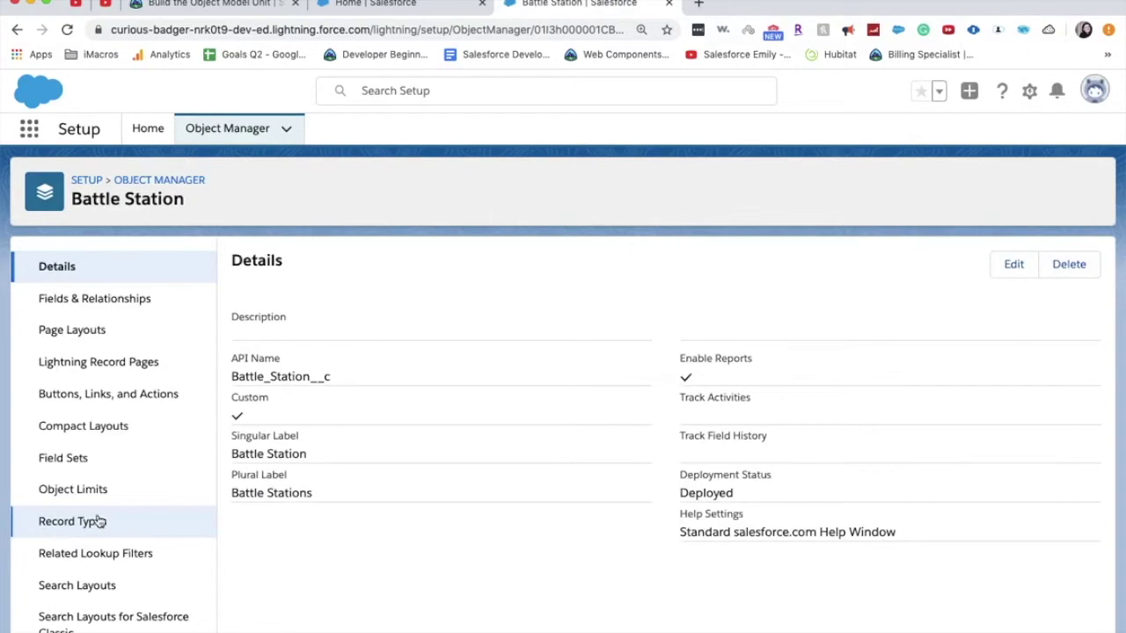
click(188, 297)
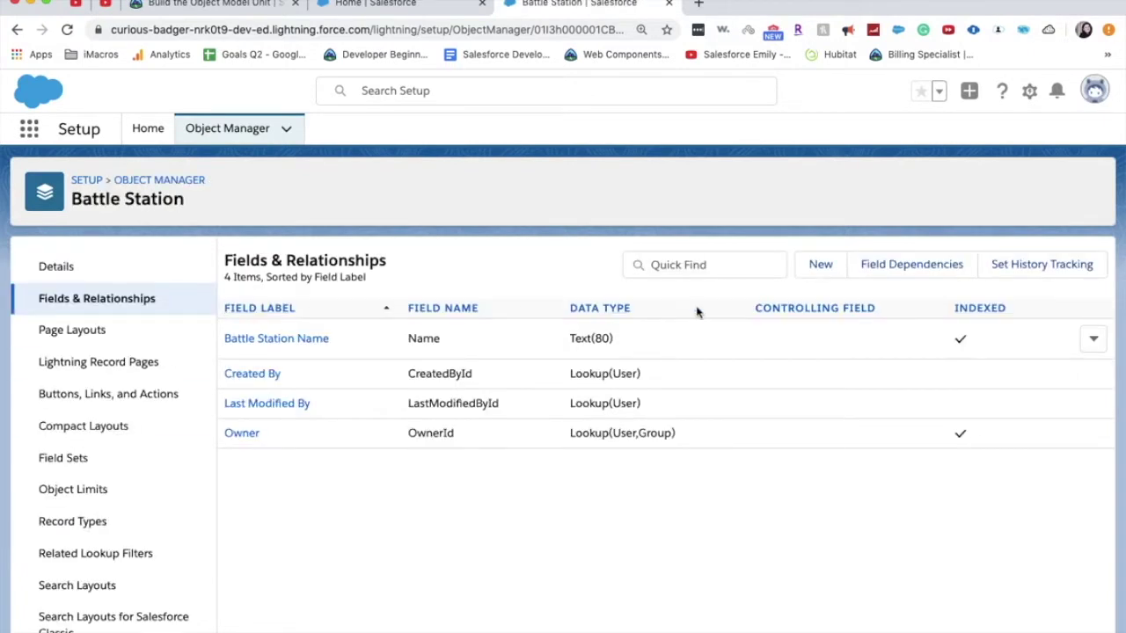
Start a new custom field on Battle Station with the Picklist data type and continue to its details
click(827, 269)
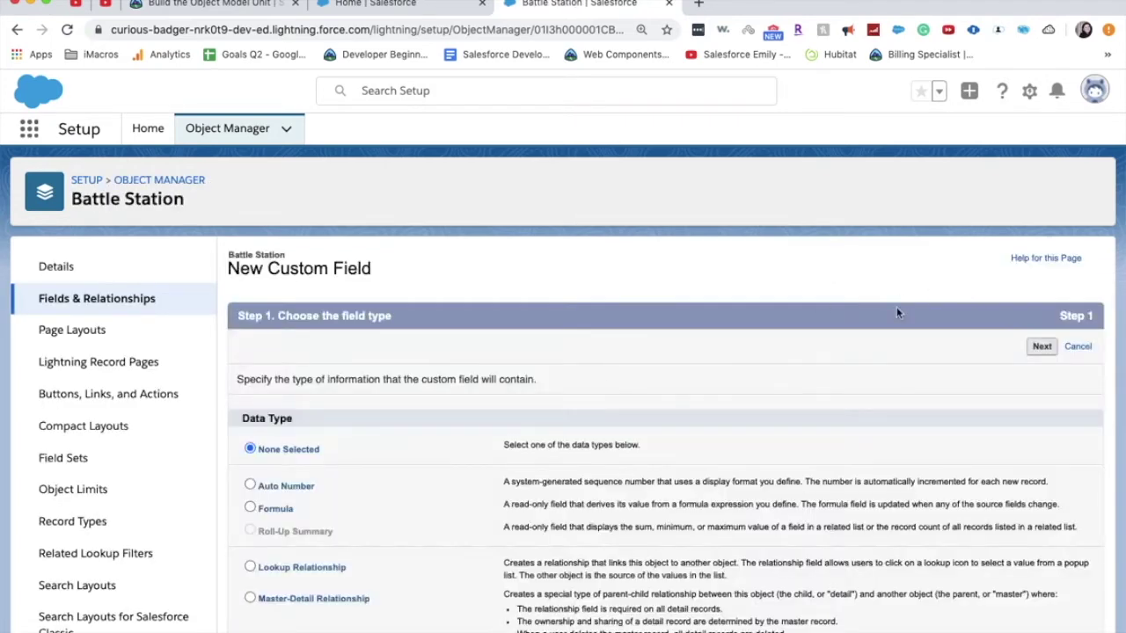
scroll(730, 382, down, 5)
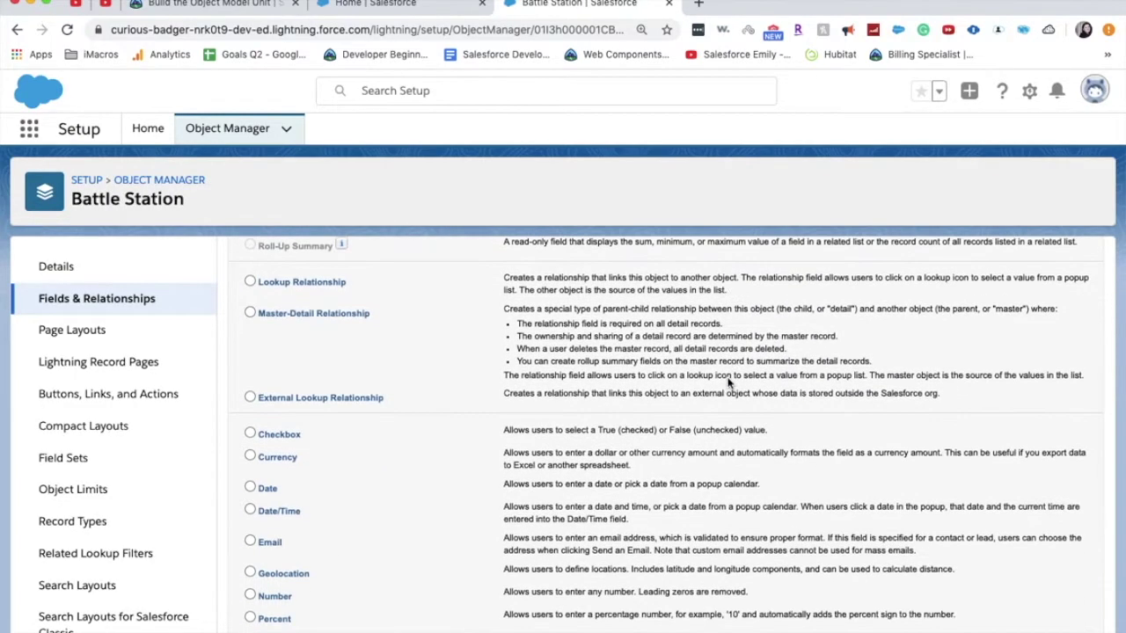
scroll(452, 503, down, 2)
click(272, 586)
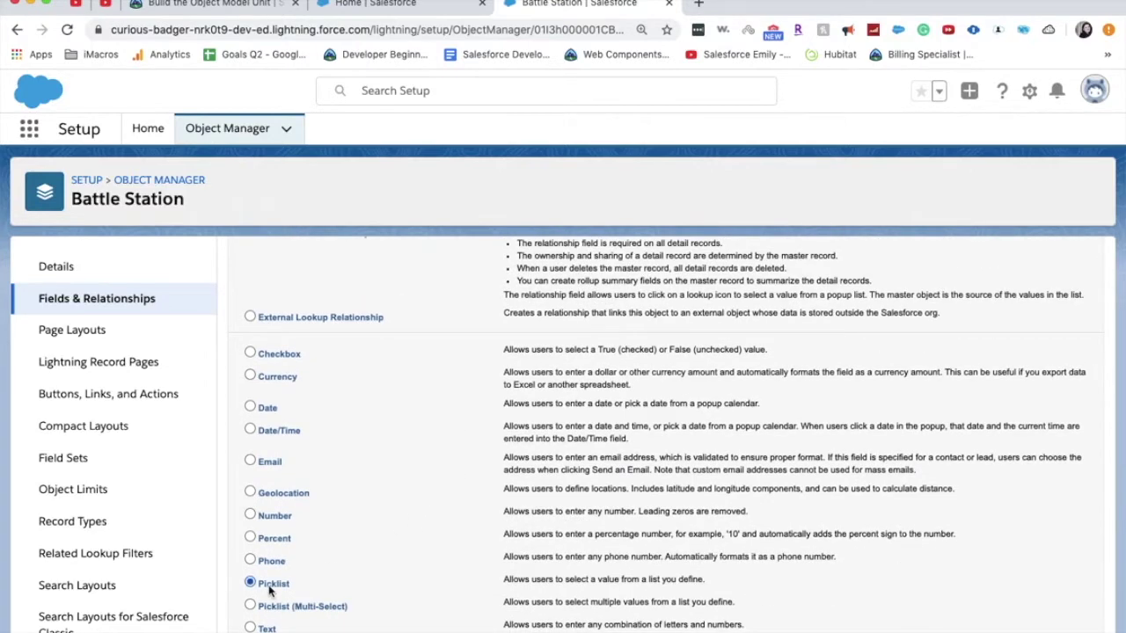
scroll(983, 355, up, 7)
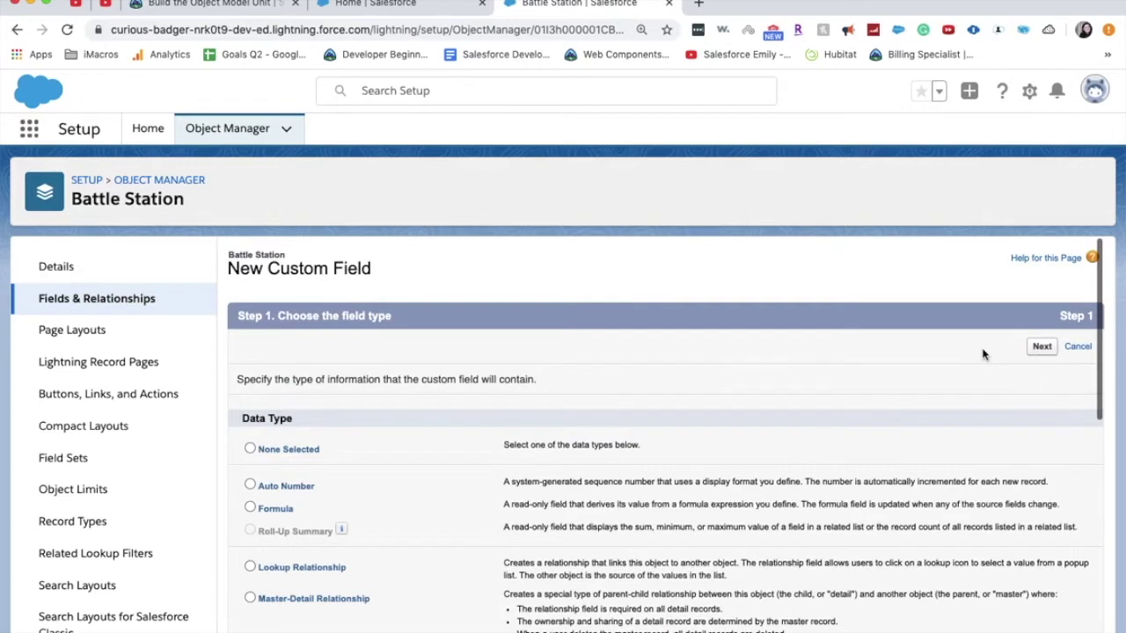
click(1040, 350)
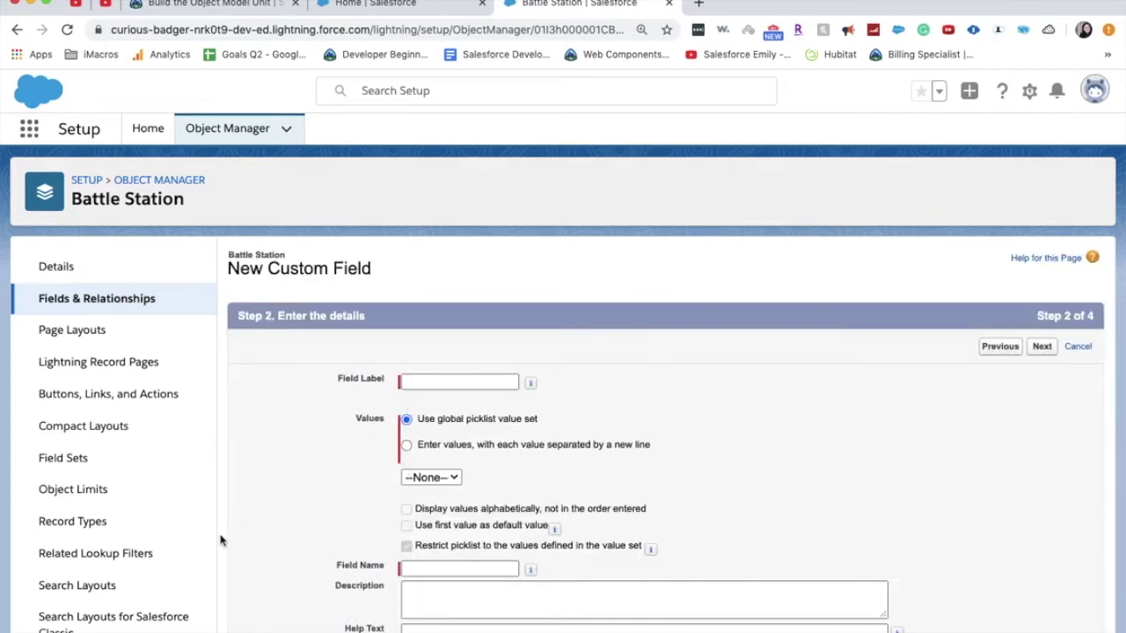
Label the field Project Status and enter the picklist values Green, Yellow, Red and Complete, one per line
click(443, 384)
text(Project Status)
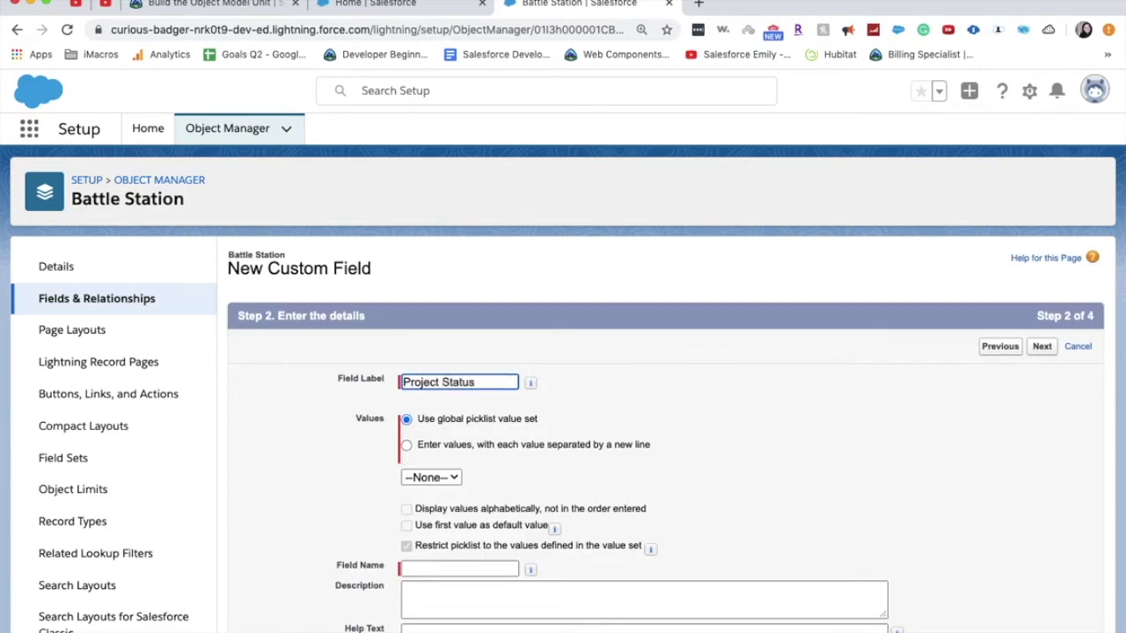
click(452, 445)
click(490, 548)
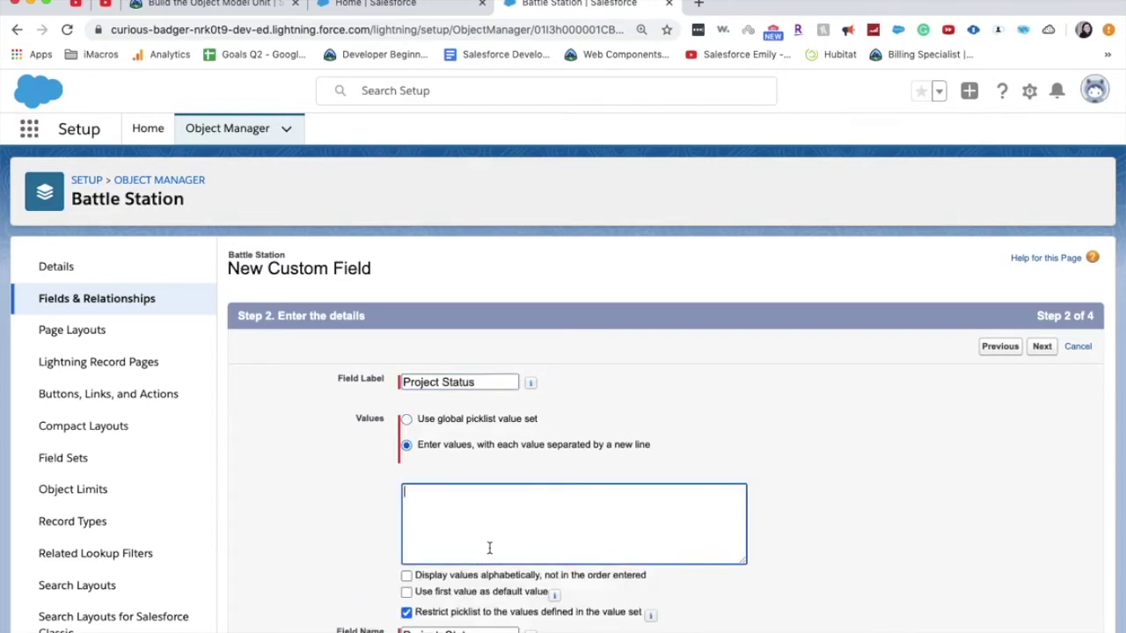
text(Green)
key(Return)
text(Yellow)
key(Return)
text(Red)
key(Return)
text(Complete)
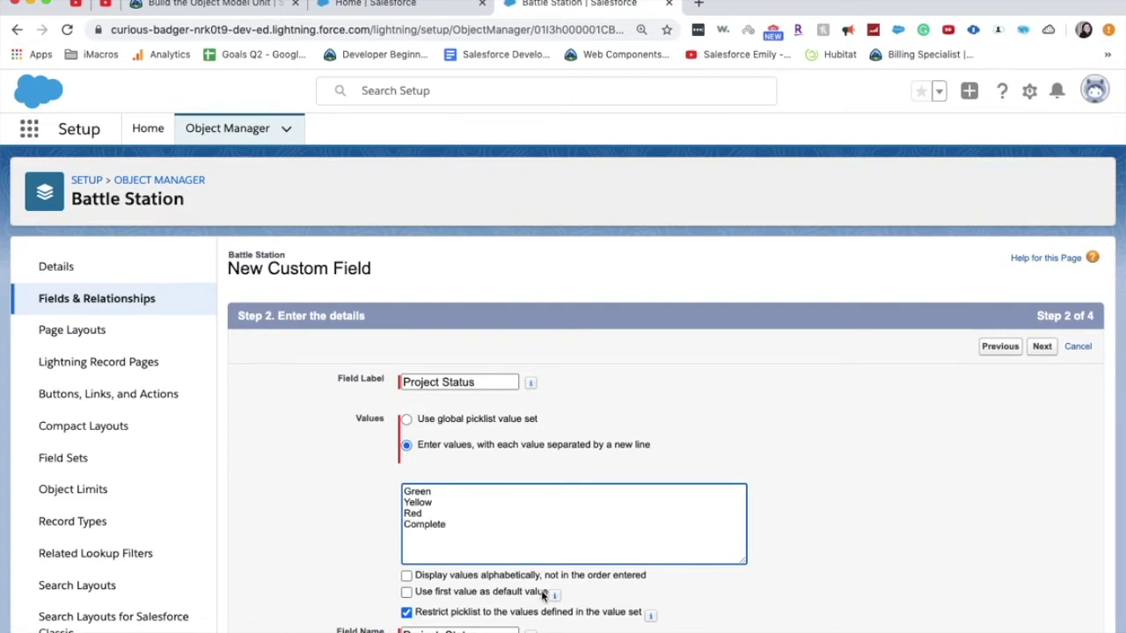
Use the first value as the Project Status default and stop restricting the picklist to the defined values
scroll(542, 595, down, 2)
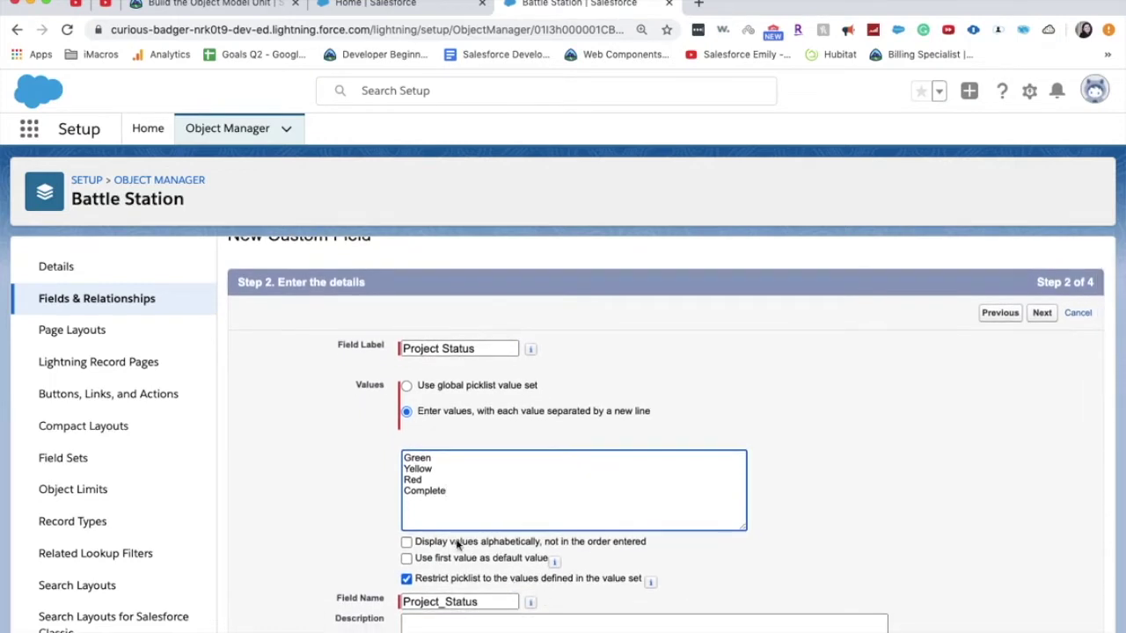
click(407, 560)
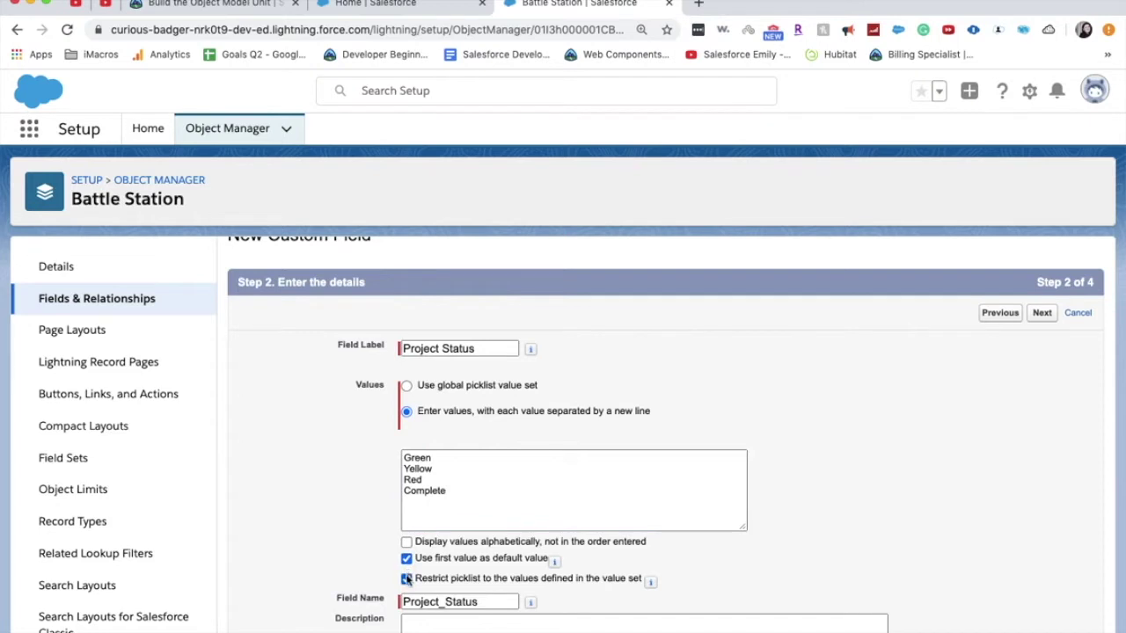
click(406, 580)
scroll(637, 595, down, 1)
scroll(636, 594, down, 3)
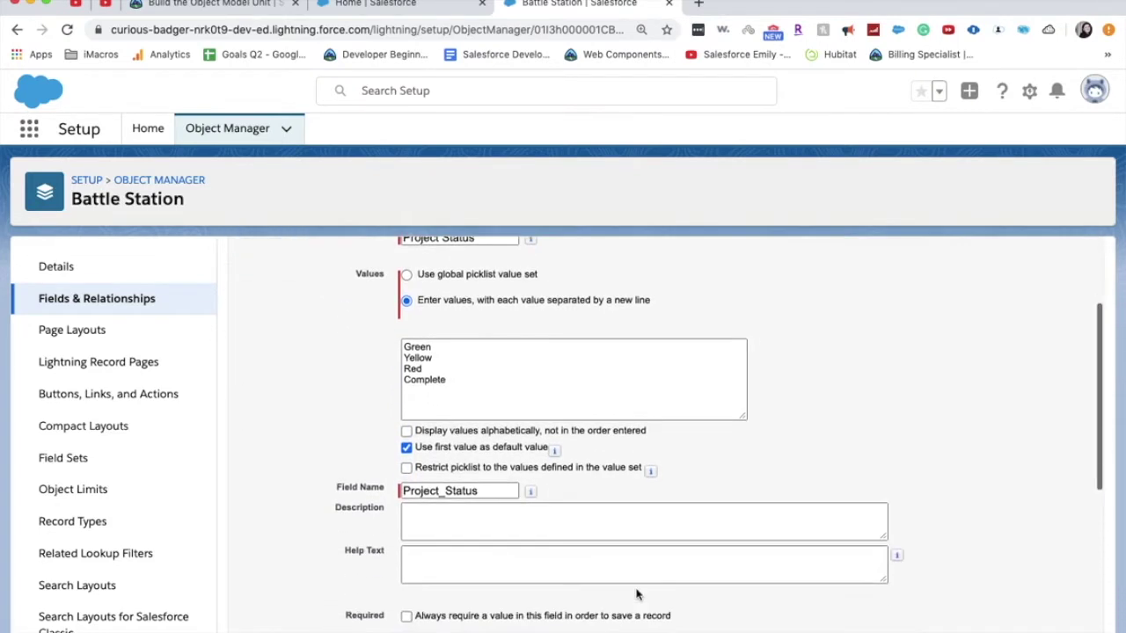
scroll(636, 595, down, 3)
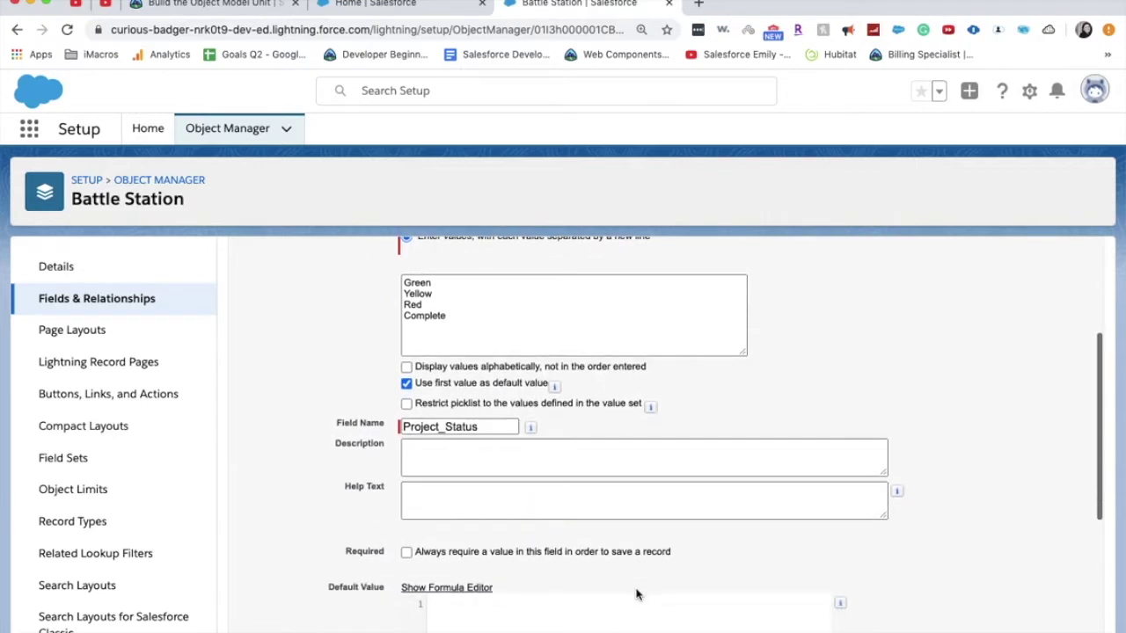
scroll(637, 589, down, 5)
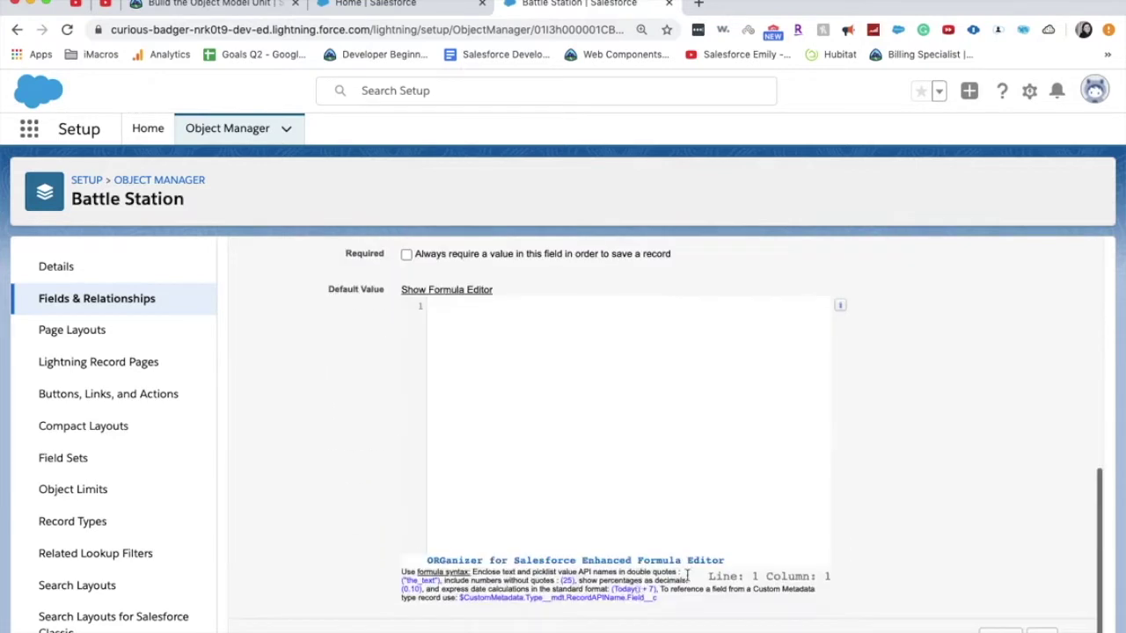
Keep the default field-level security and page layout, then save Project Status and begin another custom field
click(1041, 631)
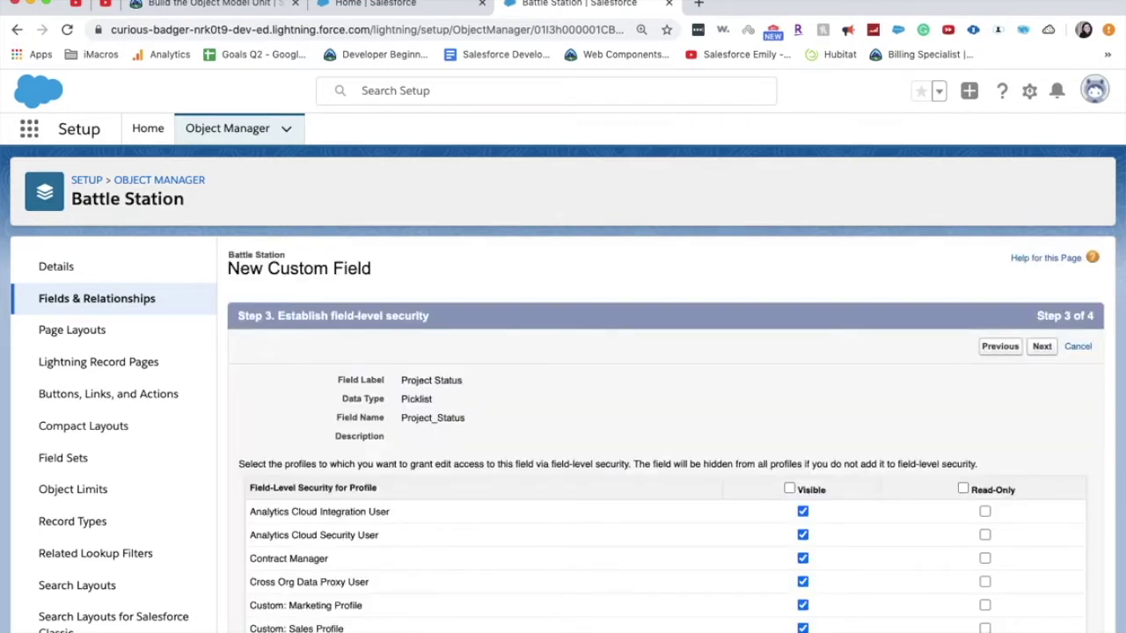
click(1055, 348)
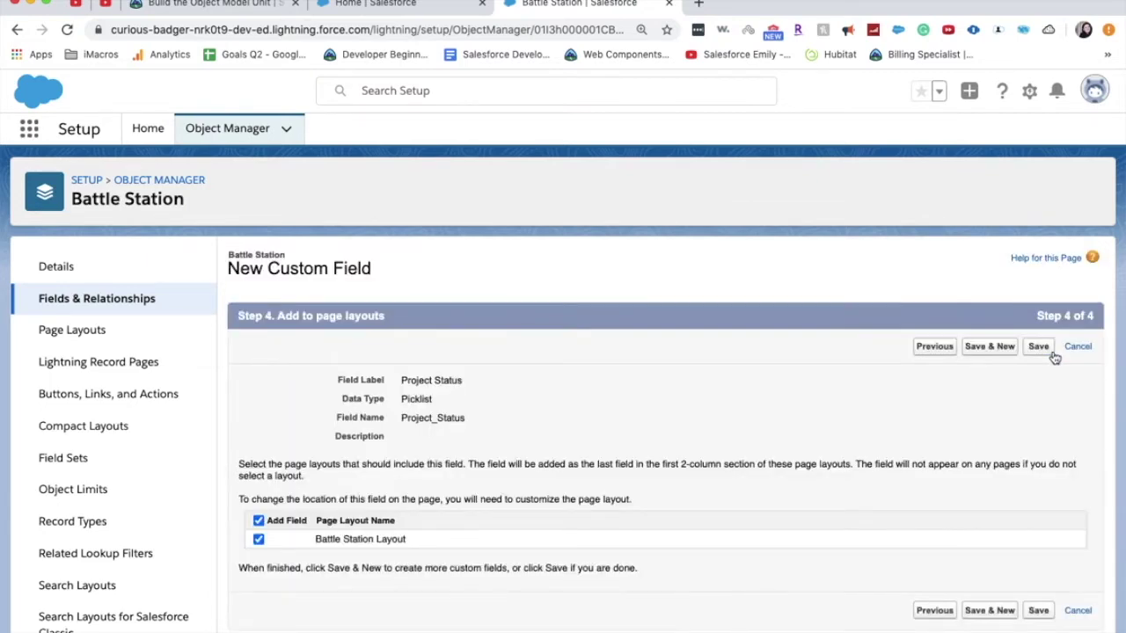
click(999, 354)
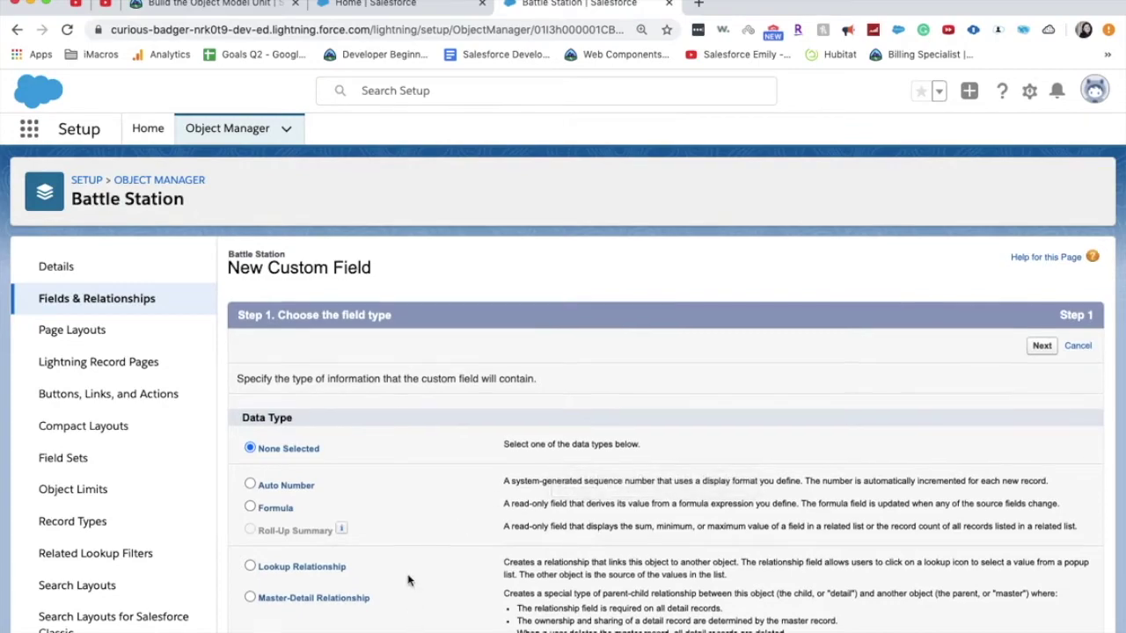
Choose Picklist as the data type for the second custom field and continue to its details
scroll(409, 580, down, 5)
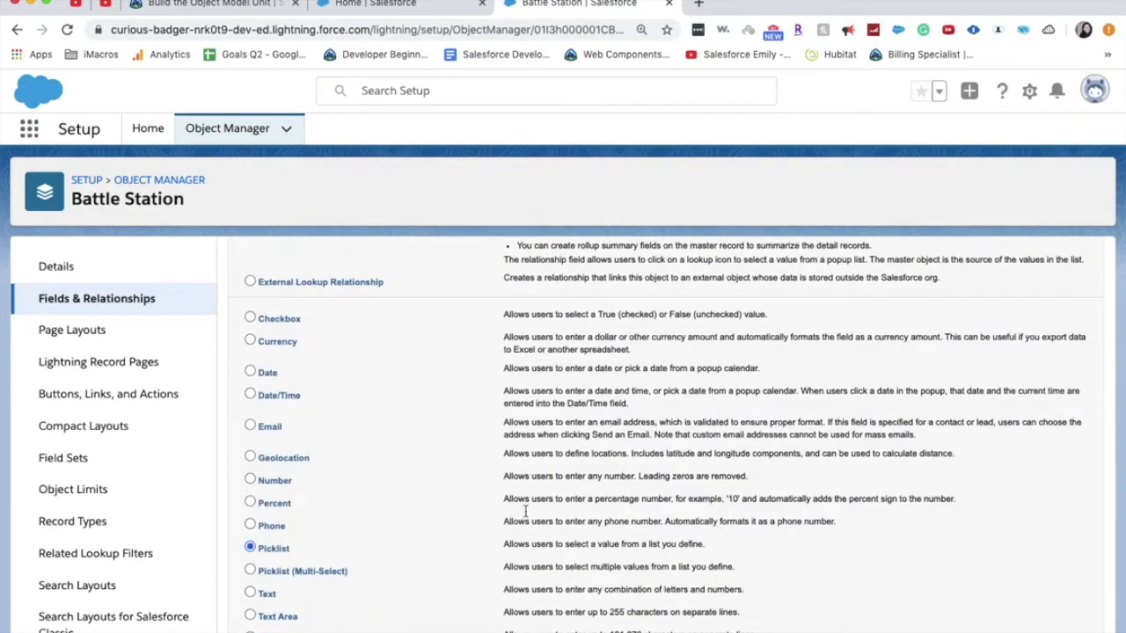
scroll(639, 417, up, 4)
scroll(640, 416, up, 1)
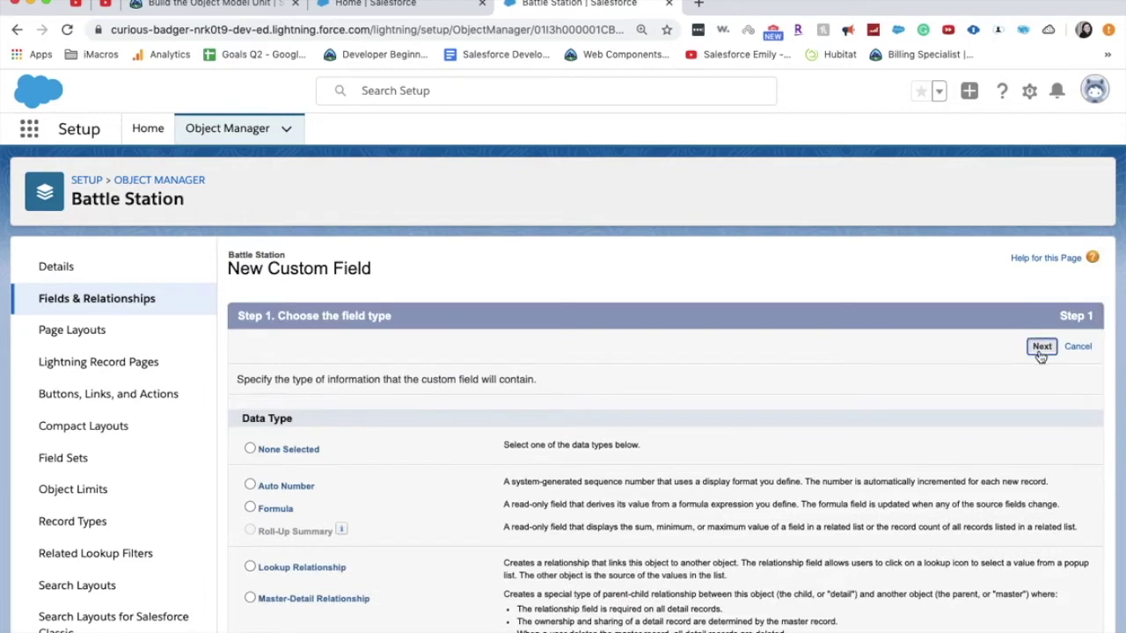
click(1041, 349)
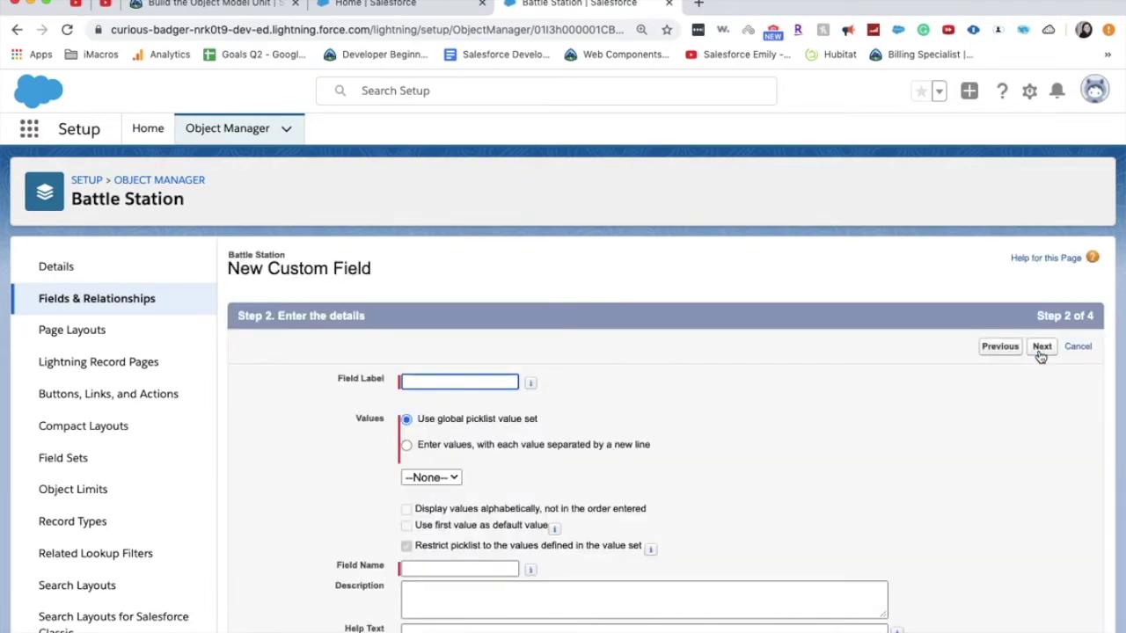
Label the new picklist field Weapon Status and let its field name fill in as Weapon_Status
text(Weapon S)
text(at)
text(tat)
text(t)
key(BackSpace)
key(BackSpace)
text(tus)
click(943, 448)
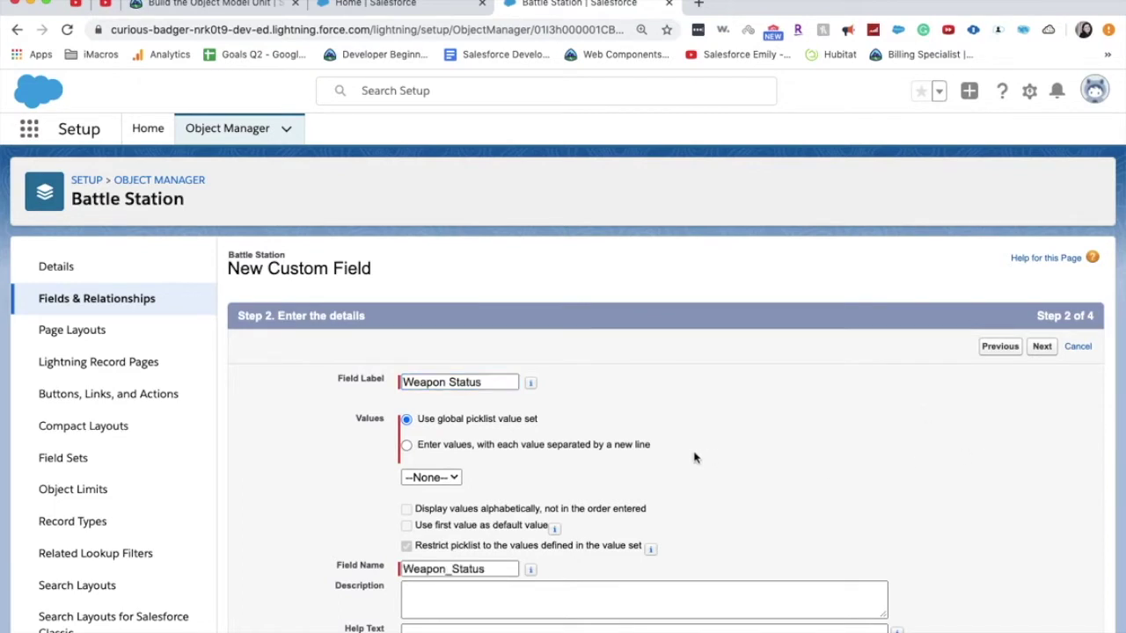
Define the Weapon Status picklist's own values, Not Yet Operational and Fully Operational, one per line
click(623, 446)
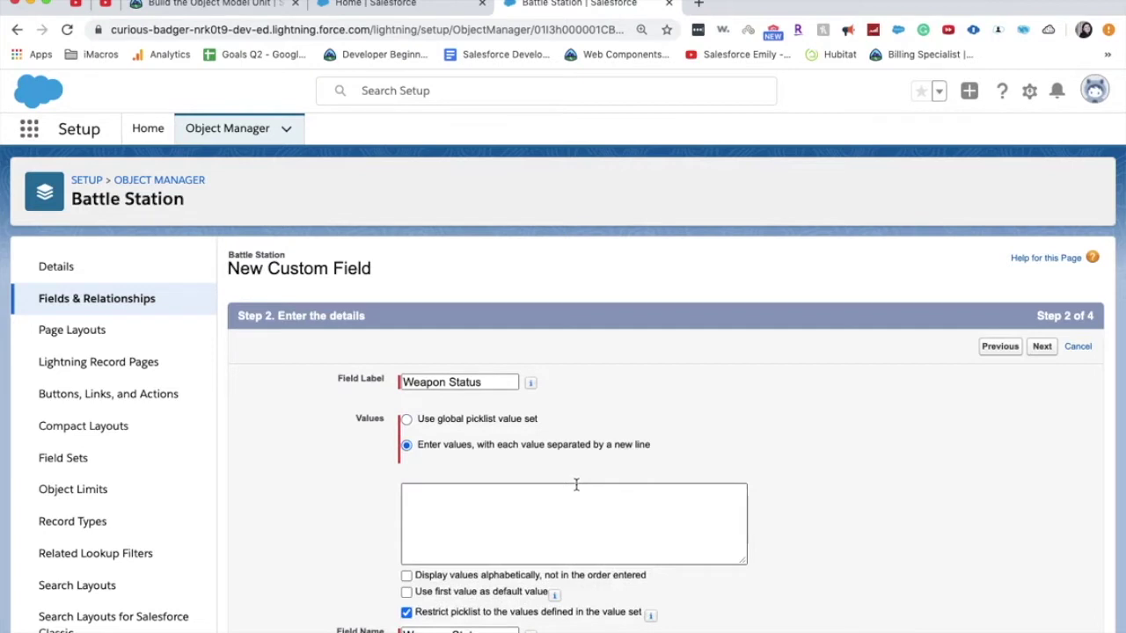
click(434, 532)
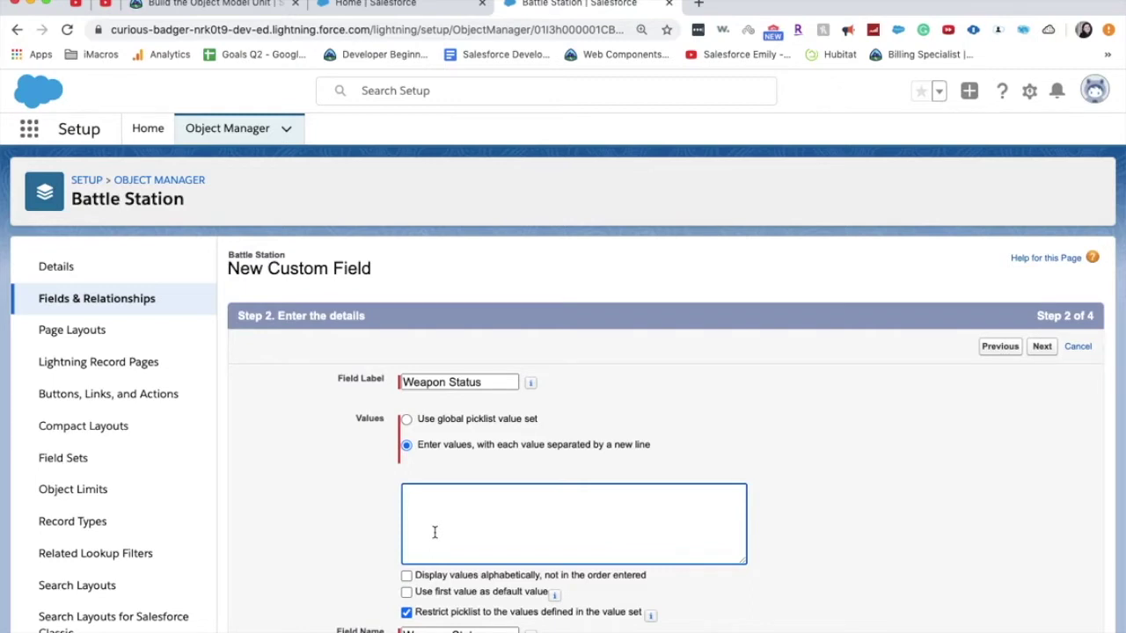
text(Not Yet Operational)
key(Return)
text(Fully Operation)
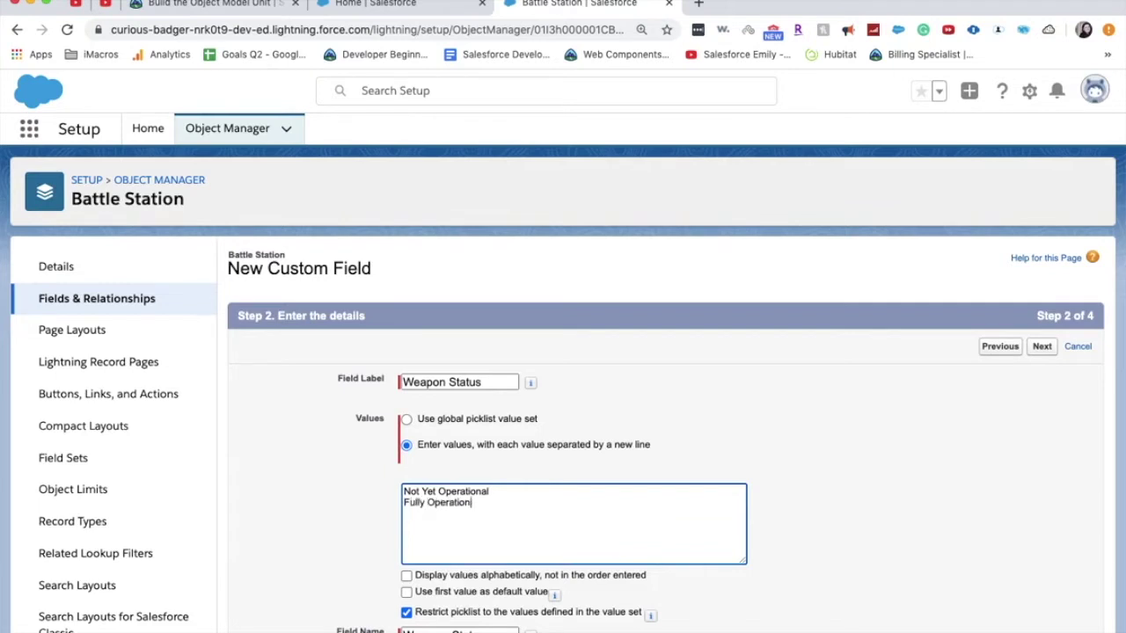
key(Tab)
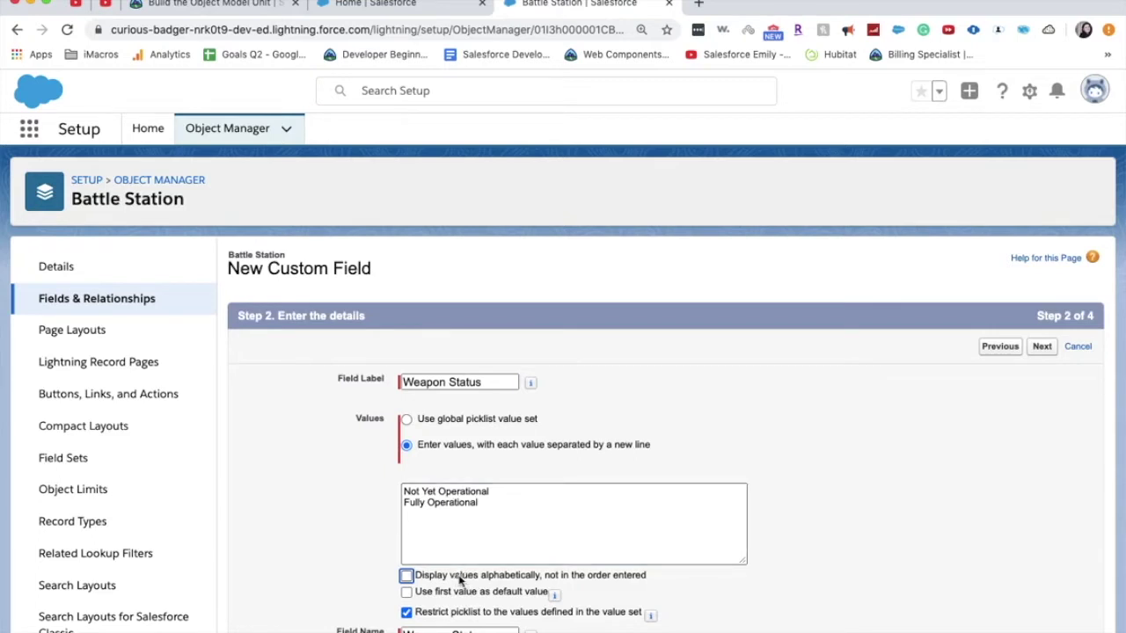
Use the first value as the Weapon Status default, stop restricting the picklist to defined values, and continue to field-level security
click(408, 594)
click(406, 613)
scroll(656, 581, down, 3)
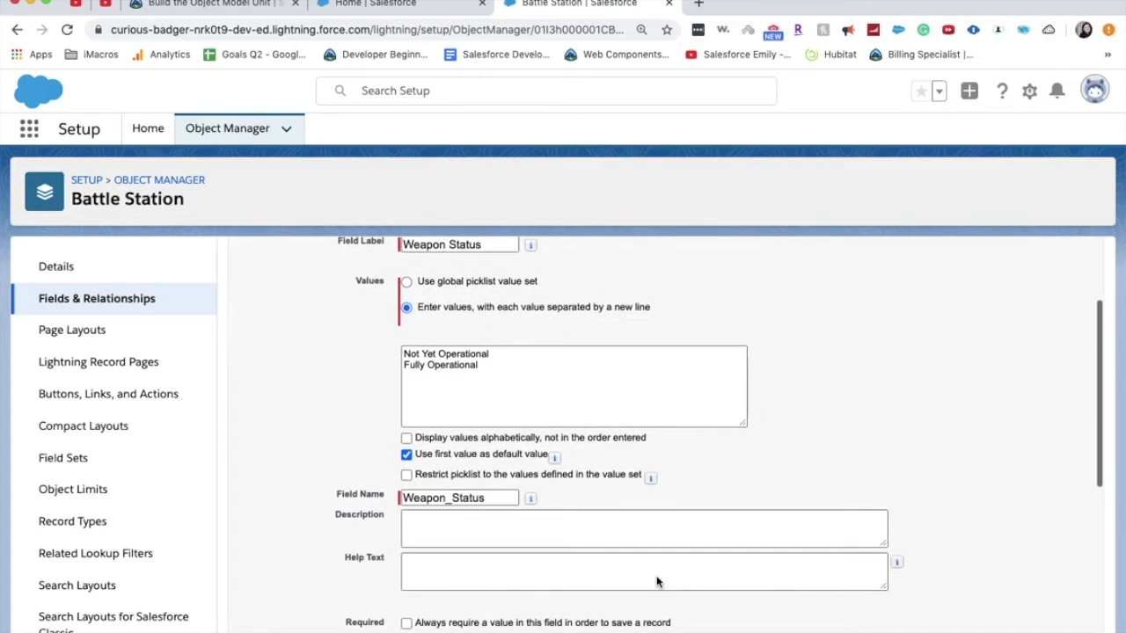
scroll(656, 582, down, 3)
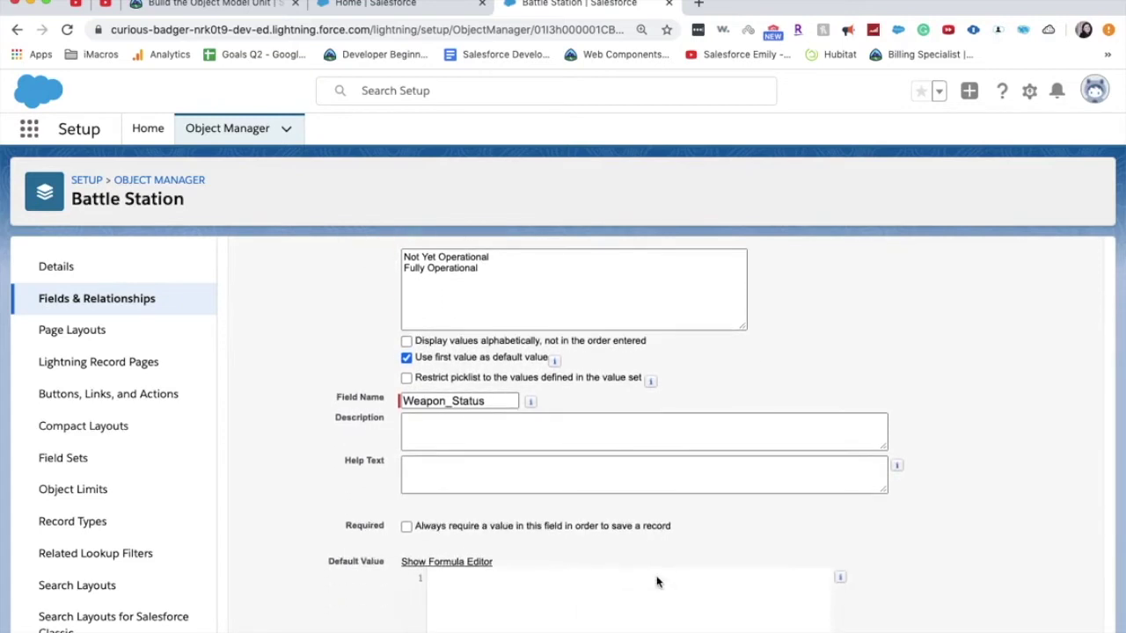
scroll(656, 582, down, 3)
scroll(656, 582, down, 5)
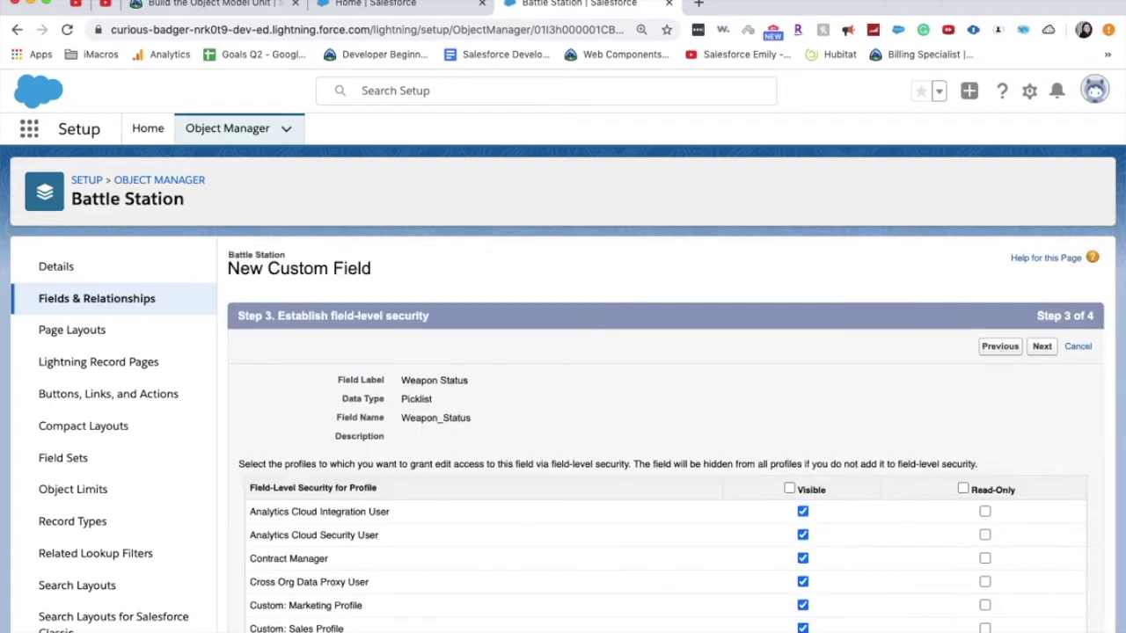
Save Weapon Status with the default field-level security and page layout, and start creating a new custom object
click(1042, 349)
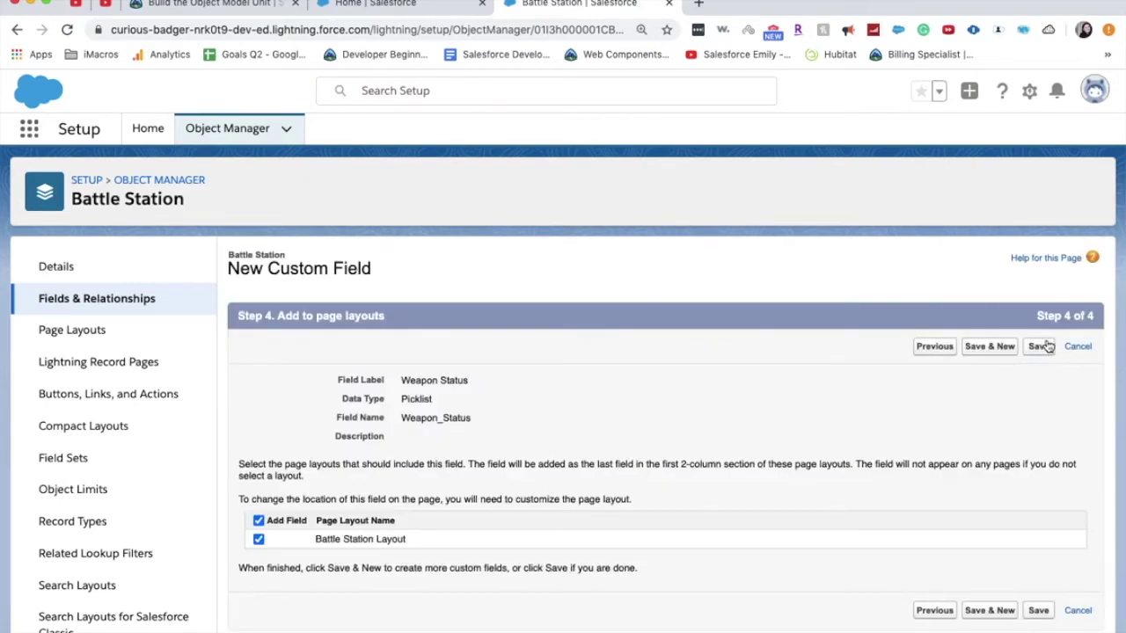
click(1040, 347)
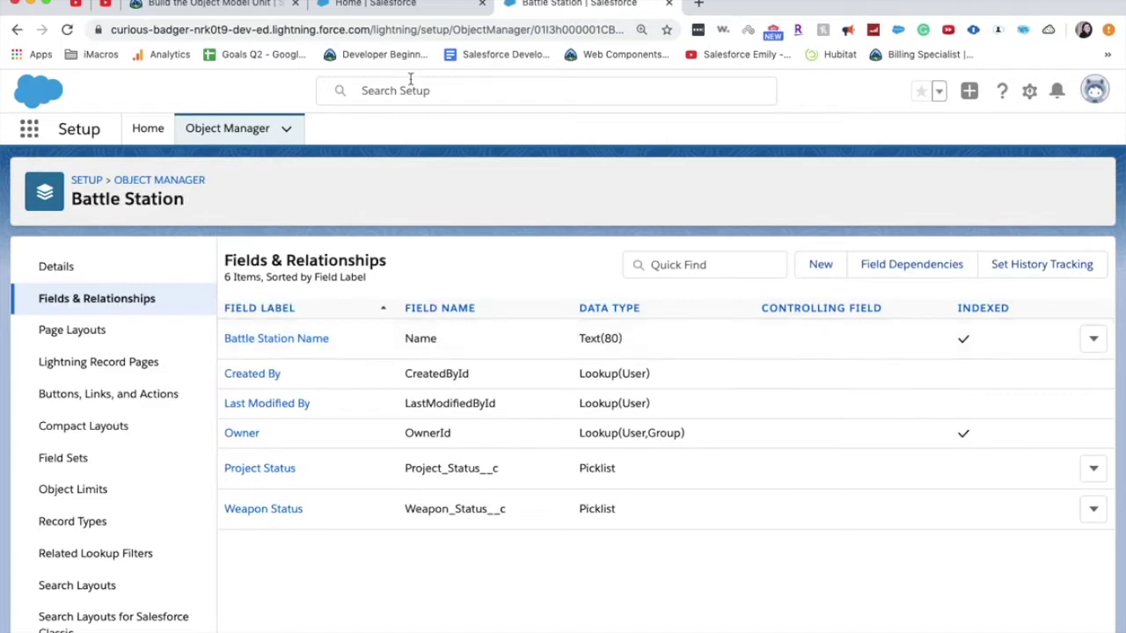
click(217, 132)
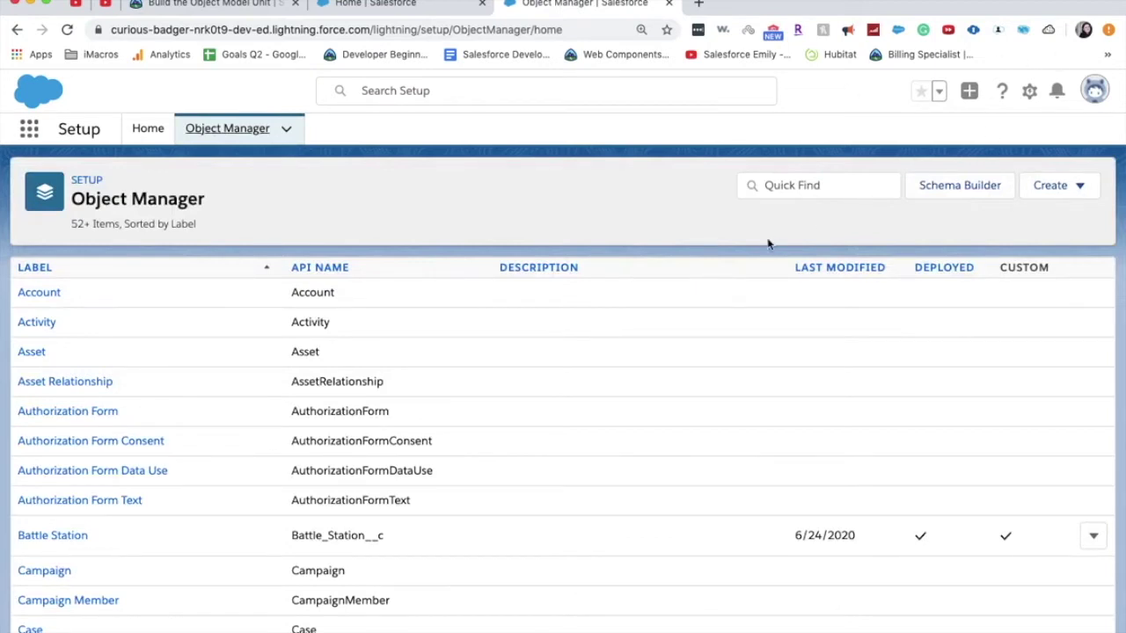
click(1091, 192)
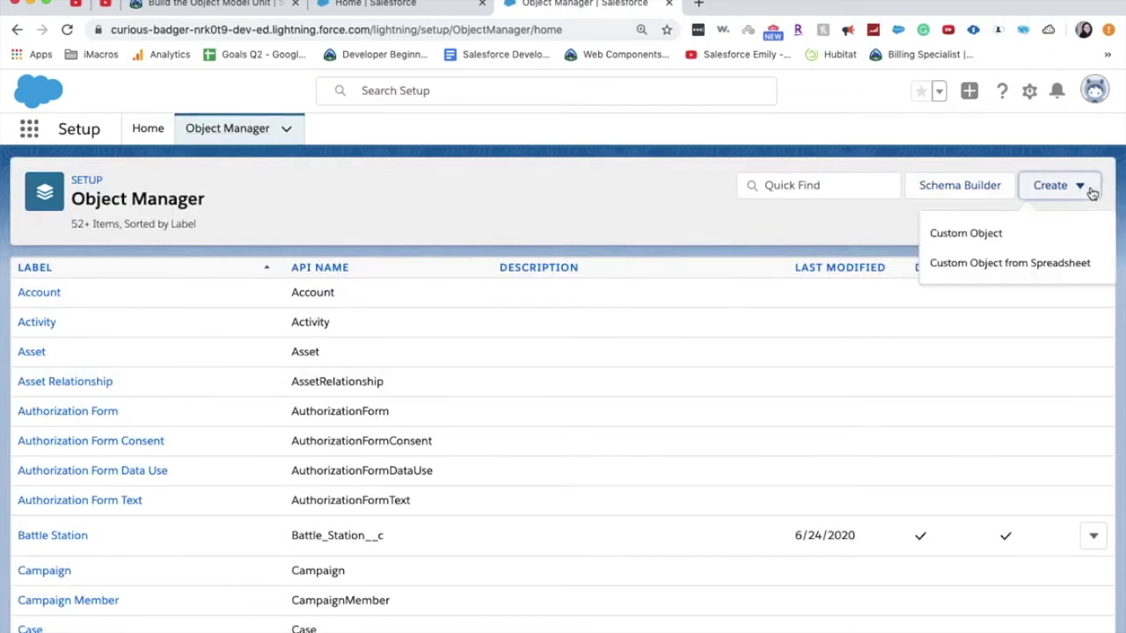
click(1028, 239)
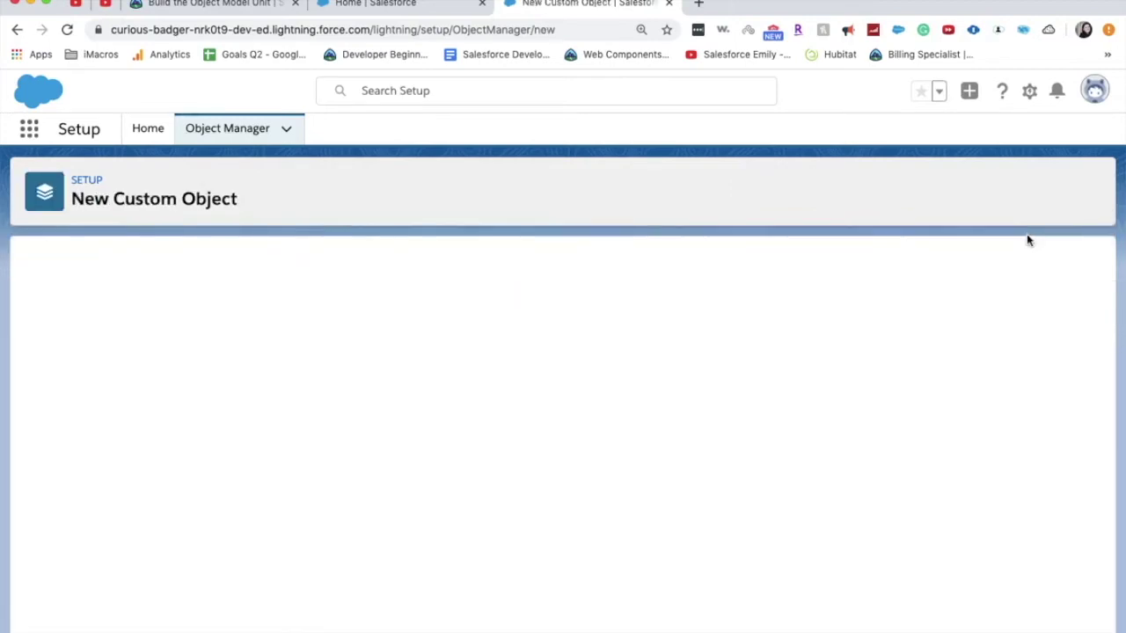
key(super+Tab)
key(super+Tab)
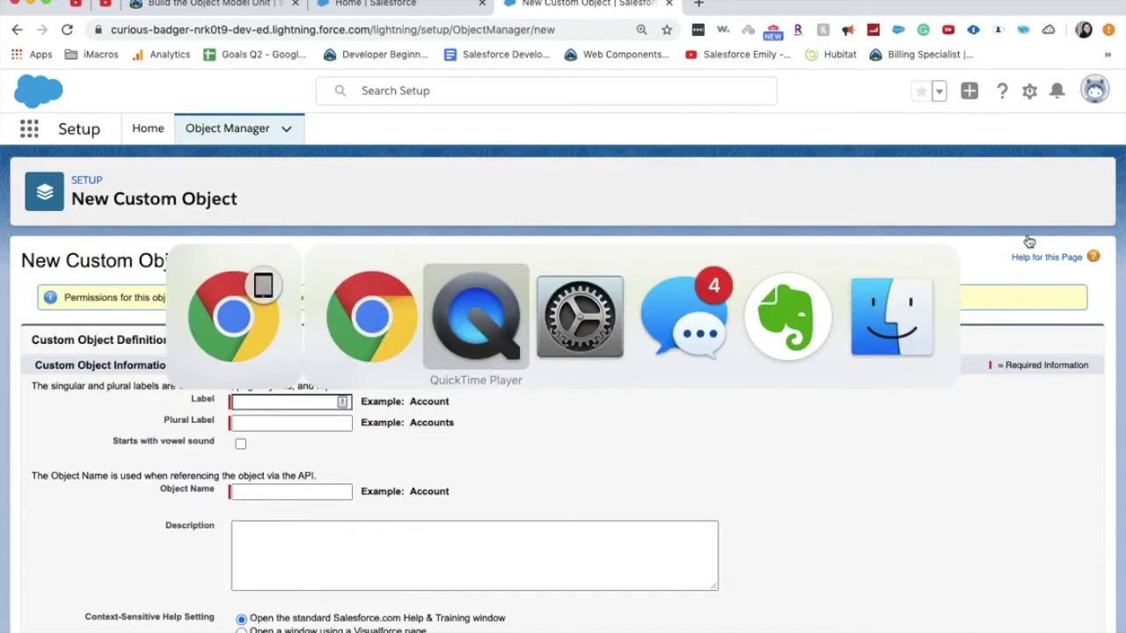
click(367, 343)
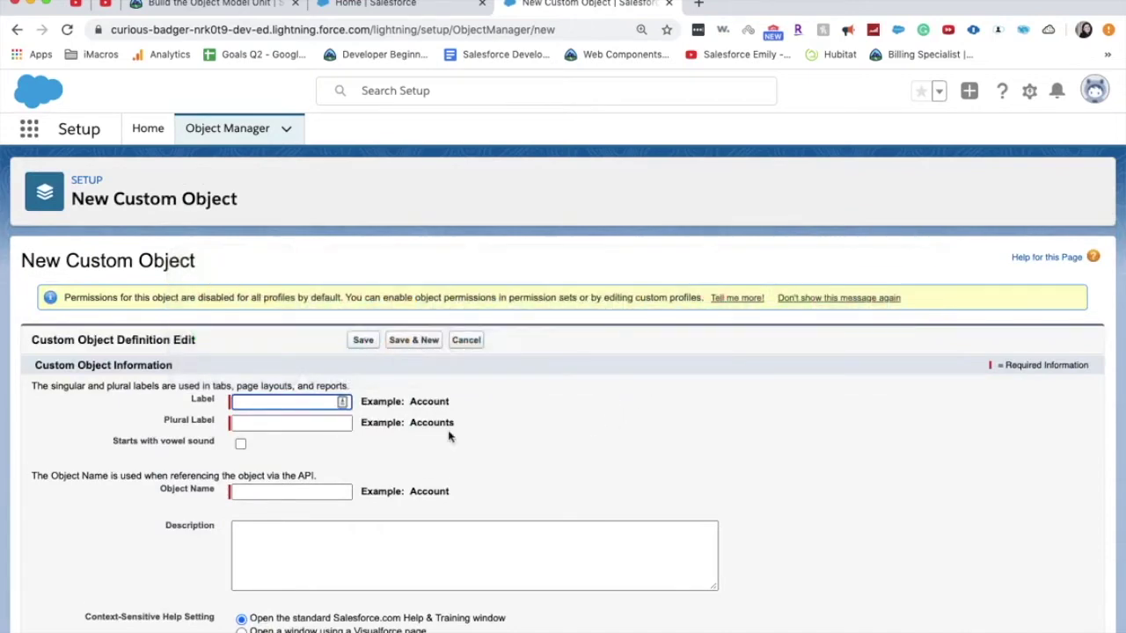
Label the new custom object Resource with the plural label Resources
scroll(449, 436, down, 1)
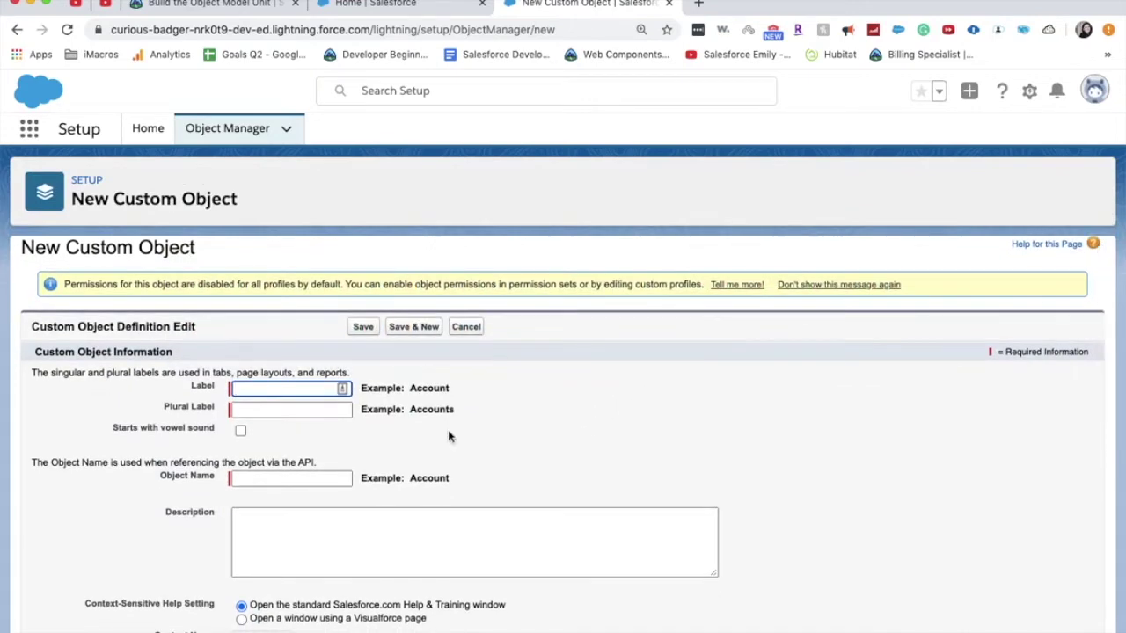
text(Resource)
key(Tab)
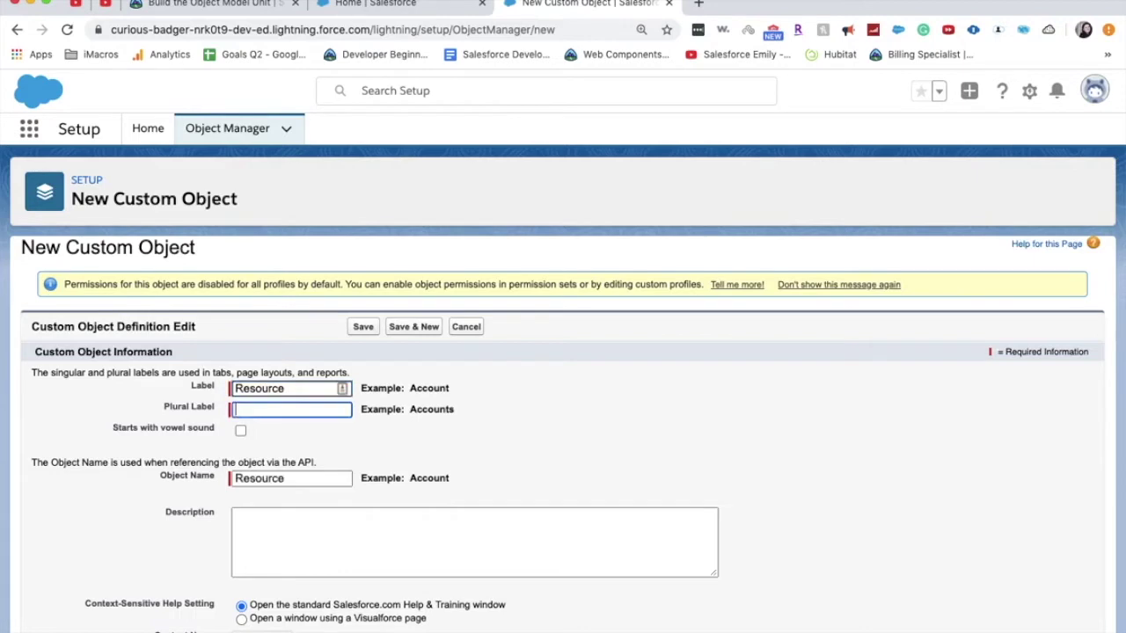
text(our)
key(Tab)
Keep the Resource object's default record name, optional features and deployment status, and save the object
click(576, 531)
scroll(575, 530, down, 1)
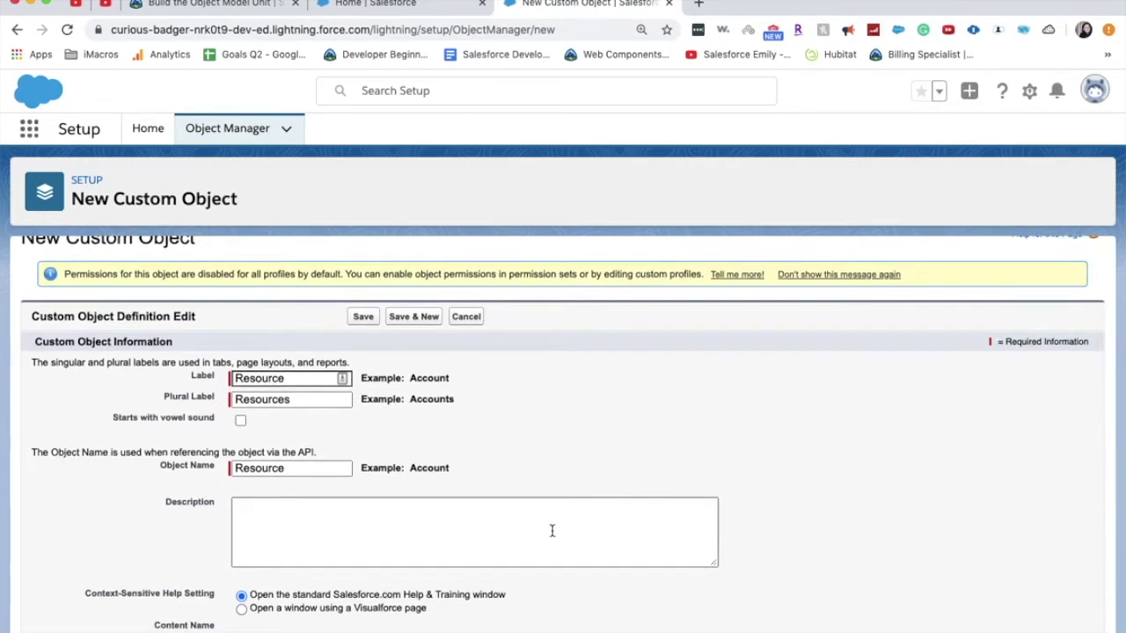
scroll(561, 536, down, 1)
scroll(540, 541, down, 3)
scroll(536, 546, down, 2)
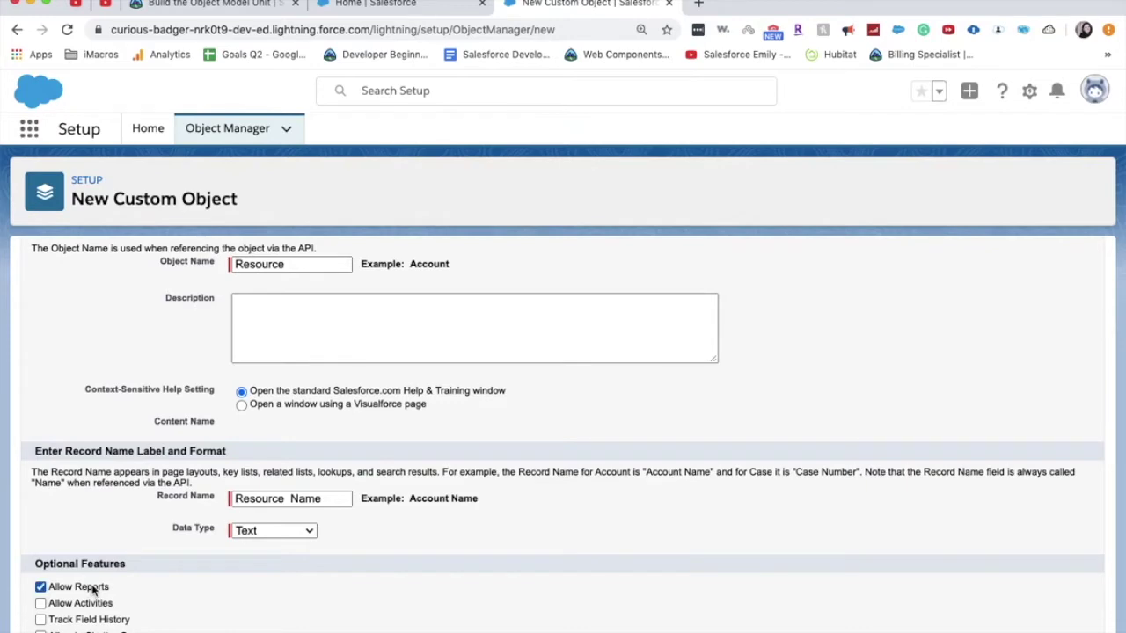
scroll(94, 590, down, 7)
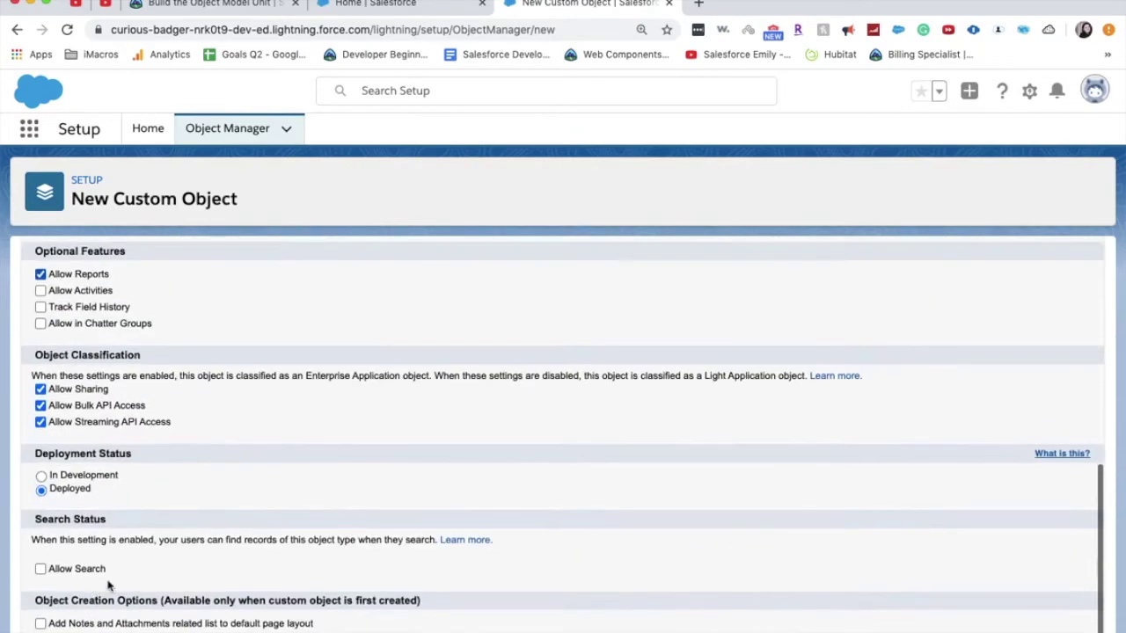
scroll(942, 515, down, 1)
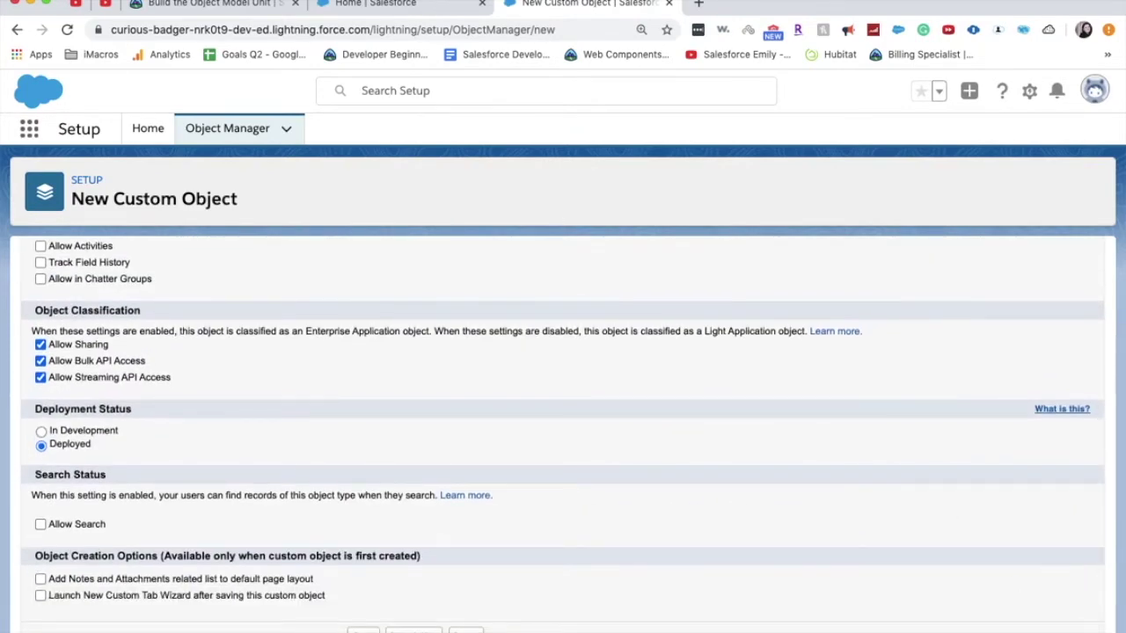
click(367, 630)
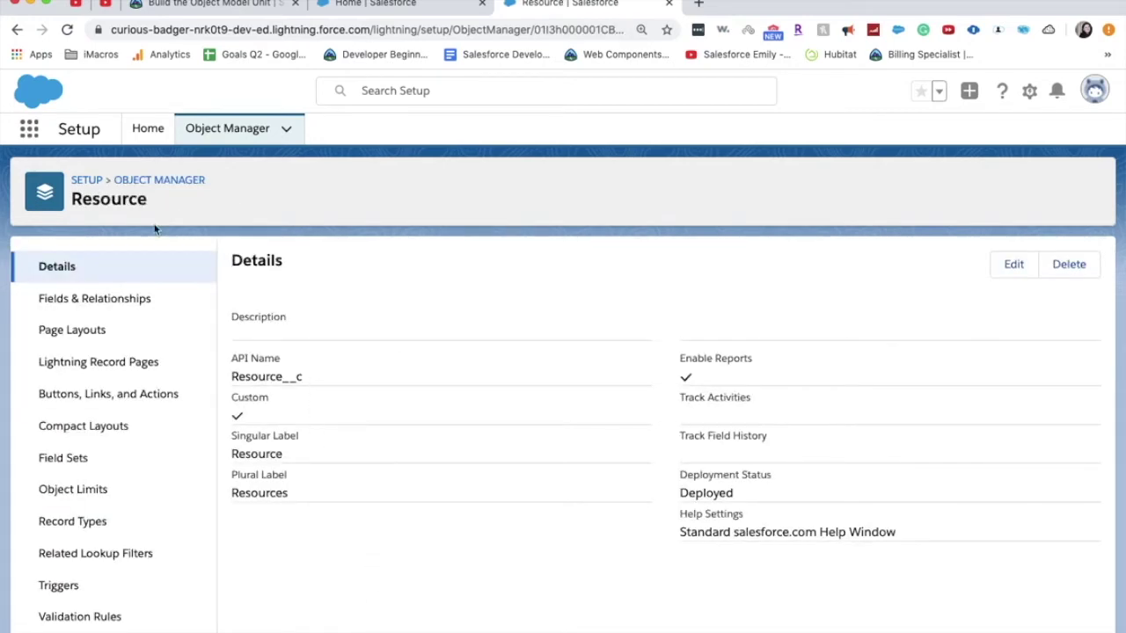
Find the Tabs page in Setup by searching for "tabs", and start a new custom object tab
click(204, 129)
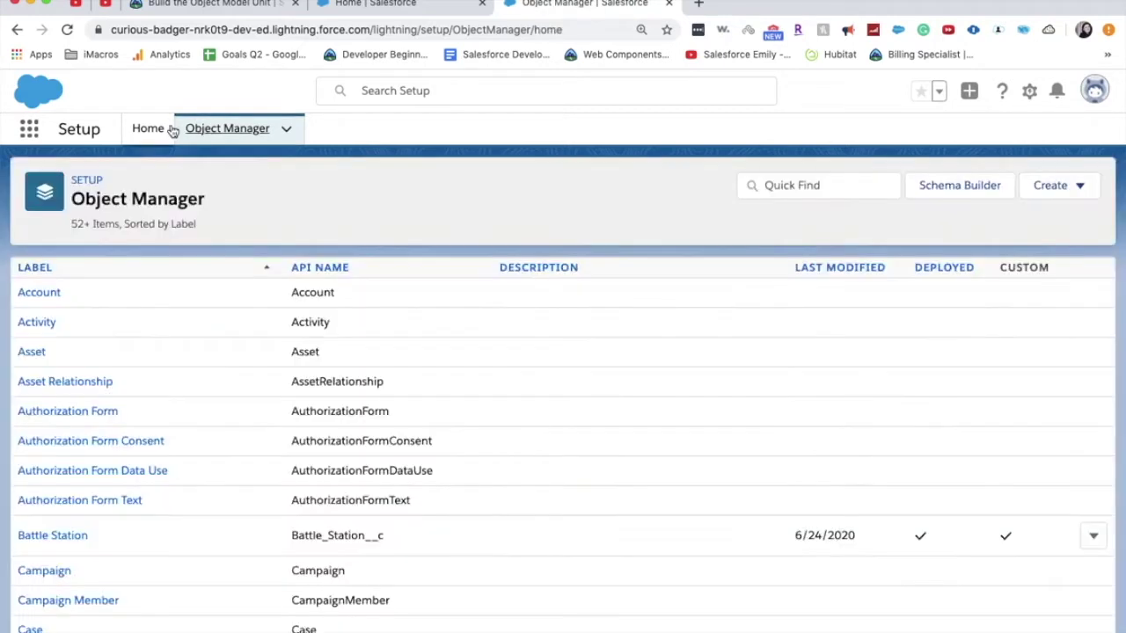
click(173, 130)
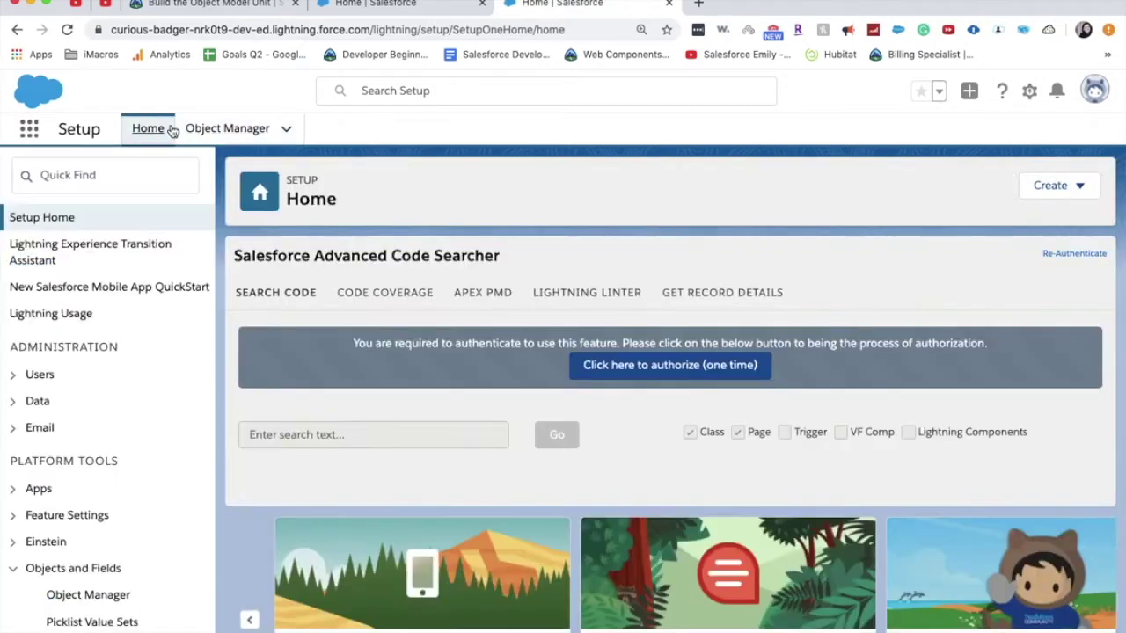
click(150, 168)
text(tabs)
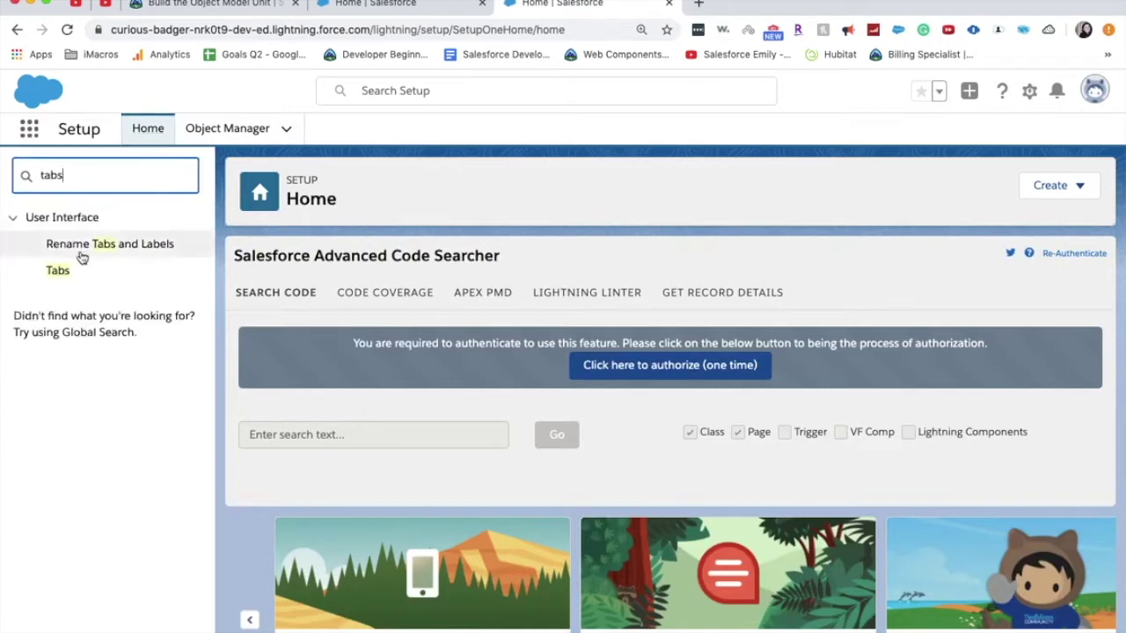
click(56, 271)
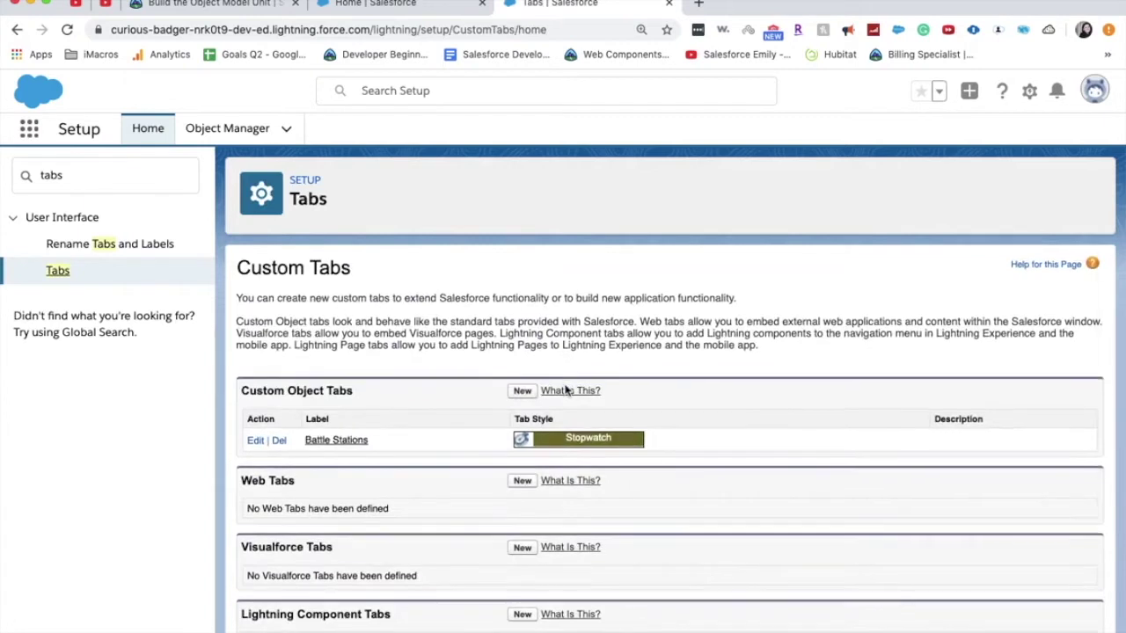
click(522, 390)
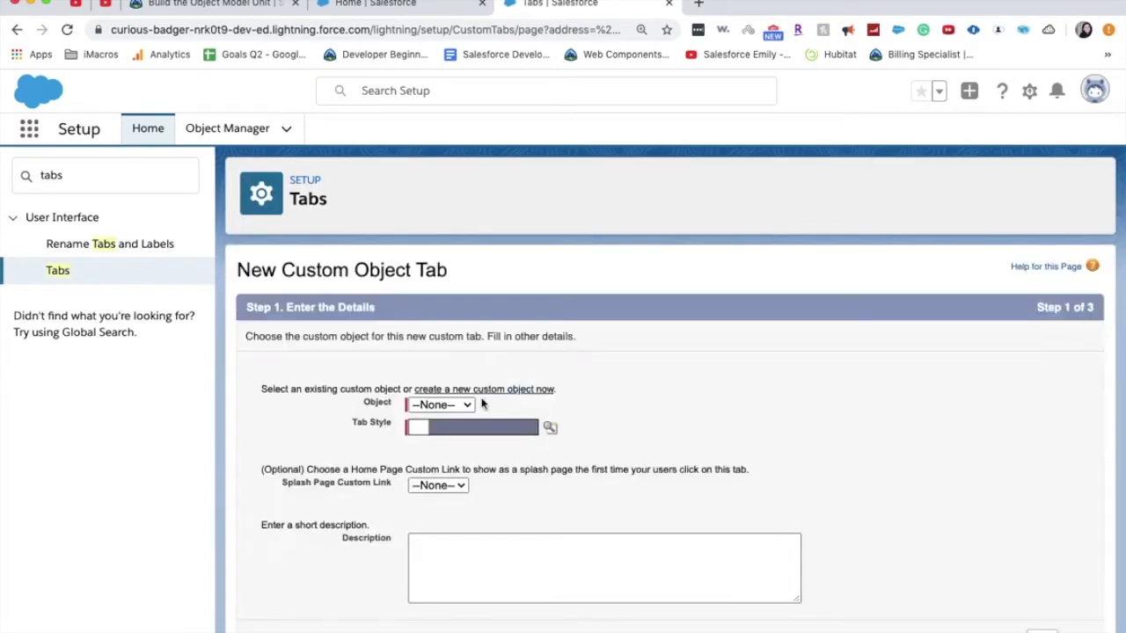
Choose Resource as the tab's object with the Chess piece tab style, leaving the splash page custom link at None
click(473, 404)
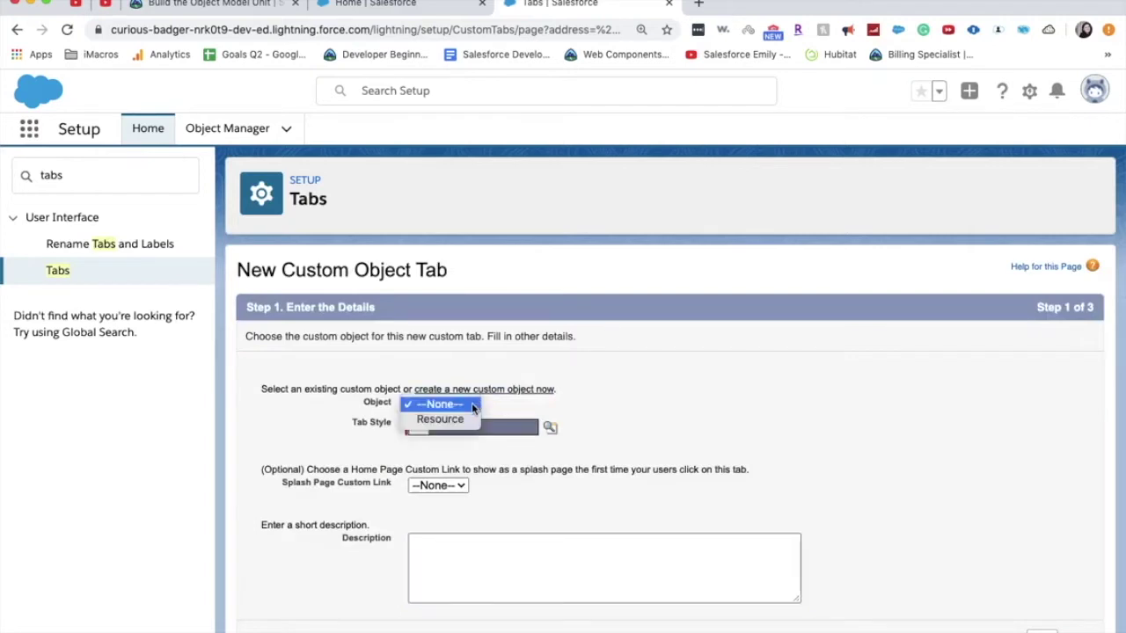
click(469, 420)
click(469, 425)
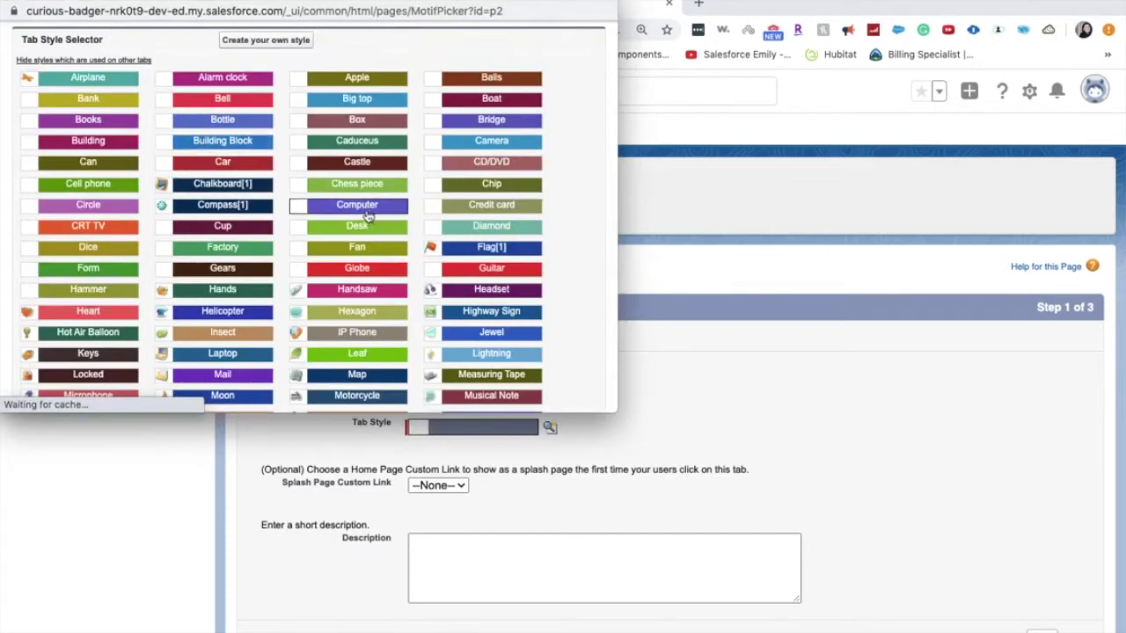
click(377, 192)
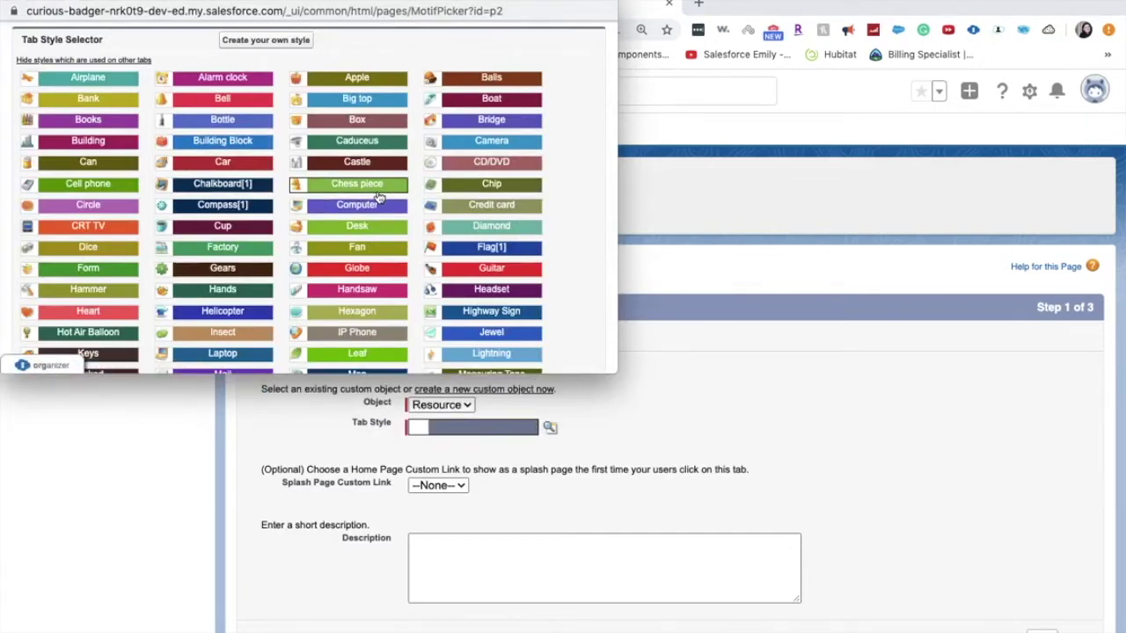
click(454, 486)
click(453, 484)
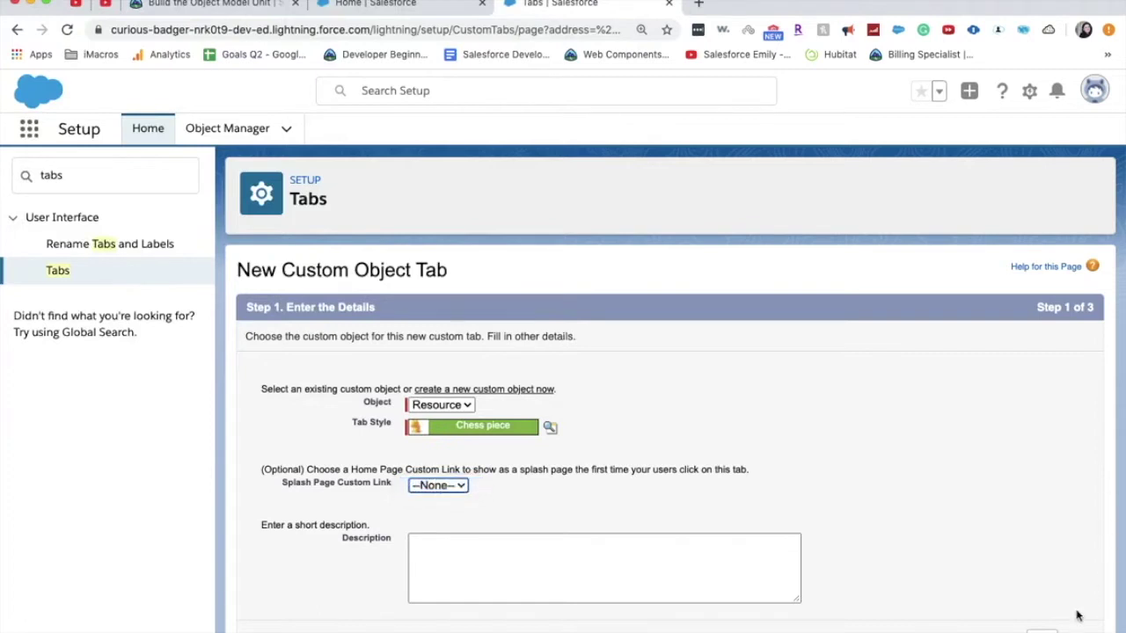
Keep Default On visibility for all profiles and the default app selection, and save the Resource object's tab
click(1042, 631)
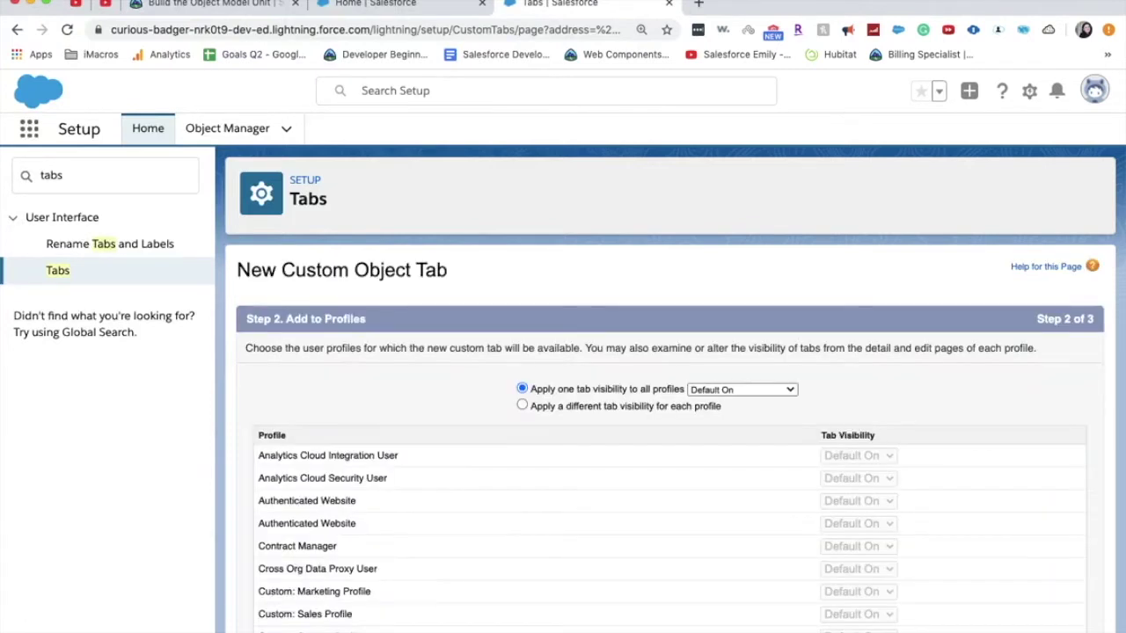
scroll(1008, 372, down, 10)
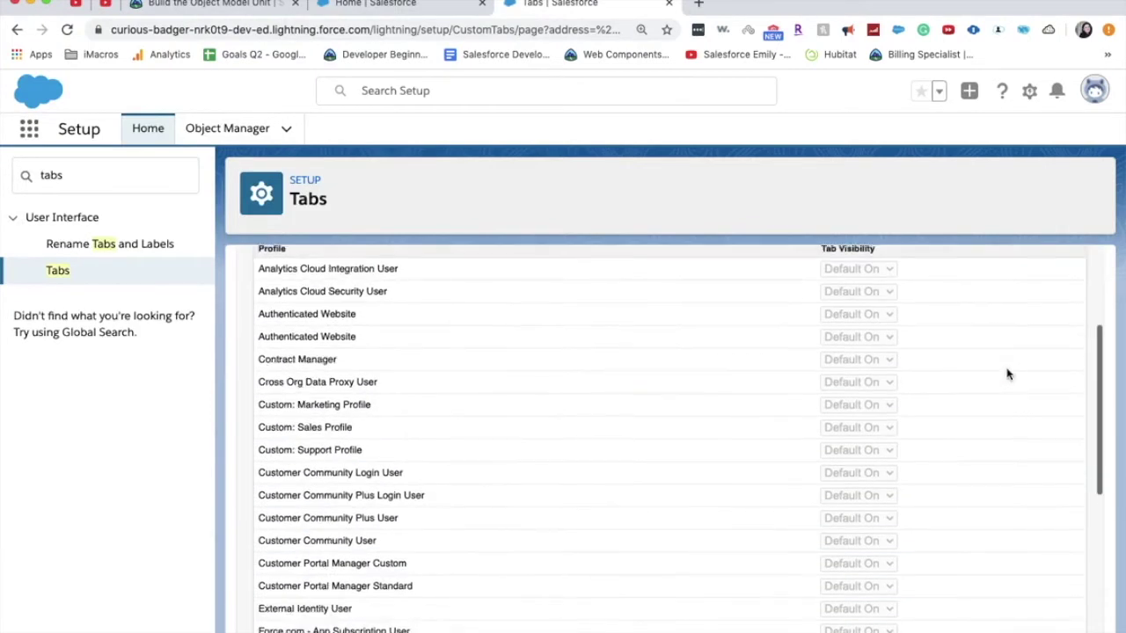
click(1042, 631)
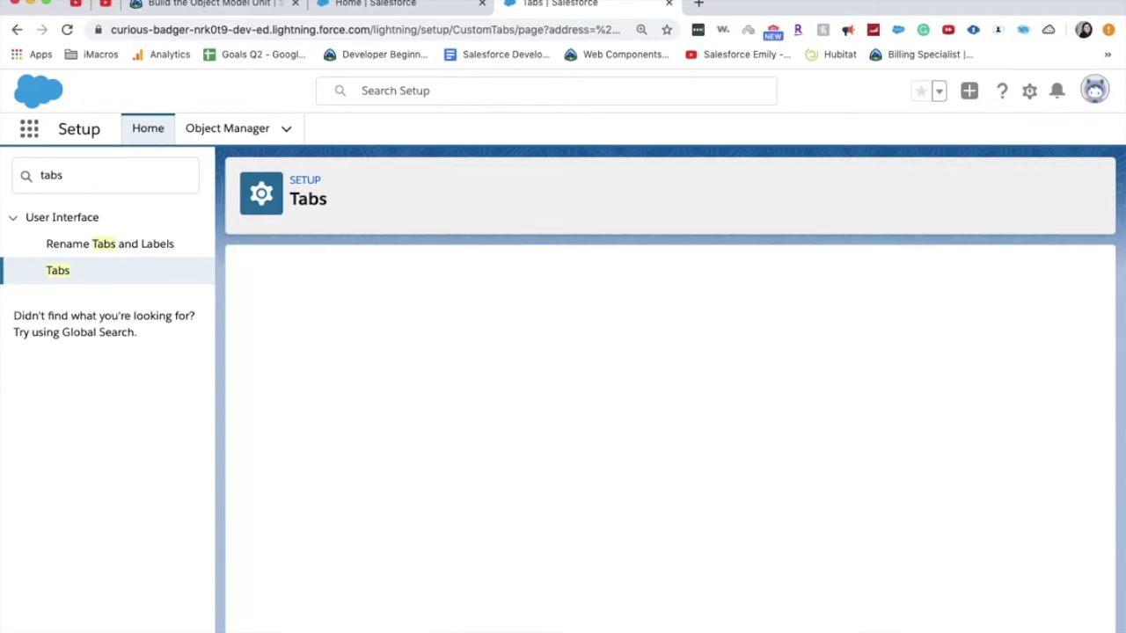
scroll(1006, 528, down, 5)
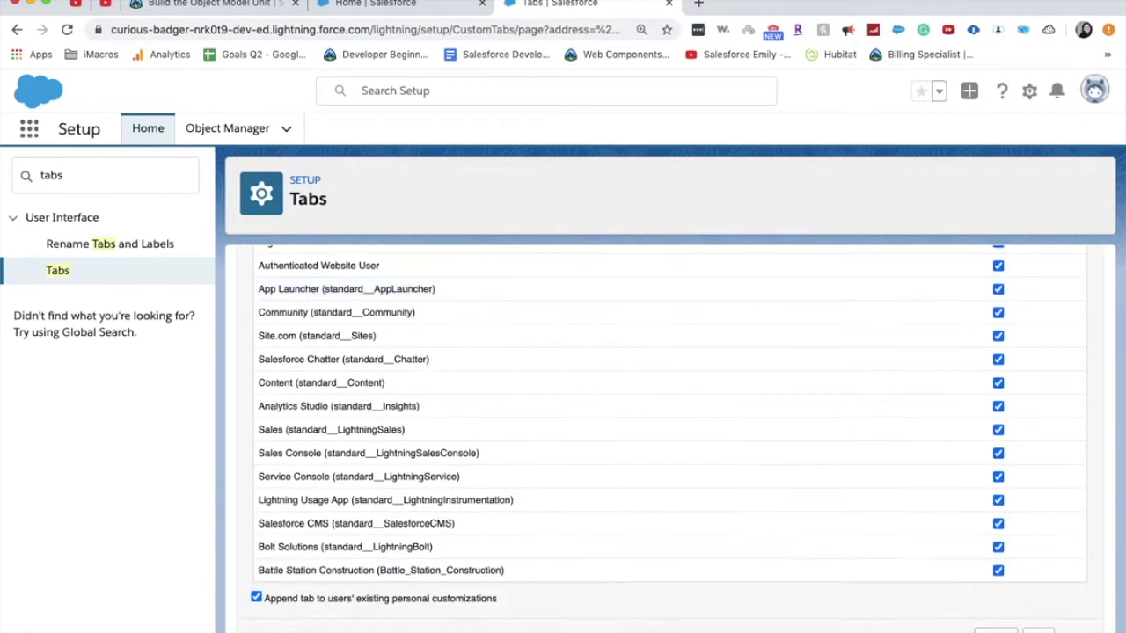
click(1043, 630)
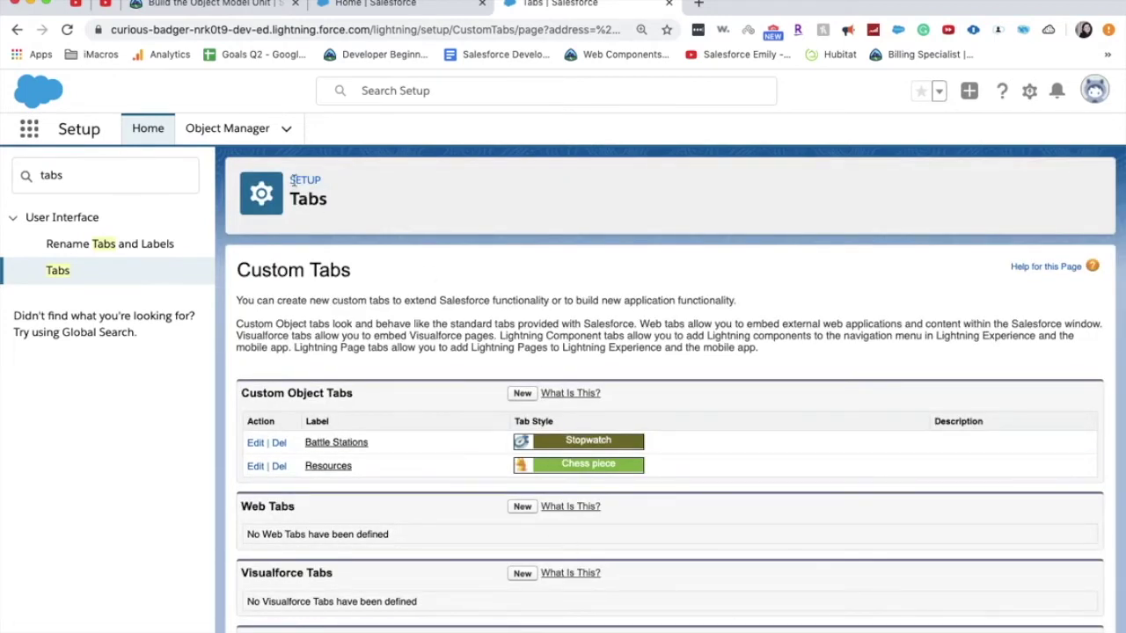
Find the Resource object in Object Manager by searching for "resou", and open its Fields & Relationships
click(236, 130)
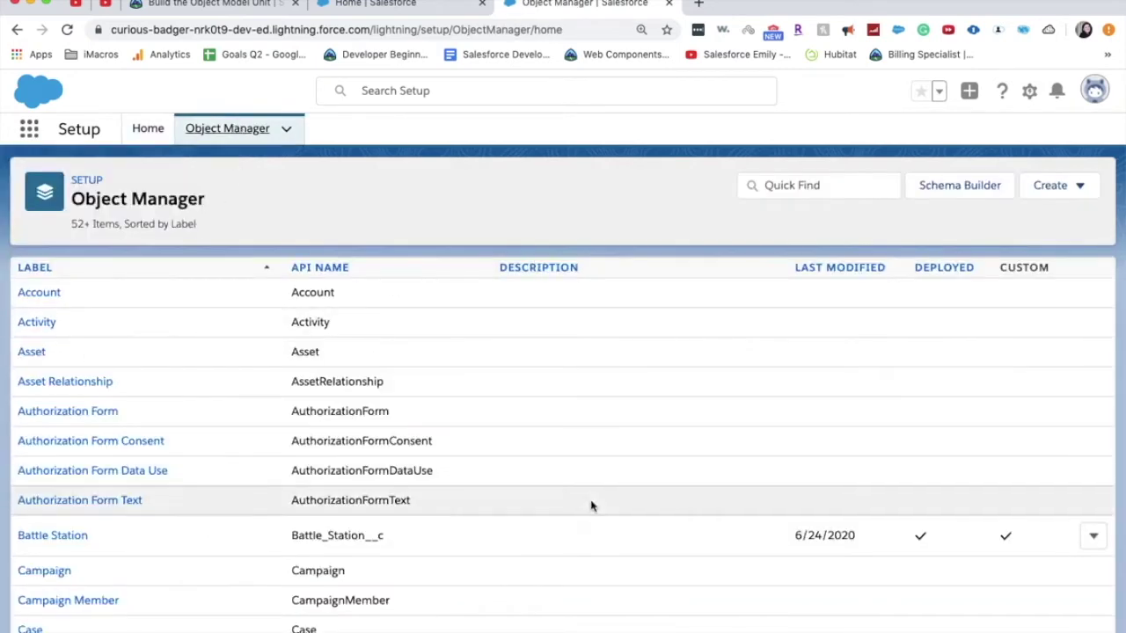
click(803, 180)
text(reso)
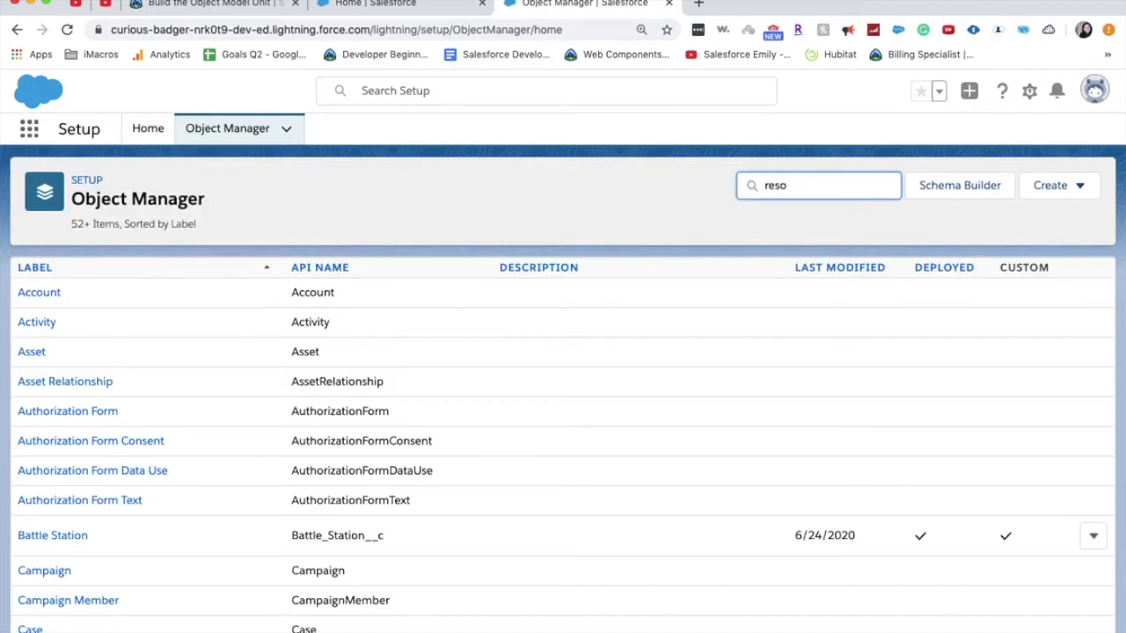
text(u)
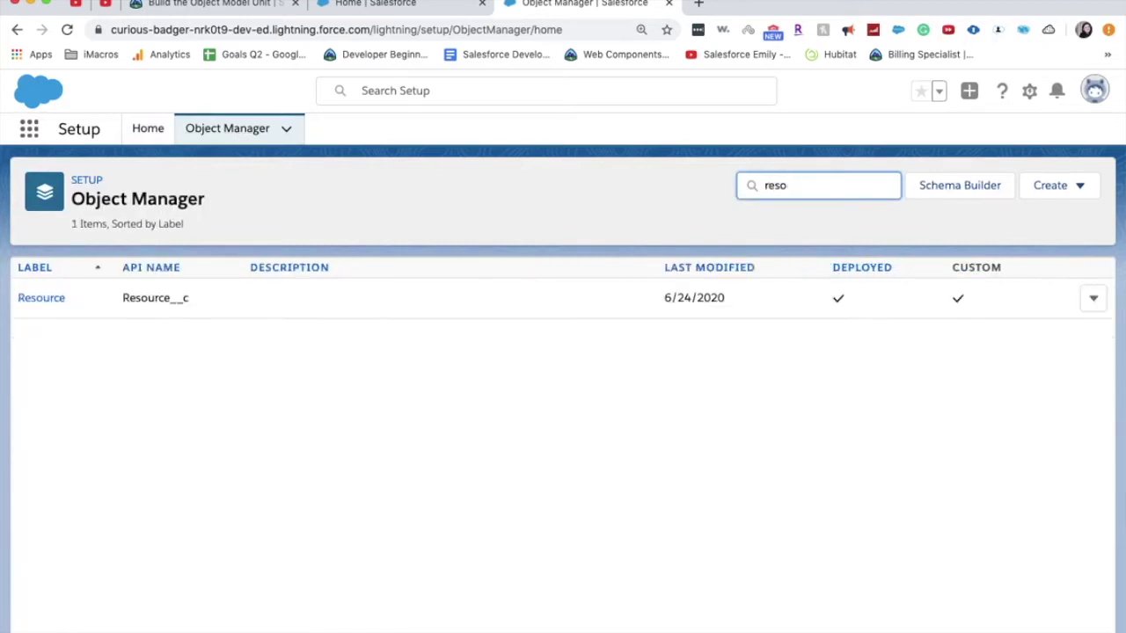
click(30, 301)
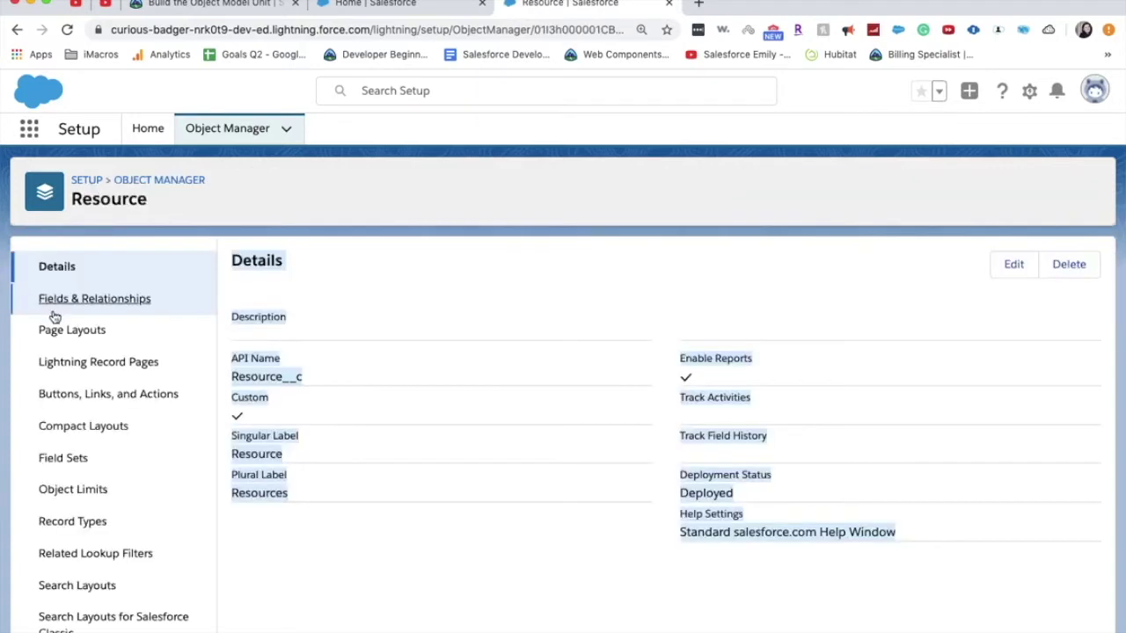
click(54, 315)
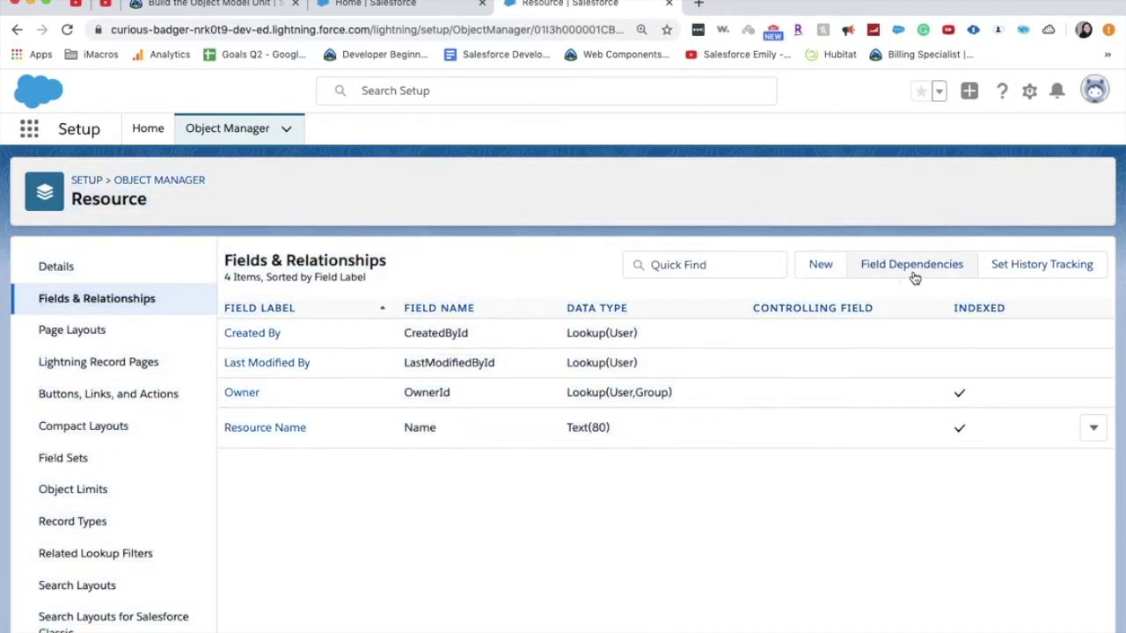
Start a new custom field on the Resource object with the Number data type
click(834, 274)
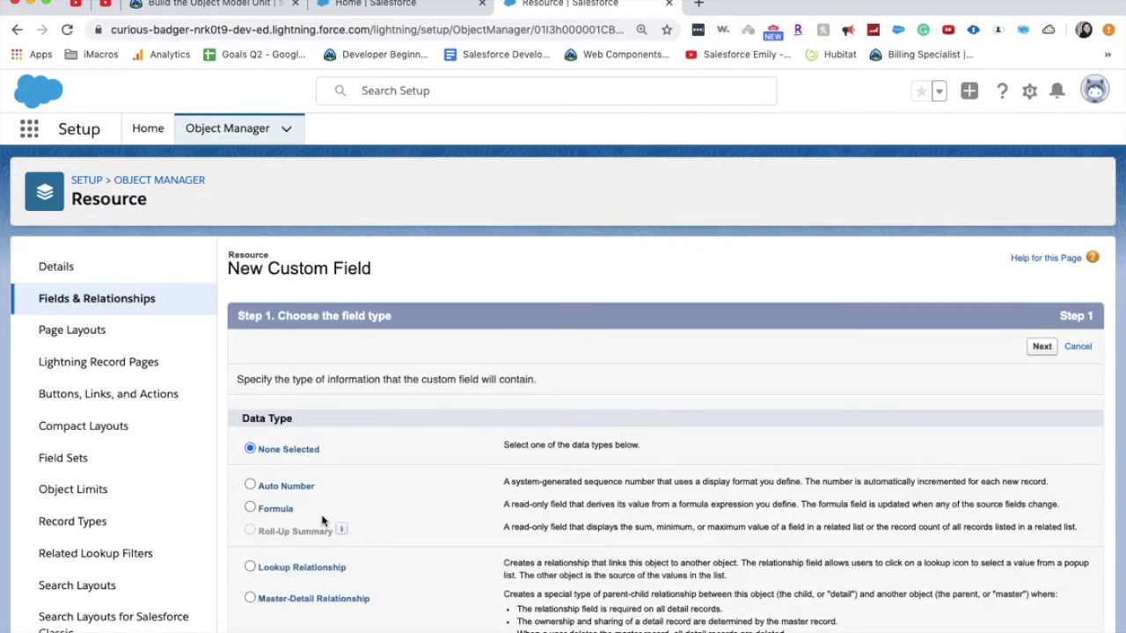
scroll(317, 526, down, 3)
scroll(308, 530, down, 8)
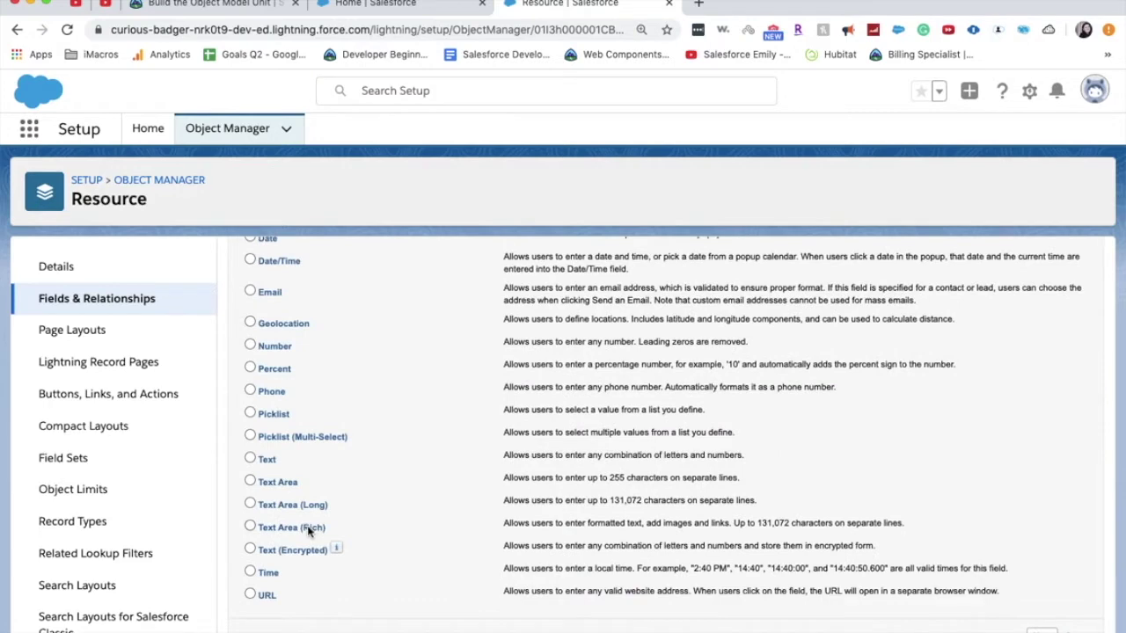
scroll(308, 530, up, 1)
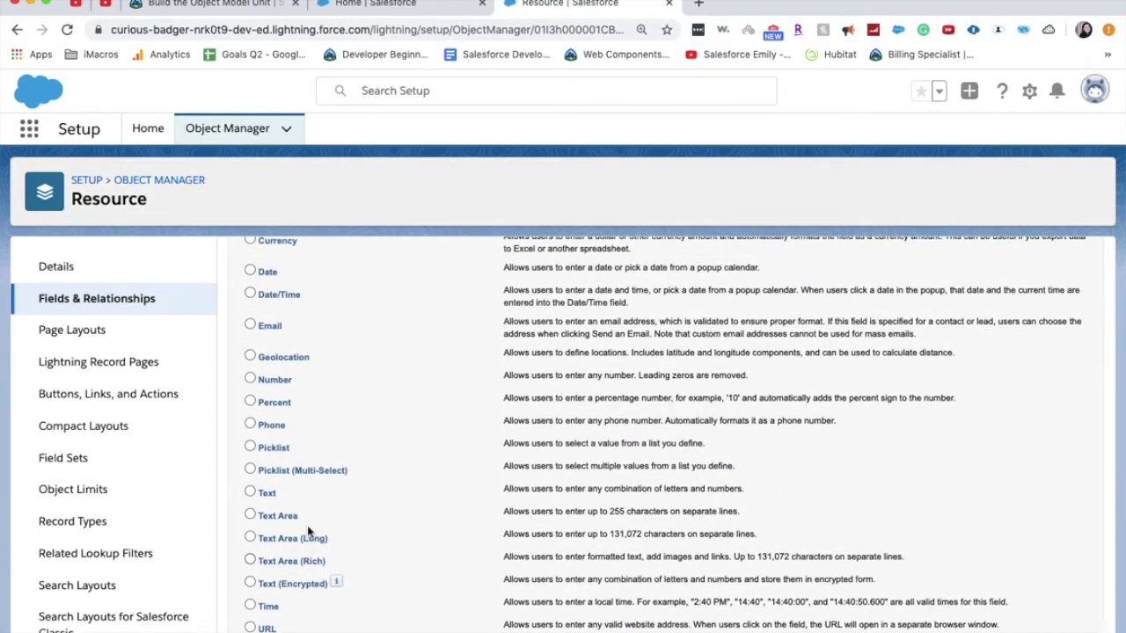
scroll(308, 530, up, 2)
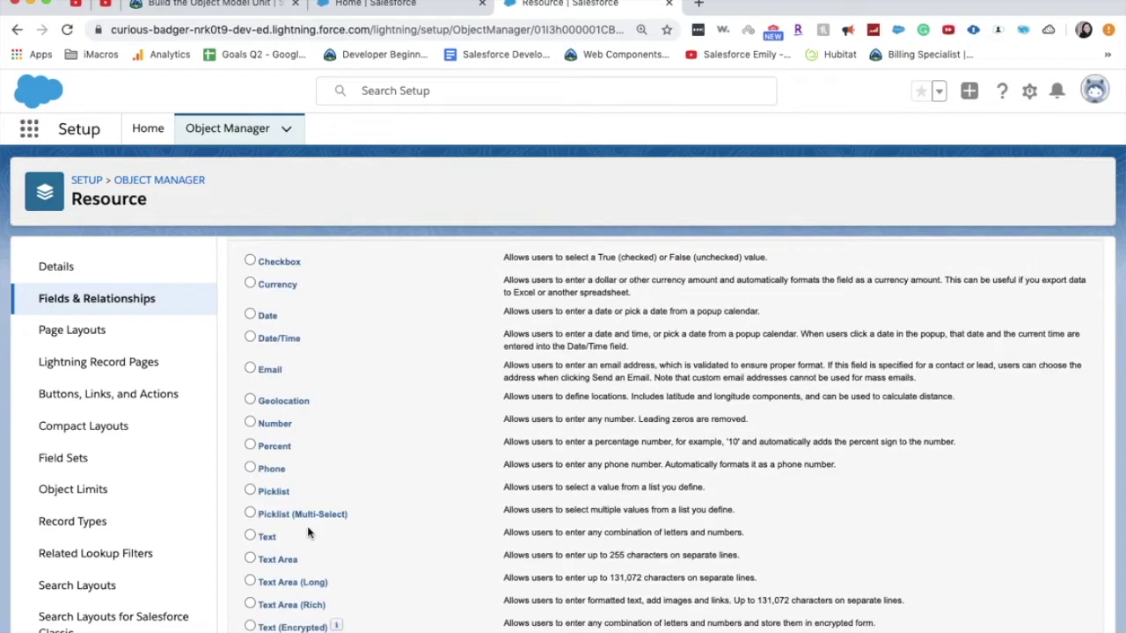
scroll(308, 532, up, 5)
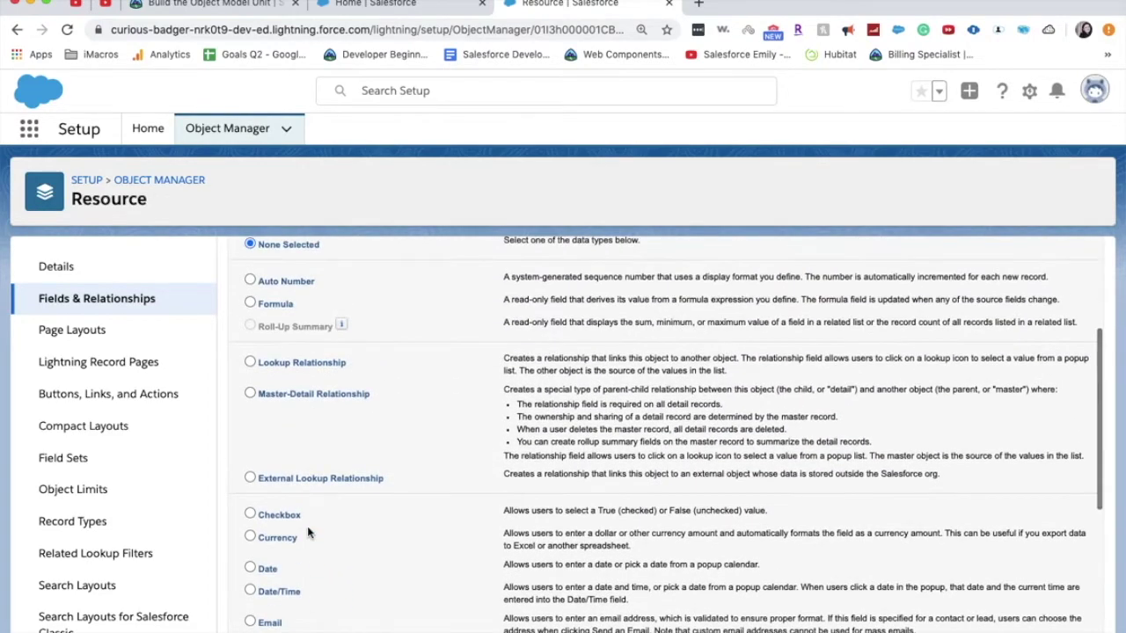
scroll(308, 531, up, 1)
scroll(308, 531, down, 3)
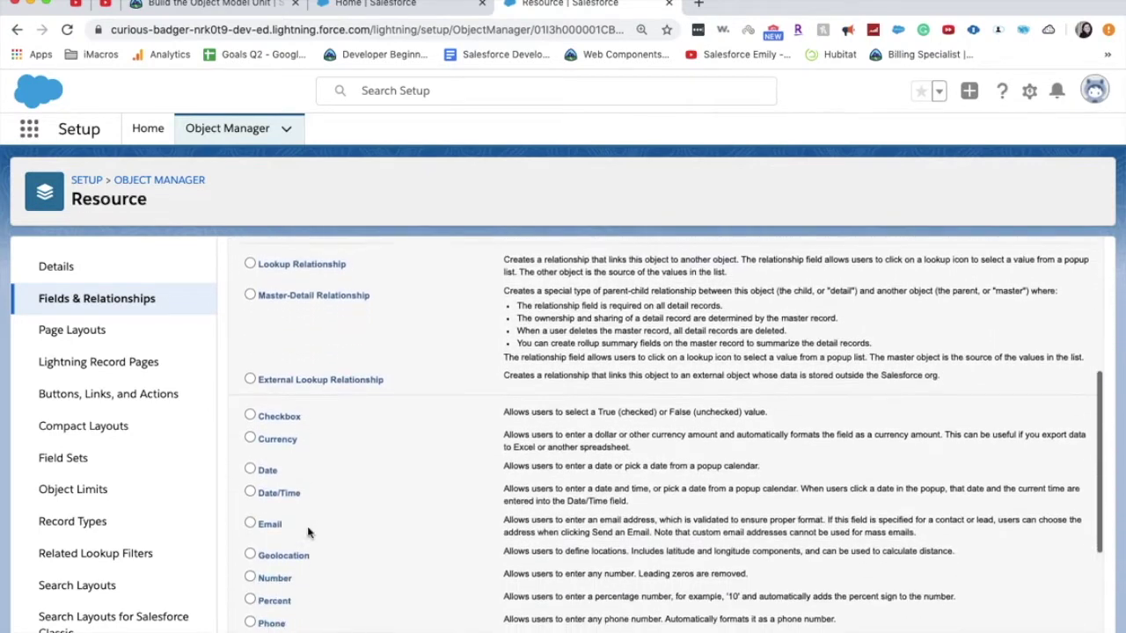
click(278, 568)
scroll(584, 584, down, 5)
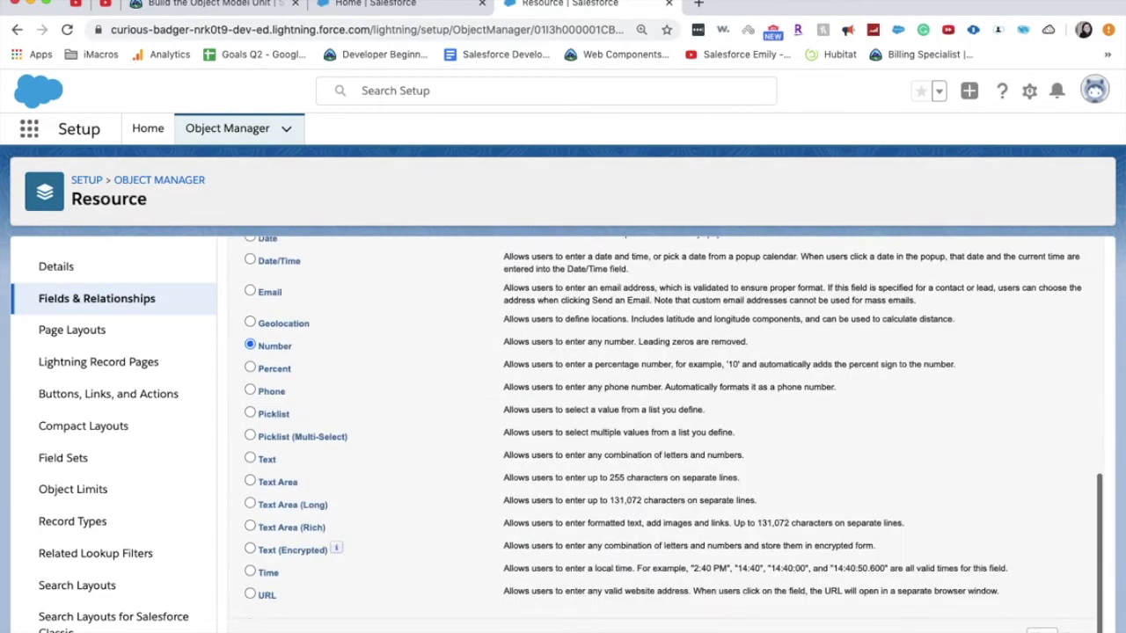
click(1041, 631)
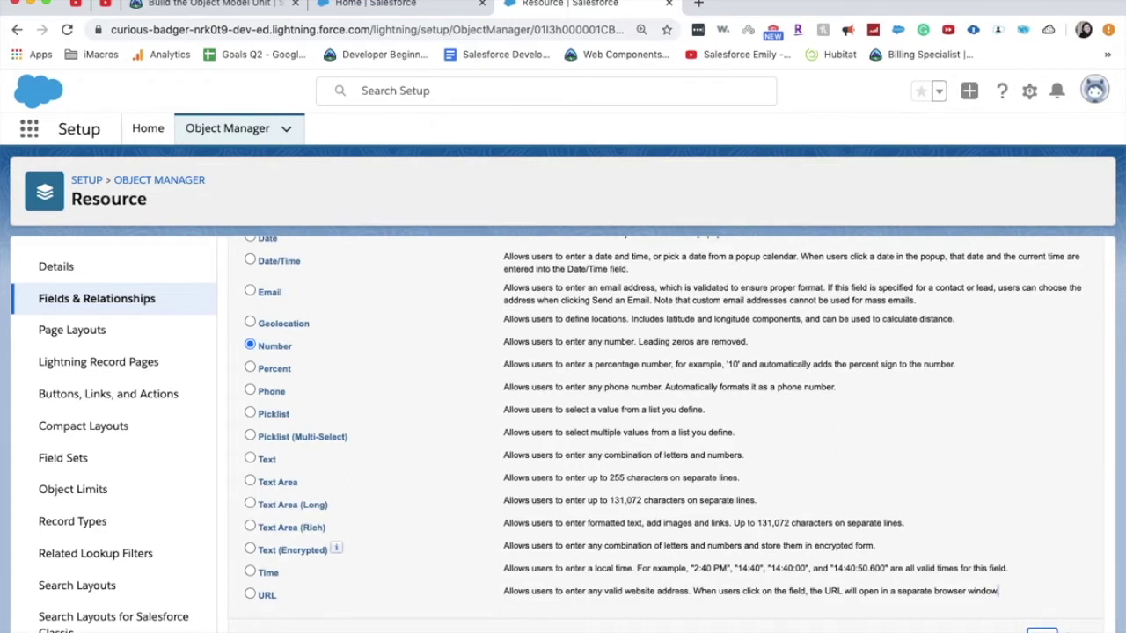
Label the number field Quantity, keep the default length, decimals, field-level security and page layout, and save it to continue with another field
click(474, 383)
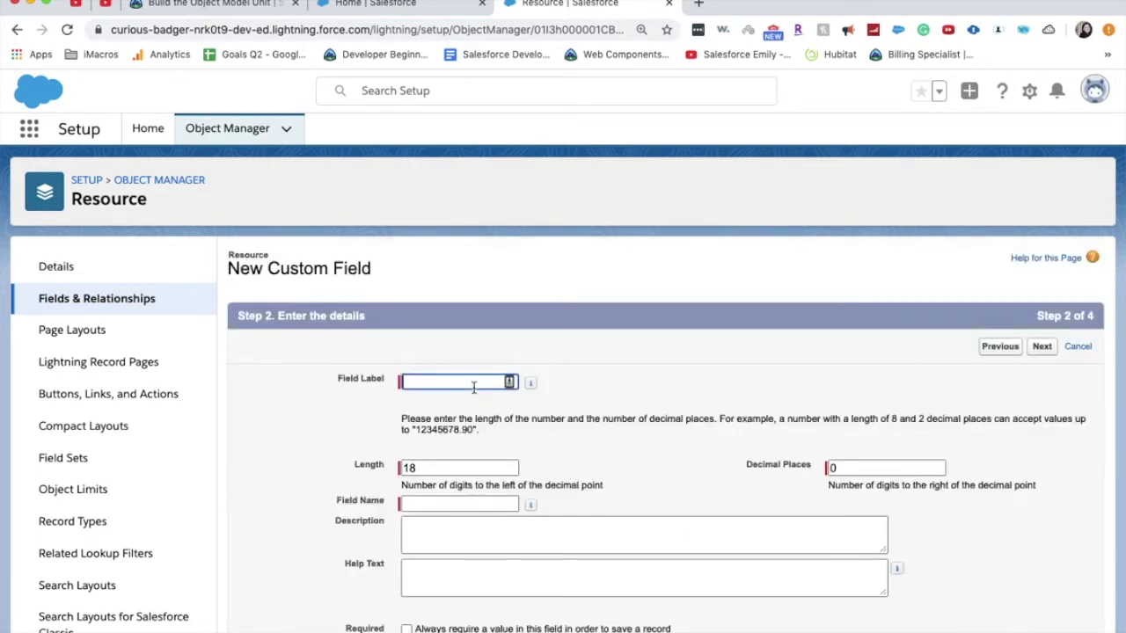
text(Quantity)
key(Tab)
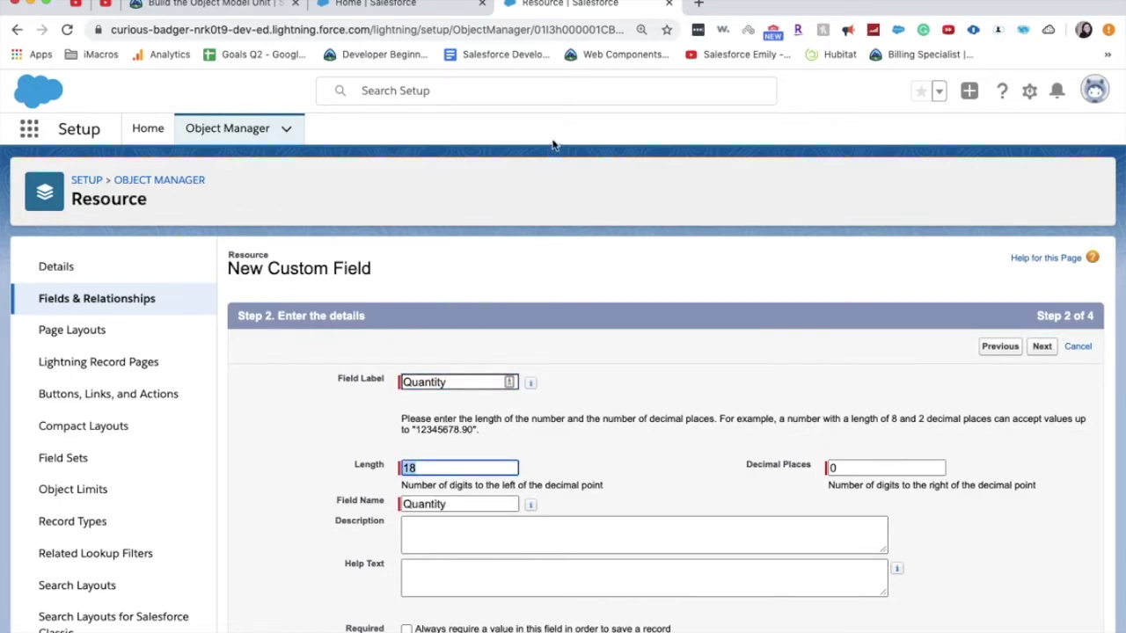
click(1041, 348)
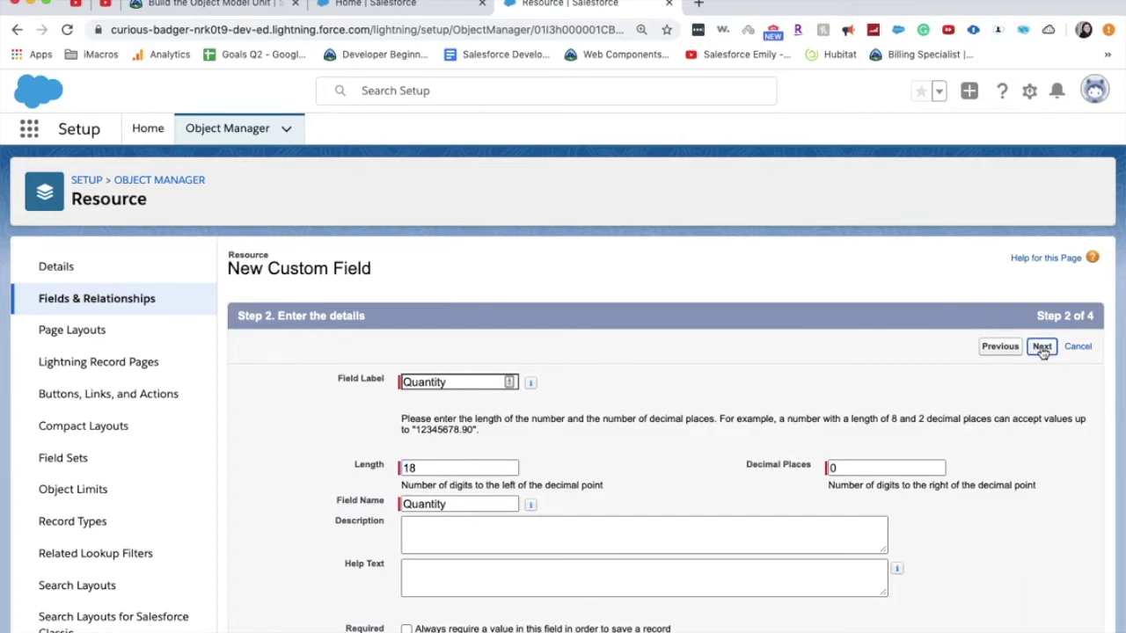
click(1042, 348)
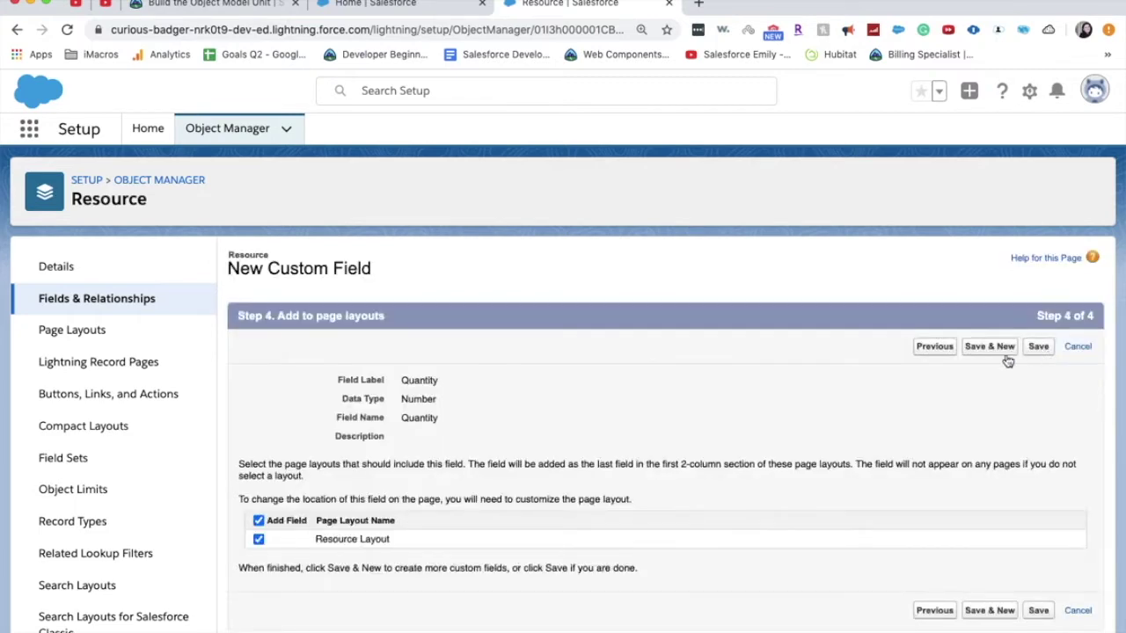
click(1003, 352)
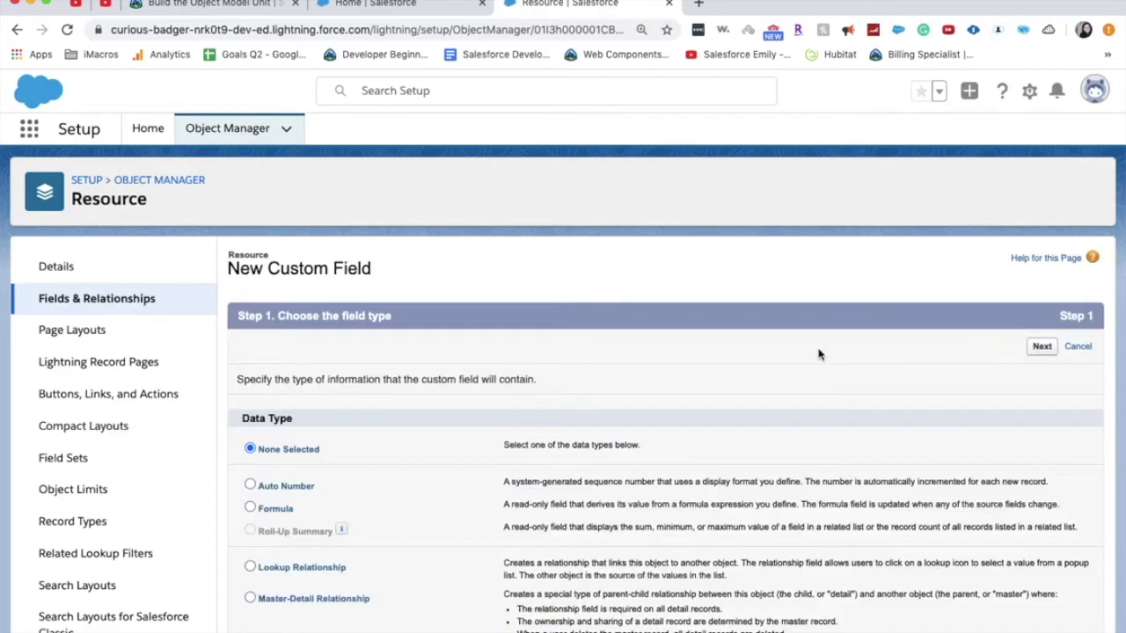
Choose Percent as the data type of the next custom field and proceed to its details
scroll(299, 501, down, 1)
scroll(299, 501, down, 5)
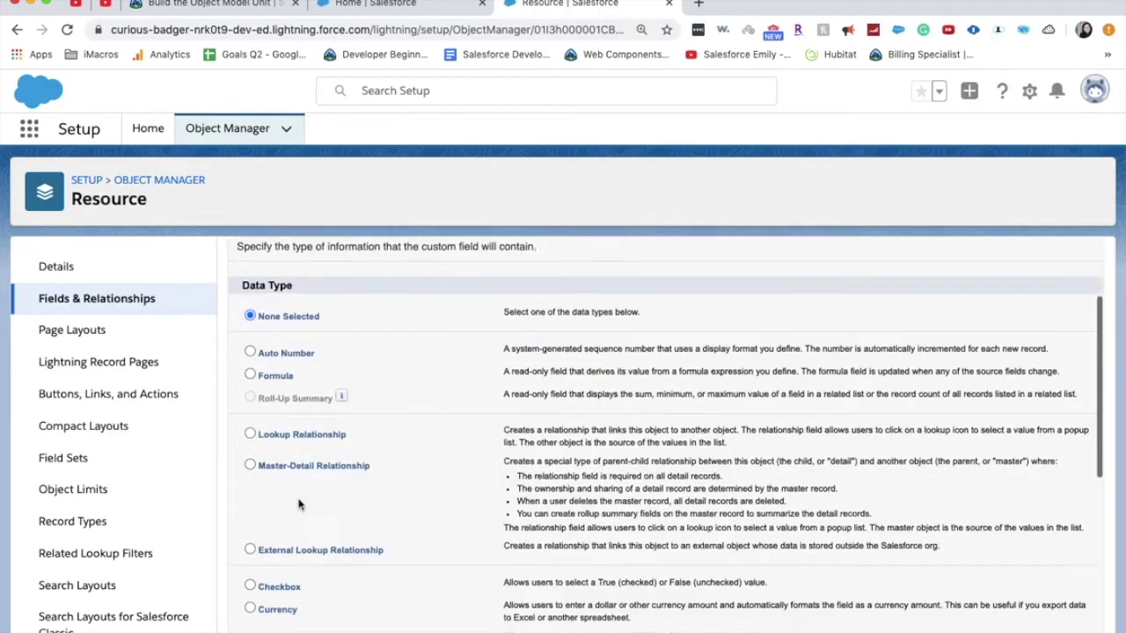
scroll(299, 540, down, 5)
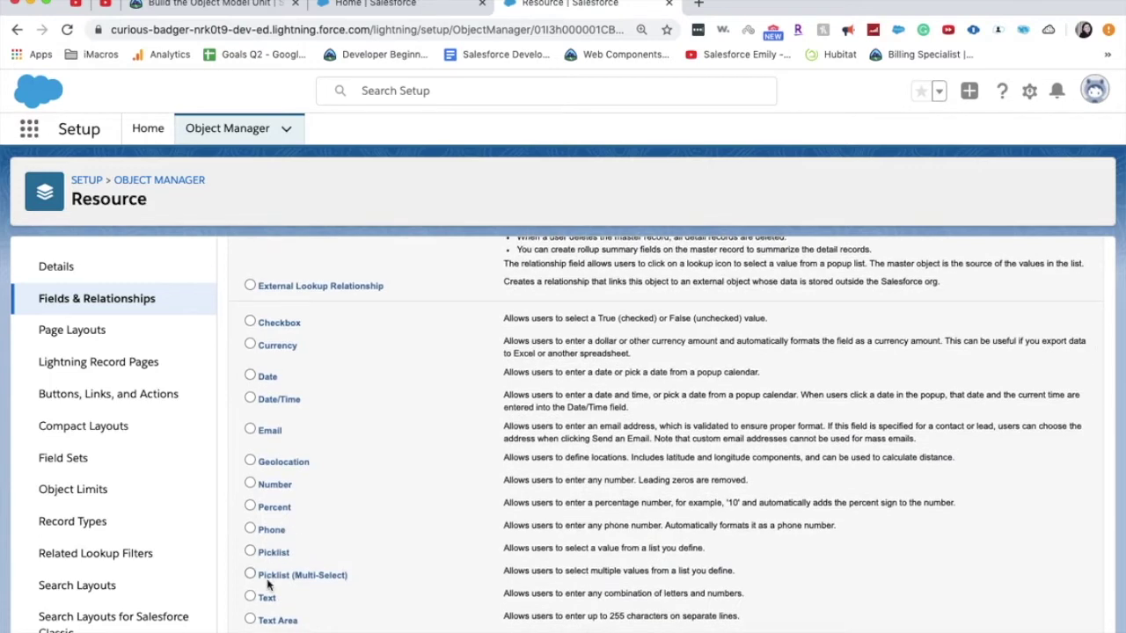
click(290, 511)
scroll(964, 556, up, 10)
click(1030, 351)
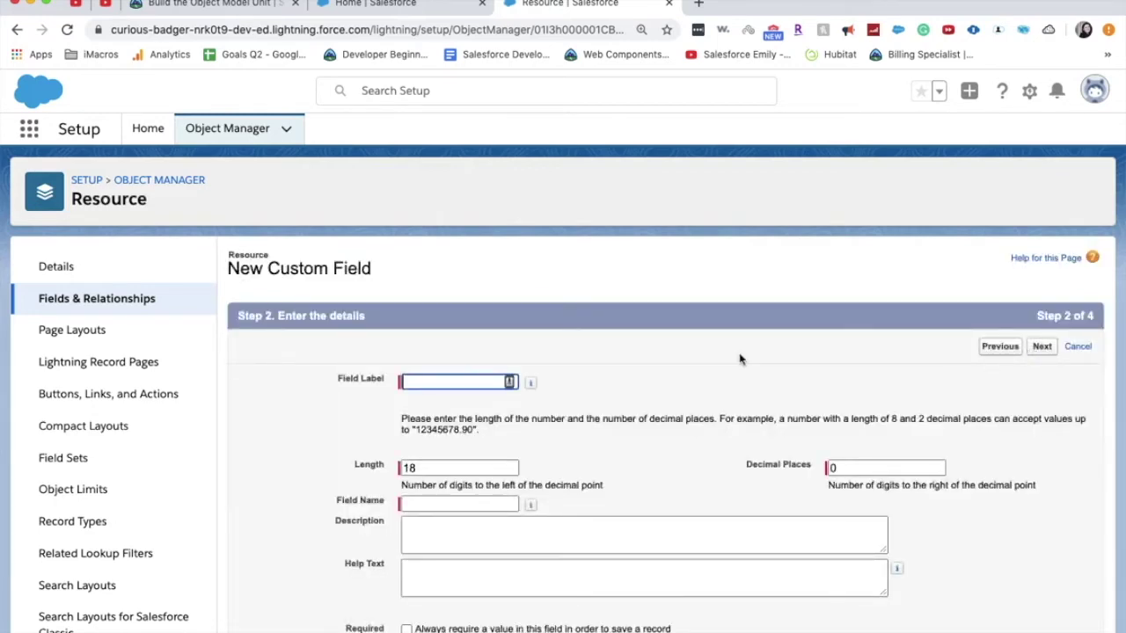
Label the percent field Utilization, make it required, keep the default security and layout, and save it to continue with another field
text(Utilization)
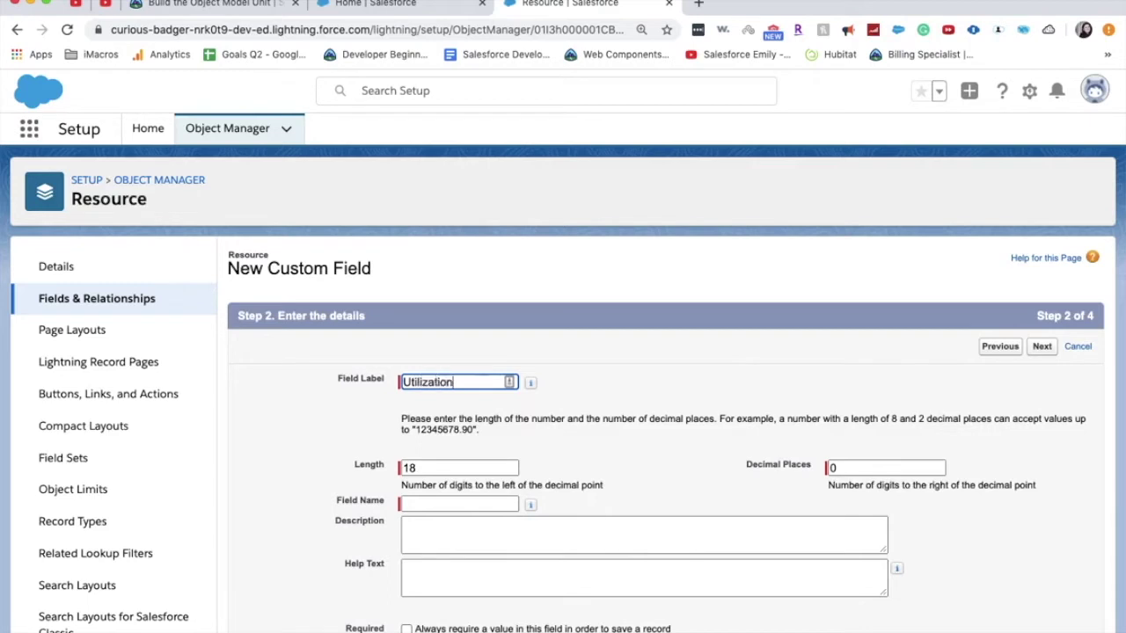
key(Tab)
key(Tab)
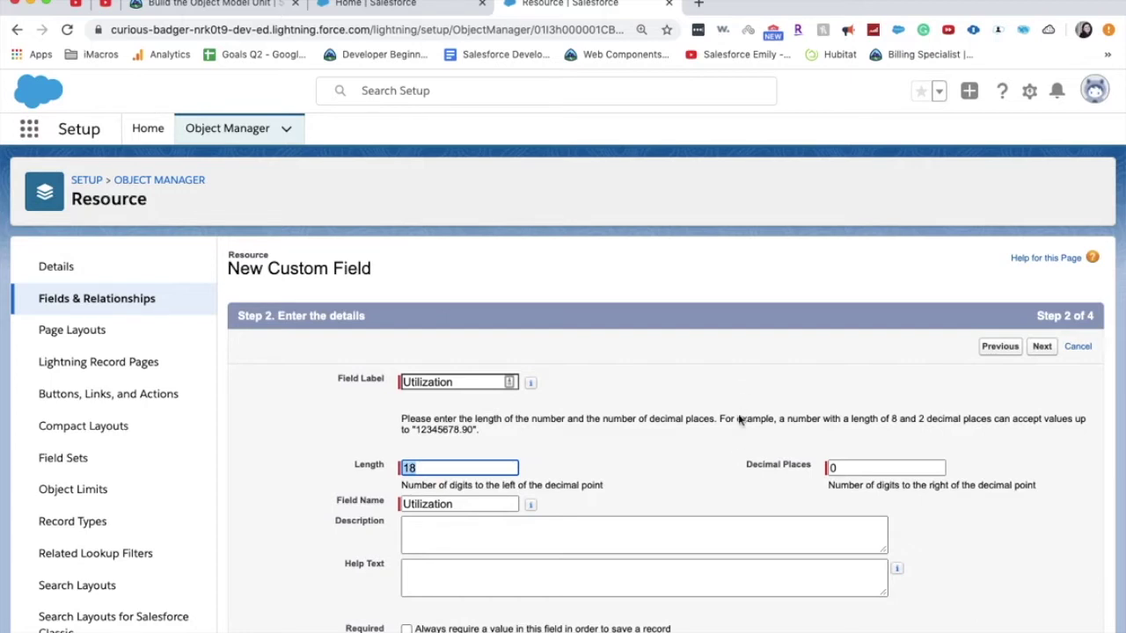
scroll(562, 460, down, 1)
click(480, 596)
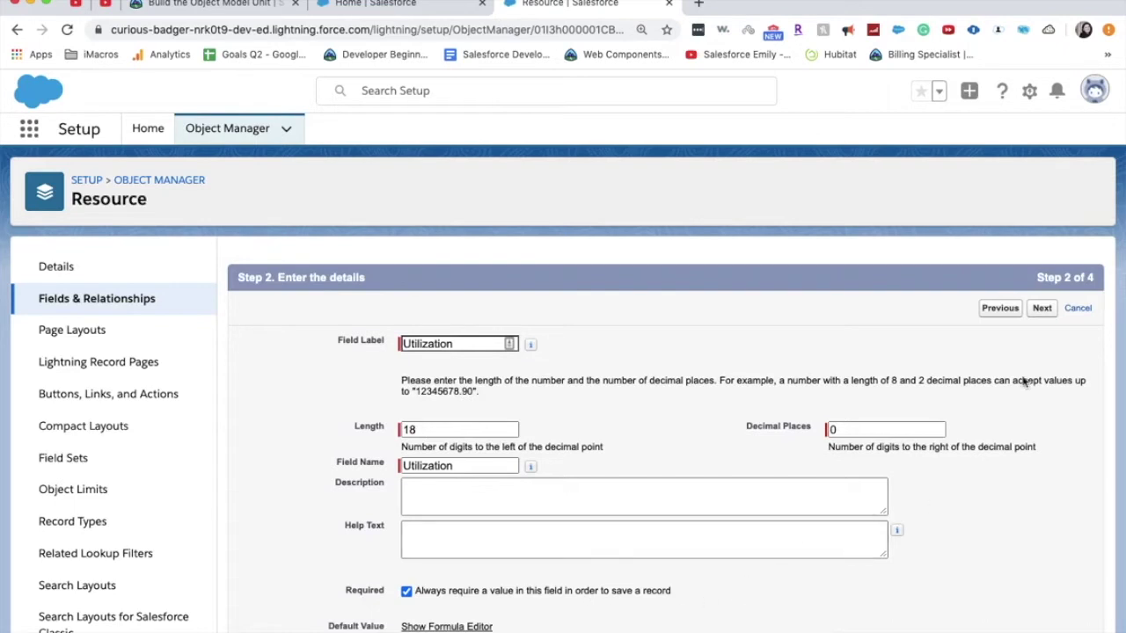
click(1042, 309)
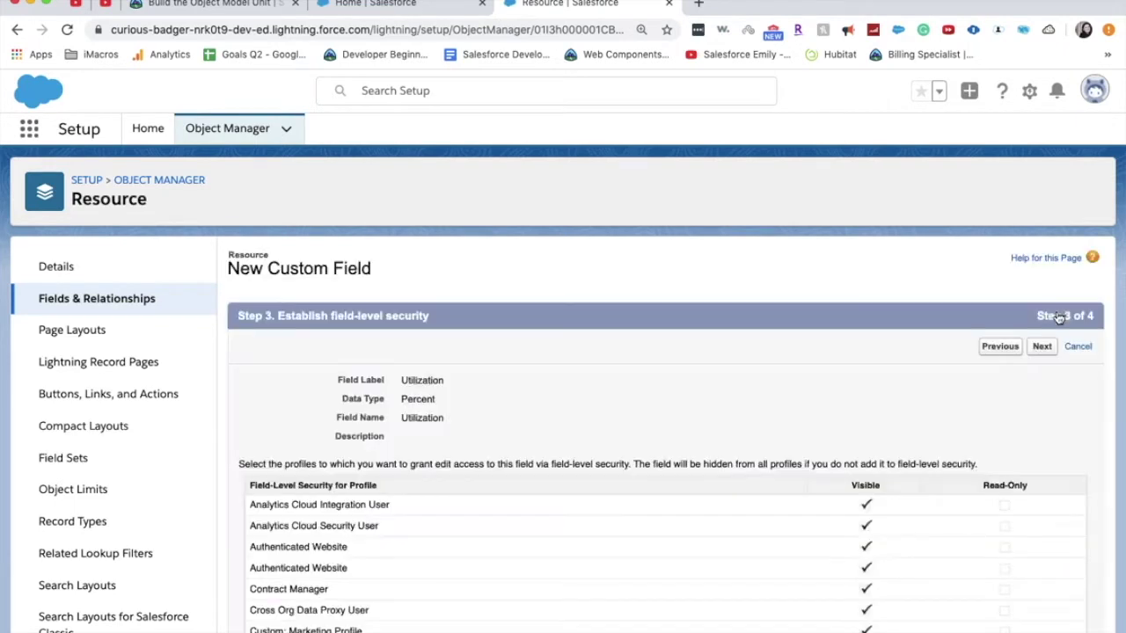
click(1041, 346)
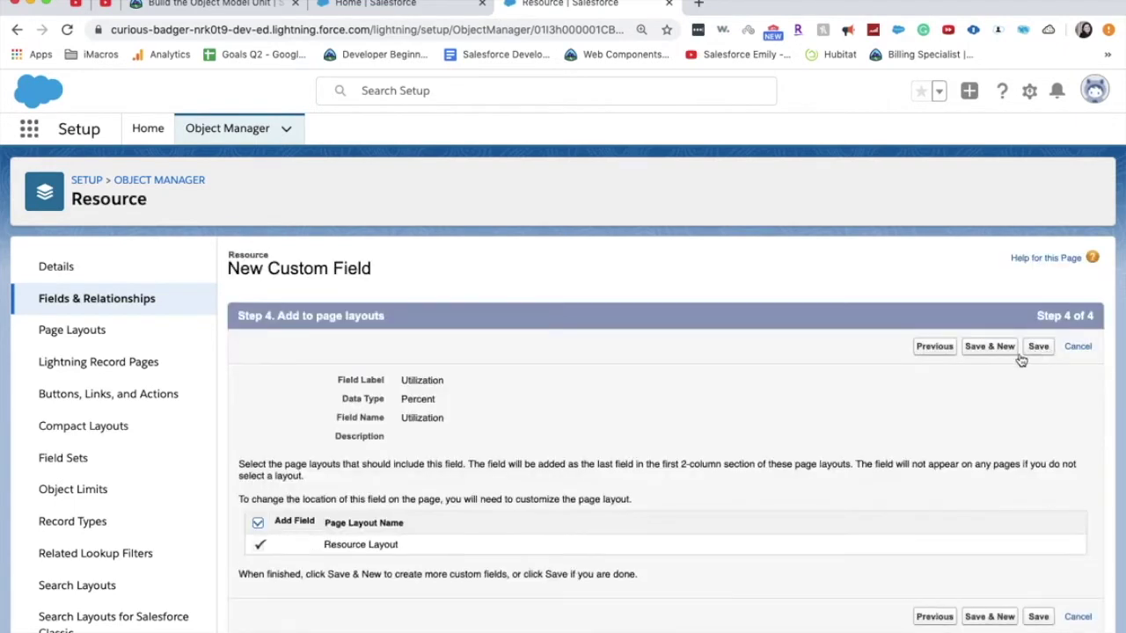
click(983, 348)
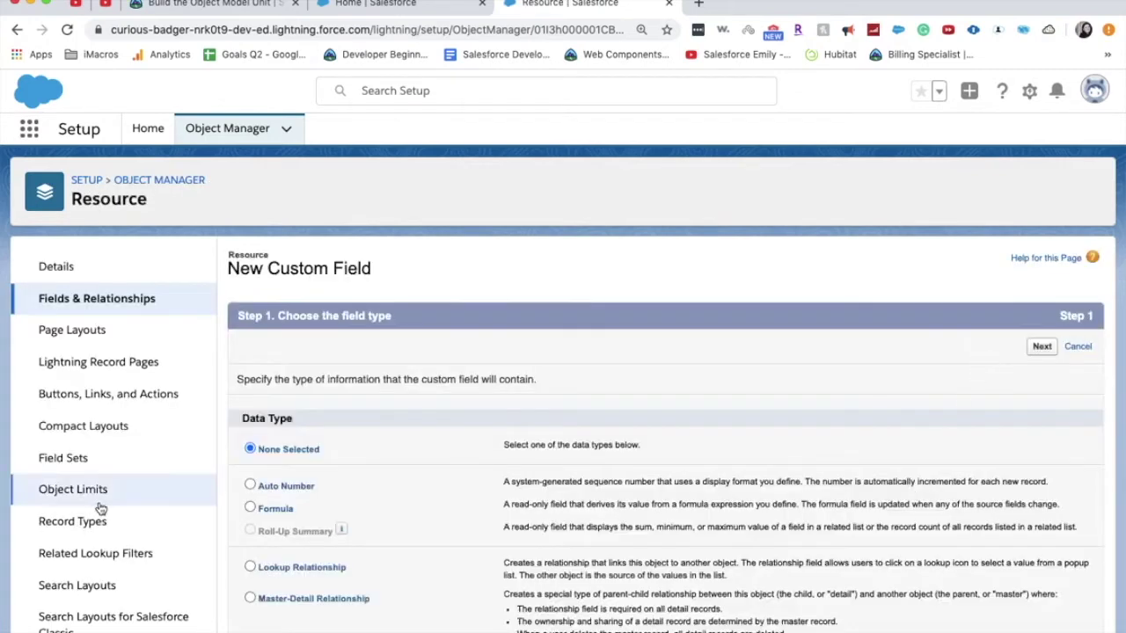
Choose Master-Detail Relationship as the new Resource field's data type and relate it to the Battle Station object
scroll(358, 545, down, 1)
scroll(358, 540, down, 2)
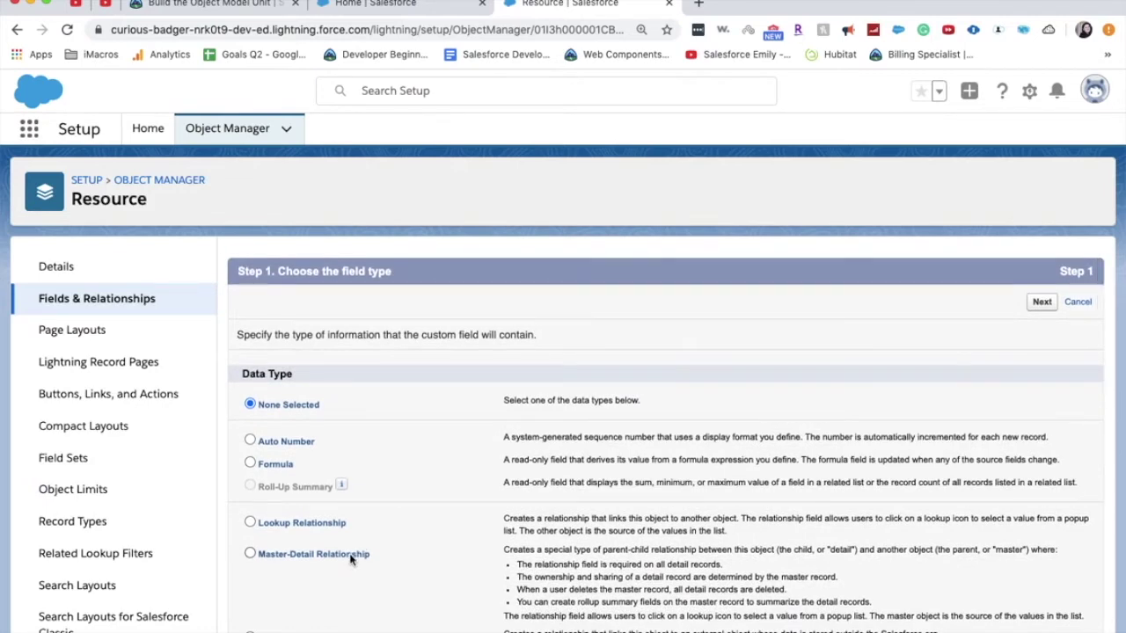
click(350, 557)
click(1040, 306)
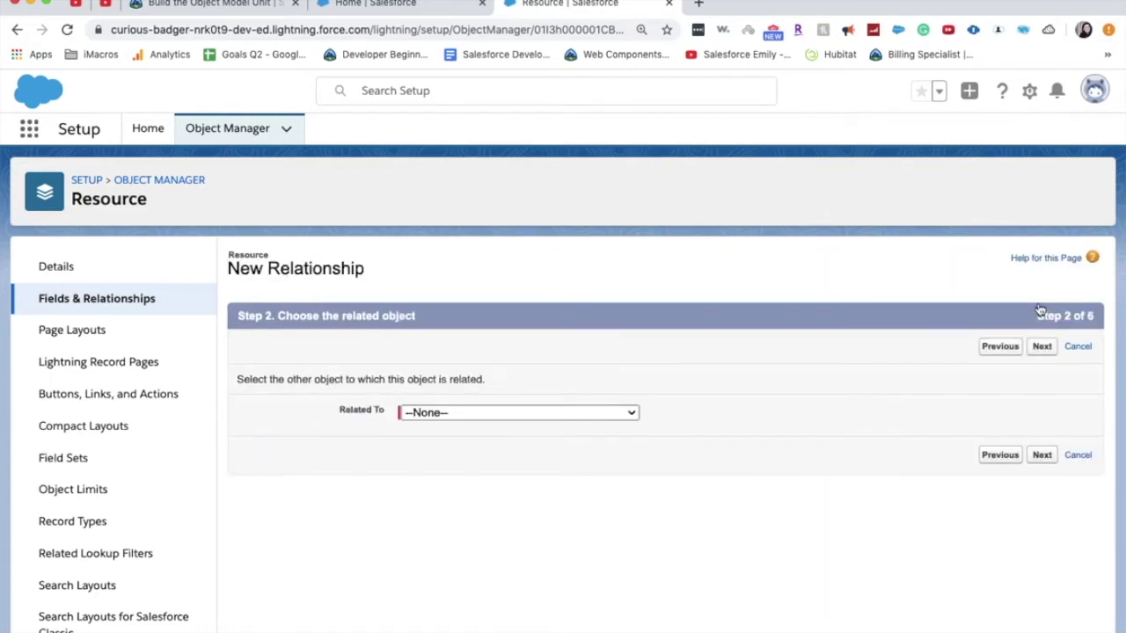
click(560, 410)
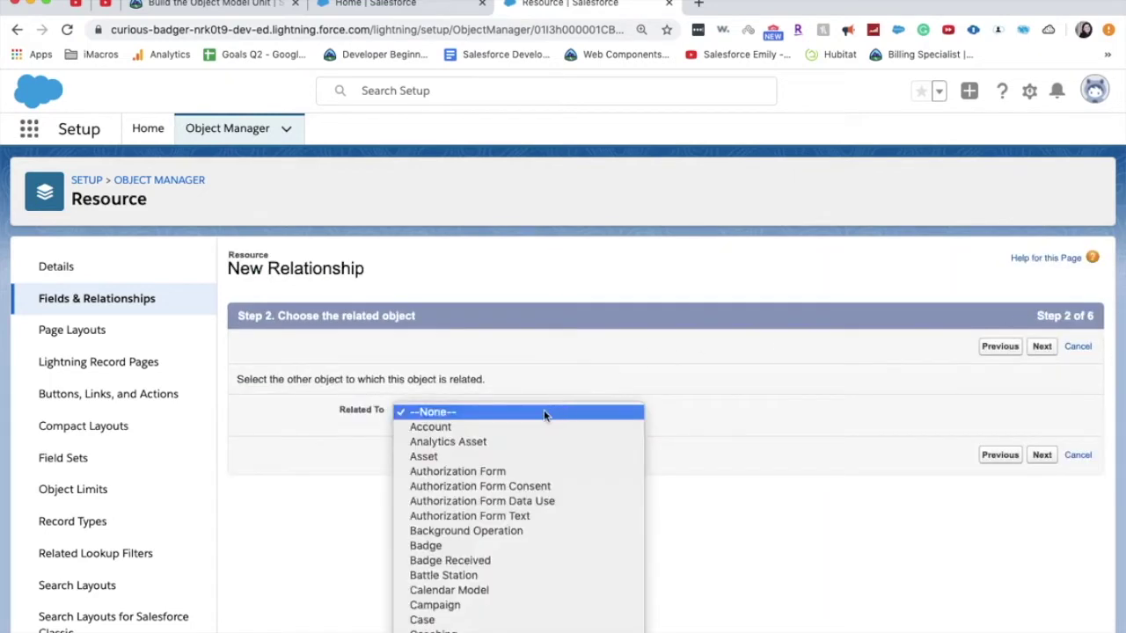
click(488, 575)
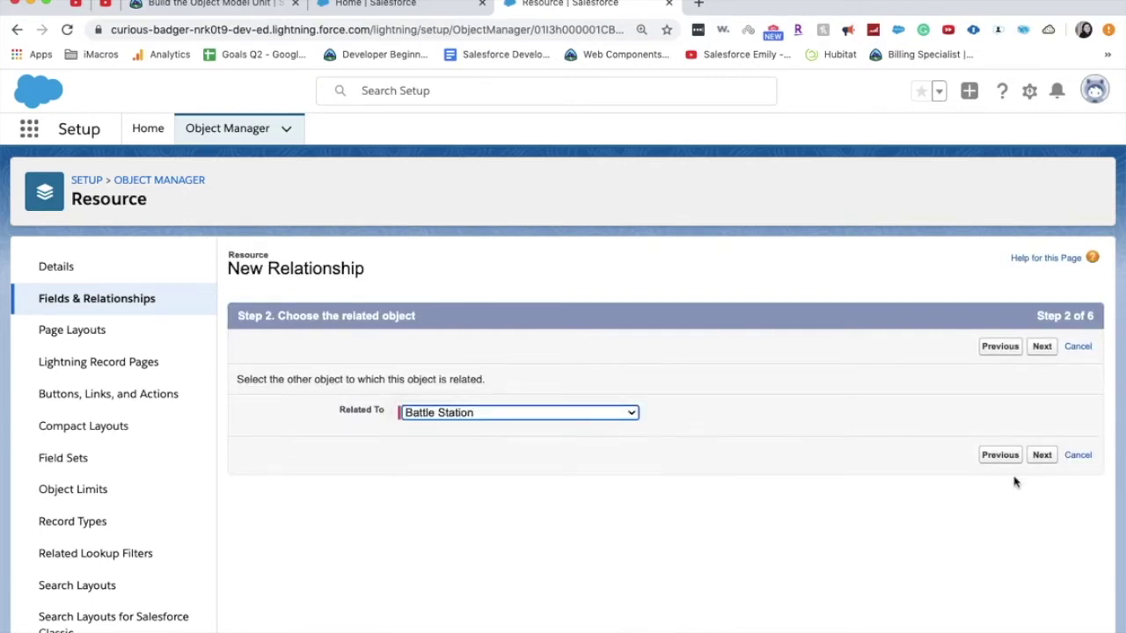
click(1041, 455)
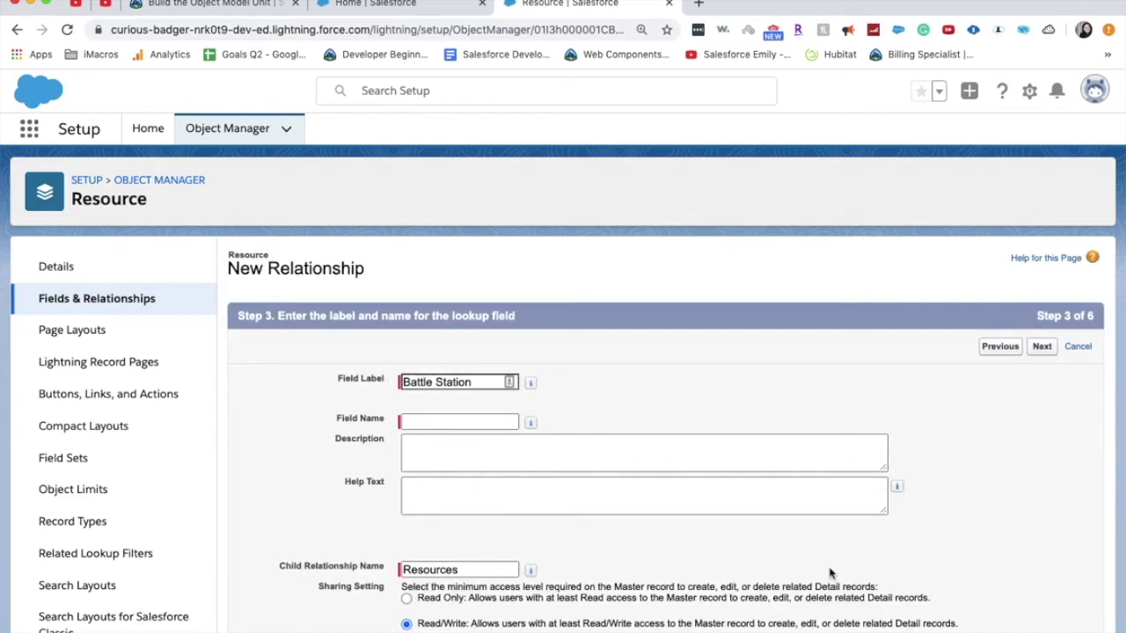
Keep the Battle Station label, default sharing, security and layout settings and the Resources related list, and save the relationship field
click(455, 455)
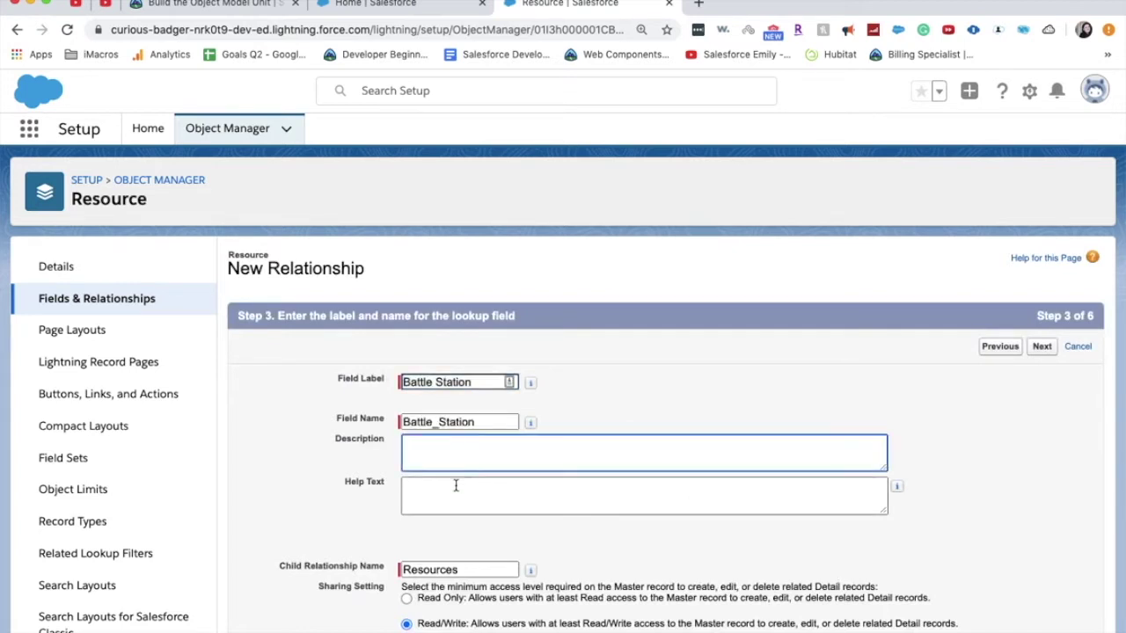
scroll(455, 486, down, 1)
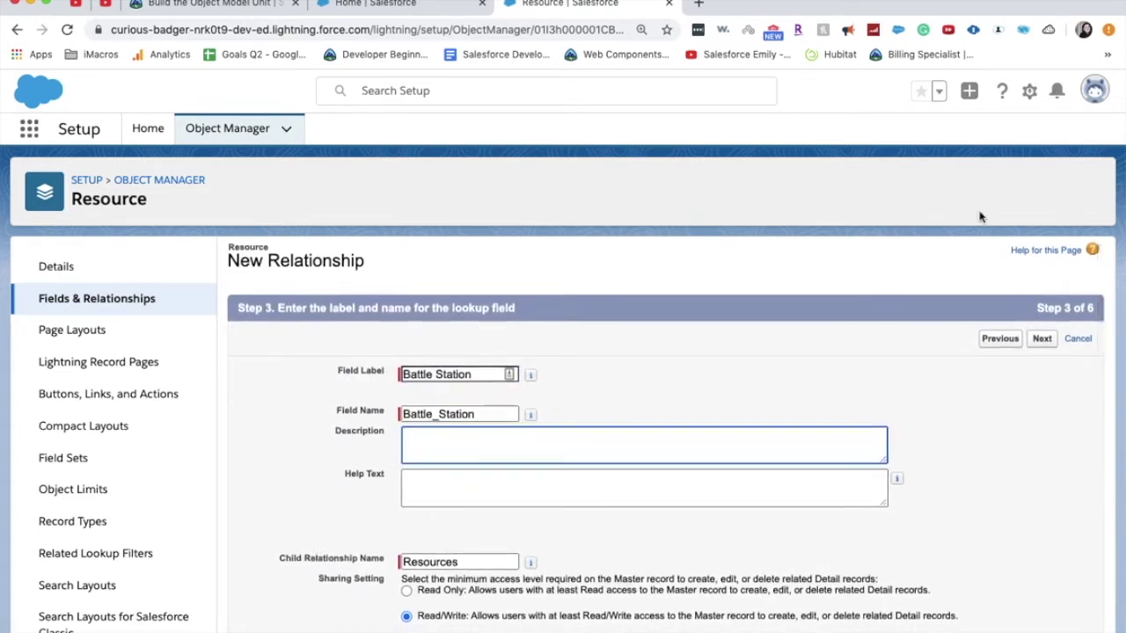
click(1041, 339)
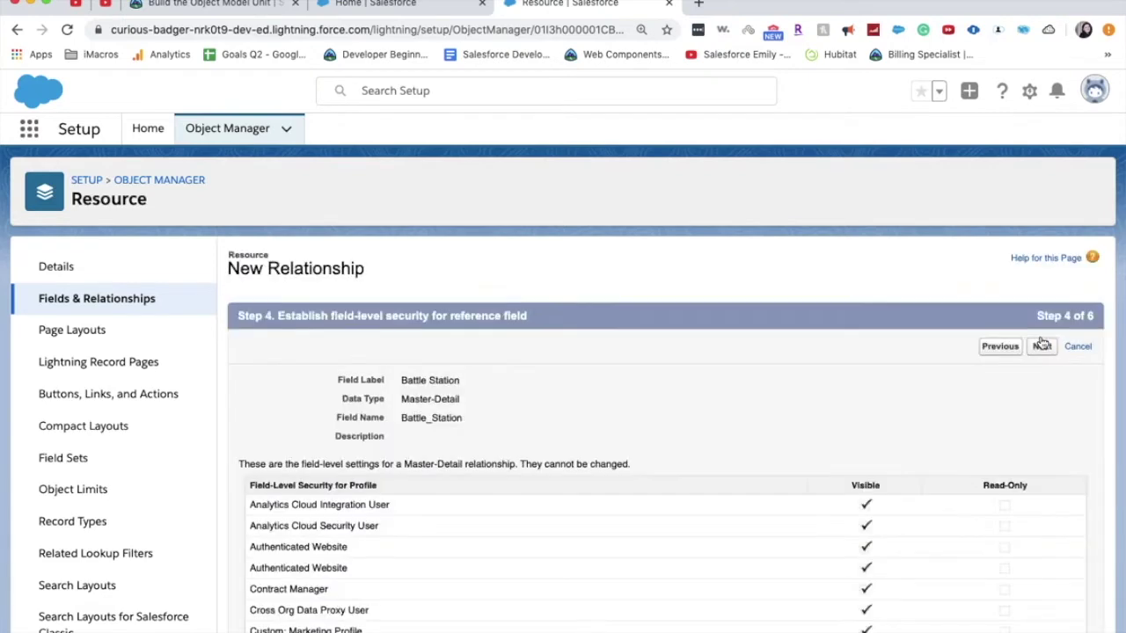
click(1041, 346)
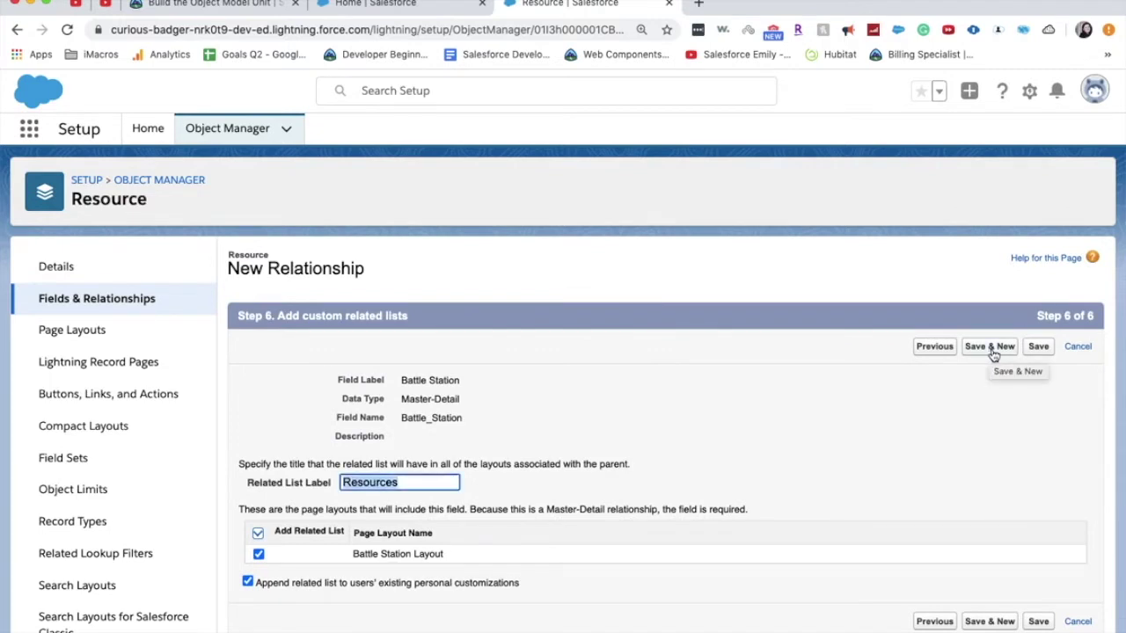
click(1051, 351)
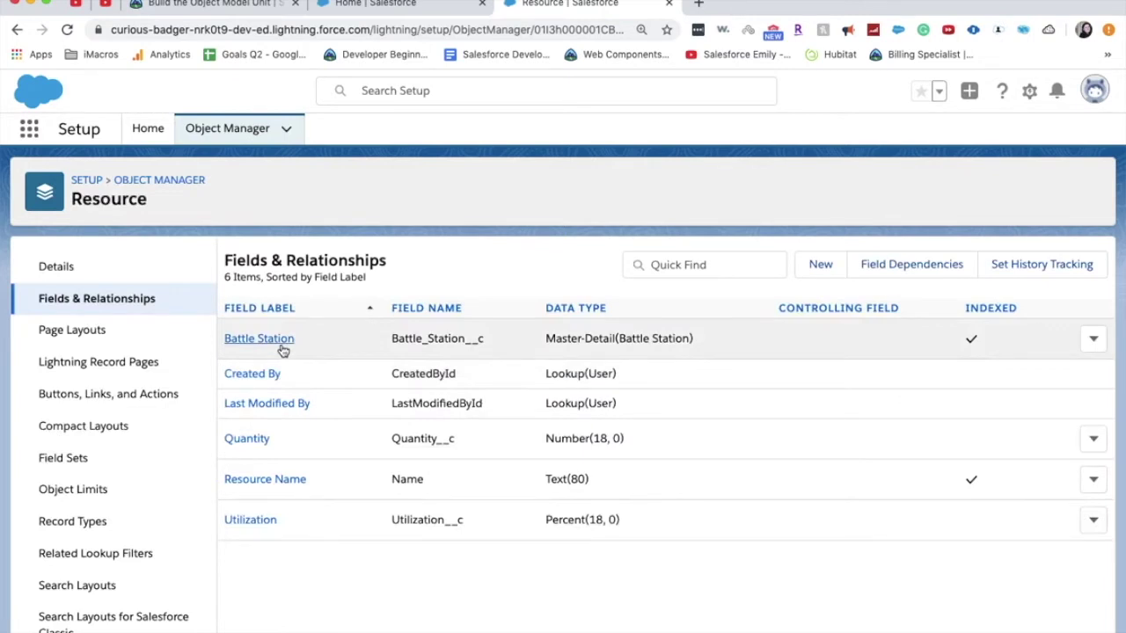
Edit the Resource object's Quantity field so that a value is always required, and save it
click(258, 445)
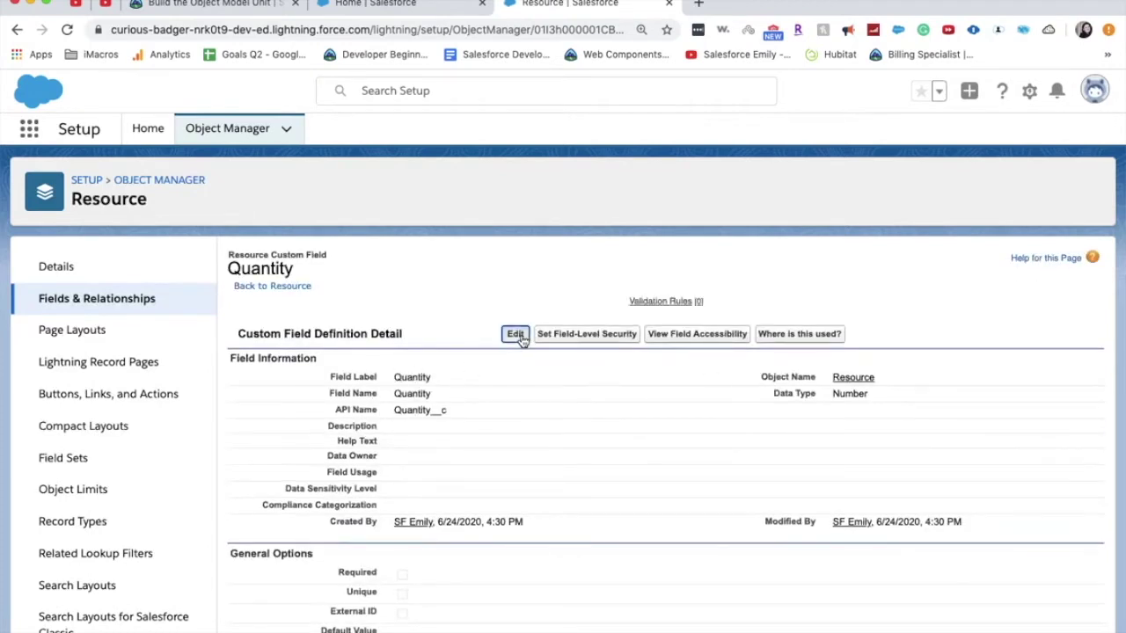
click(517, 336)
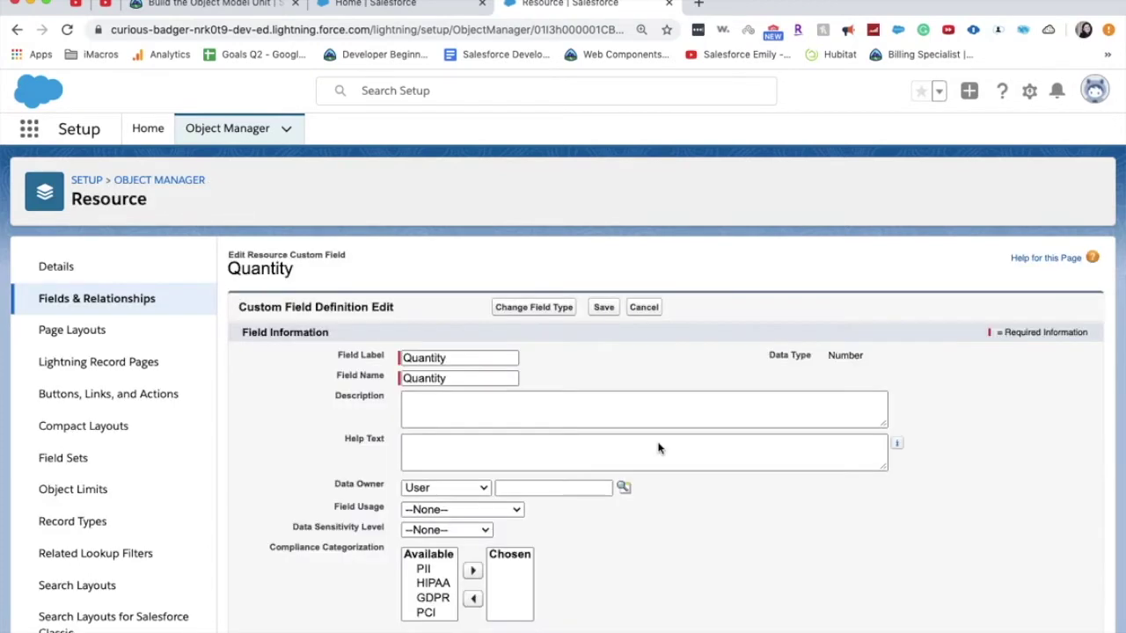
scroll(500, 477, down, 3)
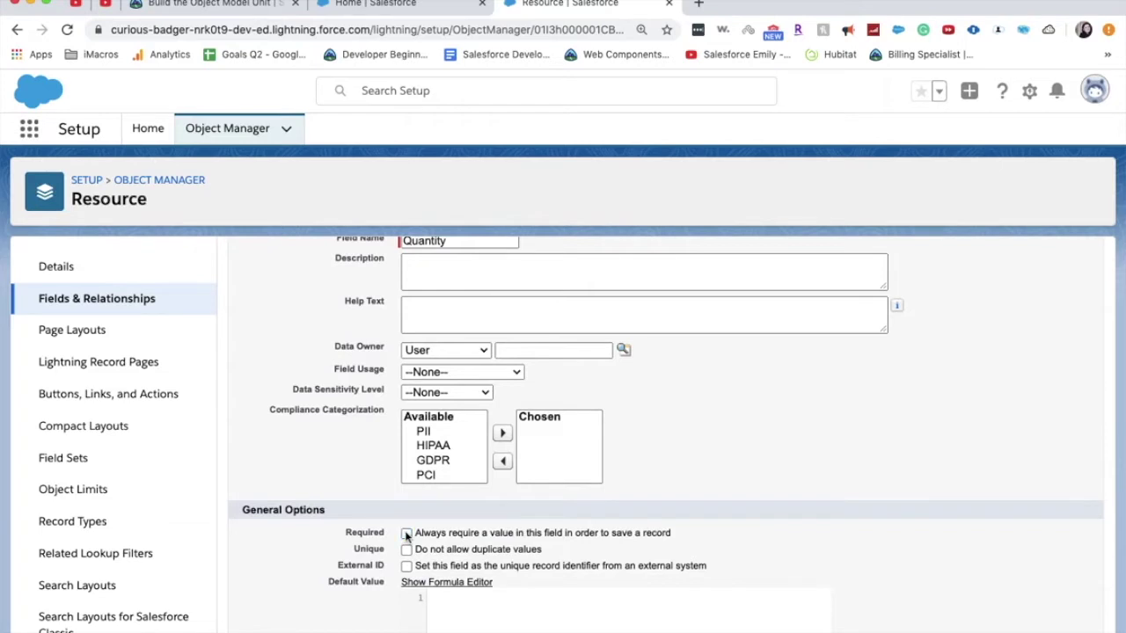
scroll(1003, 362, up, 3)
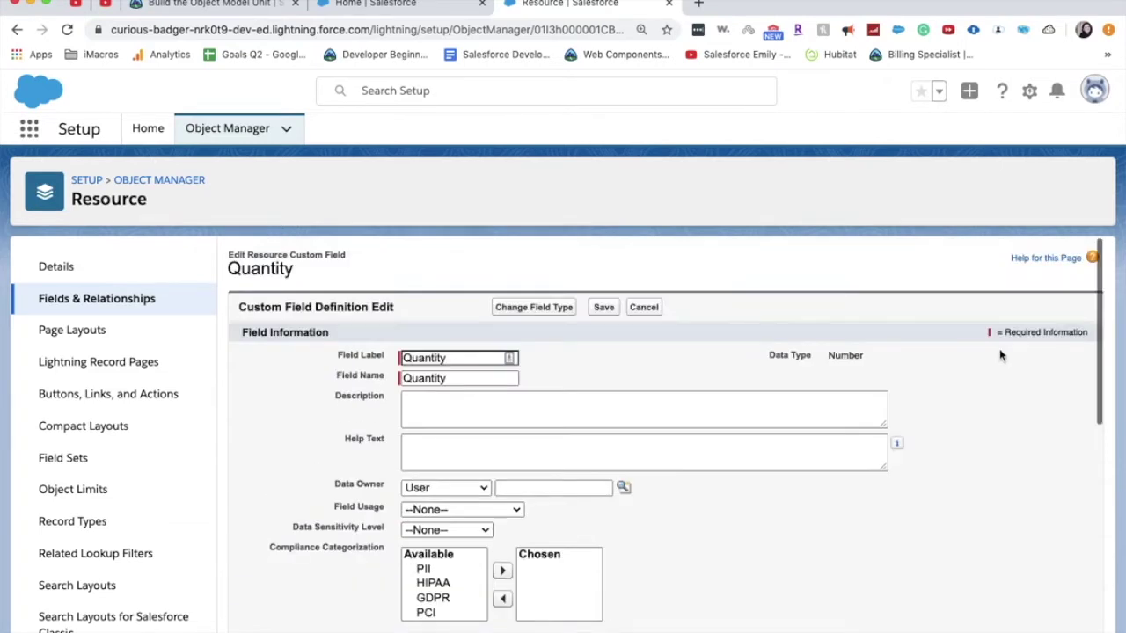
click(603, 308)
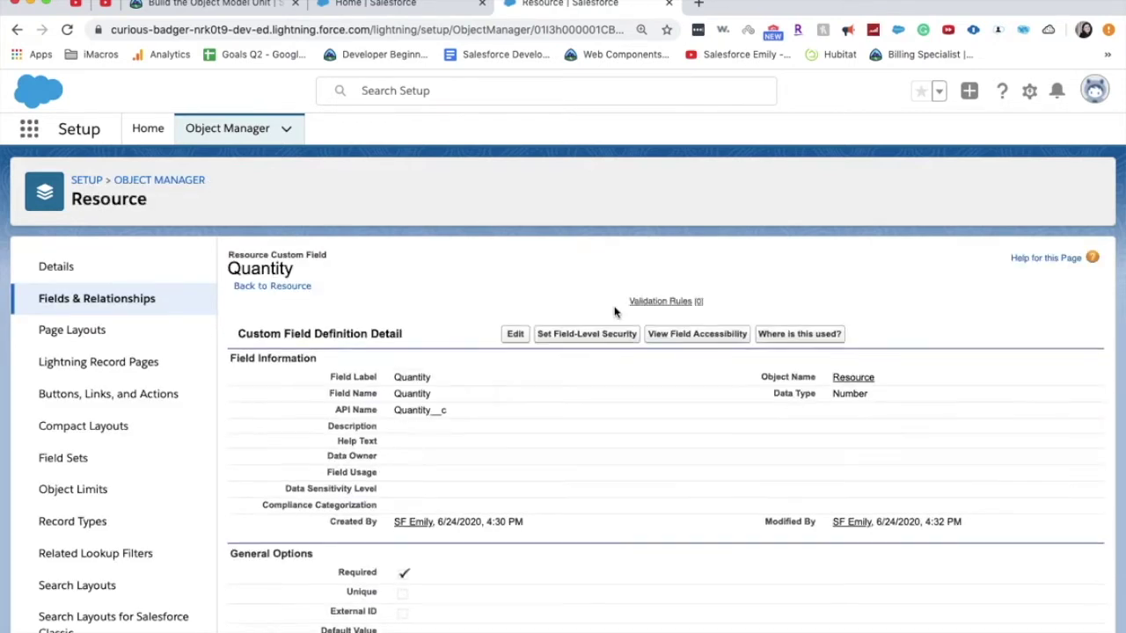
Create a custom object labelled Supply with plural label Supplies, allow reports on it, and save it
click(222, 132)
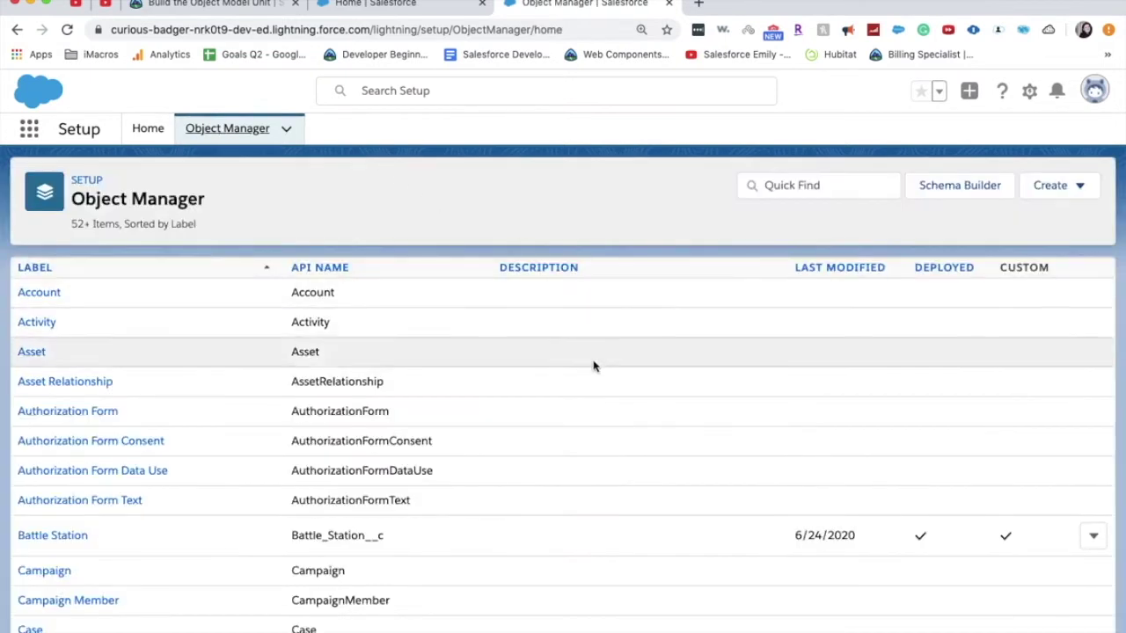
click(929, 201)
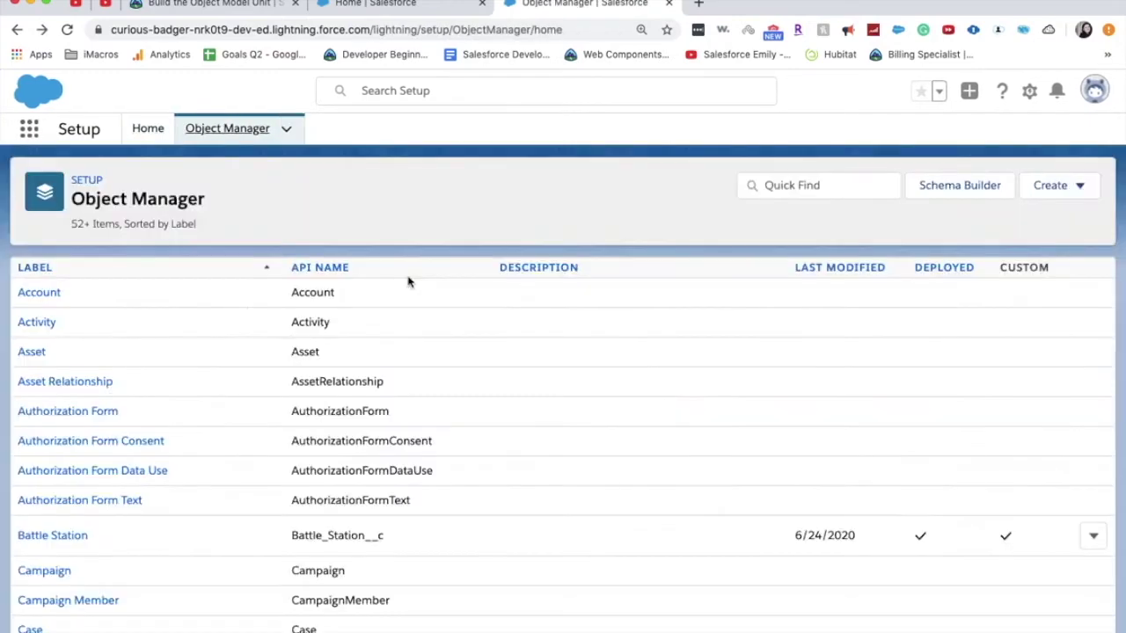
click(1071, 184)
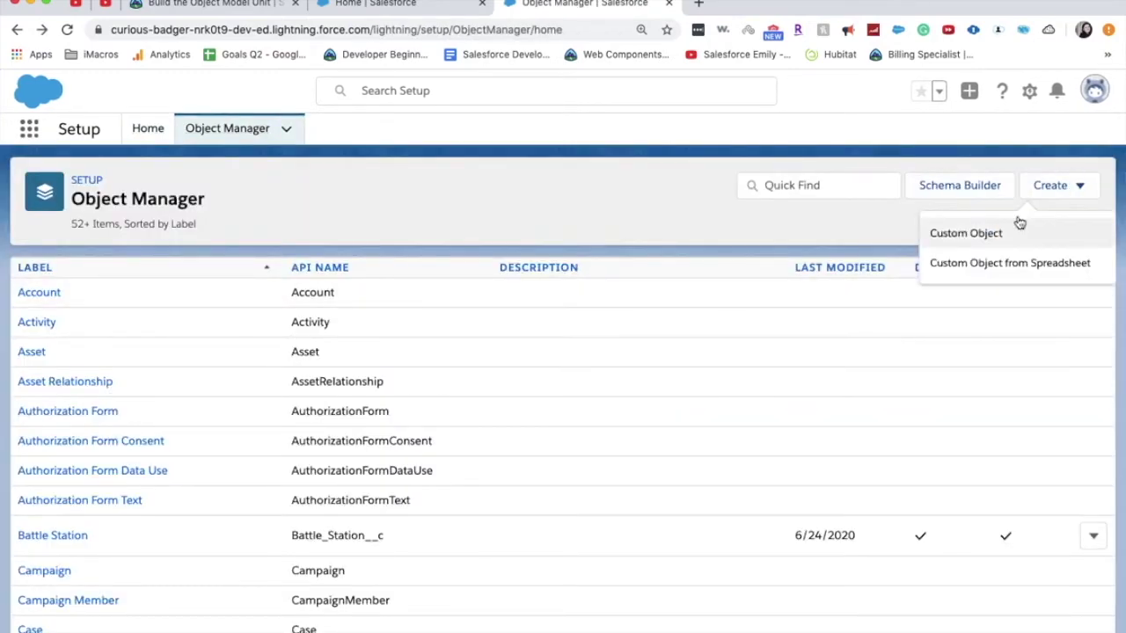
click(1018, 222)
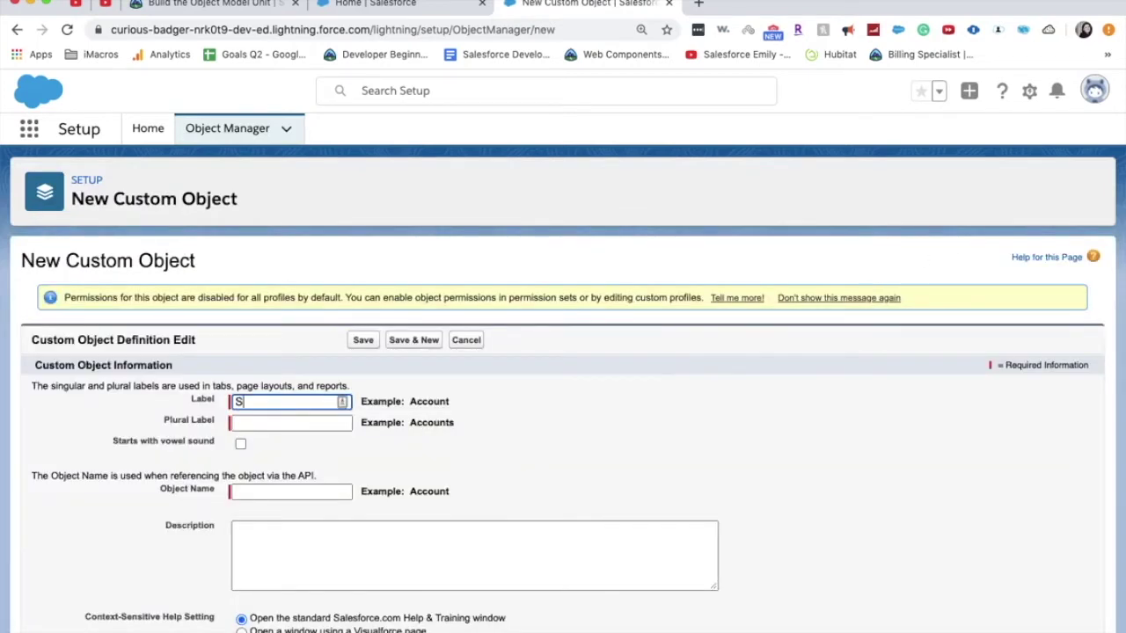
text(Supply)
key(Tab)
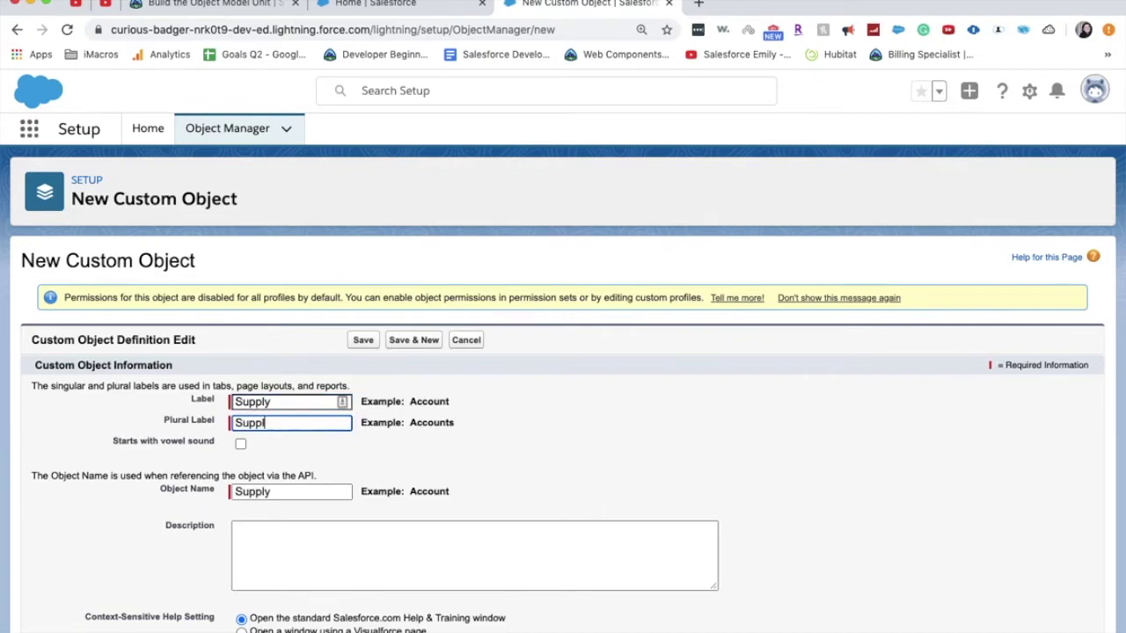
scroll(890, 442, down, 5)
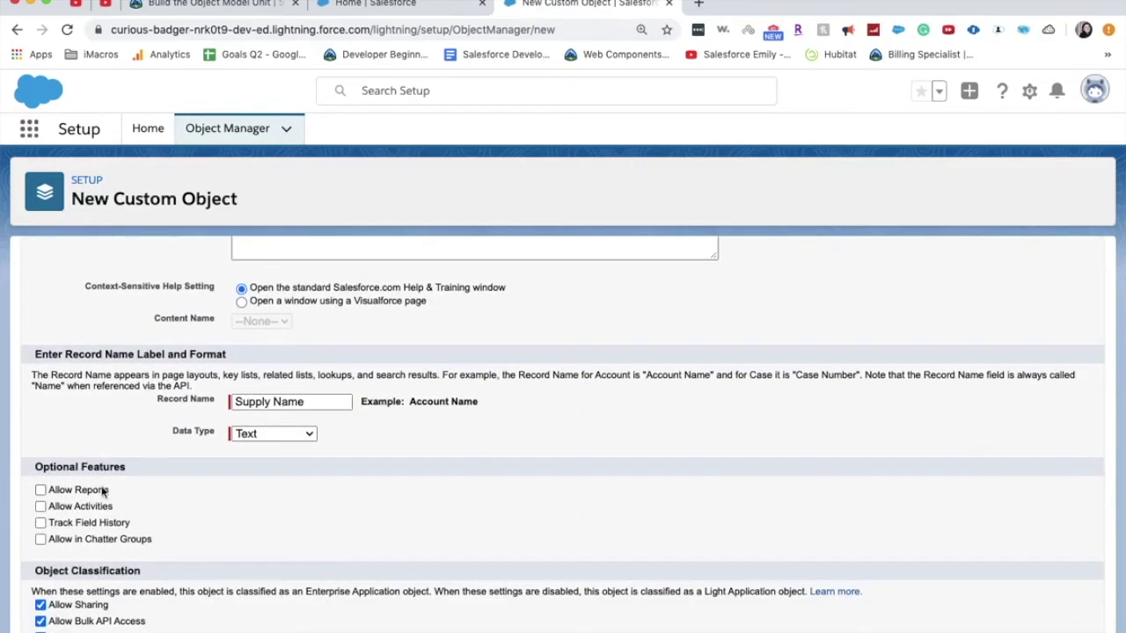
scroll(867, 317, down, 4)
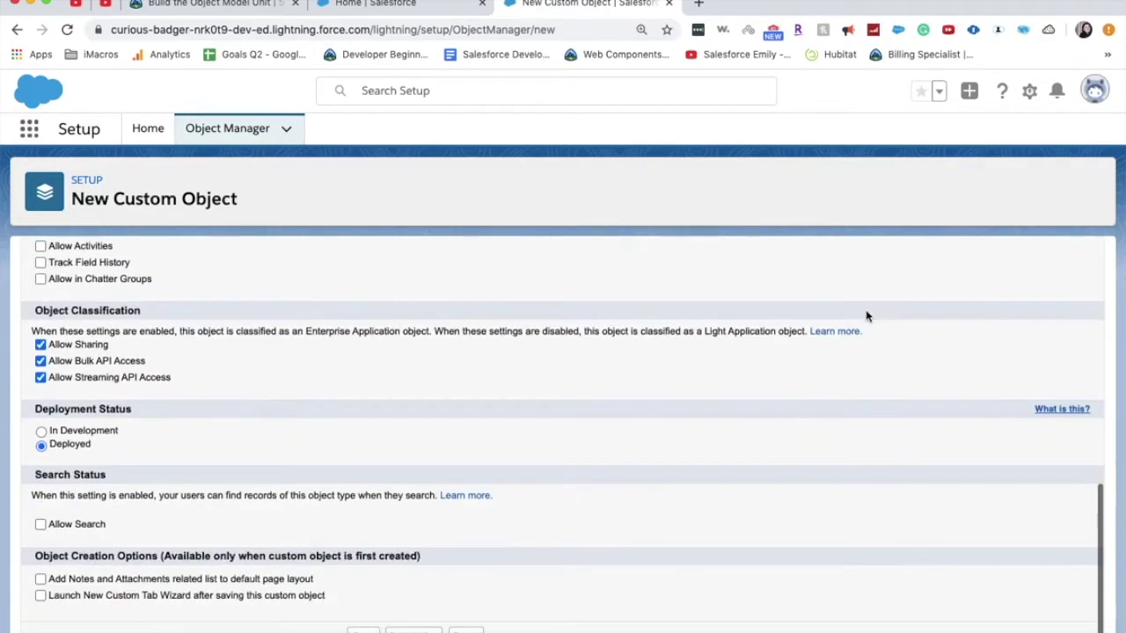
click(362, 630)
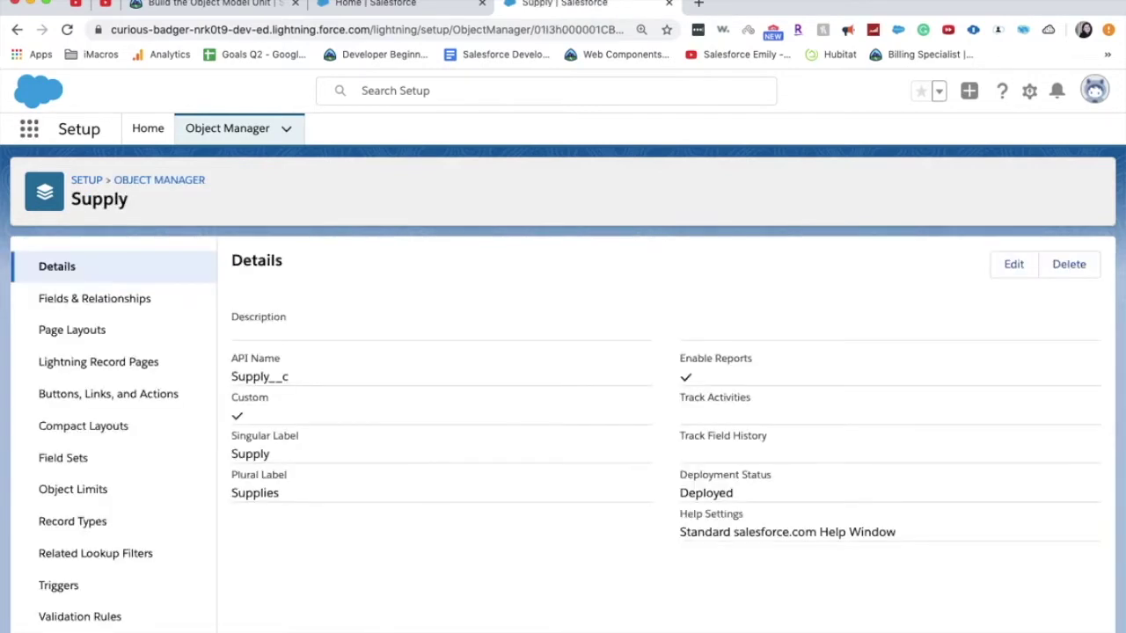
Start a new custom object tab for the Supply object and give it the Box tab style
click(146, 128)
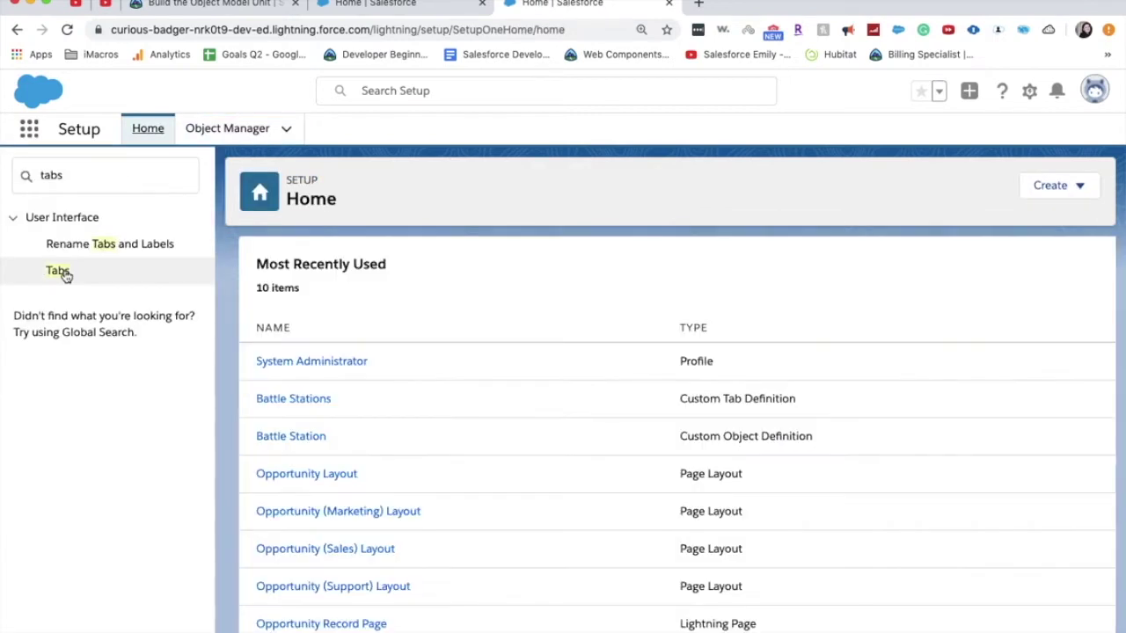
click(58, 271)
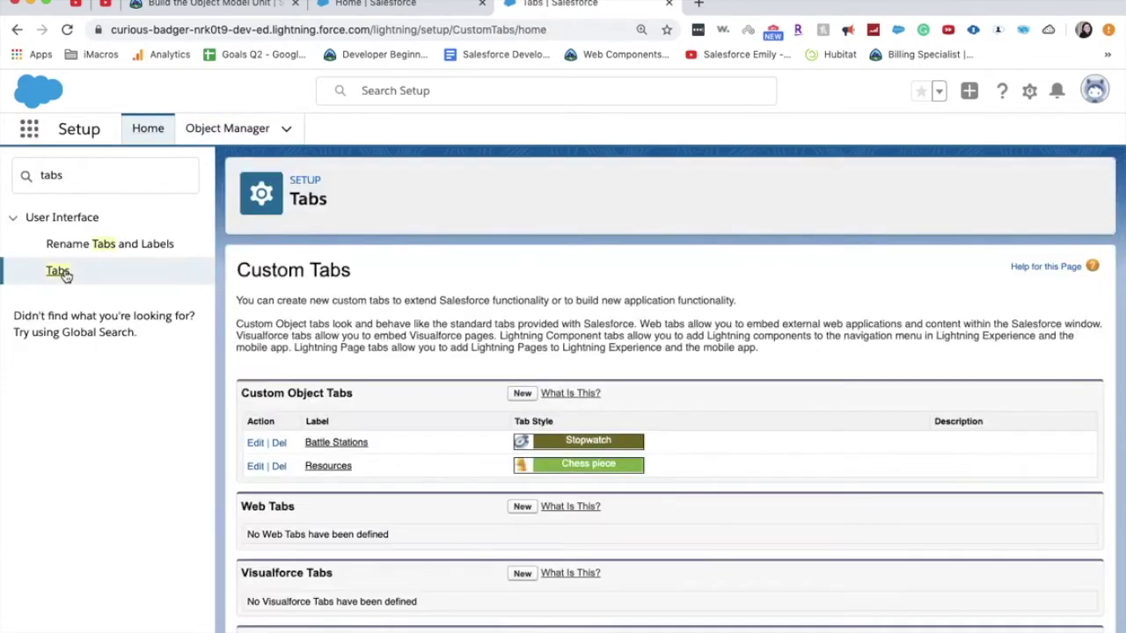
click(521, 393)
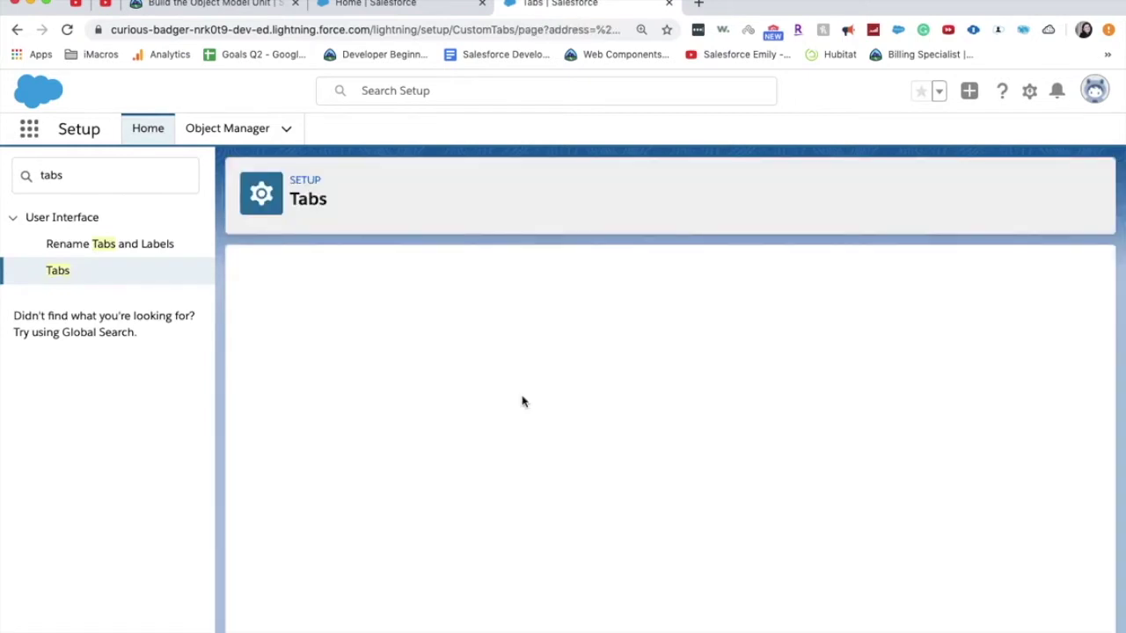
click(447, 406)
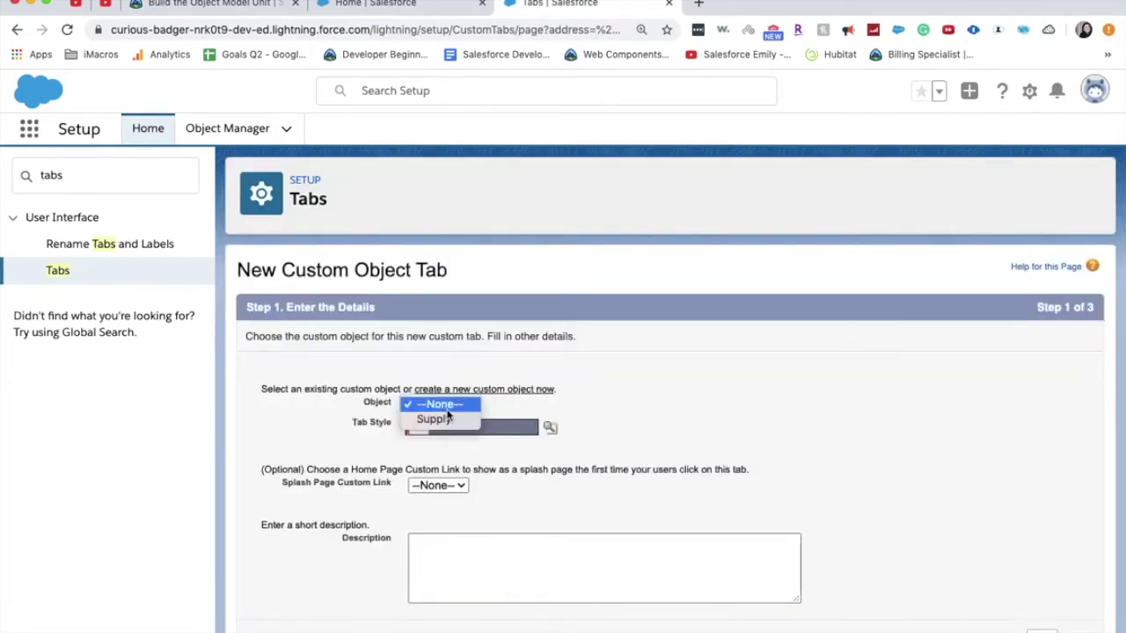
click(446, 418)
click(465, 433)
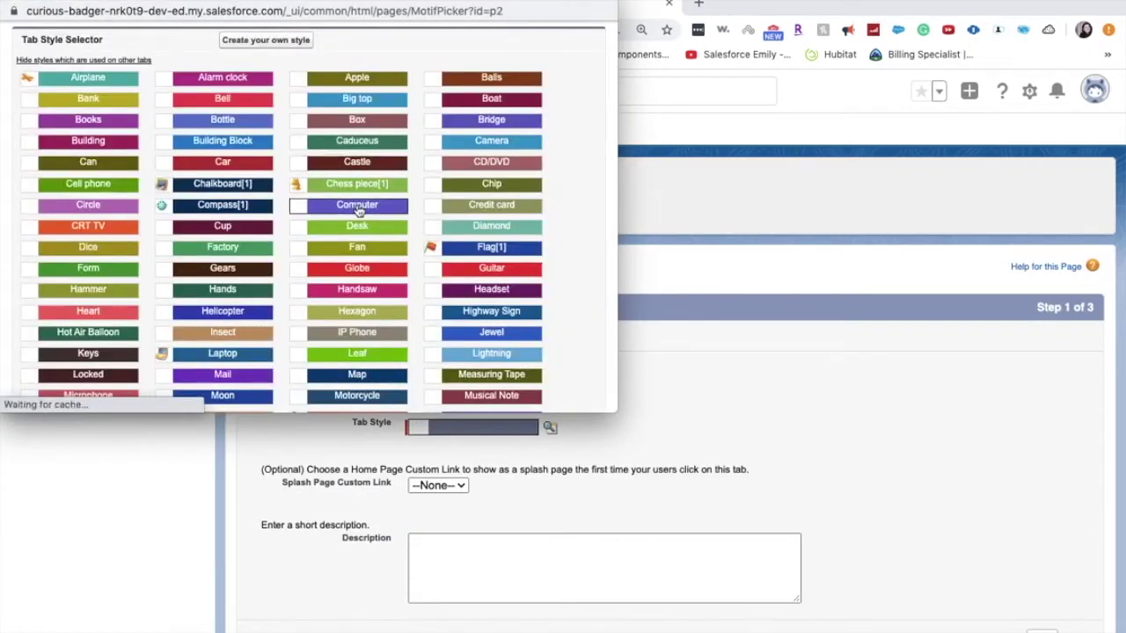
click(315, 120)
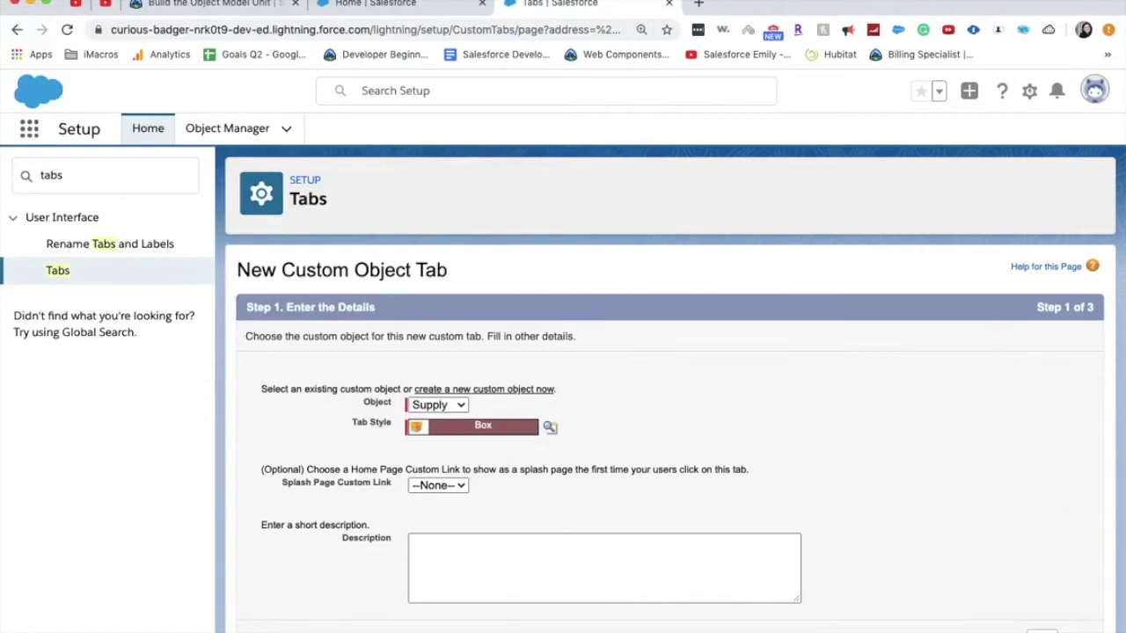
Keep the Supply tab's default profile visibility and include it in all custom apps, and save the tab
click(1041, 630)
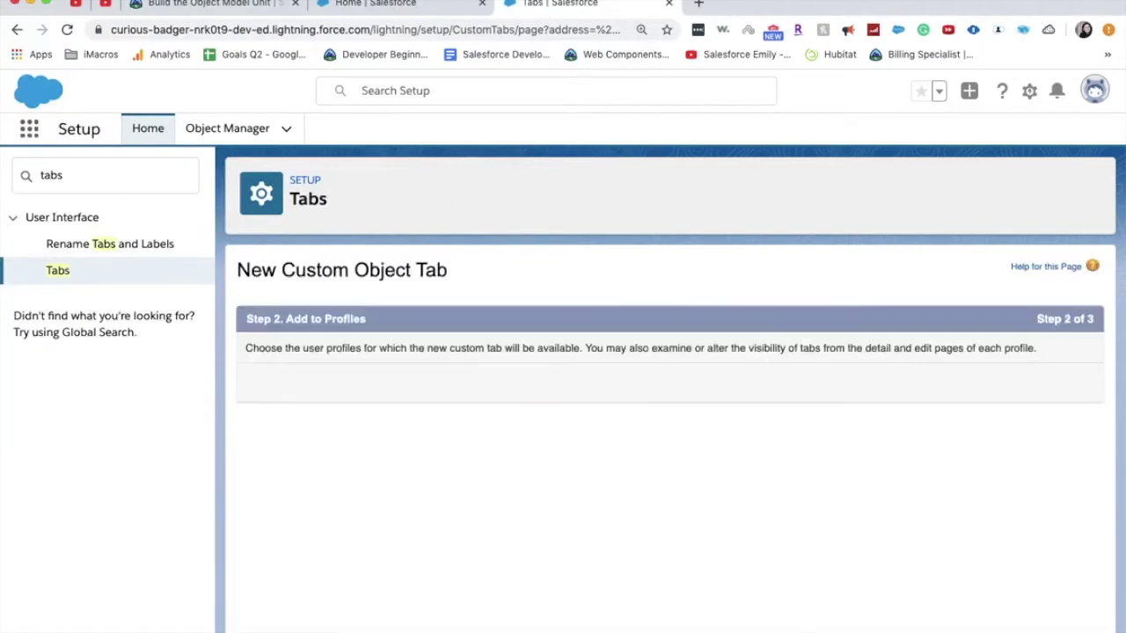
scroll(770, 389, down, 1)
scroll(770, 389, down, 10)
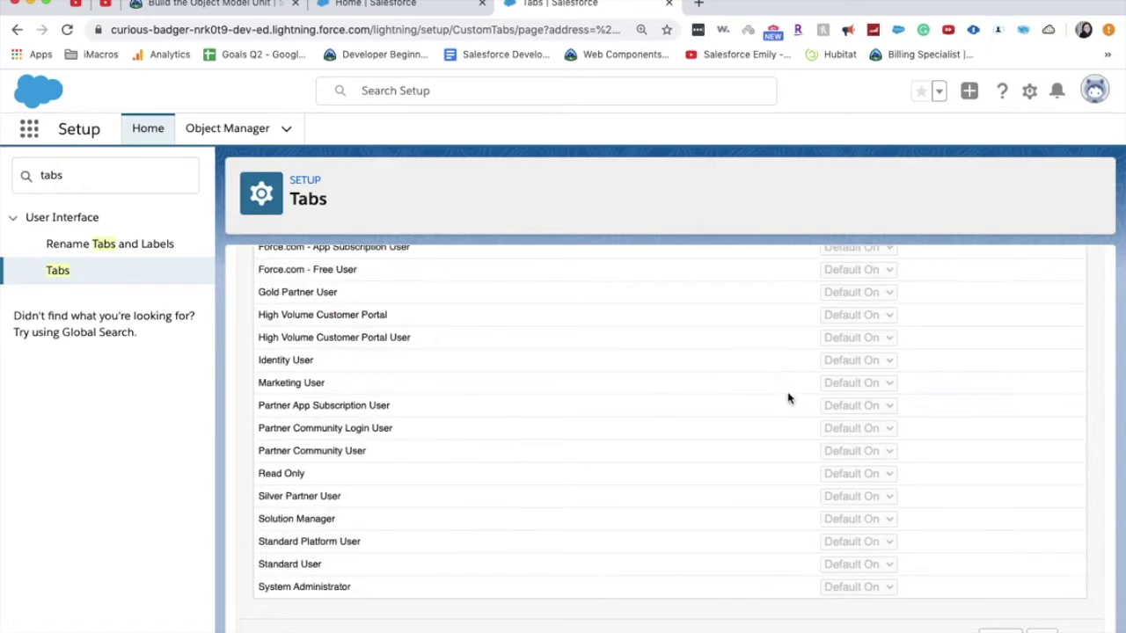
click(1041, 630)
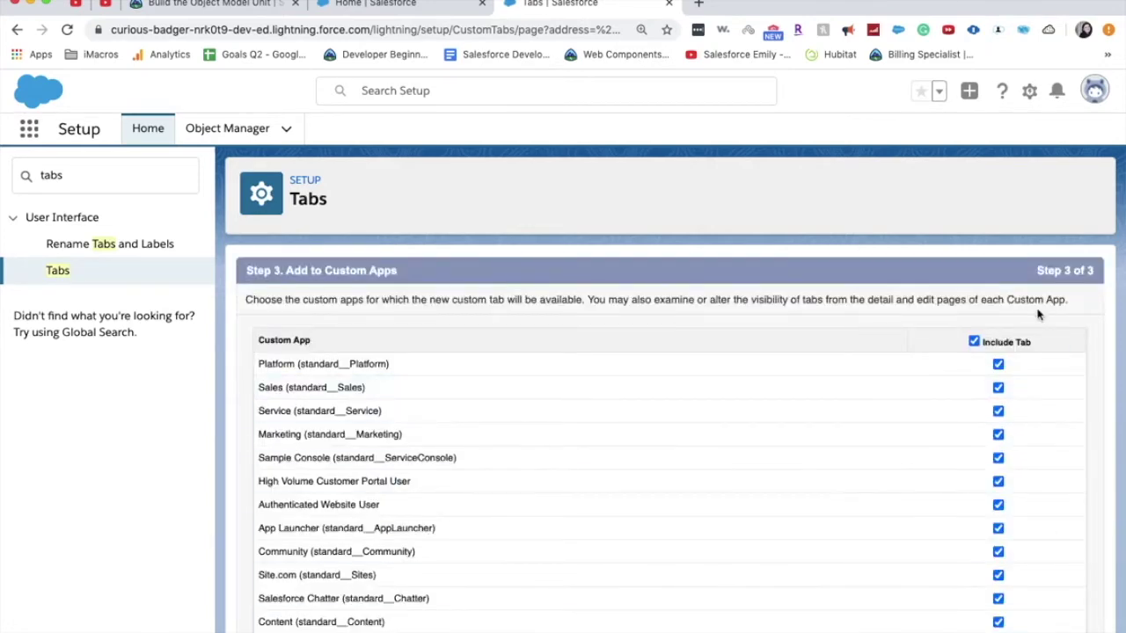
scroll(1038, 314, down, 5)
click(1039, 630)
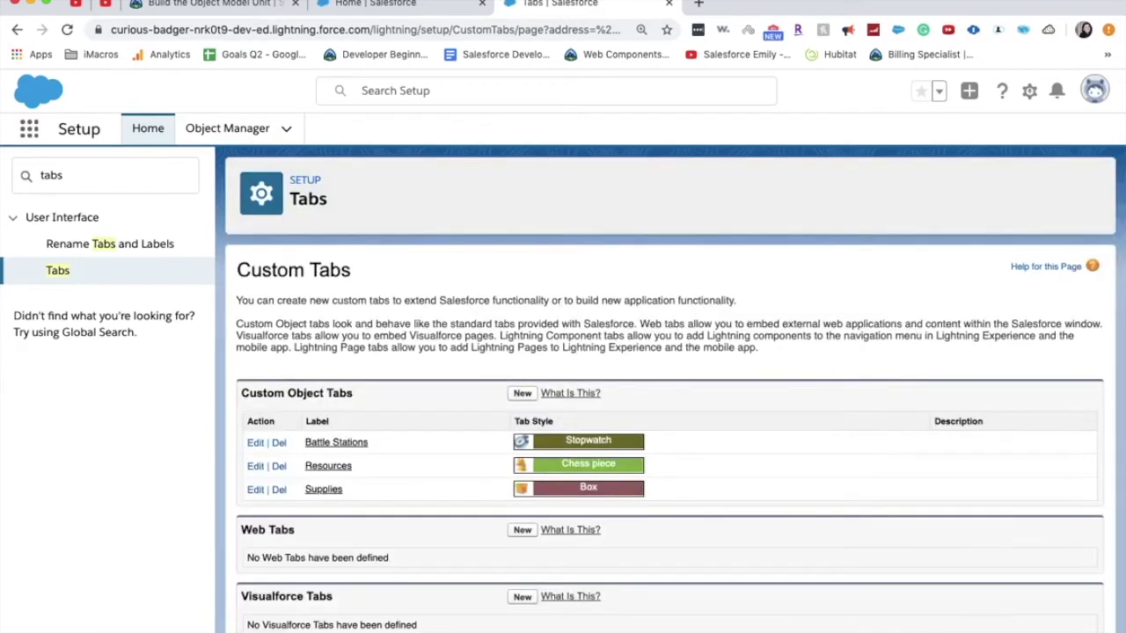
Find the Supply object in the Object Manager by searching for "supp" and open its fields and relationships
click(208, 129)
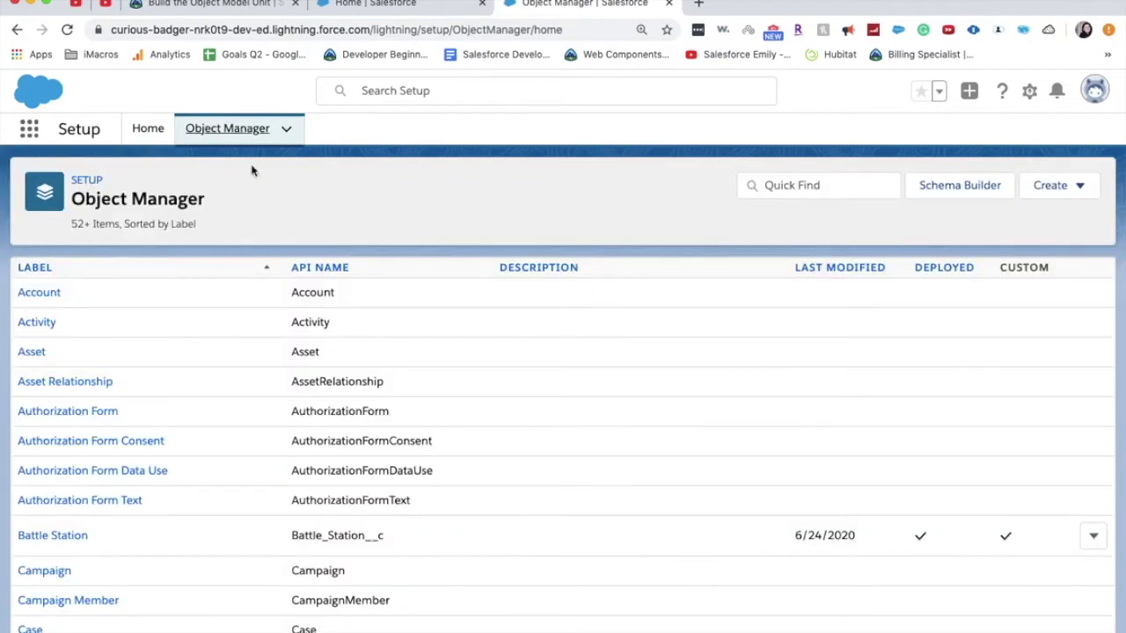
click(828, 194)
text(supp)
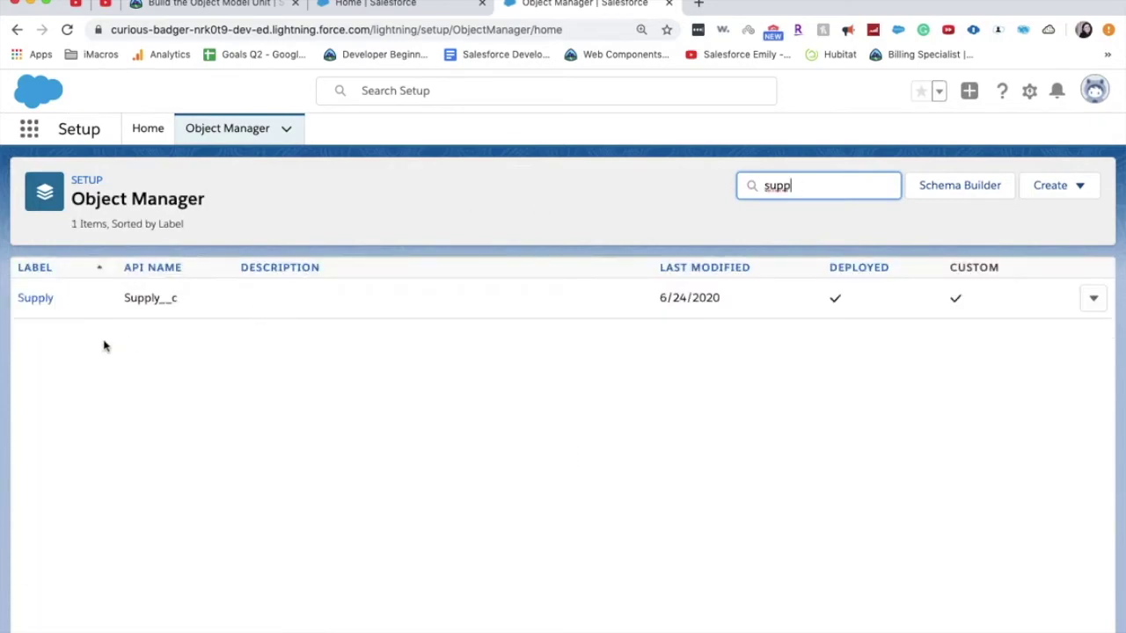
click(40, 299)
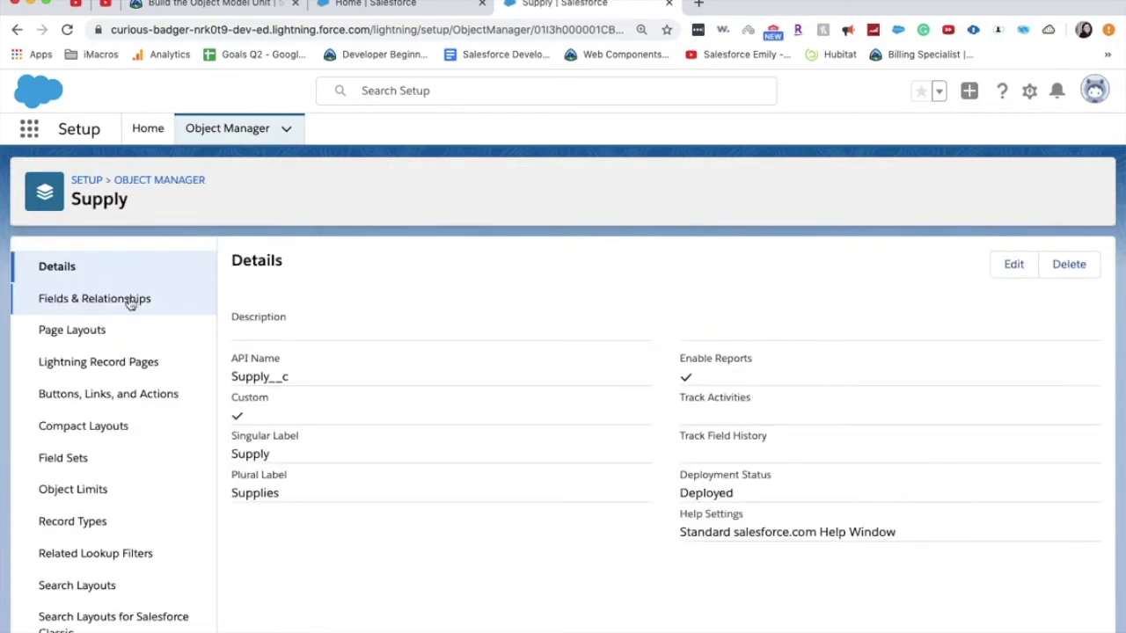
click(130, 301)
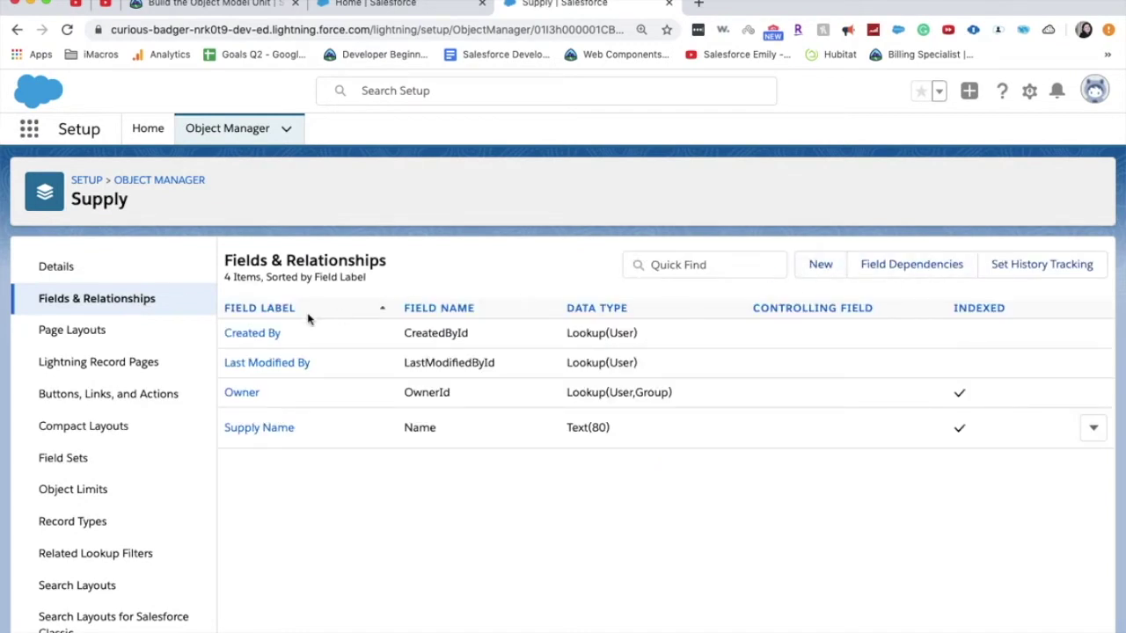
Start a new custom field on the Supply object with the Number data type
click(824, 268)
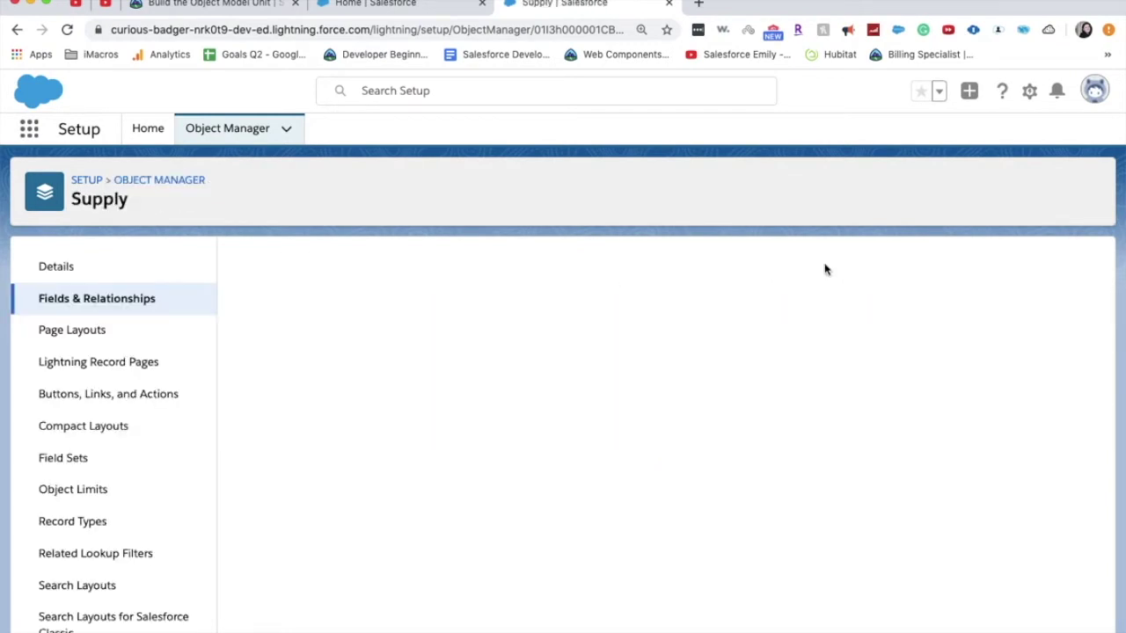
scroll(390, 533, down, 10)
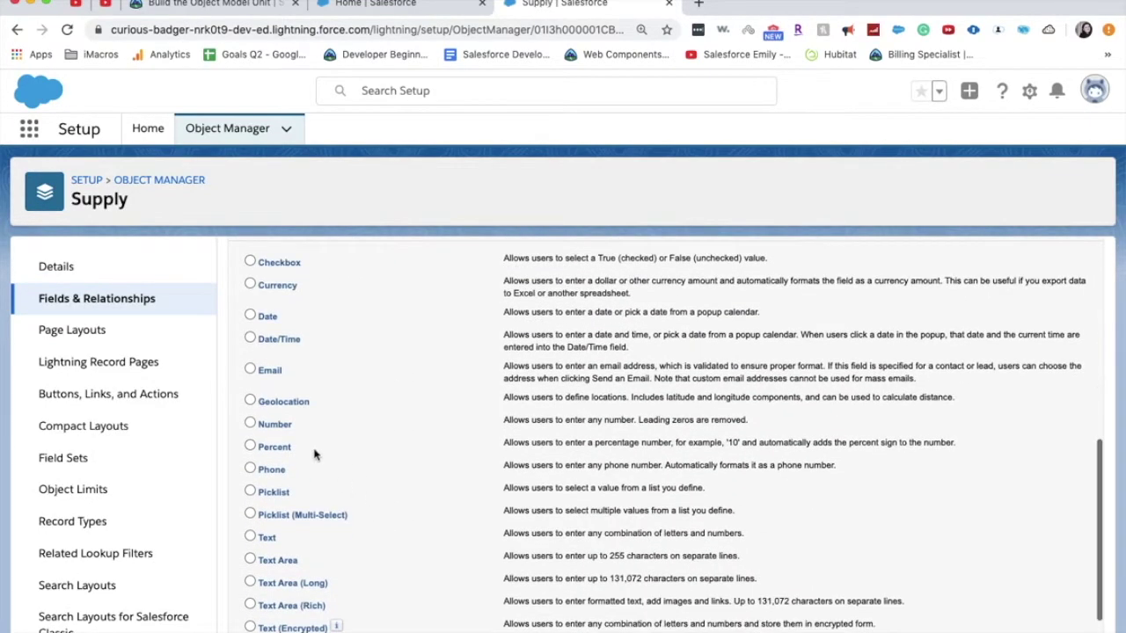
scroll(286, 429, up, 10)
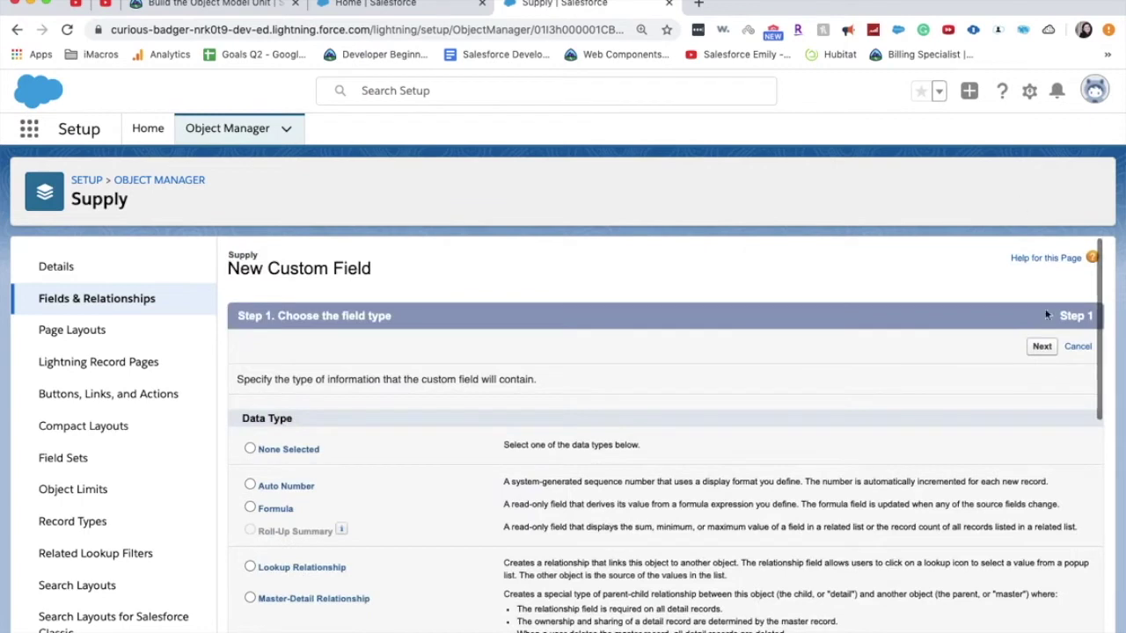
click(1043, 348)
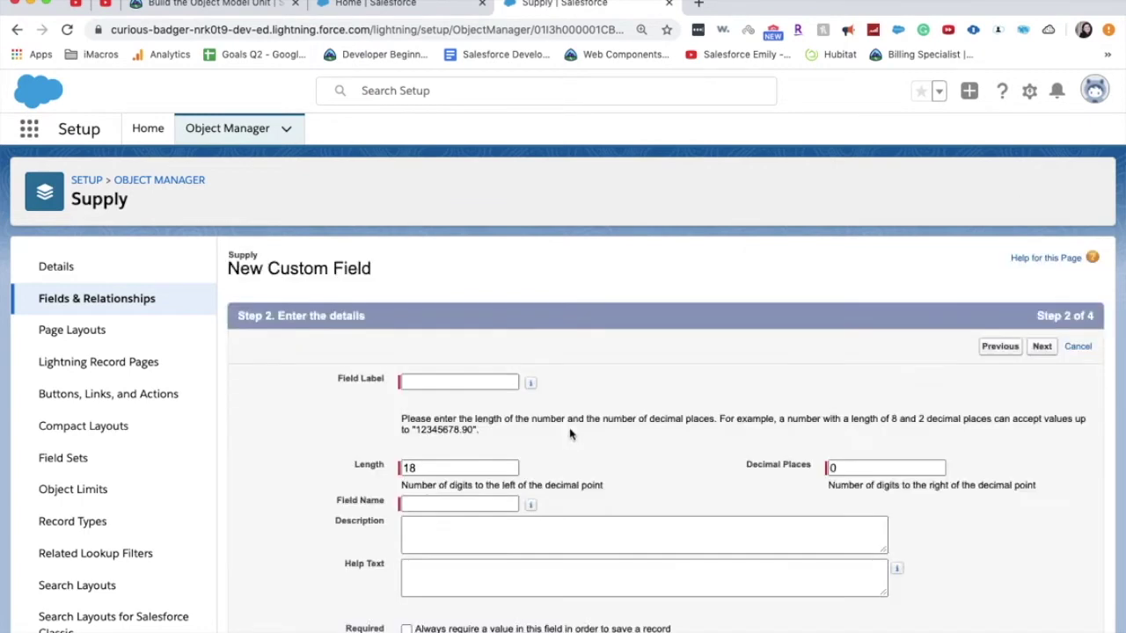
Label the new number field Quantity and always require a value in it
text(Quan)
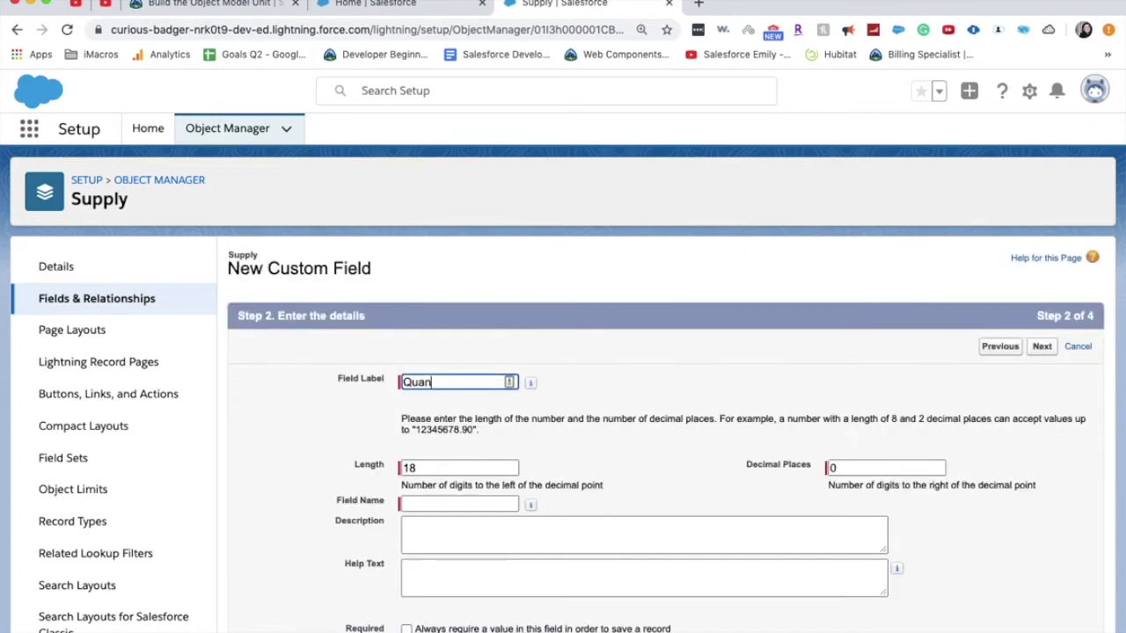
text(tity)
key(Tab)
key(Tab)
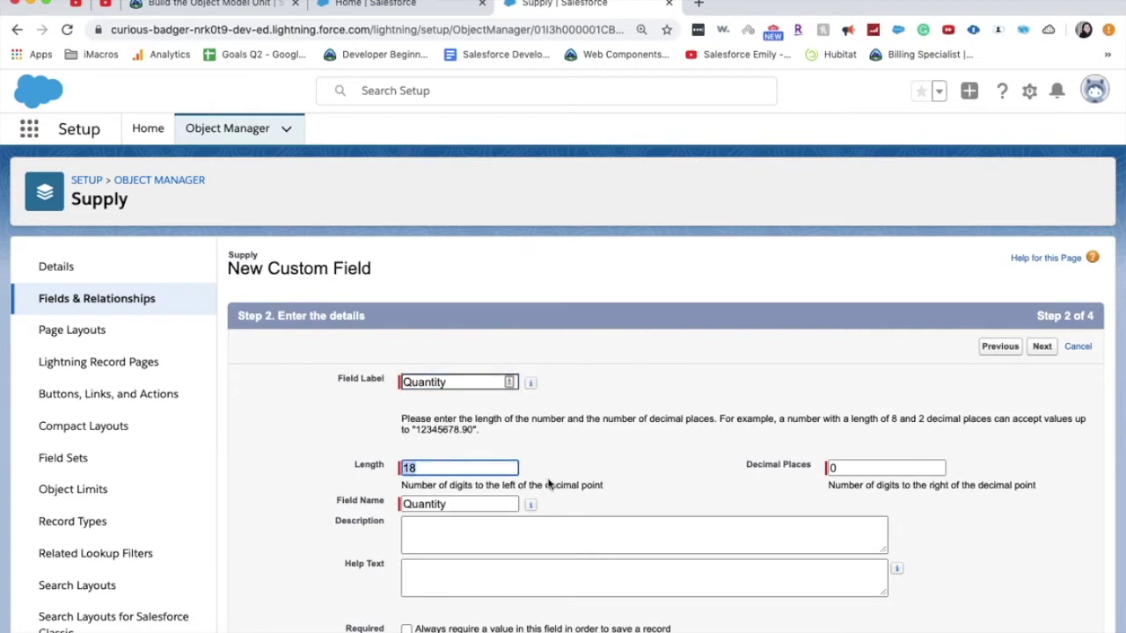
scroll(505, 486, down, 2)
click(483, 565)
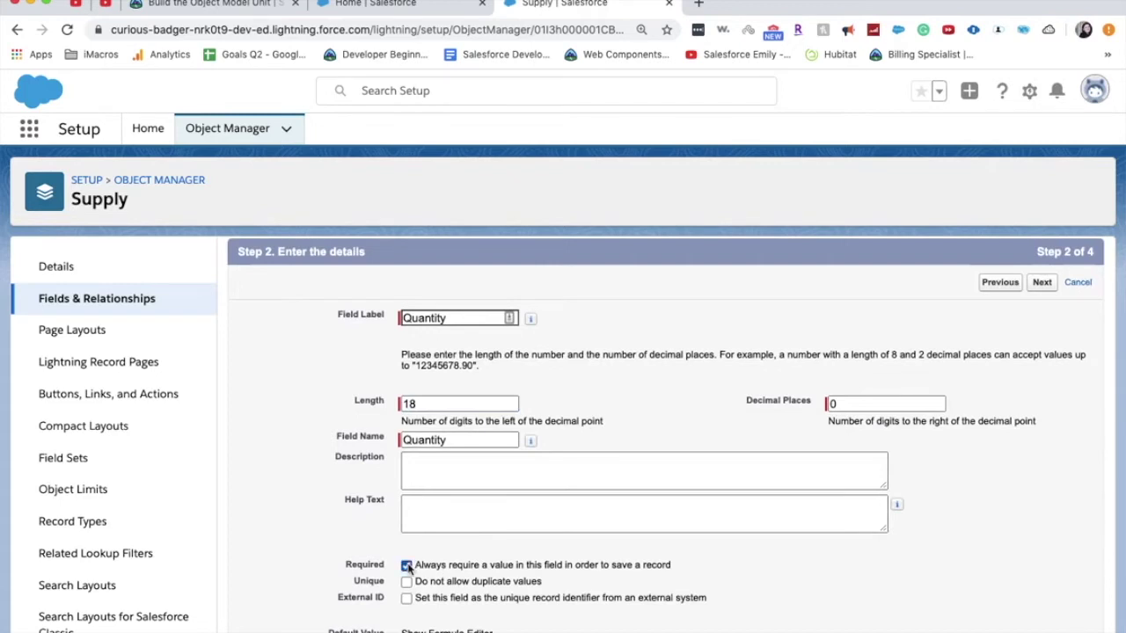
Set the Quantity field's default value to 2, then save it with the default security and page layout, continuing to another new field
scroll(407, 569, down, 1)
scroll(768, 528, down, 4)
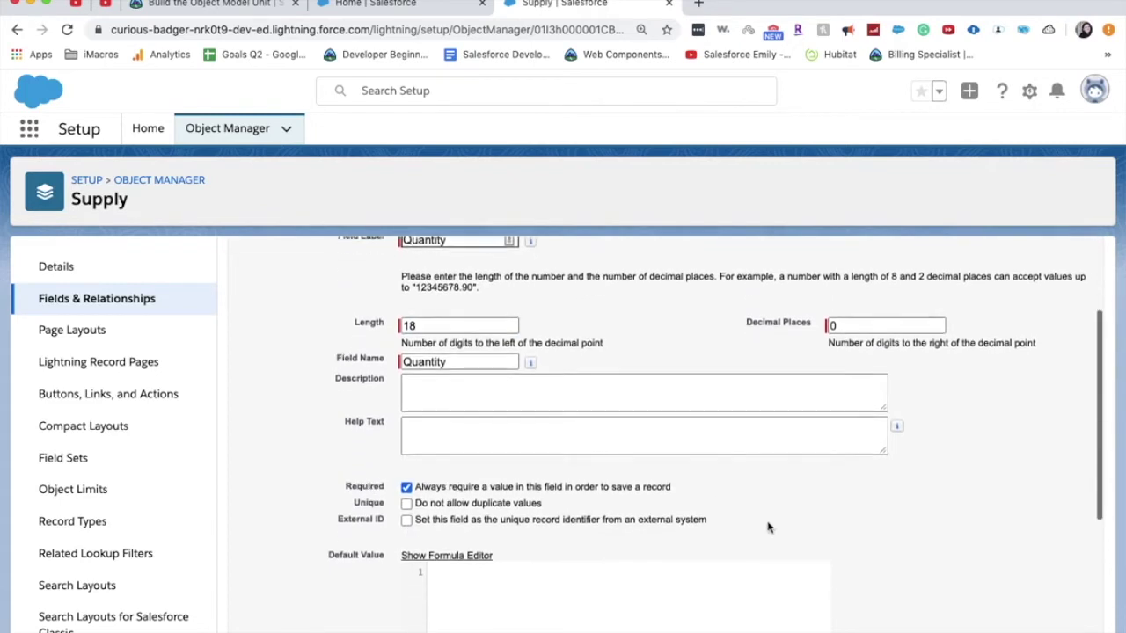
scroll(768, 527, down, 2)
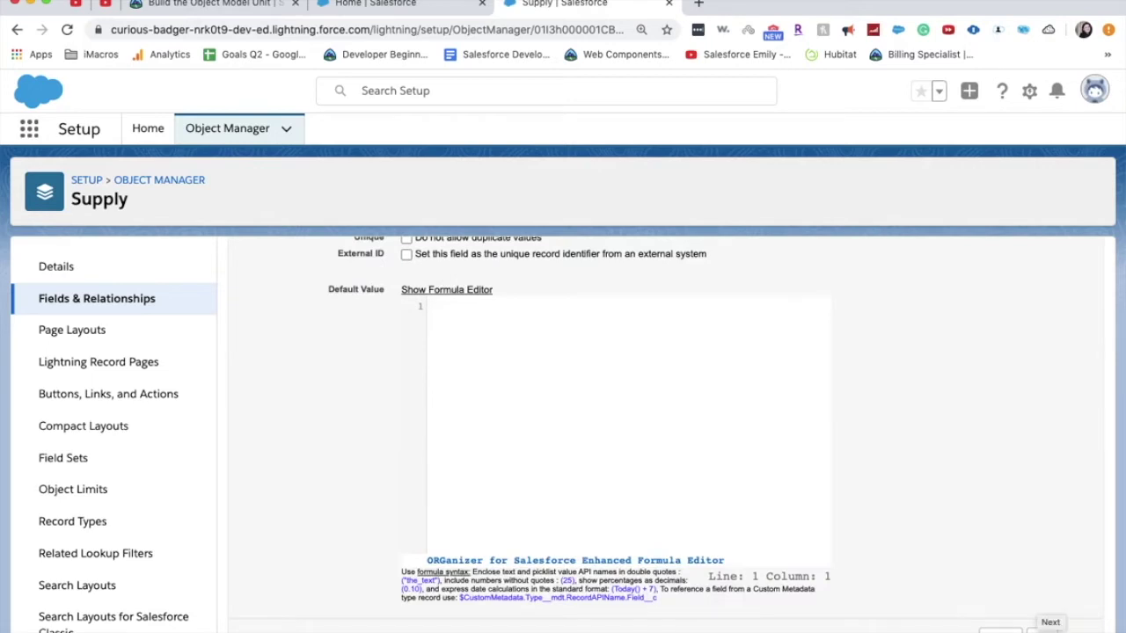
click(1042, 630)
scroll(1010, 484, up, 5)
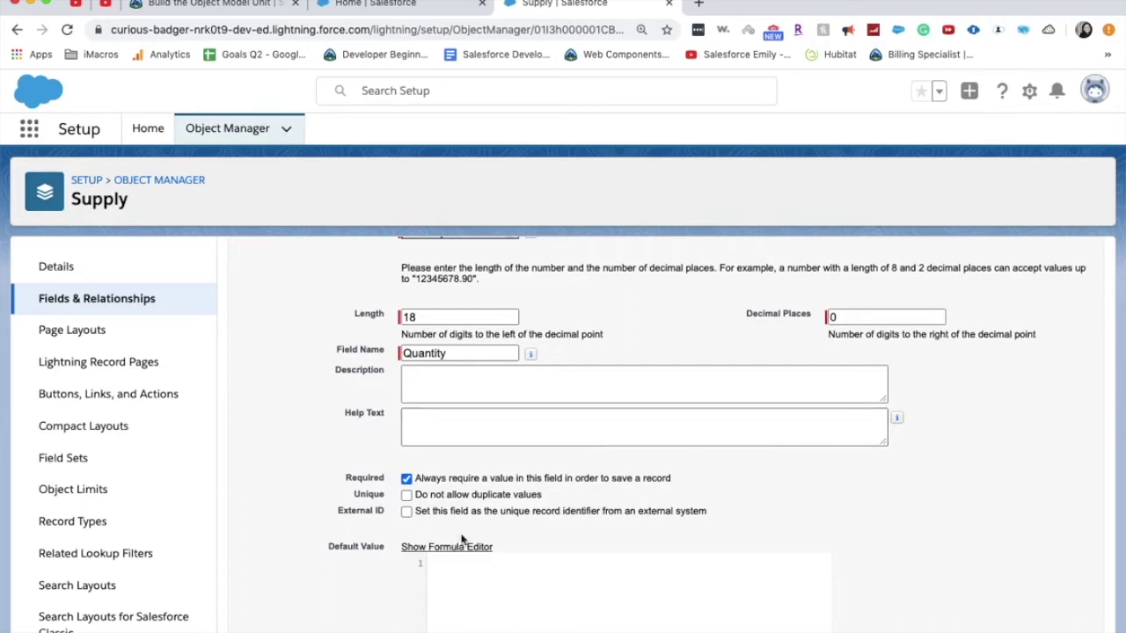
click(428, 559)
scroll(494, 584, down, 1)
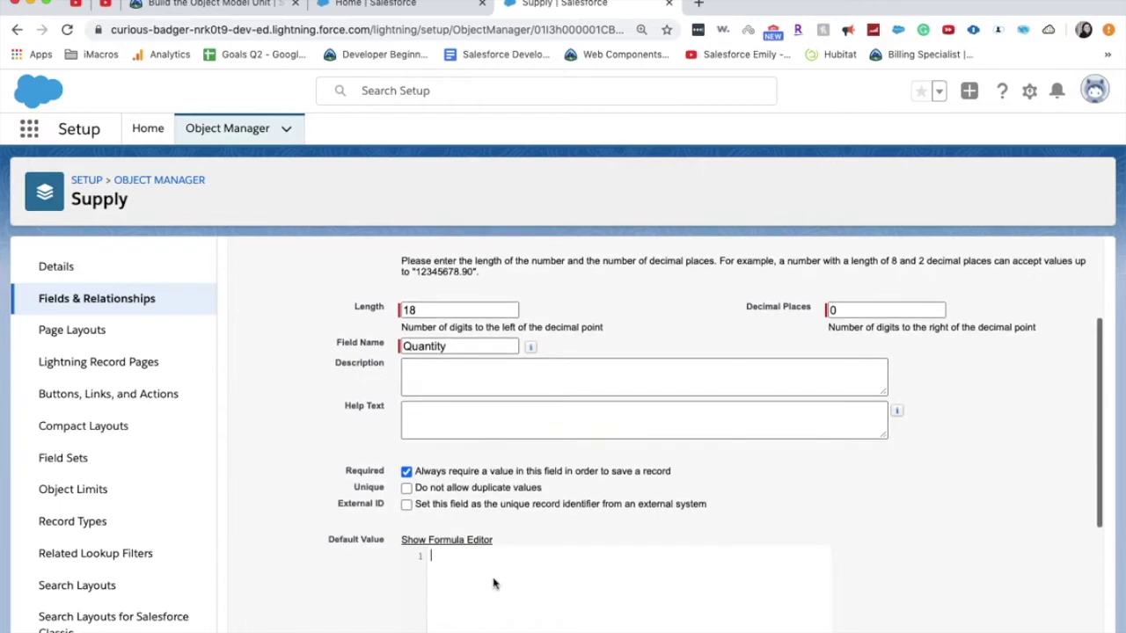
scroll(494, 583, down, 1)
text(2)
scroll(494, 583, down, 1)
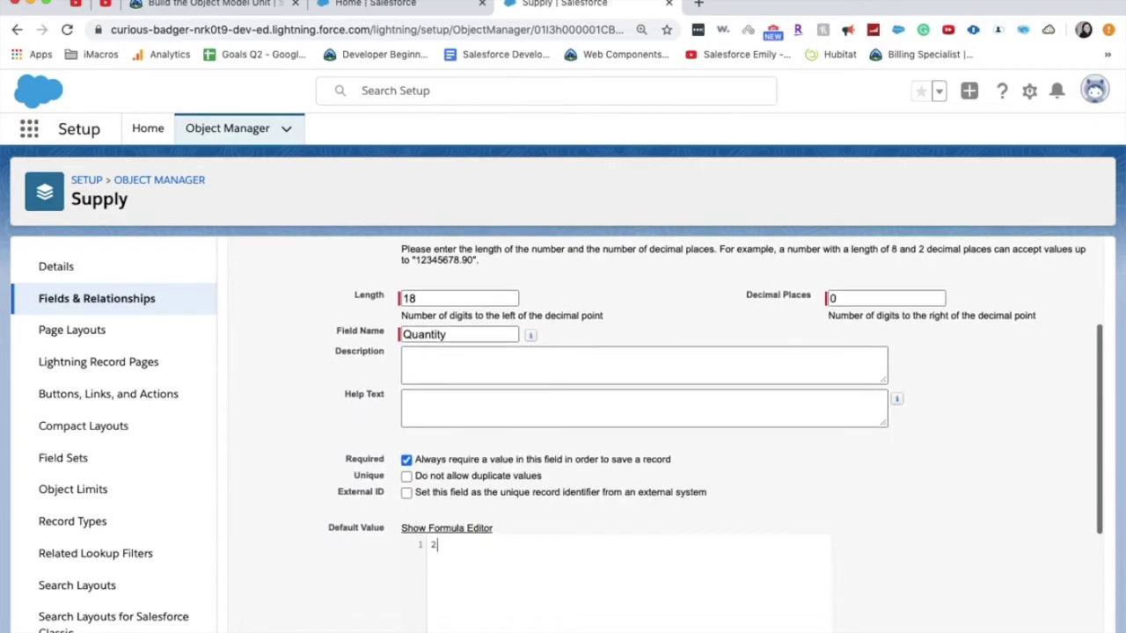
scroll(935, 478, down, 5)
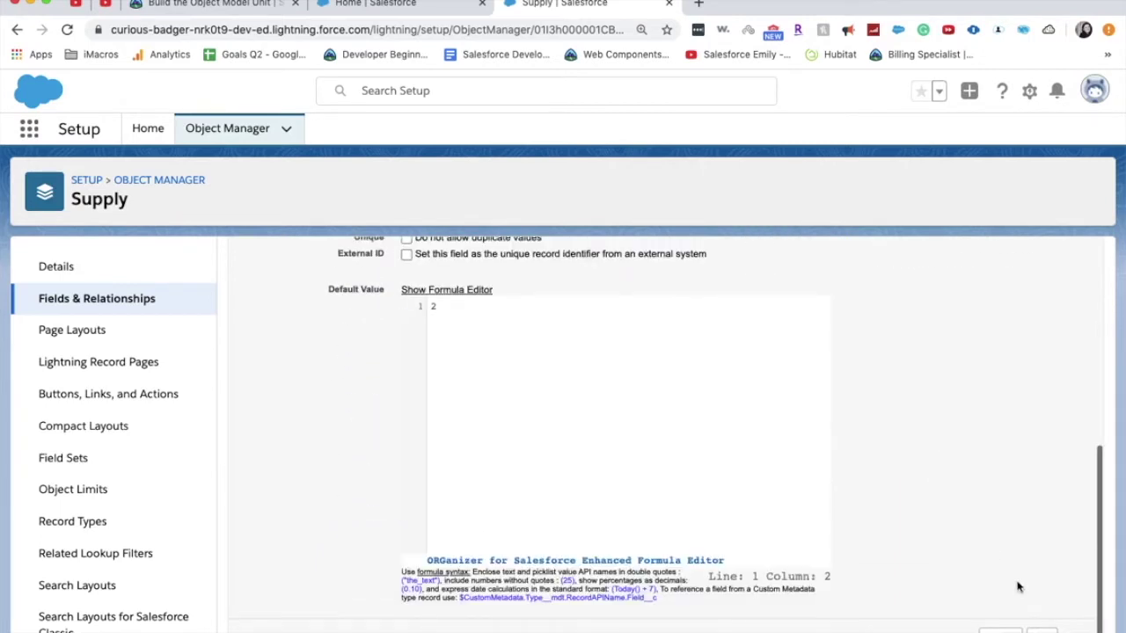
click(1041, 630)
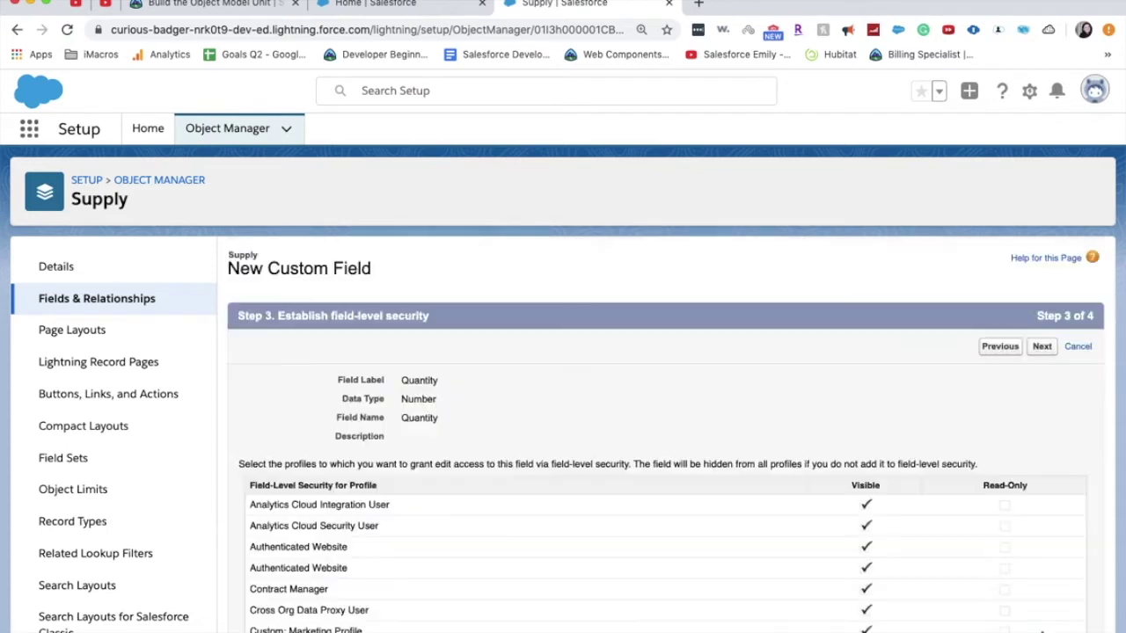
click(1051, 352)
click(992, 348)
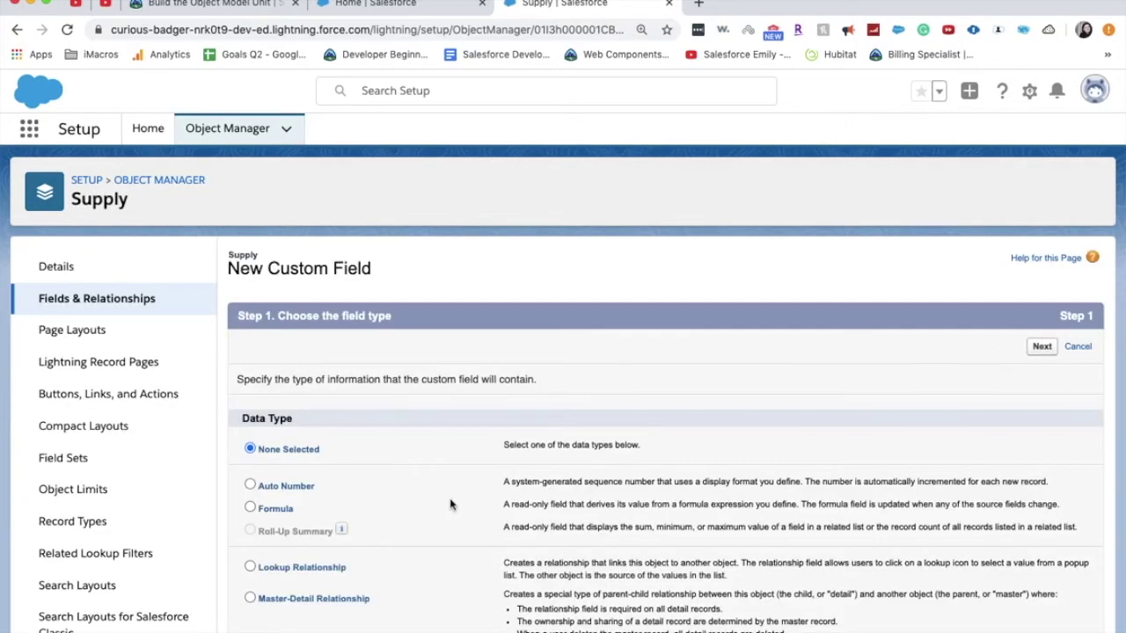
Choose Currency as the data type for the next Supply field and proceed to its details
scroll(479, 606, down, 4)
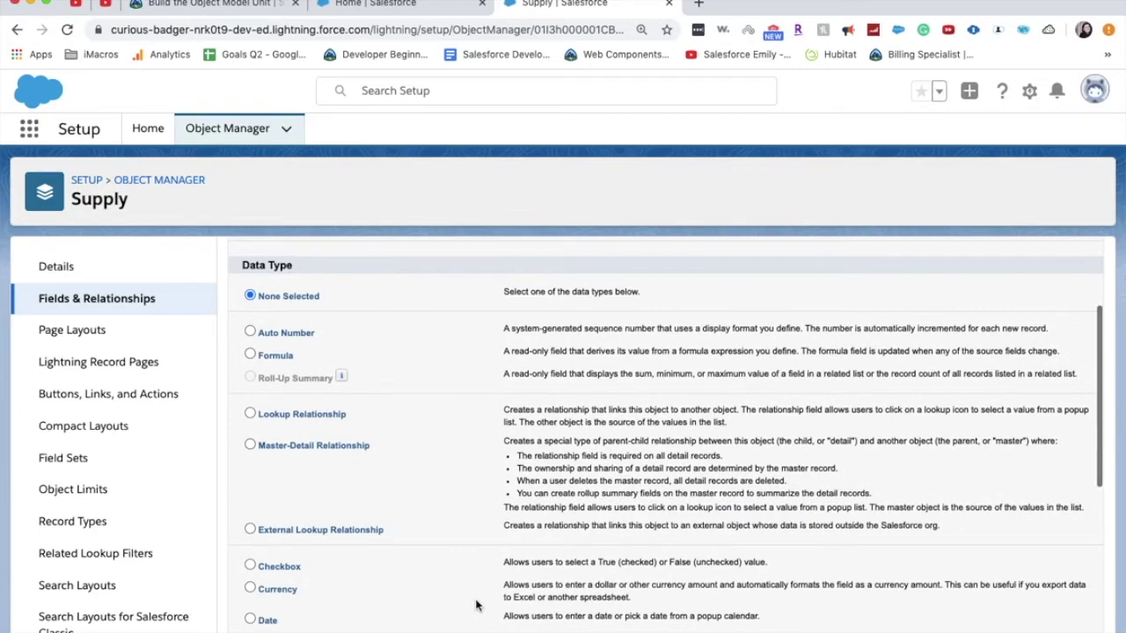
scroll(666, 435, down, 5)
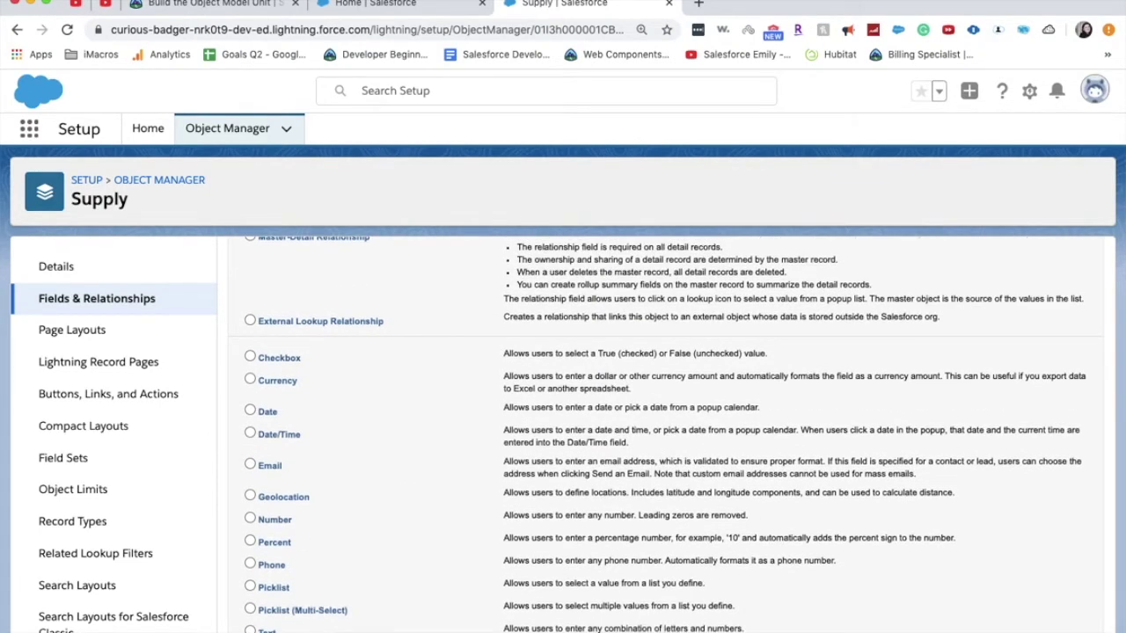
click(295, 386)
scroll(764, 374, up, 8)
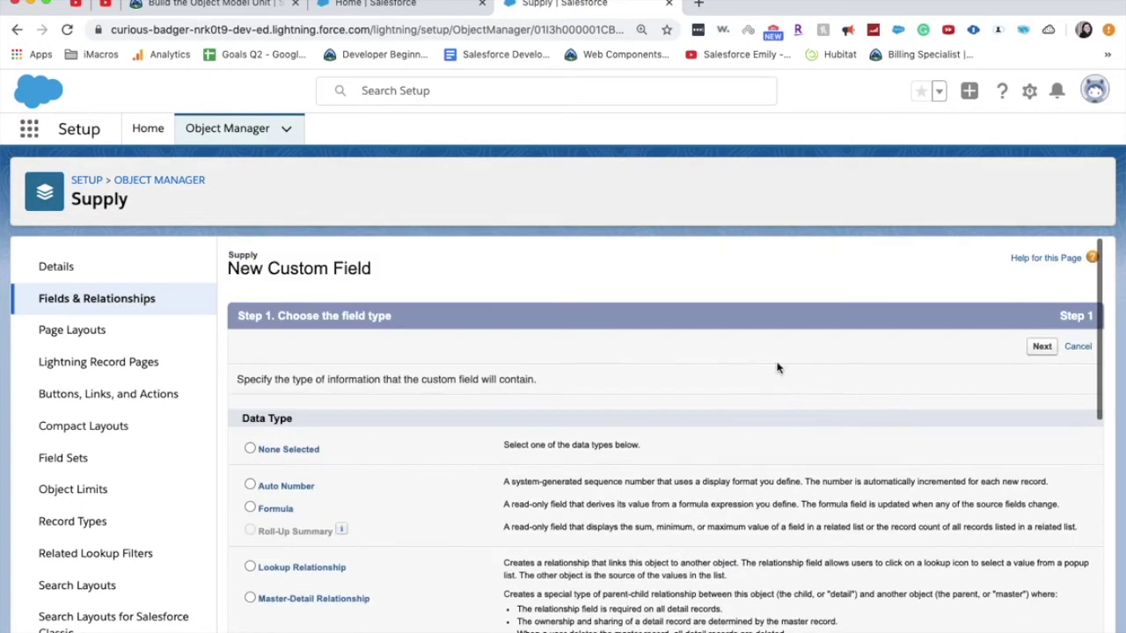
click(1043, 347)
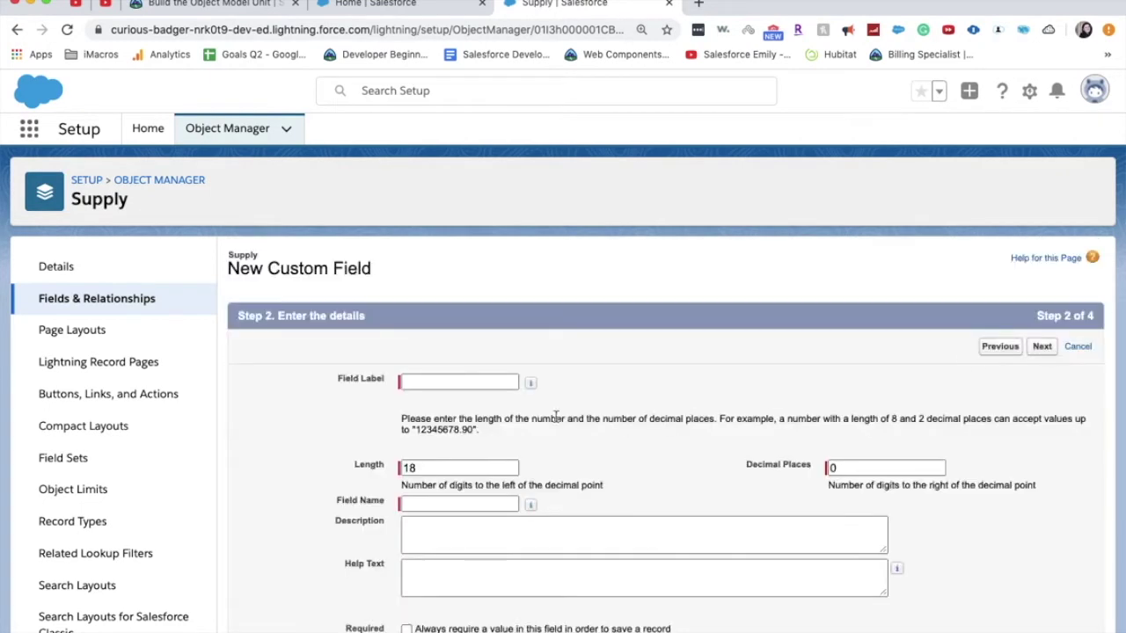
Label the currency field Unit Cost with length 16 and 2 decimal places, and always require a value
click(449, 384)
text(Unity)
key(BackSpace)
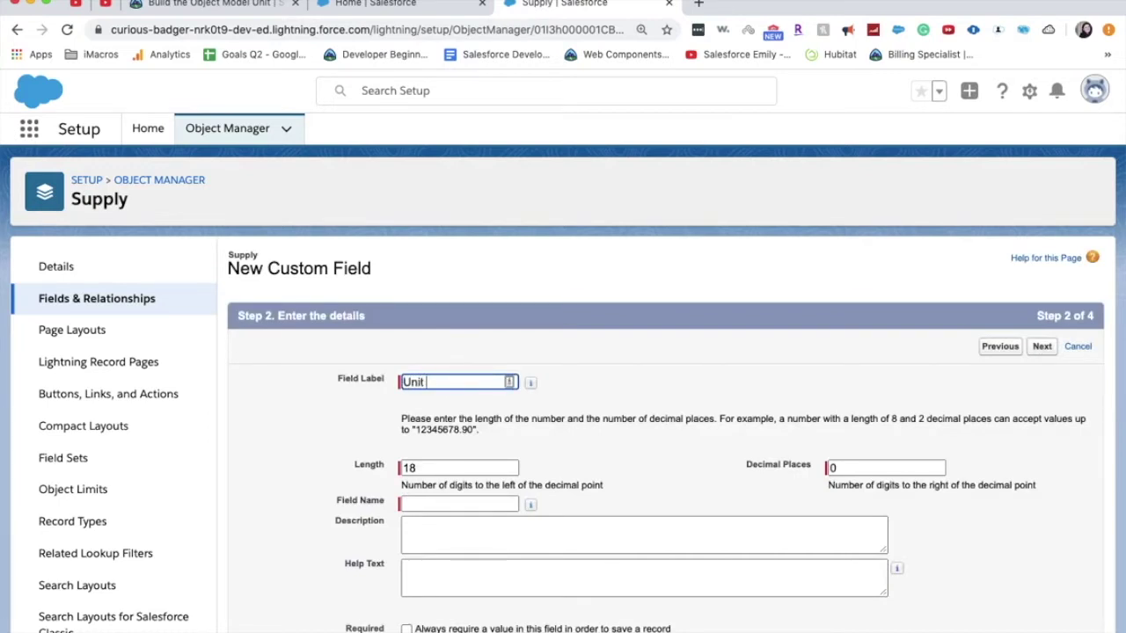
key(Tab)
key(Tab)
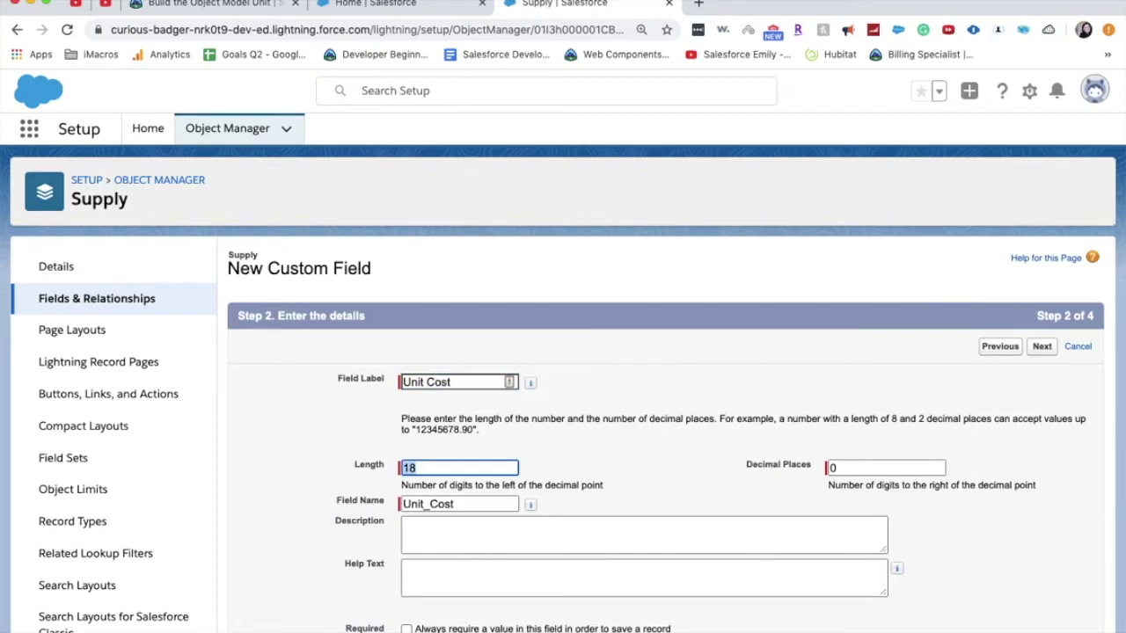
text(16)
key(Tab)
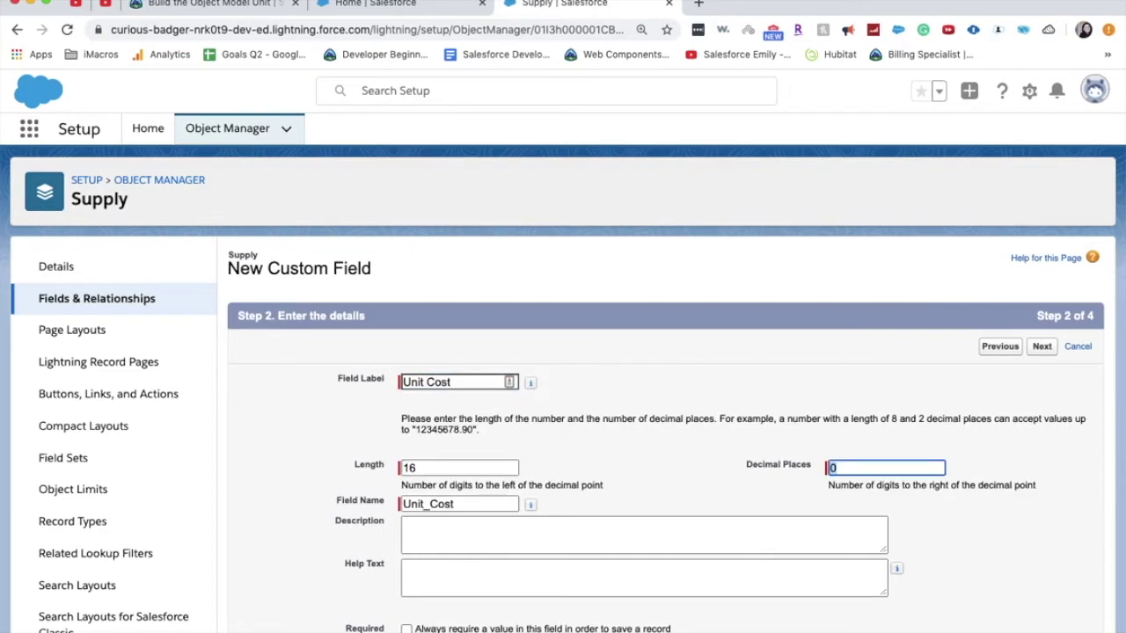
key(Tab)
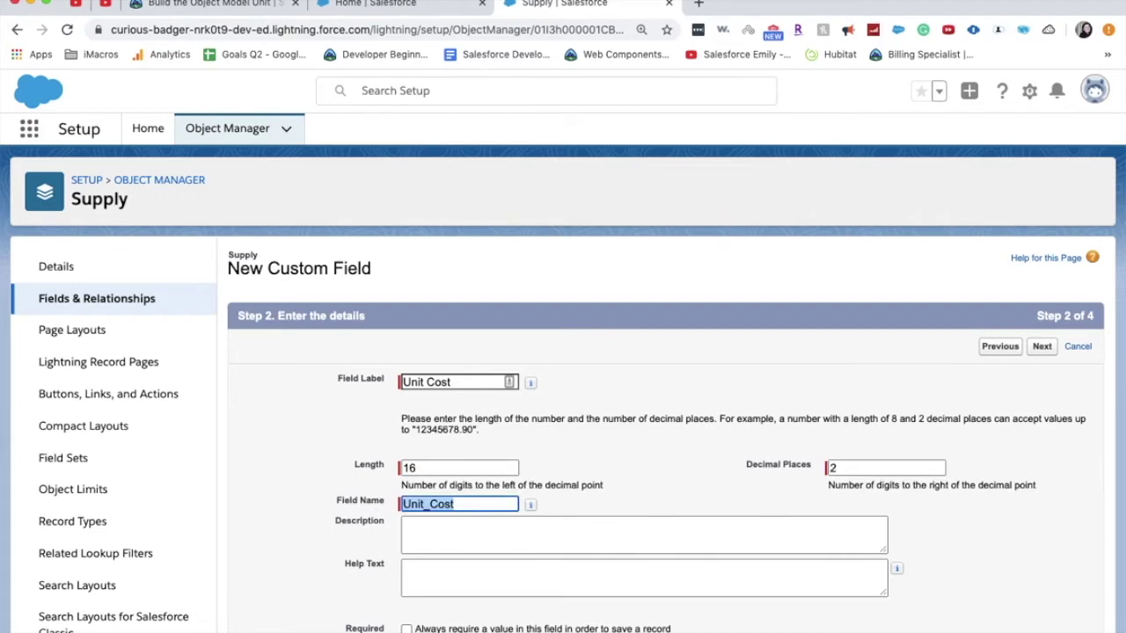
key(Tab)
scroll(417, 463, down, 3)
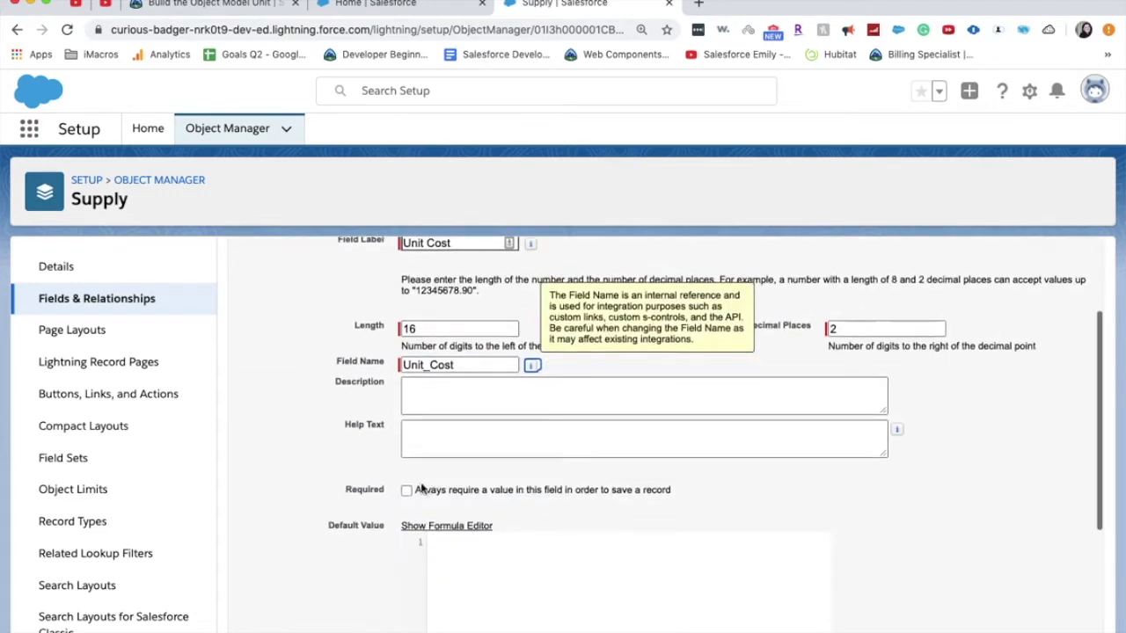
click(408, 491)
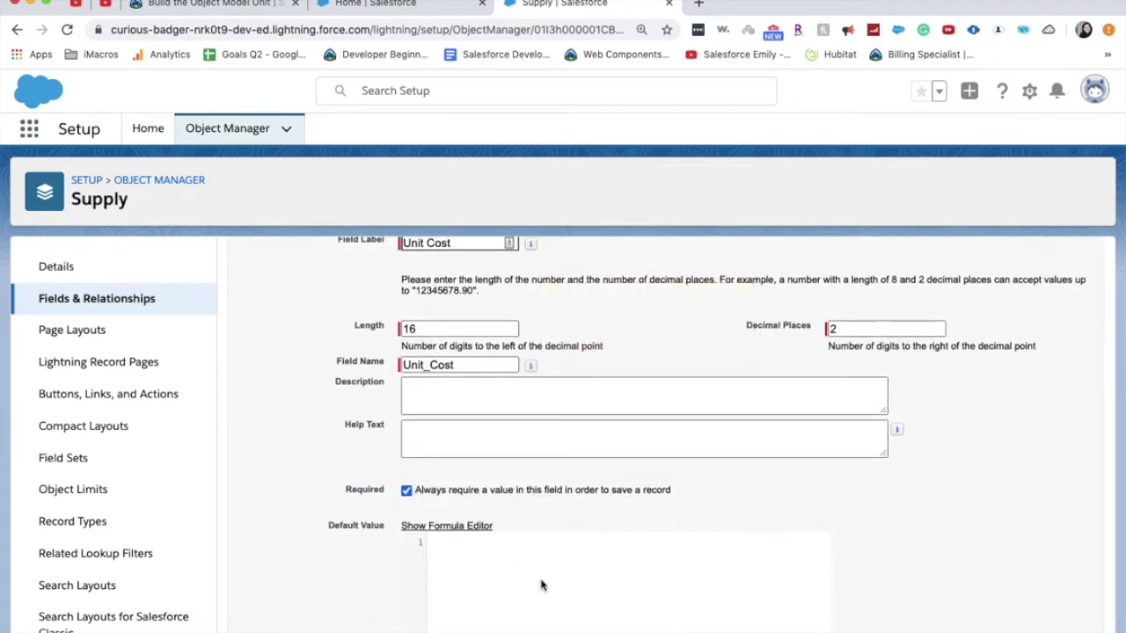
Save the Unit Cost field with the default field-level security and Supply Layout, continuing to another new field
scroll(541, 585, down, 5)
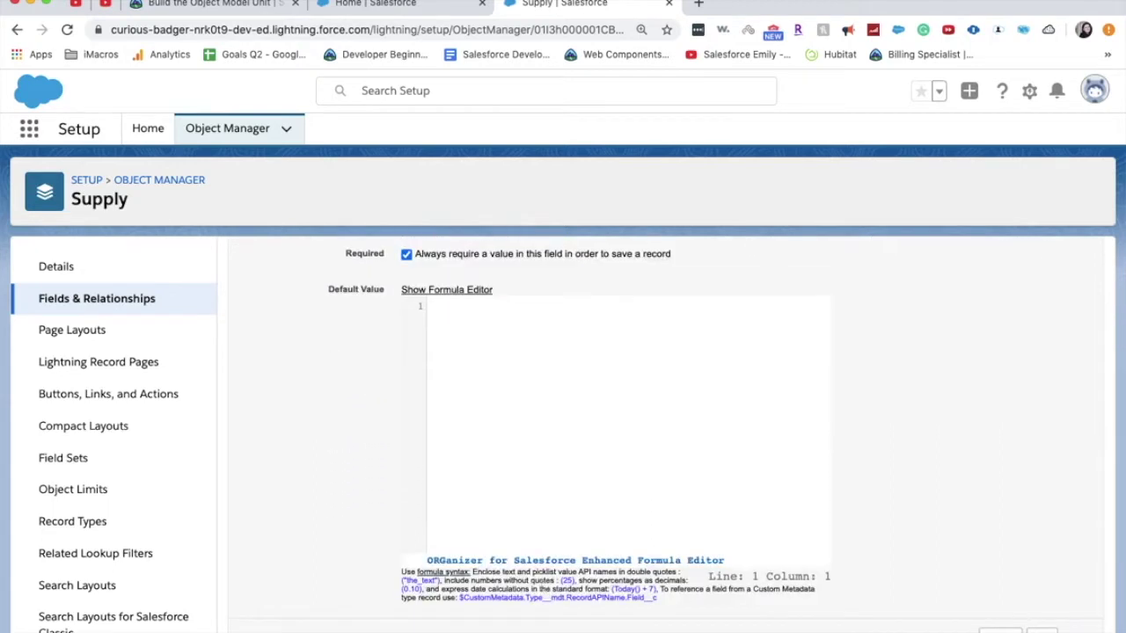
click(1042, 630)
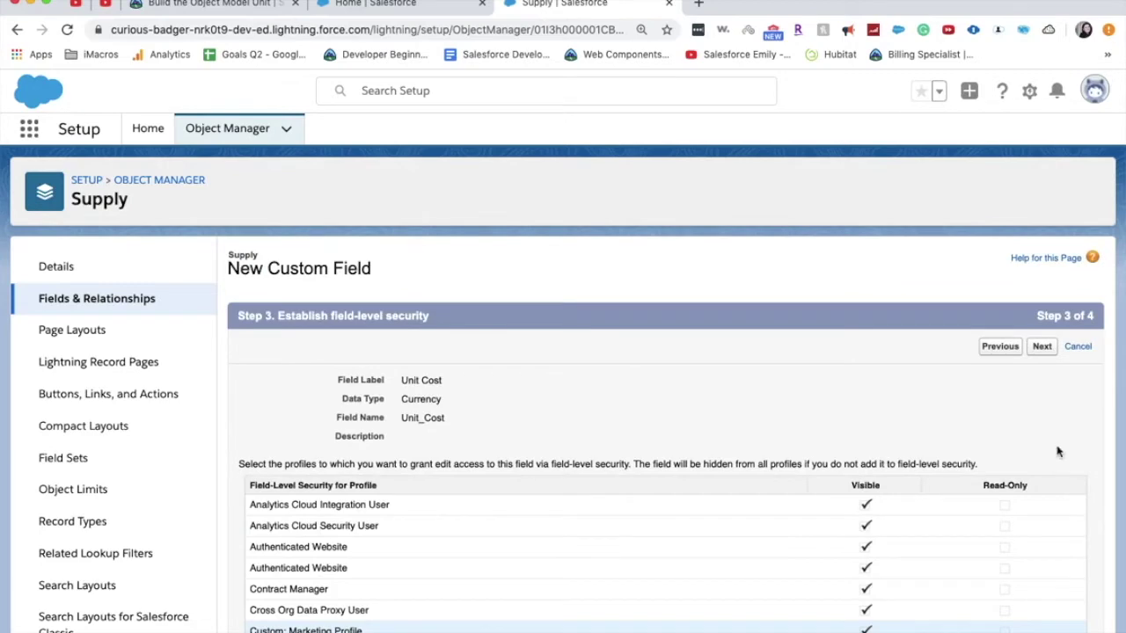
click(1040, 350)
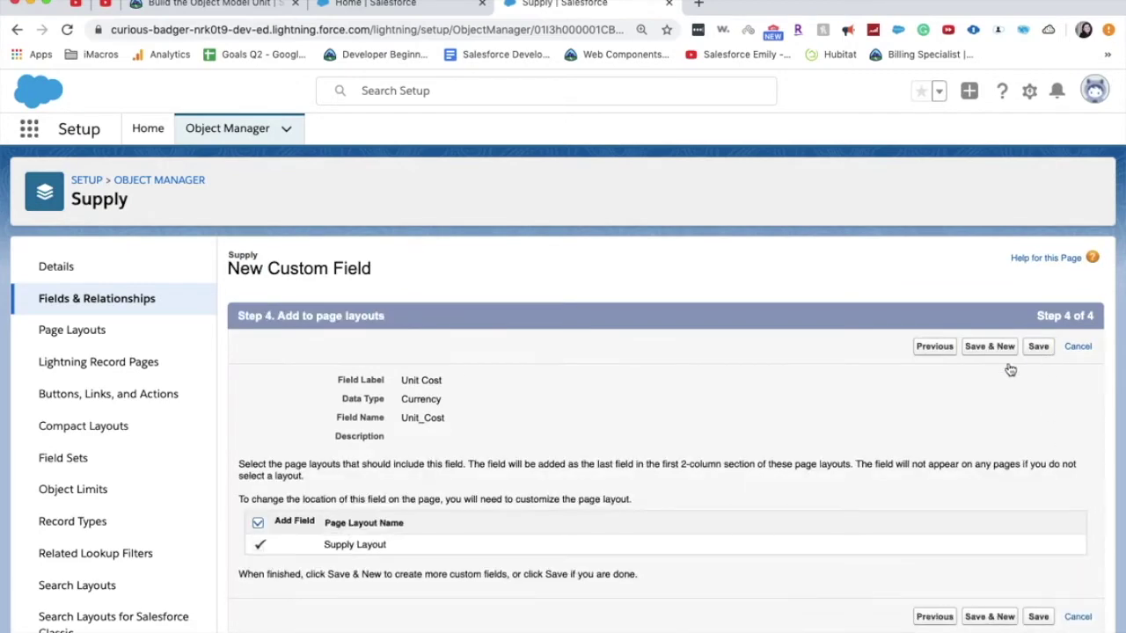
click(986, 348)
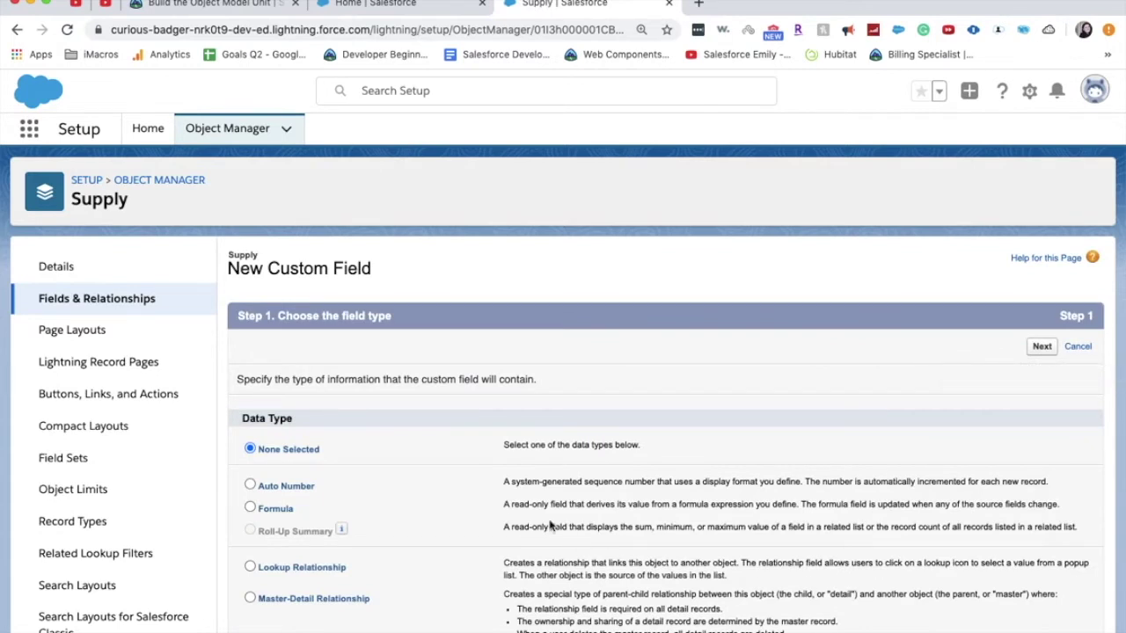
Choose Formula as the data type for the next Supply field and label it Total Cost
click(284, 510)
click(1040, 345)
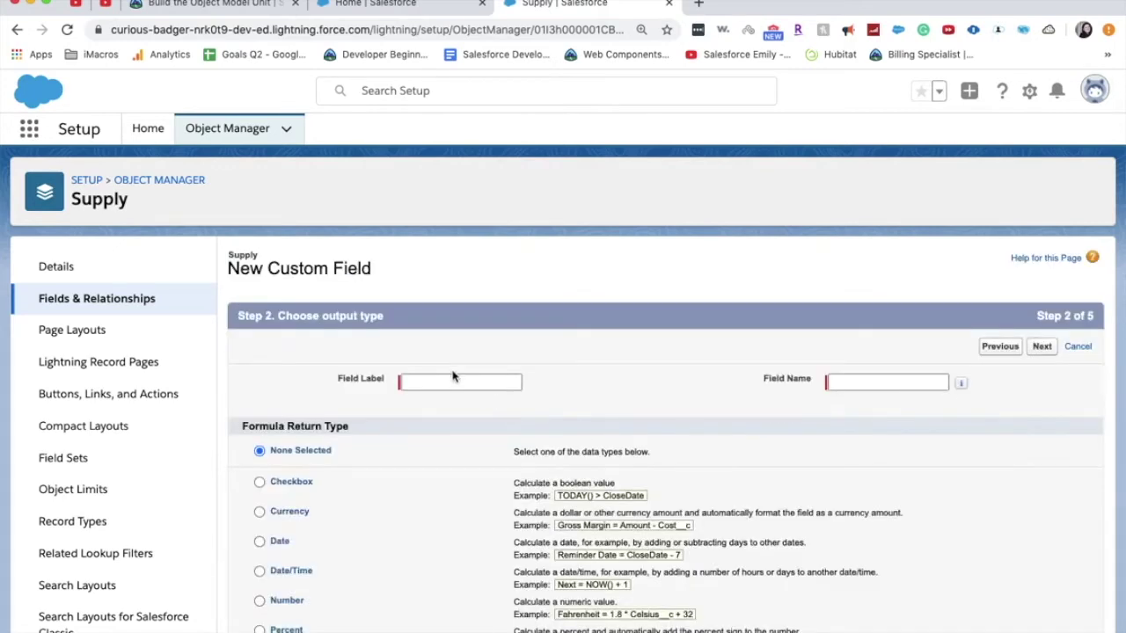
click(438, 380)
text(Total Cost)
key(Tab)
key(Tab)
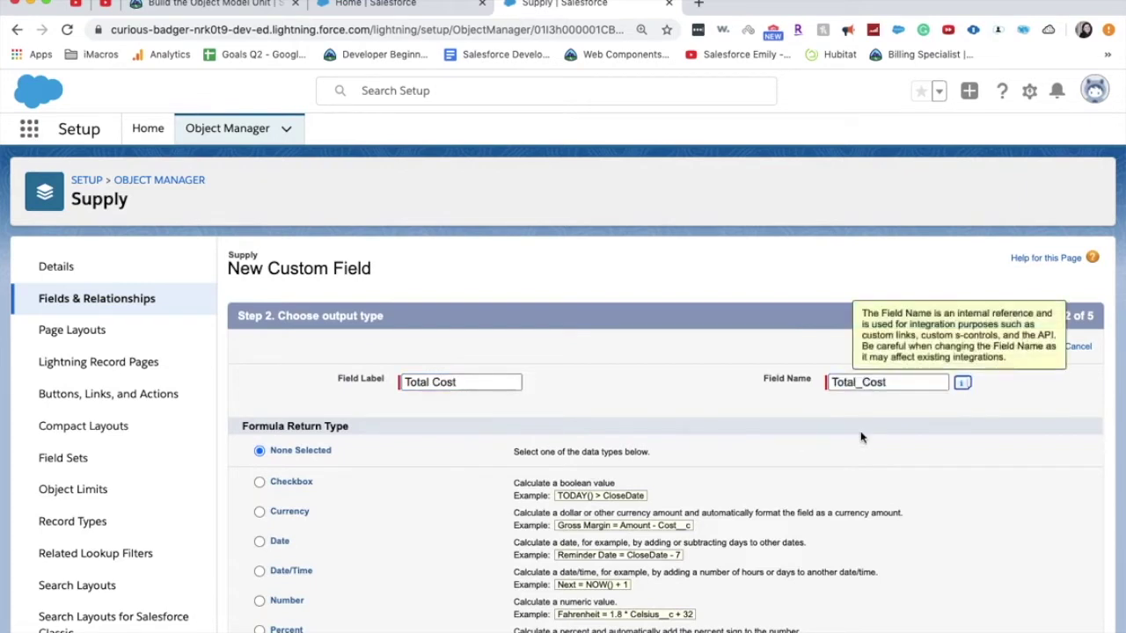
Set the Total Cost formula's return type to Currency with 2 decimal places and proceed to the formula editor
scroll(849, 446, down, 1)
scroll(849, 446, down, 2)
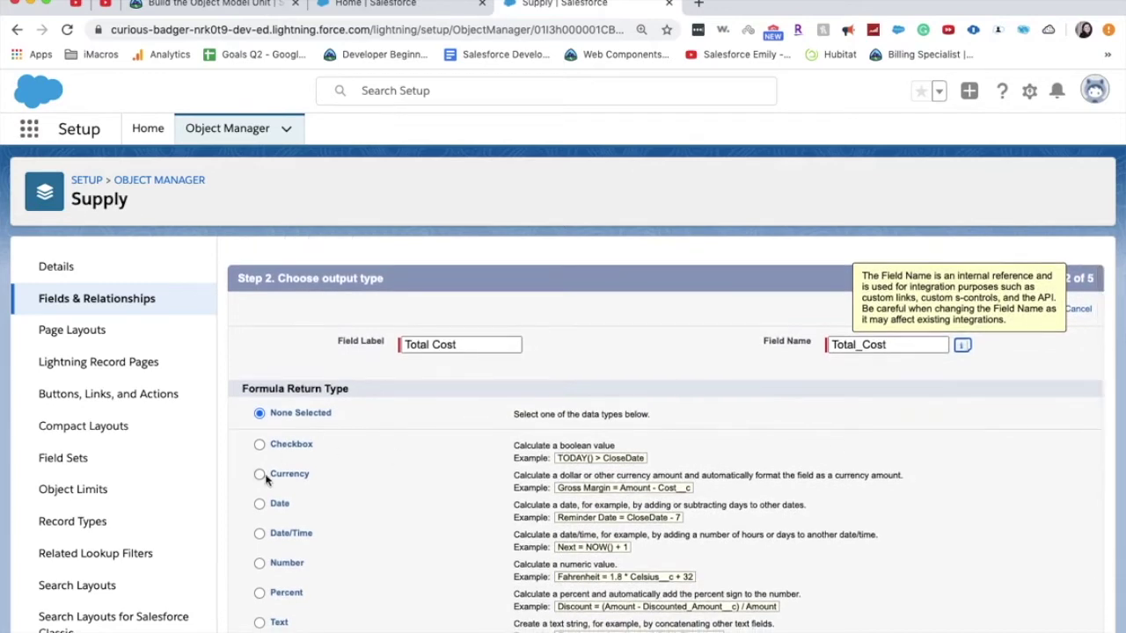
click(262, 476)
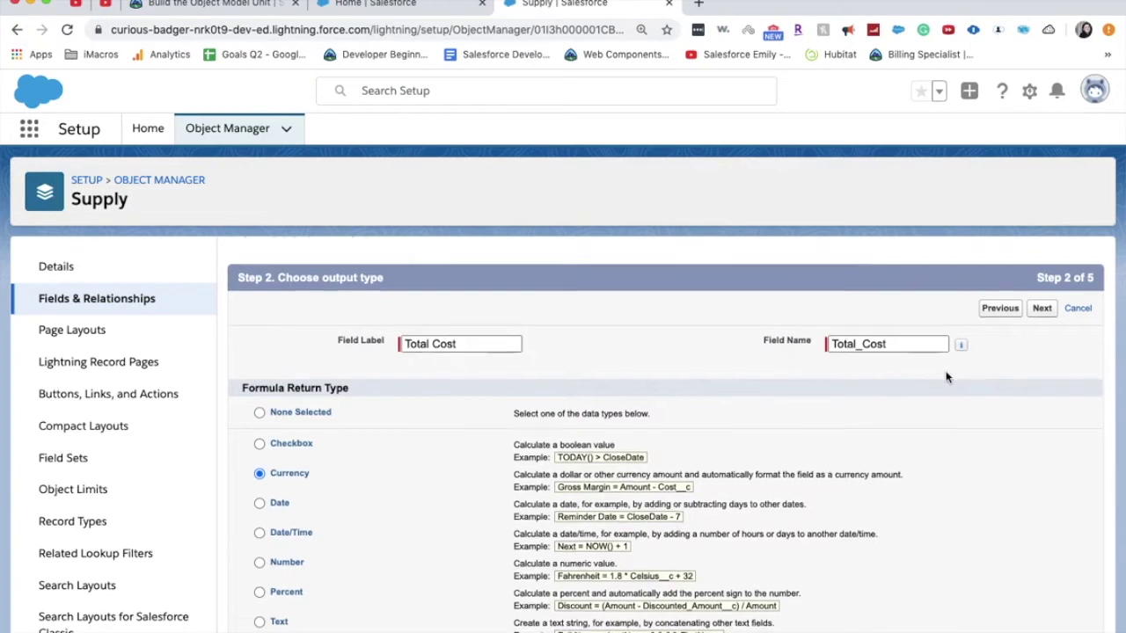
scroll(948, 378, down, 3)
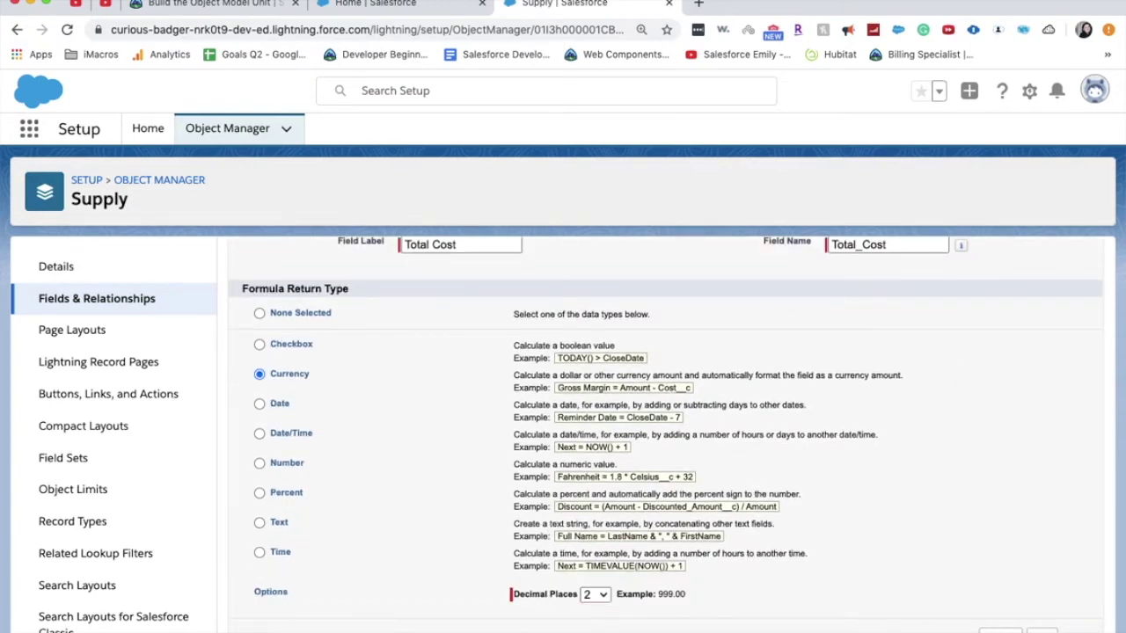
click(1042, 630)
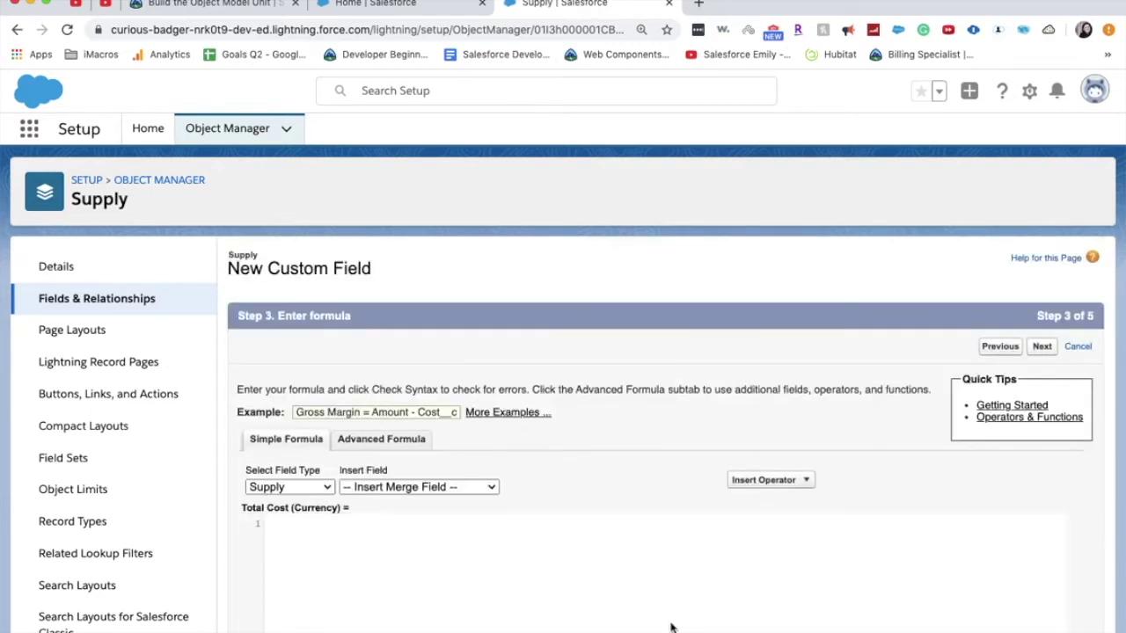
Switch to the Trailhead instructions, examine the Total Cost formula under Supplies Custom Object, and return to the Supply formula editor
scroll(651, 616, down, 1)
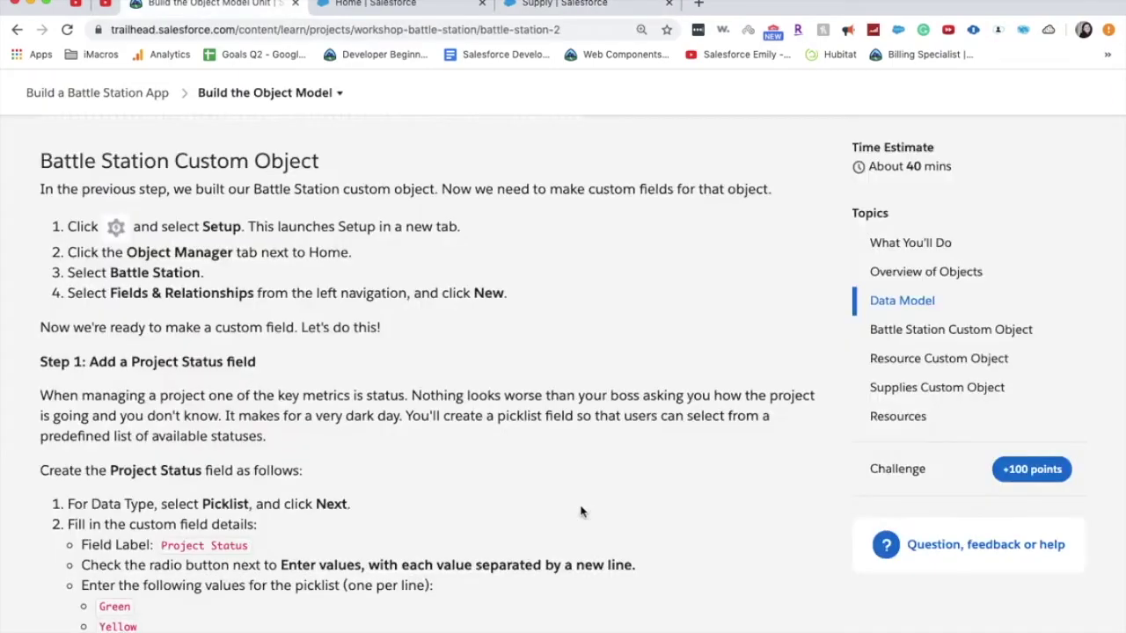
click(924, 389)
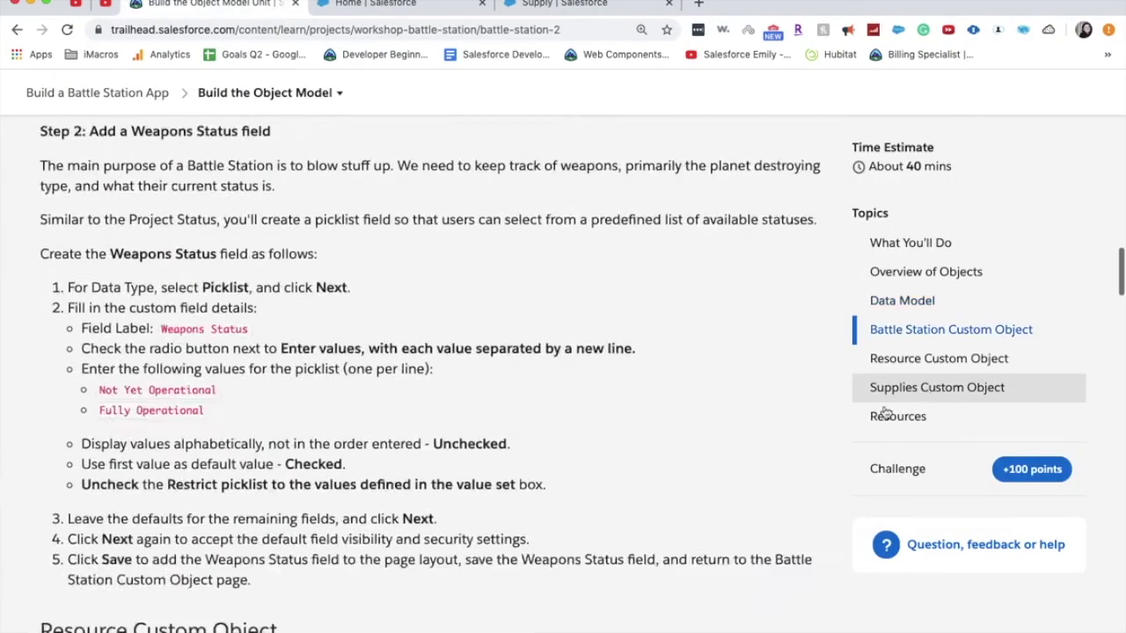
scroll(425, 414, down, 15)
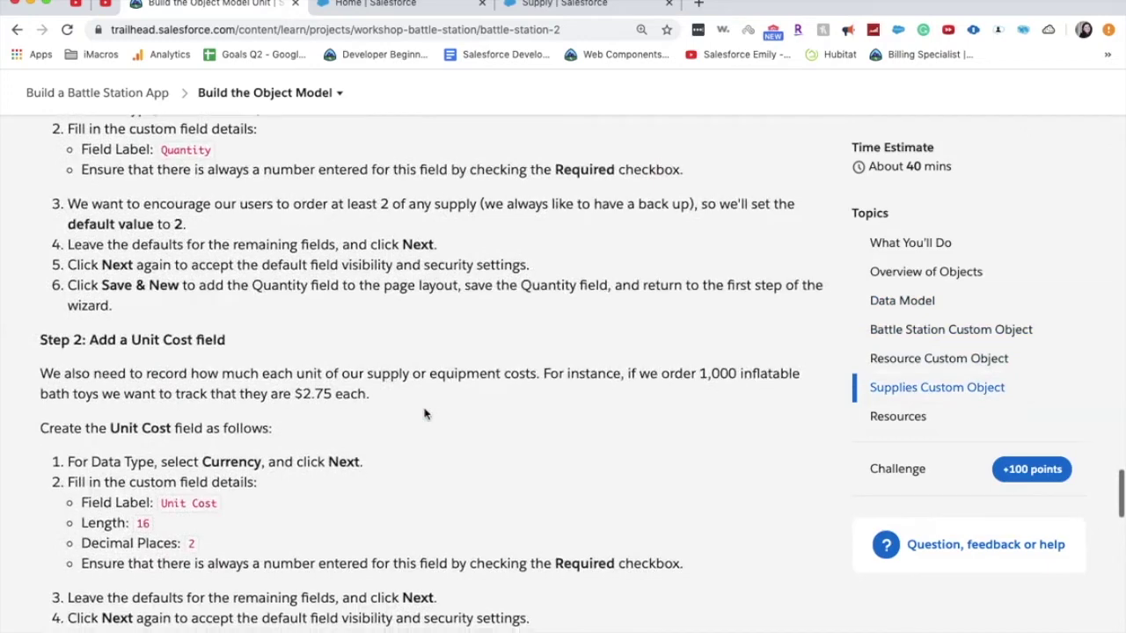
scroll(425, 414, down, 1)
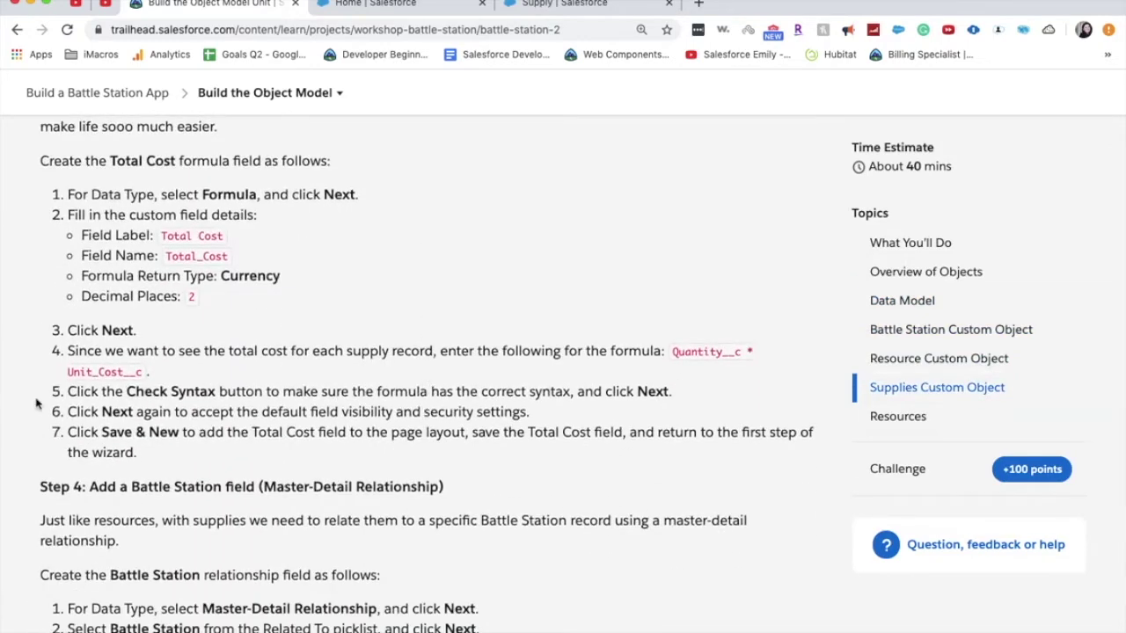
mouse_move(145, 375)
mouse_down()
mouse_move(106, 375)
mouse_move(135, 350)
mouse_move(447, 316)
mouse_move(733, 366)
mouse_move(696, 367)
mouse_move(691, 353)
mouse_move(752, 352)
mouse_move(706, 372)
mouse_move(308, 396)
mouse_move(115, 372)
mouse_move(140, 371)
mouse_up()
click(690, 354)
triple_click(141, 372)
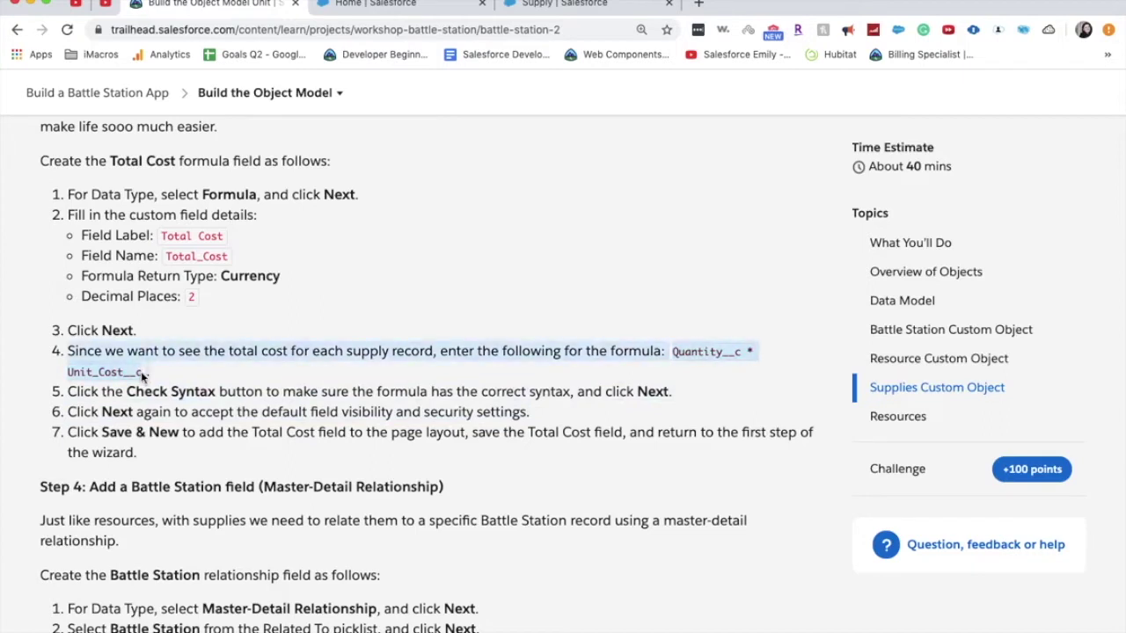
click(764, 358)
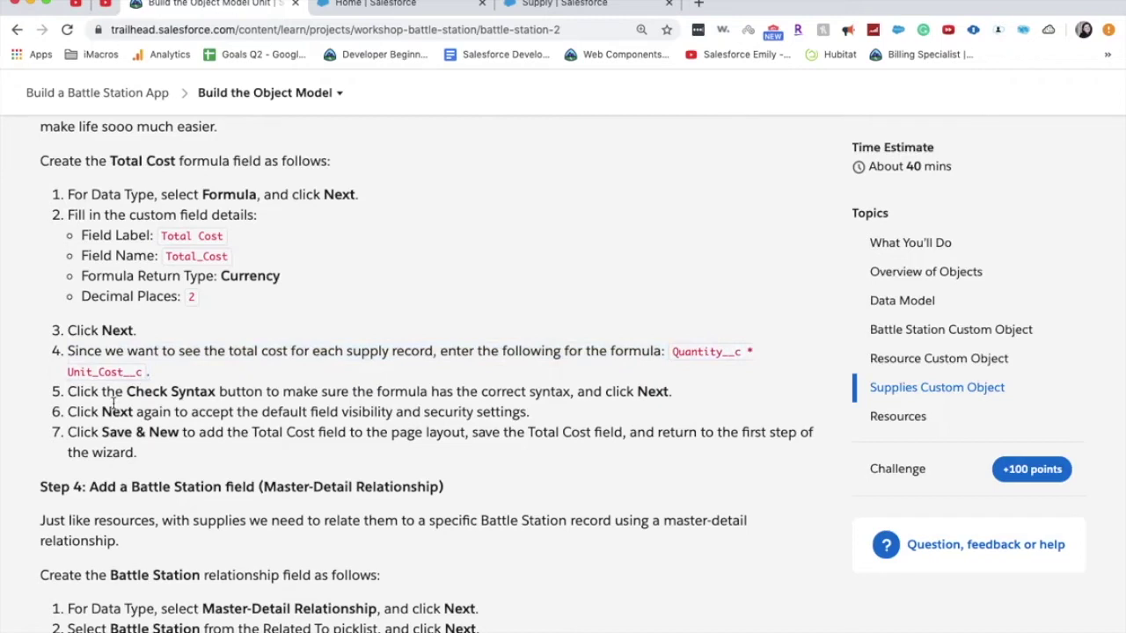
drag(145, 351, 161, 376)
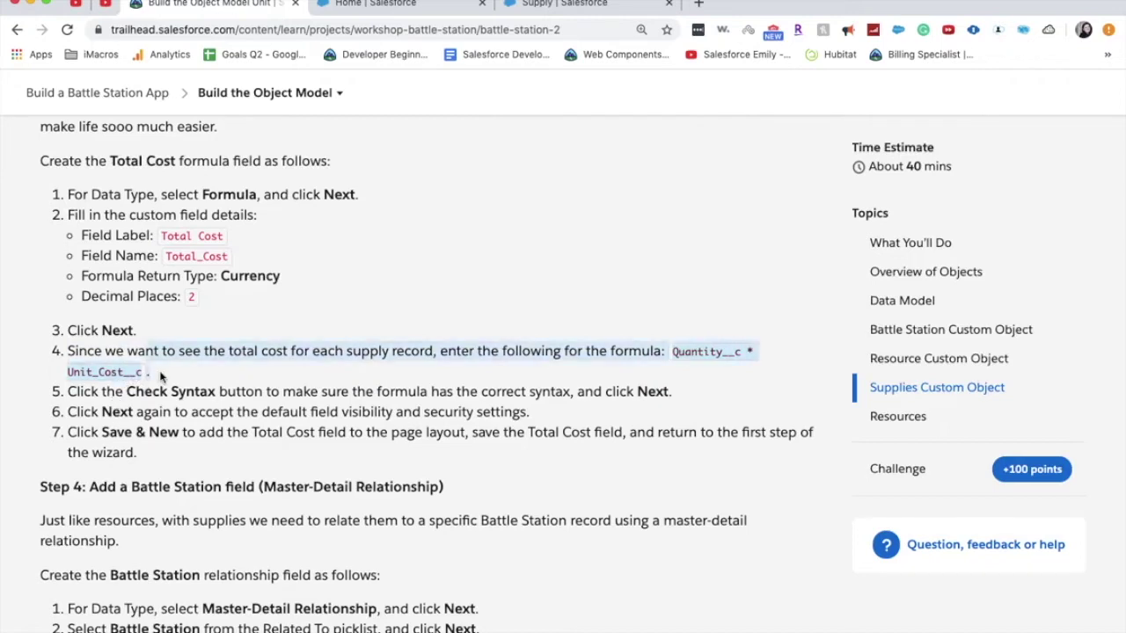
click(370, 322)
click(376, 4)
click(1029, 91)
click(563, 3)
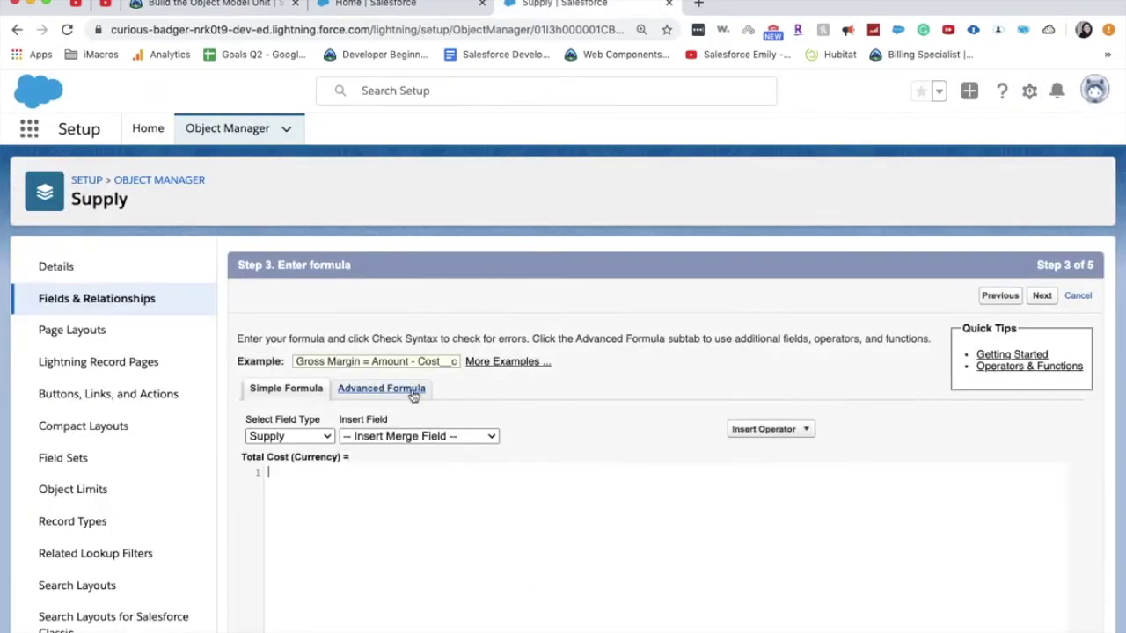
Build the Total Cost formula as Quantity__c + Unit_Cost__c from the Supply merge fields
click(405, 436)
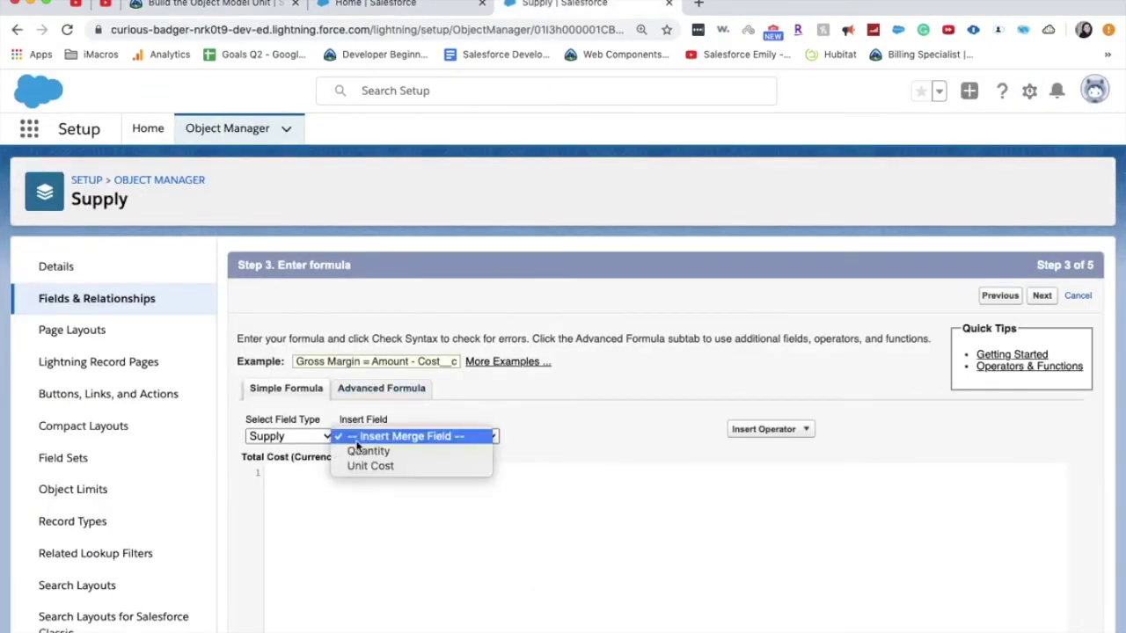
click(368, 451)
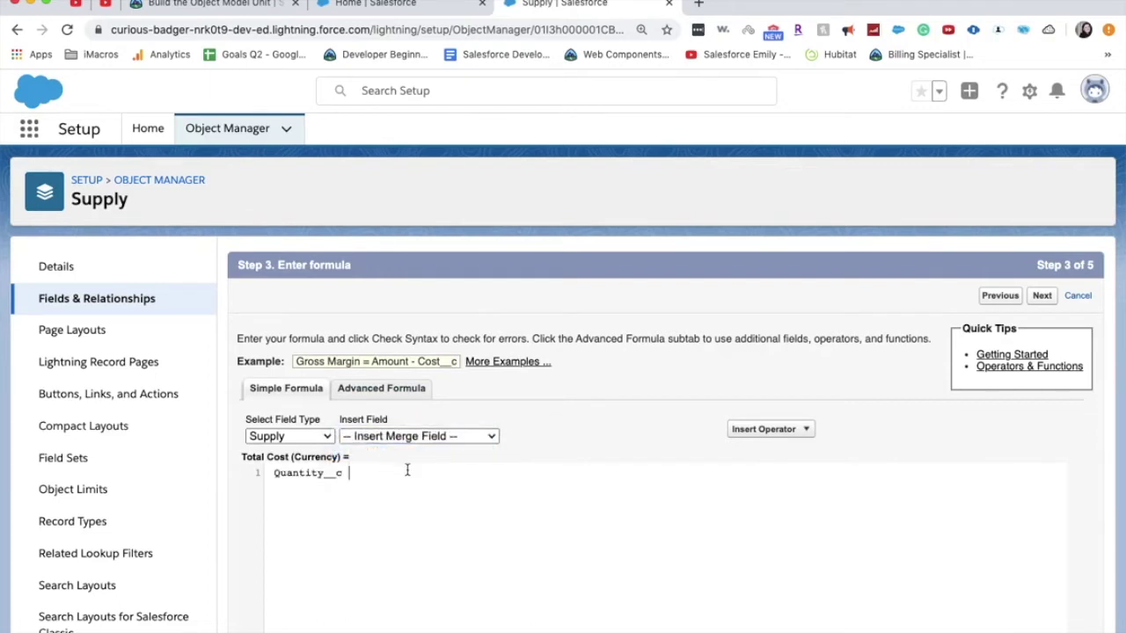
click(750, 433)
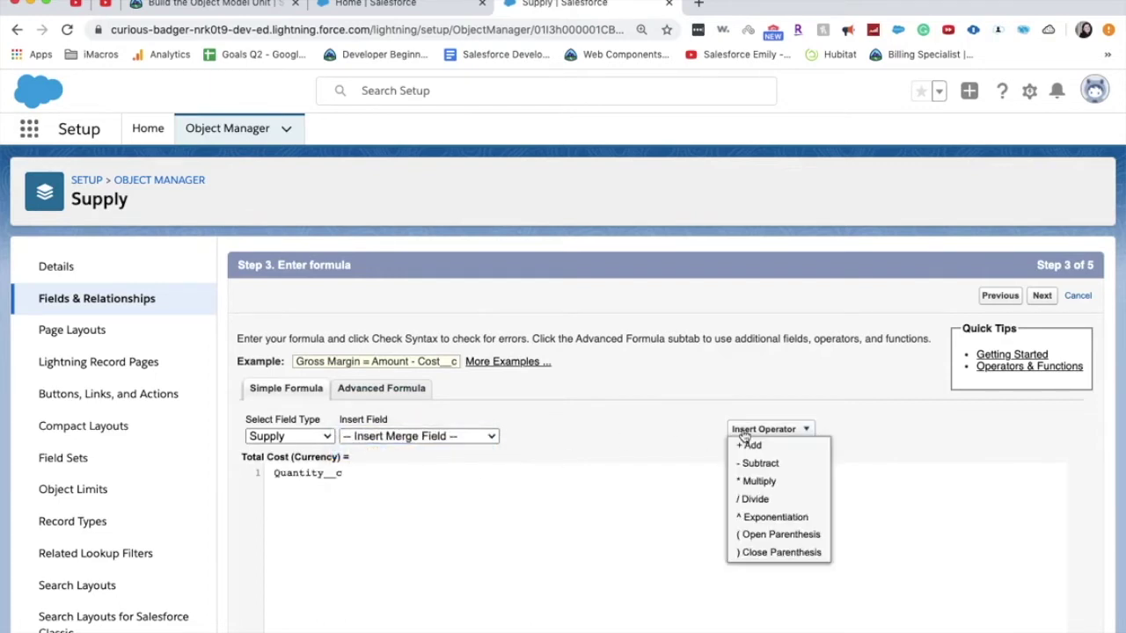
click(749, 445)
click(437, 438)
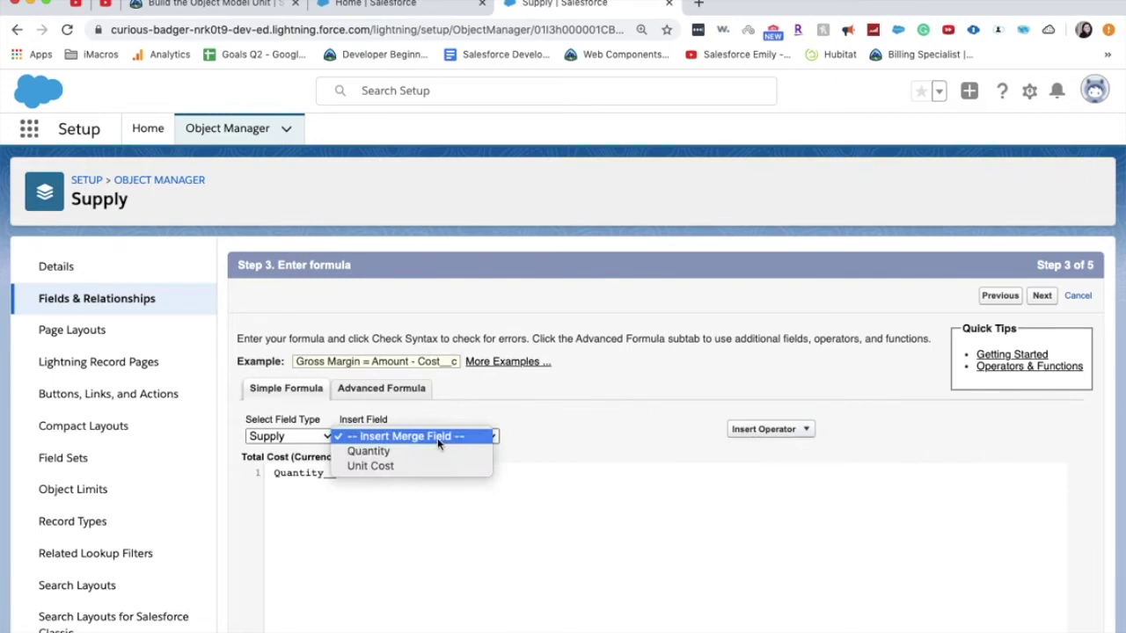
click(433, 467)
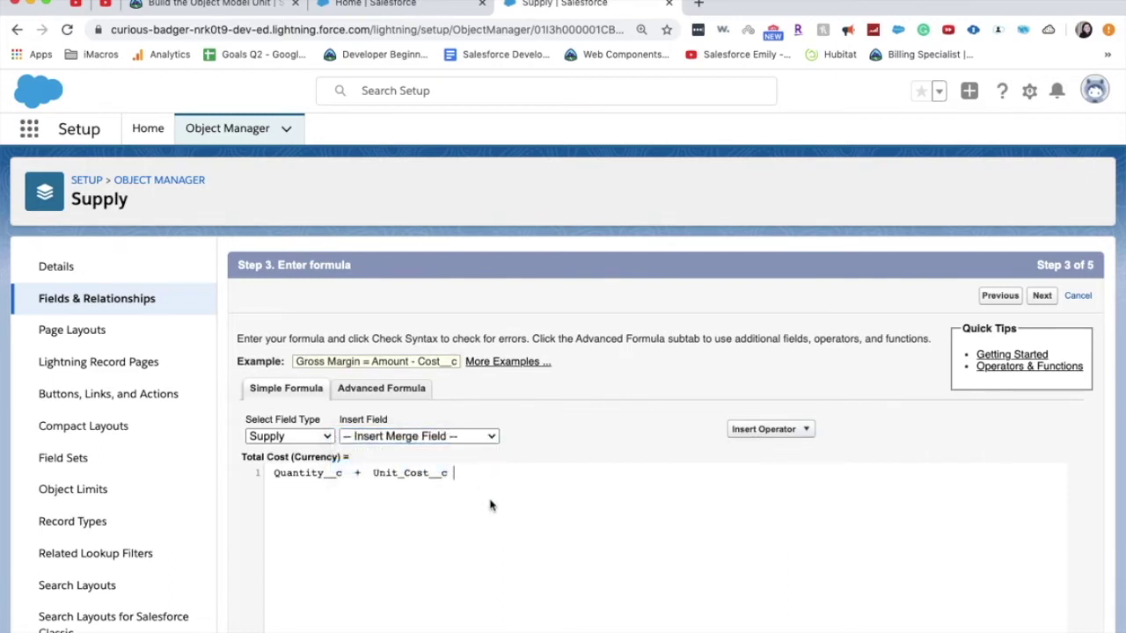
Check the syntax of the Total Cost formula
scroll(488, 503, down, 3)
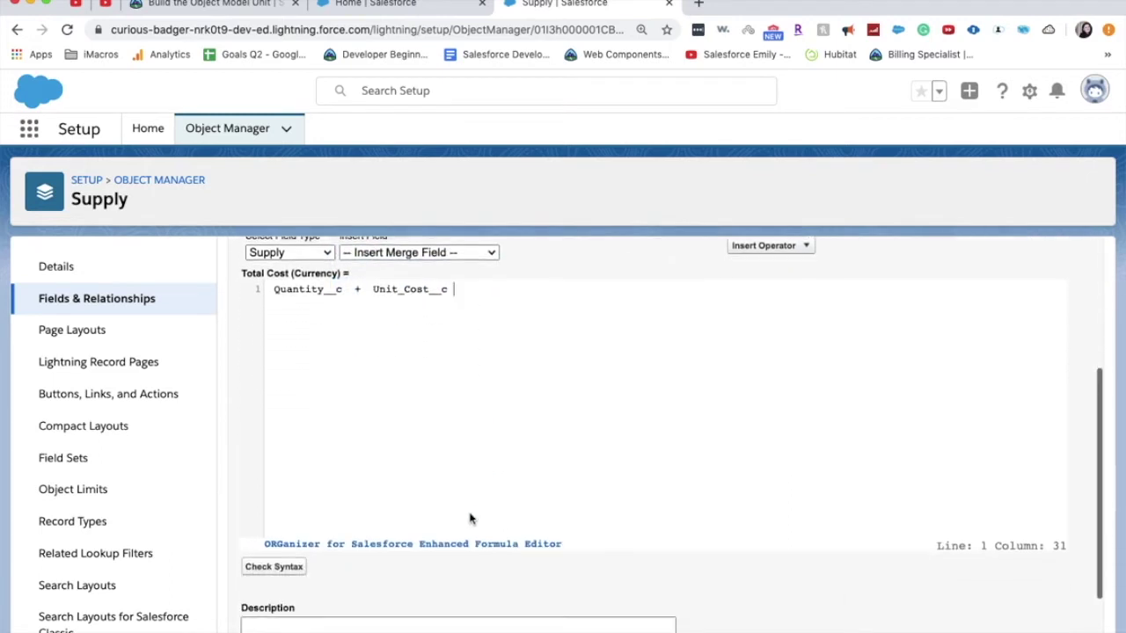
click(283, 570)
scroll(286, 576, down, 5)
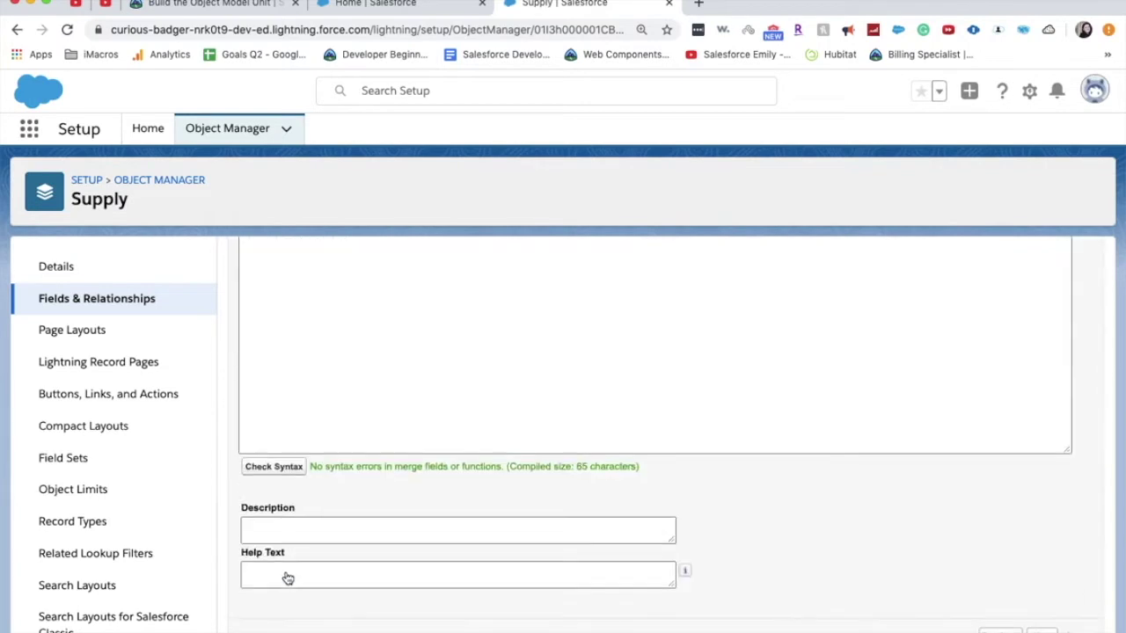
scroll(1020, 623, up, 5)
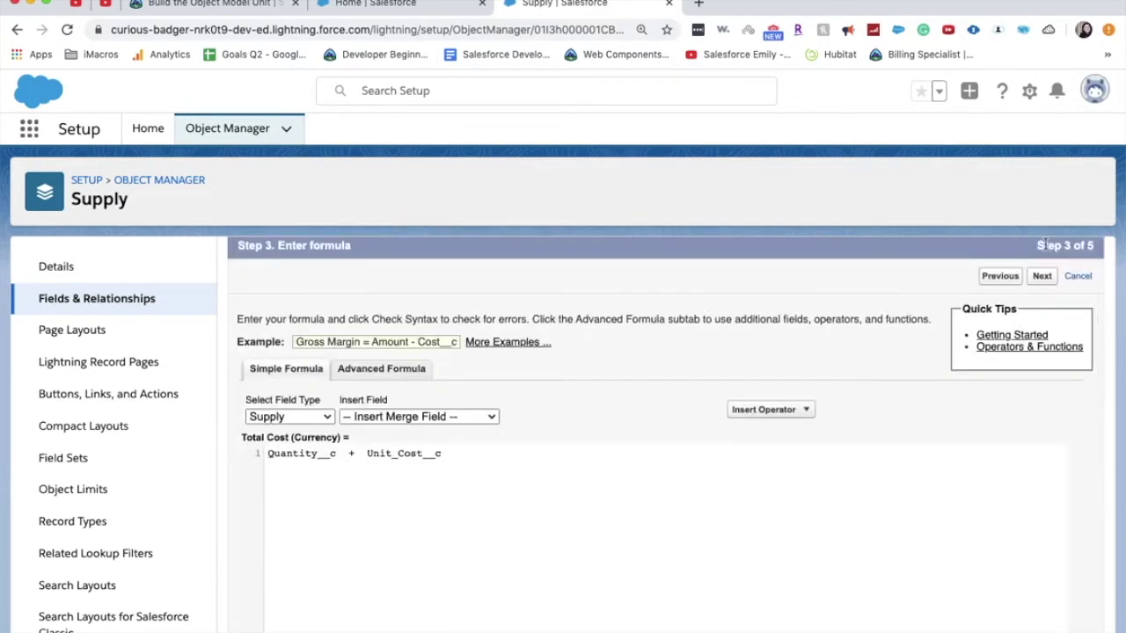
Save the Total Cost field with the default field-level security and Supply Layout, continuing to another new field
click(1042, 277)
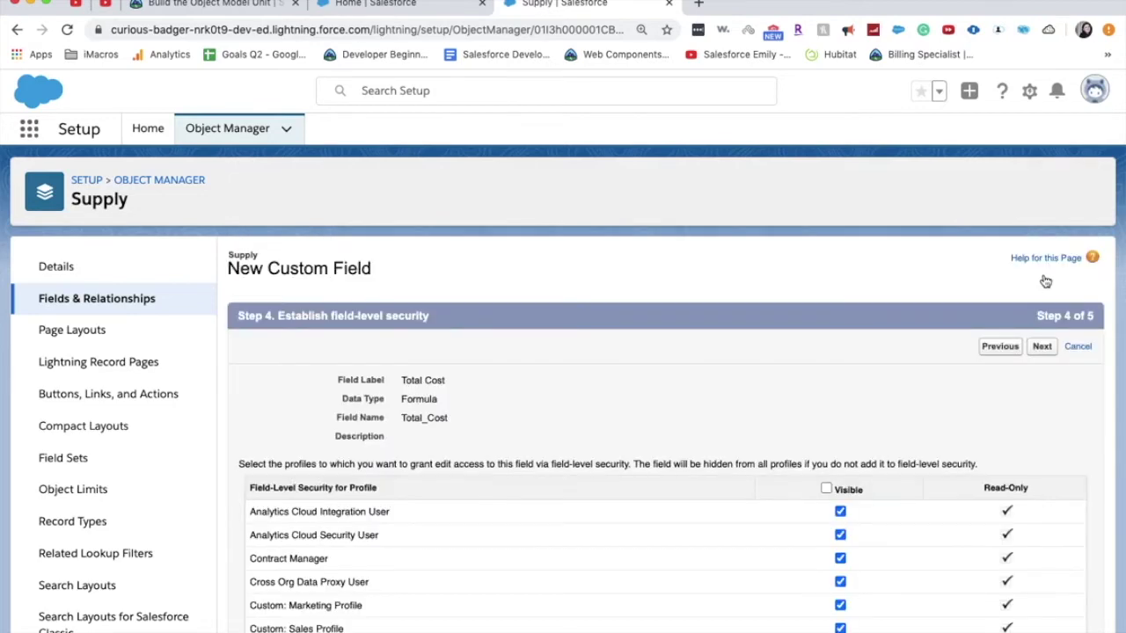
click(1043, 348)
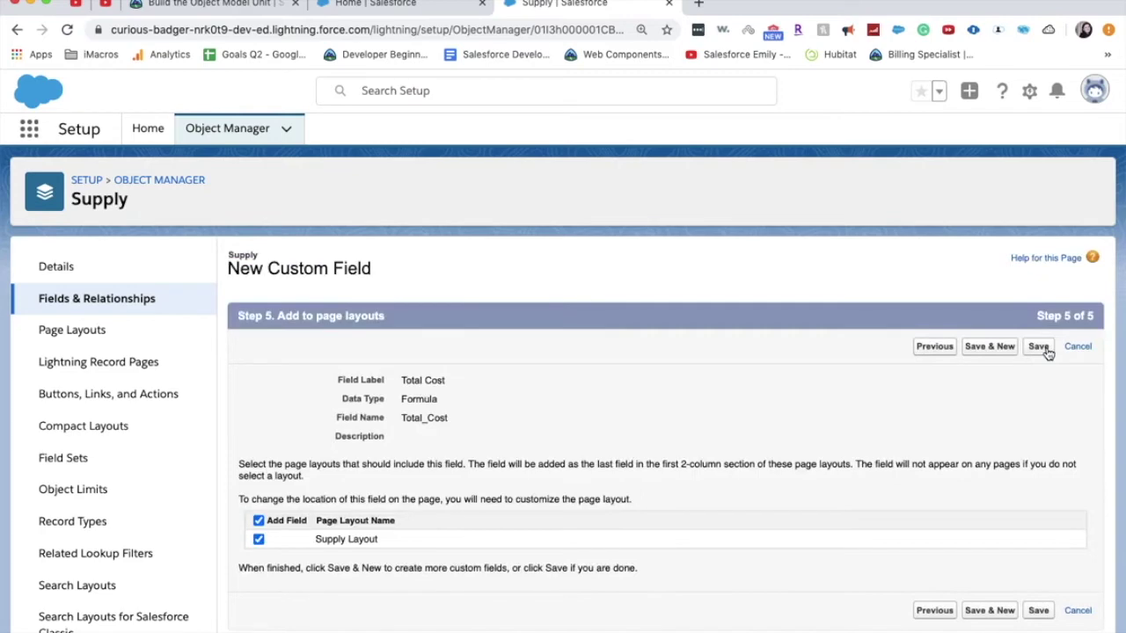
click(994, 352)
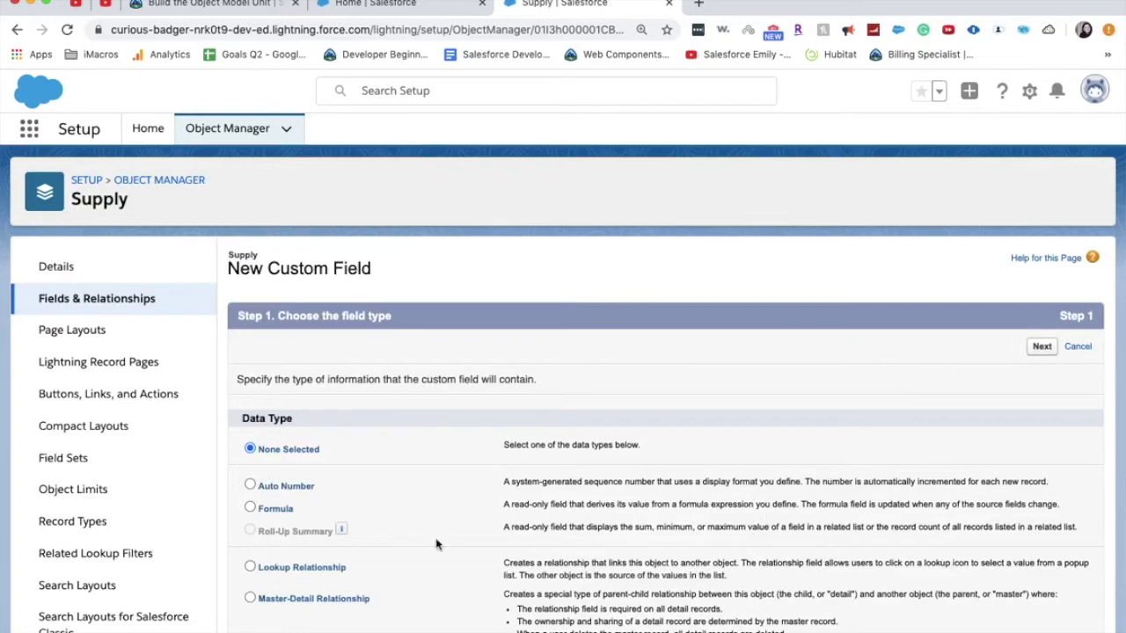
Choose Master-Detail Relationship as the data type for the new Supply field and relate it to Battle Station
scroll(250, 598, down, 1)
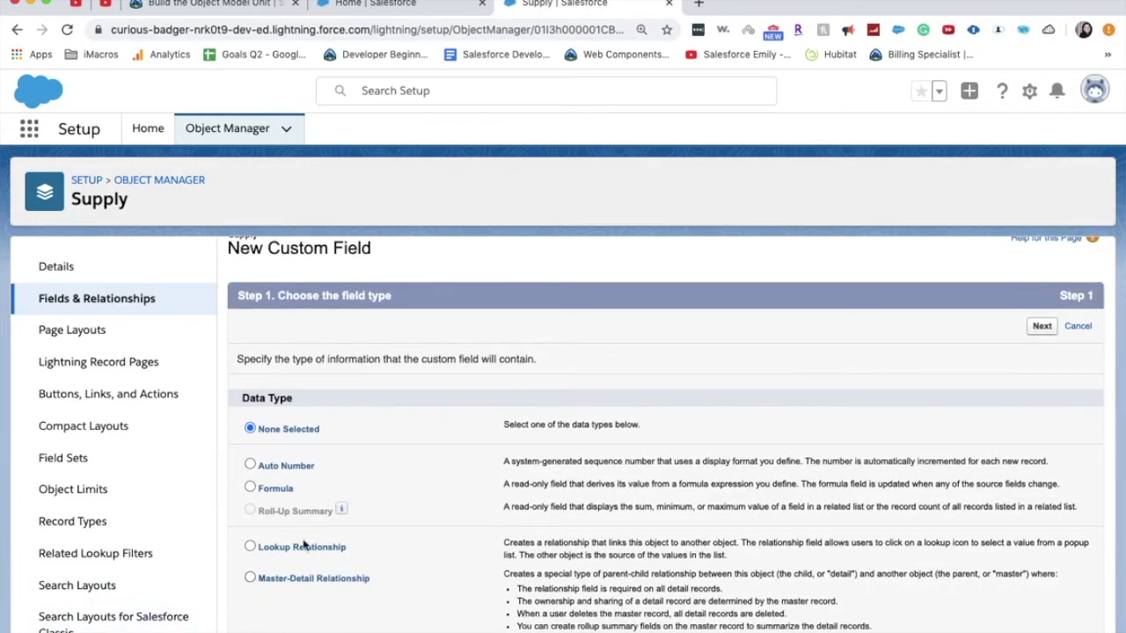
click(305, 580)
click(1043, 328)
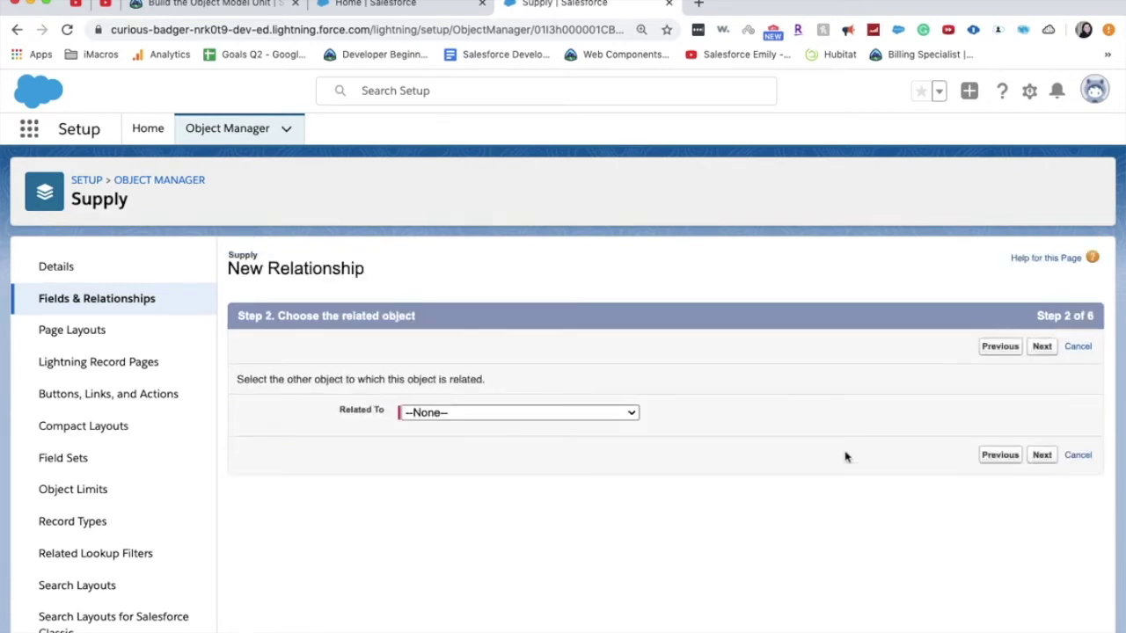
click(609, 413)
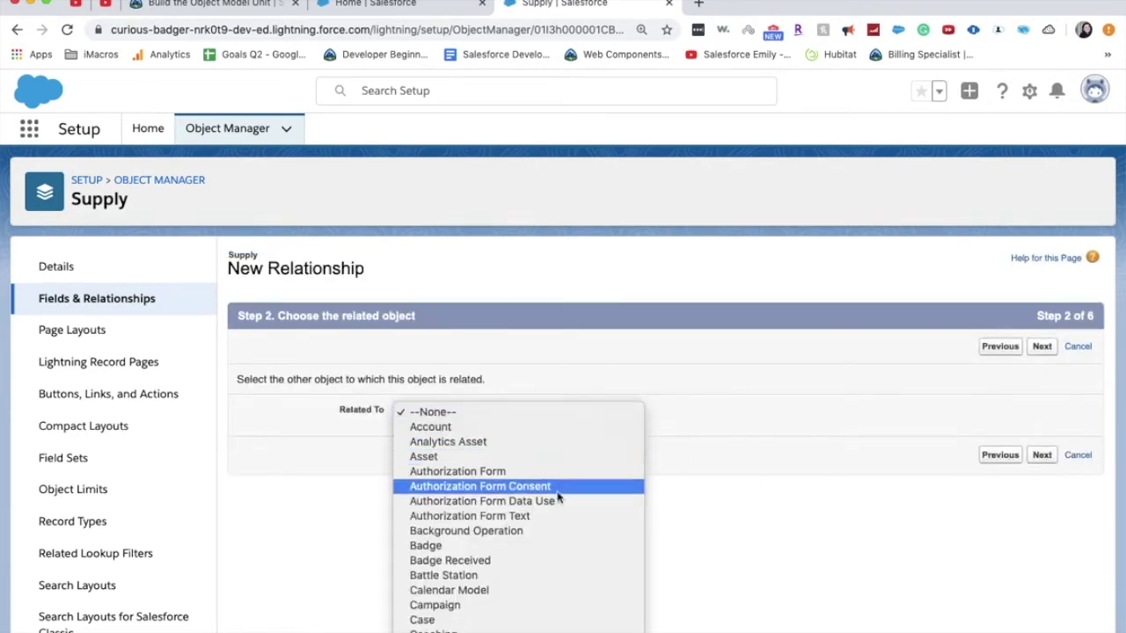
click(500, 577)
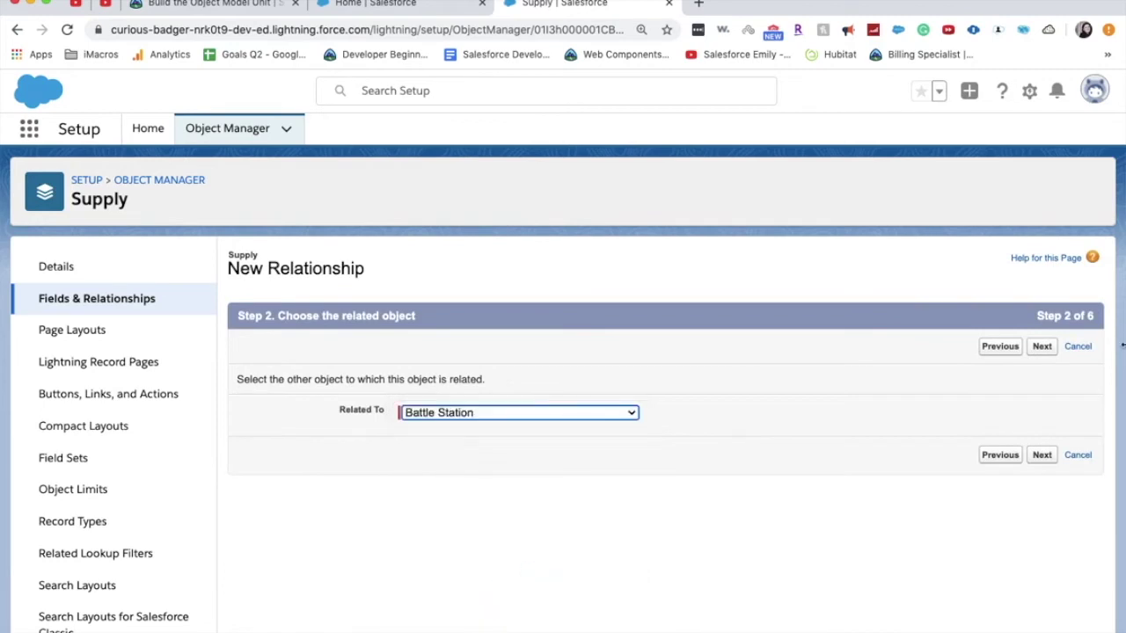
click(1041, 454)
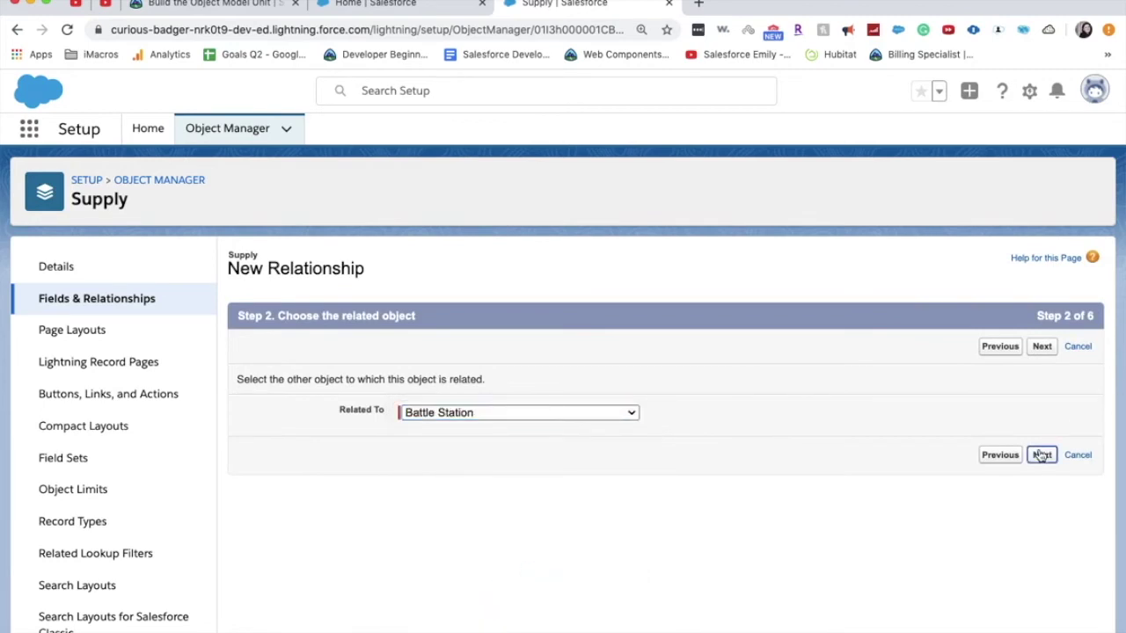
Name the relationship field Battle_Station, keep the other defaults, and proceed to its field-level security
click(443, 423)
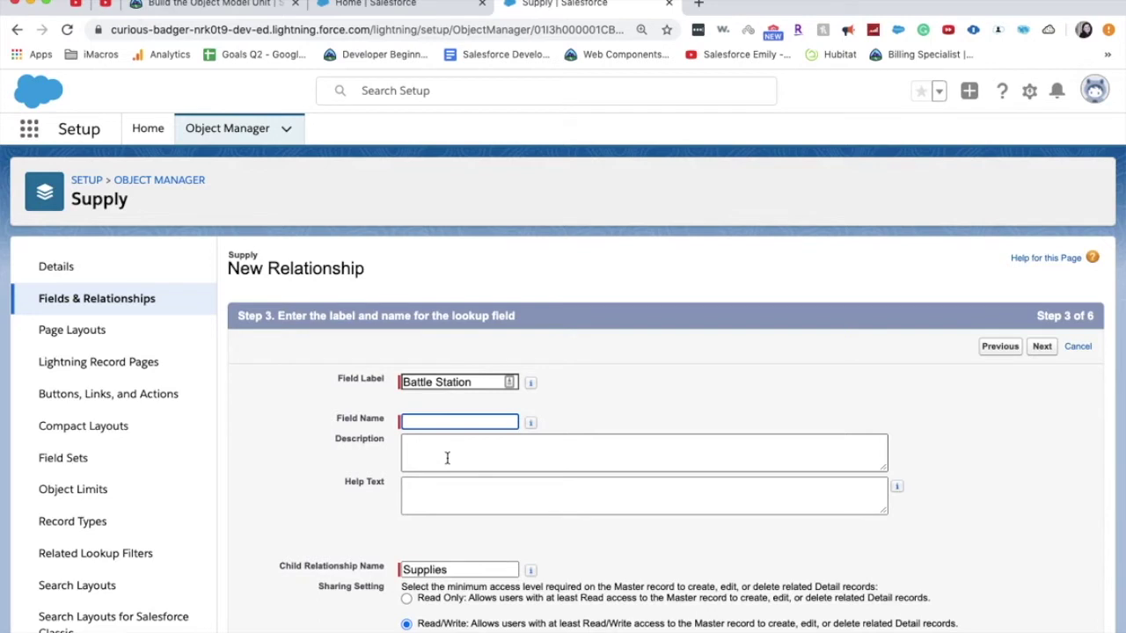
text(Battle_Station)
key(Tab)
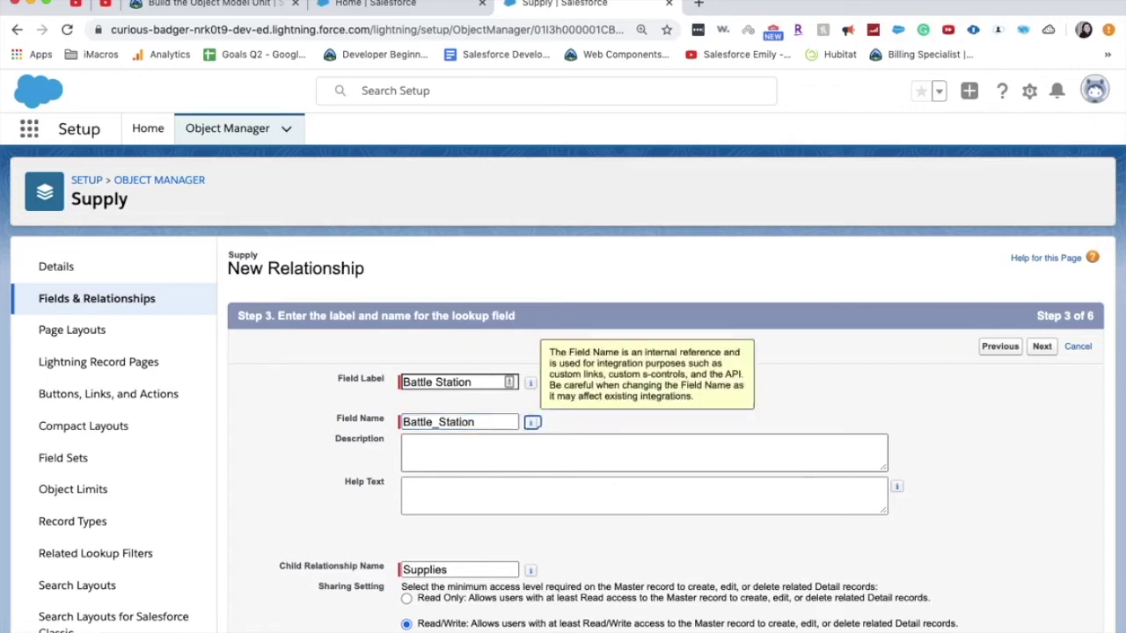
click(464, 468)
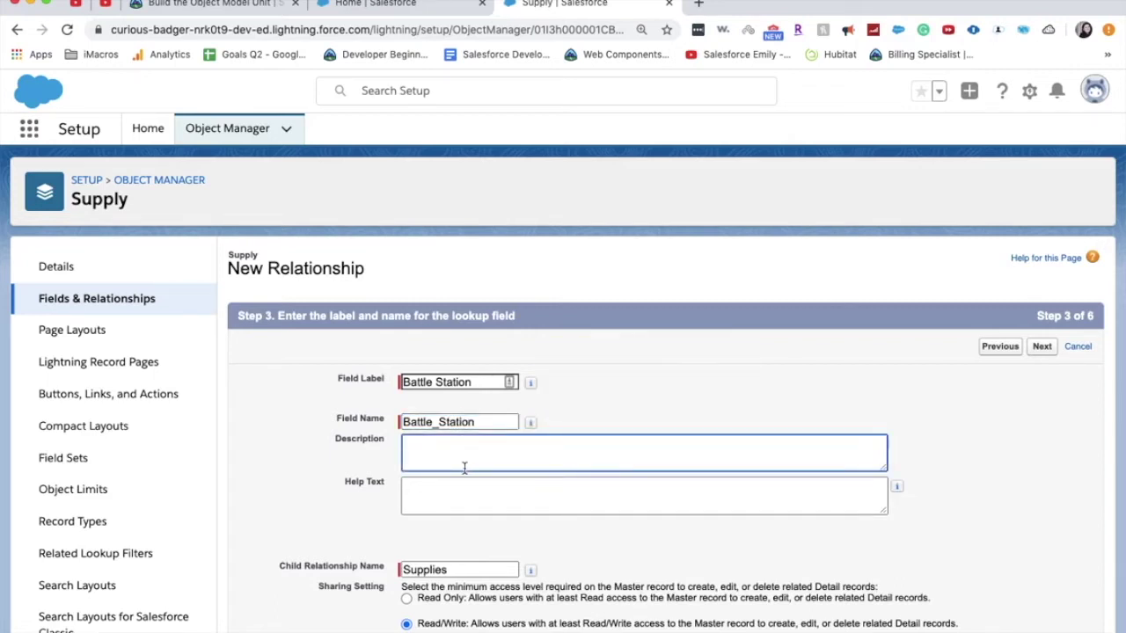
scroll(464, 468, down, 1)
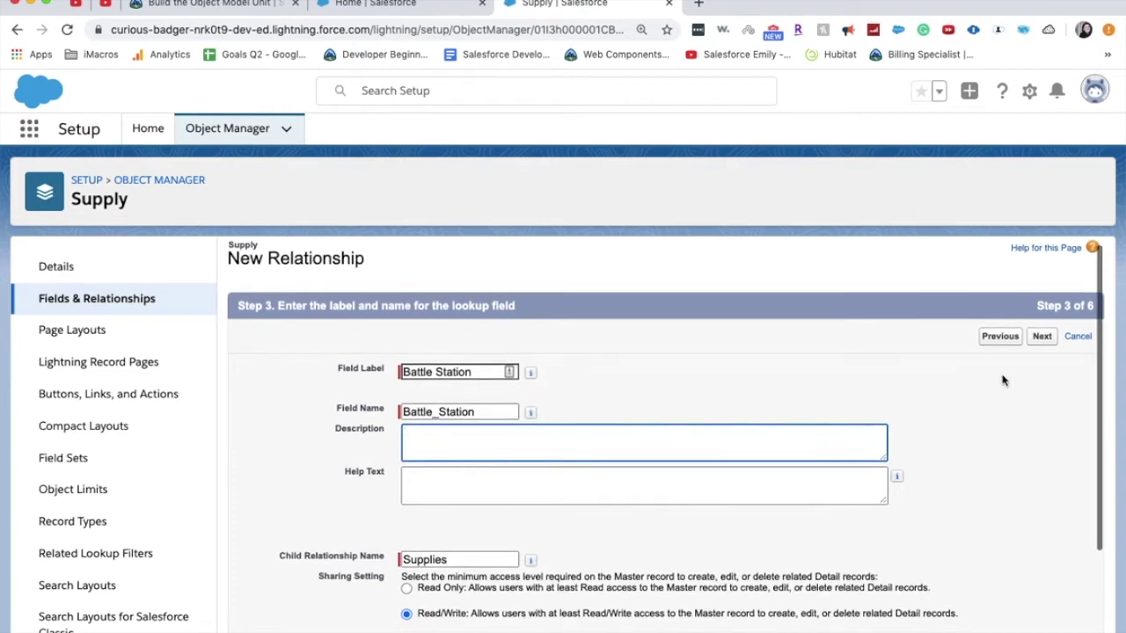
click(1041, 337)
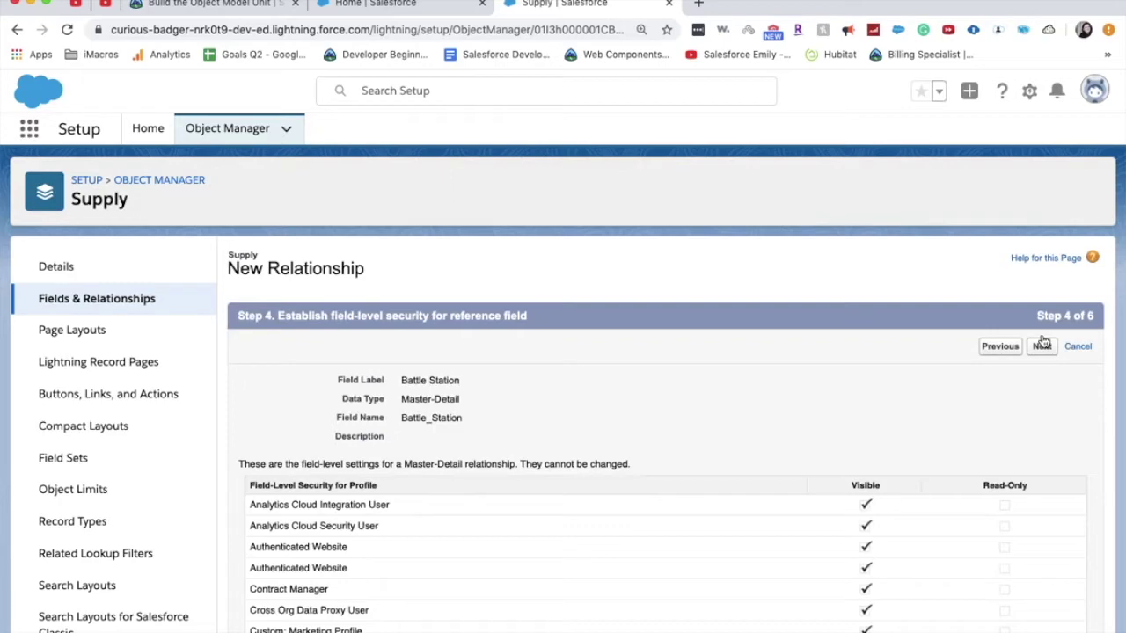
Save the Battle Station relationship field with the default security and page layout settings
click(1042, 345)
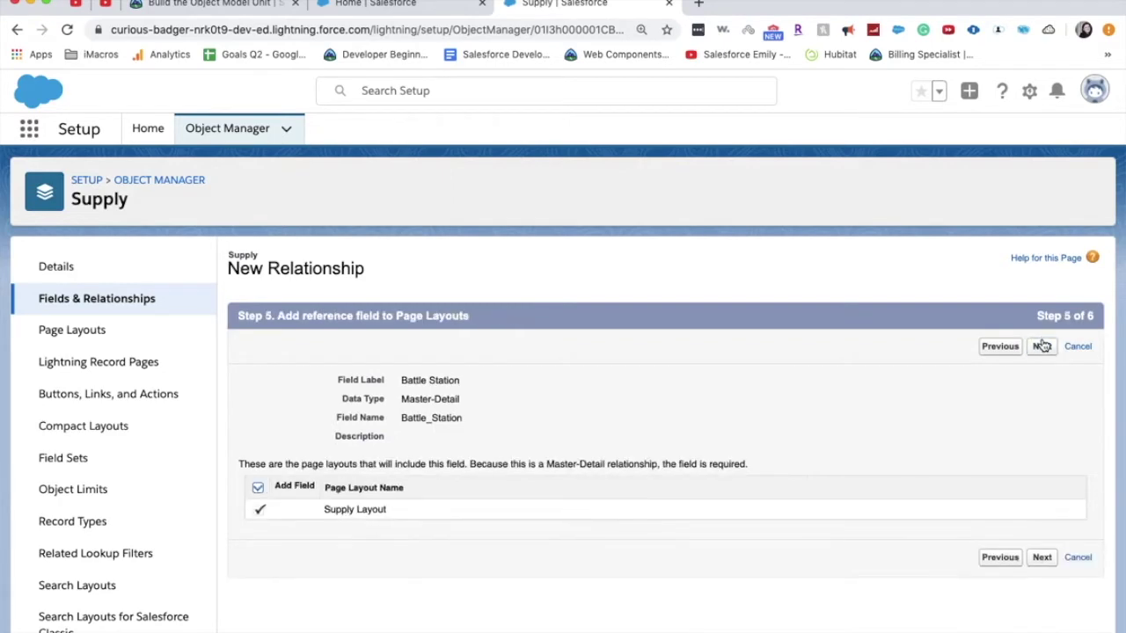
click(1042, 345)
click(1053, 352)
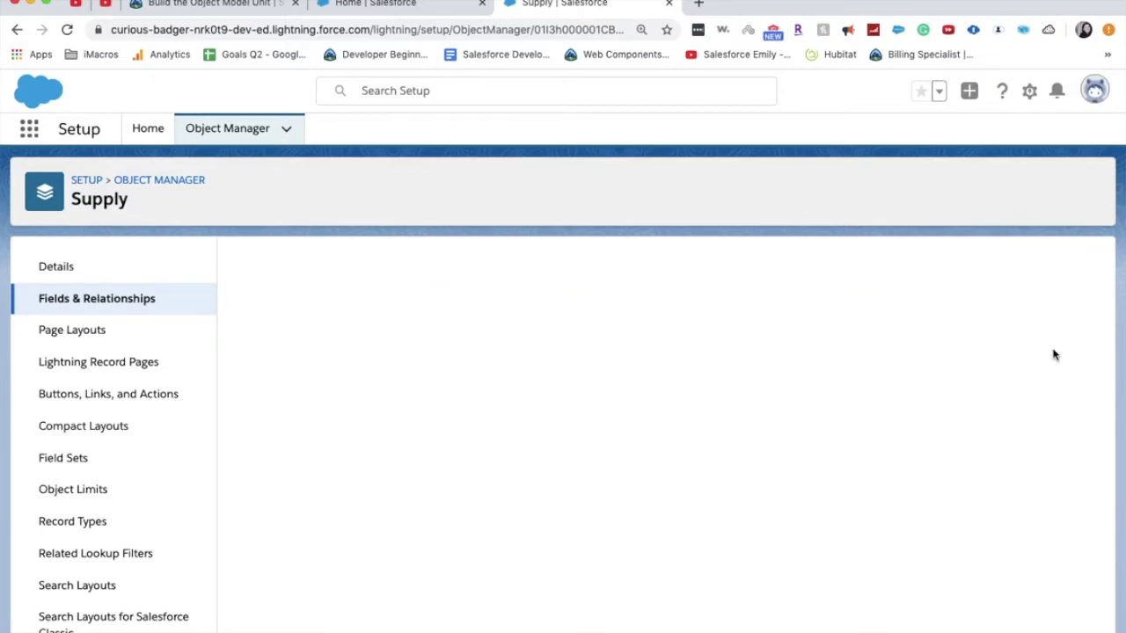
Switch to the Trailhead unit and run the Build the Object Model challenge verification against My Trailhead Playground 2
click(255, 6)
click(1065, 492)
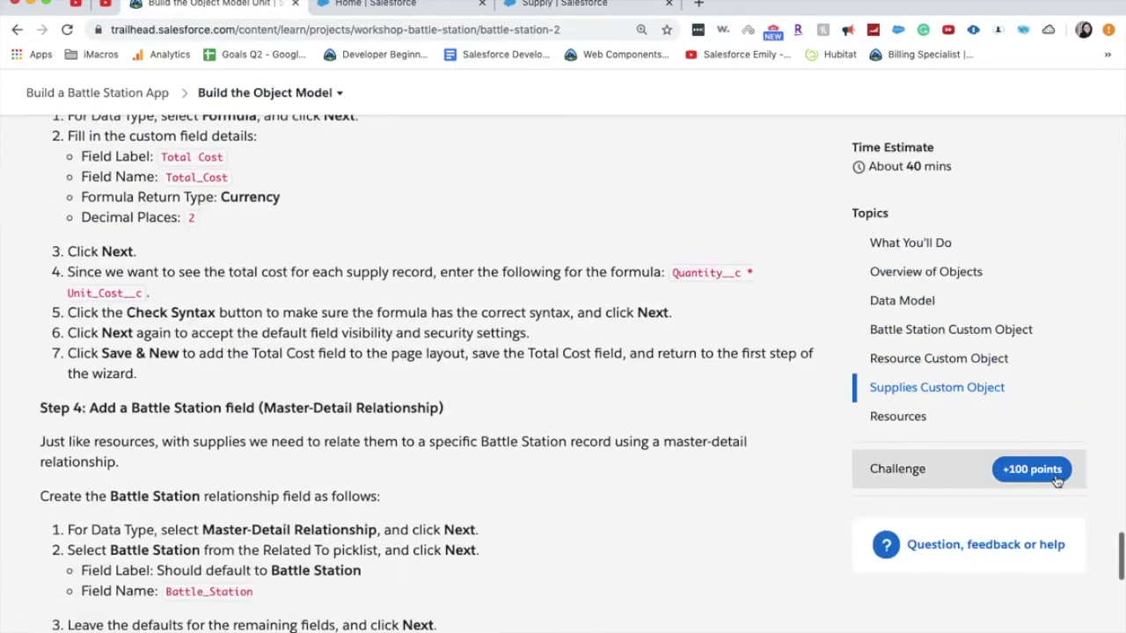
click(149, 418)
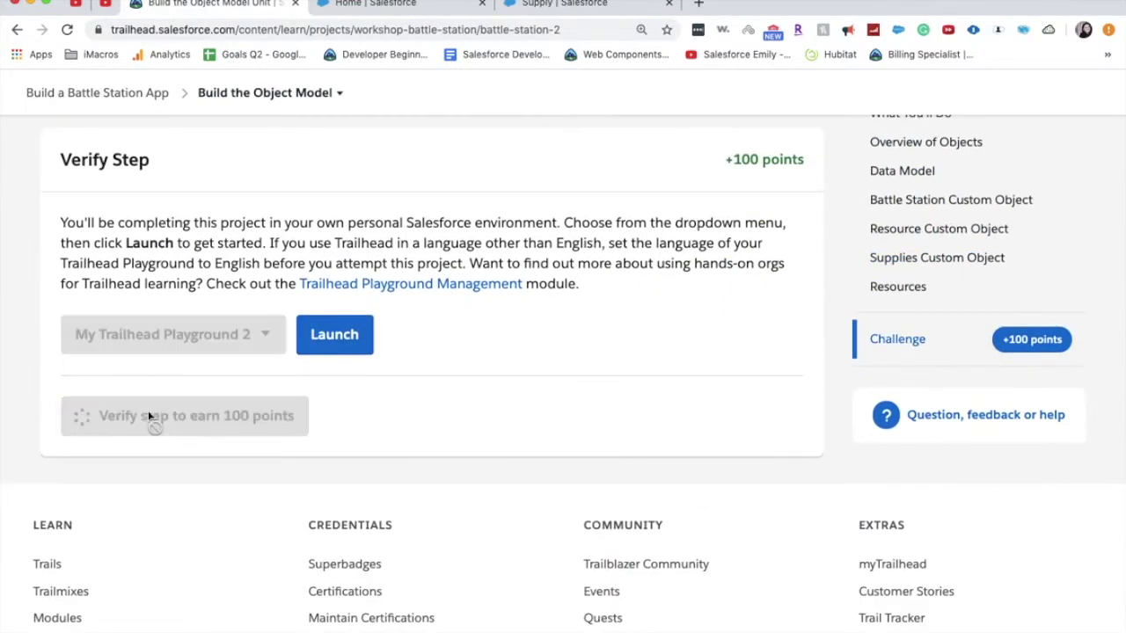
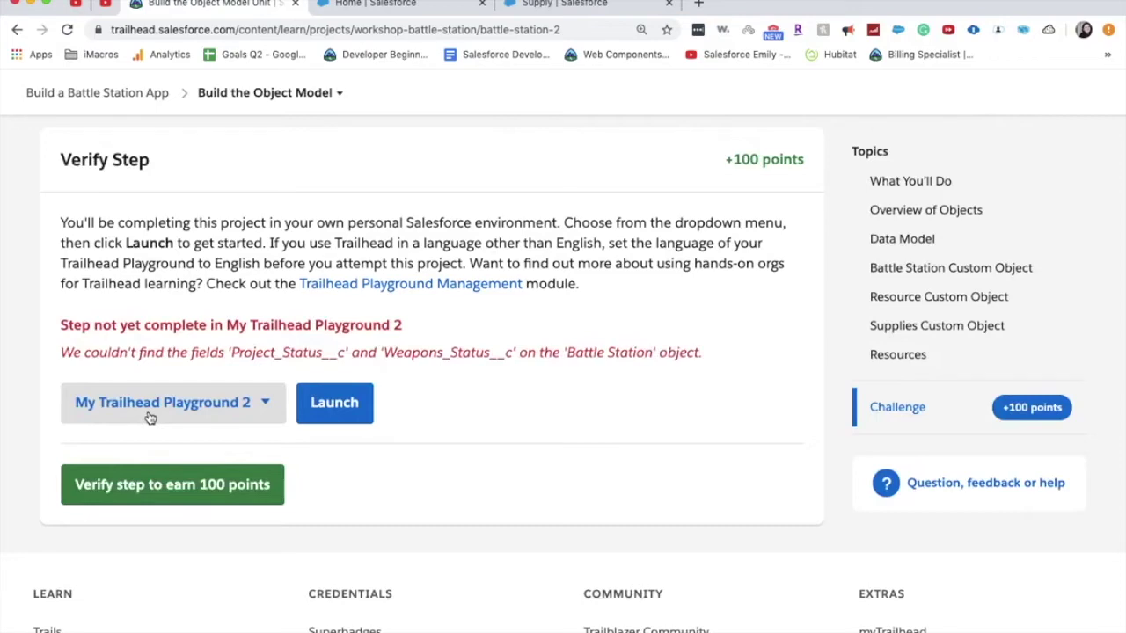
Review the verification feedback against the Project Status instructions in the unit's Battle Station Custom Object section
triple_click(464, 360)
scroll(464, 361, up, 15)
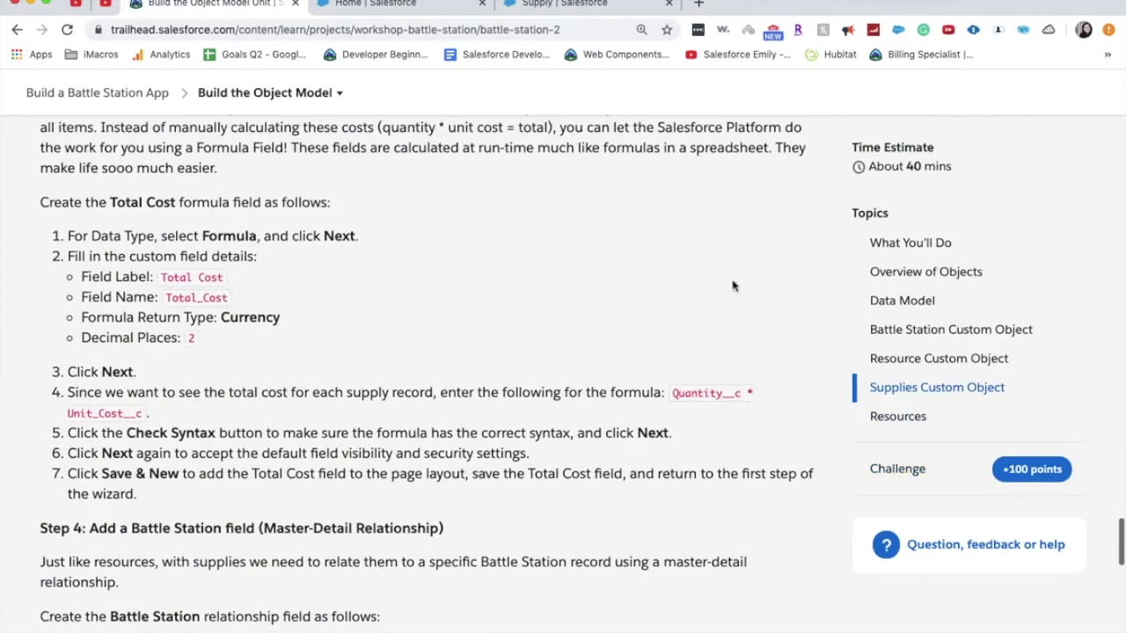
click(941, 345)
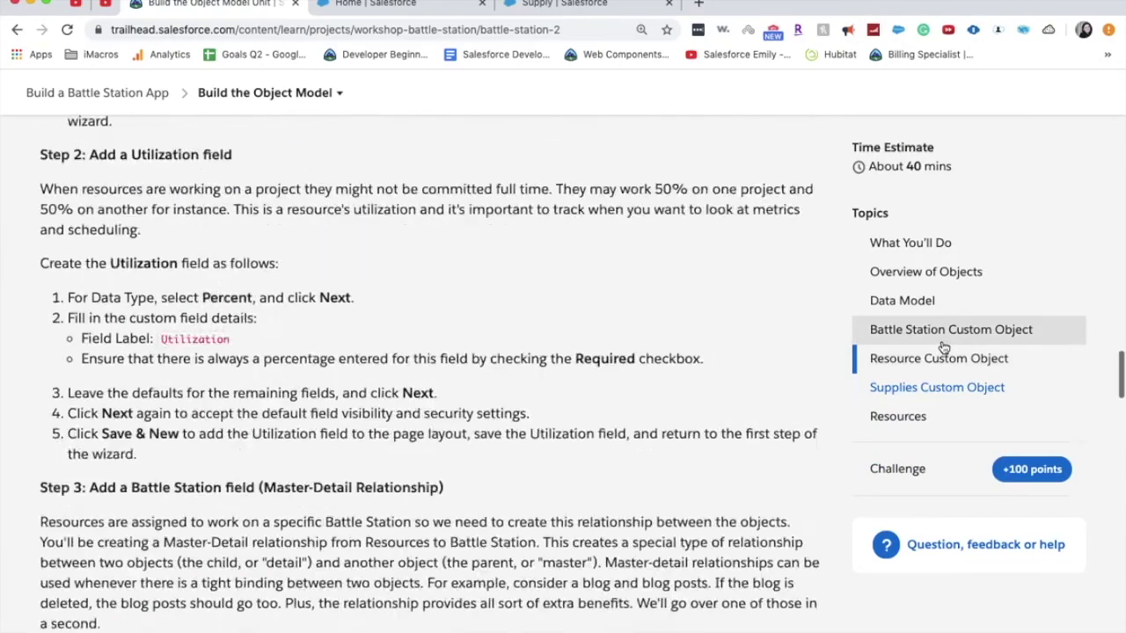
scroll(428, 467, down, 5)
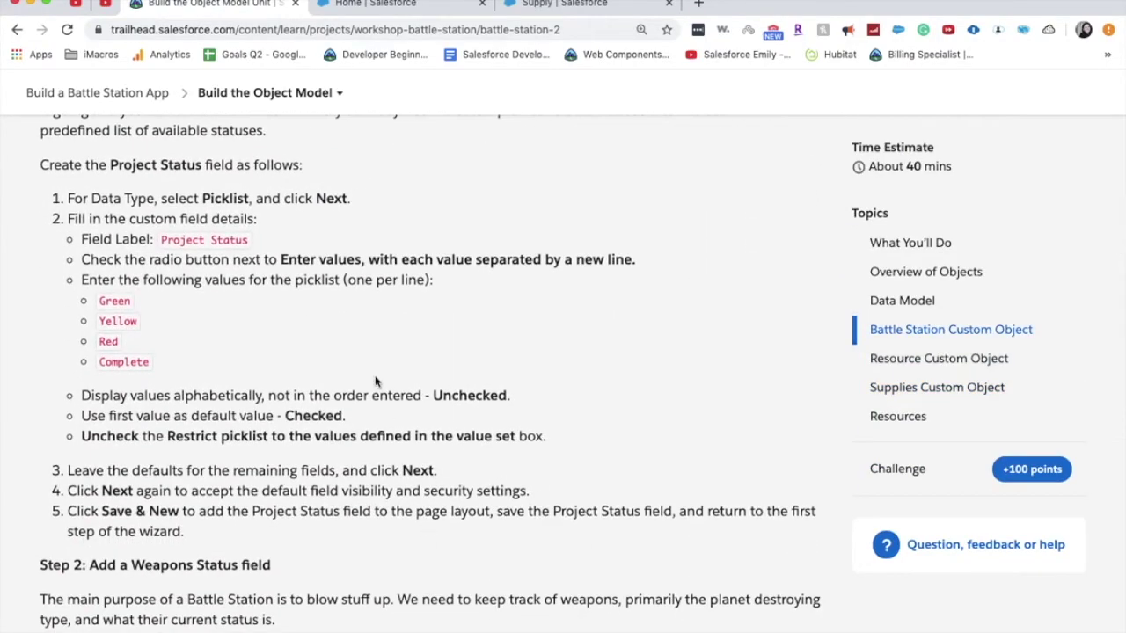
scroll(442, 450, down, 15)
scroll(442, 450, up, 5)
triple_click(442, 448)
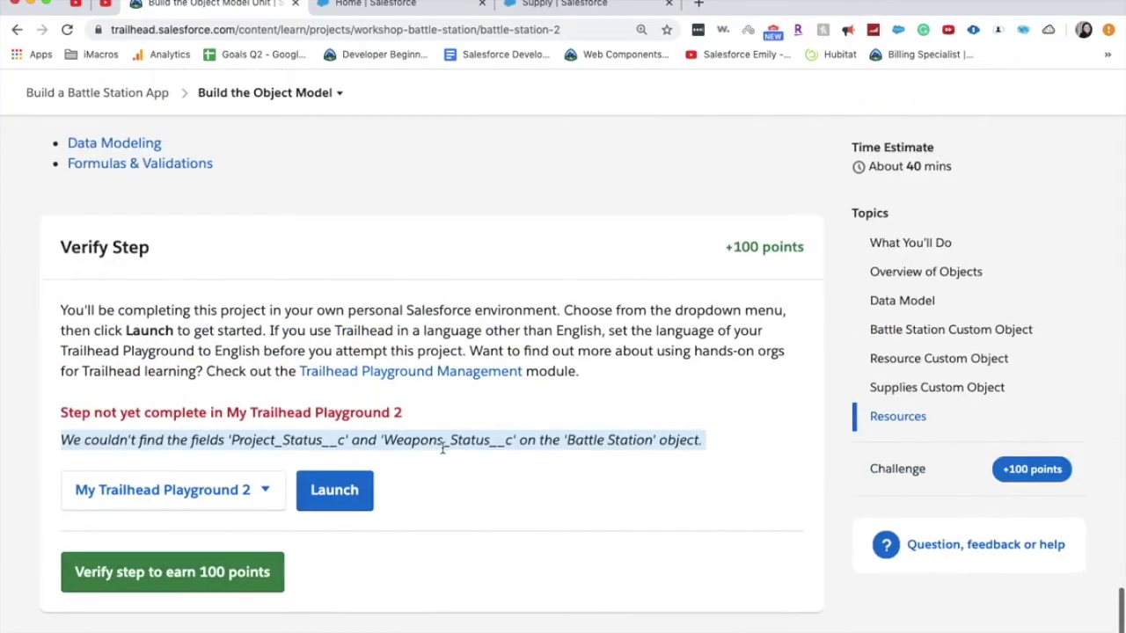
click(471, 453)
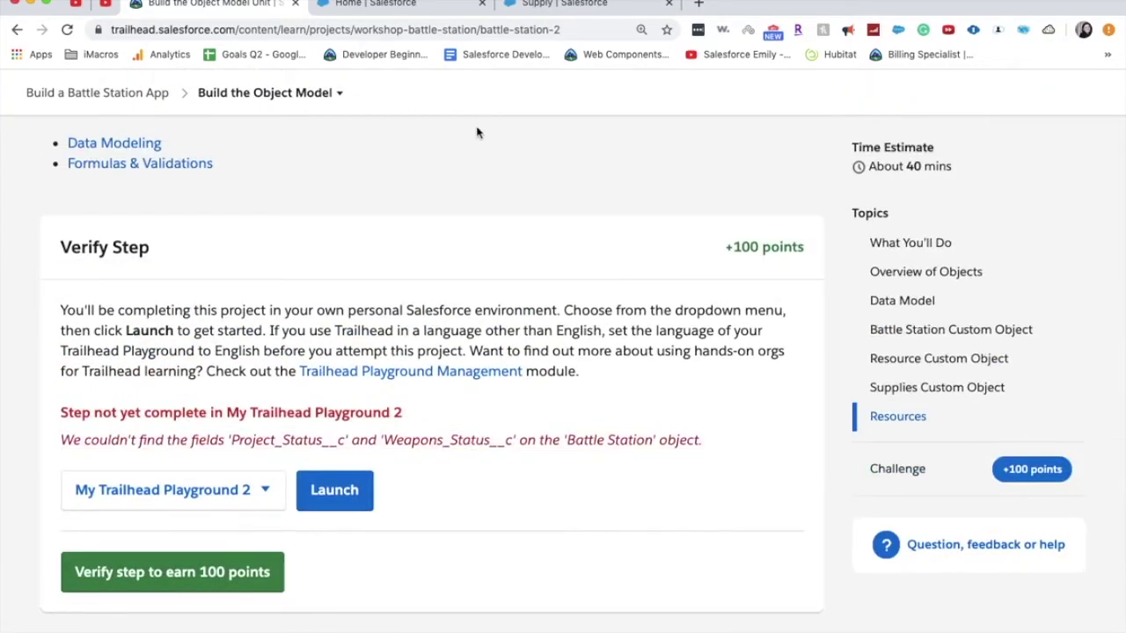
Switch to Salesforce Setup and open the Battle Station object's fields and relationships list
click(517, 10)
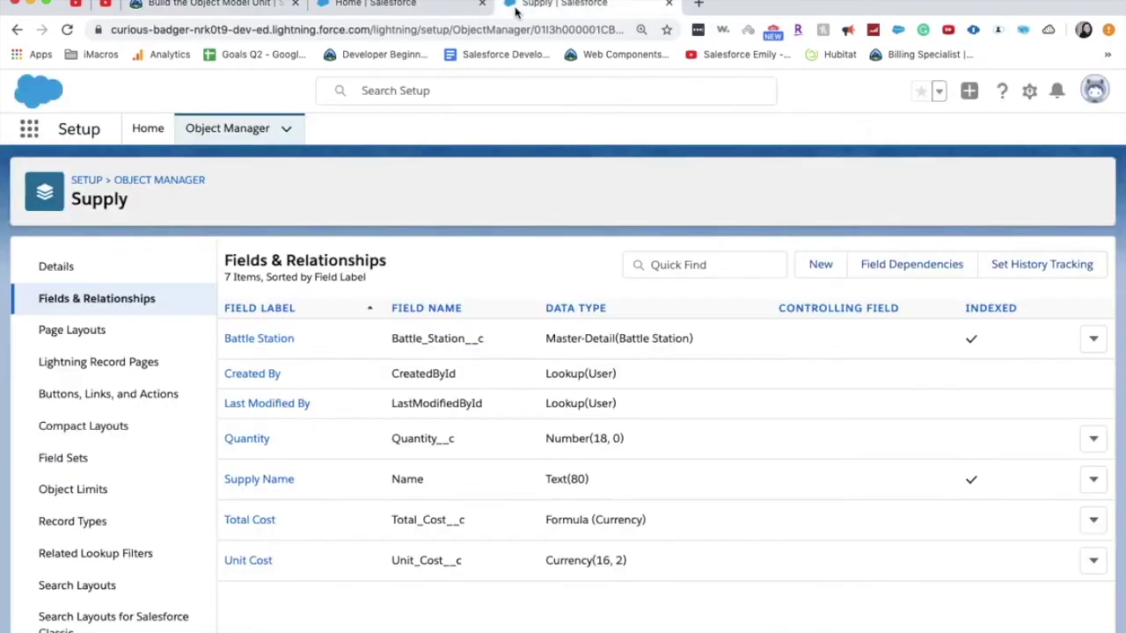
click(247, 137)
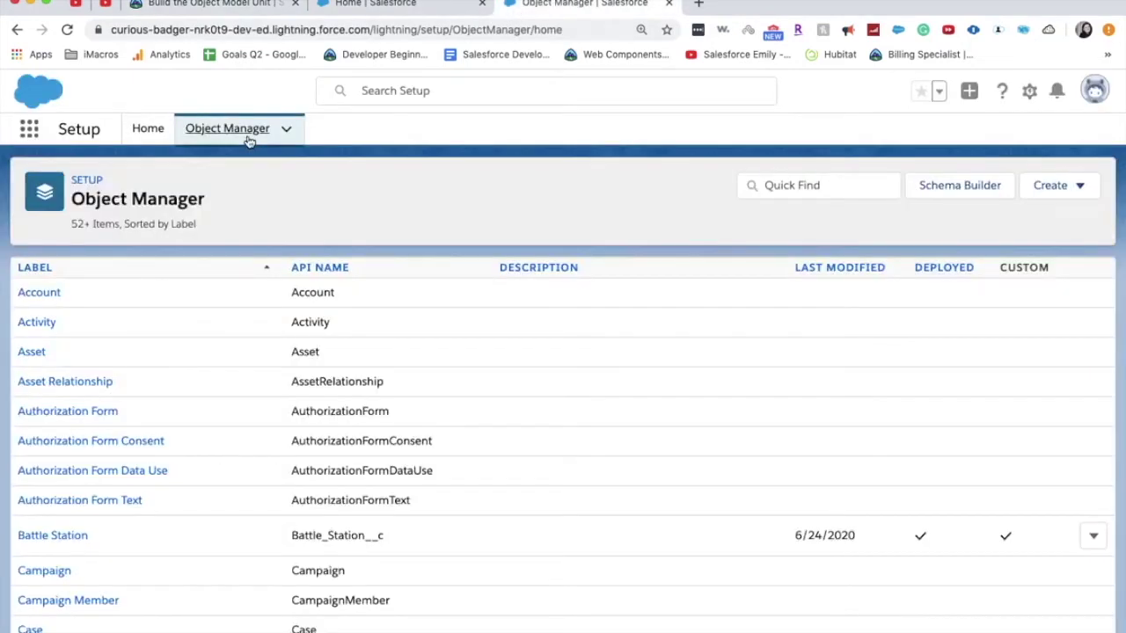
click(42, 539)
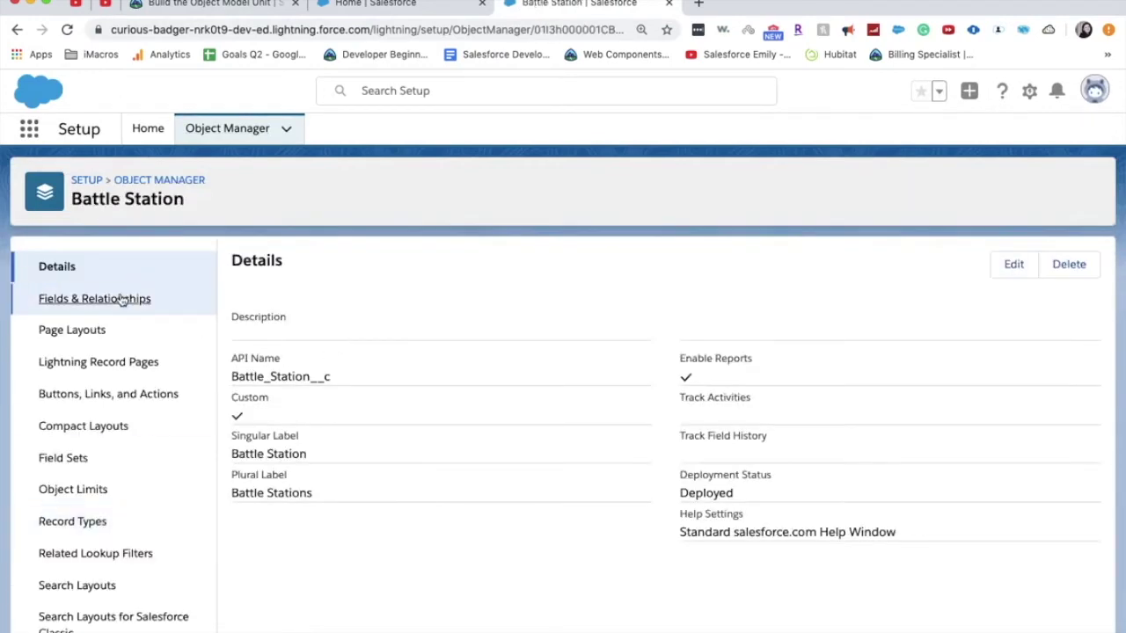
click(122, 300)
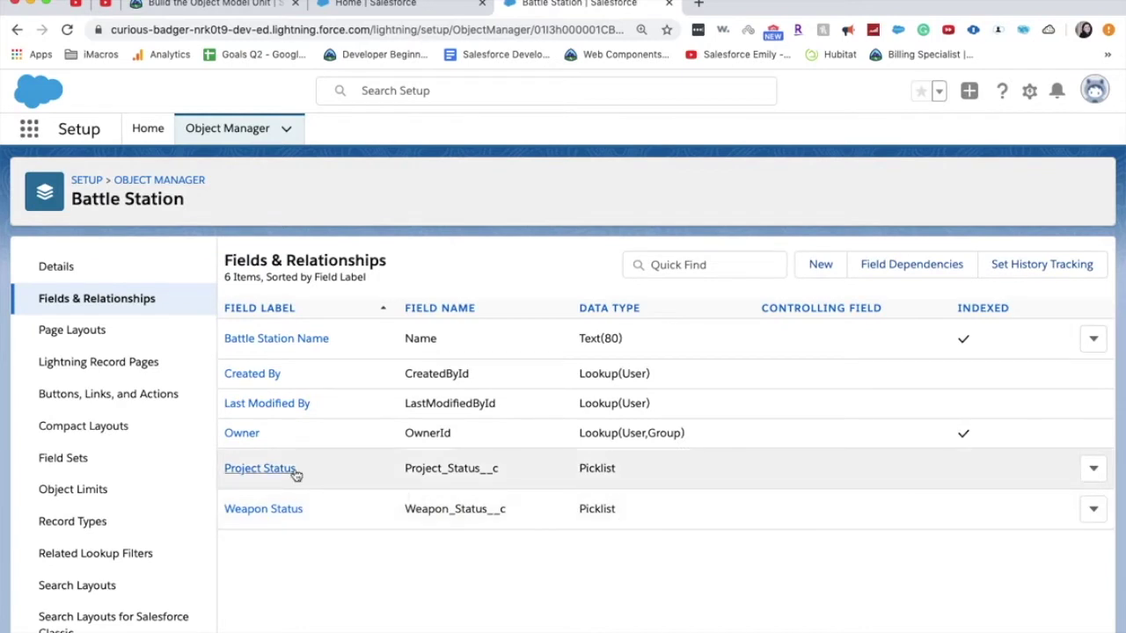
Examine the Project Status field's API name, options and picklist values, and return to the Battle Station field list
click(260, 469)
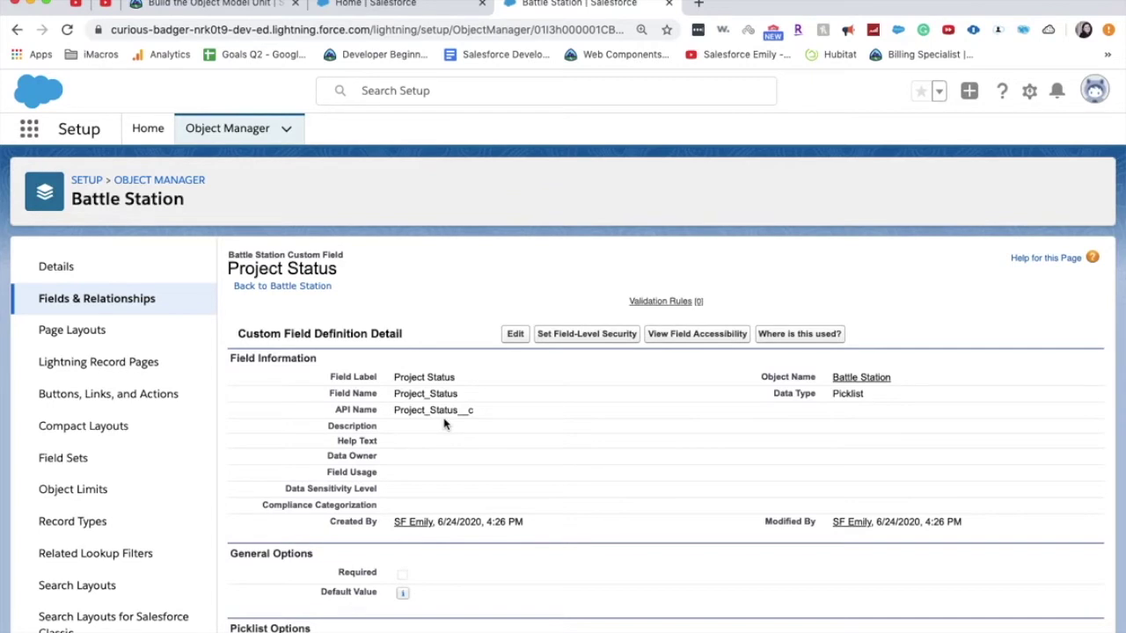
scroll(586, 539, down, 5)
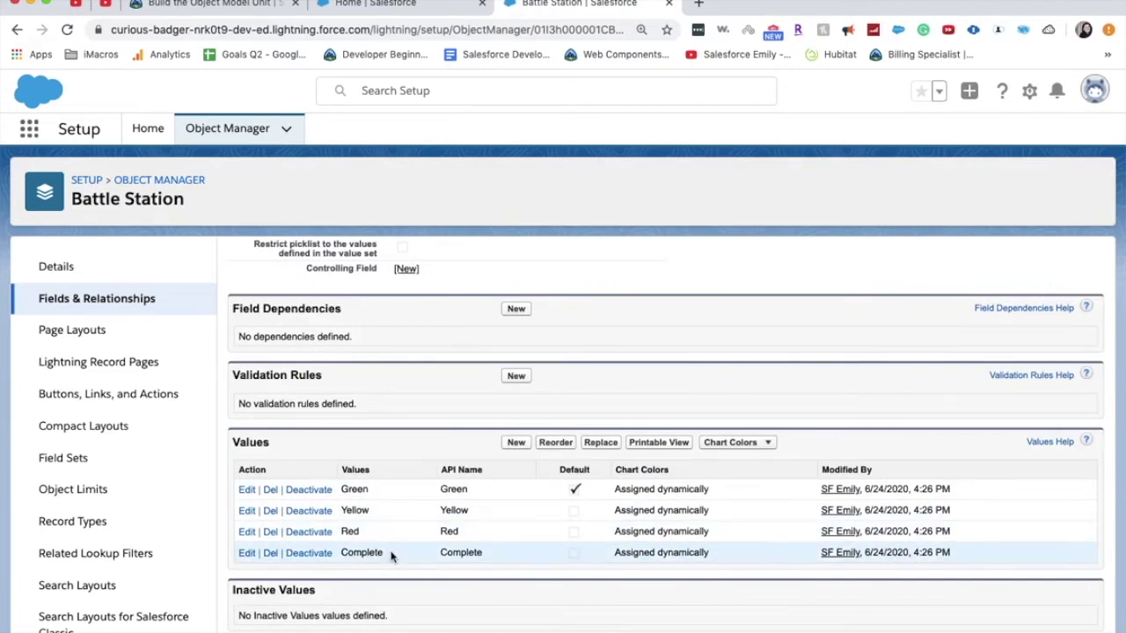
scroll(391, 556, up, 5)
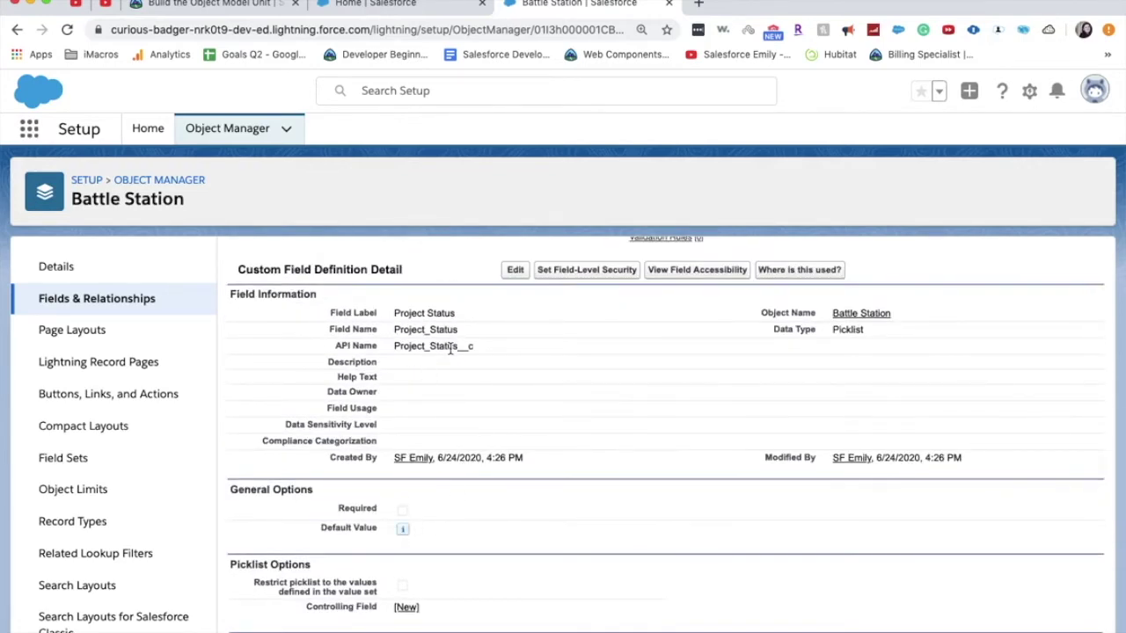
scroll(433, 619, down, 5)
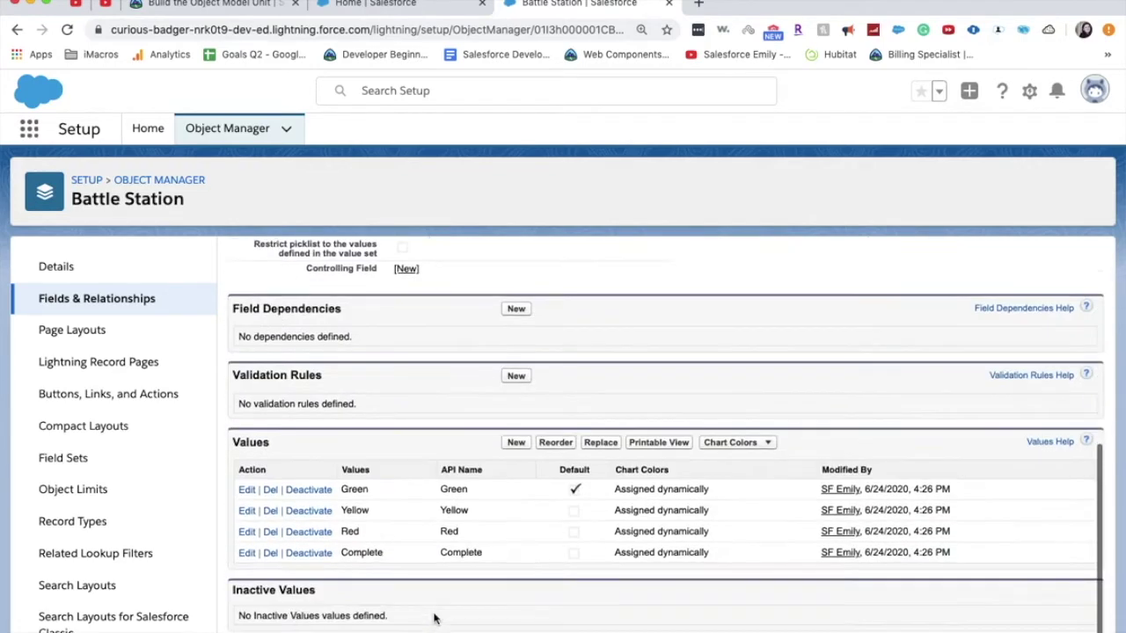
click(44, 298)
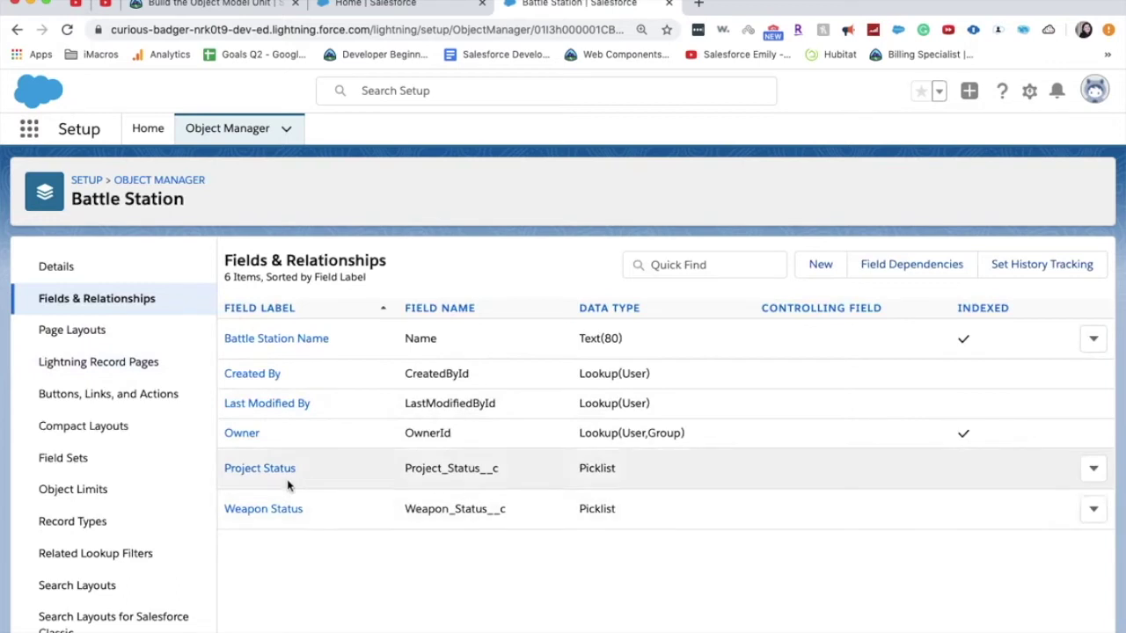
Edit the Battle Station object's Weapon Status field and change its label to Weapons Status, accepting the label-change warning
click(264, 510)
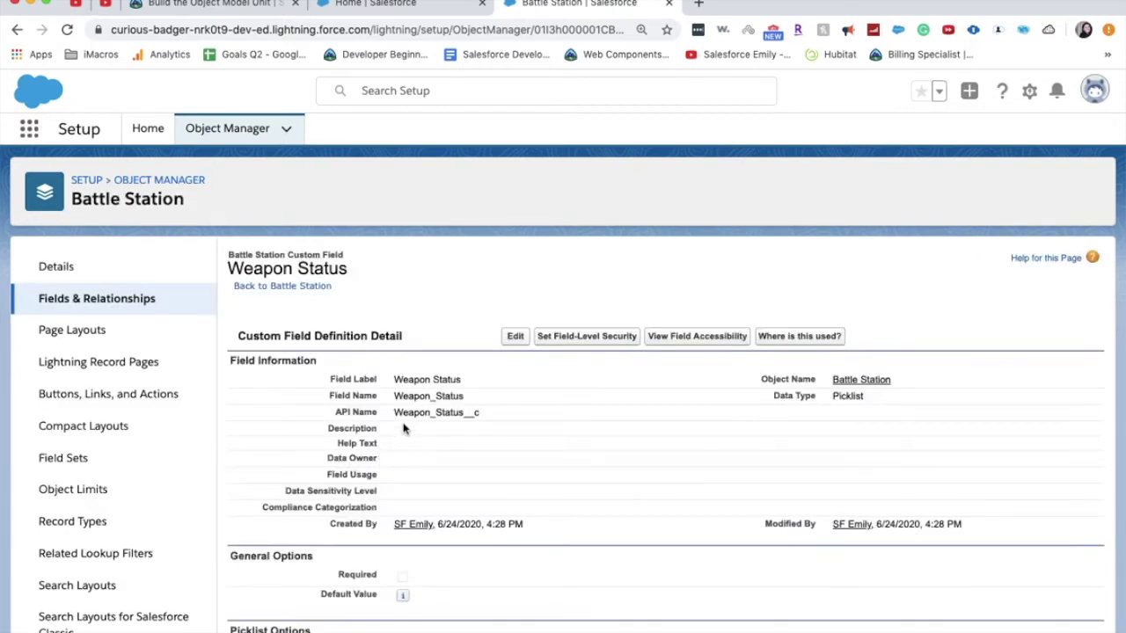
double_click(463, 411)
click(463, 415)
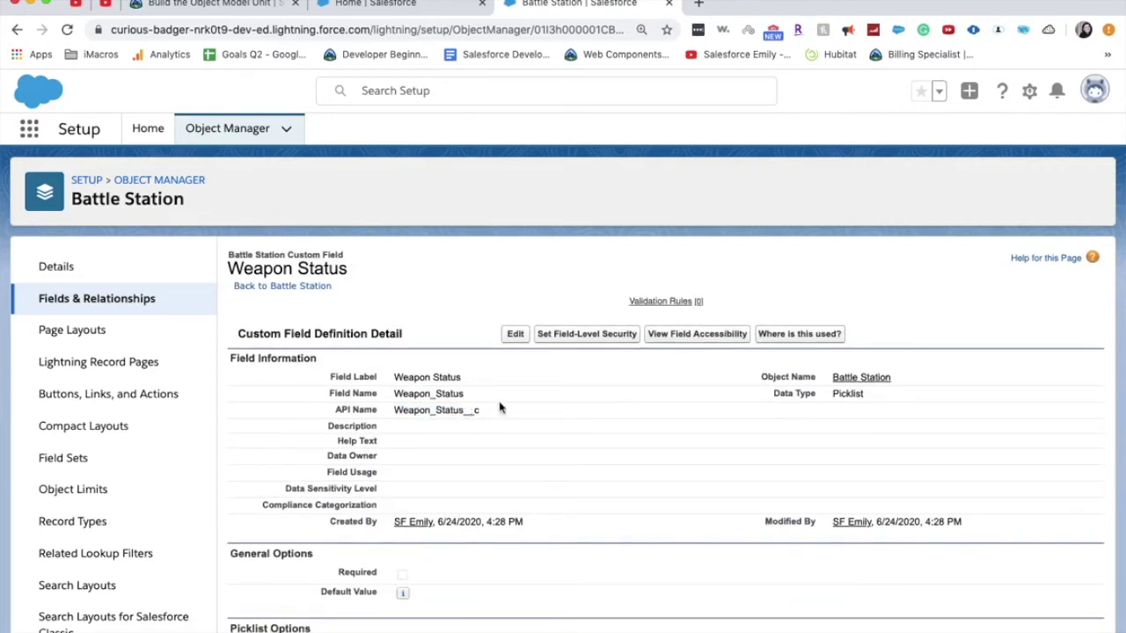
click(515, 335)
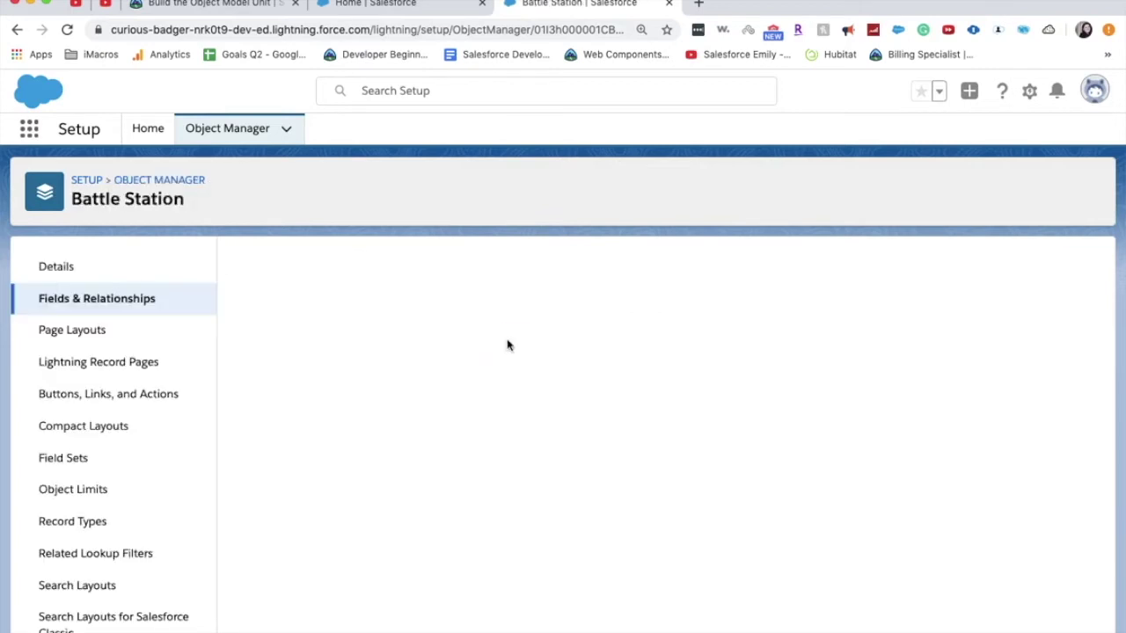
click(449, 360)
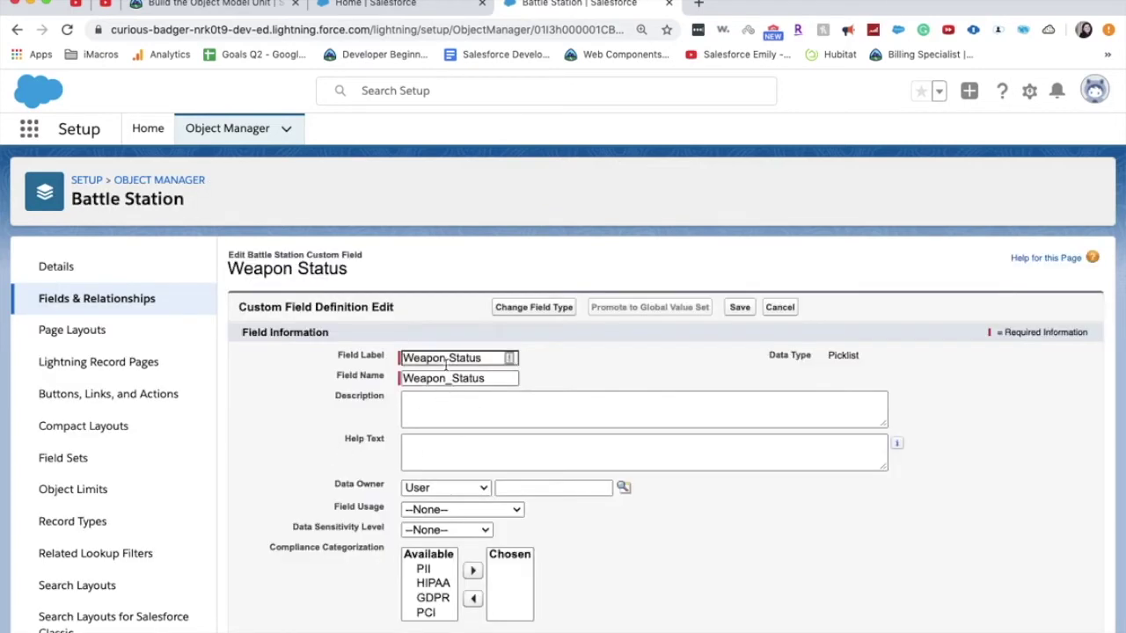
click(454, 359)
text(s)
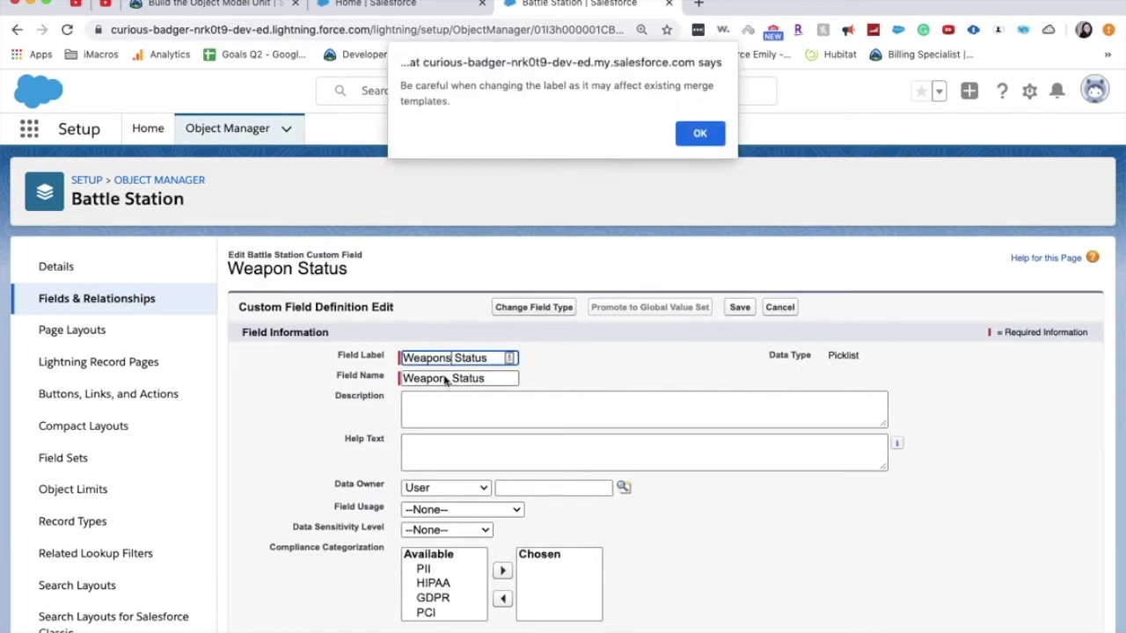
click(701, 139)
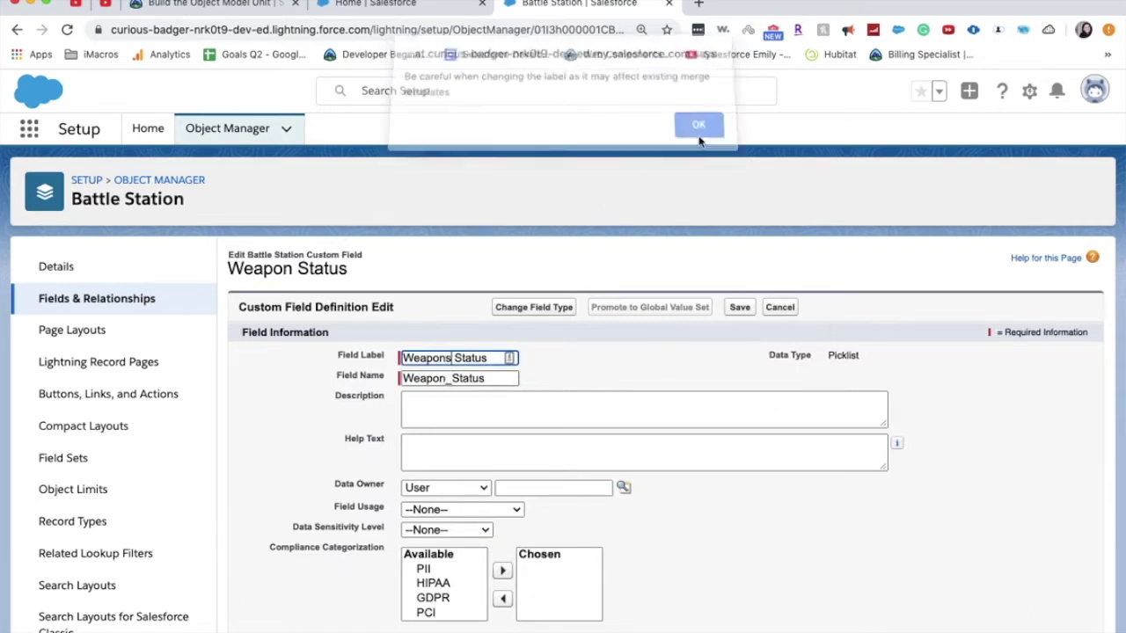
Change the field name to Weapons_Status, accept the name-change warning and save the custom field
click(451, 378)
text(s)
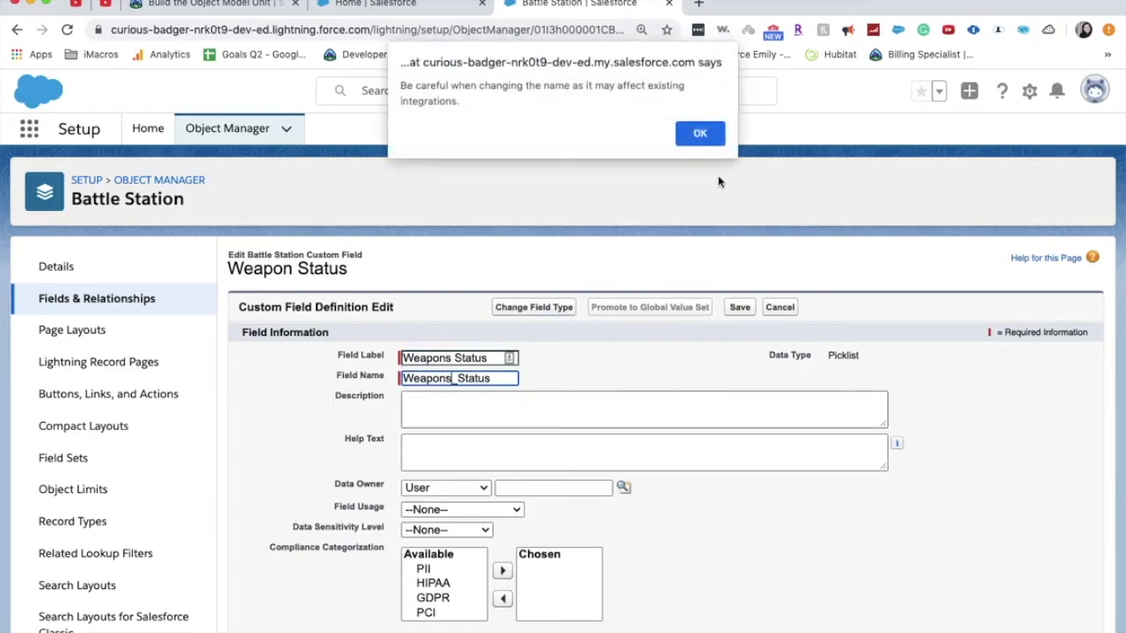
click(711, 133)
click(569, 439)
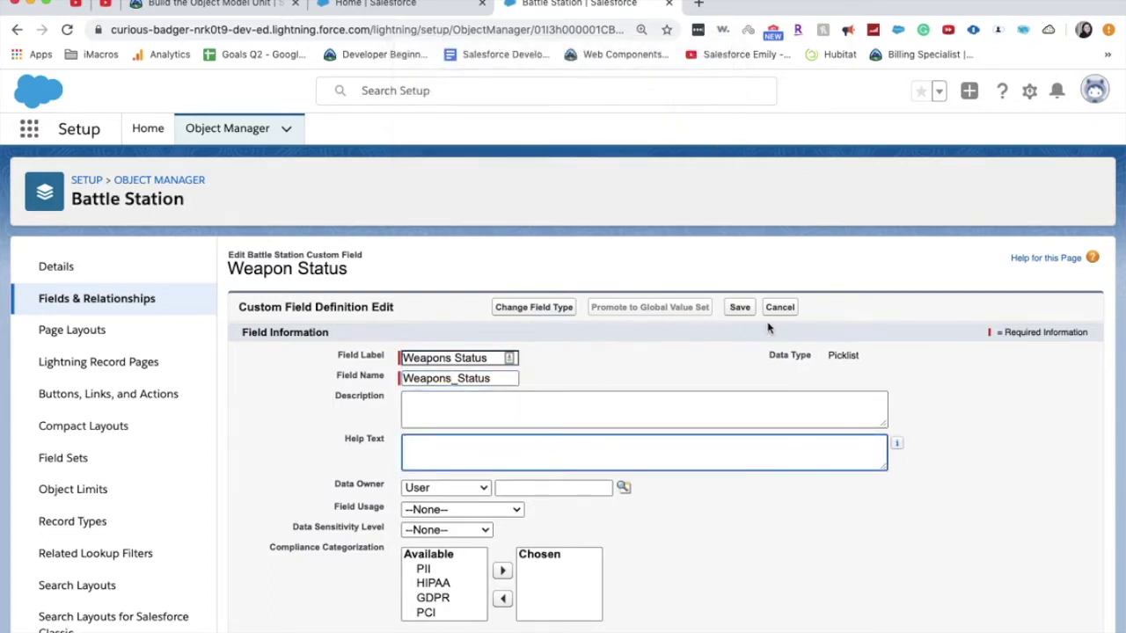
click(740, 309)
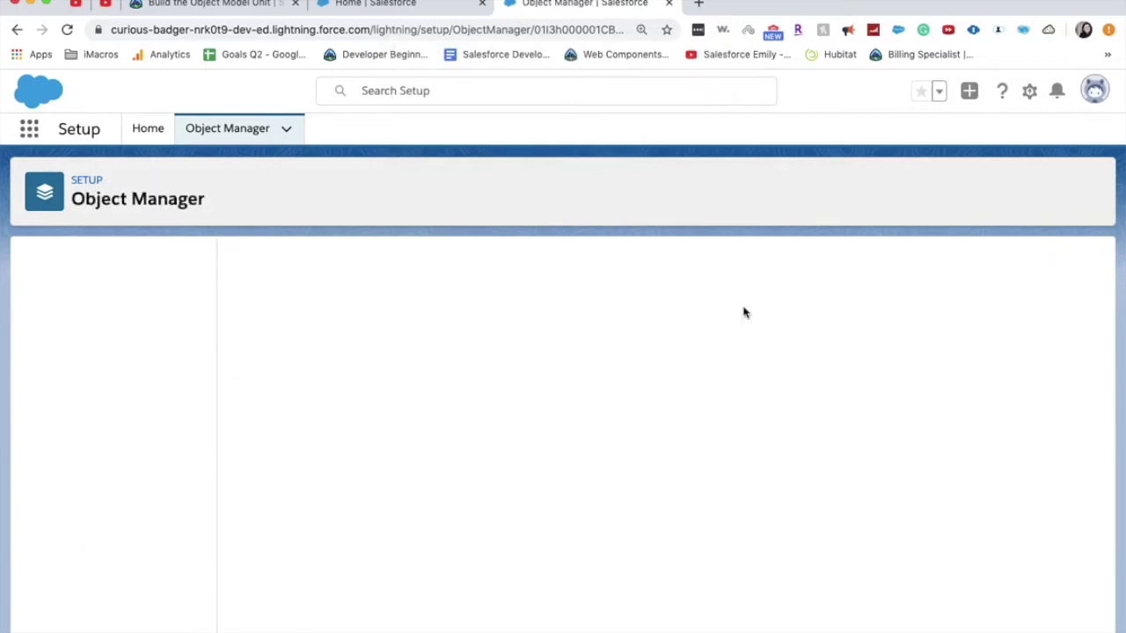
Switch to Trailhead, go to the Modify the User Experience unit and read the Battle Station page layout instructions
click(244, 5)
click(263, 584)
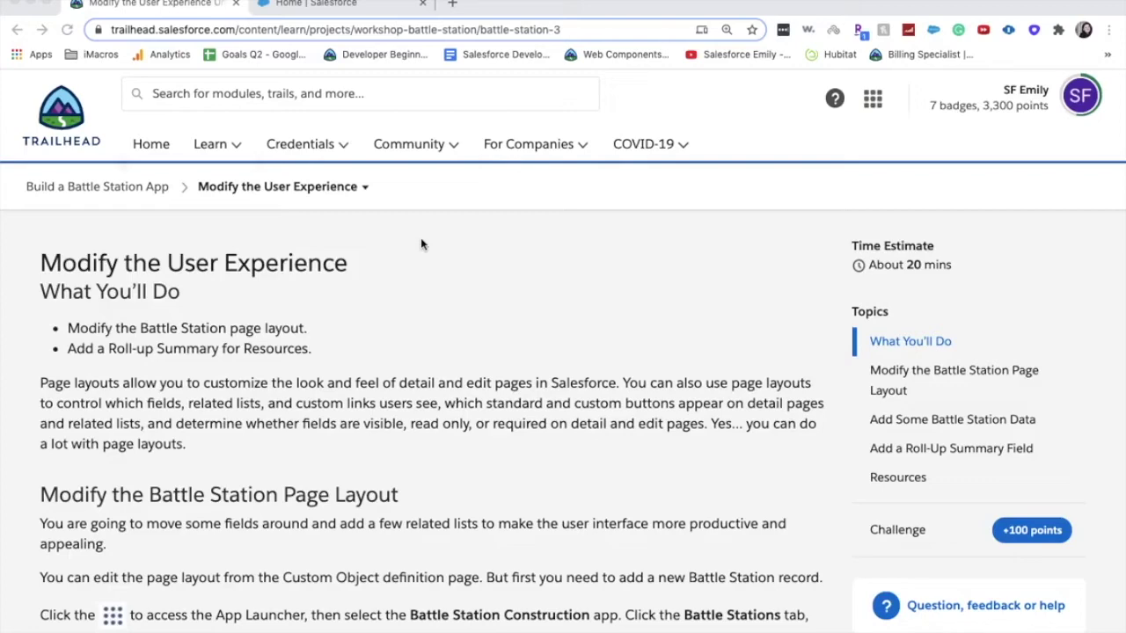
scroll(701, 362, down, 4)
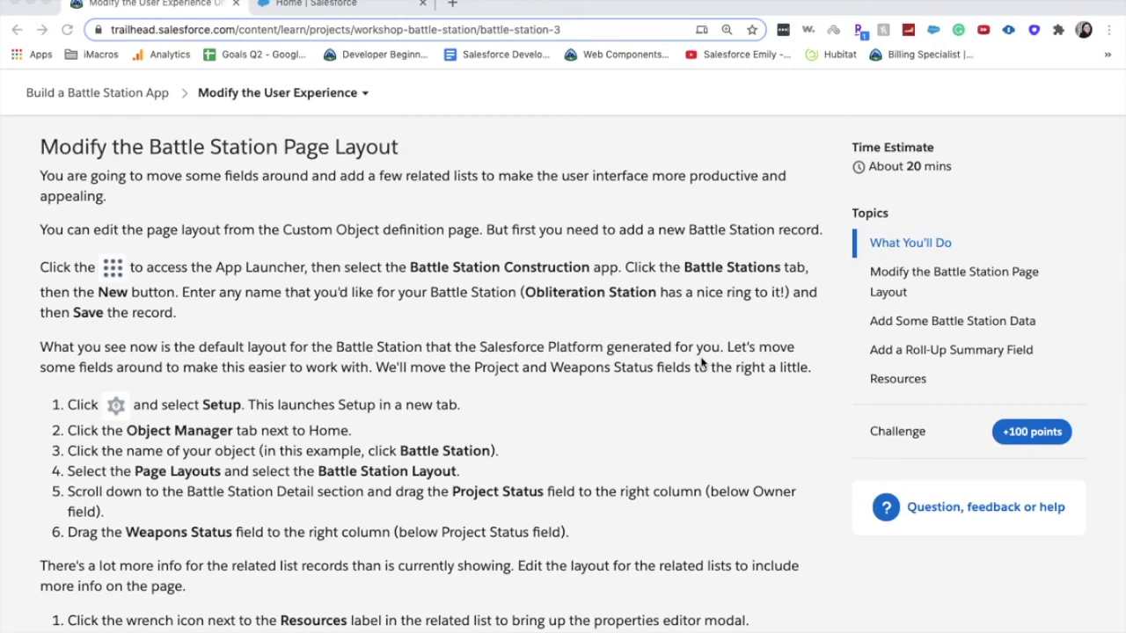
scroll(658, 261, up, 1)
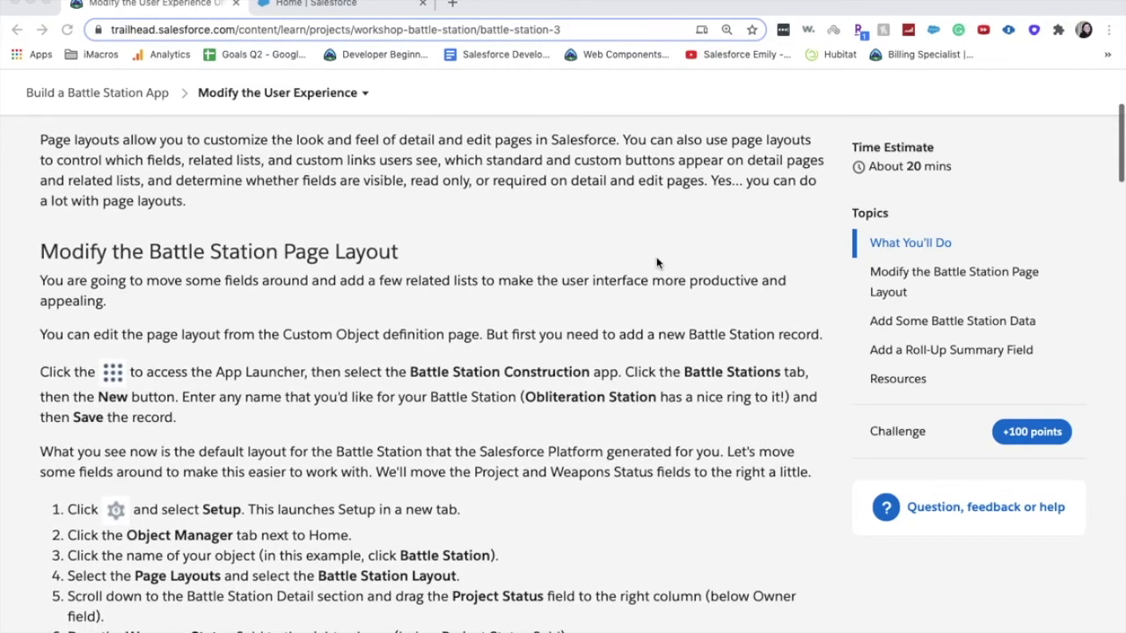
scroll(356, 276, down, 1)
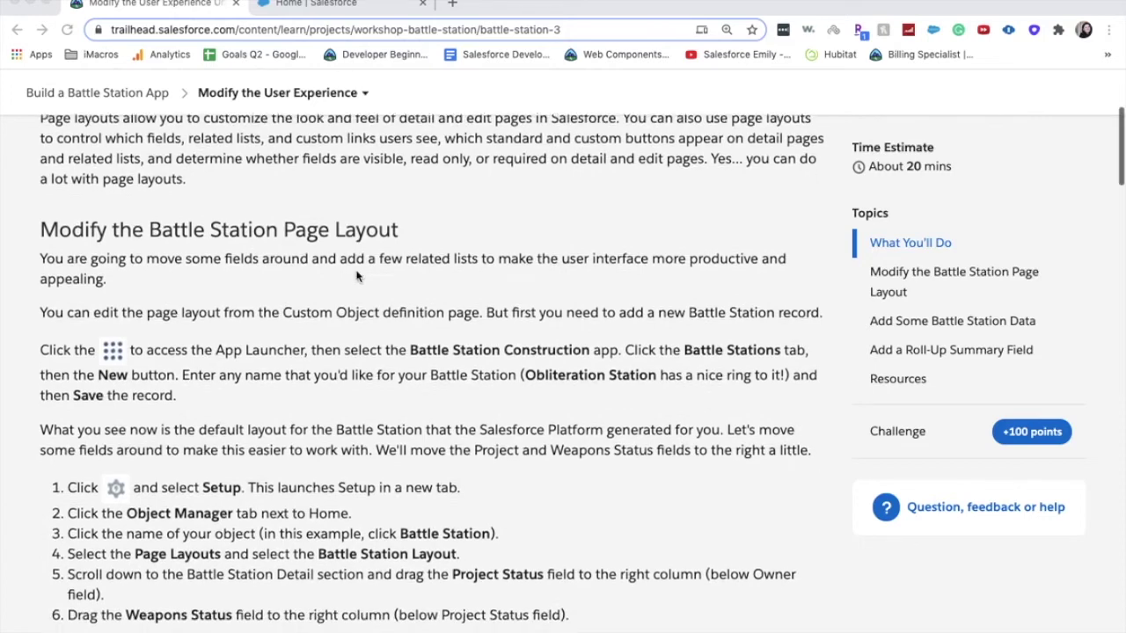
scroll(356, 276, down, 2)
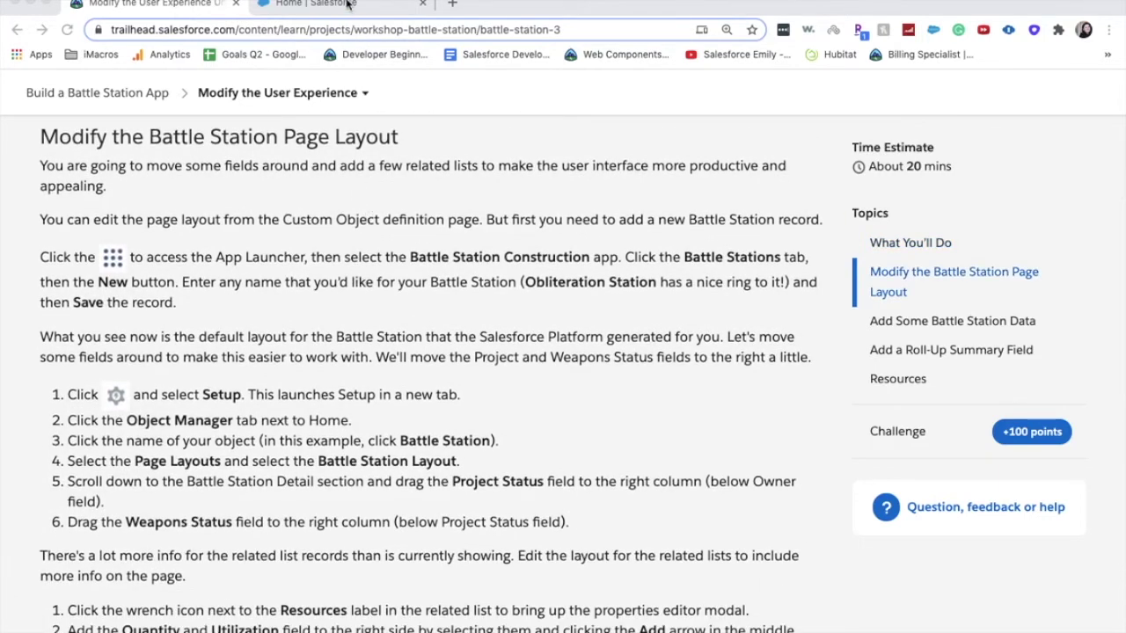
Switch to the Salesforce org and launch the Battle Station Construction app from the full list of apps
click(347, 5)
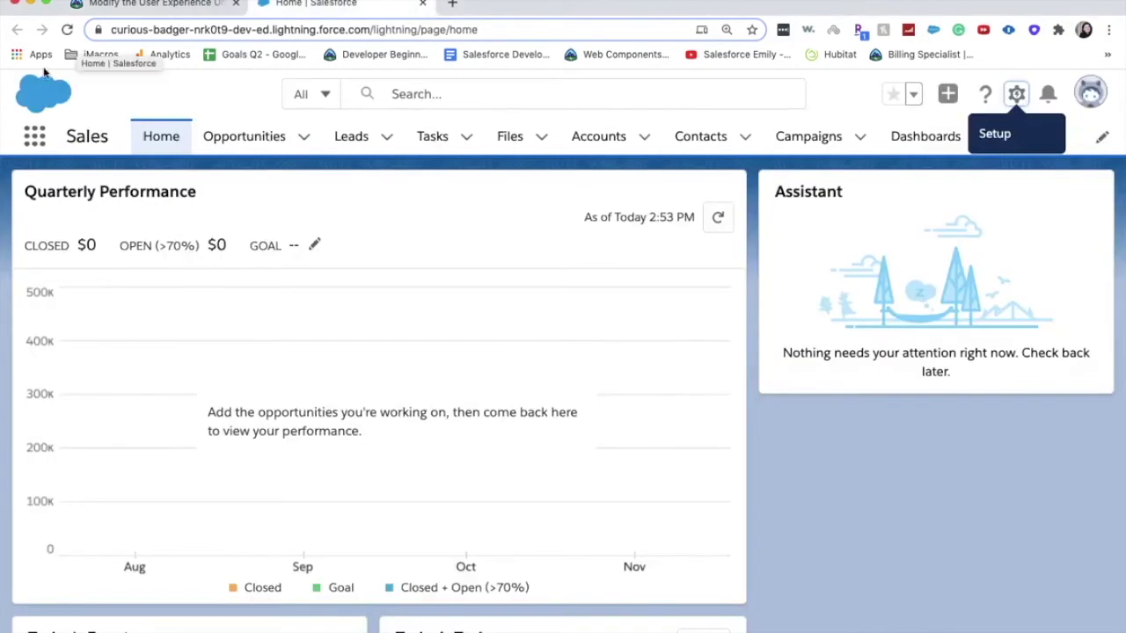
click(35, 137)
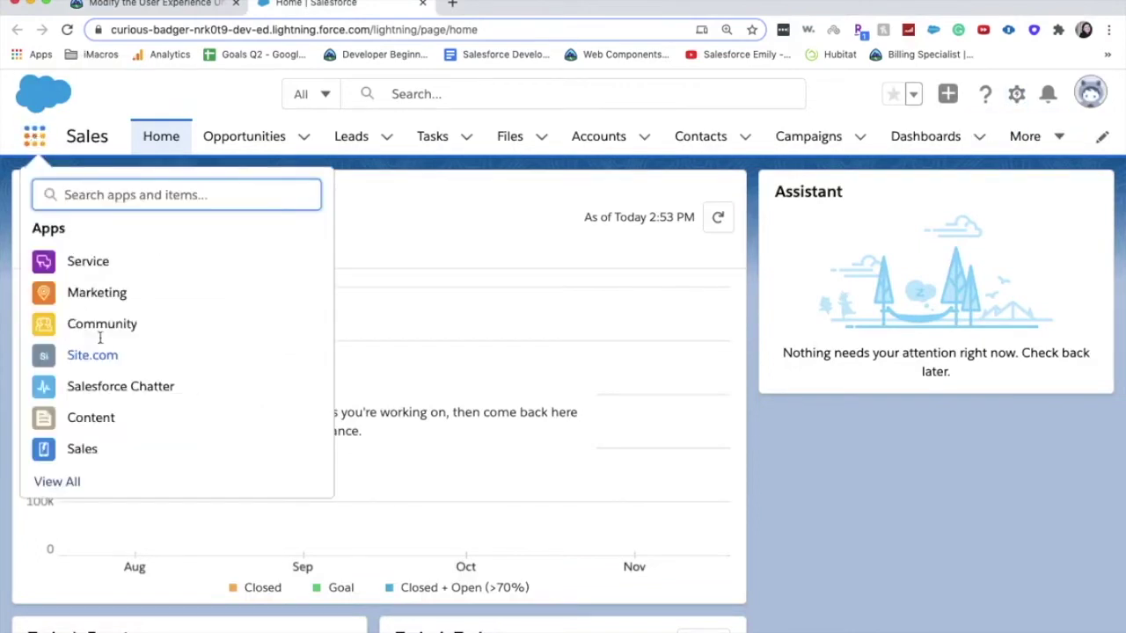
click(55, 482)
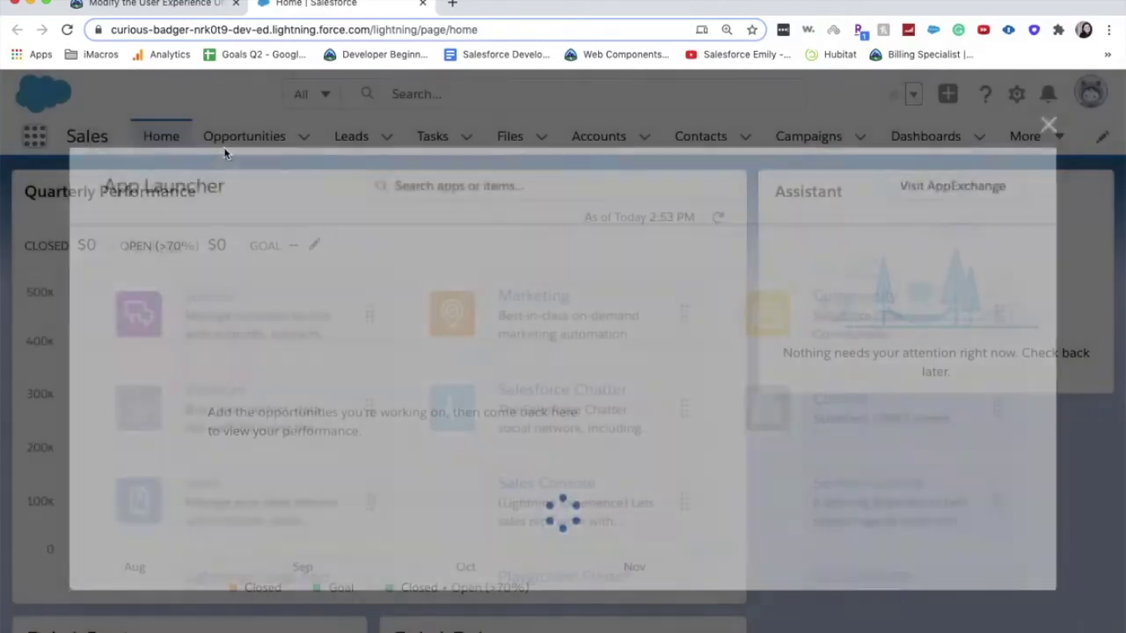
scroll(629, 251, down, 3)
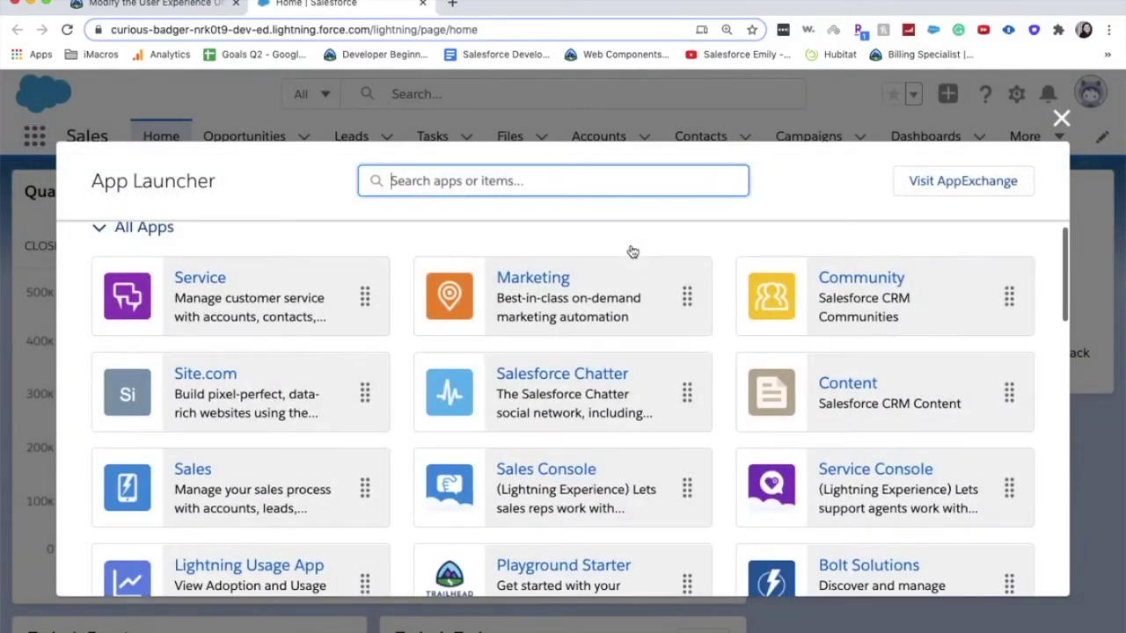
scroll(632, 252, down, 2)
click(253, 540)
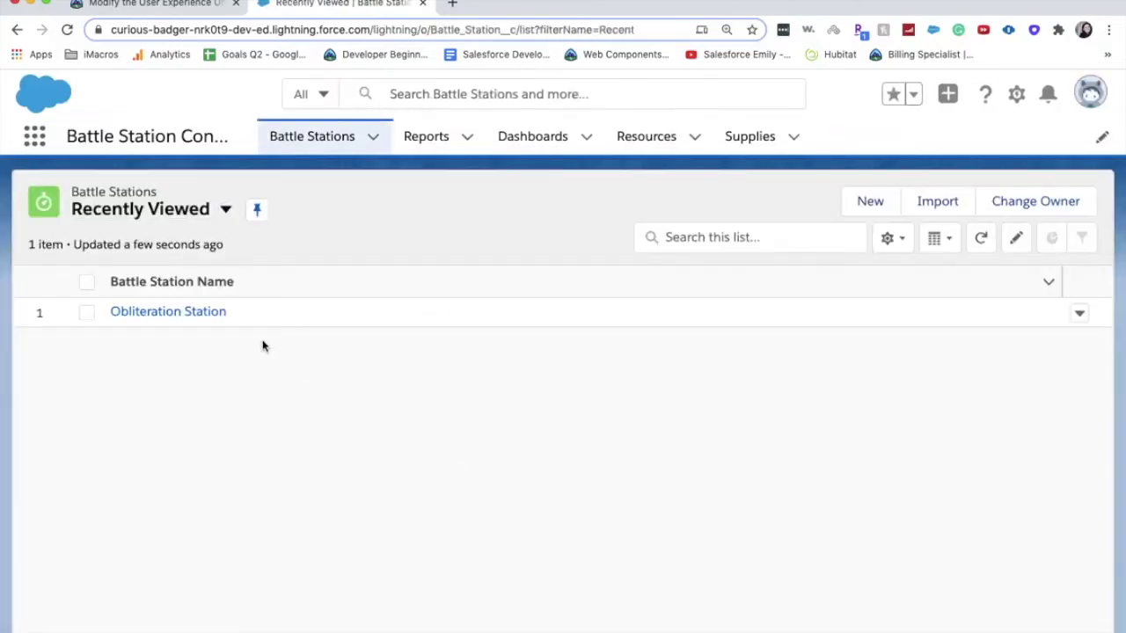
View the Obliteration Station record's details, dismiss the compact setting suggestion and return to the Battle Stations list
click(215, 316)
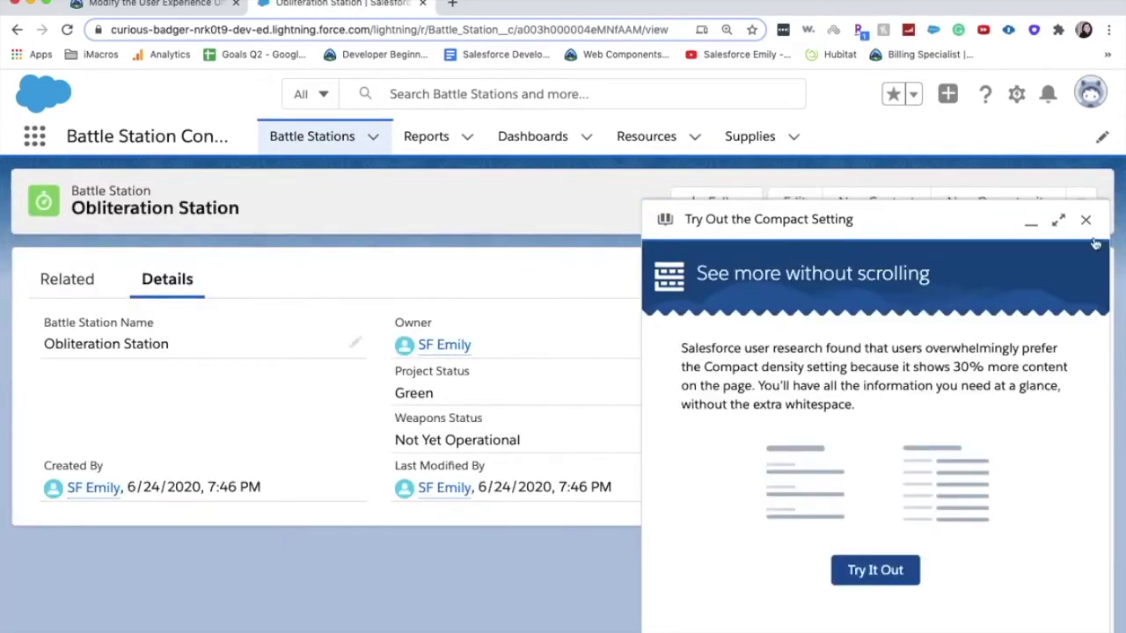
click(1086, 221)
scroll(289, 226, left, 5)
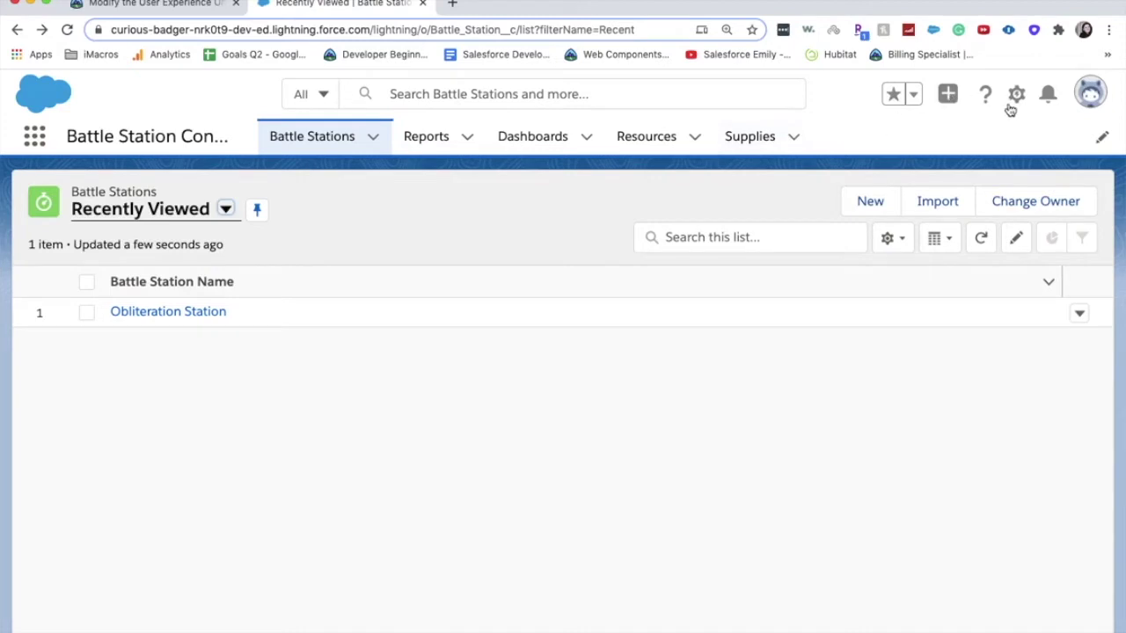
Go to Object Manager in Setup, filter the objects by "ba" and open the Battle Station object
click(1013, 100)
click(964, 155)
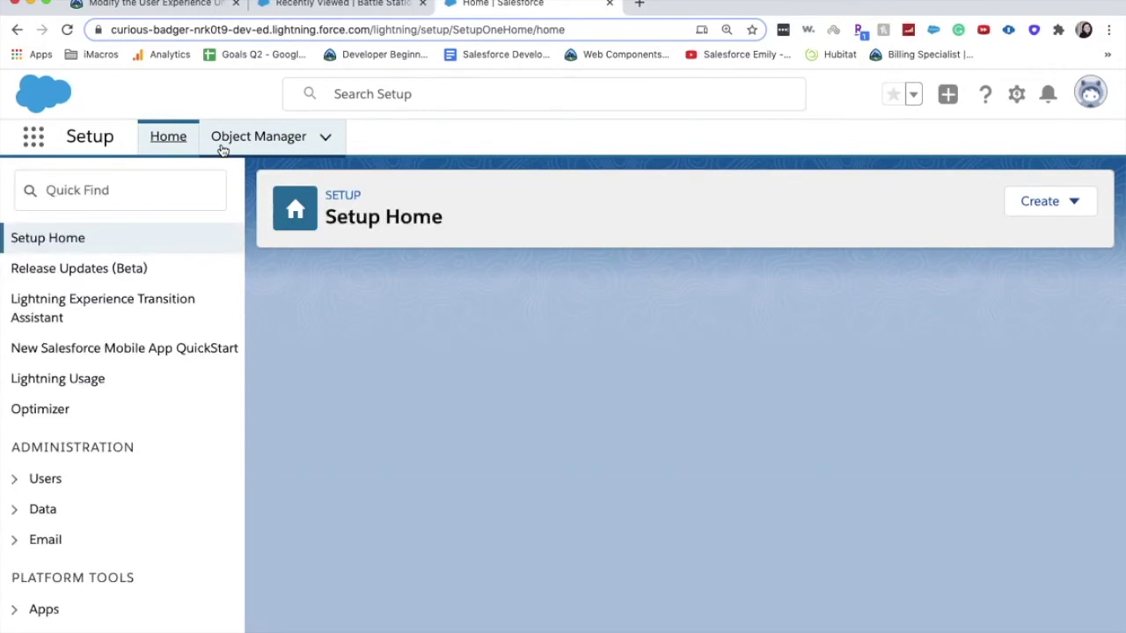
click(222, 141)
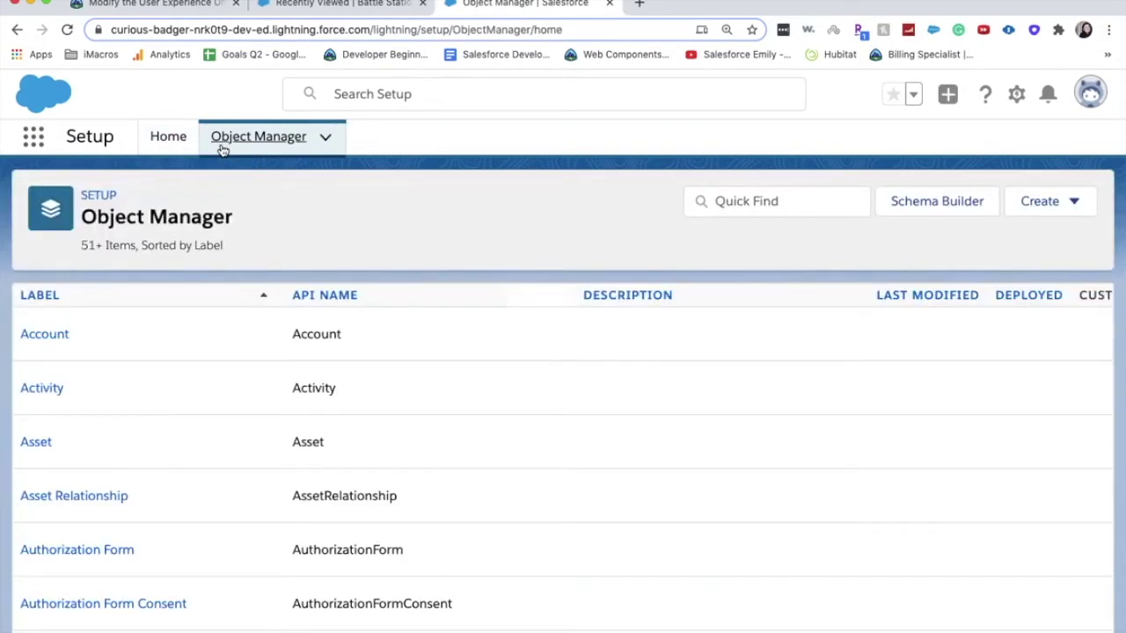
click(830, 199)
text(ba)
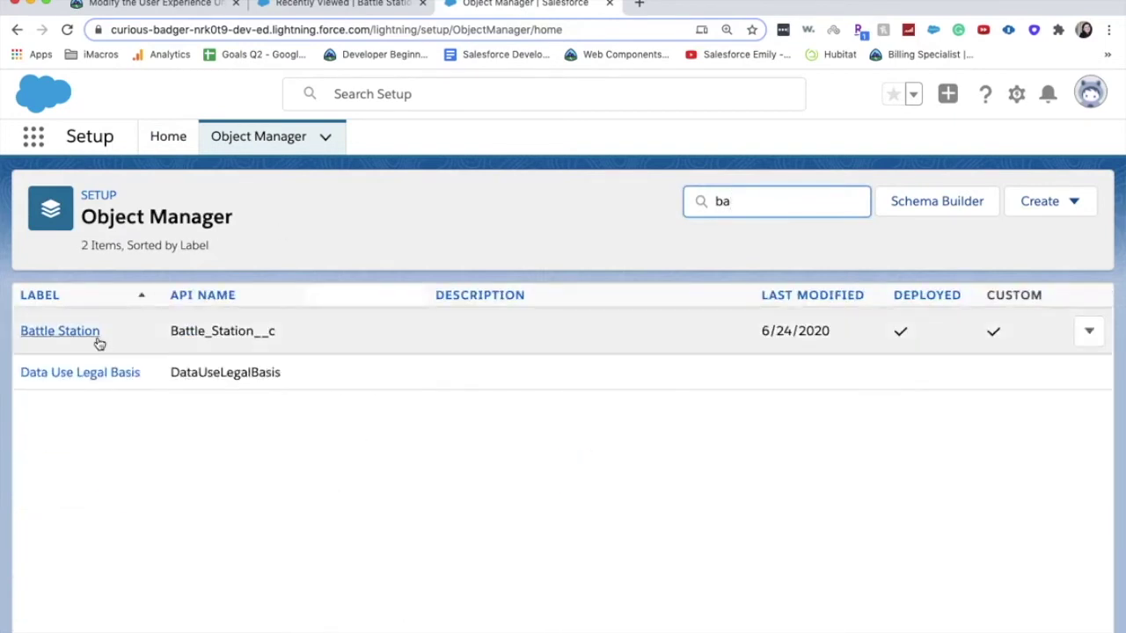
click(60, 333)
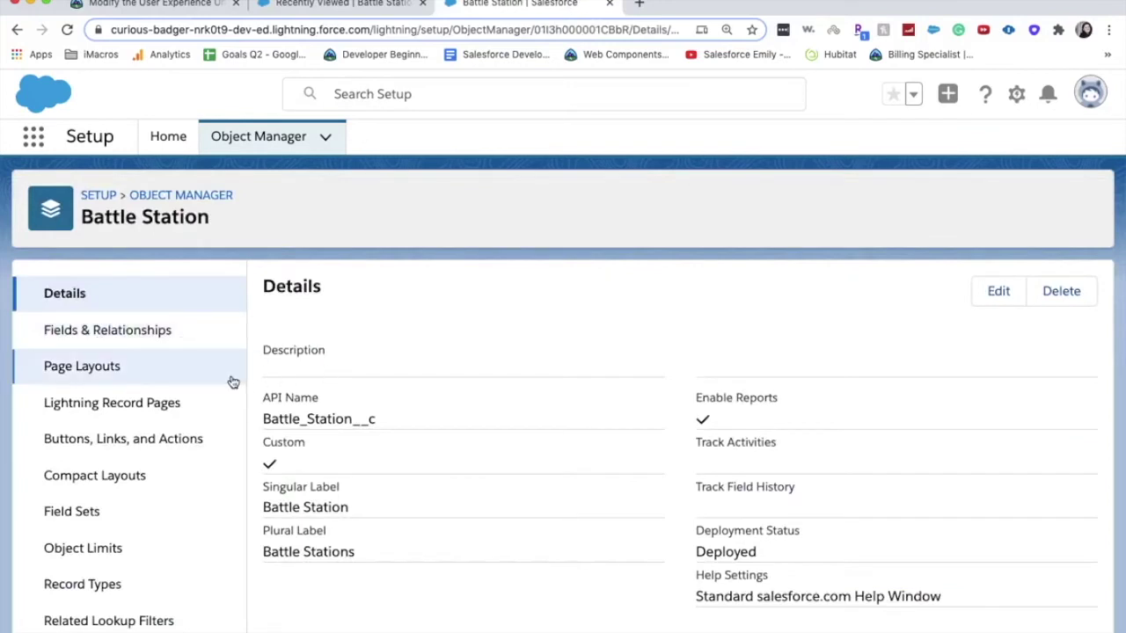
Open the Battle Station Layout from the object's page layouts for editing
scroll(151, 591, down, 2)
scroll(151, 591, up, 2)
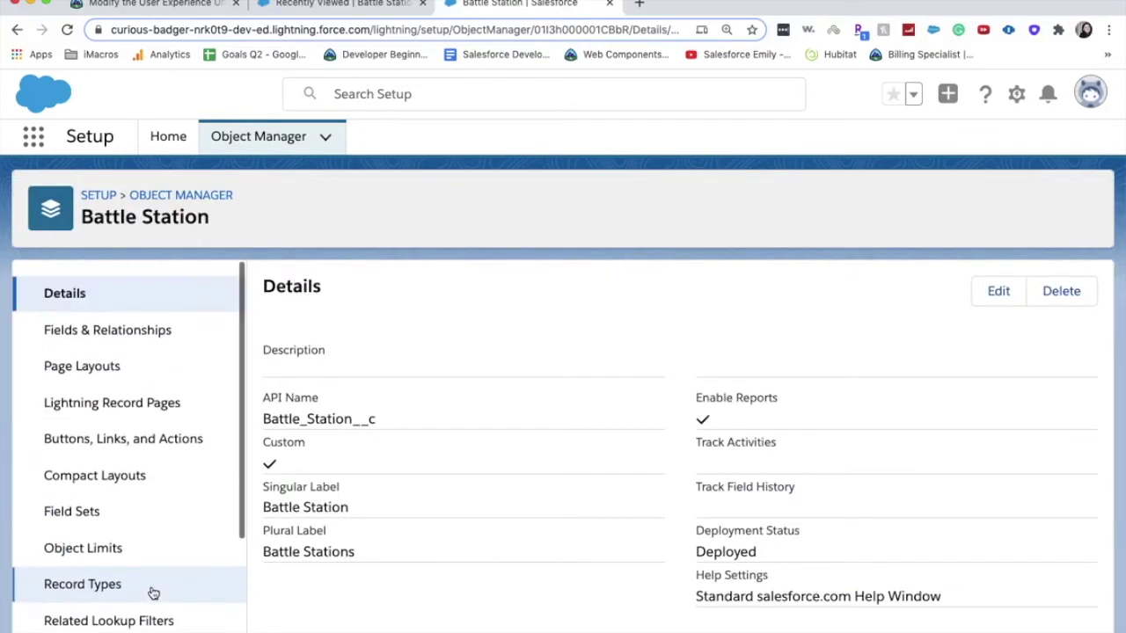
click(93, 383)
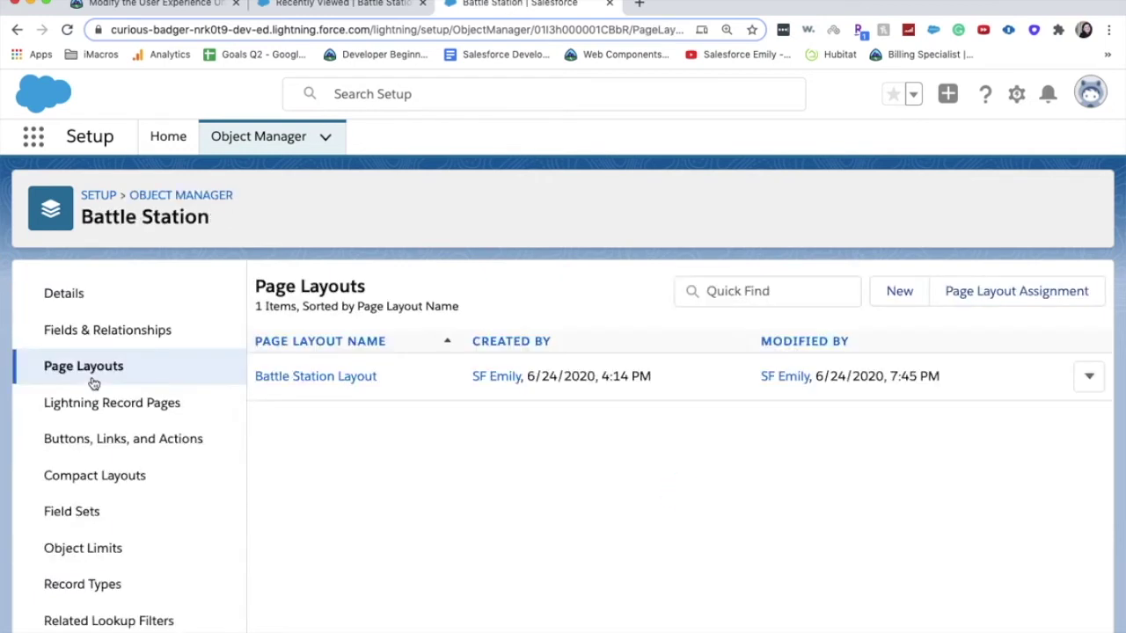
click(333, 375)
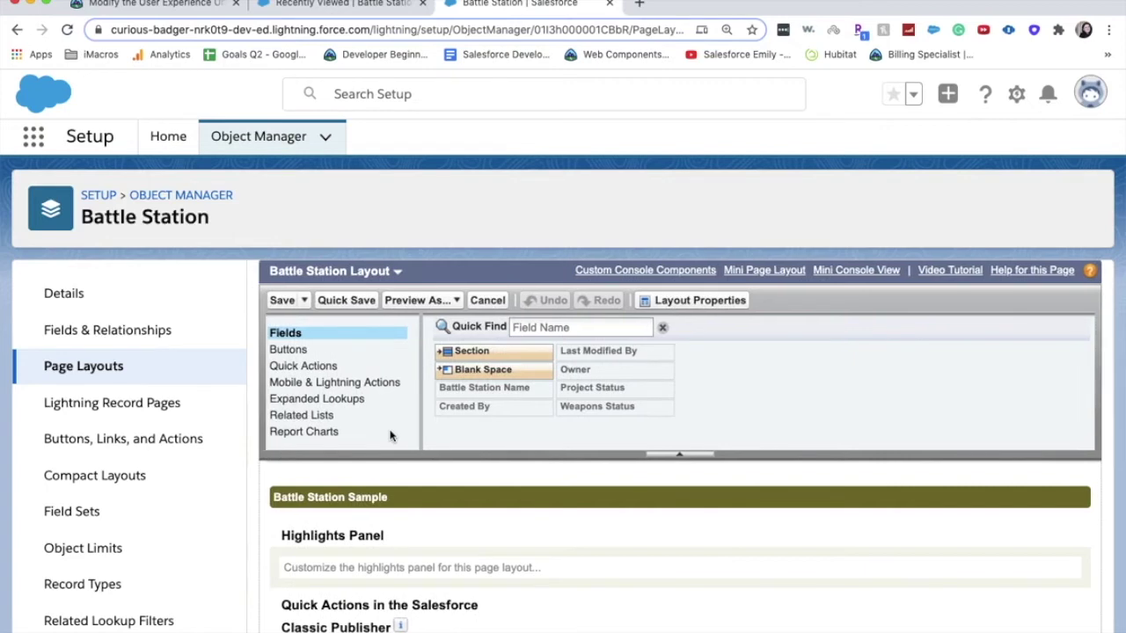
Examine where the Project Status and Weapons Status fields sit in the layout's Battle Station Detail section
scroll(444, 447, down, 2)
scroll(443, 448, down, 15)
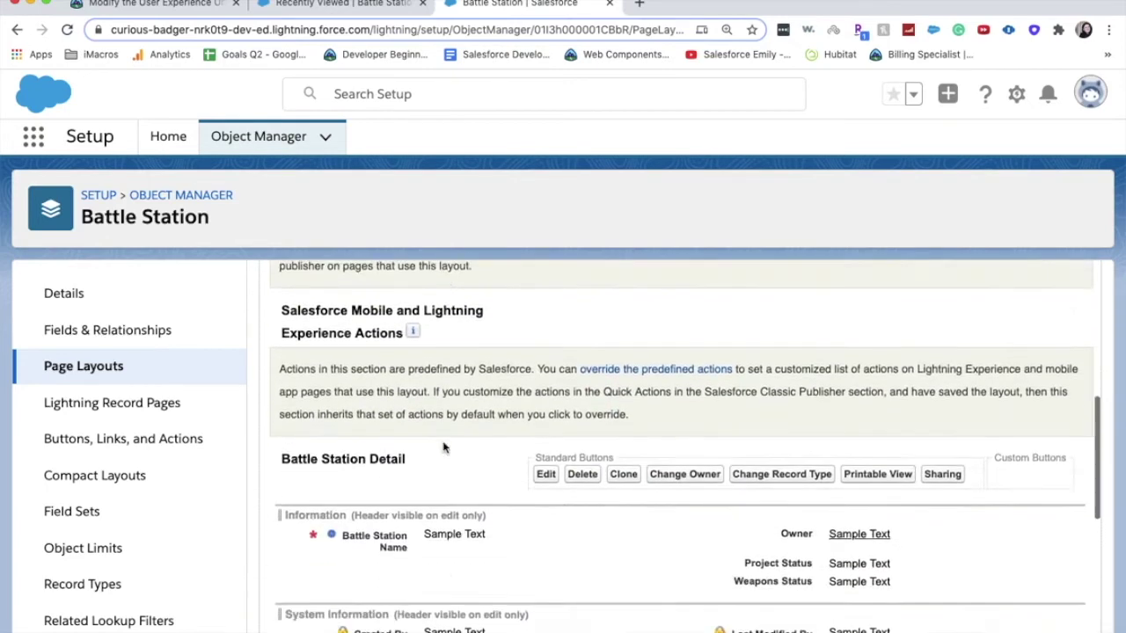
scroll(443, 448, up, 6)
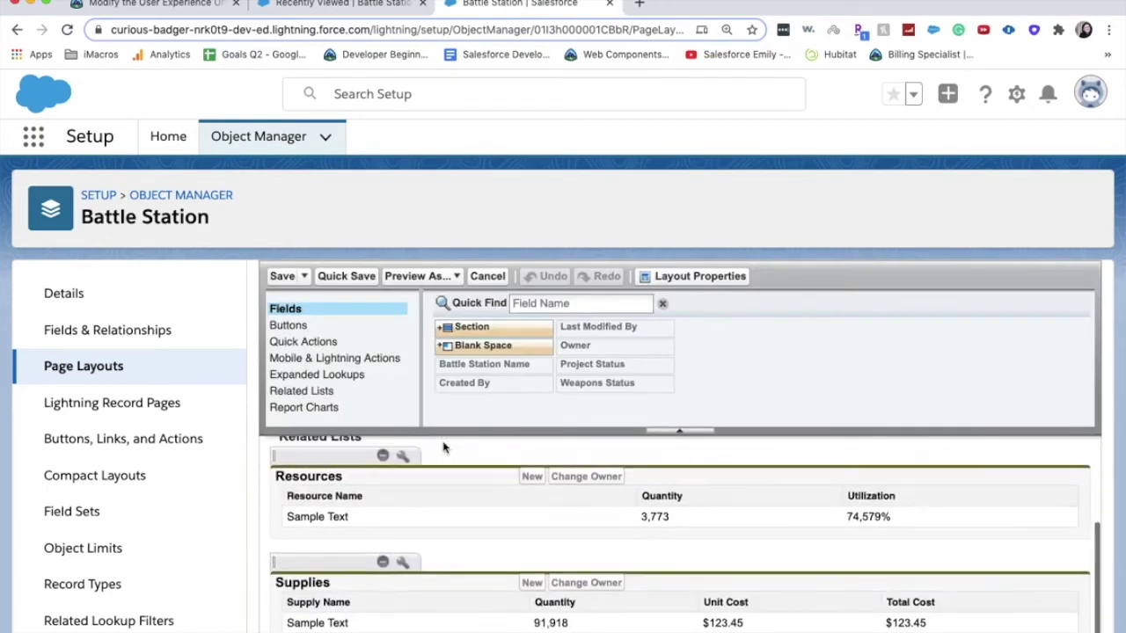
scroll(443, 448, down, 1)
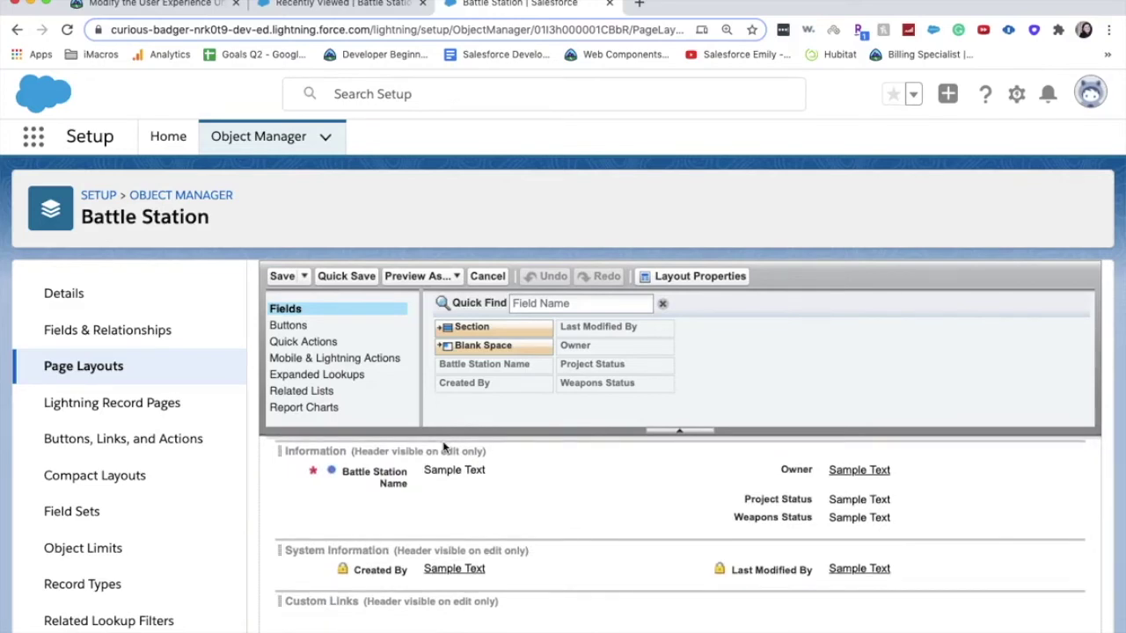
scroll(443, 448, up, 1)
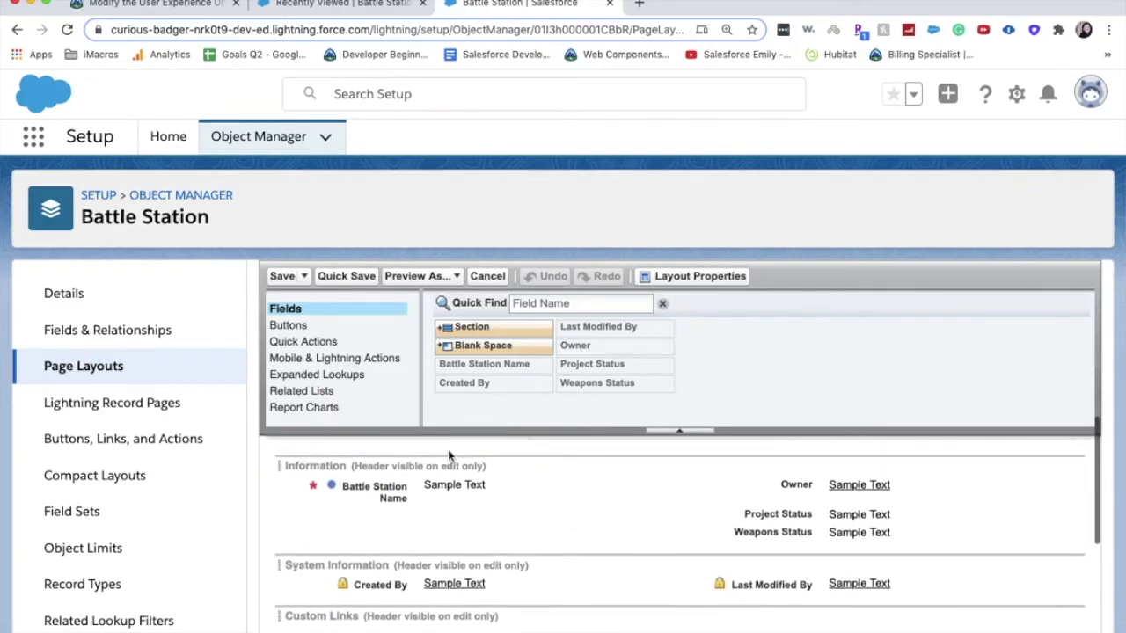
click(823, 535)
drag(823, 535, 762, 513)
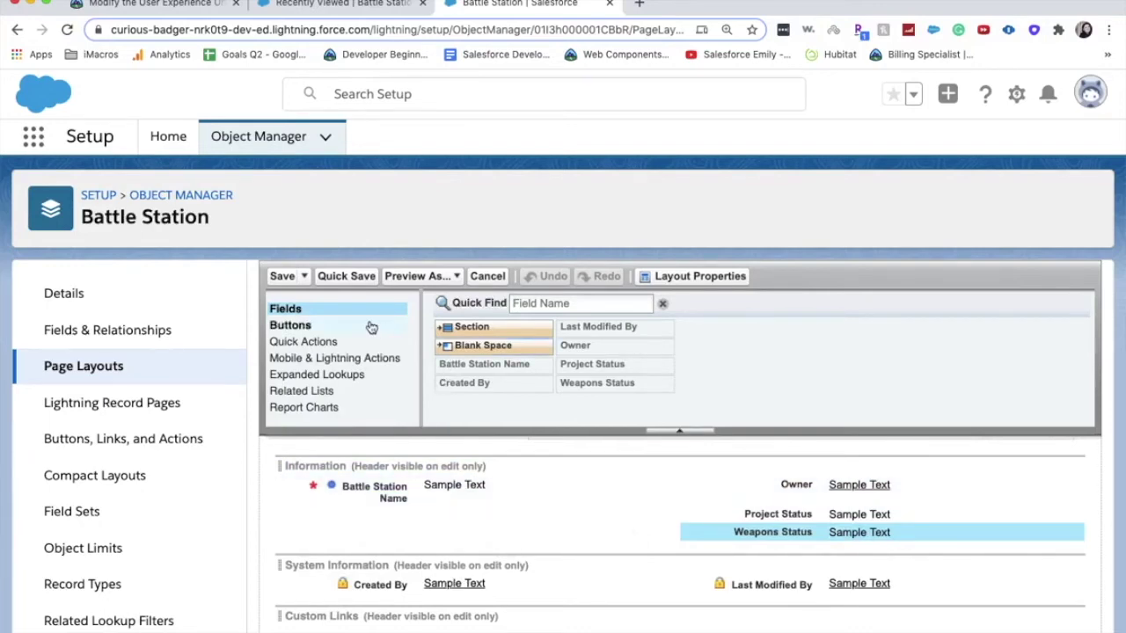
Open the properties of the Resources related list in the Battle Station page layout
scroll(761, 515, down, 3)
scroll(763, 517, down, 2)
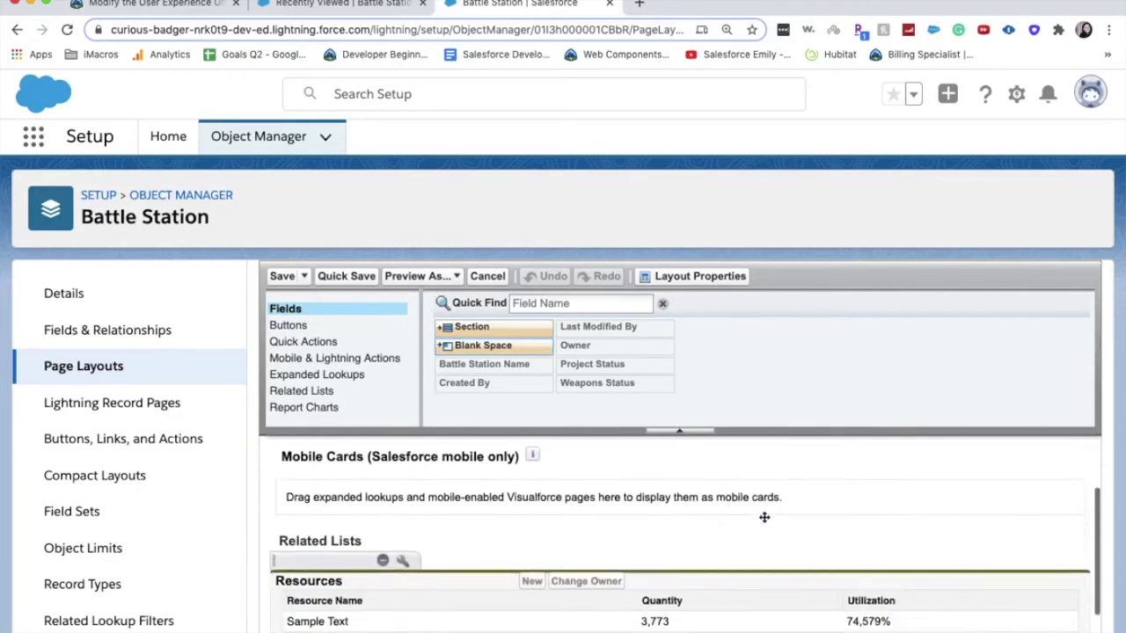
scroll(764, 517, down, 1)
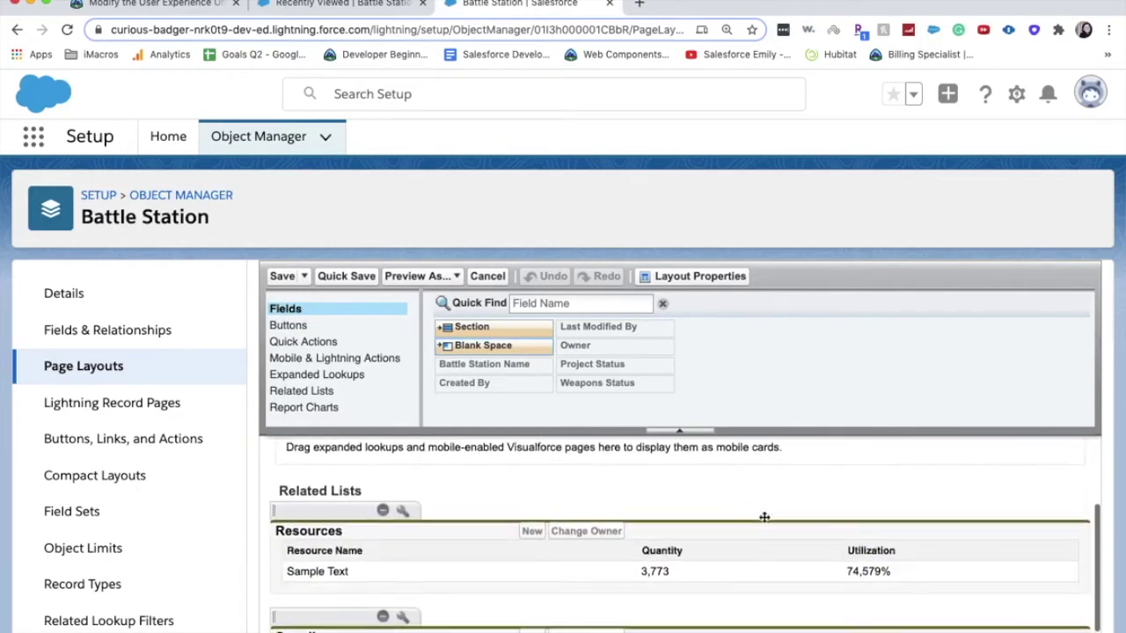
click(406, 517)
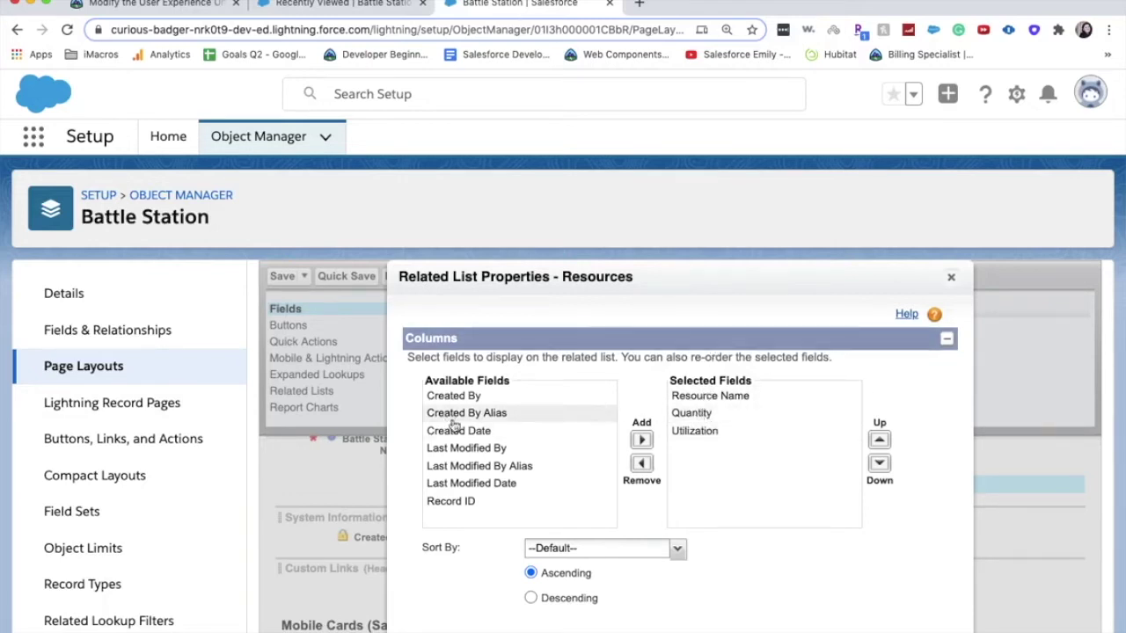
Remove Utilization from the selected columns of the Resources related list and add it back
click(689, 438)
click(641, 463)
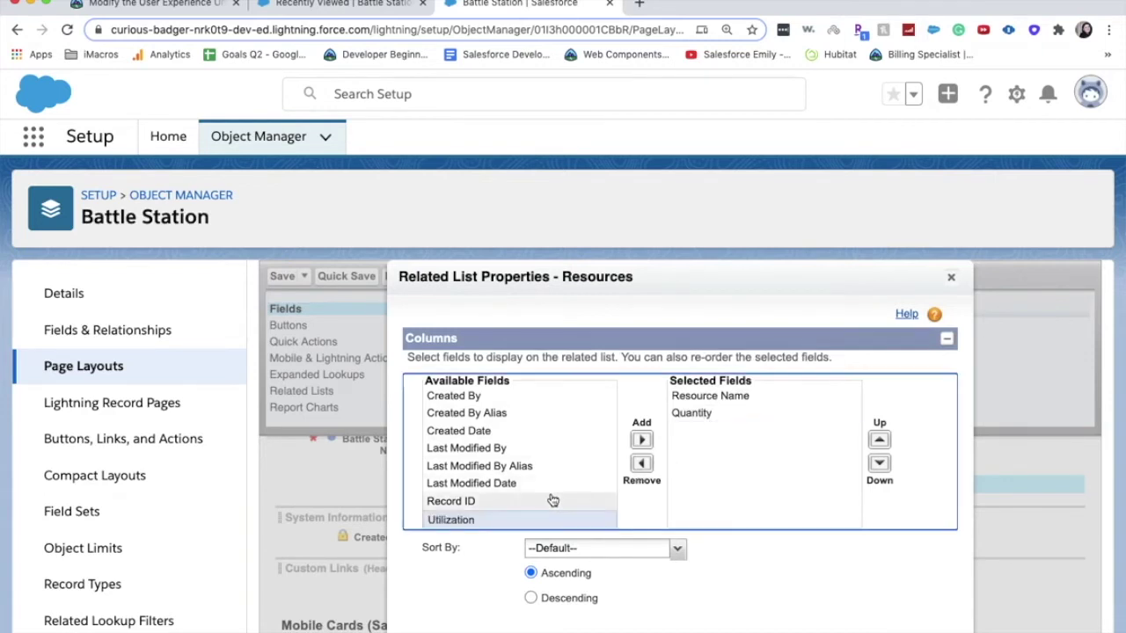
click(642, 440)
Examine the column, sorting and button settings of the Resources related list, and close its properties
scroll(691, 541, down, 3)
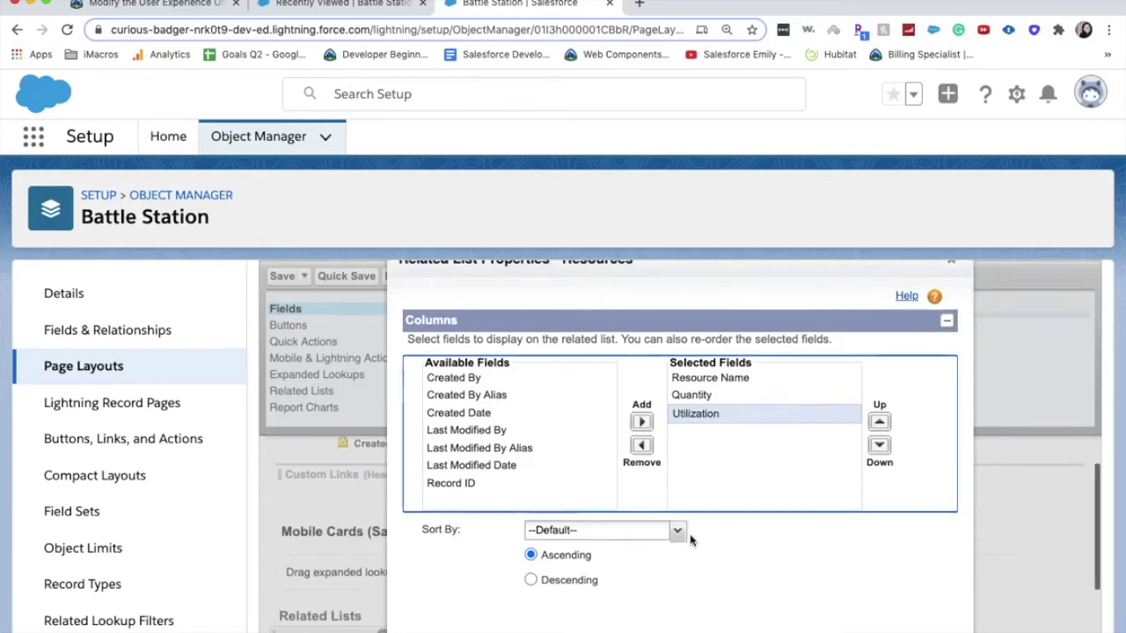
scroll(690, 541, down, 2)
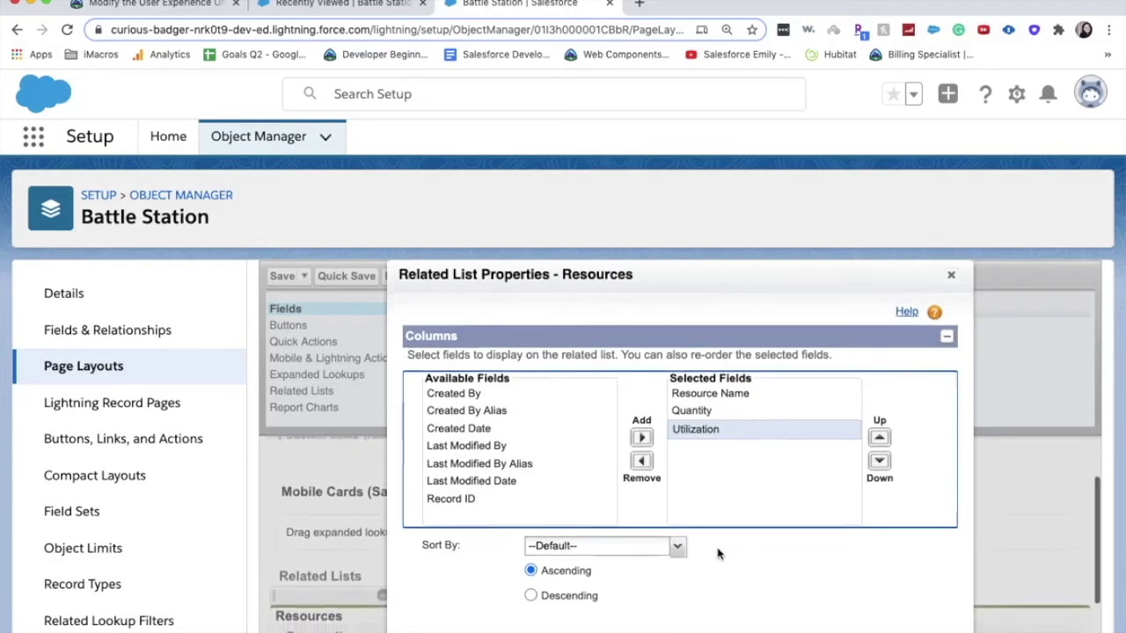
scroll(717, 552, down, 3)
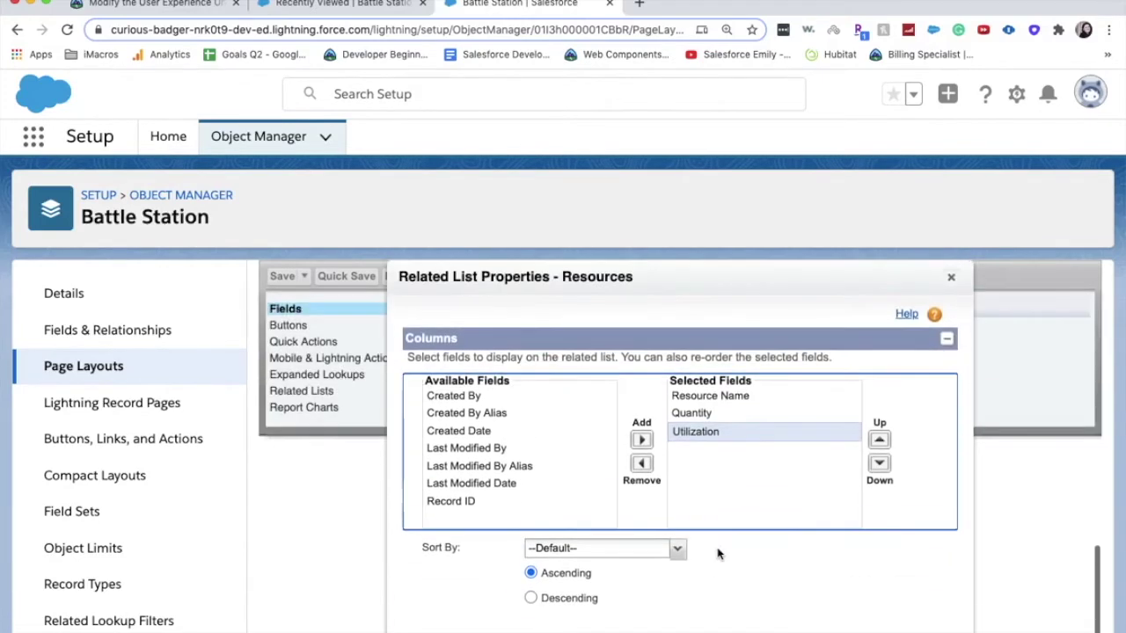
scroll(716, 552, down, 2)
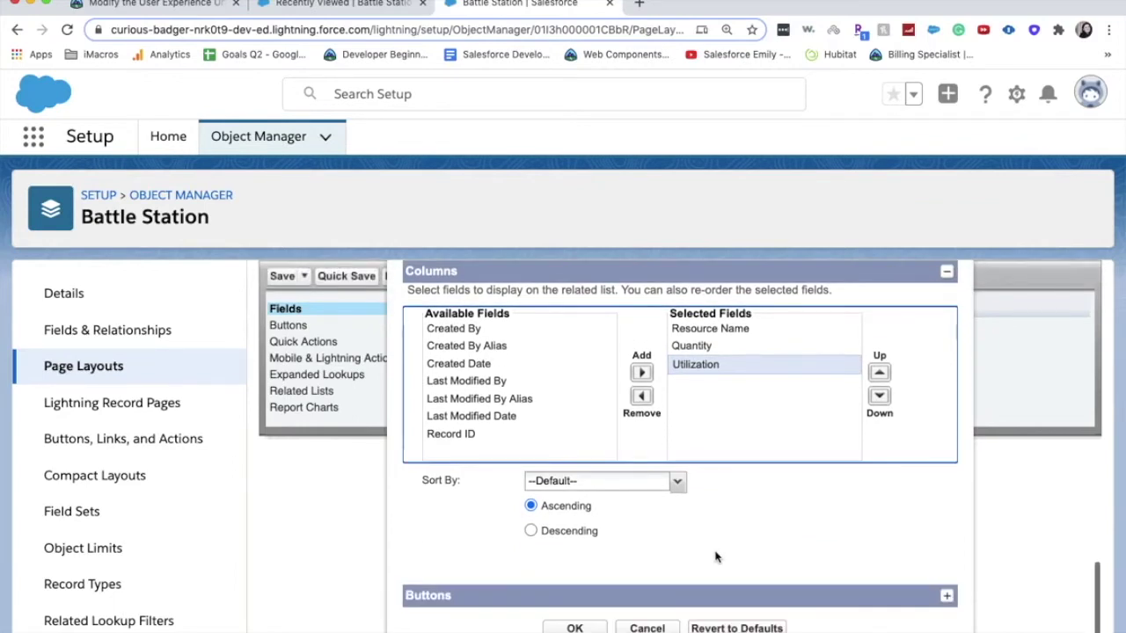
scroll(615, 616, up, 2)
scroll(603, 628, down, 1)
scroll(603, 628, up, 1)
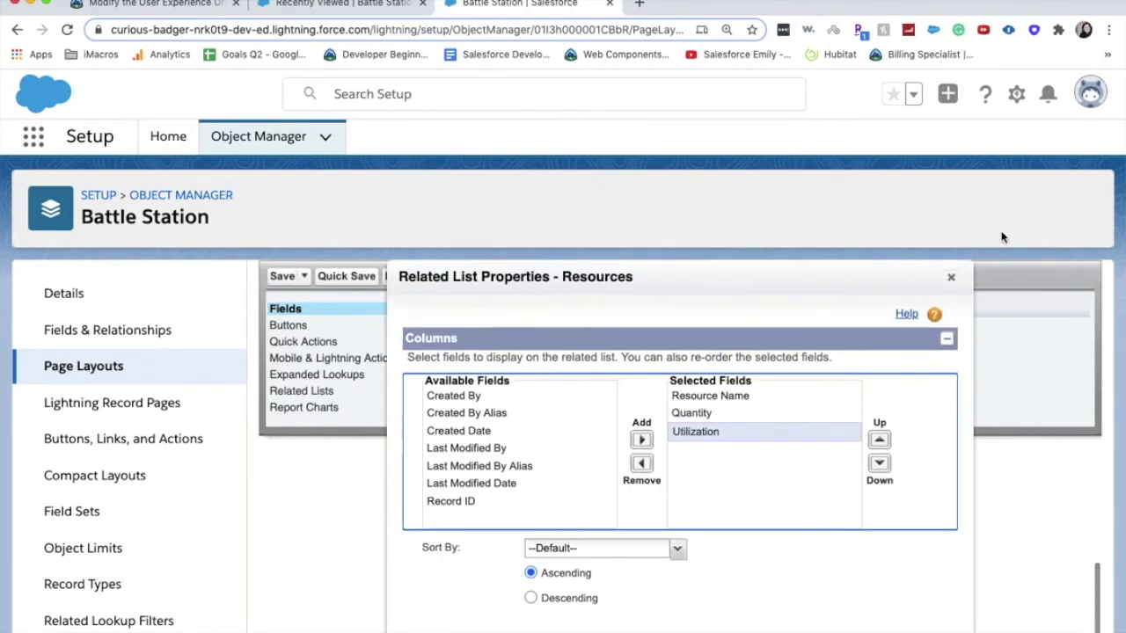
click(950, 280)
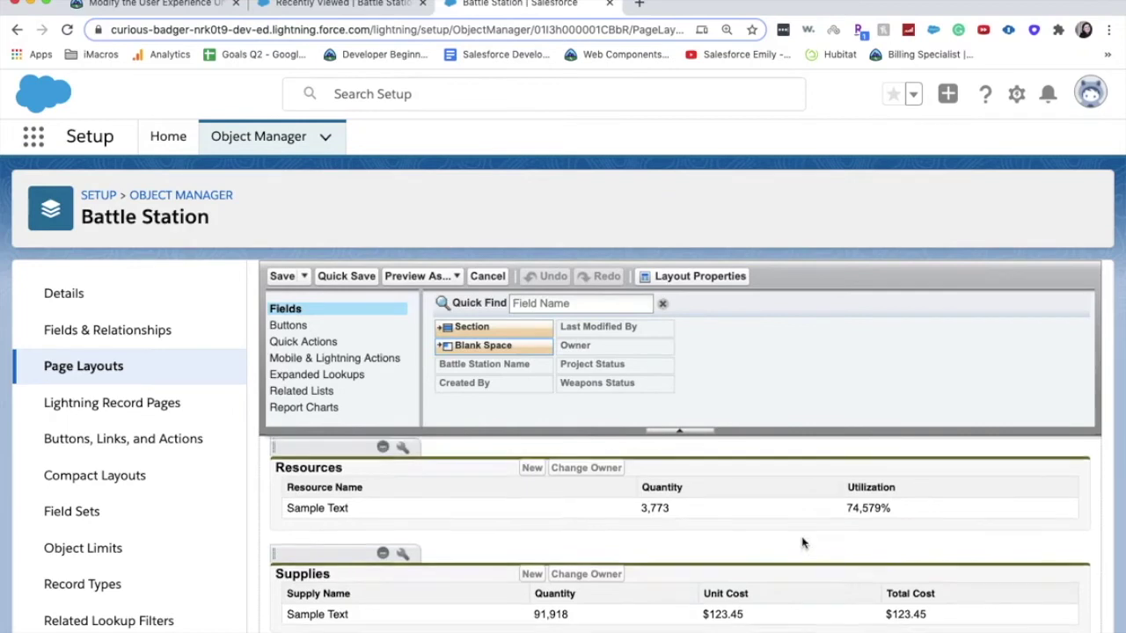
Check the selected columns in the Supplies related list's properties and save the Battle Station page layout
scroll(802, 543, up, 2)
scroll(802, 542, down, 1)
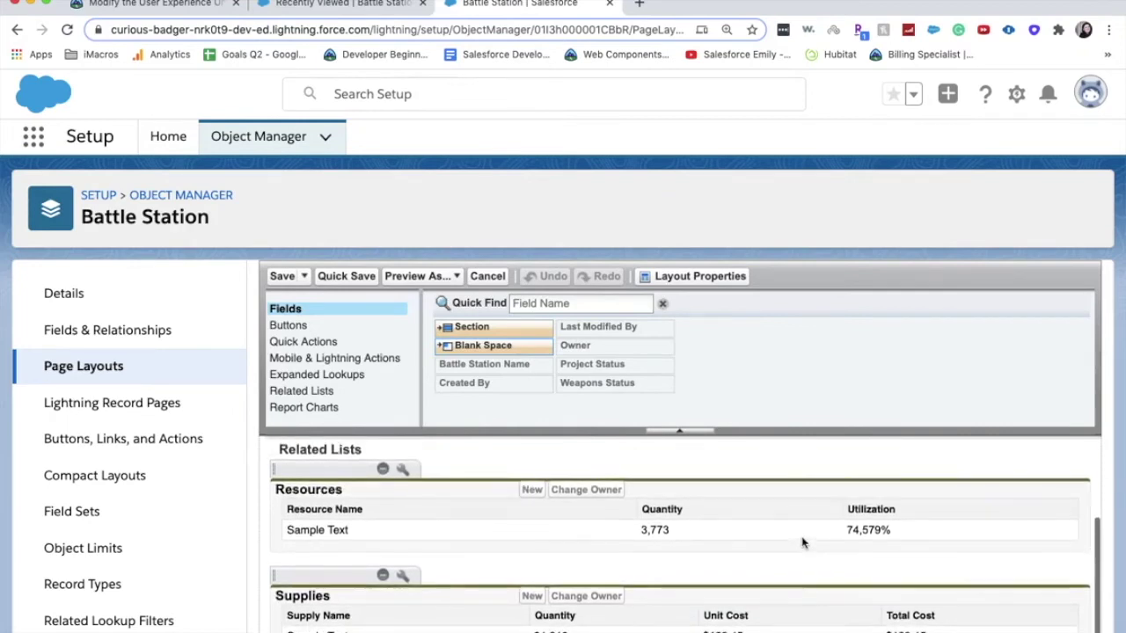
scroll(852, 574, down, 1)
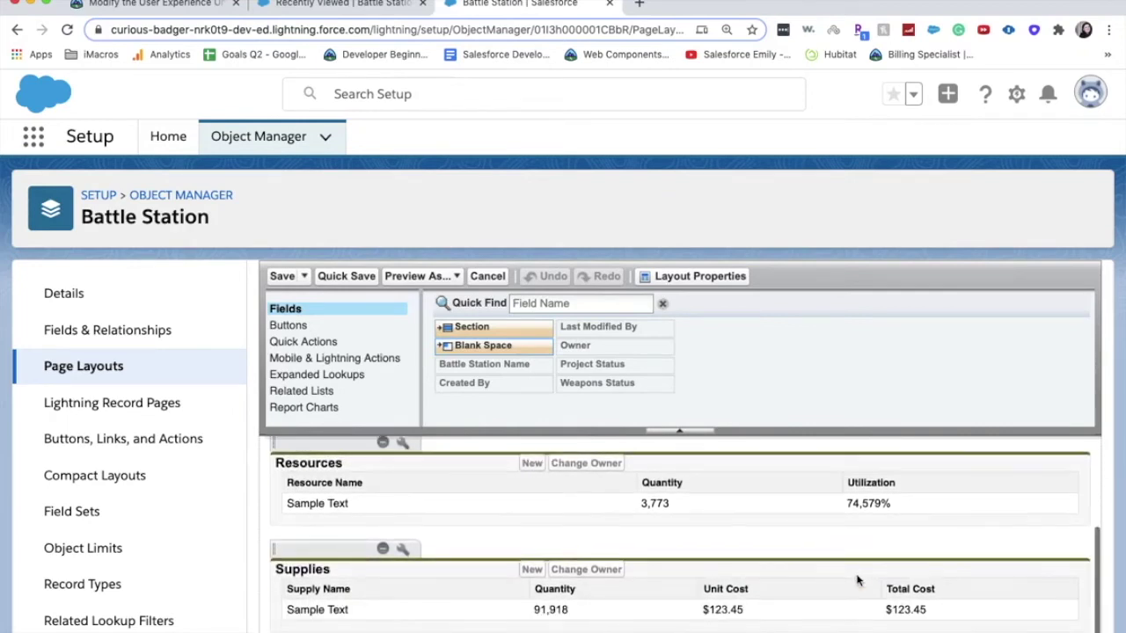
click(403, 548)
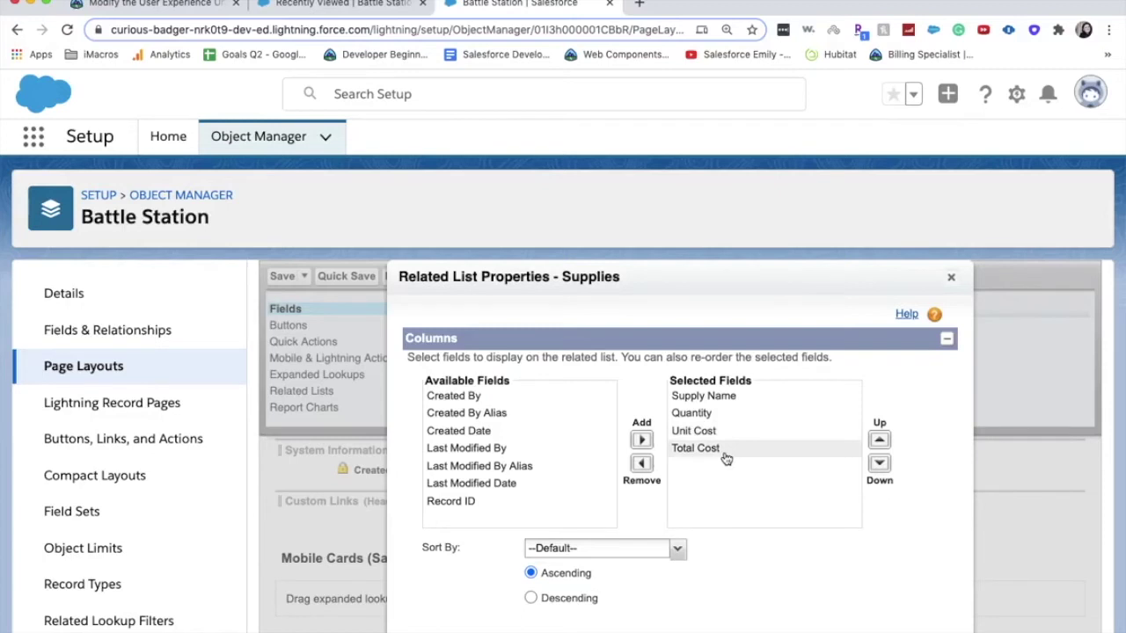
scroll(759, 505, down, 5)
scroll(834, 615, down, 1)
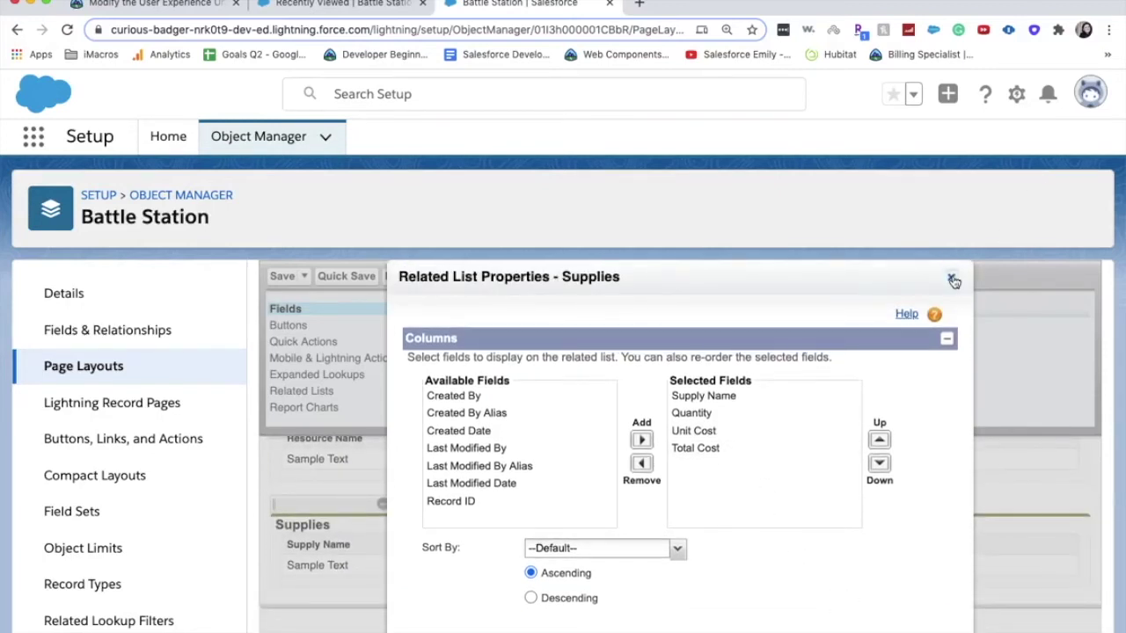
click(951, 279)
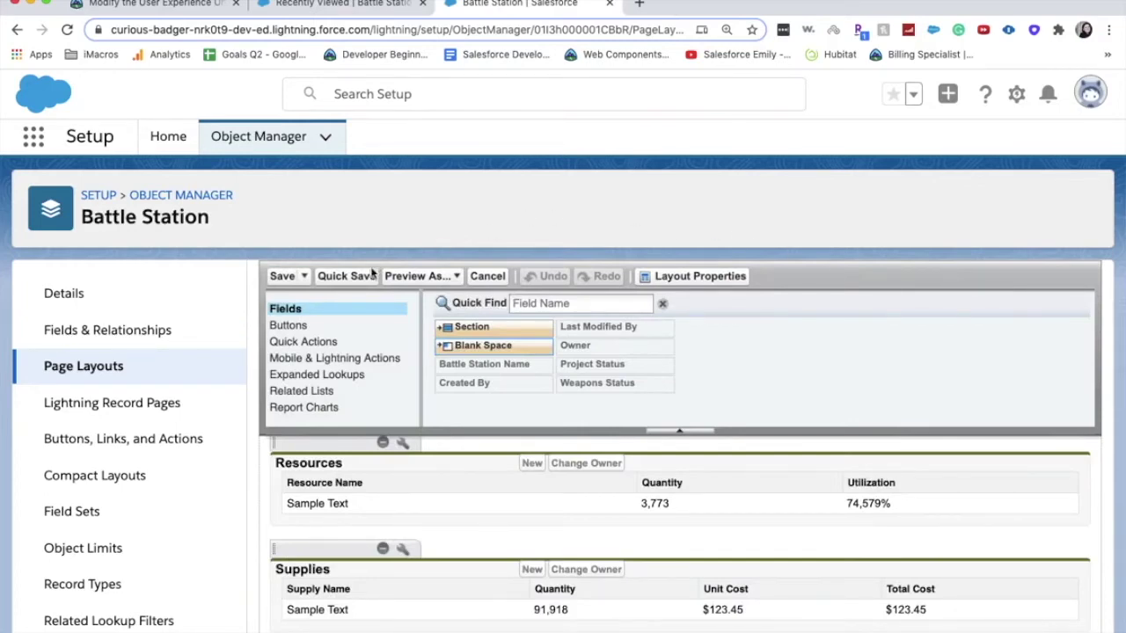
click(282, 276)
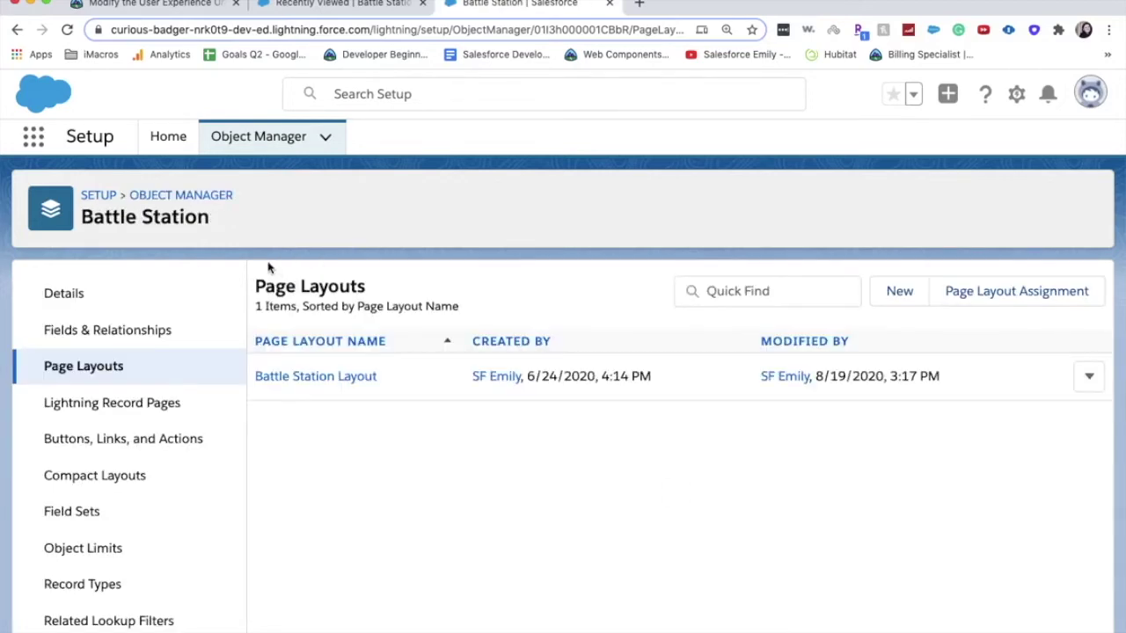
Open the Obliteration Station record in the Battle Station app and show the full list of its related resources
click(306, 6)
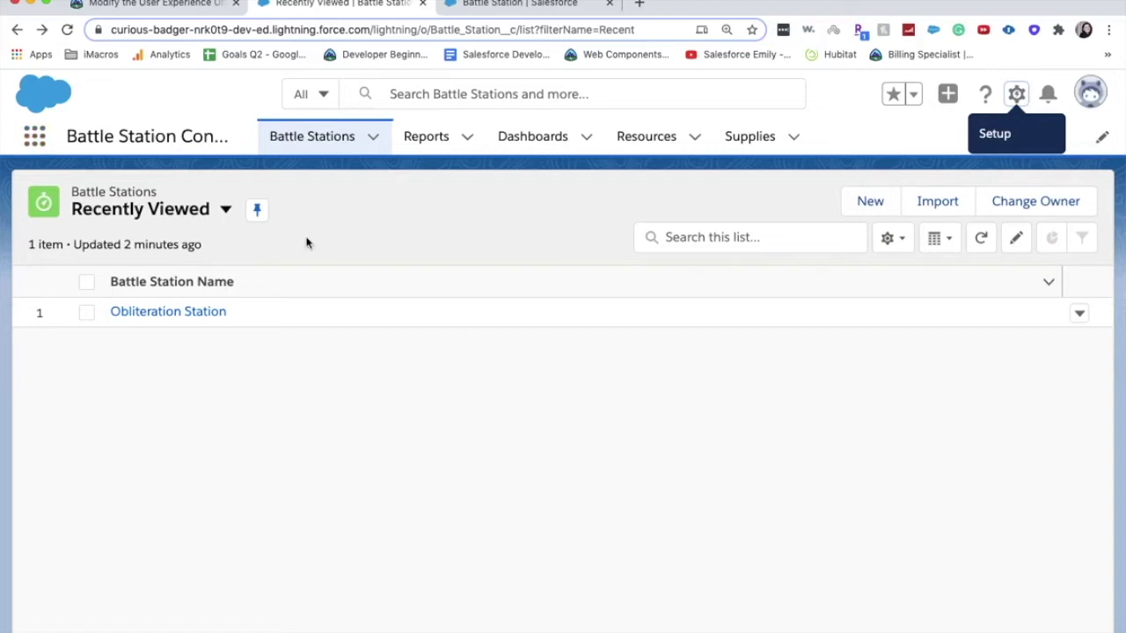
click(178, 320)
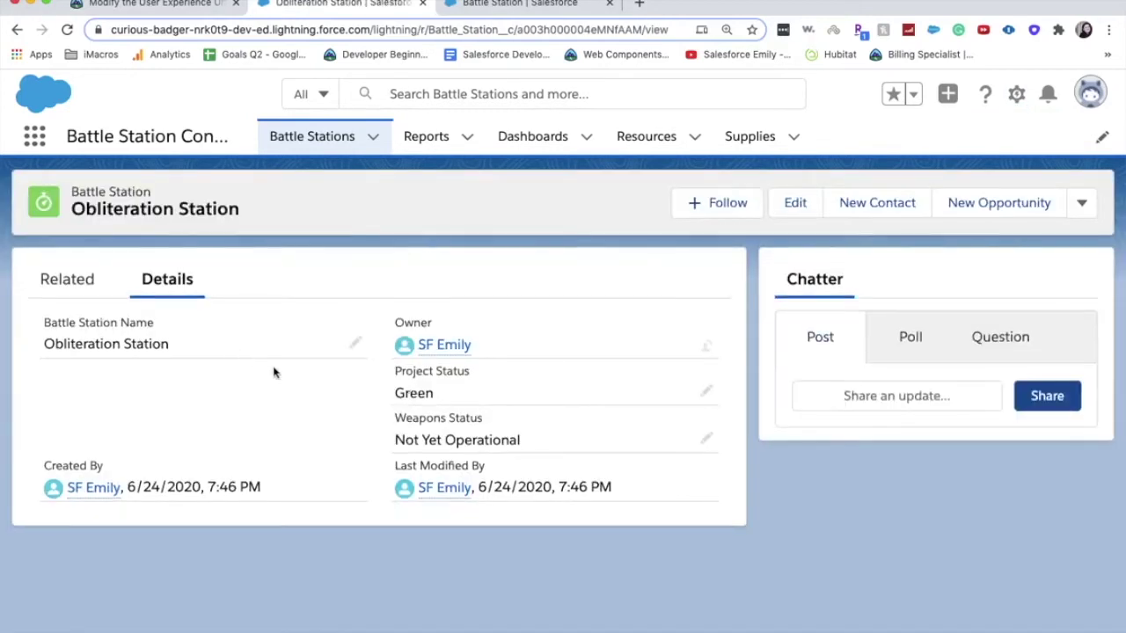
click(67, 282)
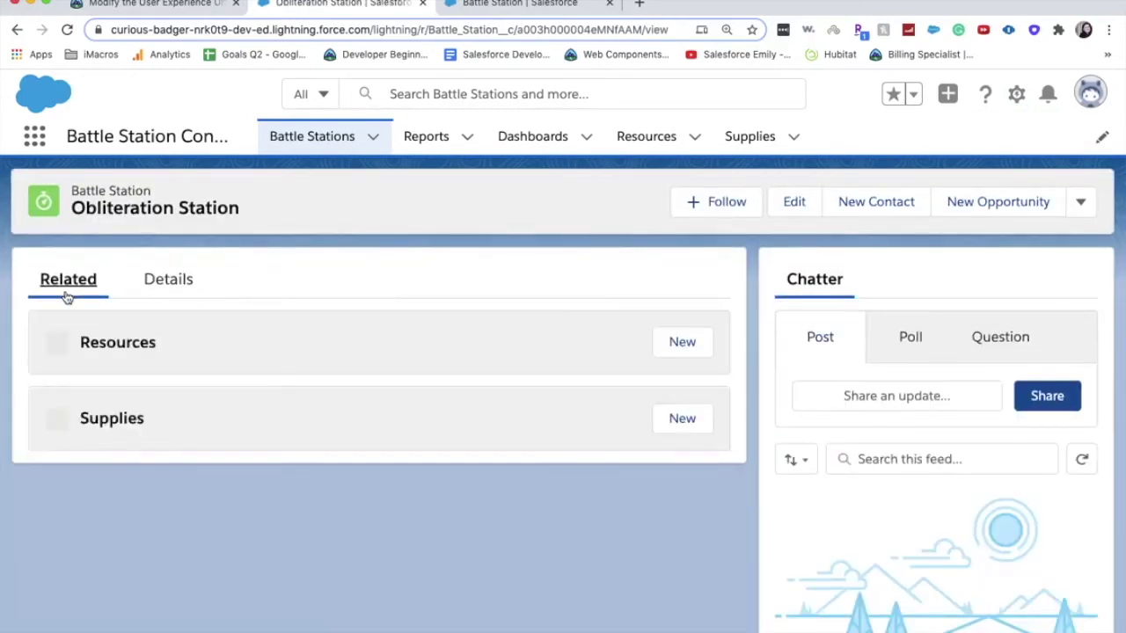
scroll(291, 356, down, 2)
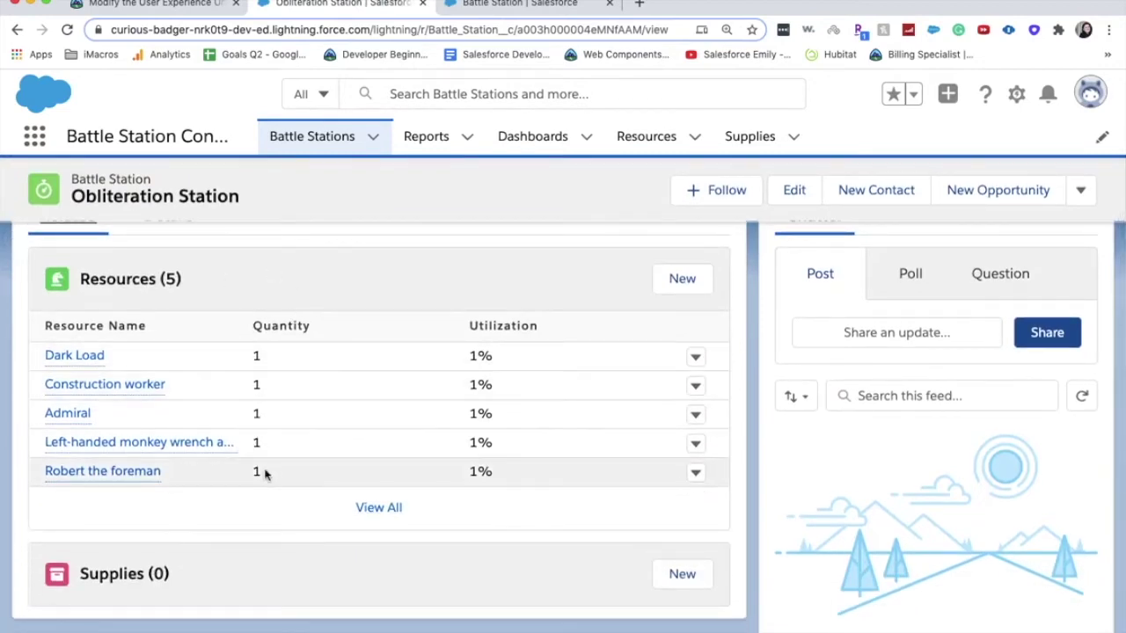
click(378, 508)
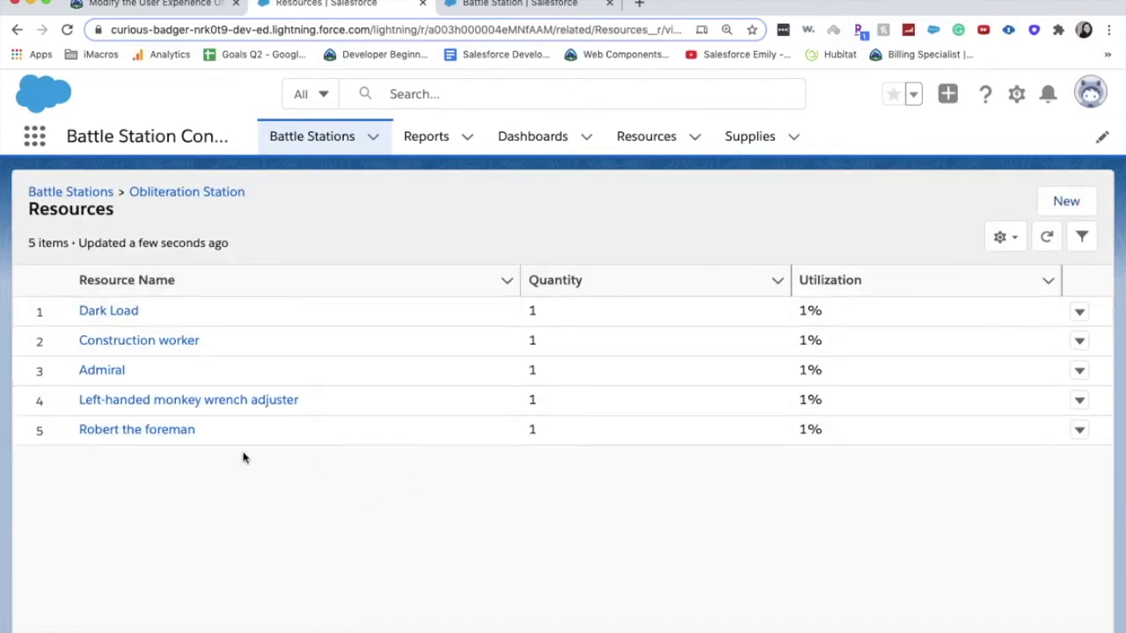
Create a resource "Exhaust port inspector" for Obliteration Station with quantity 1 and utilization 1, and start another new one
click(1087, 211)
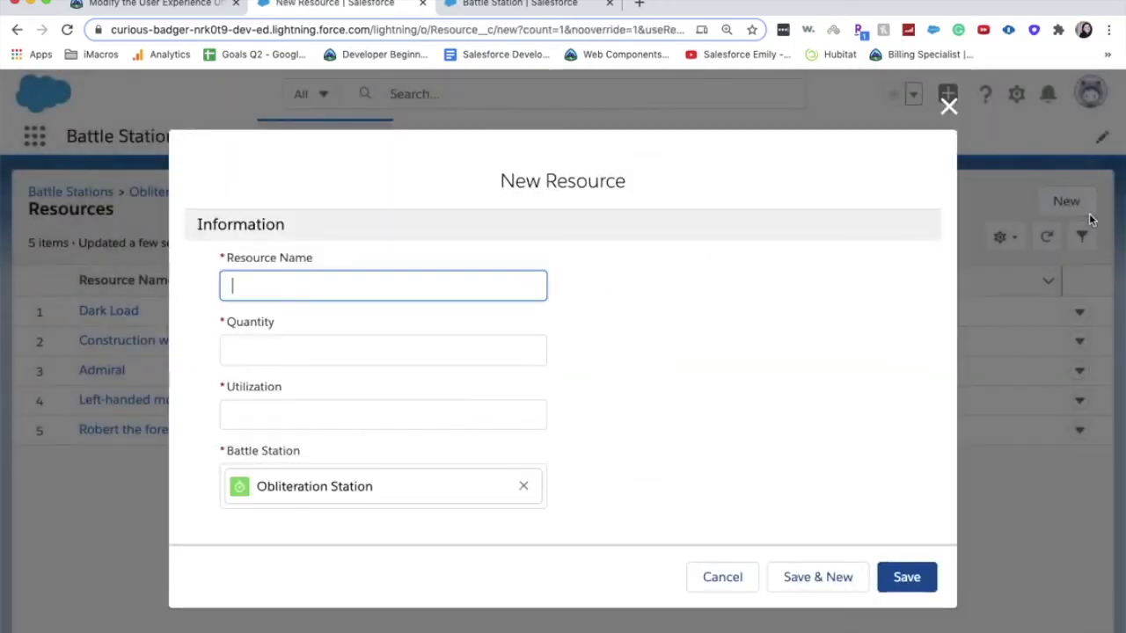
text(Exhaust)
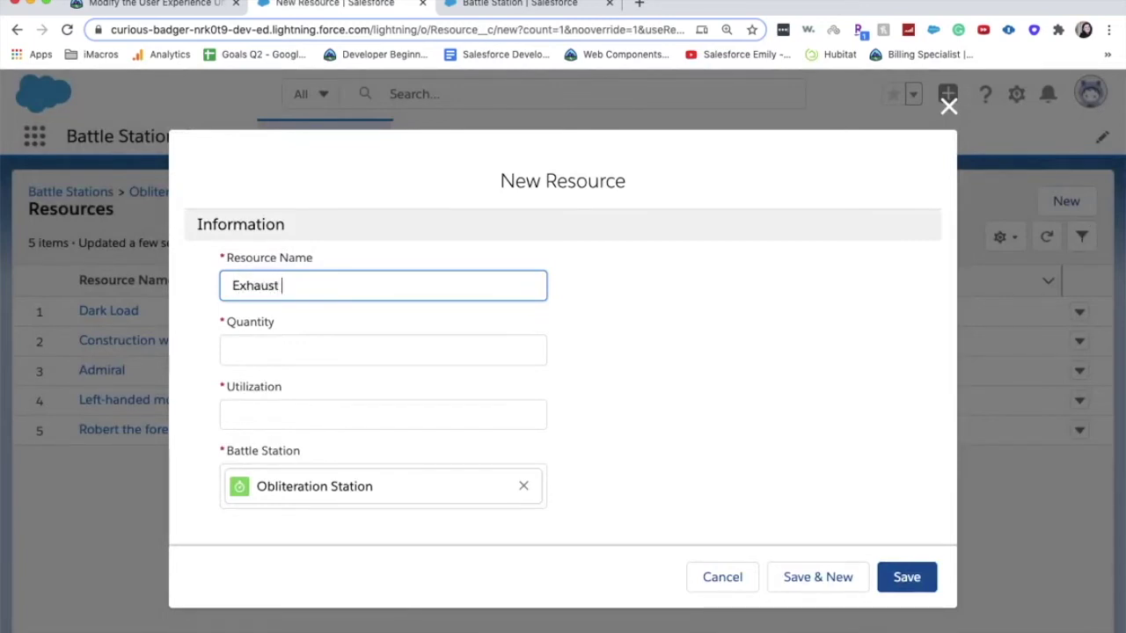
text( port inspector)
key(Tab)
text(1)
key(Tab)
text(1)
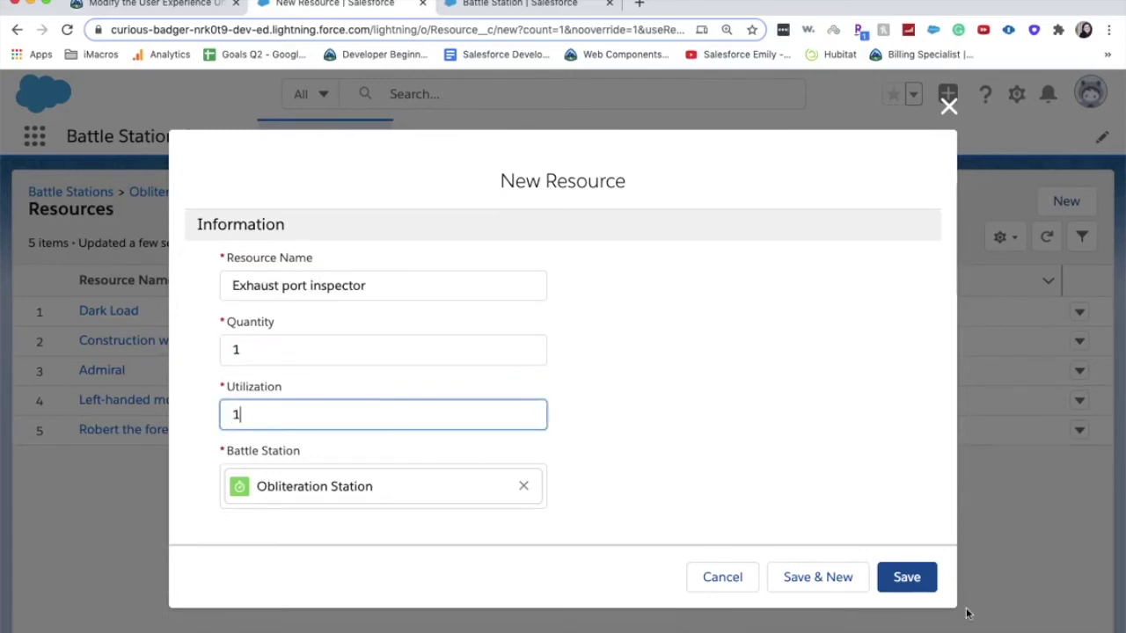
click(818, 591)
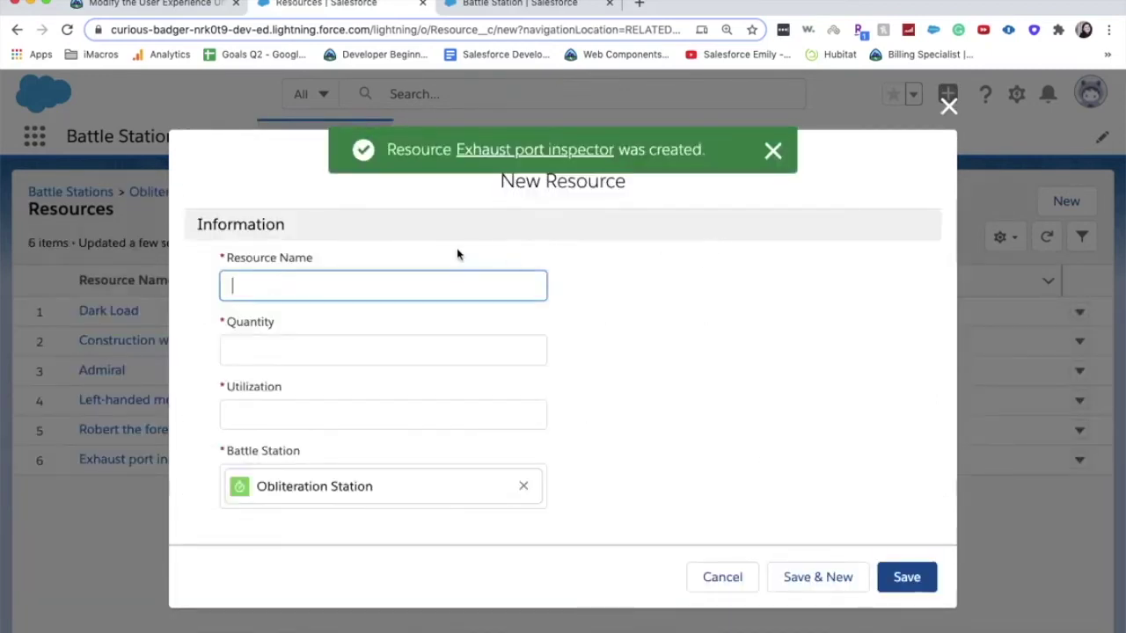
Save a resource named "Sandwich make" with quantity 1 and utilization 1, and start another new one
text(Sandwhich mi)
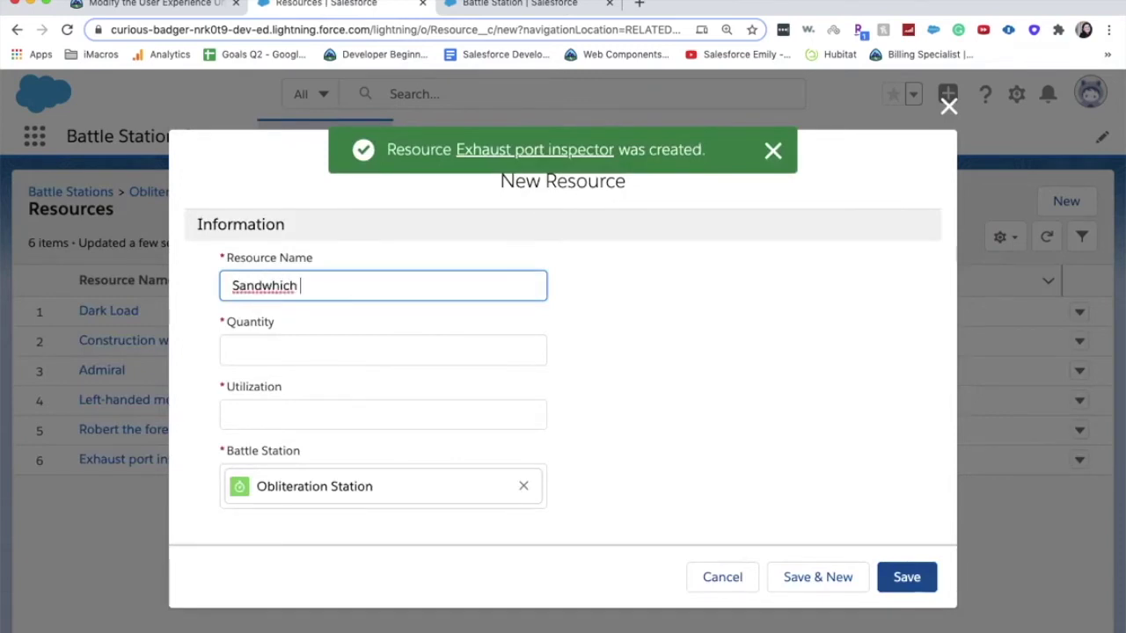
key(BackSpace)
key(BackSpace)
key(BackSpace)
key(BackSpace)
text(ich make)
key(Tab)
text(1)
key(Tab)
text(1)
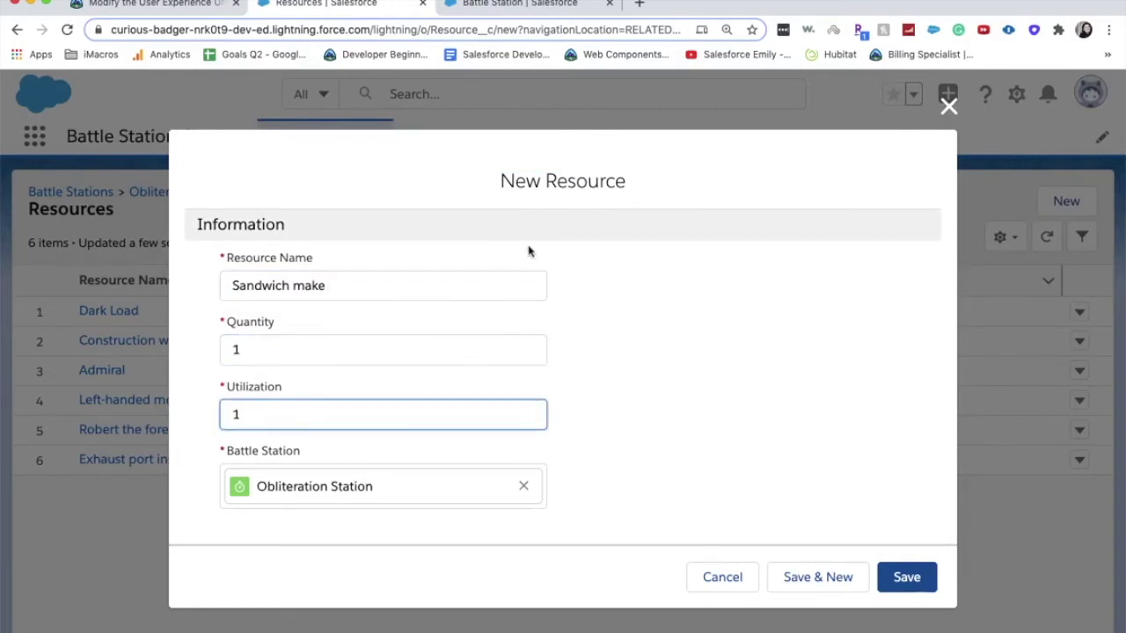
click(799, 584)
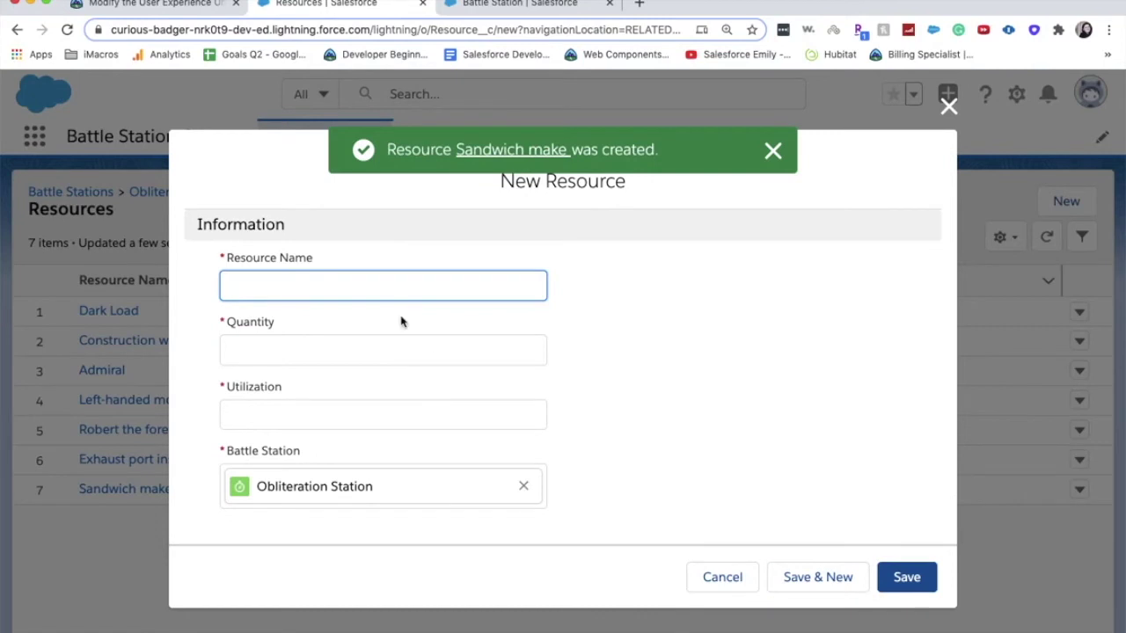
Save a resource named "Massage therapist" with quantity 1 and utilization 1, and start another new one
text(Massage Th)
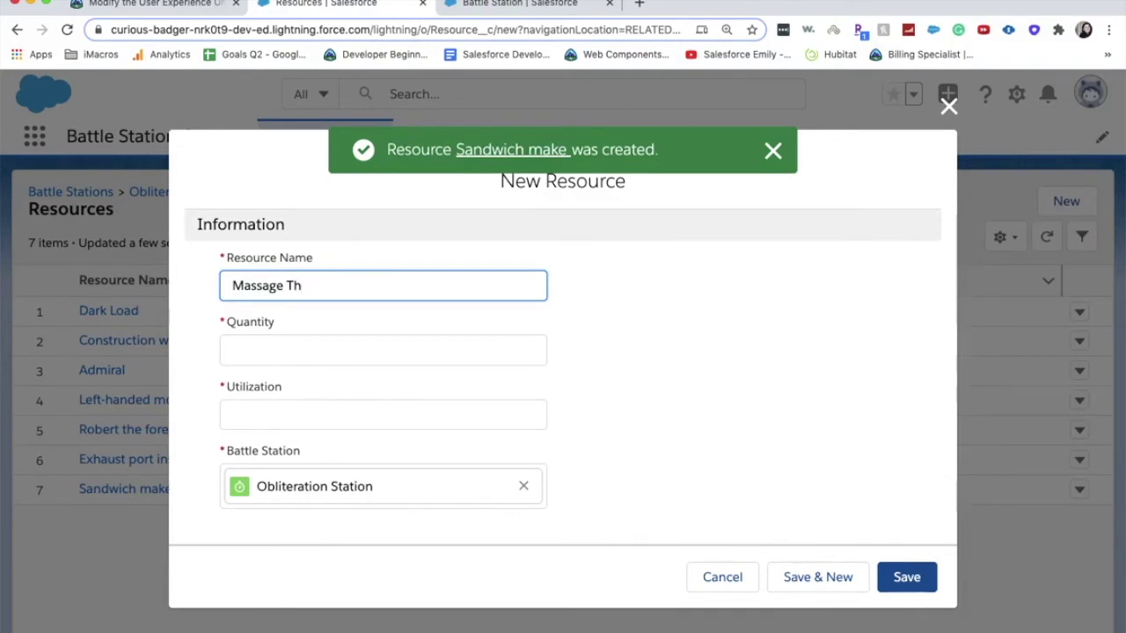
text(he)
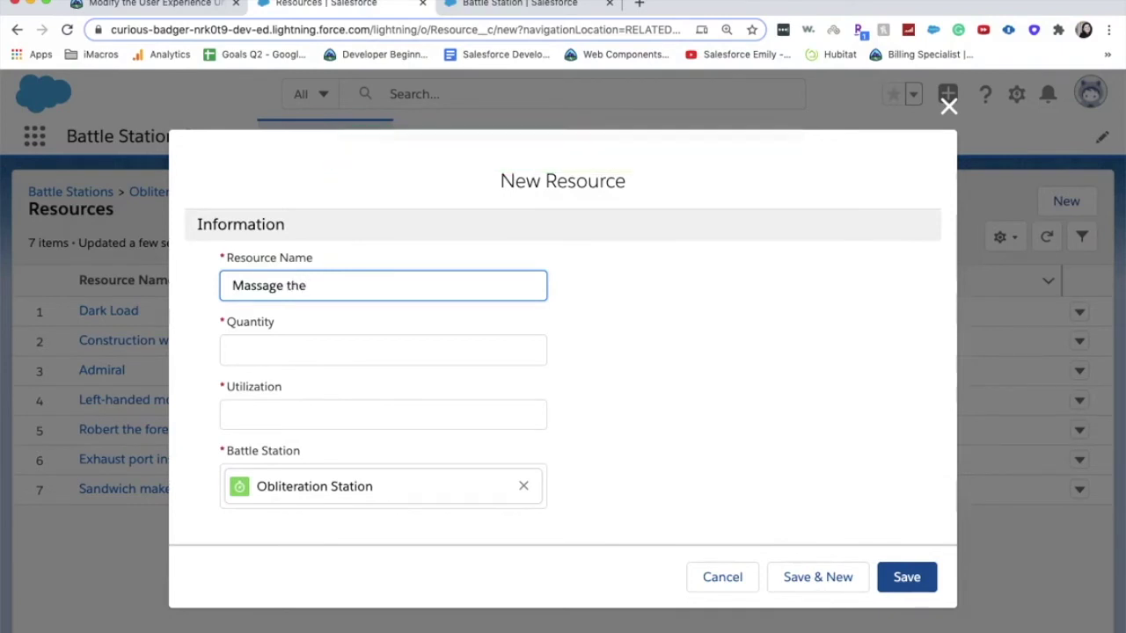
text(rapist)
key(Tab)
text(1)
key(Tab)
text(1)
click(807, 583)
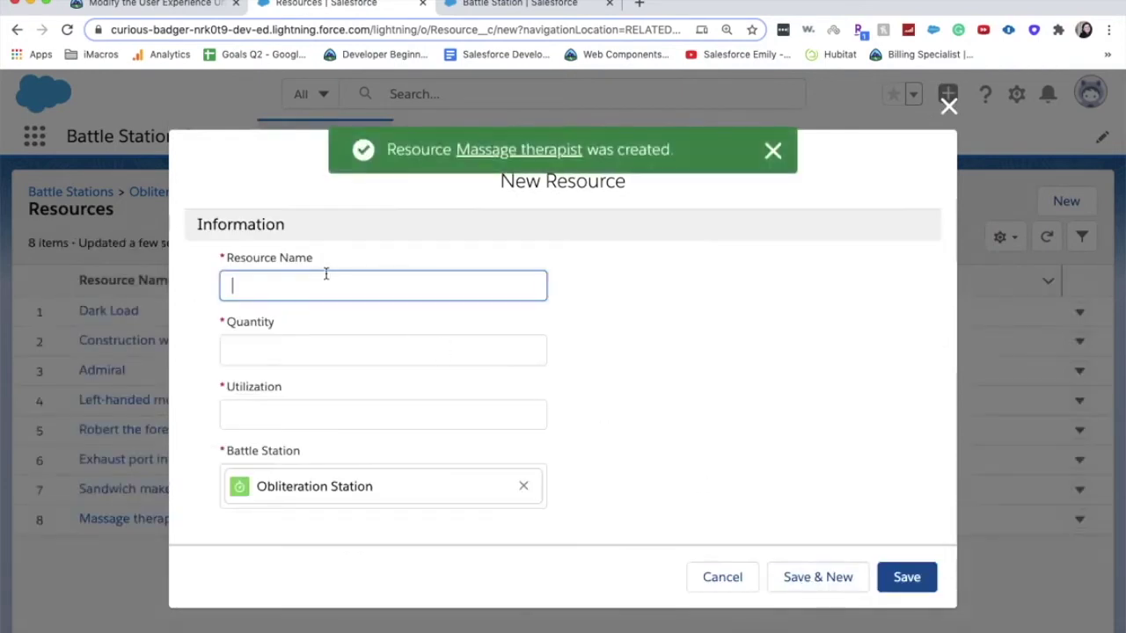
Save a resource named "Yoga instructor" with quantity 1 and utilization 1, and start another new one
text(Yoga instructor)
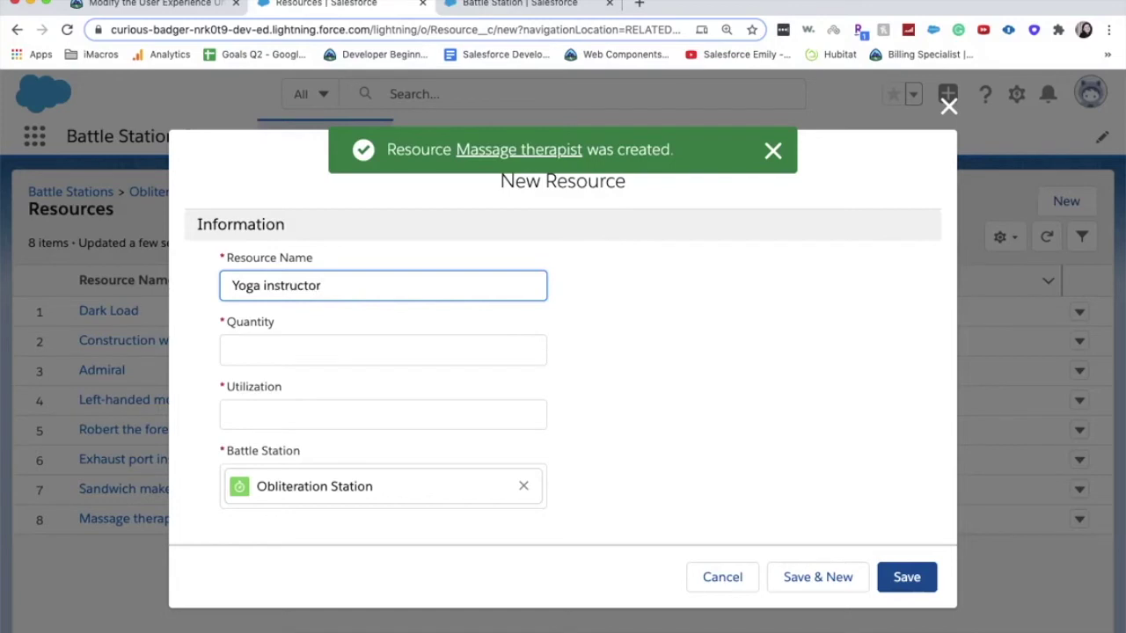
key(Tab)
text(1)
key(Tab)
text(1)
click(809, 576)
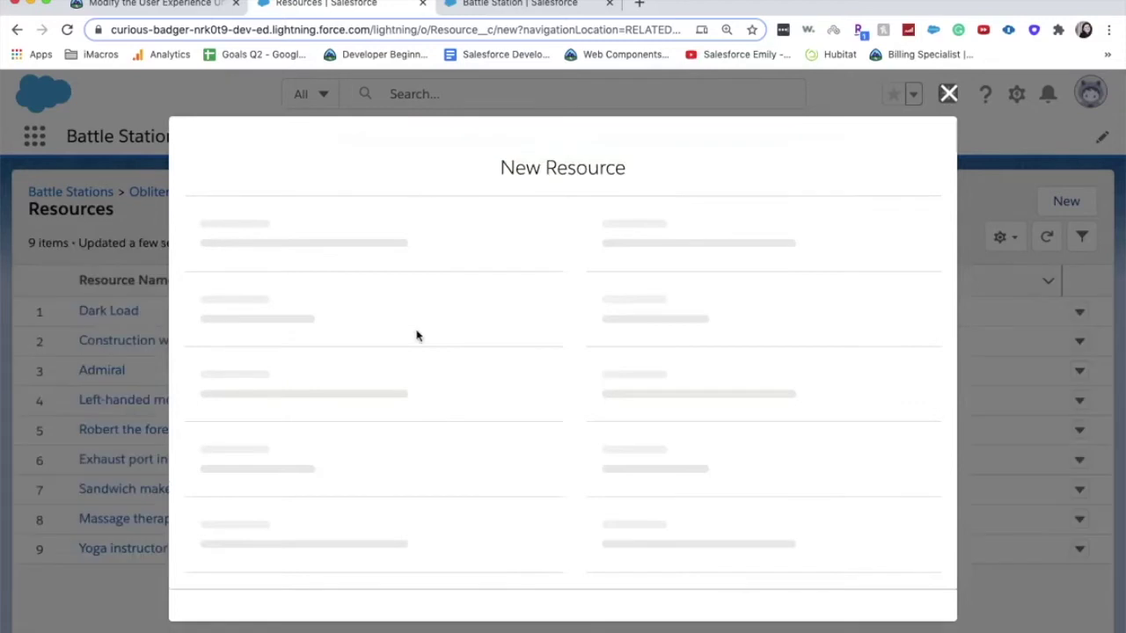
Name the new Obliteration Station resource "Battle trooper with ridiculously thin armor & terrible aim", correcting the misspelled word
text(Battle trooper wit)
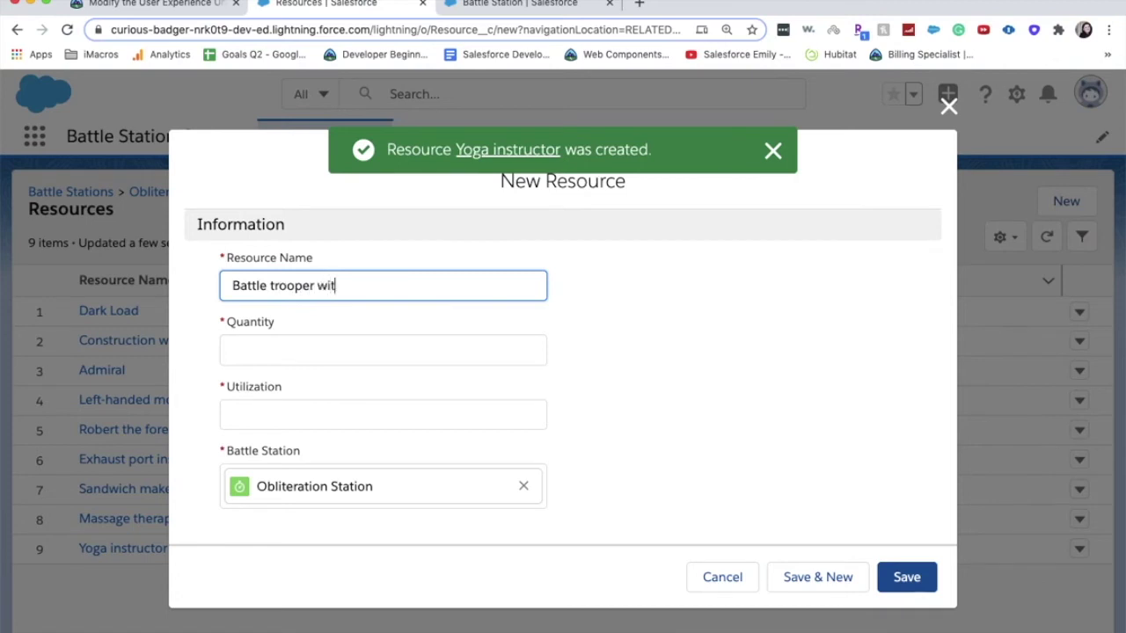
text(h rid)
text(d)
text(ulou)
text(sly thin)
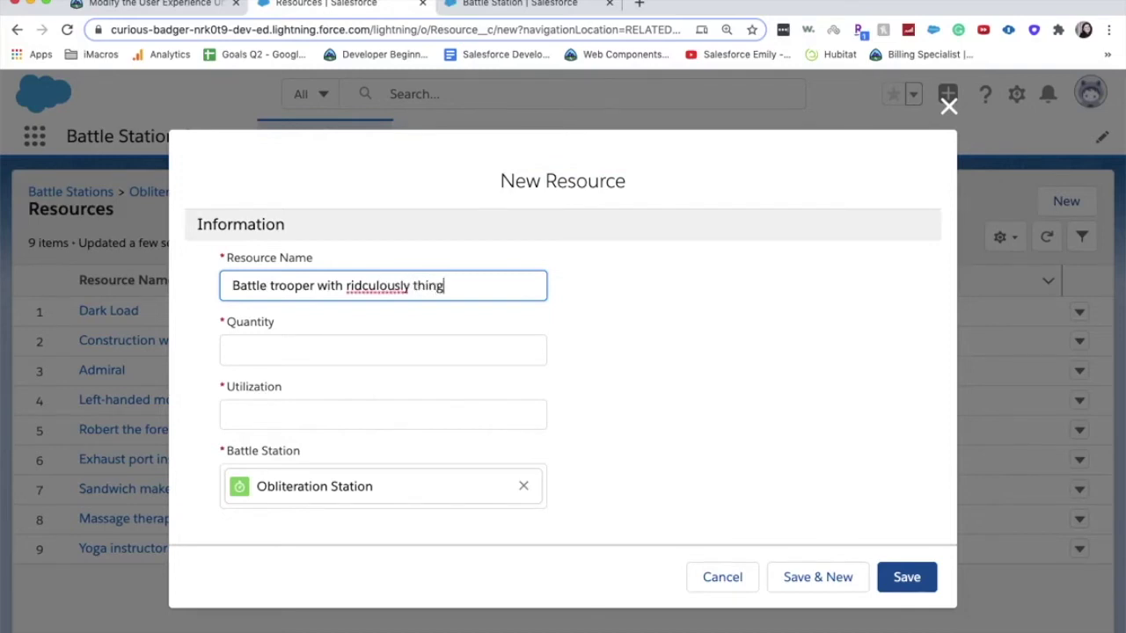
right_click(380, 288)
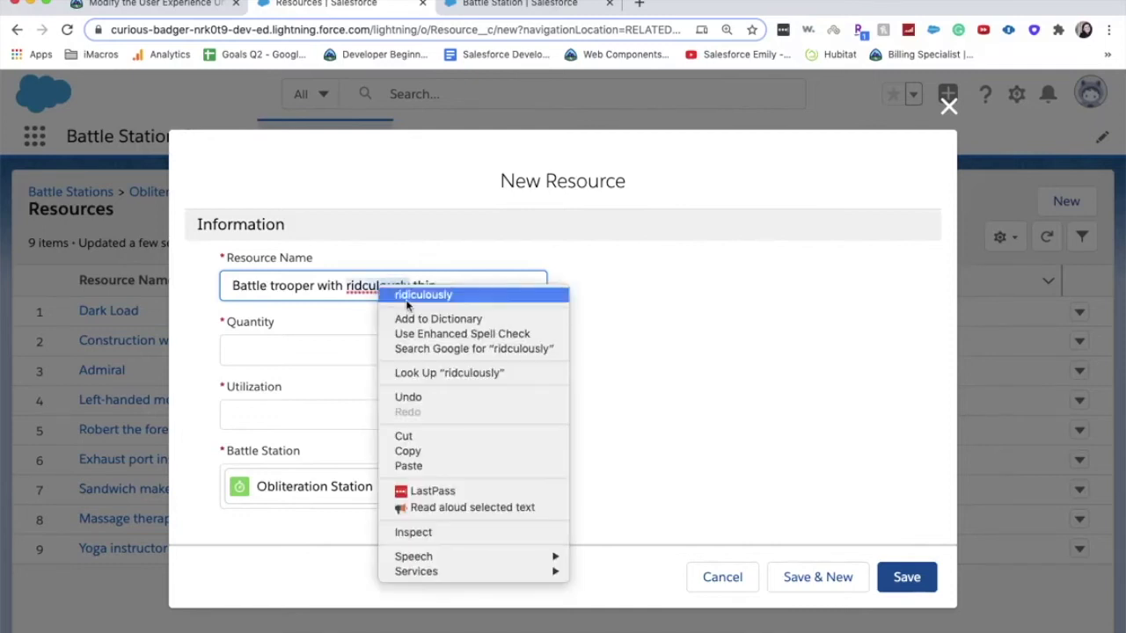
click(423, 295)
click(475, 283)
text(armon)
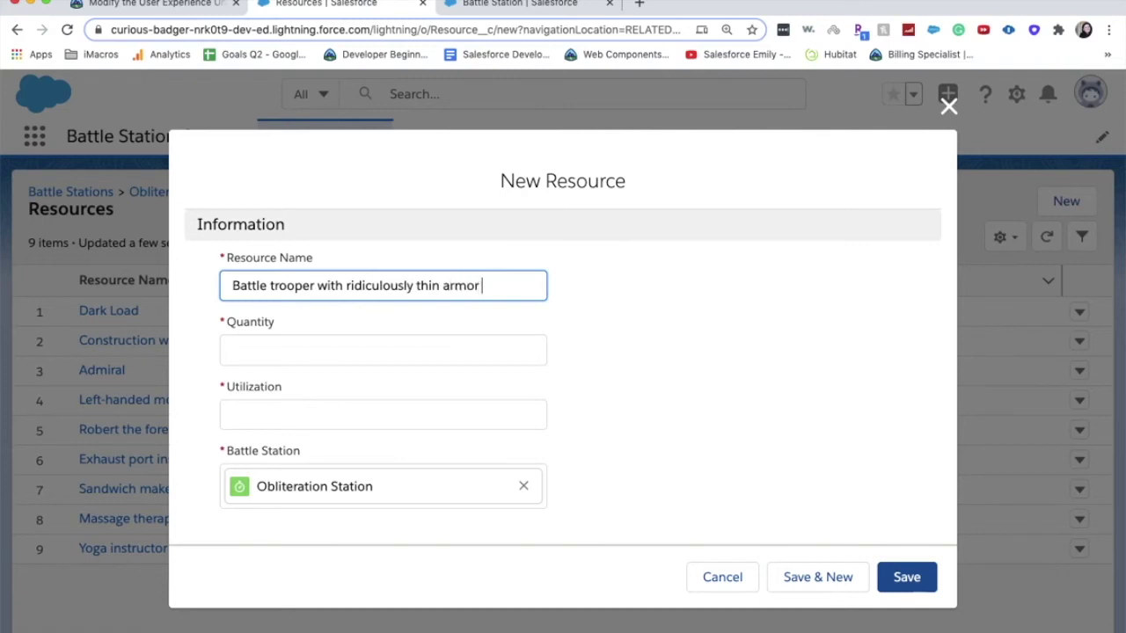
text( & terrible aim)
Set the battle trooper resource's quantity to 1 and utilization to 1%, save it, and close the resource form
key(Tab)
text(1)
key(Tab)
text(1%)
click(820, 580)
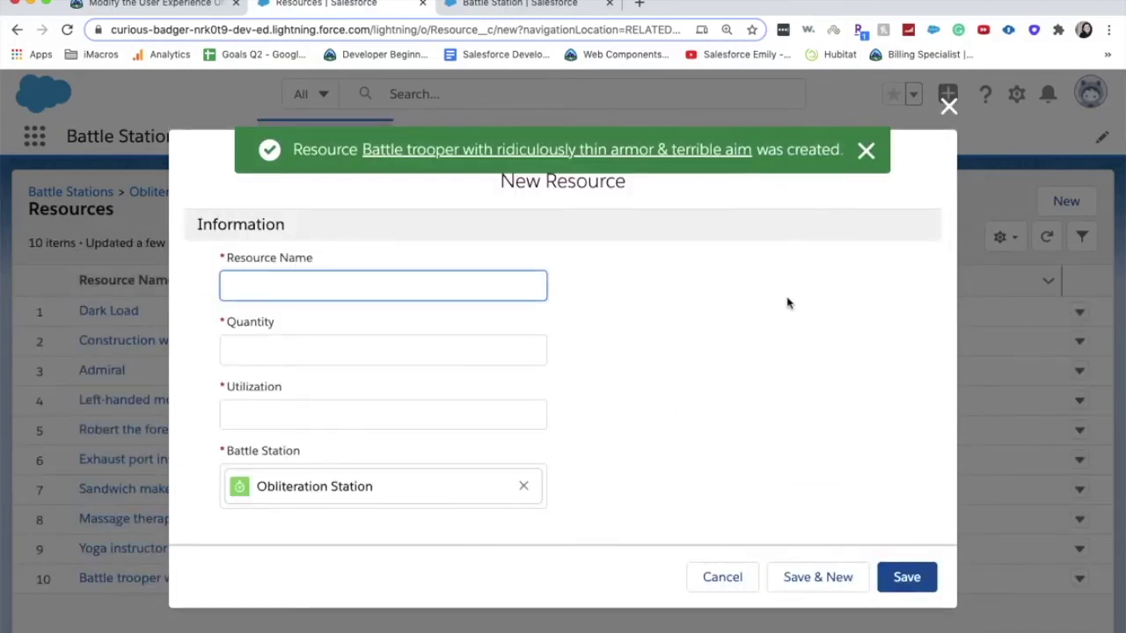
click(948, 107)
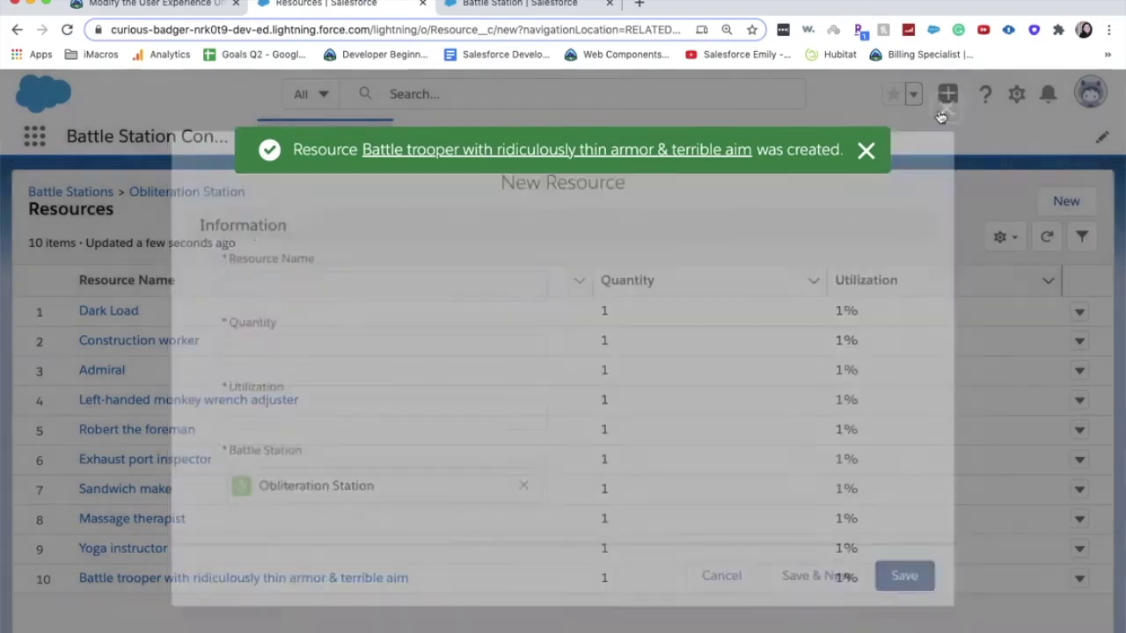
click(866, 151)
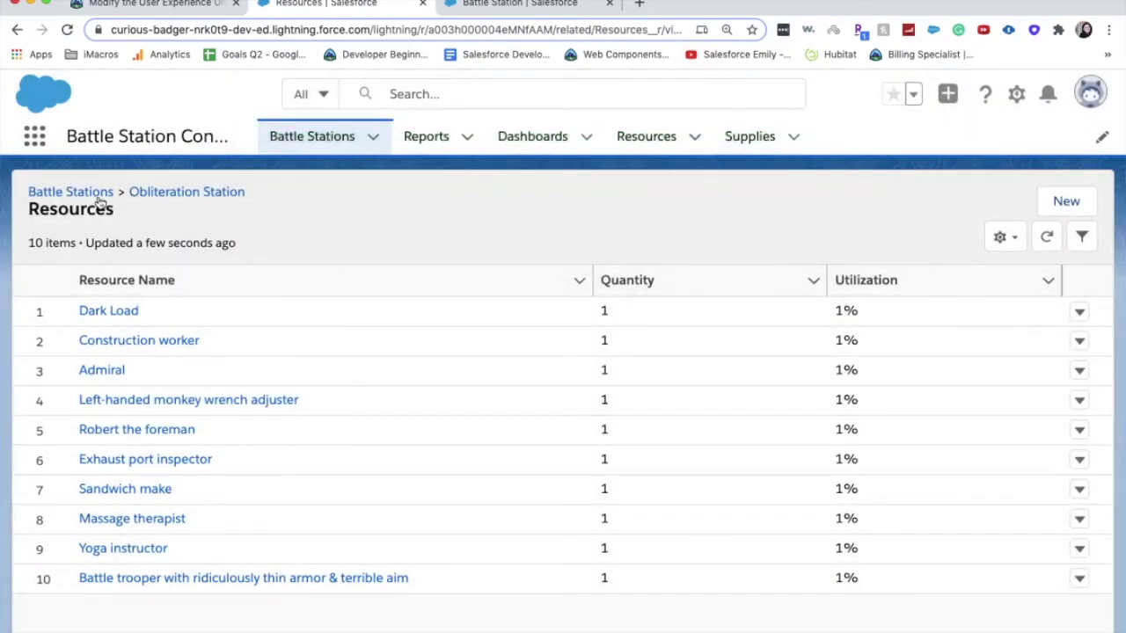
Go back to the Battle Stations list and open the related records of Obliteration Station
click(70, 191)
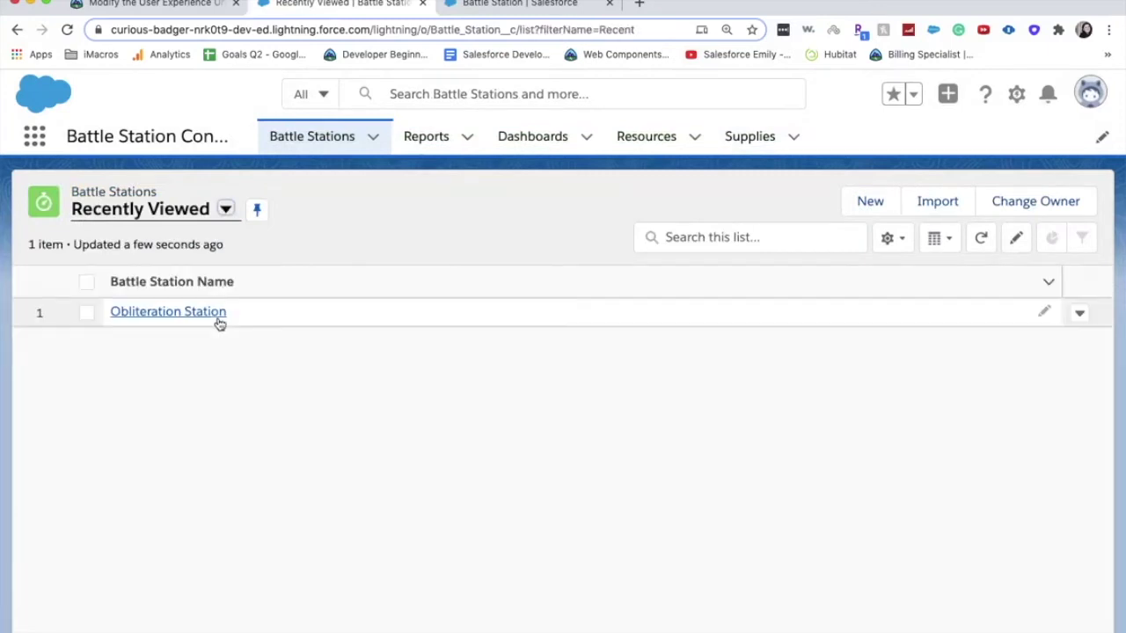
click(218, 323)
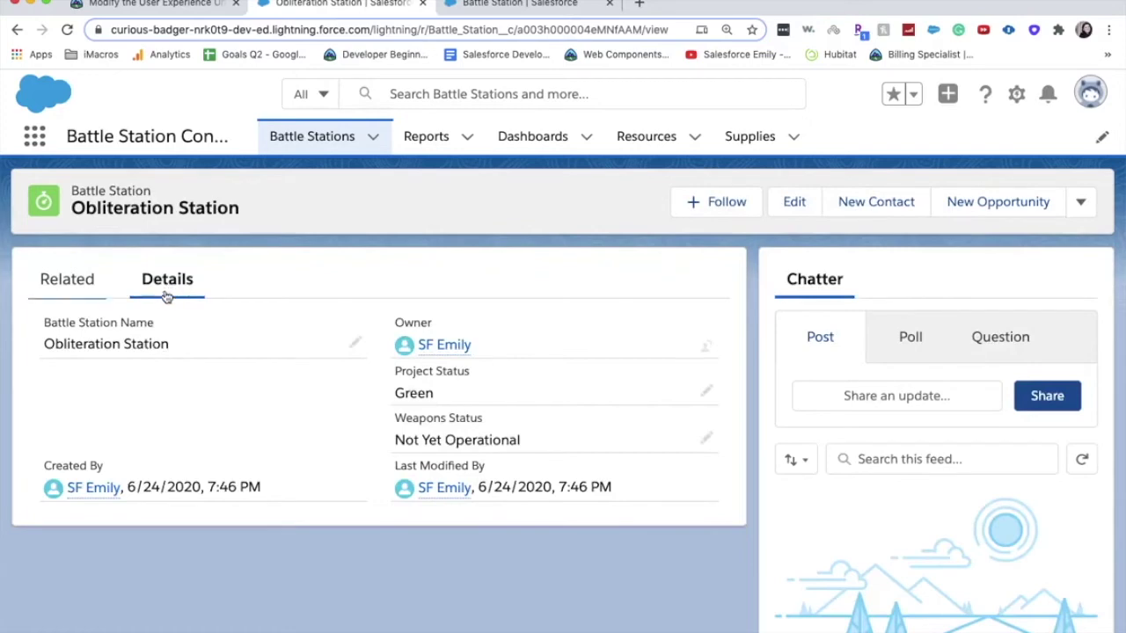
click(95, 280)
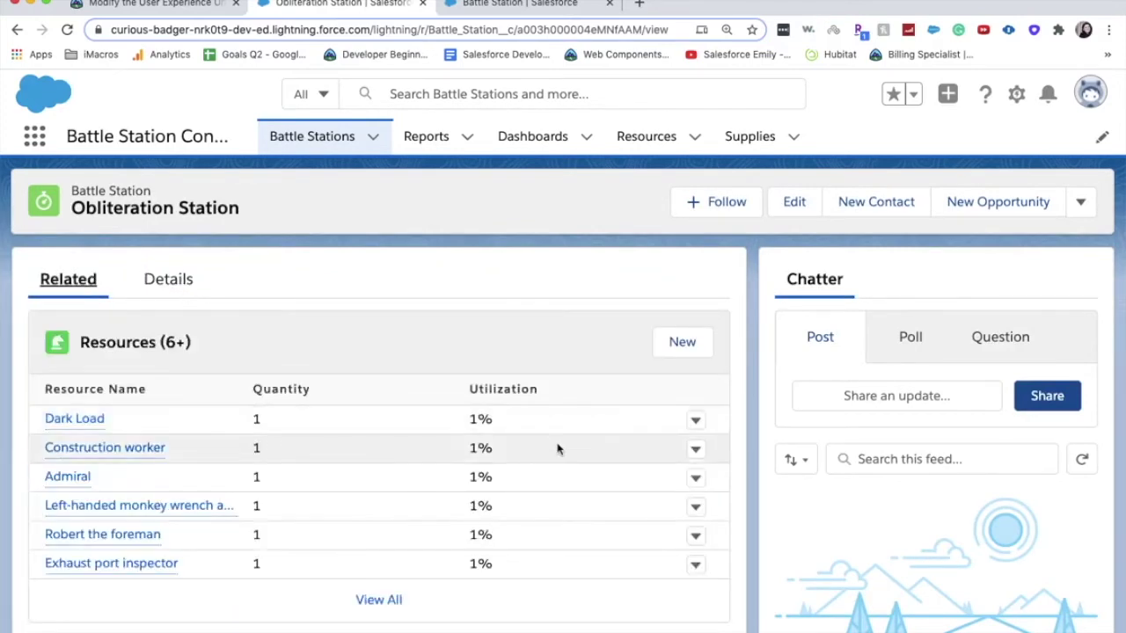
Create a supply "Light bulbs" for Obliteration Station with the default quantity and unit cost $1.00, and start another new one
scroll(645, 463, down, 2)
click(701, 490)
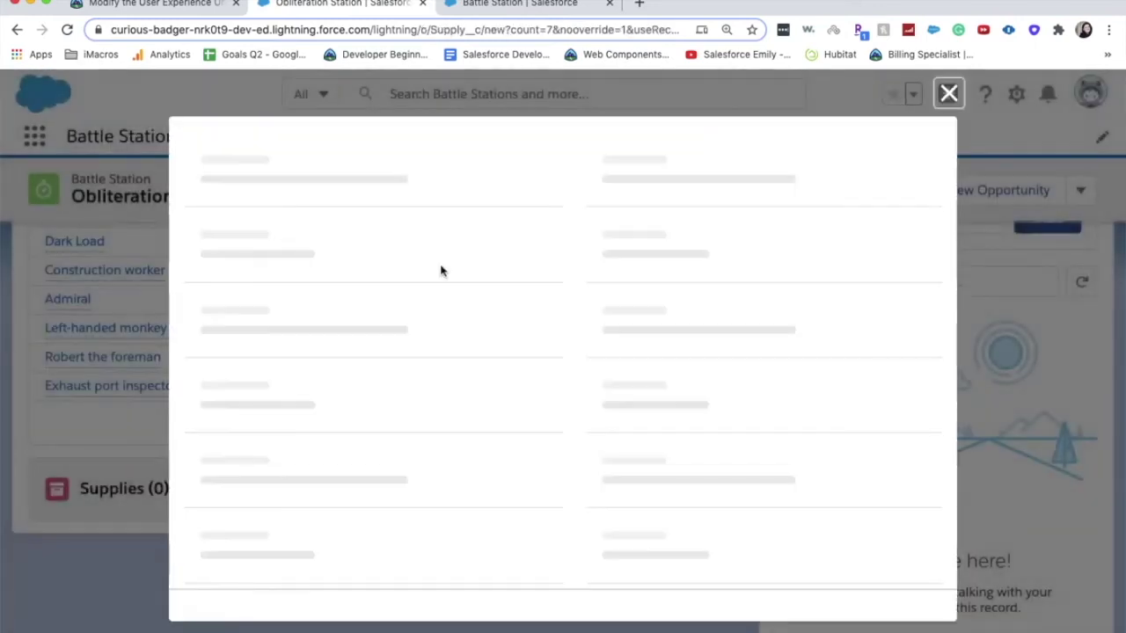
text(Li)
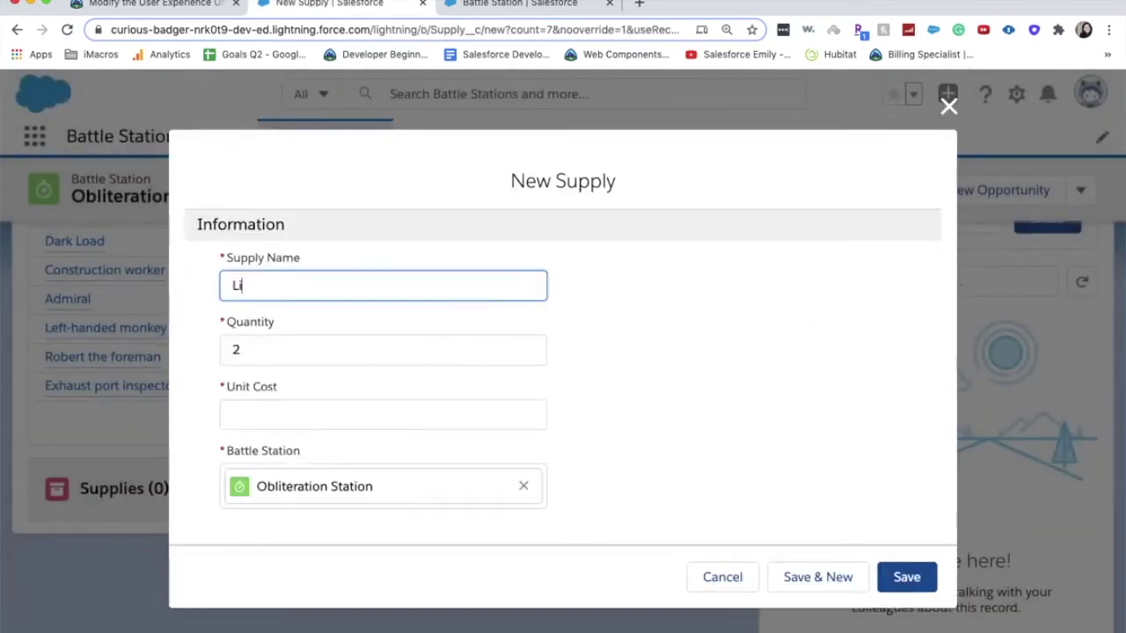
text(ght bulbs)
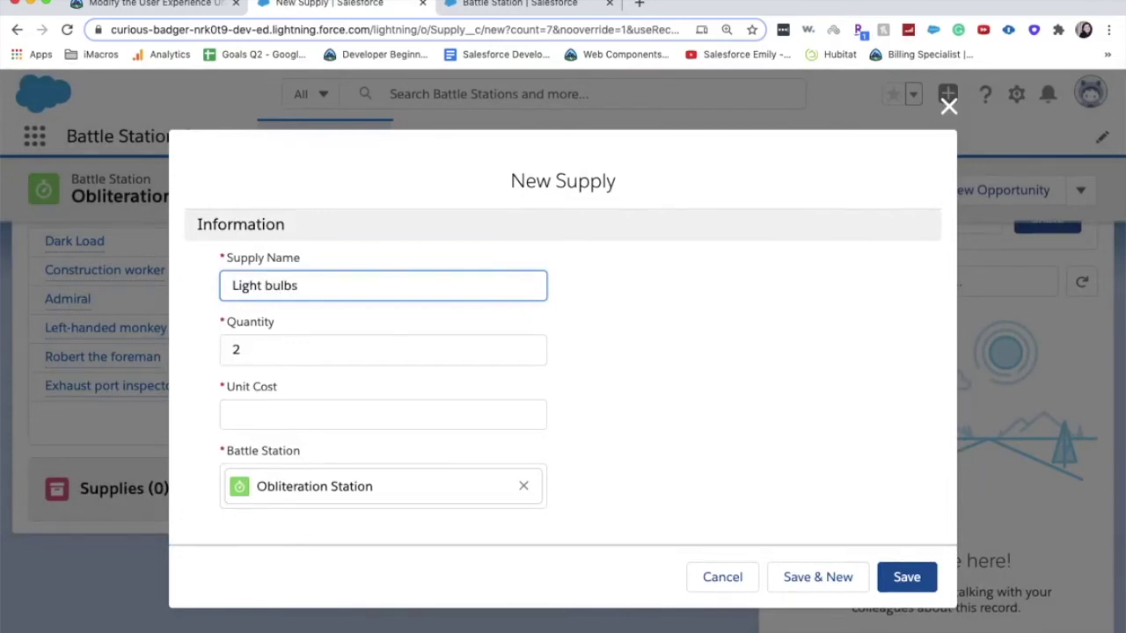
key(Tab)
key(Tab)
text(1)
key(Tab)
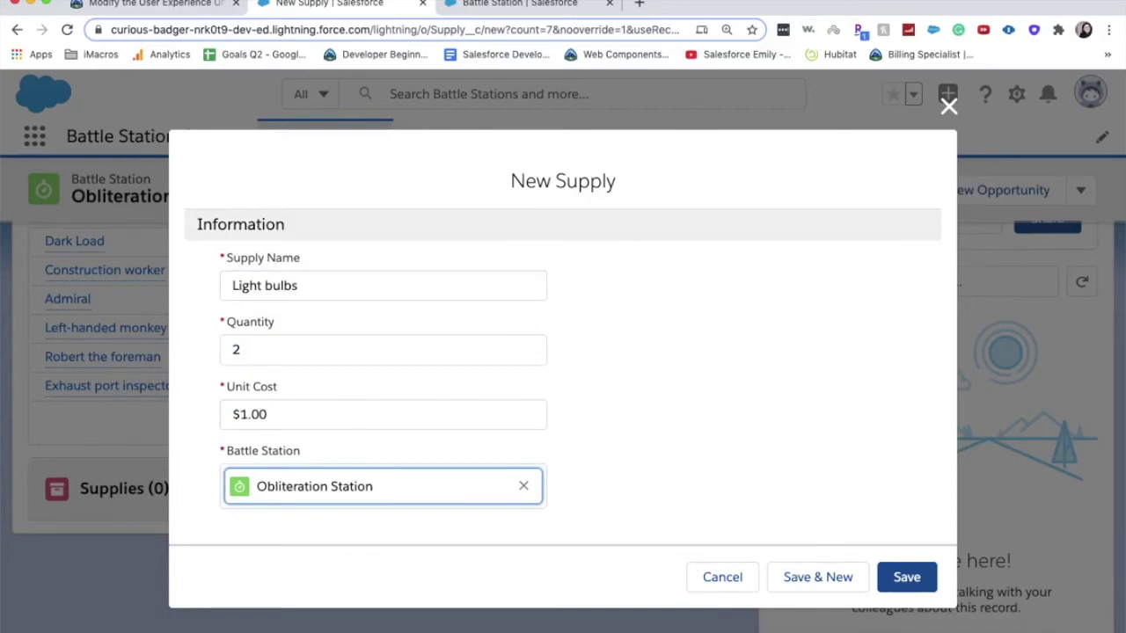
click(792, 576)
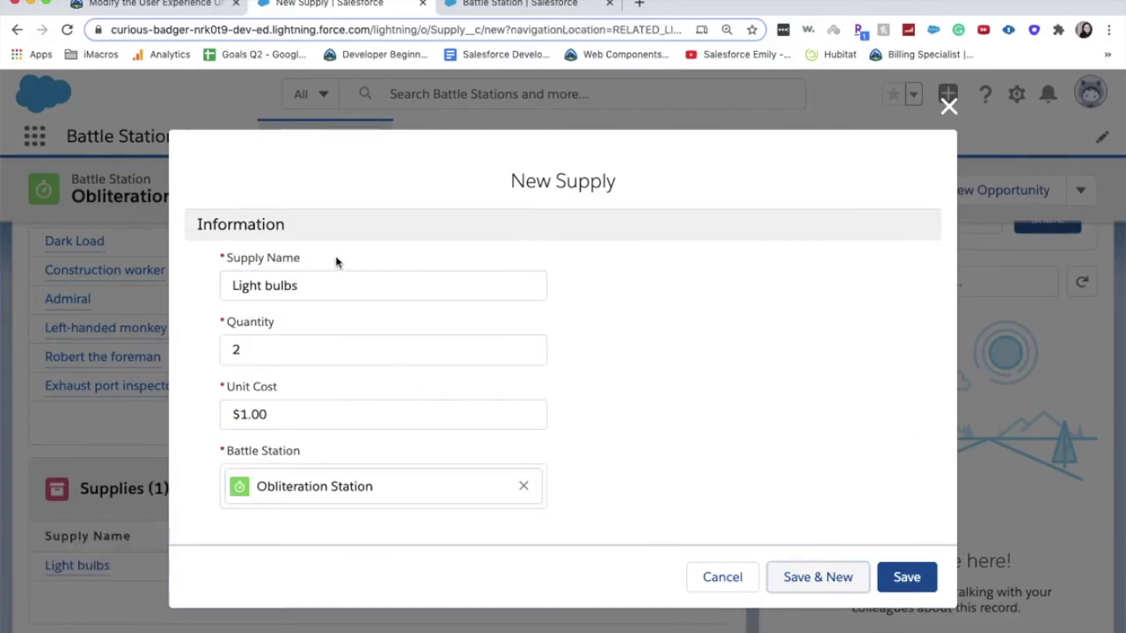
Save a supply named "Planet-destroying laser" with quantity 1 and unit cost 1.00, and start another new one
text(Planet)
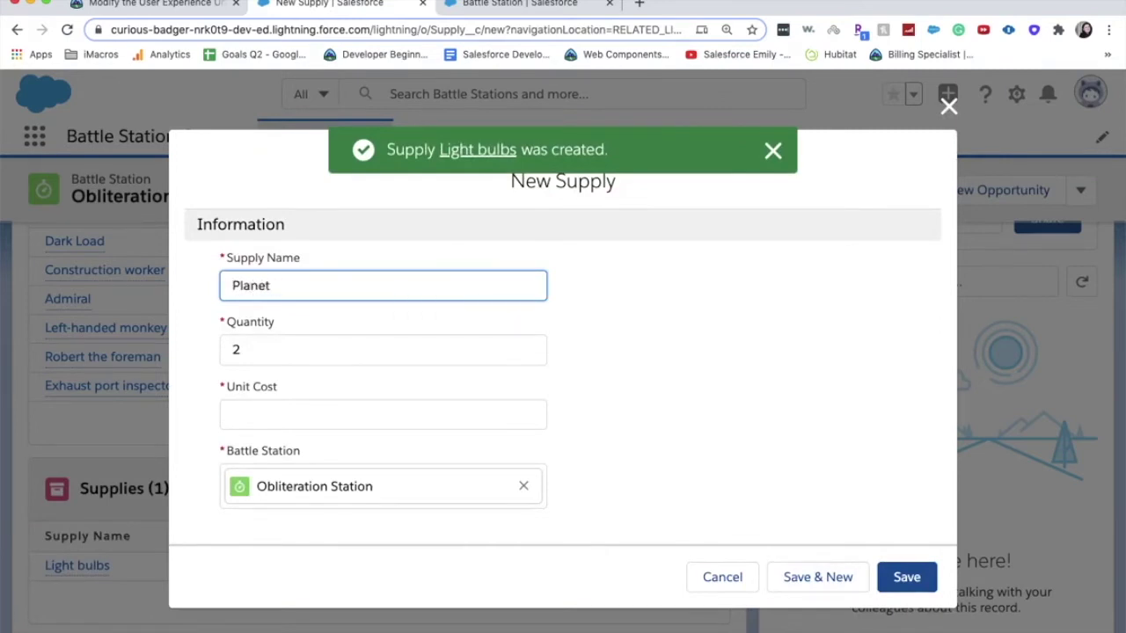
text(-destroying laser)
key(Tab)
text(1)
key(Tab)
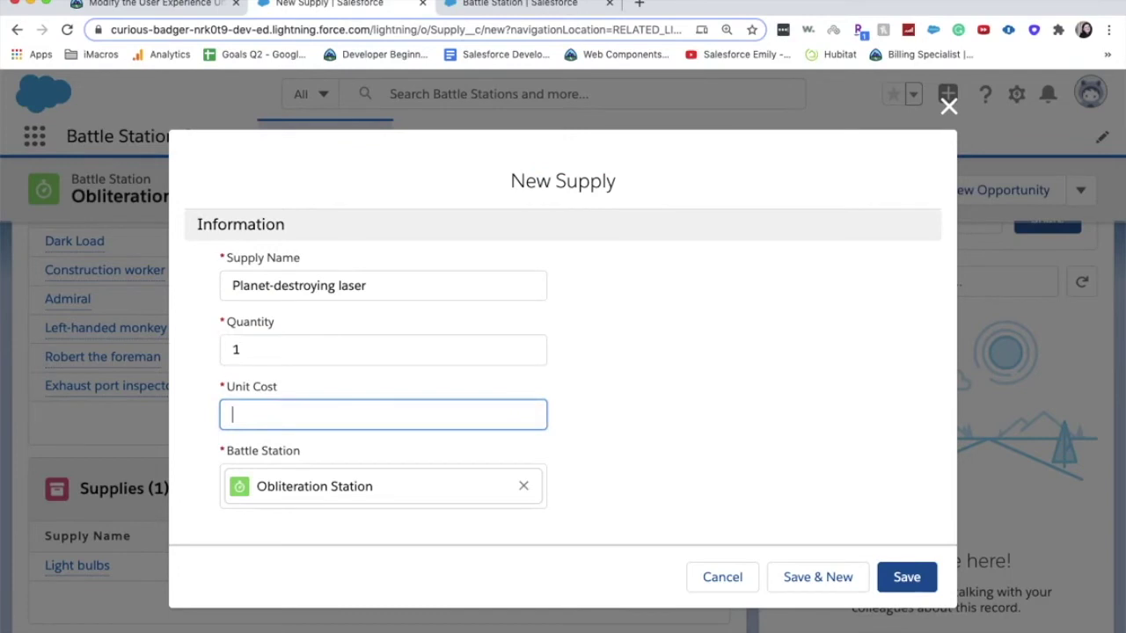
text(1.00)
click(833, 584)
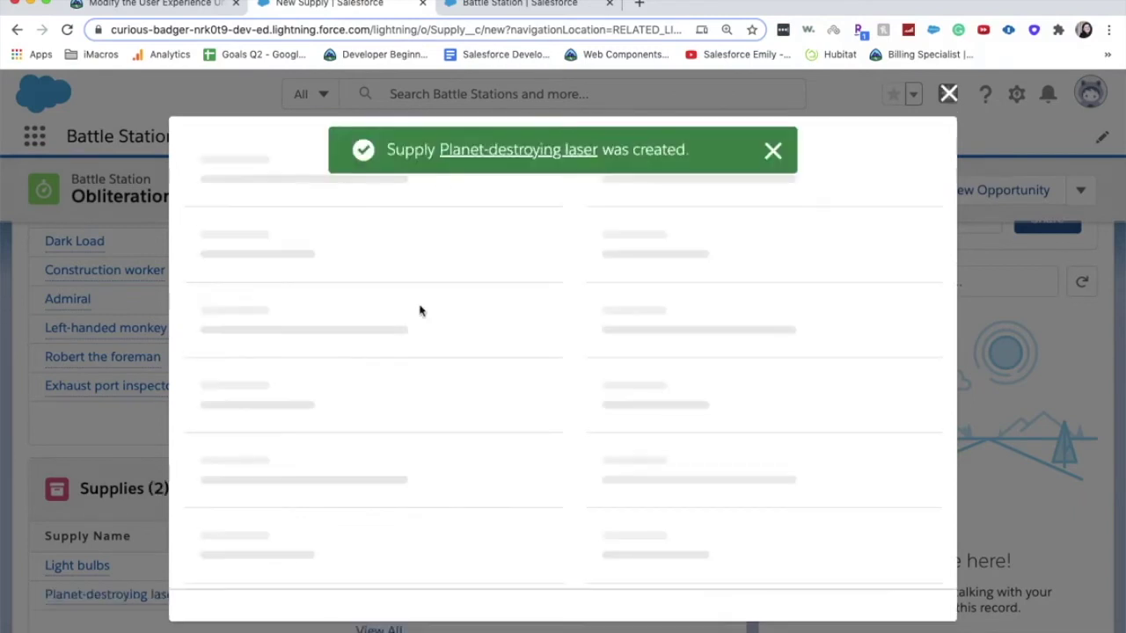
Save a supply named "Donuts" with the default quantity and unit cost 1, and start another new one
text(D)
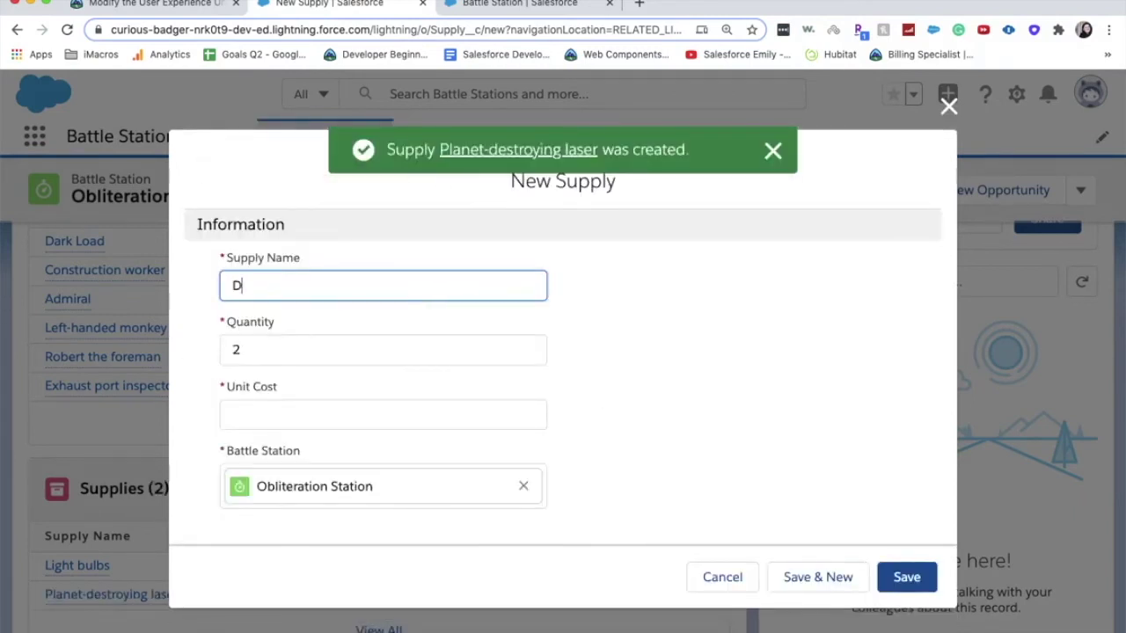
text(onuts)
key(Tab)
key(Tab)
text(1)
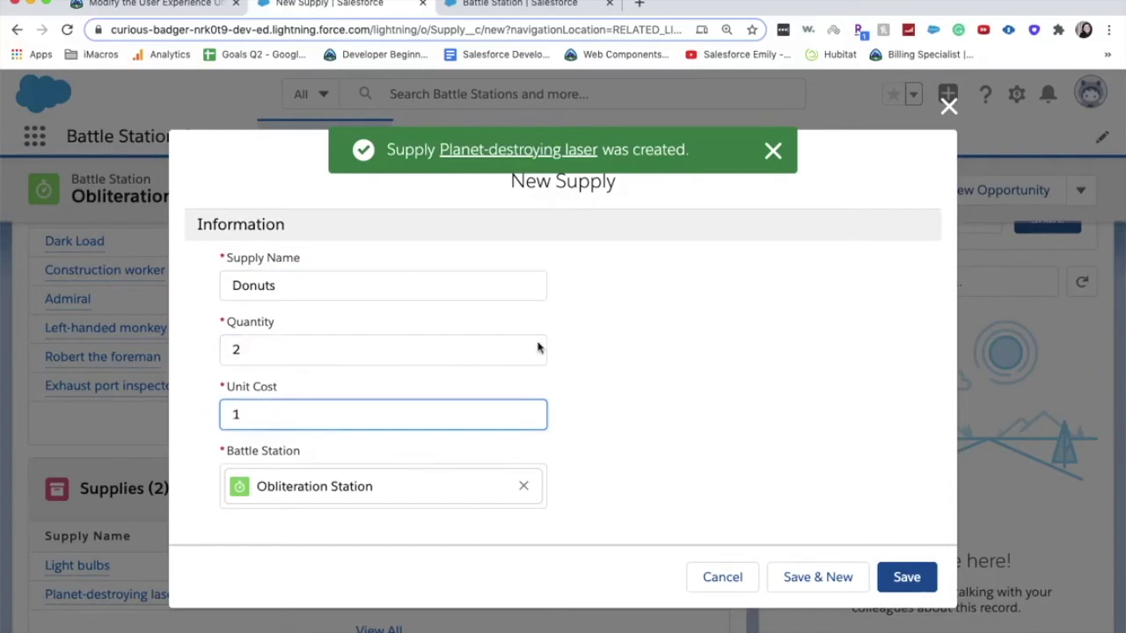
click(836, 573)
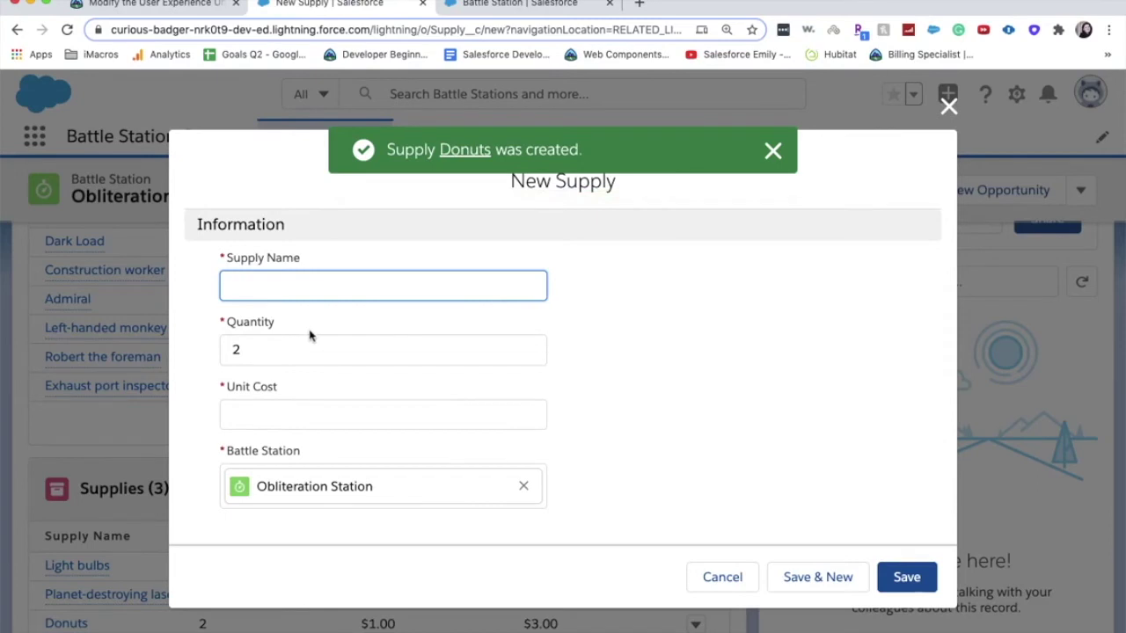
Save a supply named "Hot glue gun" with the default quantity and unit cost 1, and start another new one
text(CHot glue gun)
key(Tab)
key(Tab)
text(1)
click(781, 575)
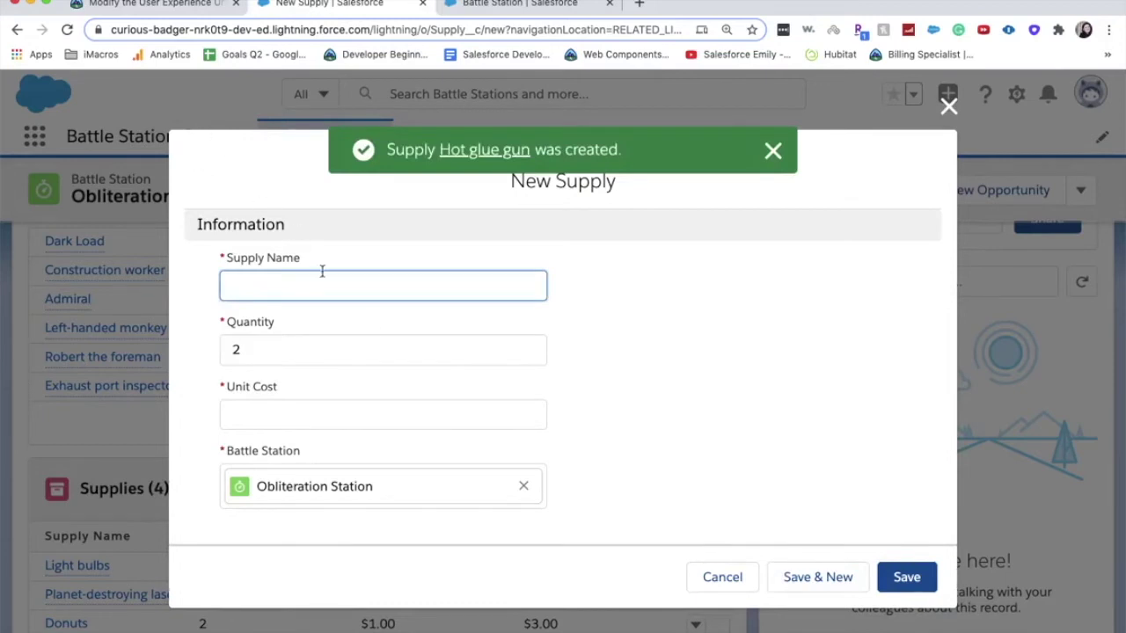
Save a supply named "Cantina band instruments" with the default quantity and unit cost 1, and start another new one
text(Cantalin)
key(BackSpace)
key(BackSpace)
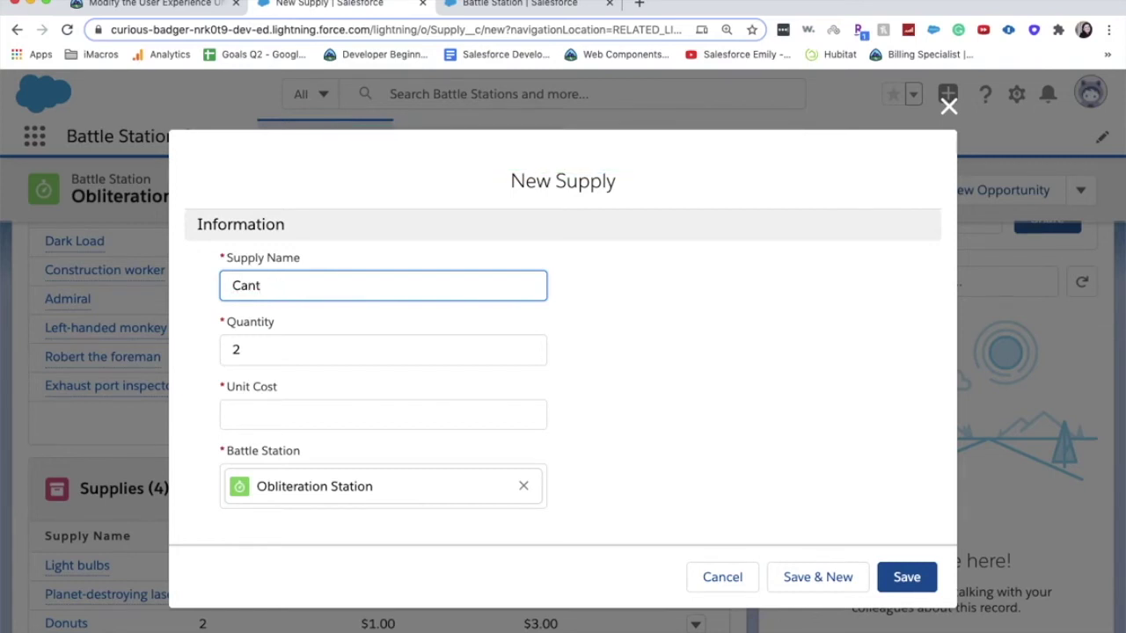
text(and instruments)
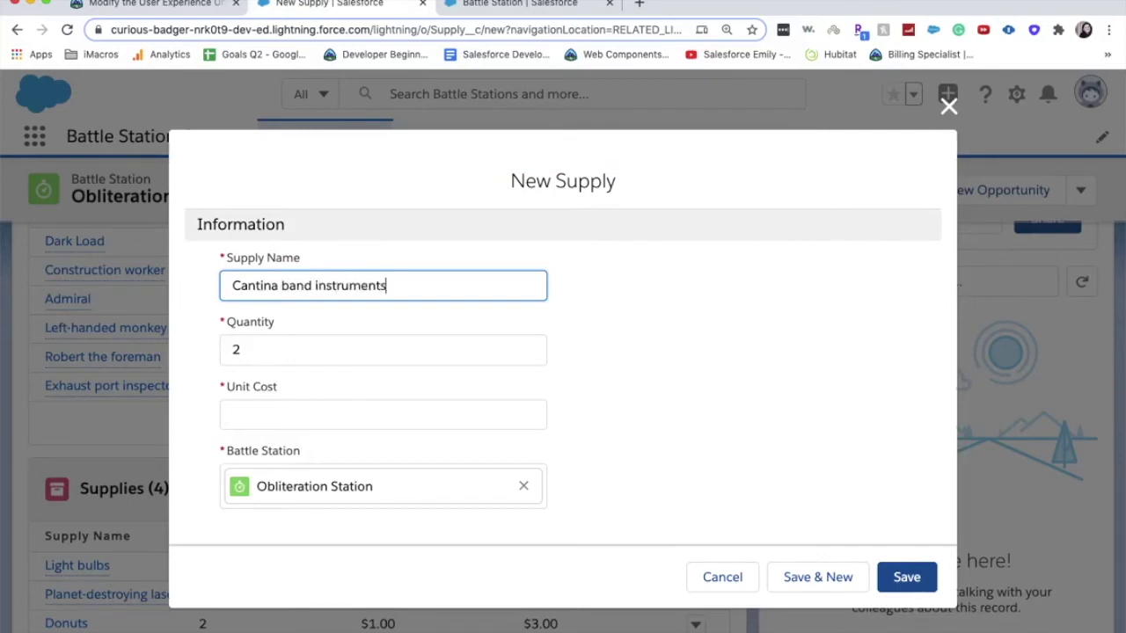
key(Tab)
key(Tab)
text(1)
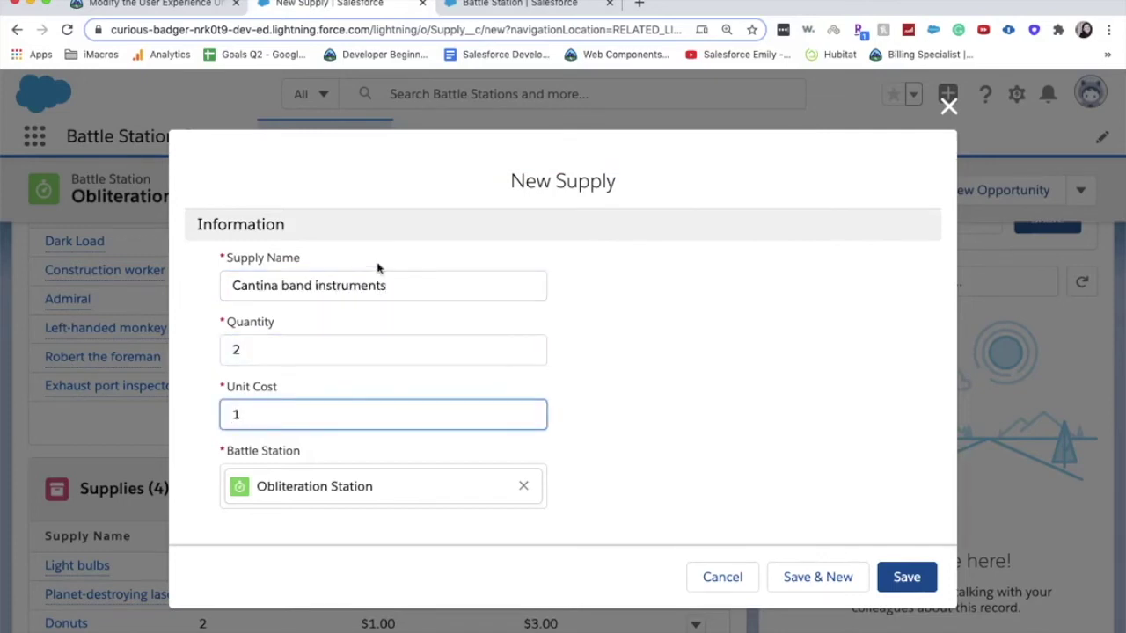
click(851, 581)
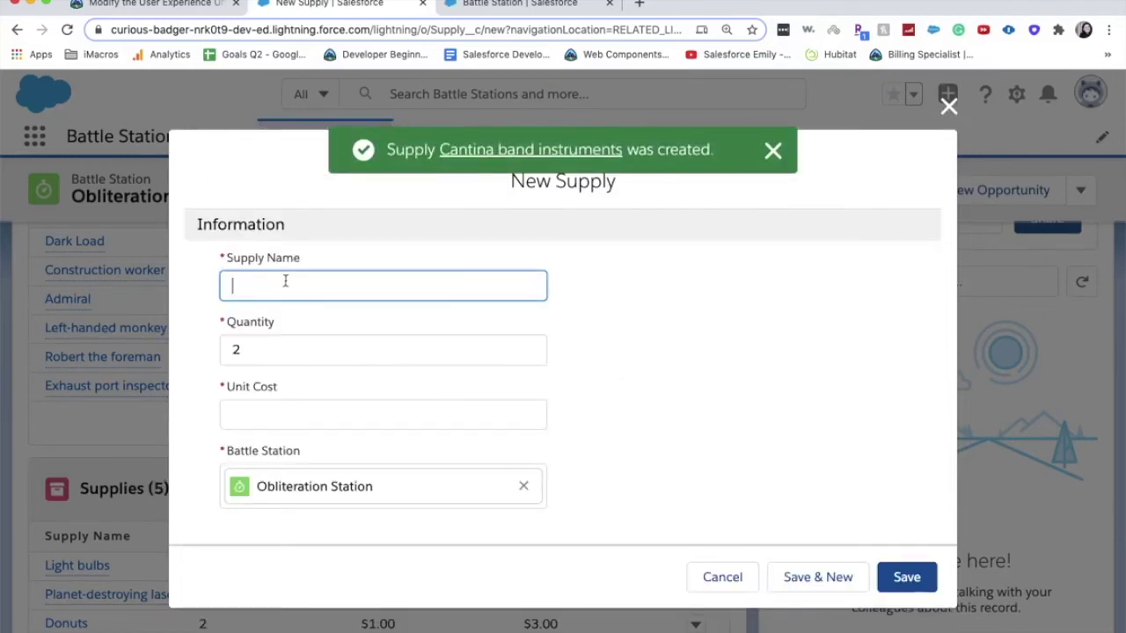
Save a supply named "Laser protecting eyewear" with the default quantity and unit cost 1, and start another new one
text(Laser protecting eyewear)
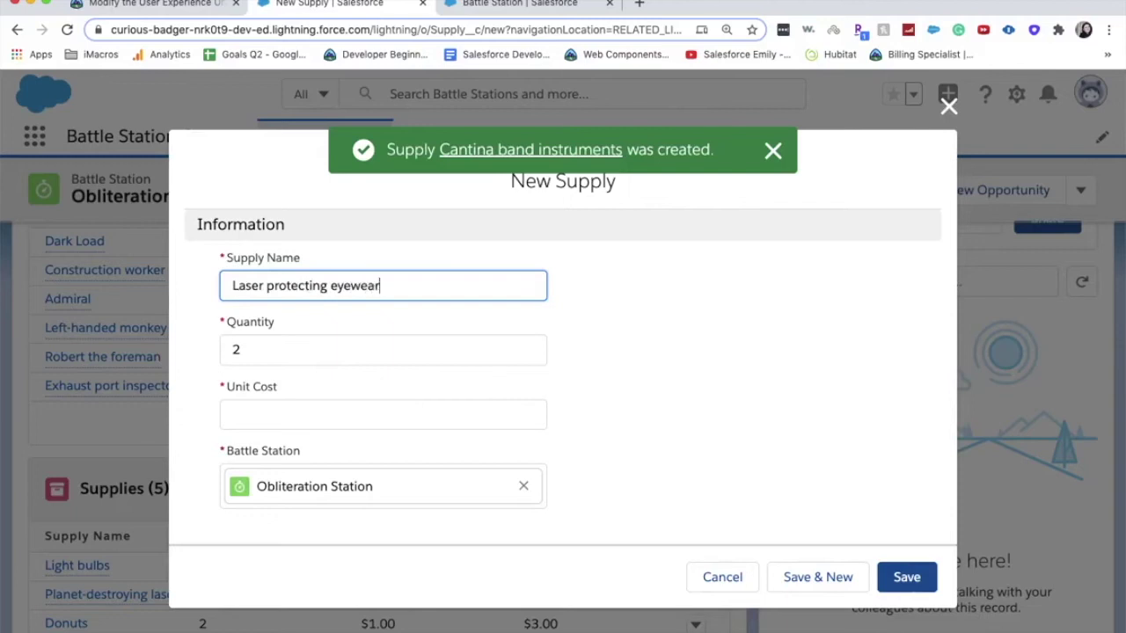
click(324, 428)
text(1)
click(774, 577)
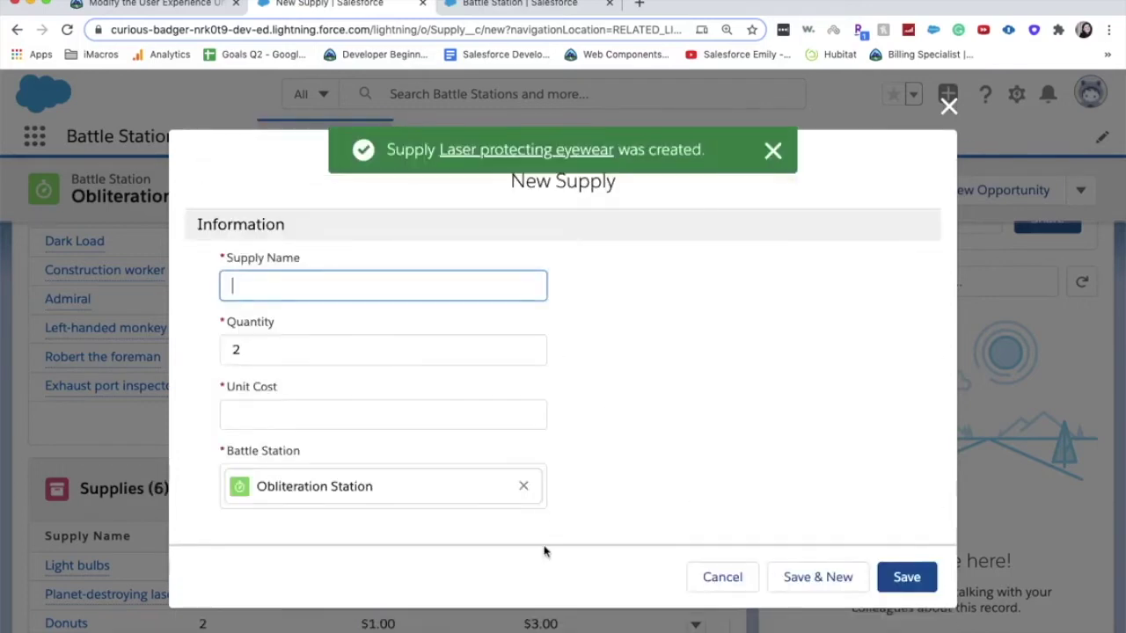
Save a supply named "Steel" with the default quantity and unit cost 1, and start another new one
text(Steel)
key(Tab)
key(Tab)
text(1)
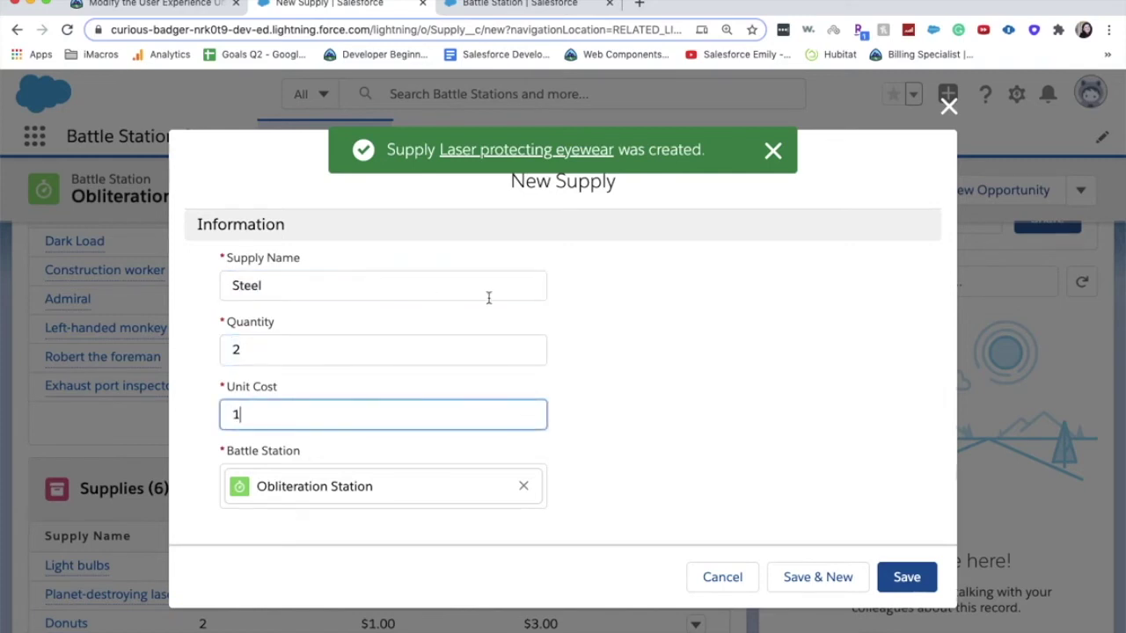
click(847, 585)
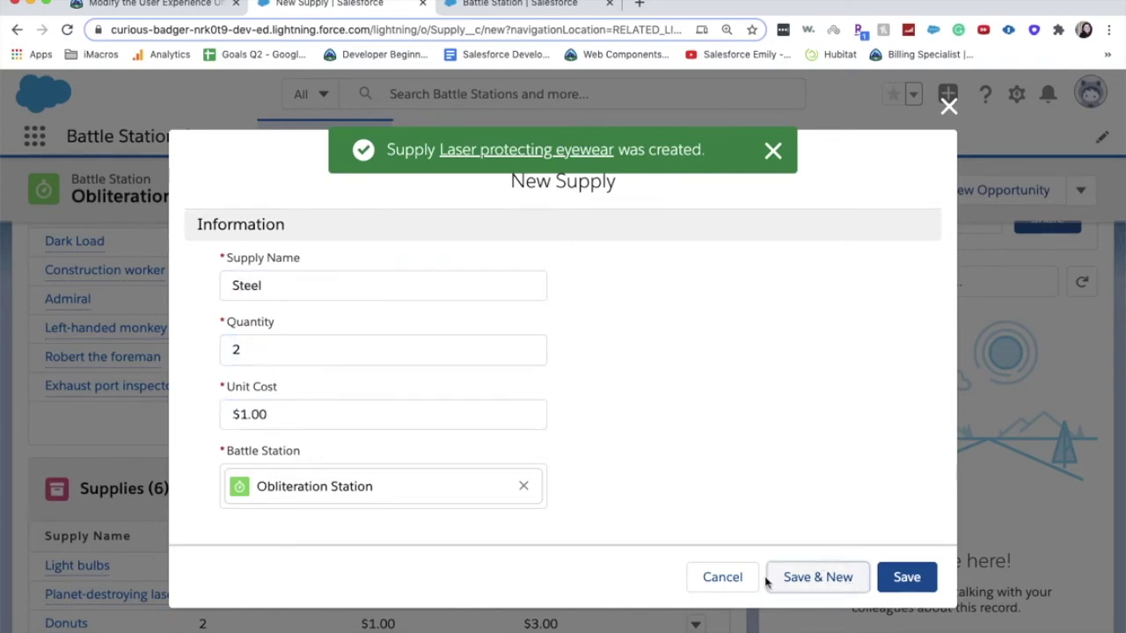
click(819, 582)
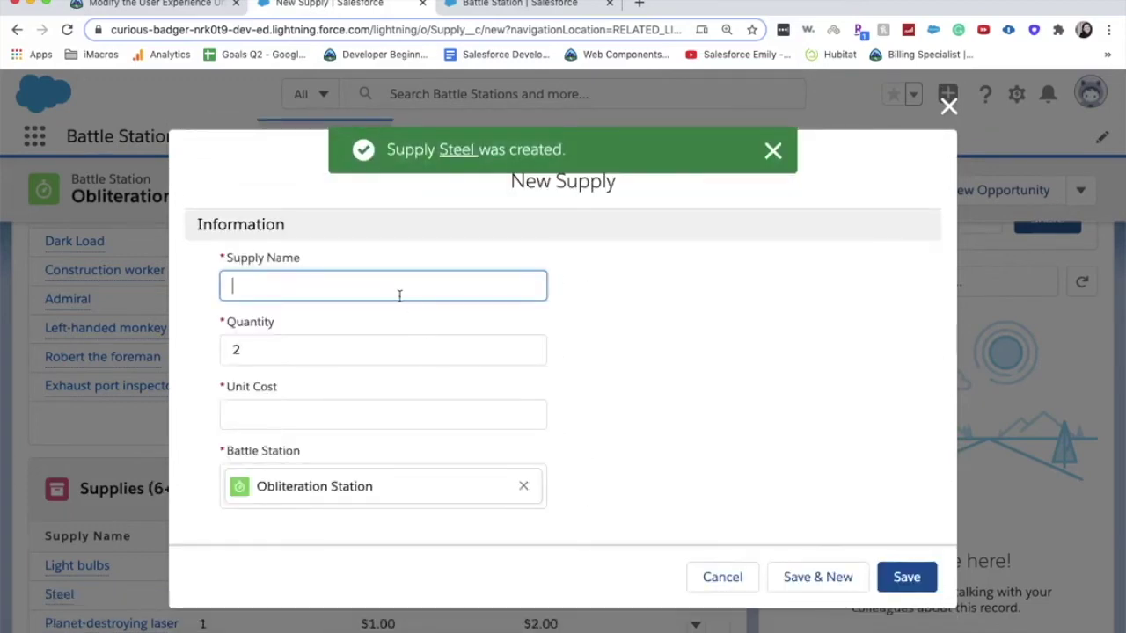
Save a final supply named "Toilet paper" with the default quantity and unit cost 1, and close the supply form
text(Toilet paper)
key(Tab)
key(Tab)
text(1)
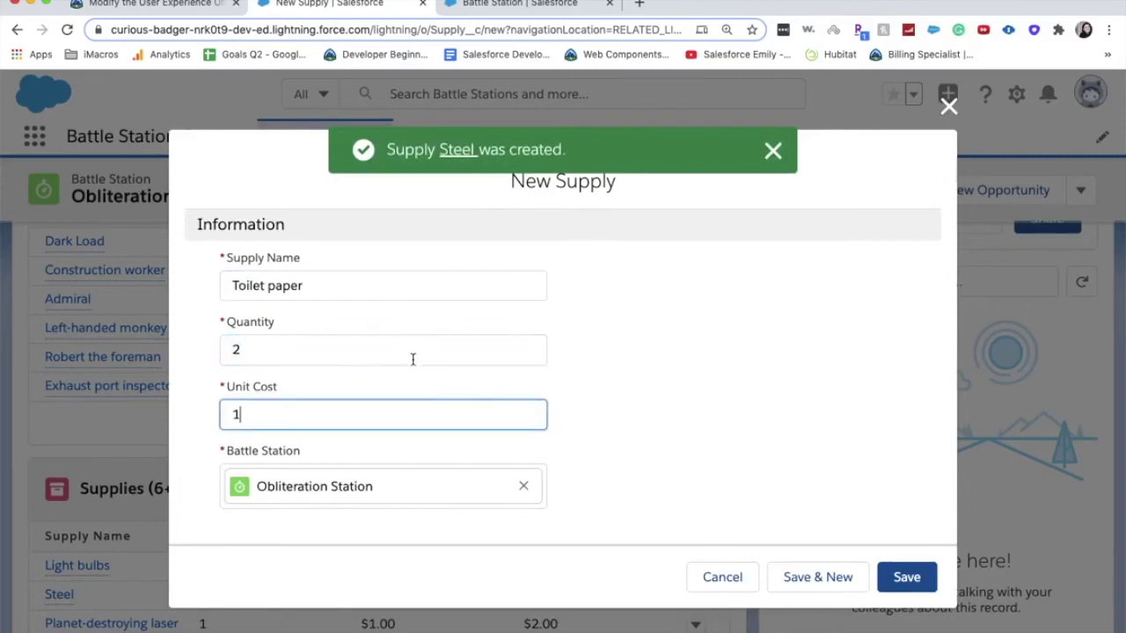
click(903, 584)
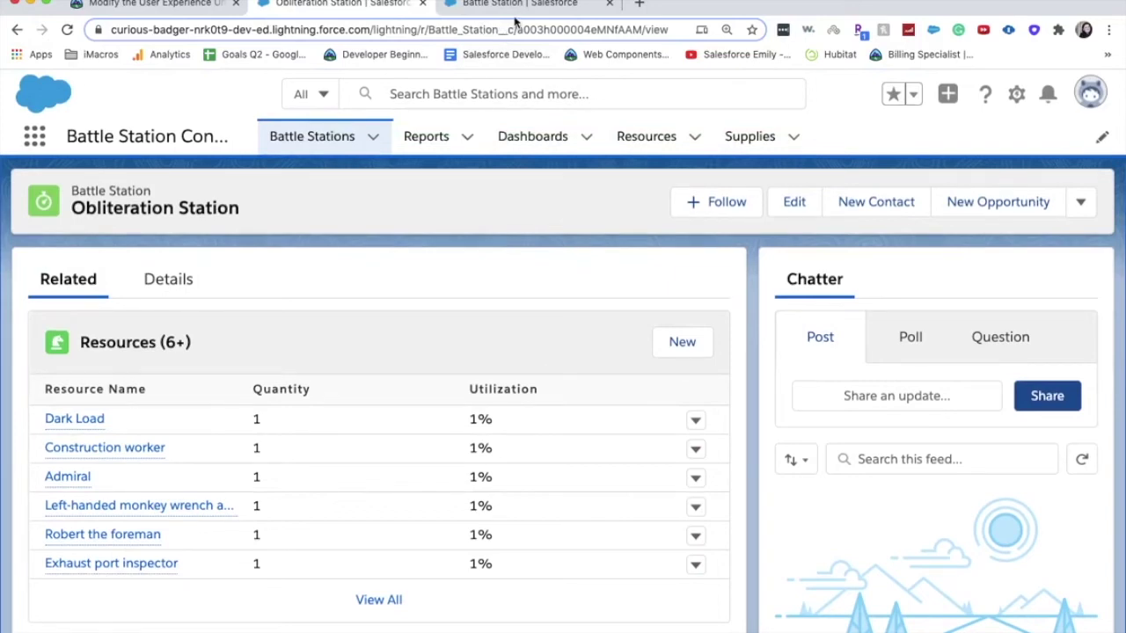
click(515, 5)
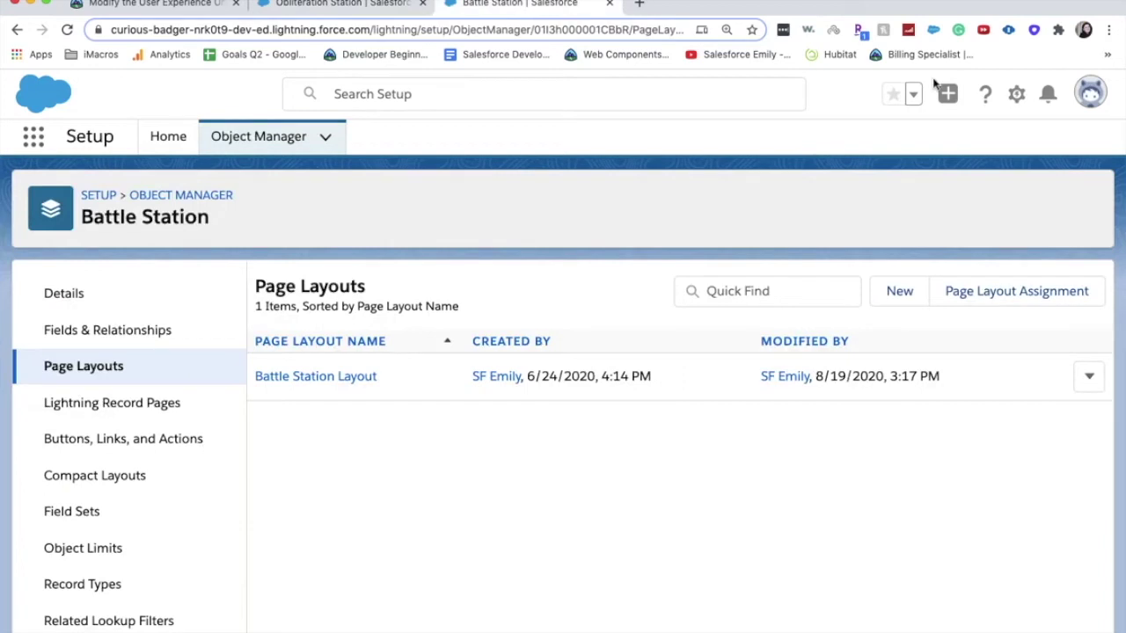
click(315, 8)
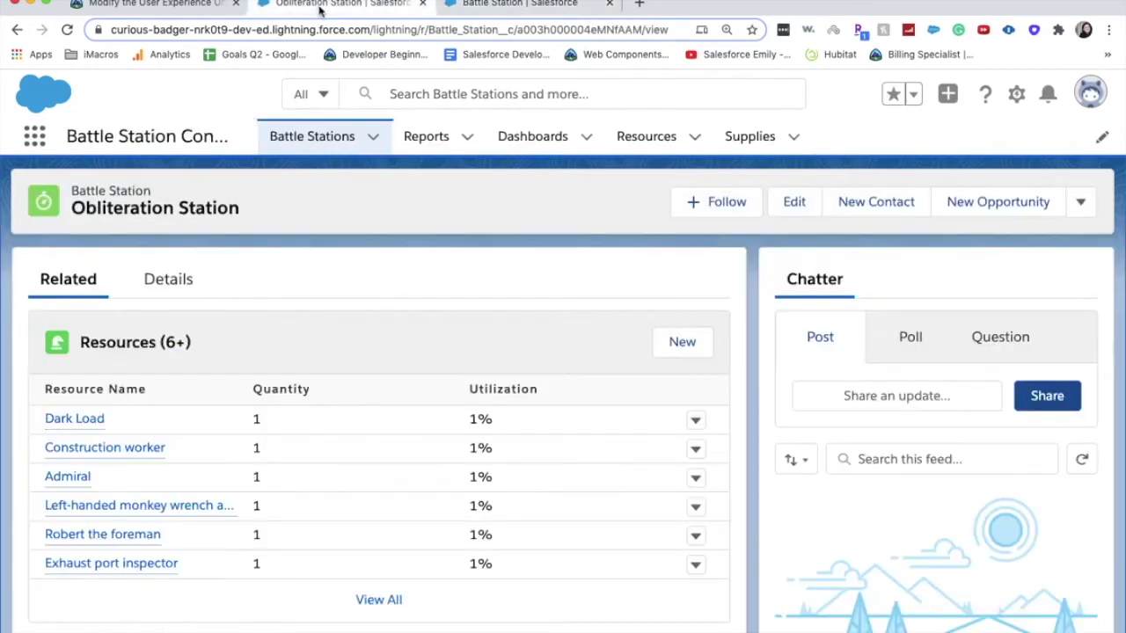
Start a new custom field on the Battle Station object with the Roll-Up Summary data type
click(1019, 94)
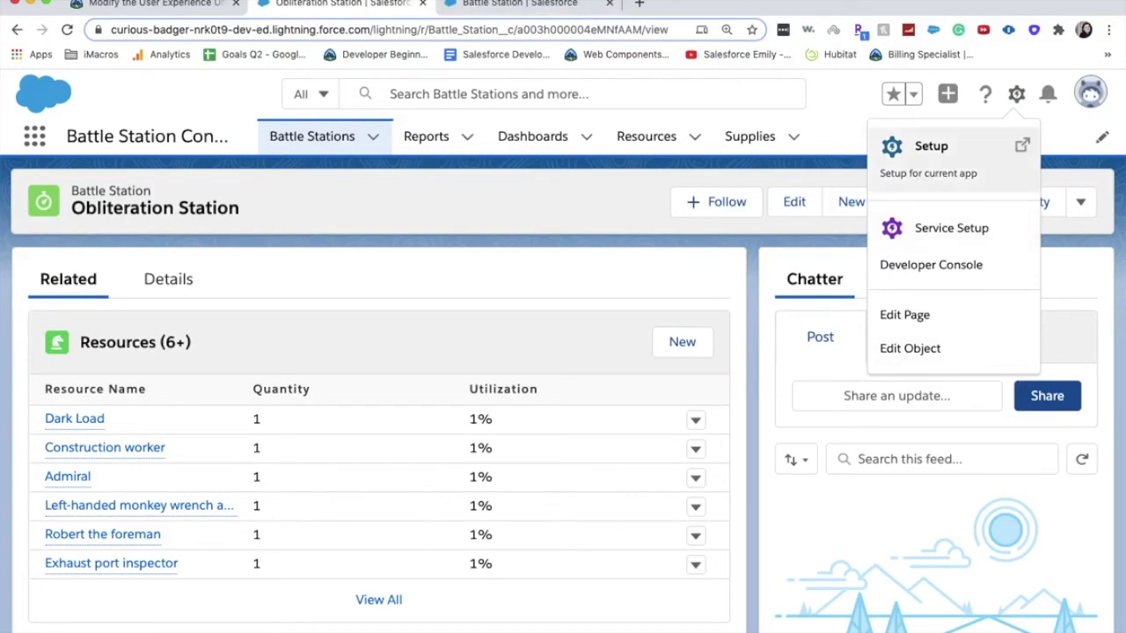
click(505, 5)
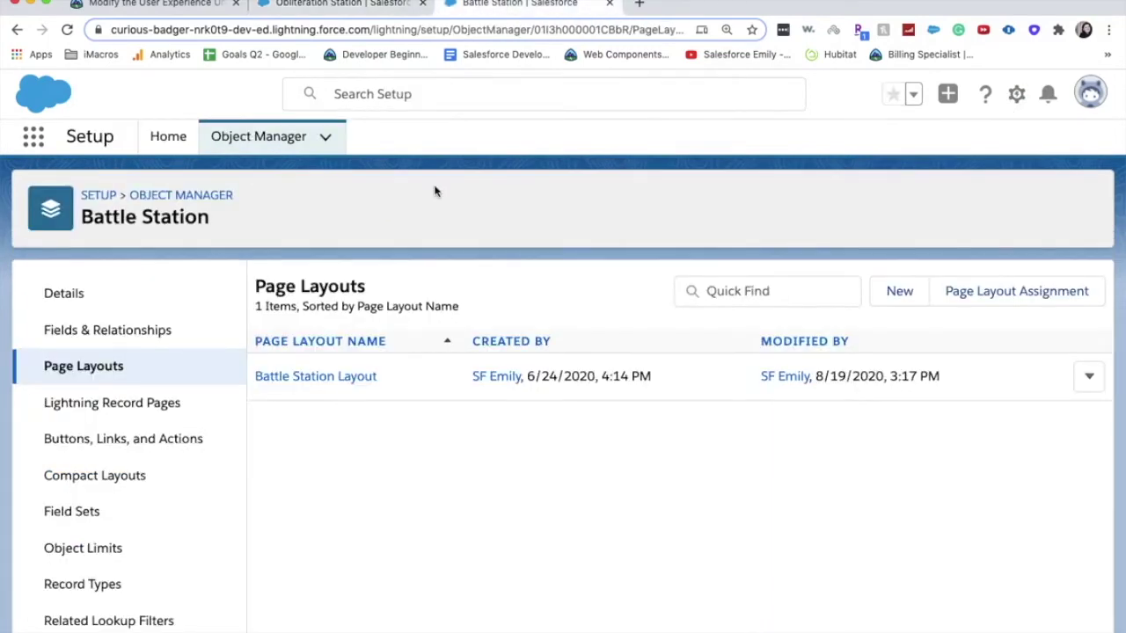
click(80, 328)
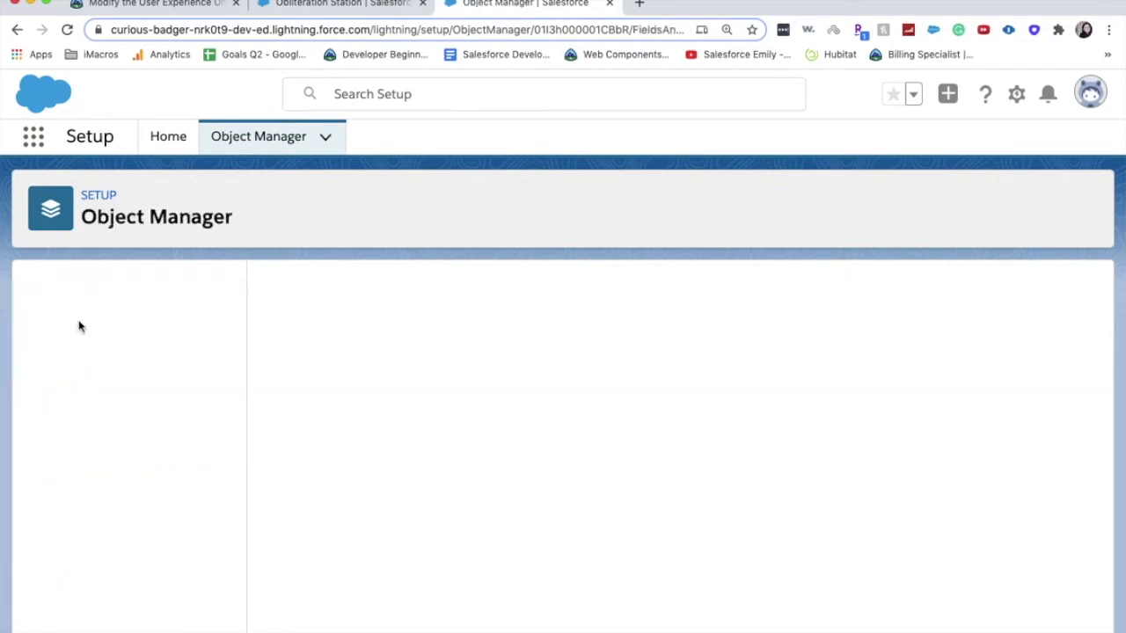
click(777, 297)
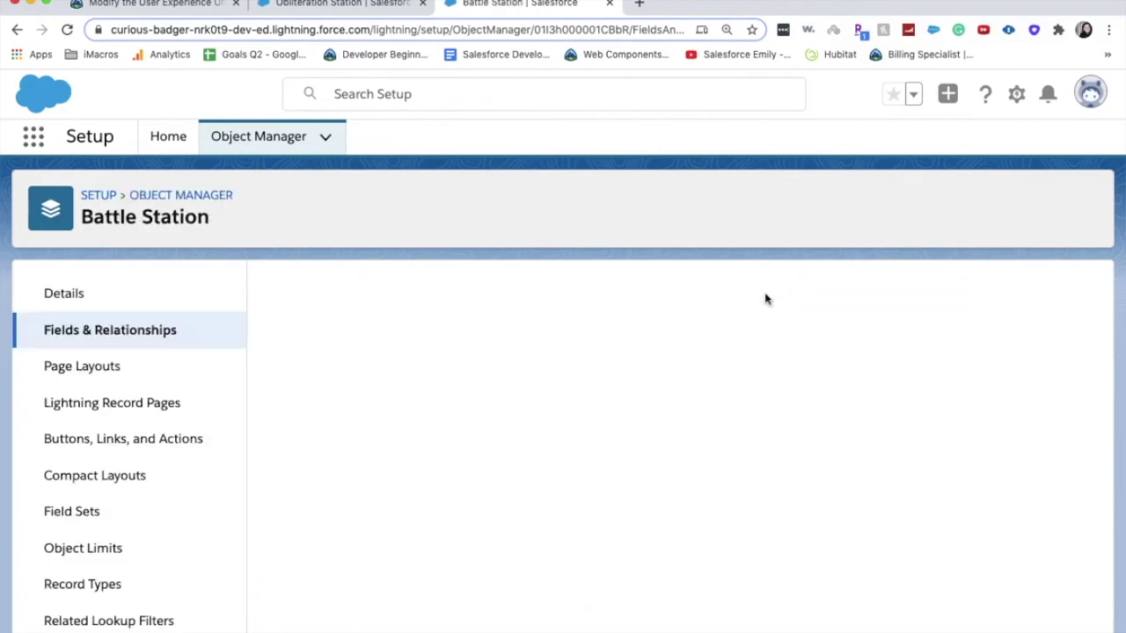
scroll(728, 350, down, 3)
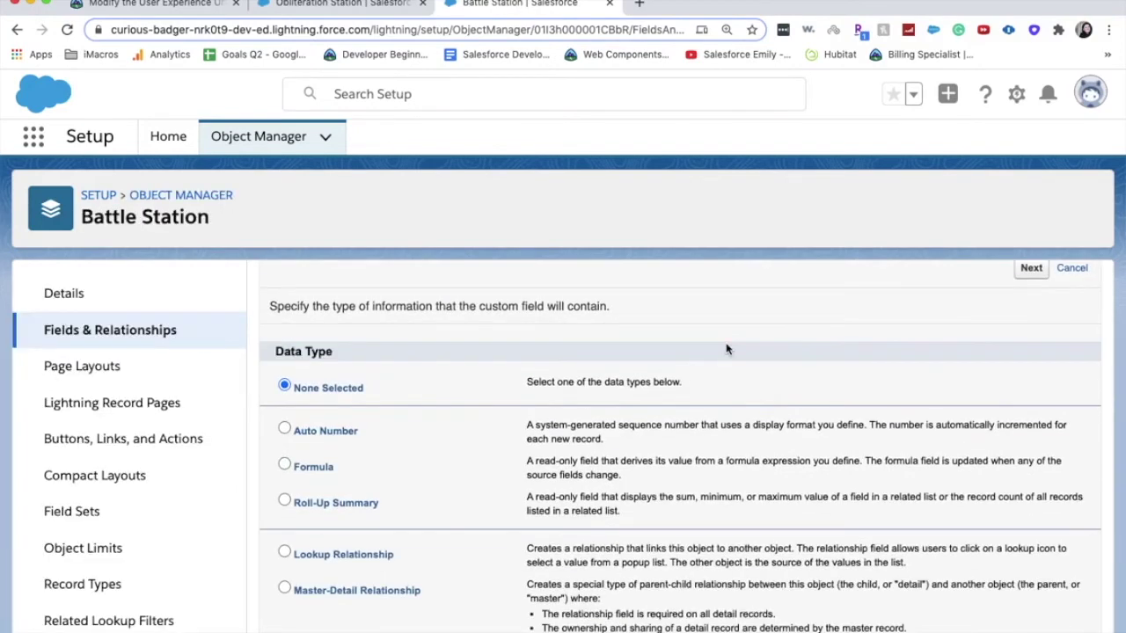
click(341, 503)
scroll(503, 521, down, 2)
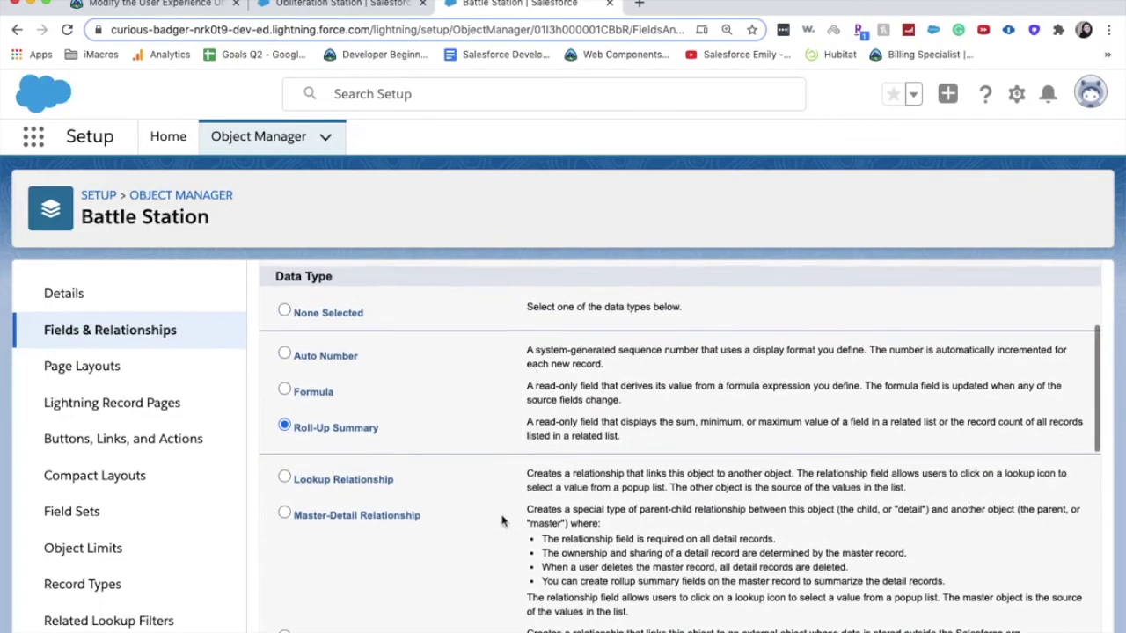
scroll(501, 521, up, 3)
click(1028, 387)
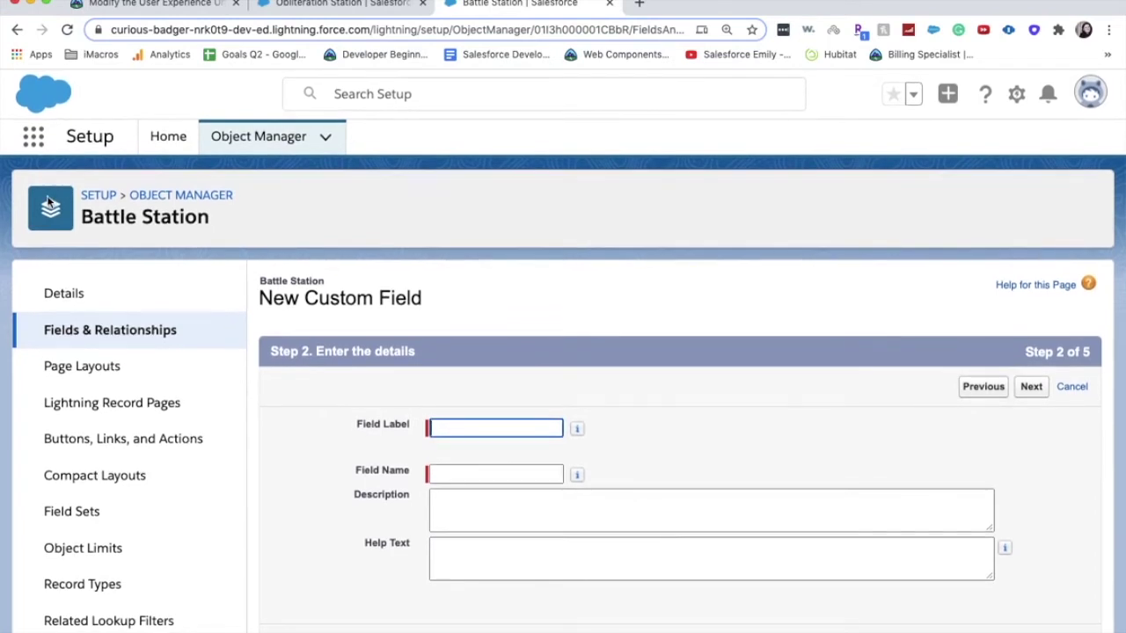
Label the roll-up field "Crew Members" with the field name Crew_Members and continue to the summary calculation
text(Creew Members)
key(Tab)
key(Tab)
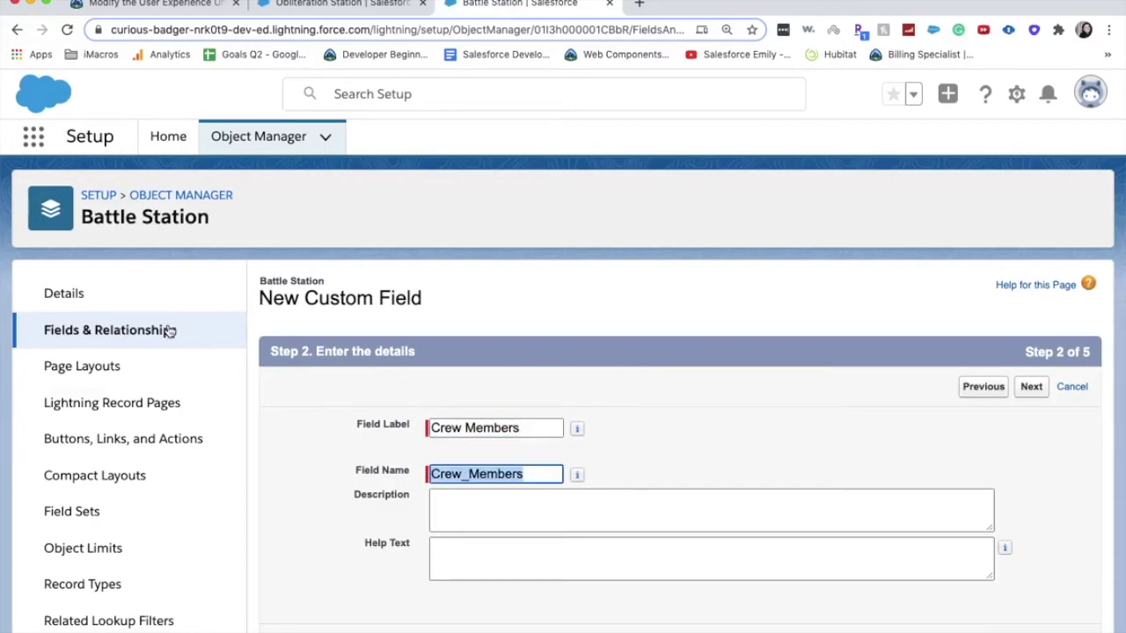
click(1043, 393)
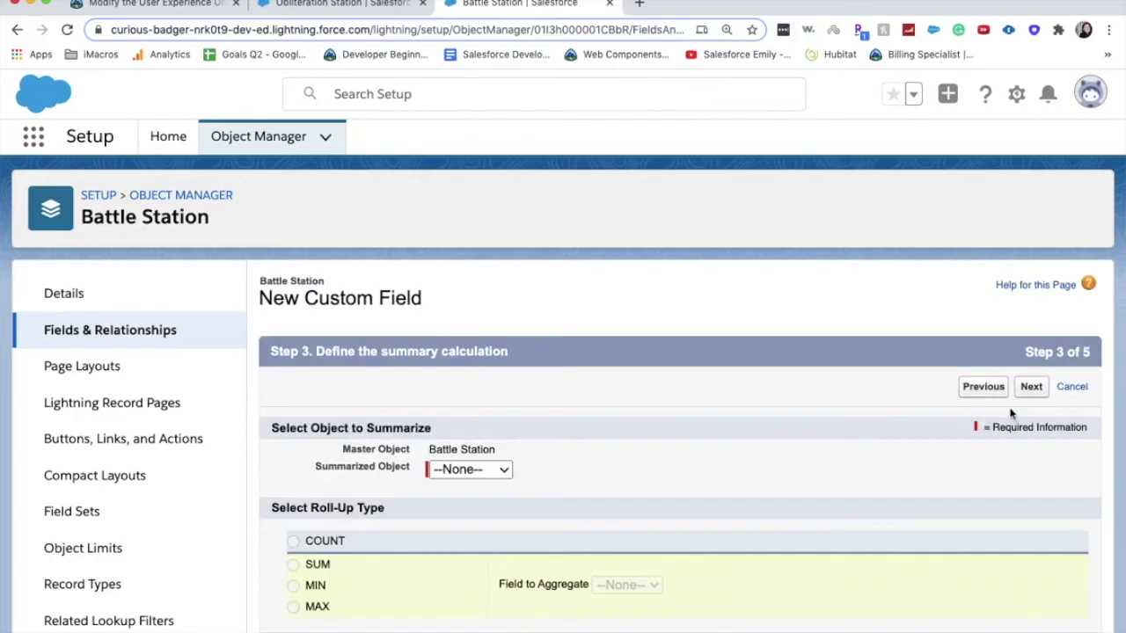
Define the roll-up as the SUM of Quantity on Resources, including all records, and continue to field-level security
scroll(813, 446, down, 1)
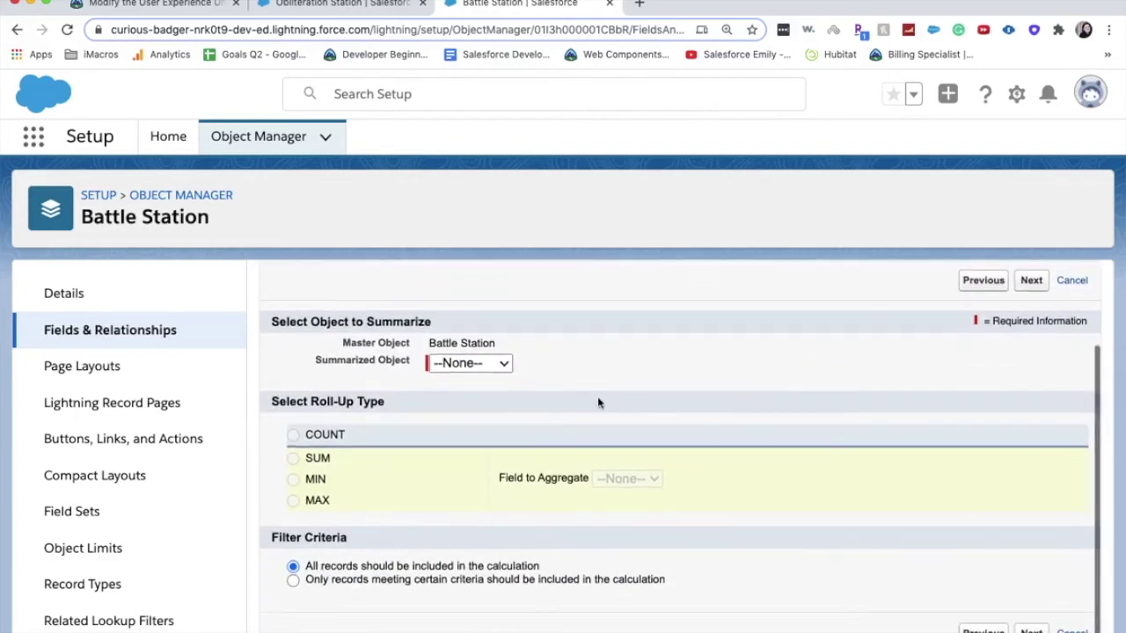
click(467, 365)
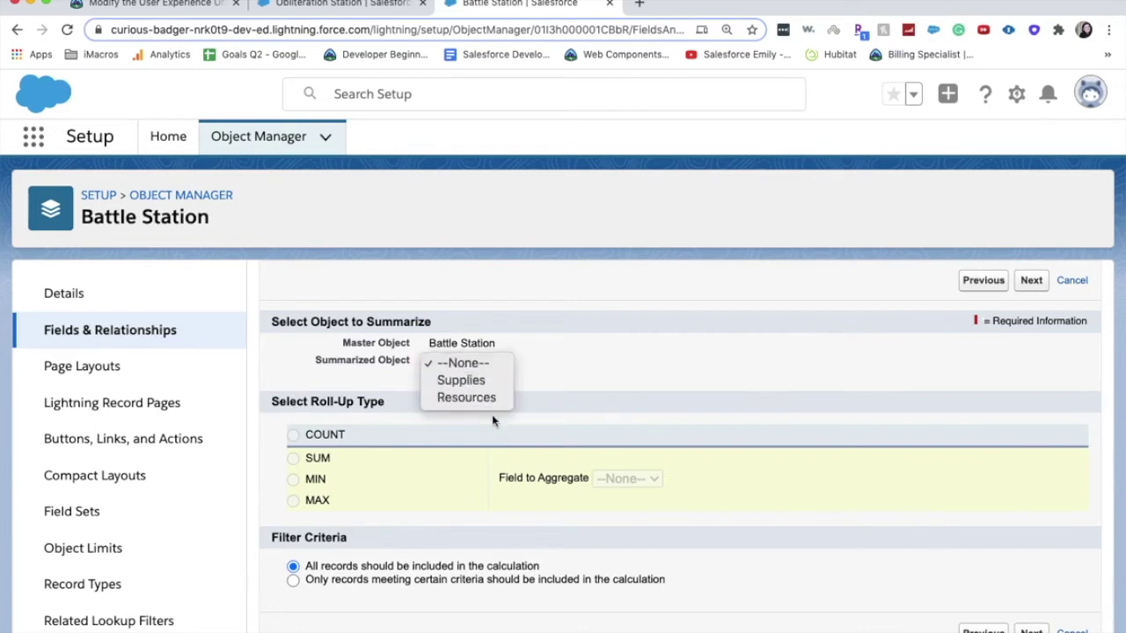
click(480, 397)
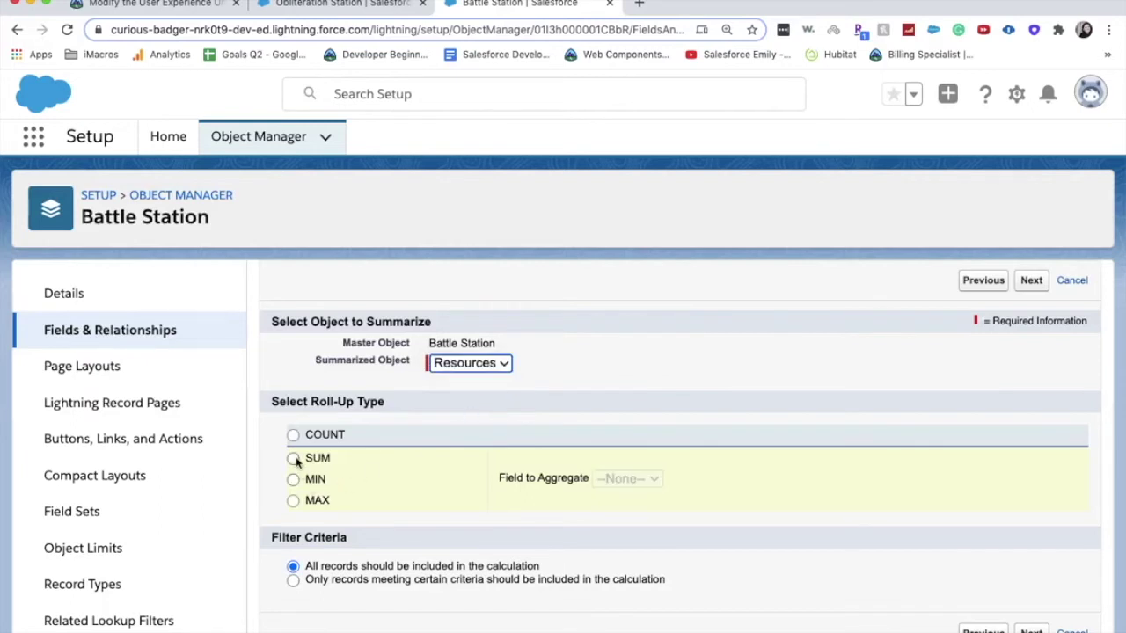
click(293, 458)
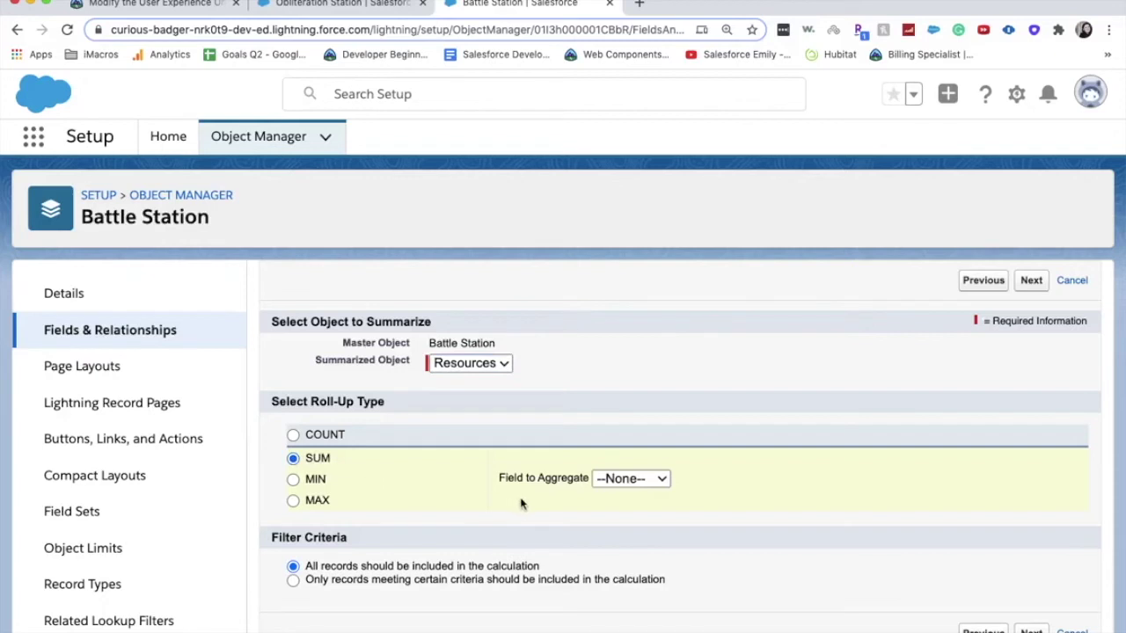
click(611, 479)
click(621, 495)
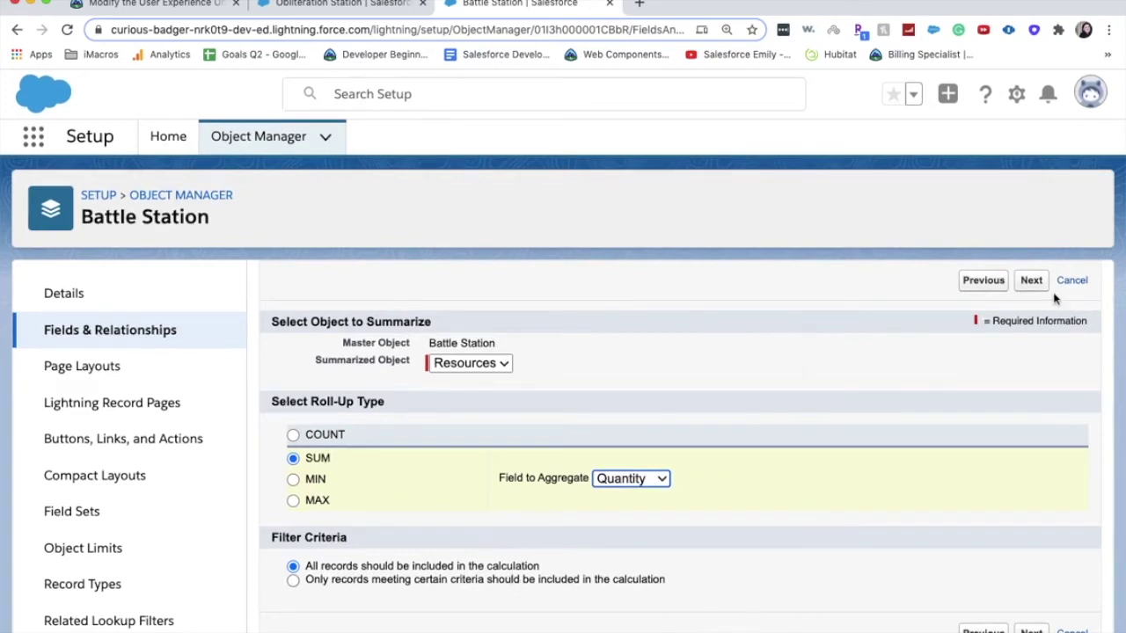
click(1031, 280)
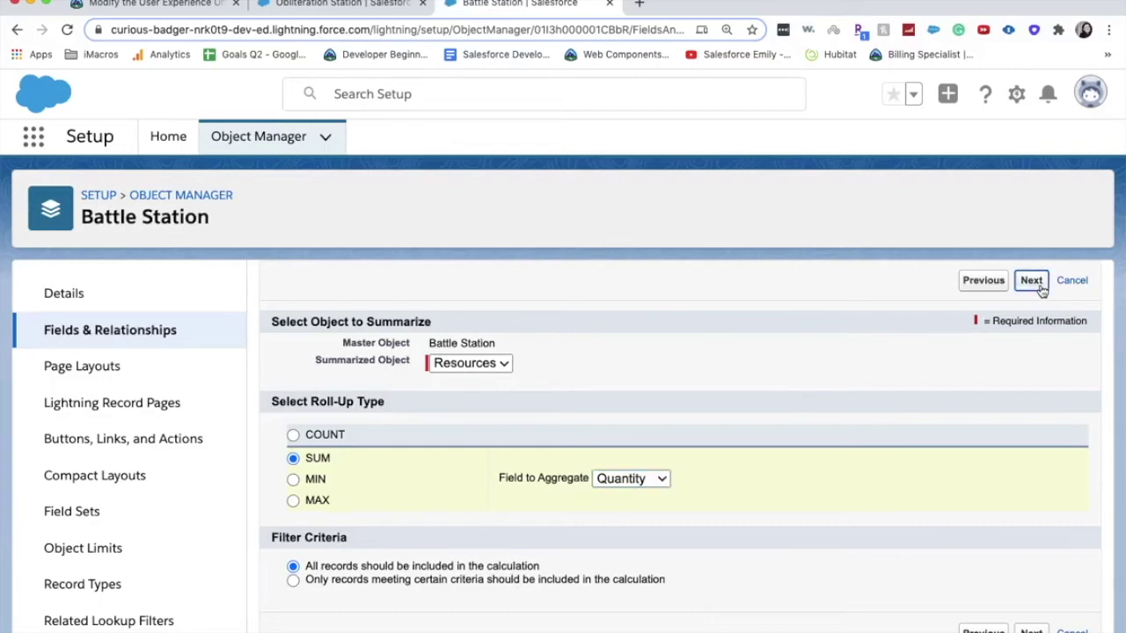
Accept the default field-level security, keep the field on Battle Station Layout, and save the Crew Members field
scroll(1025, 440, down, 2)
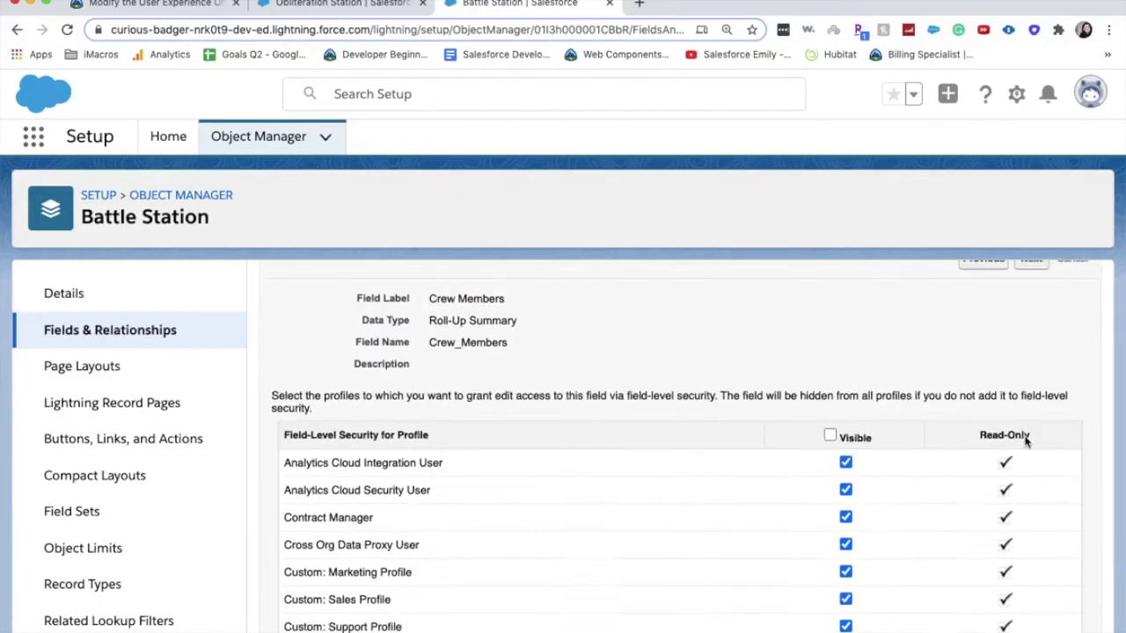
scroll(1025, 440, down, 4)
scroll(1026, 440, up, 5)
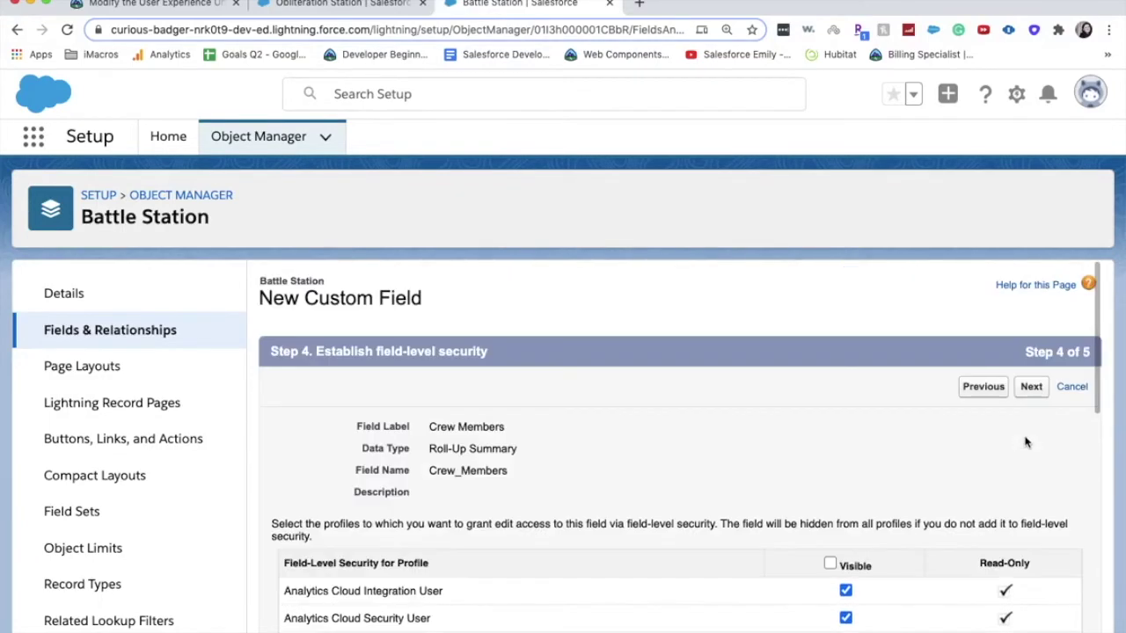
click(1030, 389)
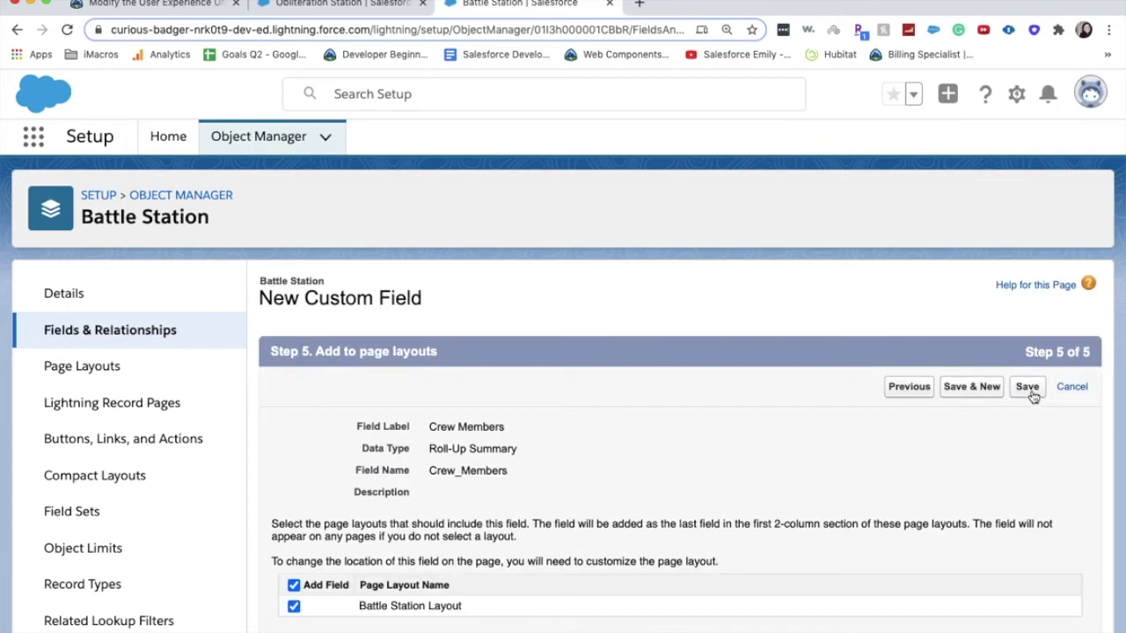
click(1032, 396)
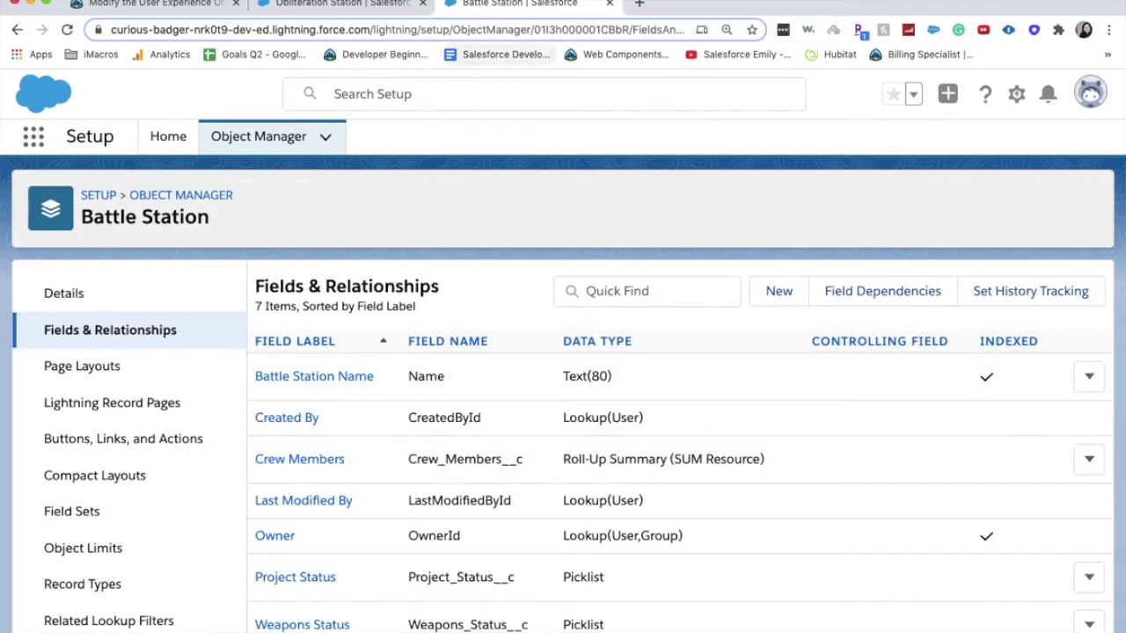
Return to the Trailhead "Modify the User Experience" unit and verify the step to earn 100 points
click(178, 4)
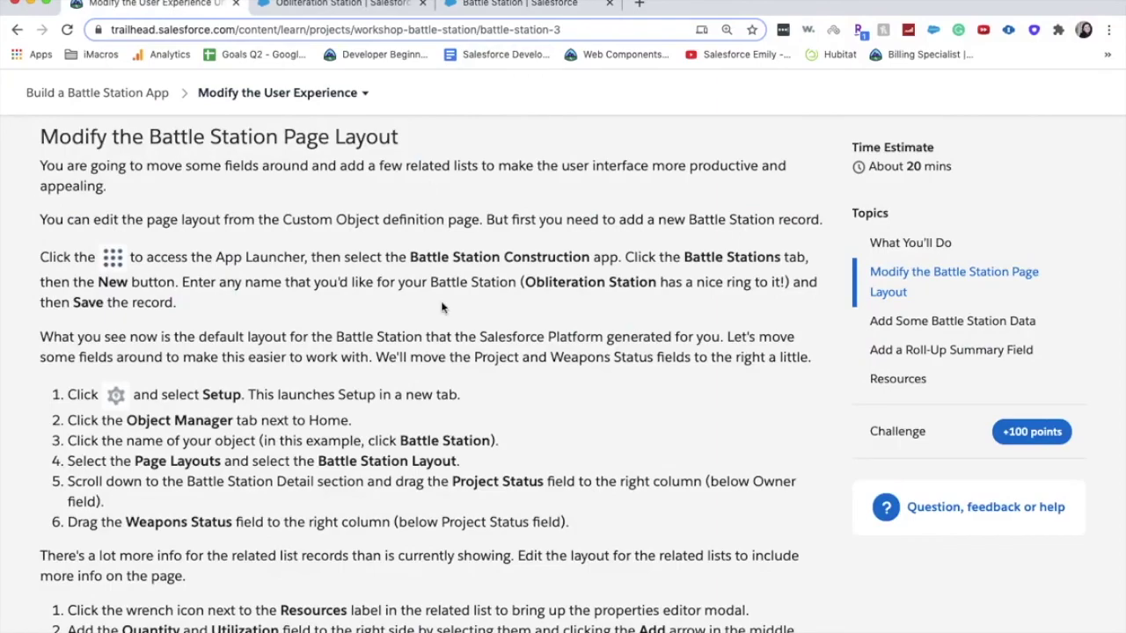
scroll(443, 307, down, 10)
scroll(442, 307, down, 15)
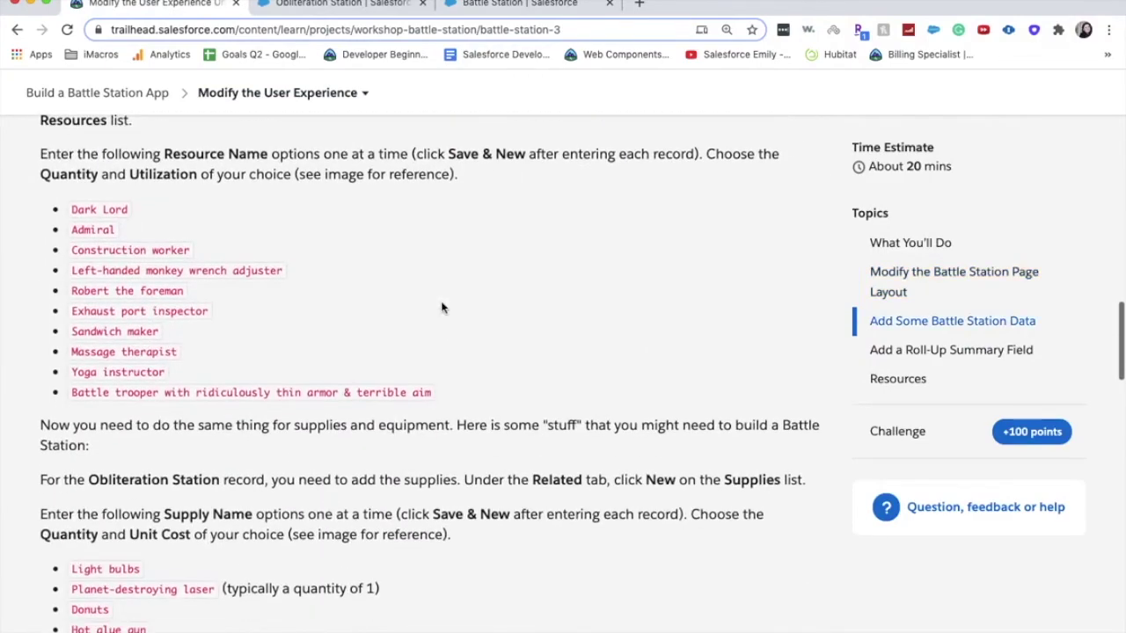
scroll(442, 307, down, 20)
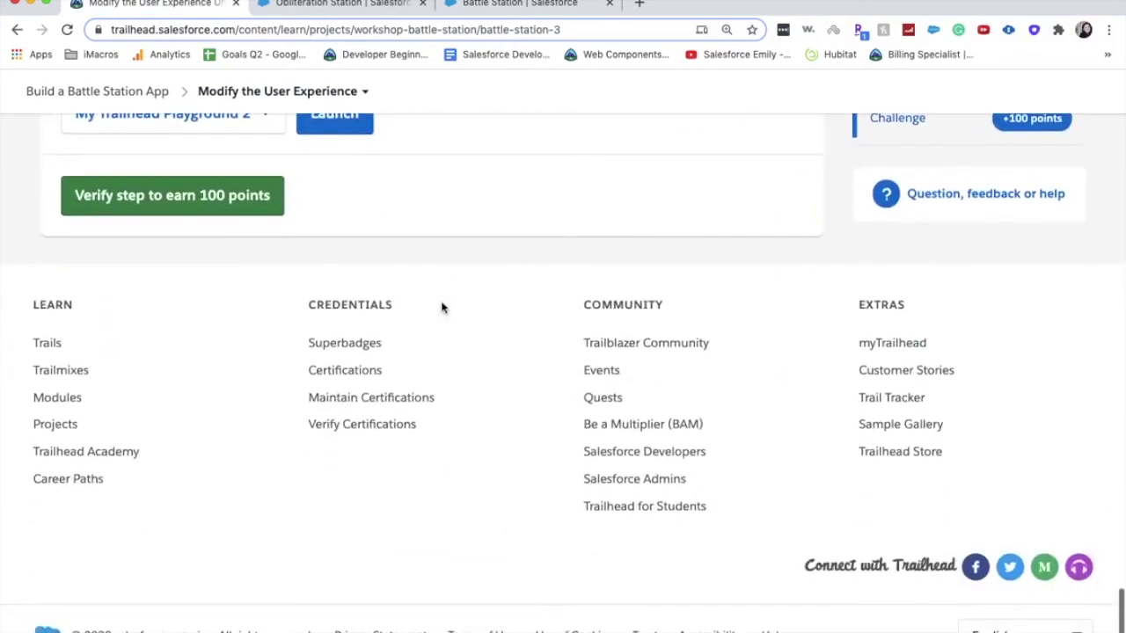
scroll(442, 307, up, 5)
click(238, 421)
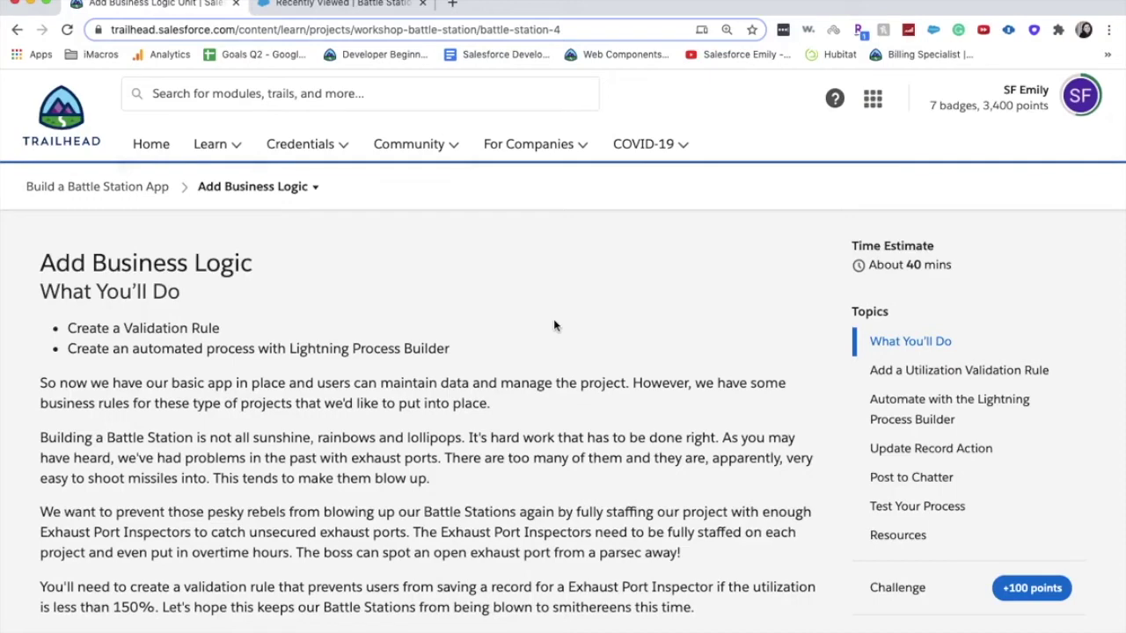
Check the utilization validation rule instructions and open the Resource object in the Salesforce Setup Object Manager
scroll(555, 326, down, 5)
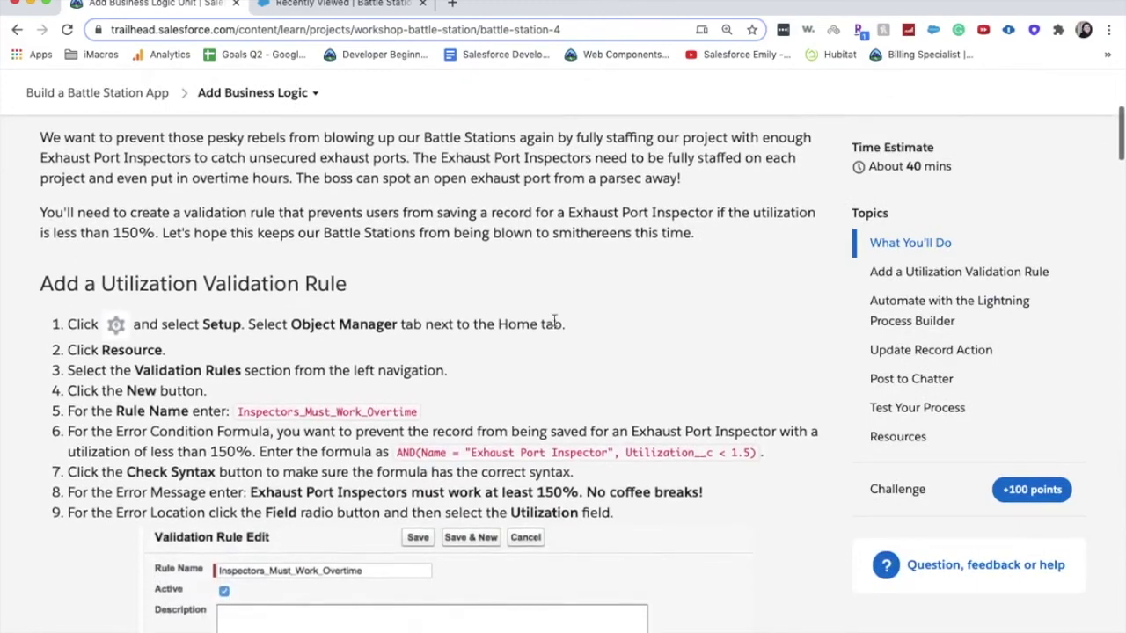
click(341, 5)
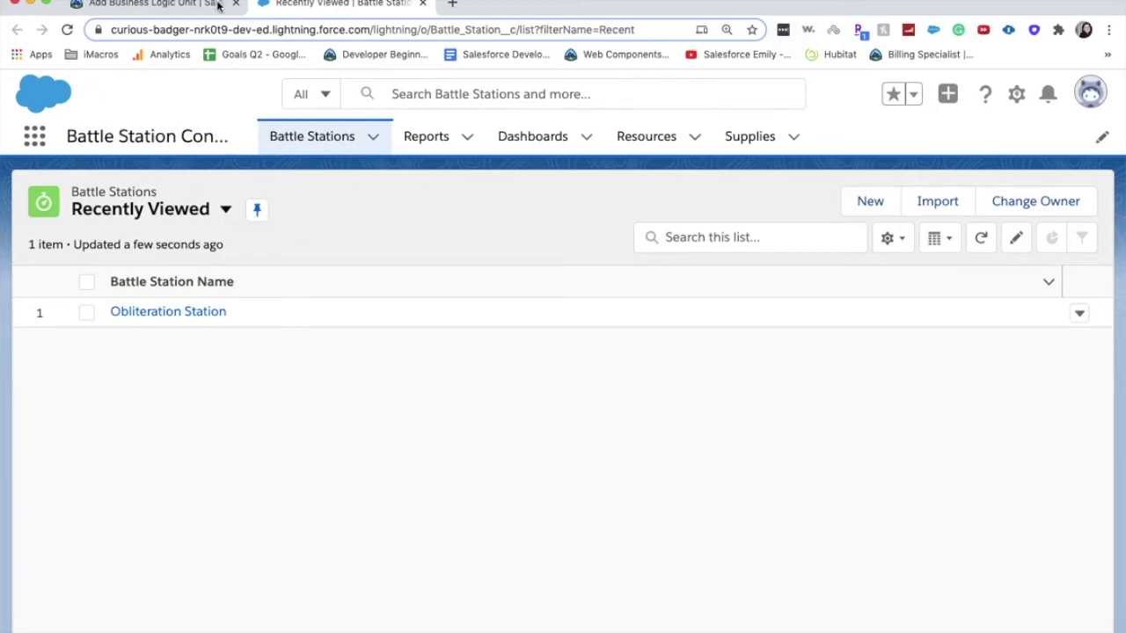
click(1016, 94)
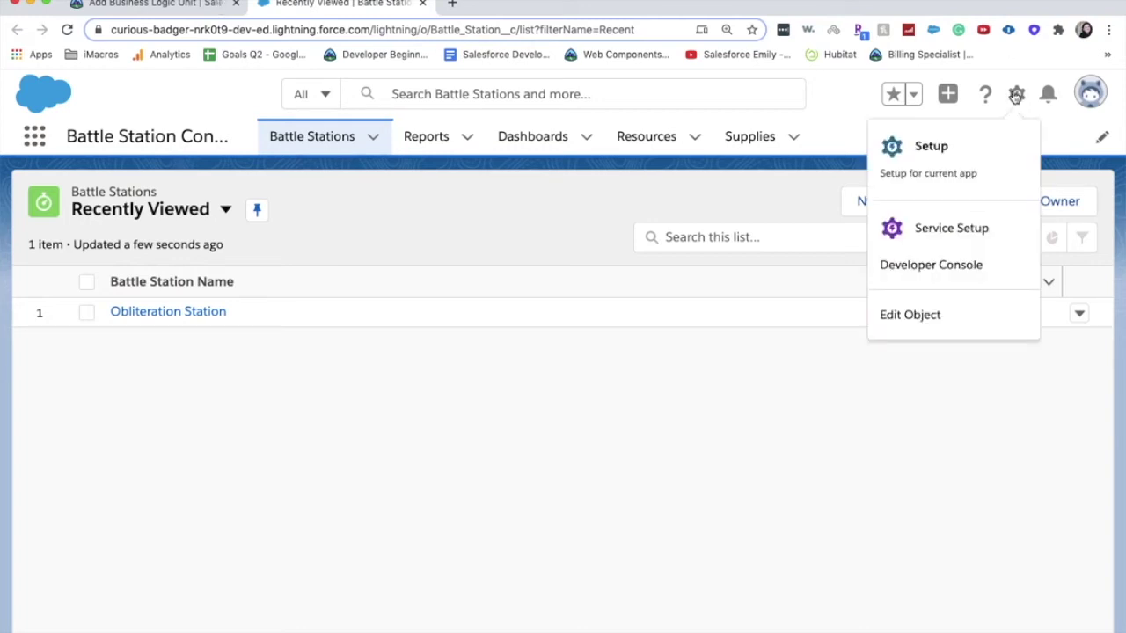
click(1000, 141)
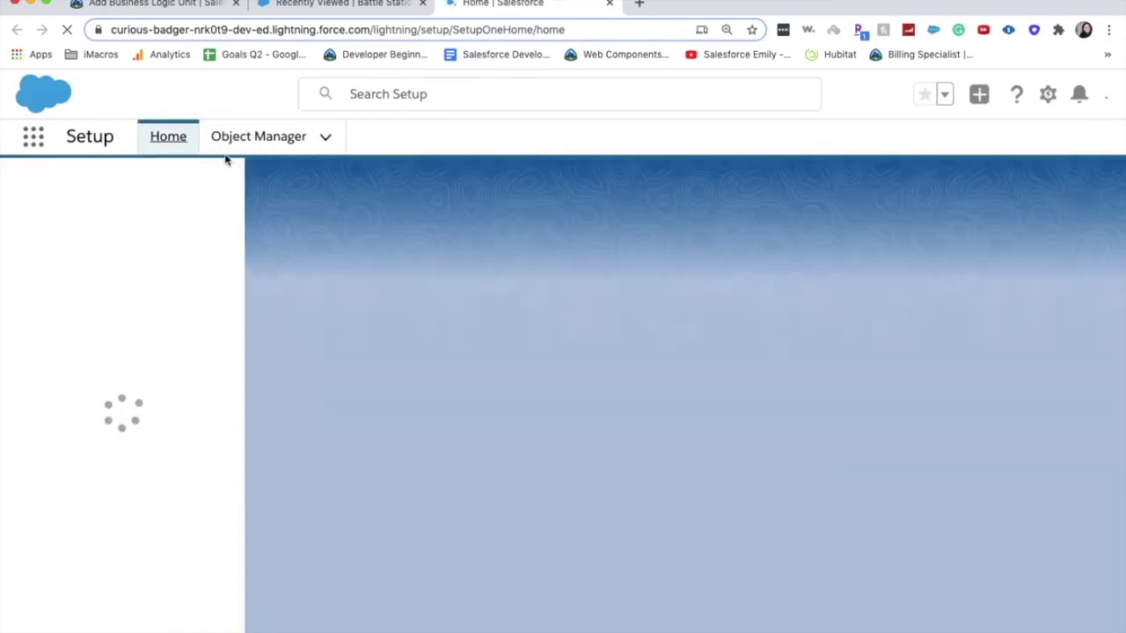
click(263, 138)
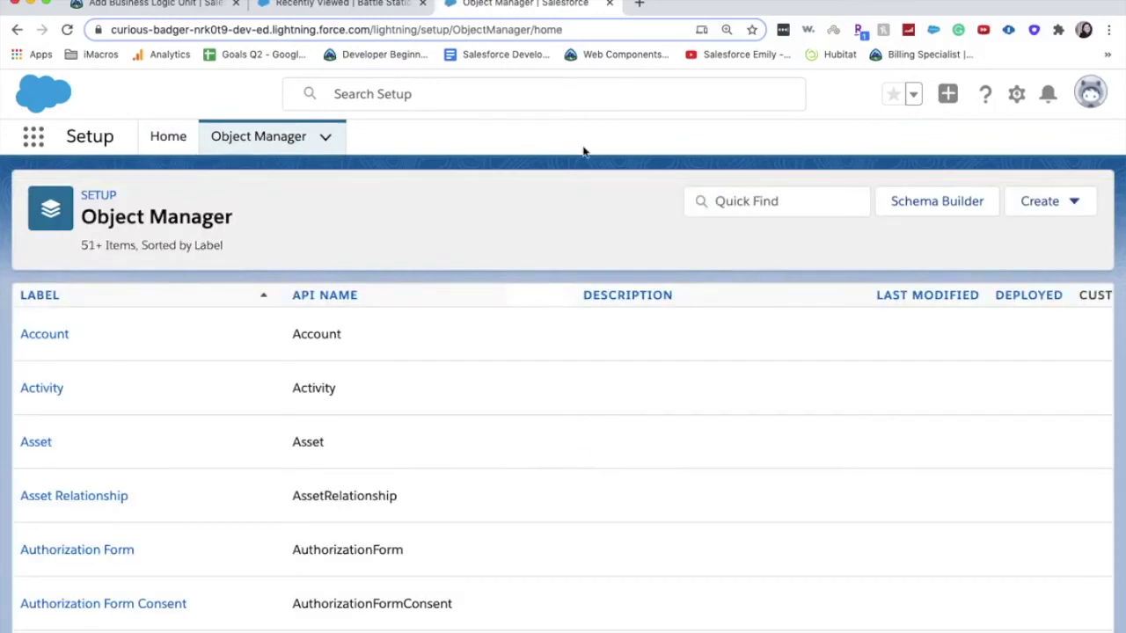
click(702, 201)
text(Res)
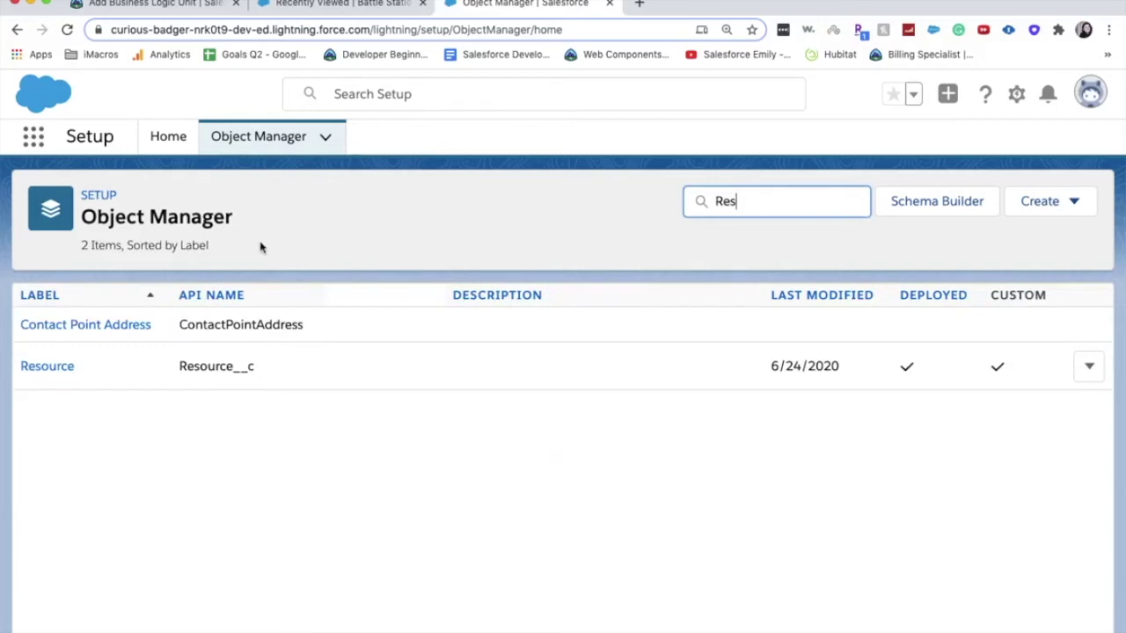
click(57, 365)
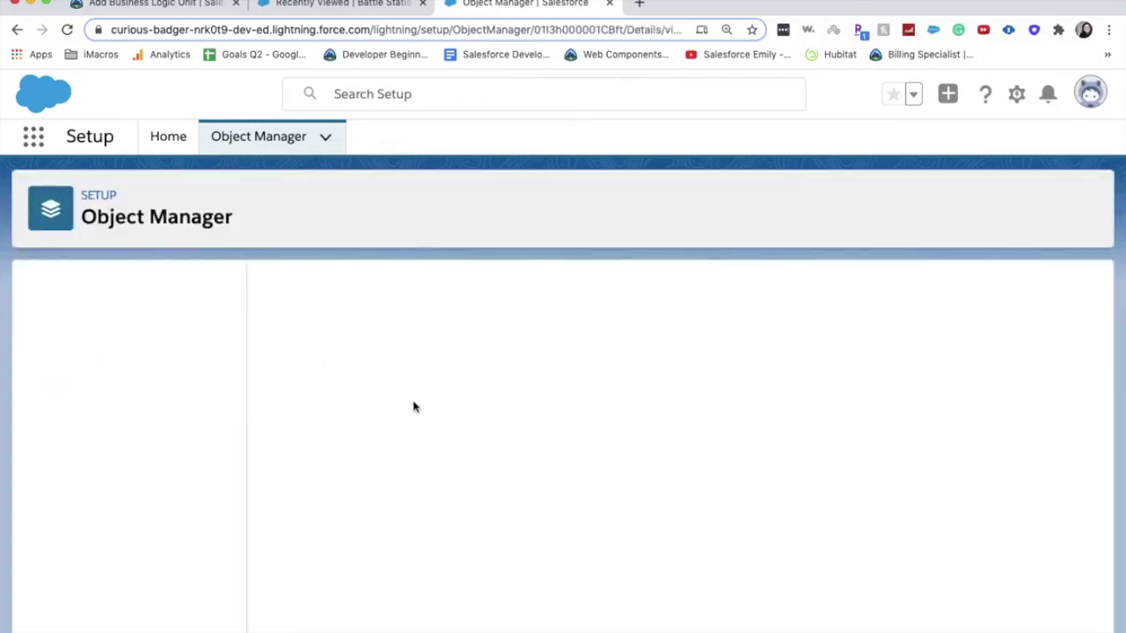
Open the validation rules of the Resource object and start a new rule
click(138, 549)
scroll(138, 558, down, 4)
click(158, 616)
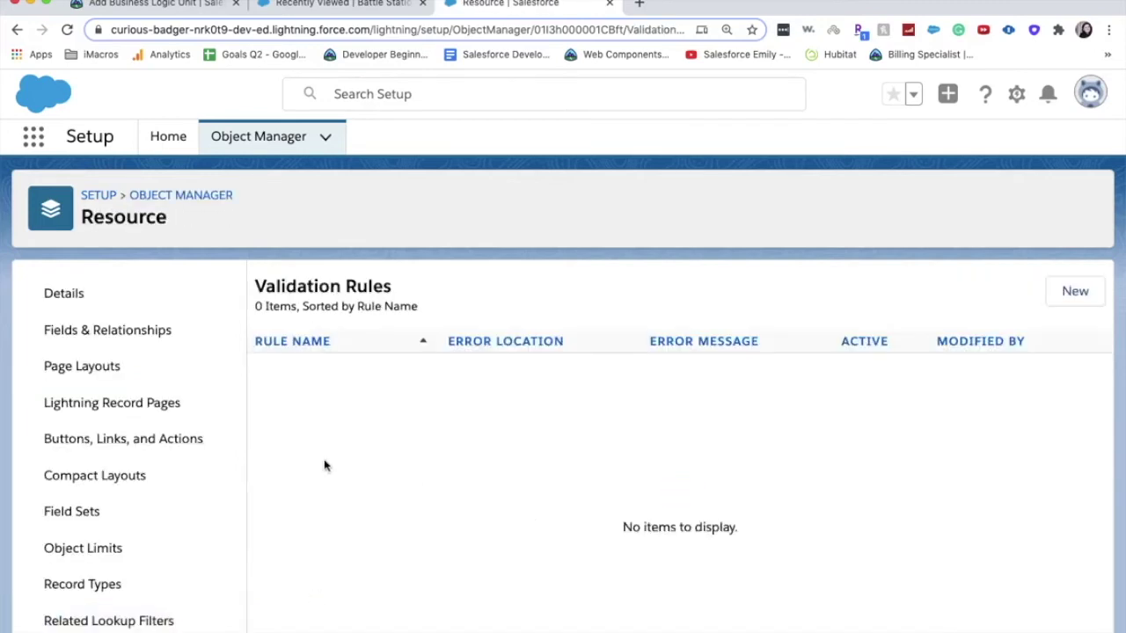
scroll(136, 398, down, 2)
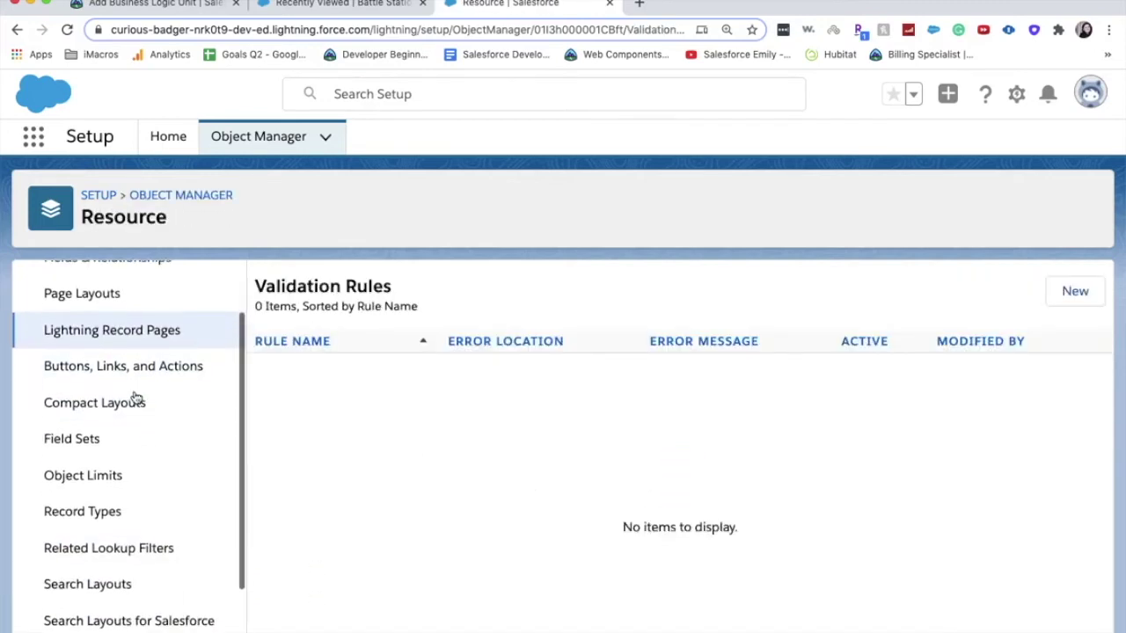
scroll(137, 398, down, 2)
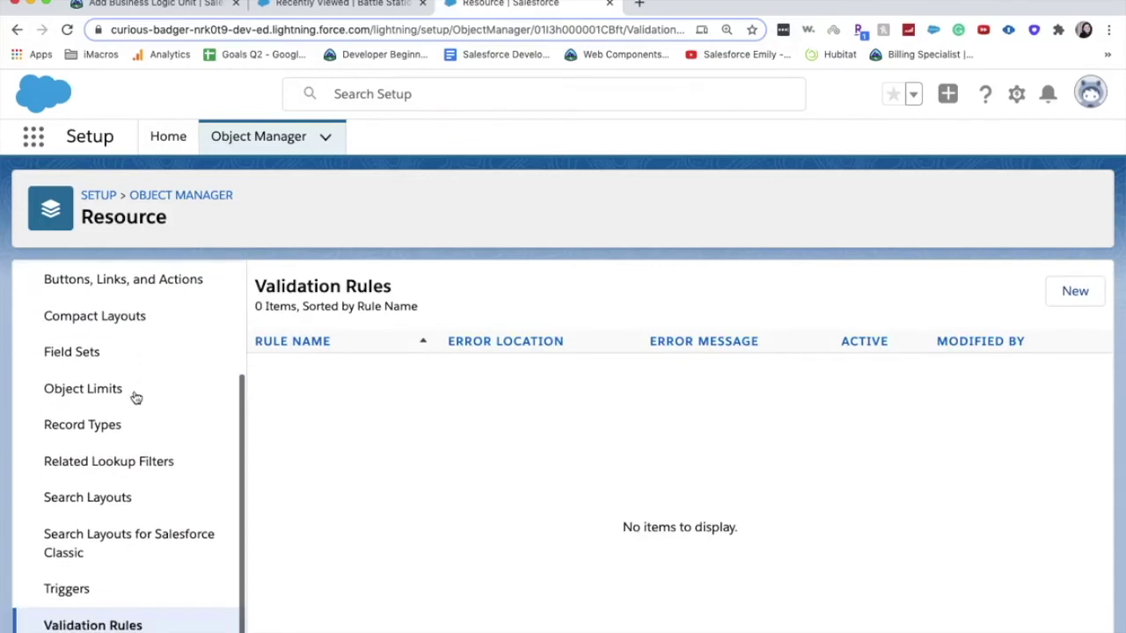
click(1075, 291)
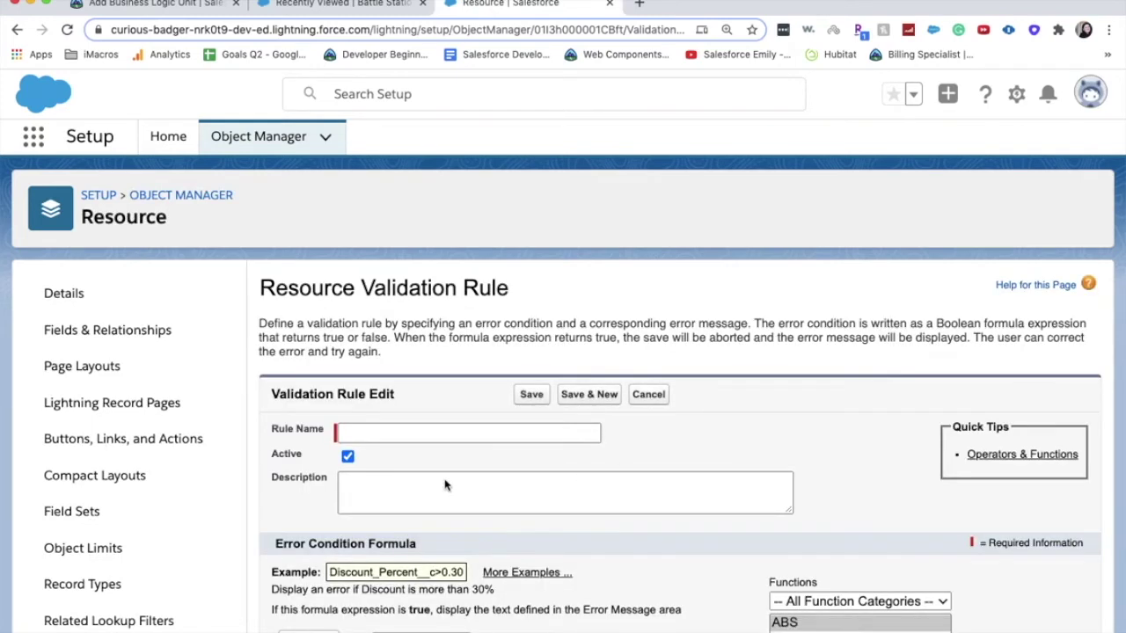
Name the new validation rule Inspectors_Must_Work_Overtime, leaving its description empty
click(438, 428)
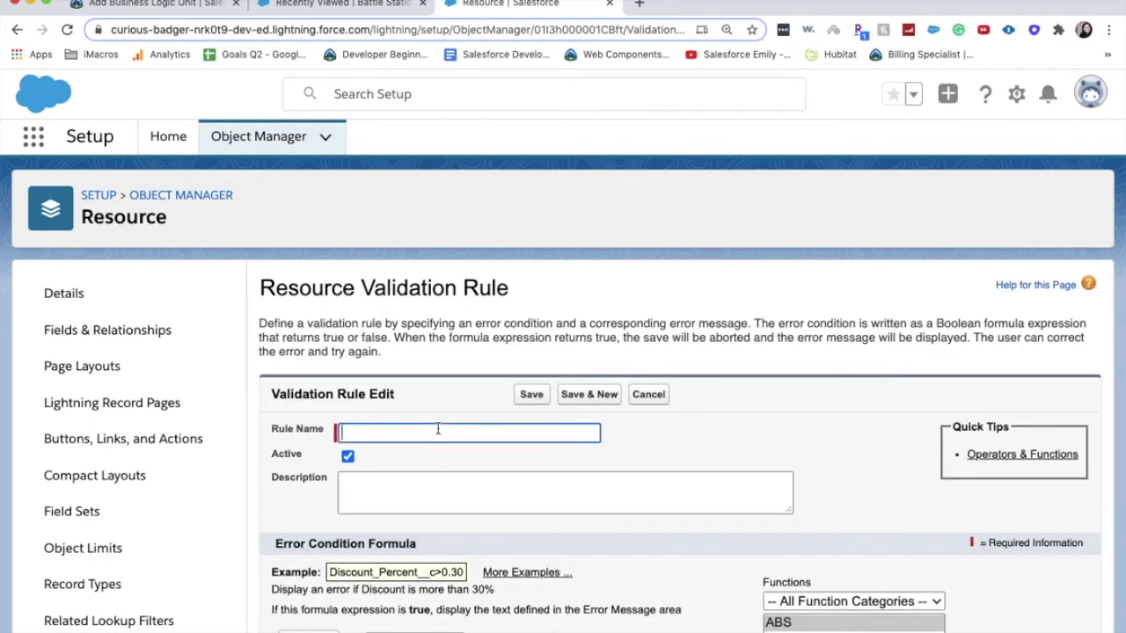
text(Inspectors_Must_Work )
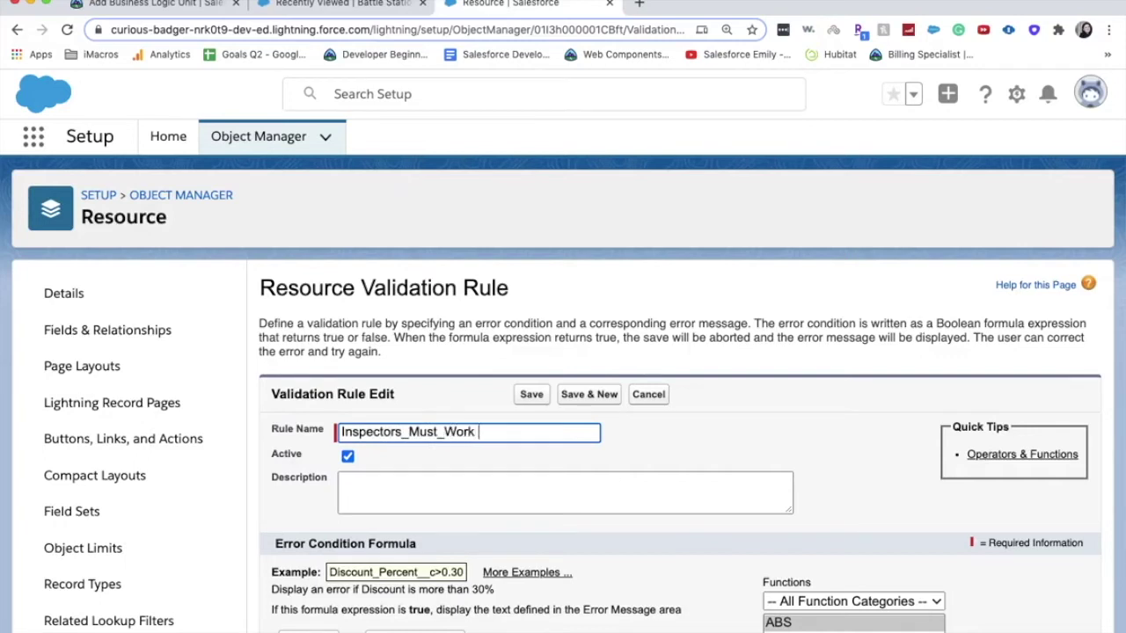
text(Overtime)
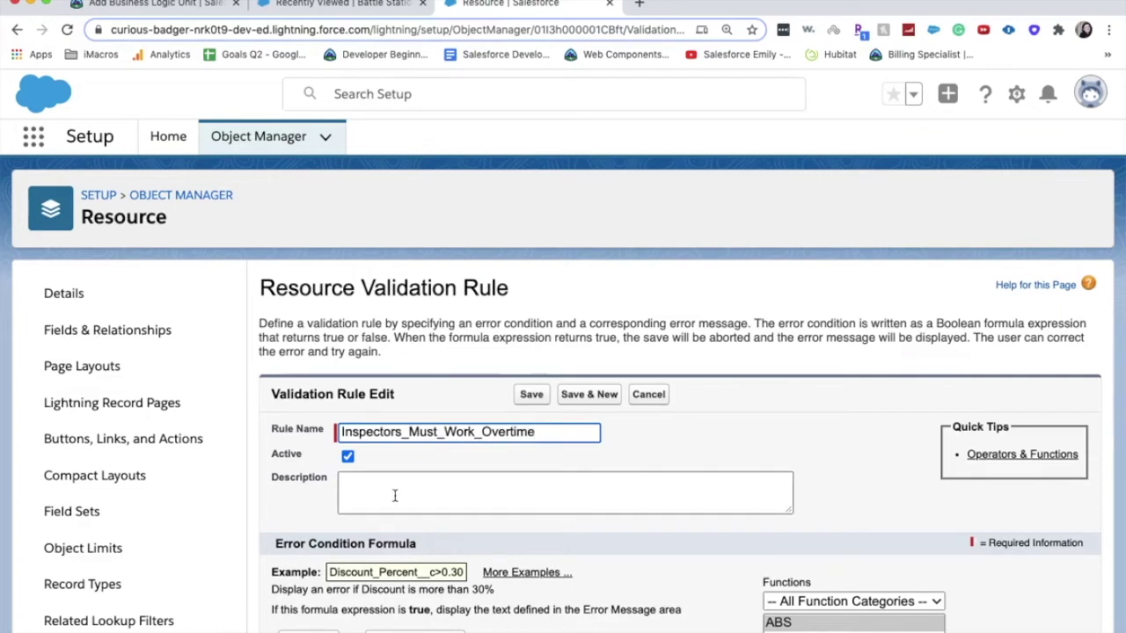
click(435, 480)
Copy the formula AND(Name = "Exhaust Port Inspector", Utilization__c < 1.5) from the Trailhead instructions into the rule's error condition formula
scroll(435, 480, down, 2)
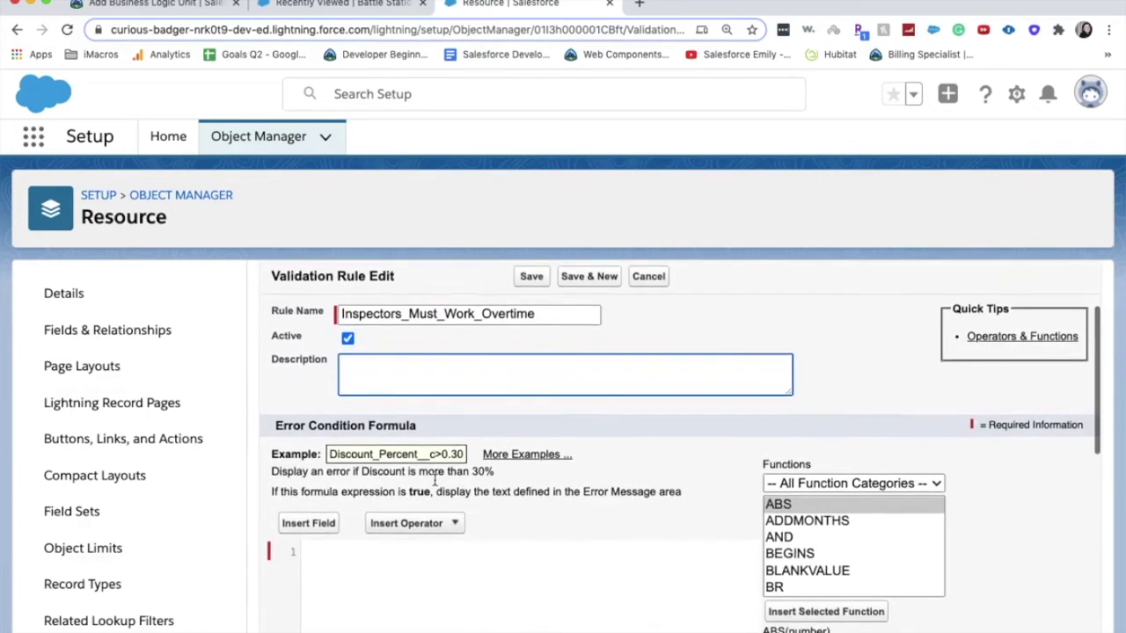
scroll(584, 473, down, 1)
click(584, 473)
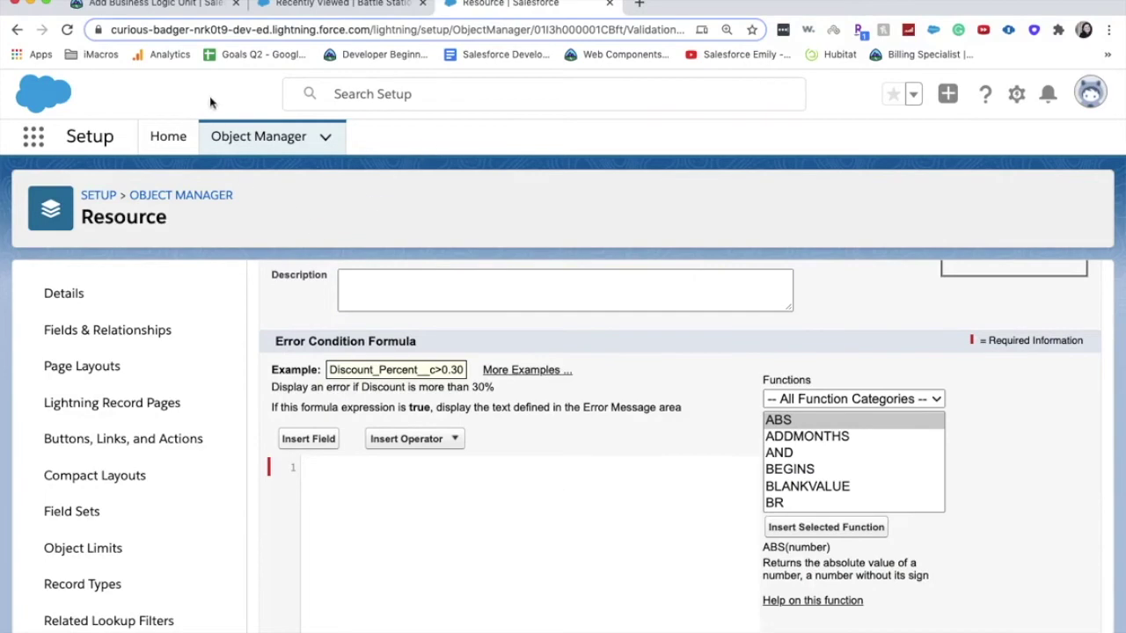
key(ctrl+Tab)
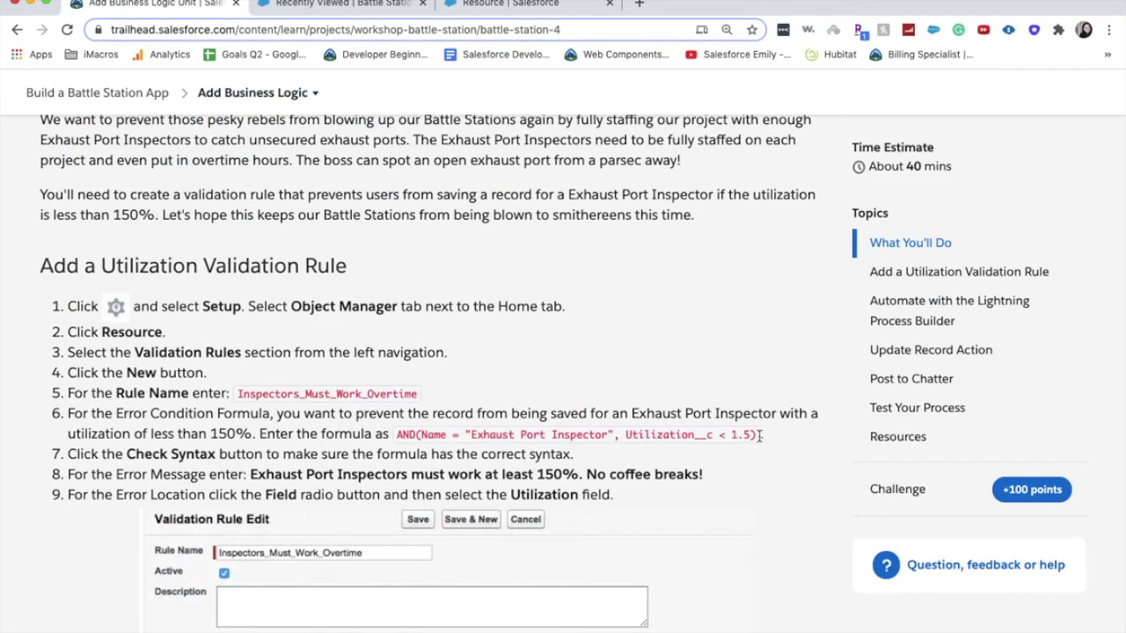
drag(758, 434, 398, 435)
key(super+c)
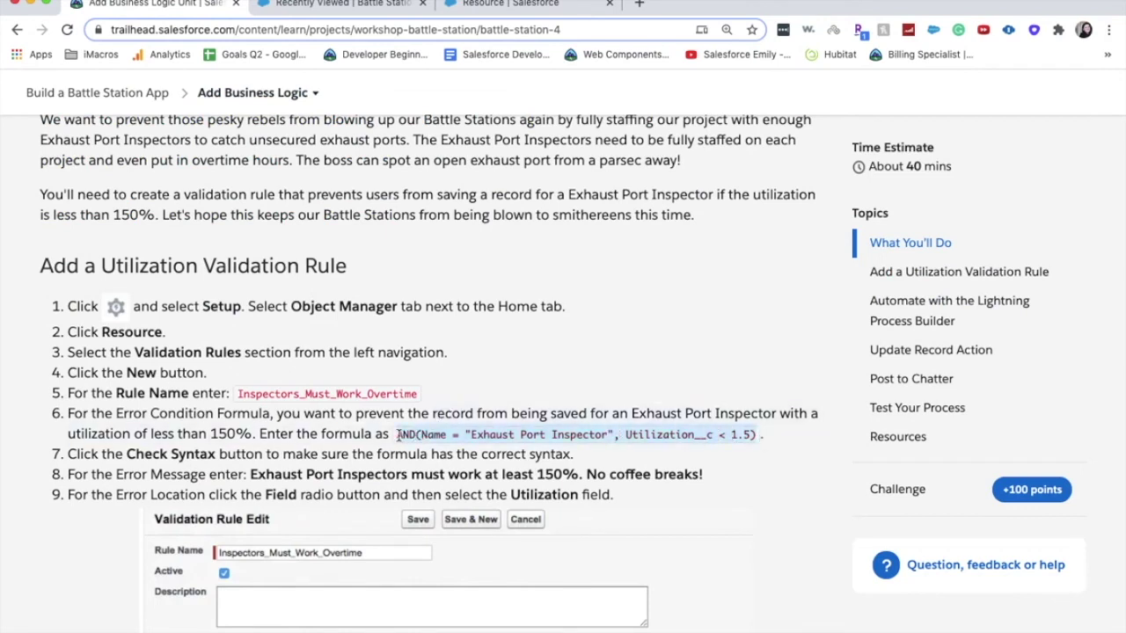
key(ctrl+Tab)
key(super+v)
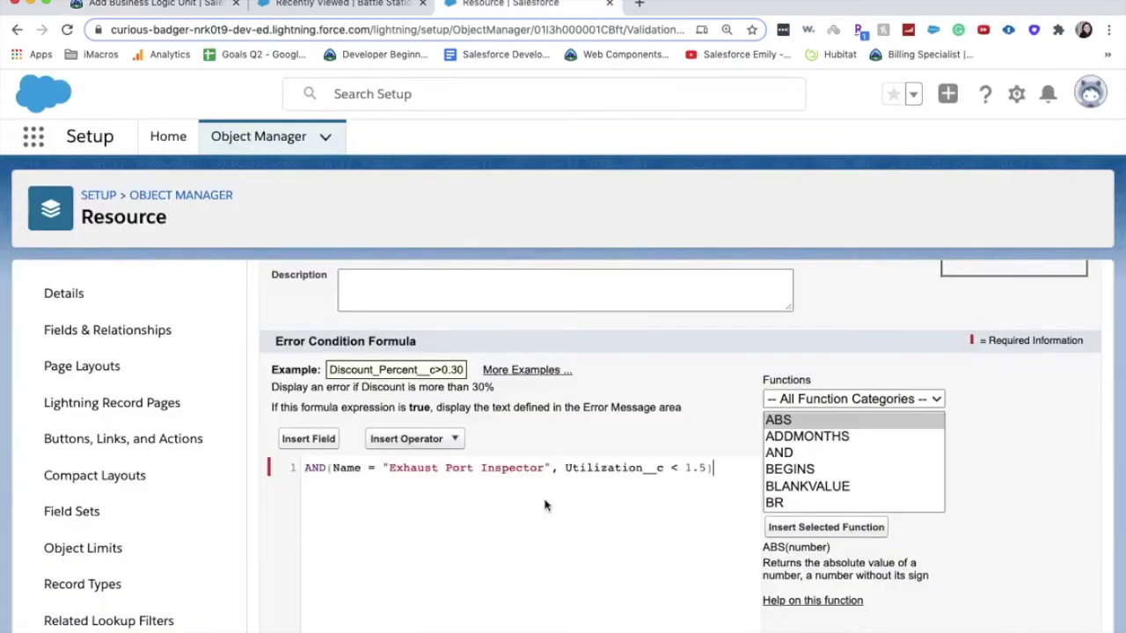
Check the syntax of the error condition formula
scroll(544, 504, down, 5)
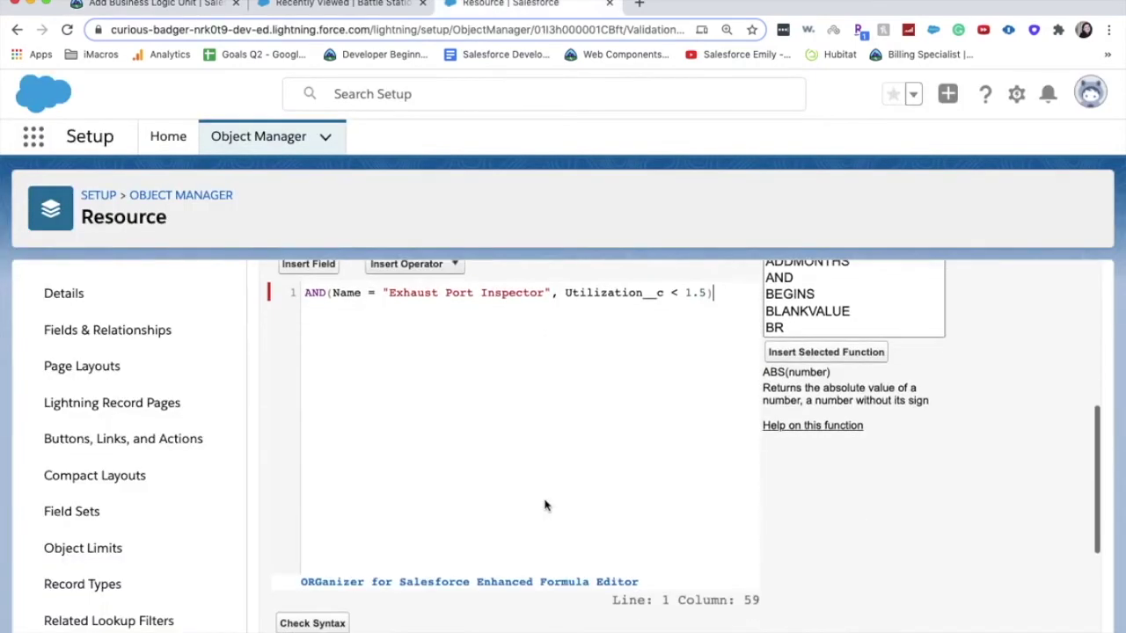
click(327, 621)
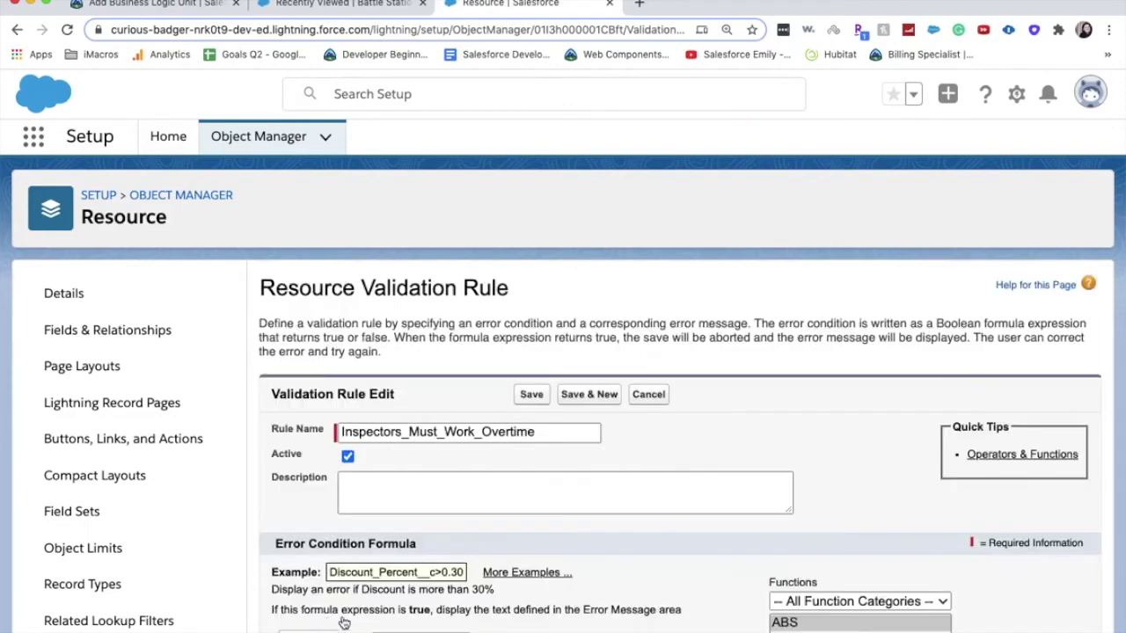
scroll(383, 630, down, 3)
scroll(383, 630, down, 10)
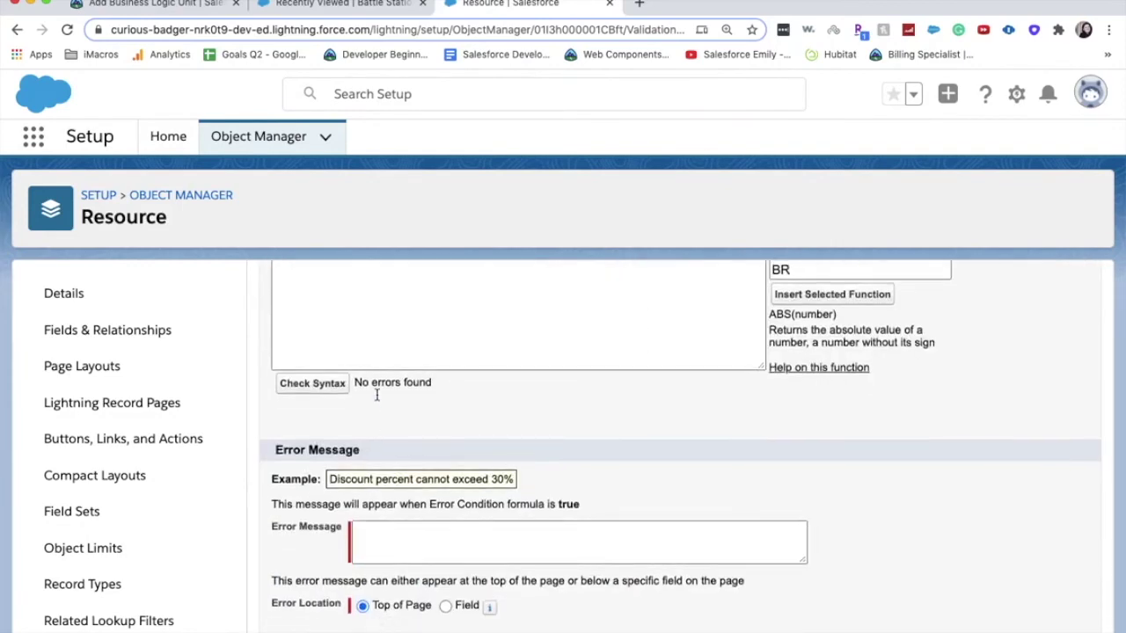
scroll(429, 472, down, 2)
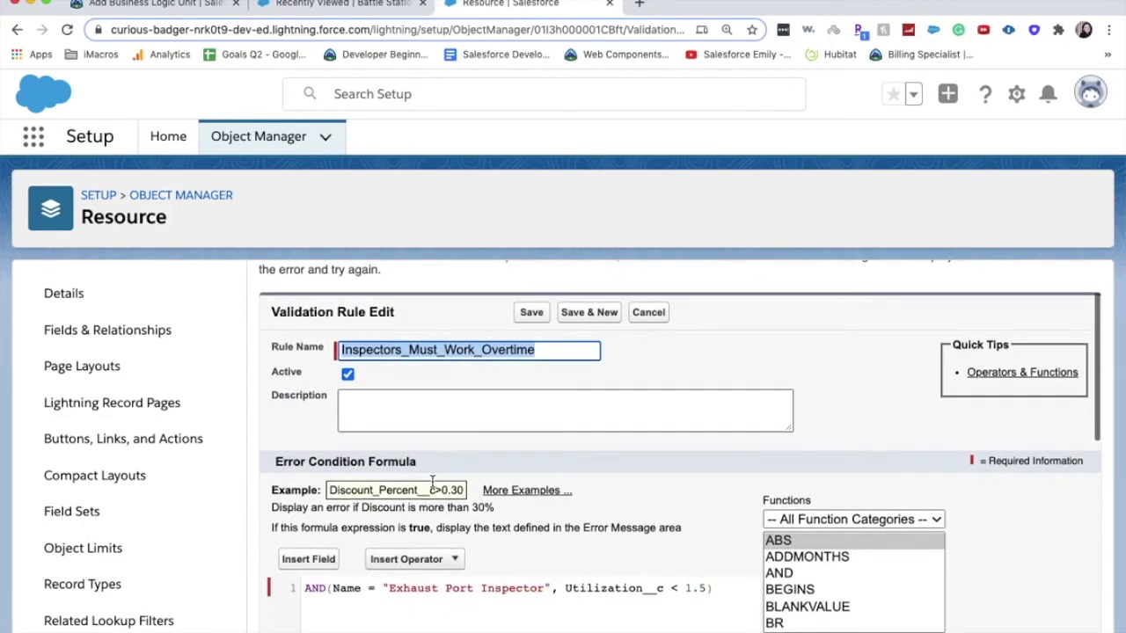
Enter the error message "Exhaust Port Inspectors must work at least 150%. No coffee breaks!"
scroll(432, 482, down, 10)
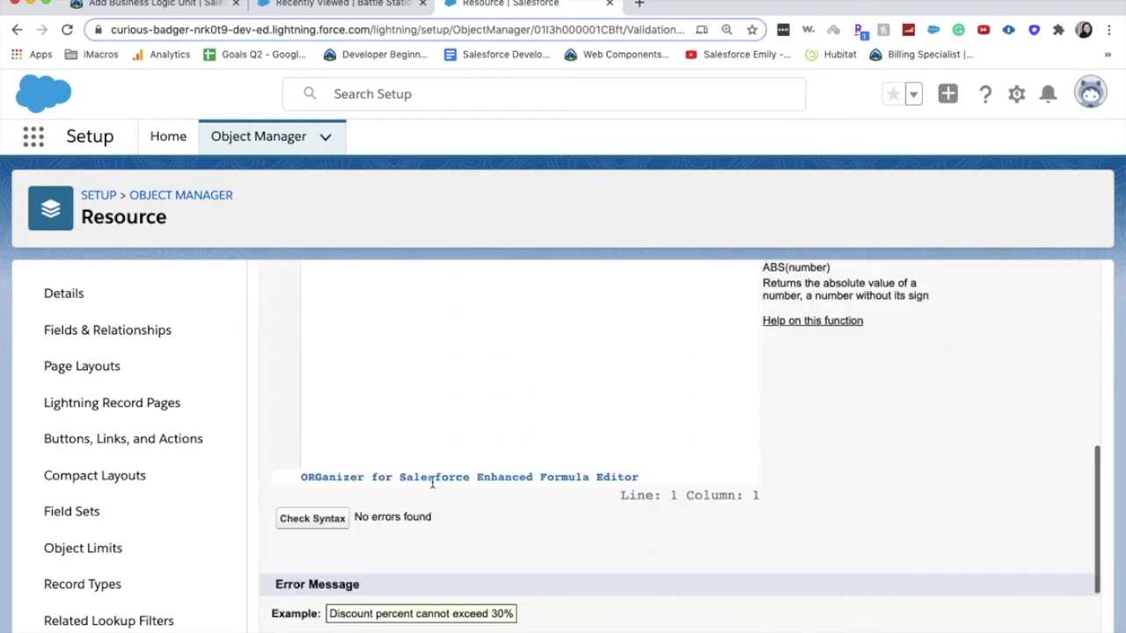
scroll(421, 554, down, 3)
click(421, 554)
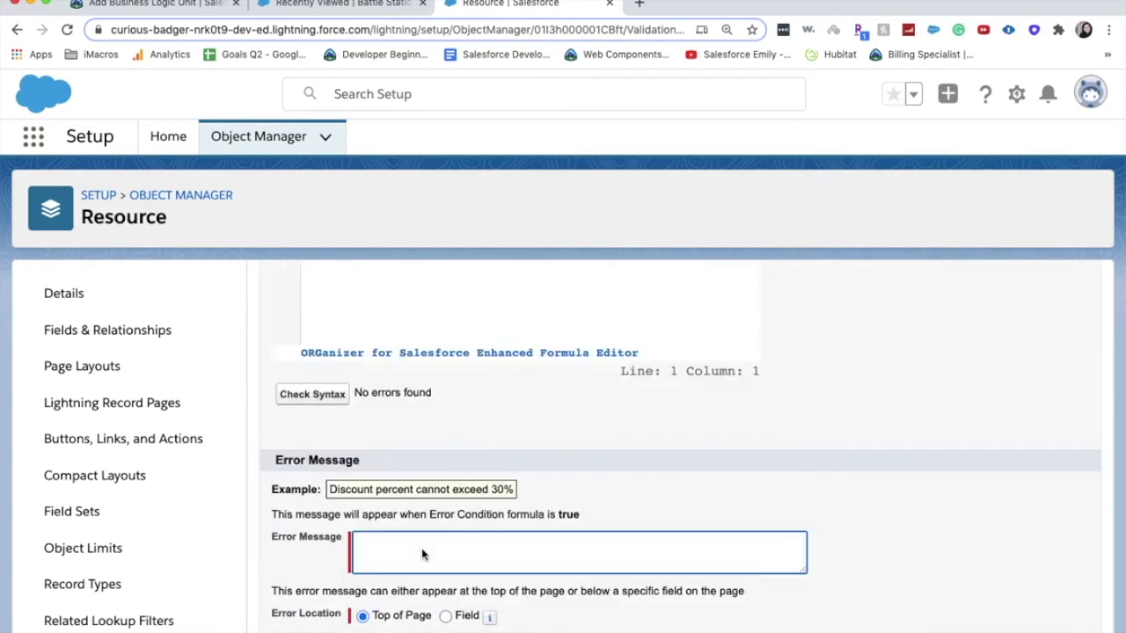
text(Exhauust Port Inspectors mus)
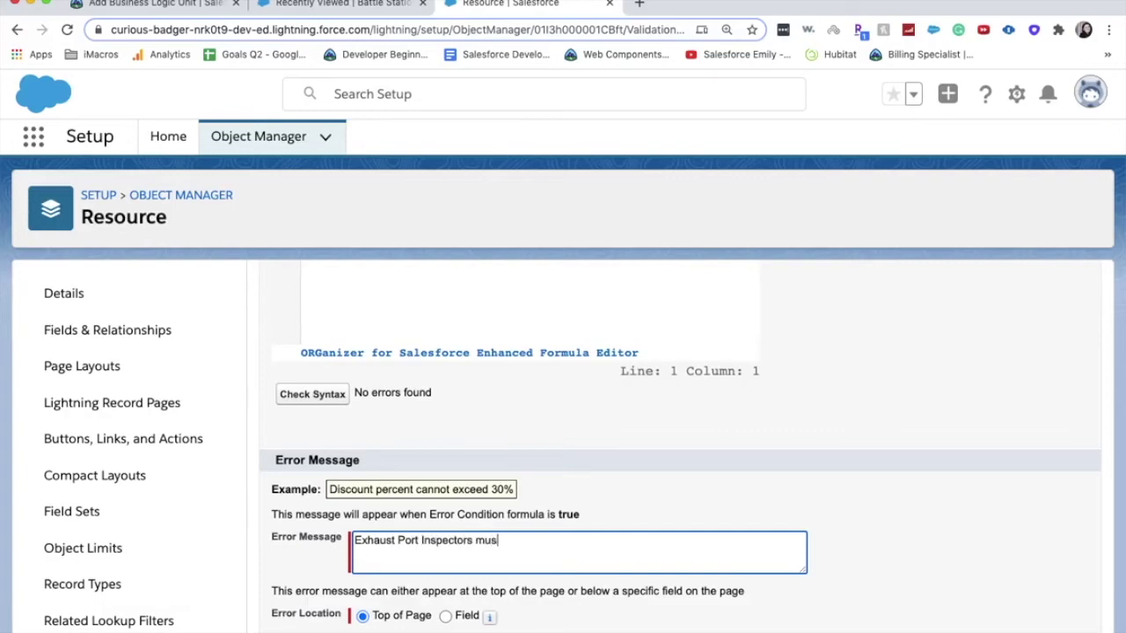
text(t work at least 150)
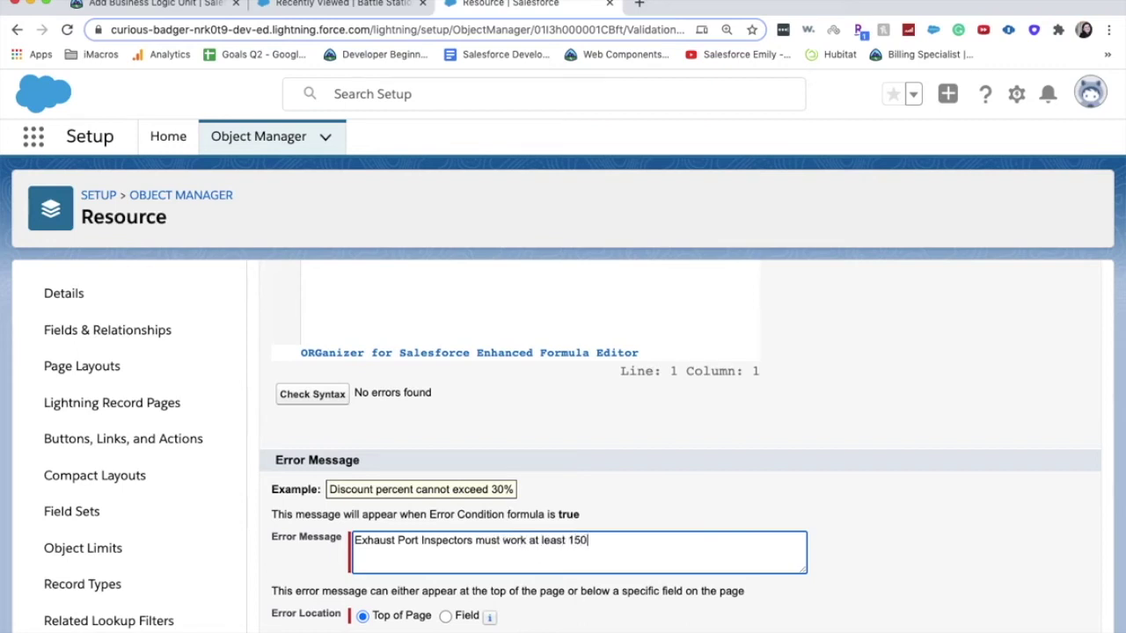
text(% ove)
key(BackSpace)
key(BackSpace)
key(BackSpace)
text(No b)
text(offee brea)
text(ks!)
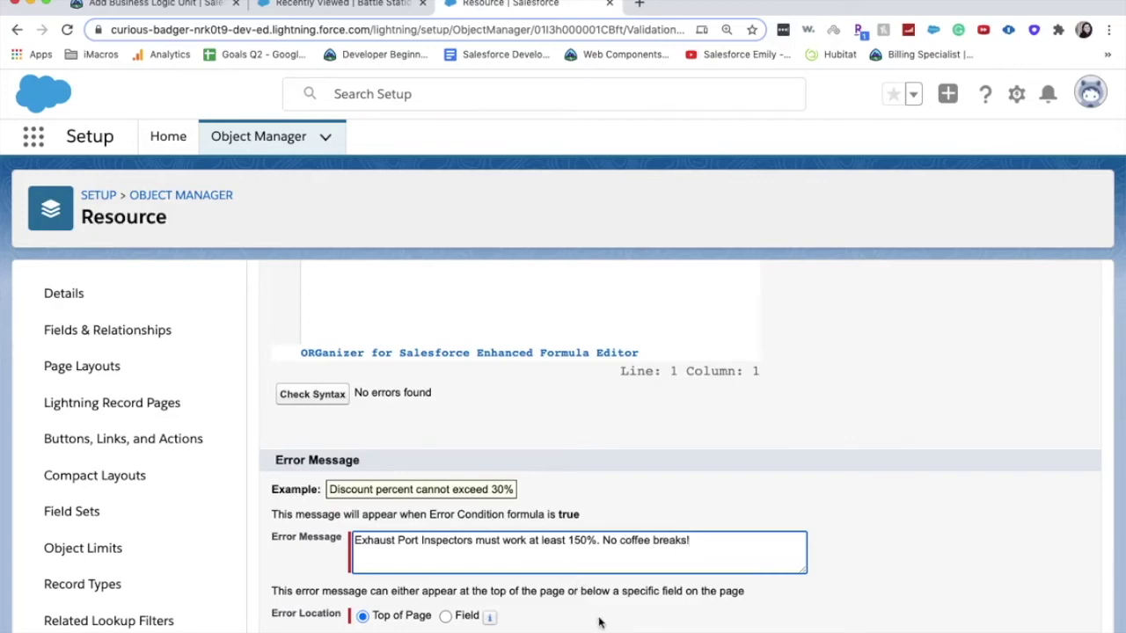
Set the error location to the Utilization field, review the rule, and save it
click(463, 615)
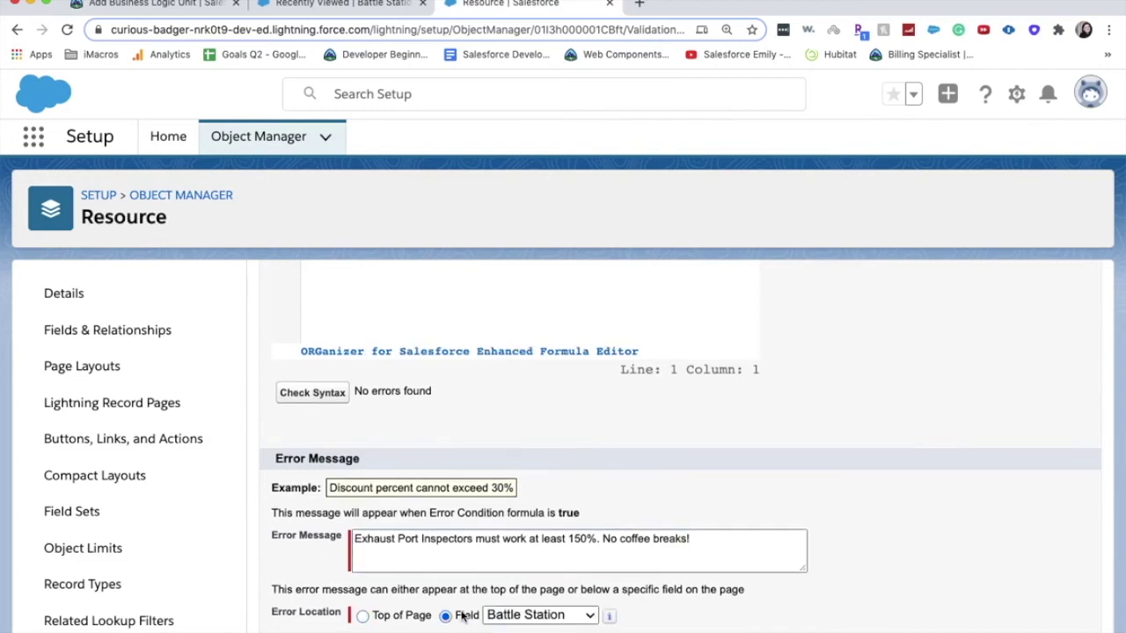
click(557, 615)
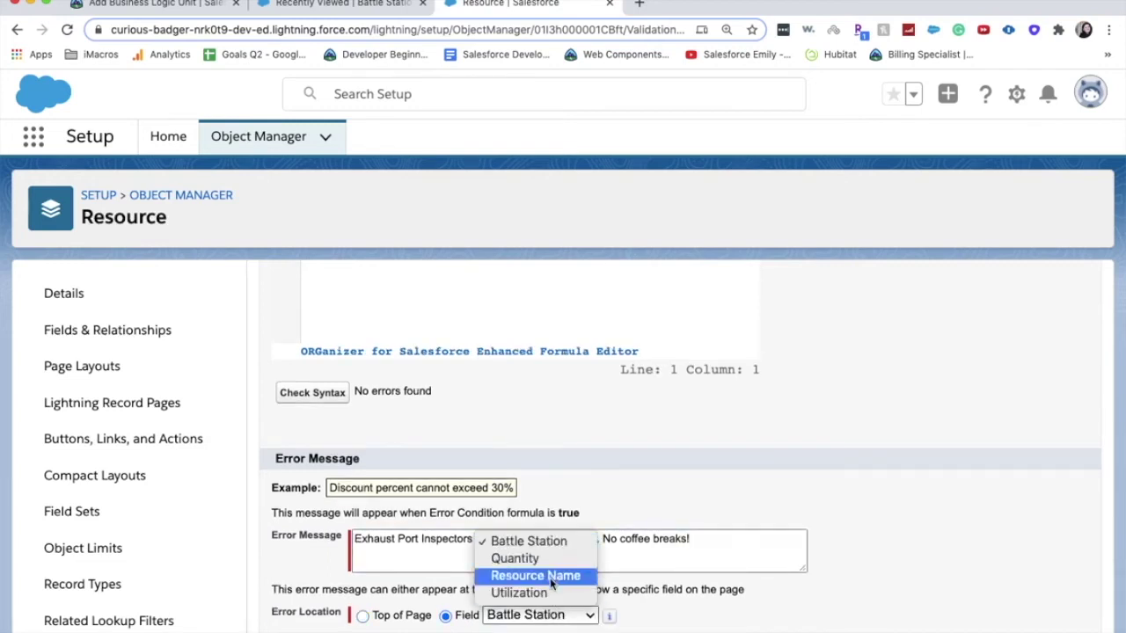
click(521, 594)
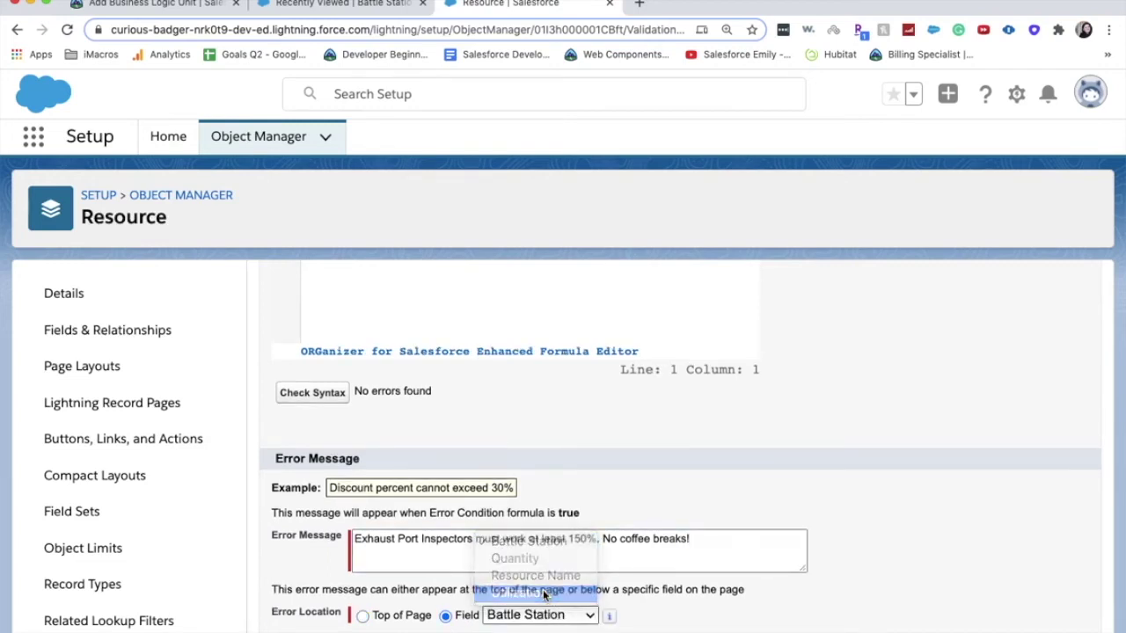
scroll(801, 603, down, 2)
scroll(803, 603, up, 3)
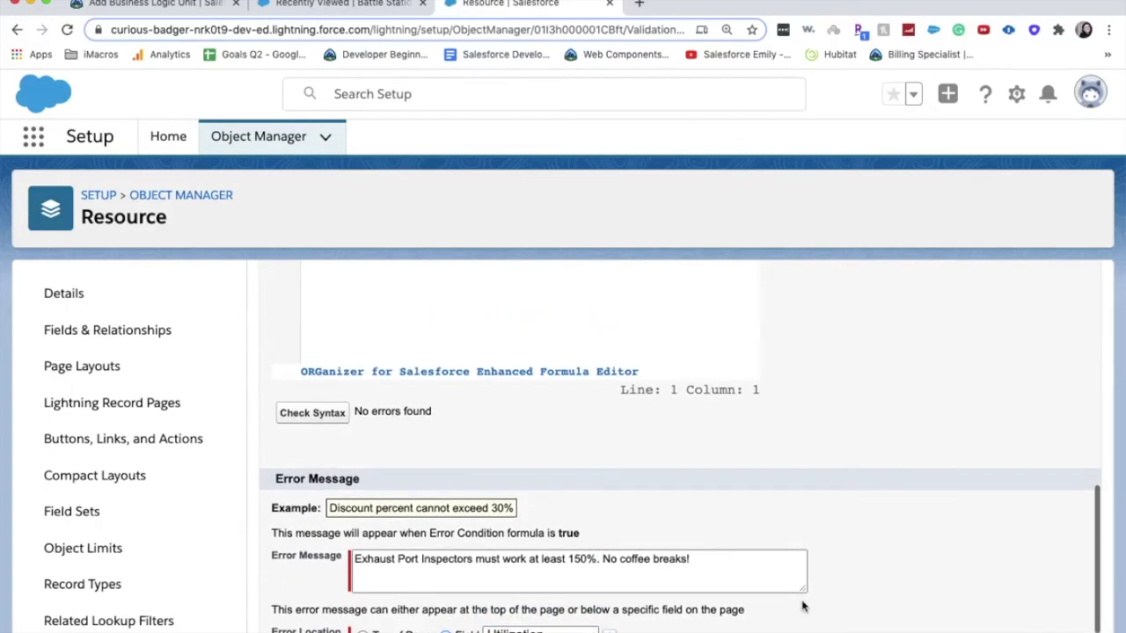
scroll(621, 479, up, 5)
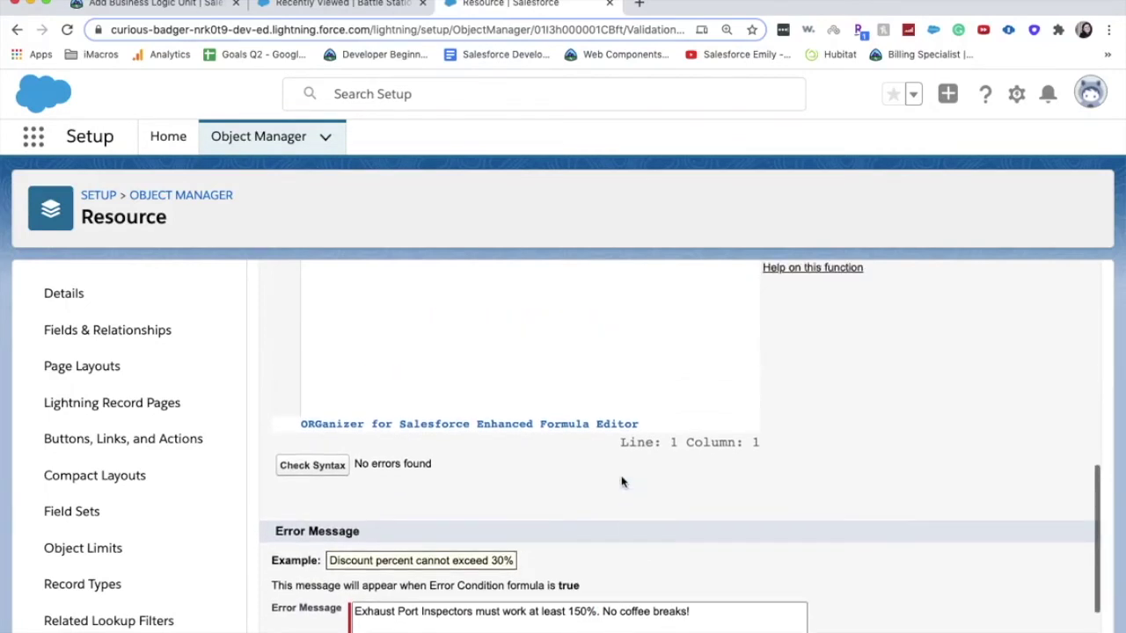
scroll(621, 482, down, 1)
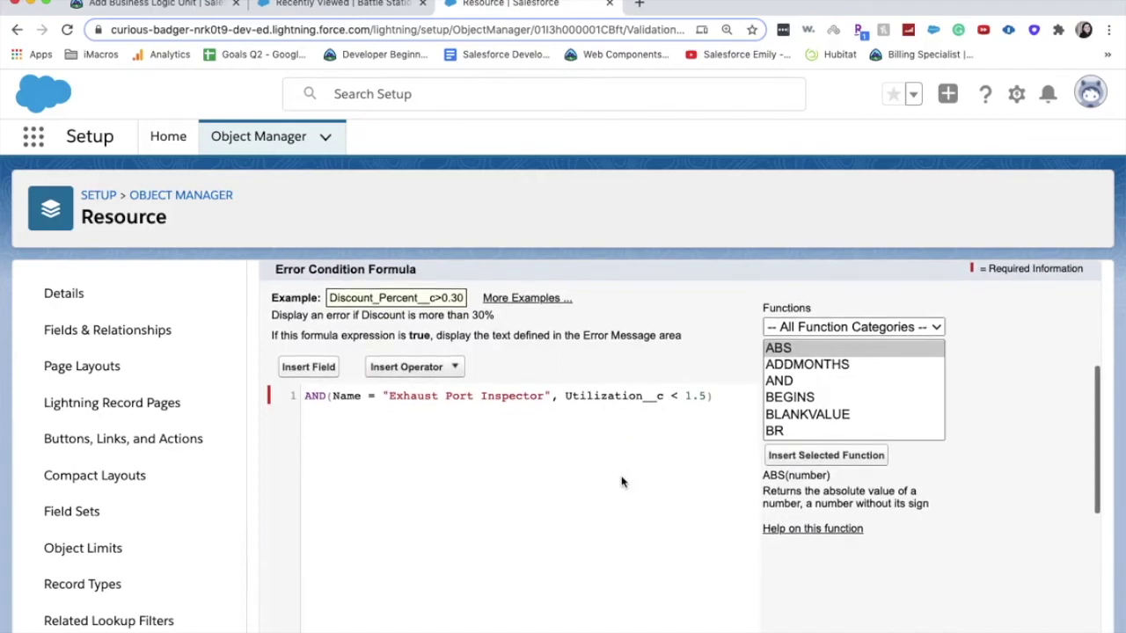
scroll(621, 481, down, 5)
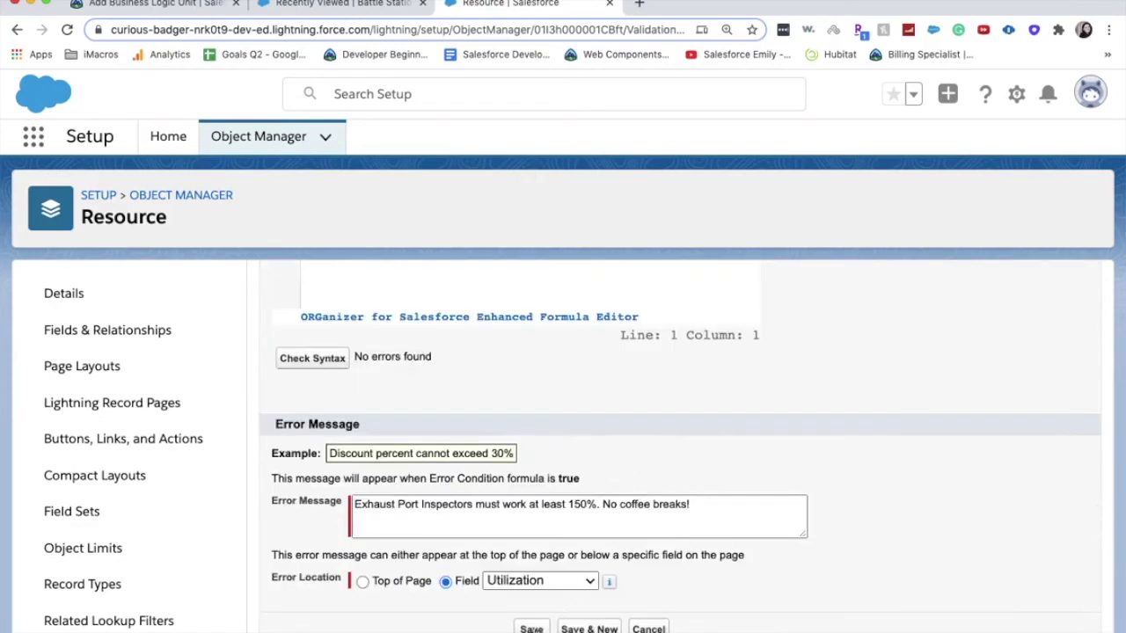
click(533, 629)
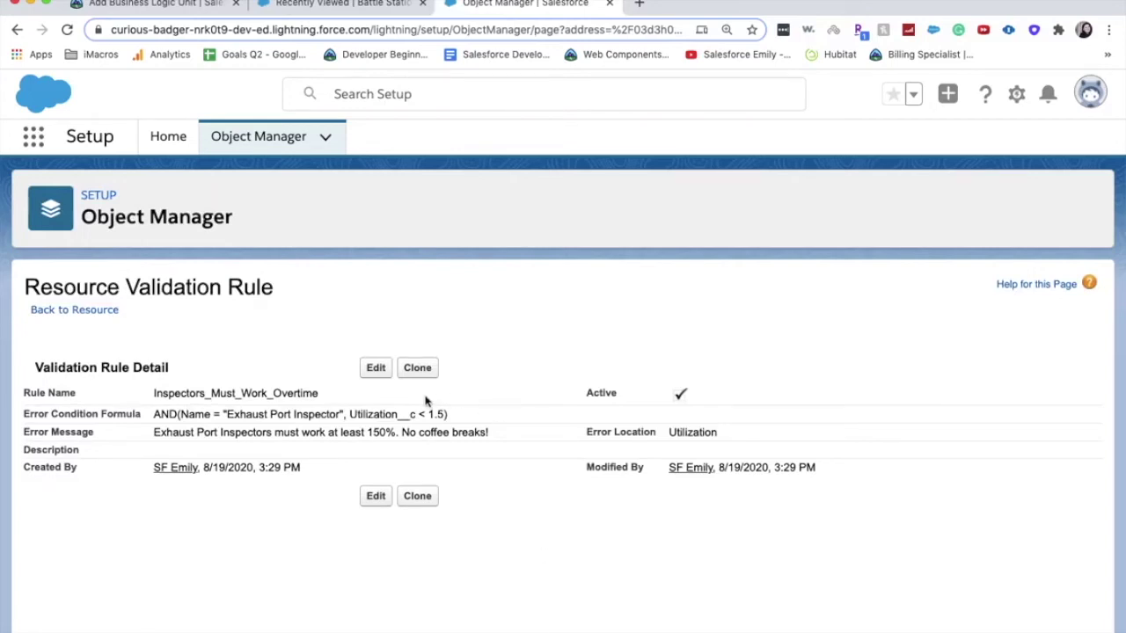
Search Setup Home for "Process bu" and open Process Builder
click(184, 145)
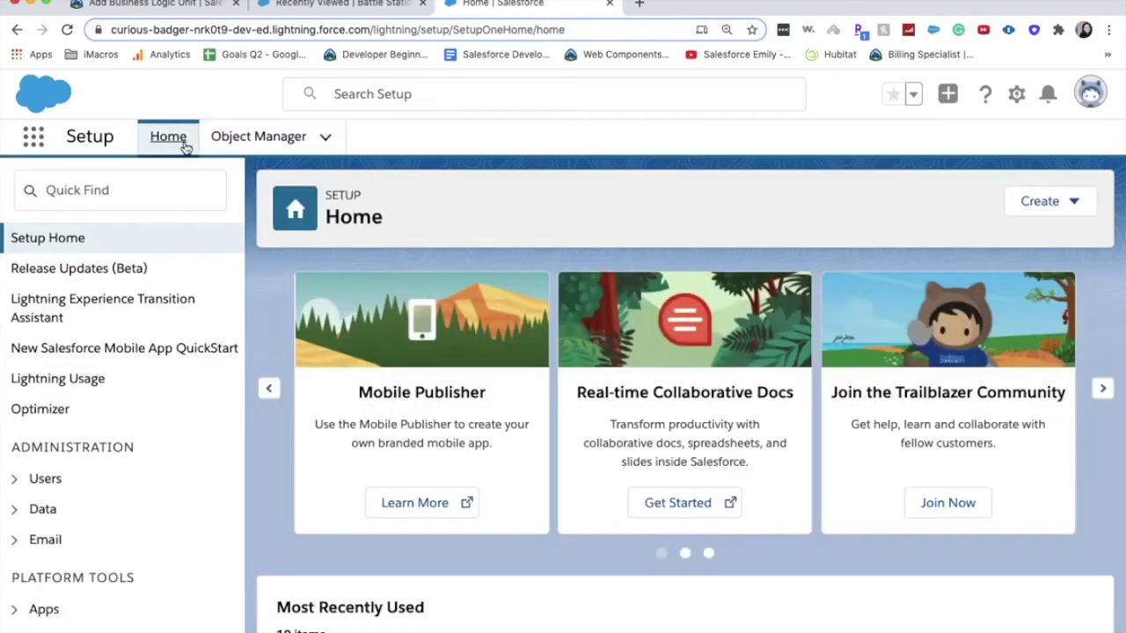
click(156, 202)
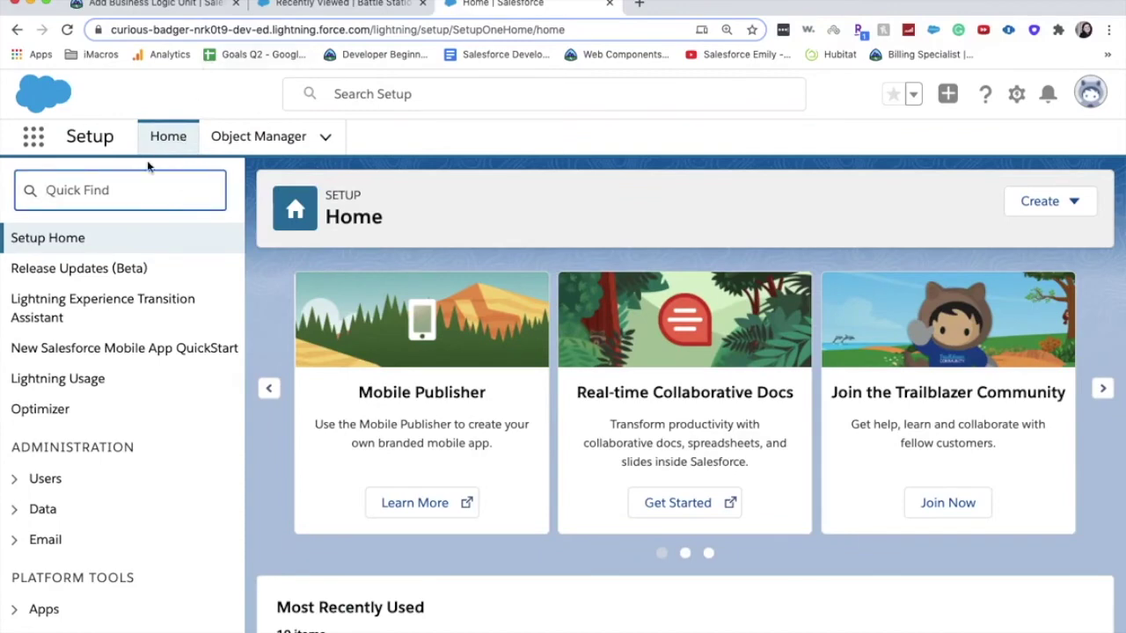
text(P)
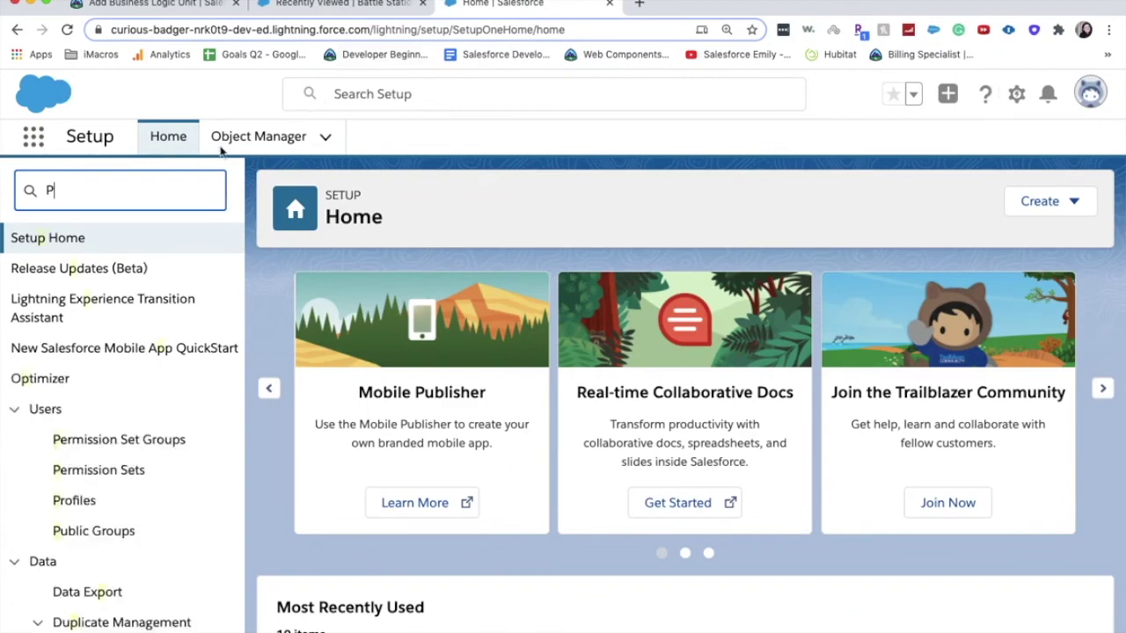
text(roce)
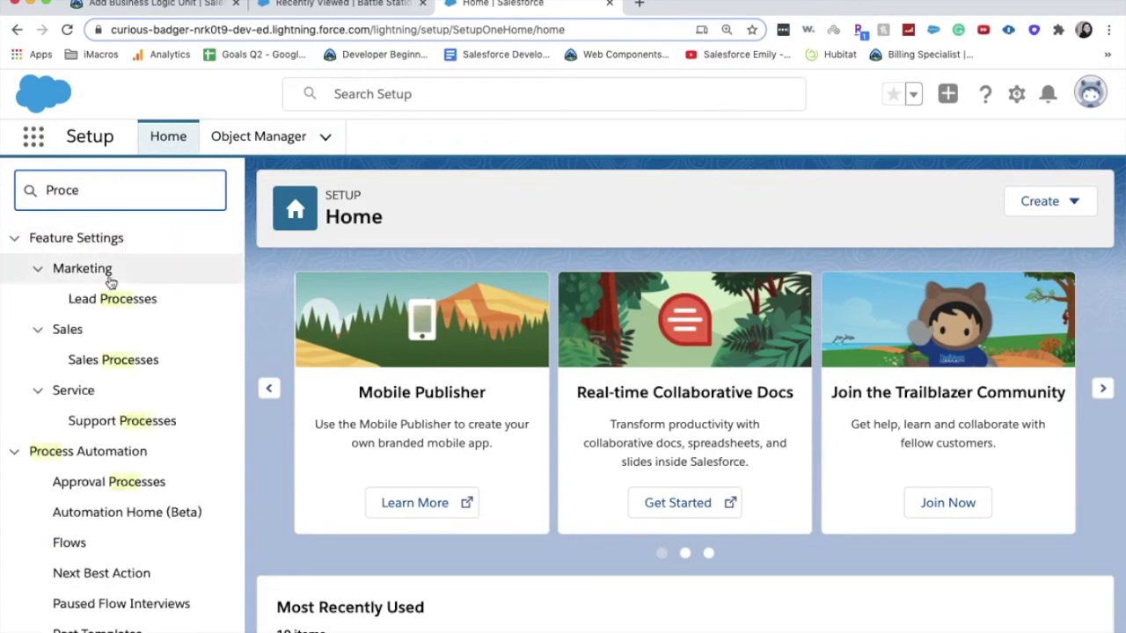
text(ss)
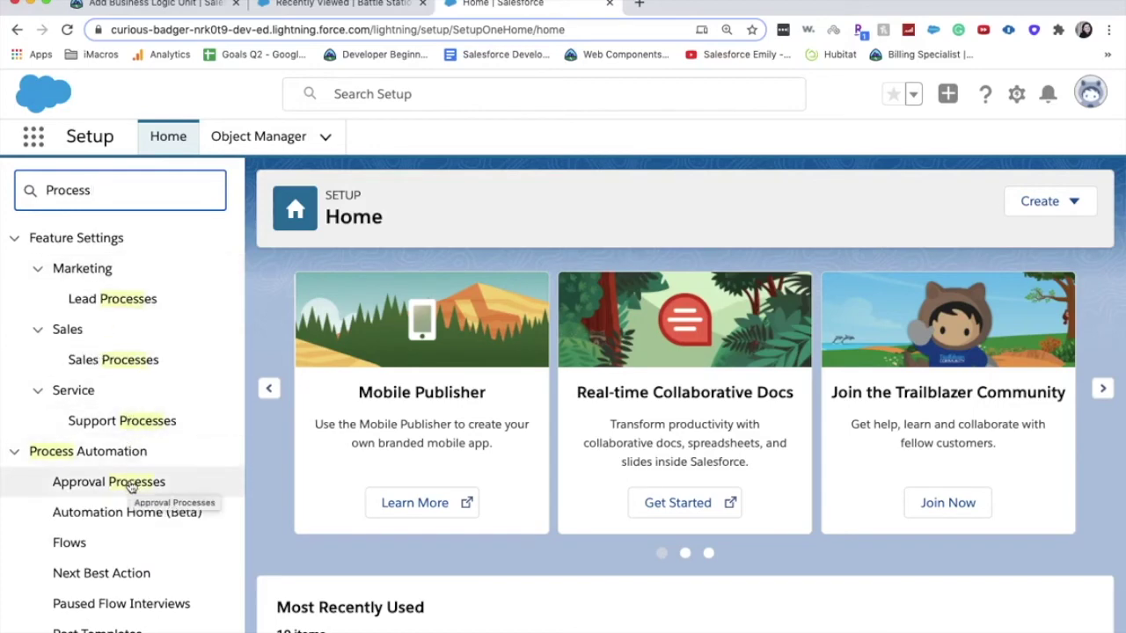
text(v)
key(BackSpace)
text(bu)
click(58, 266)
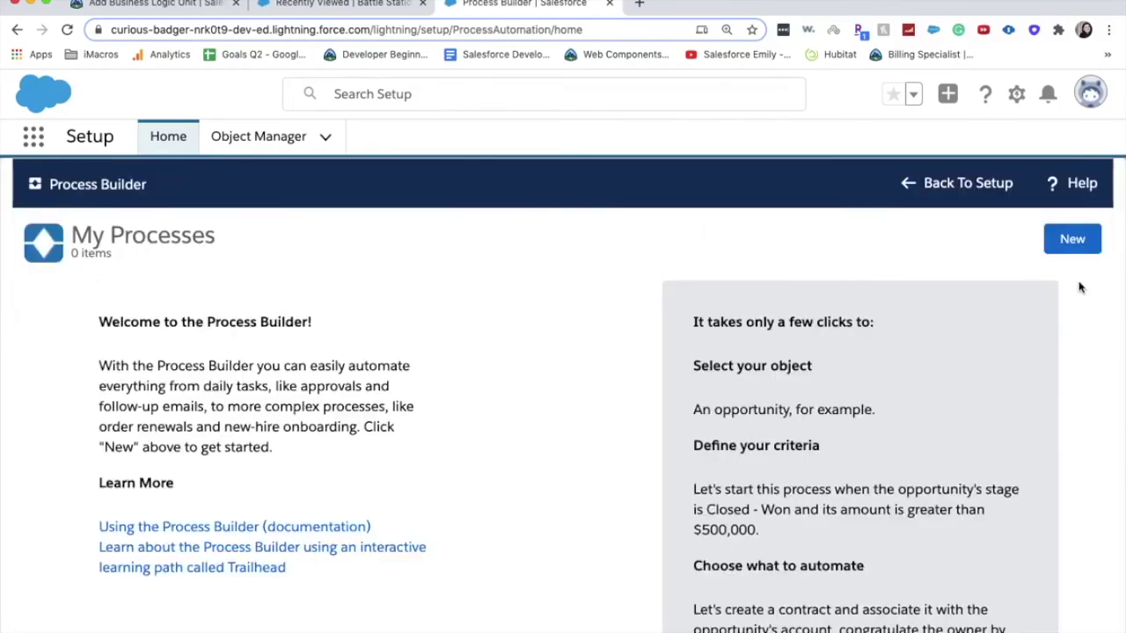
Create a new process named "Fully Operational Battle Station" that starts when a record changes, and save it
click(1080, 253)
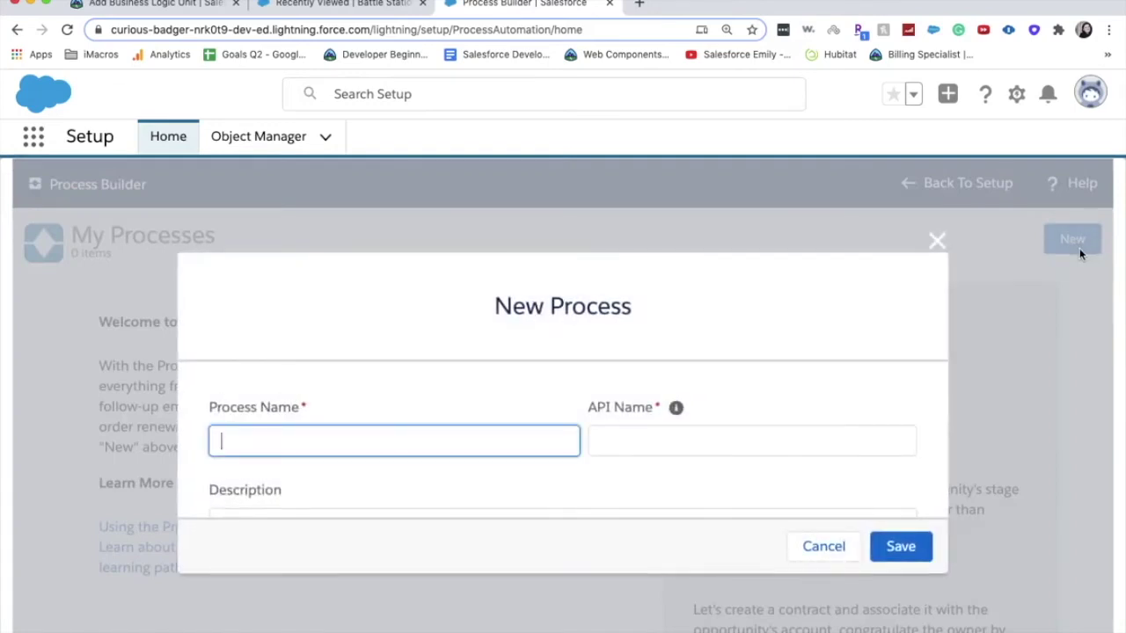
text(Fully Operational Battle Station)
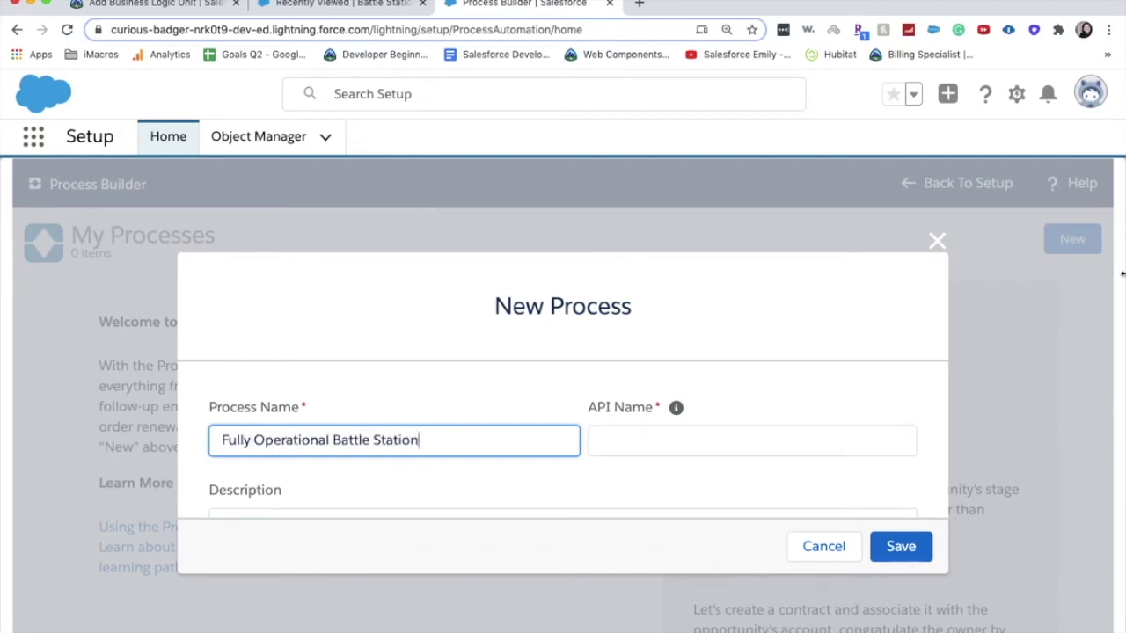
key(Tab)
click(932, 448)
scroll(933, 450, down, 1)
scroll(933, 450, down, 1)
scroll(933, 451, down, 2)
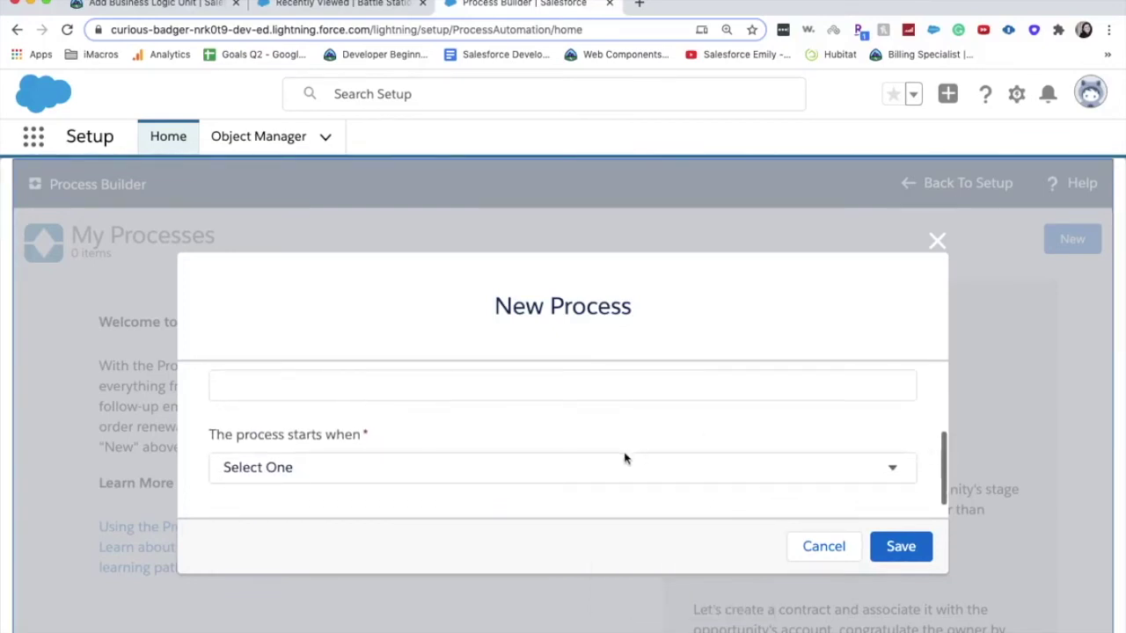
click(624, 458)
click(616, 490)
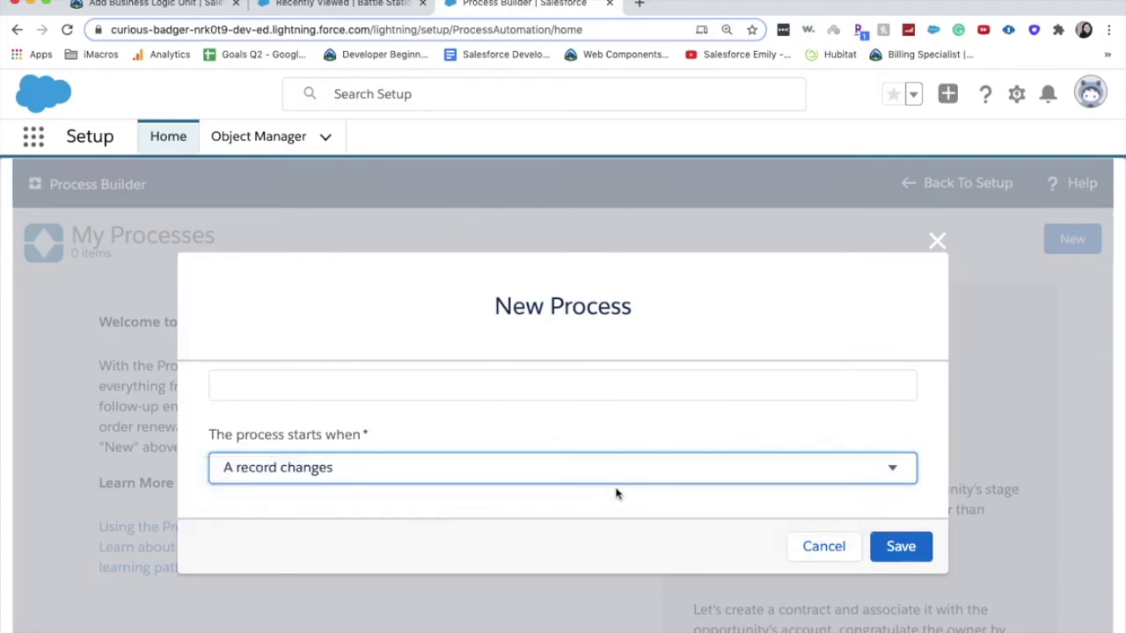
click(890, 551)
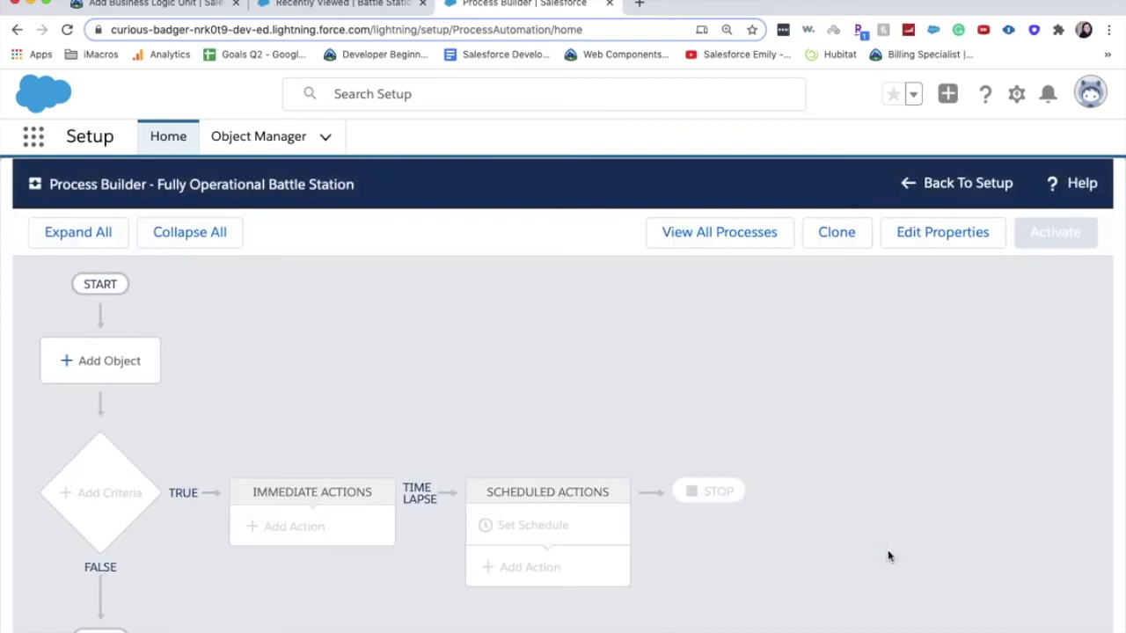
Add Battle Station as the process object, start the process when a record is created or edited, and save
click(99, 348)
click(539, 384)
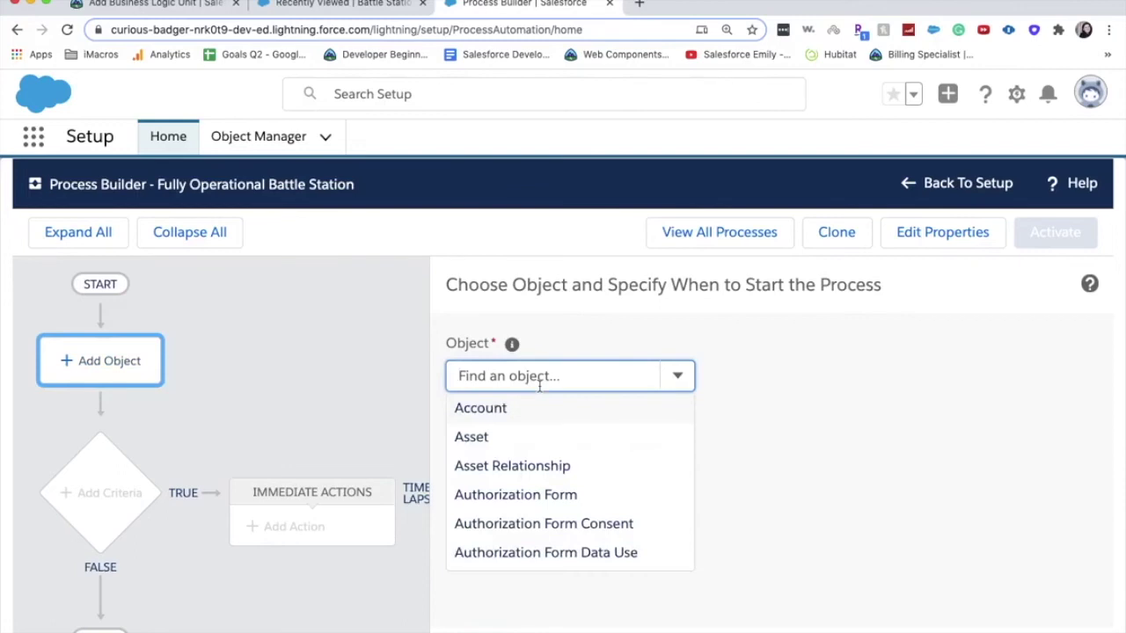
text(batt)
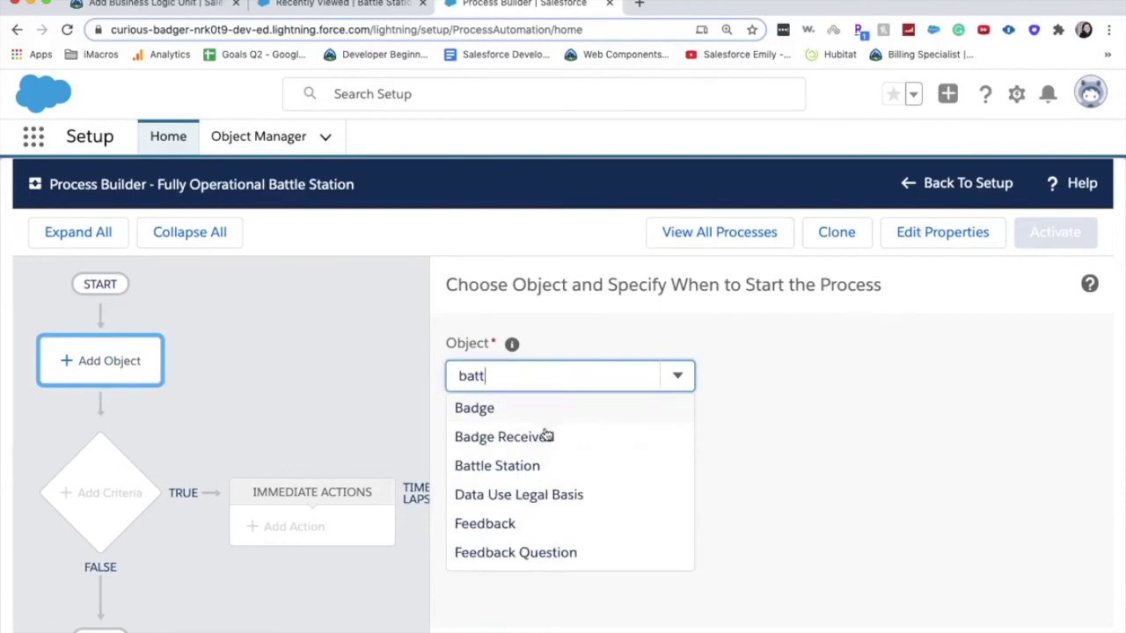
click(538, 407)
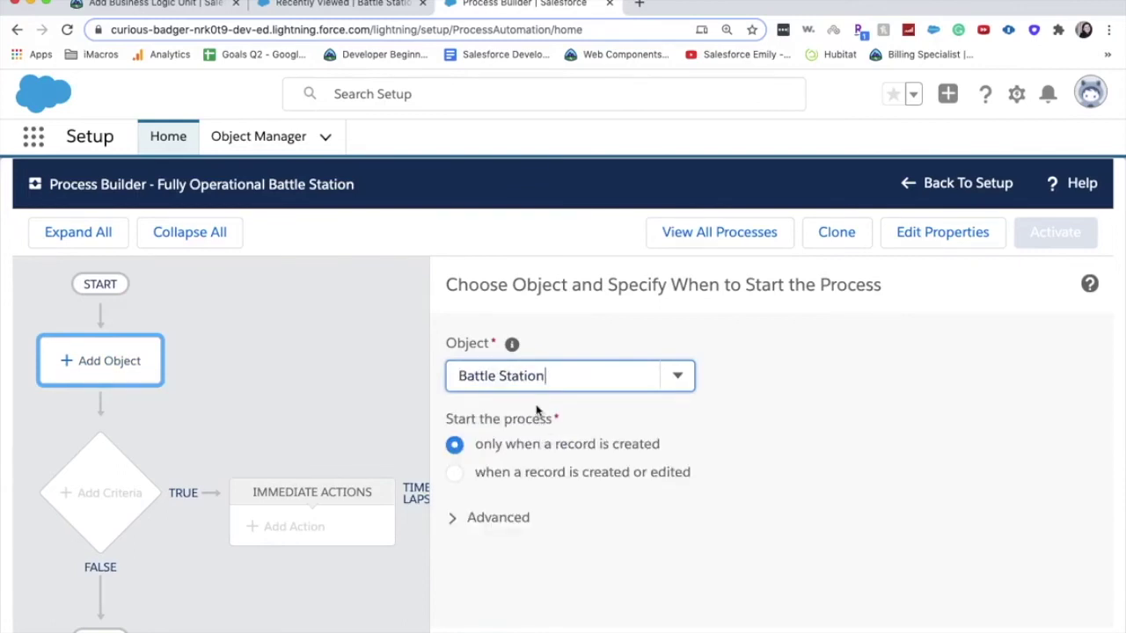
click(590, 476)
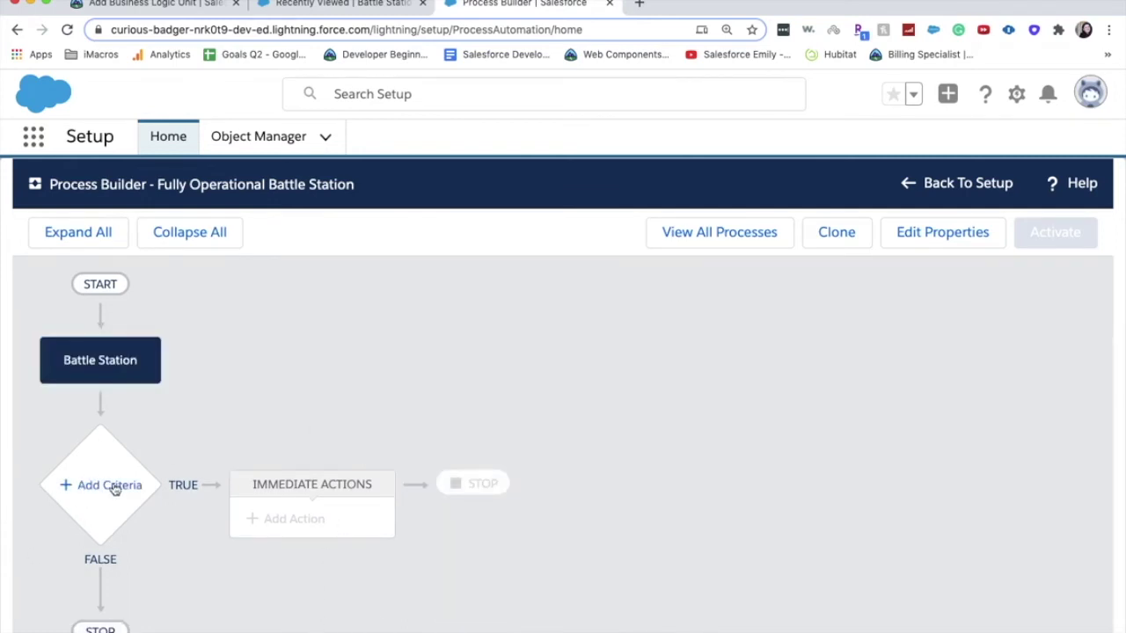
drag(193, 505, 244, 501)
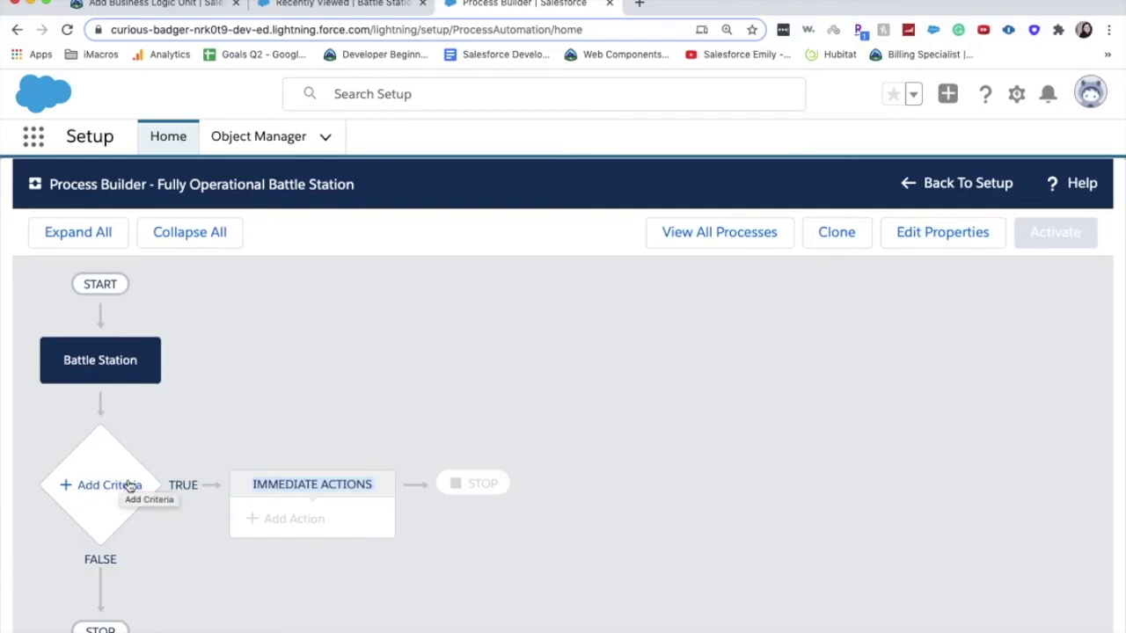
click(260, 487)
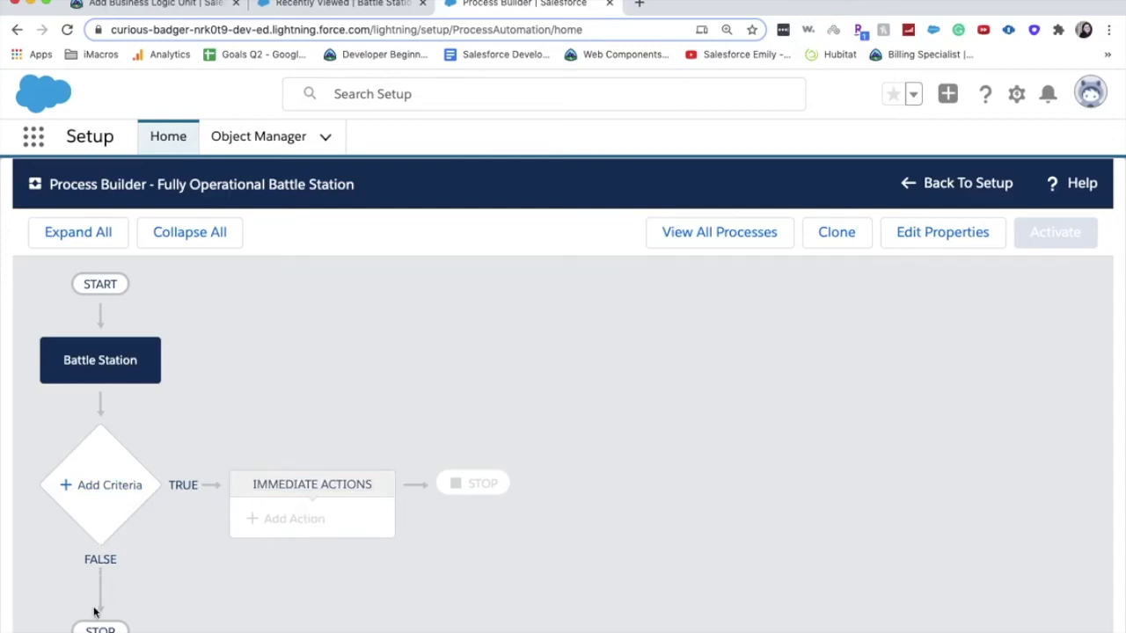
Add a criteria node named "Now Fully Operational" that executes actions when conditions are met
click(99, 502)
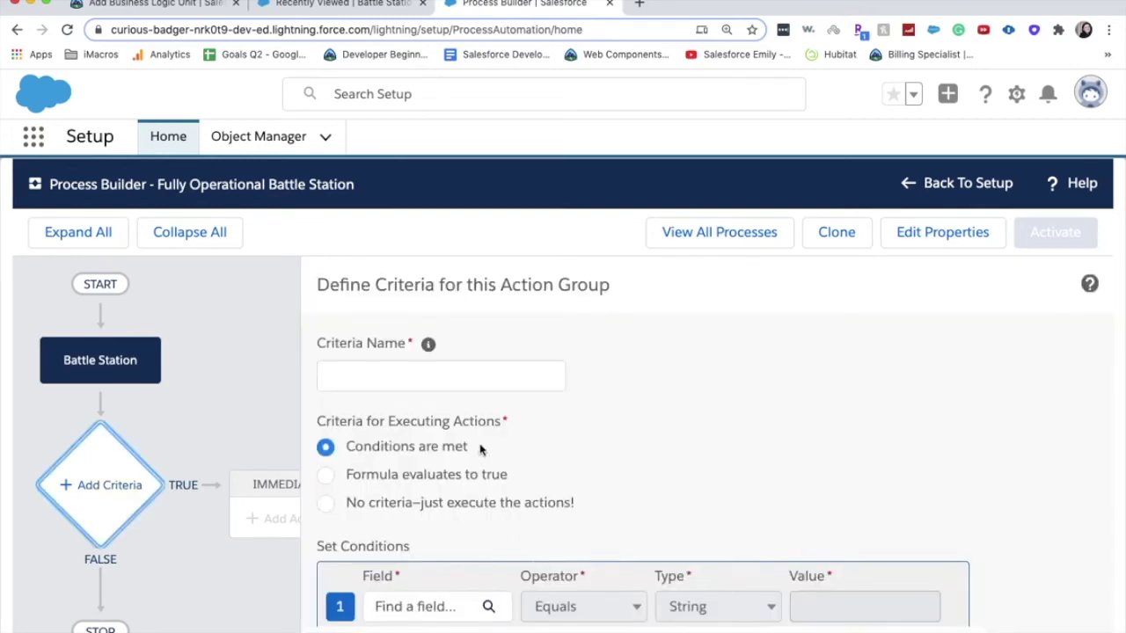
click(454, 369)
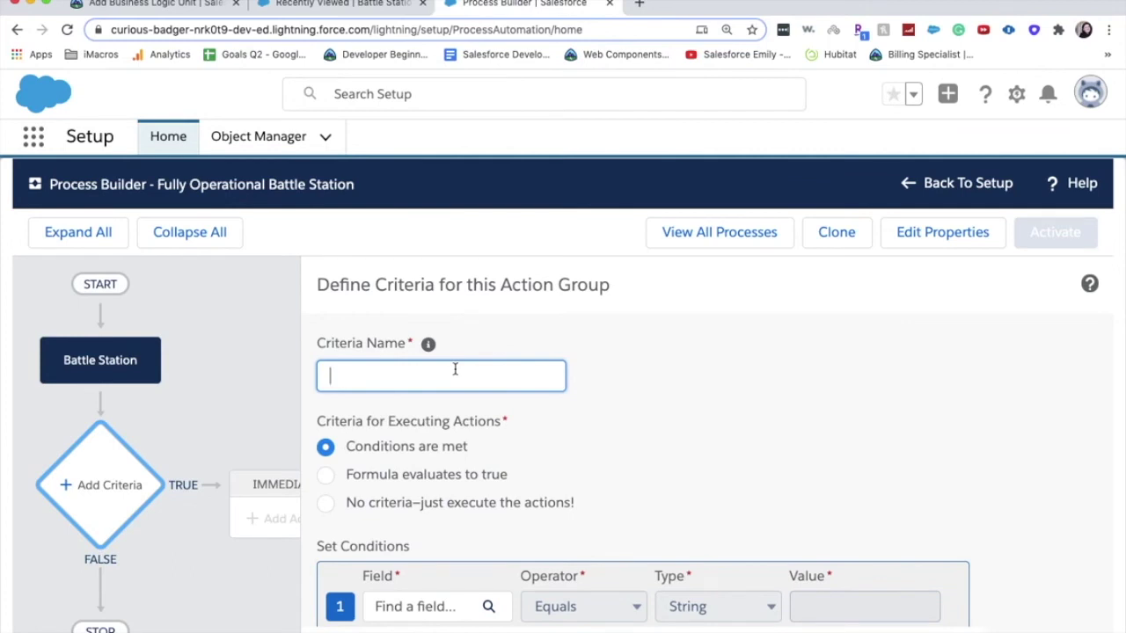
text(Now Fully Operational)
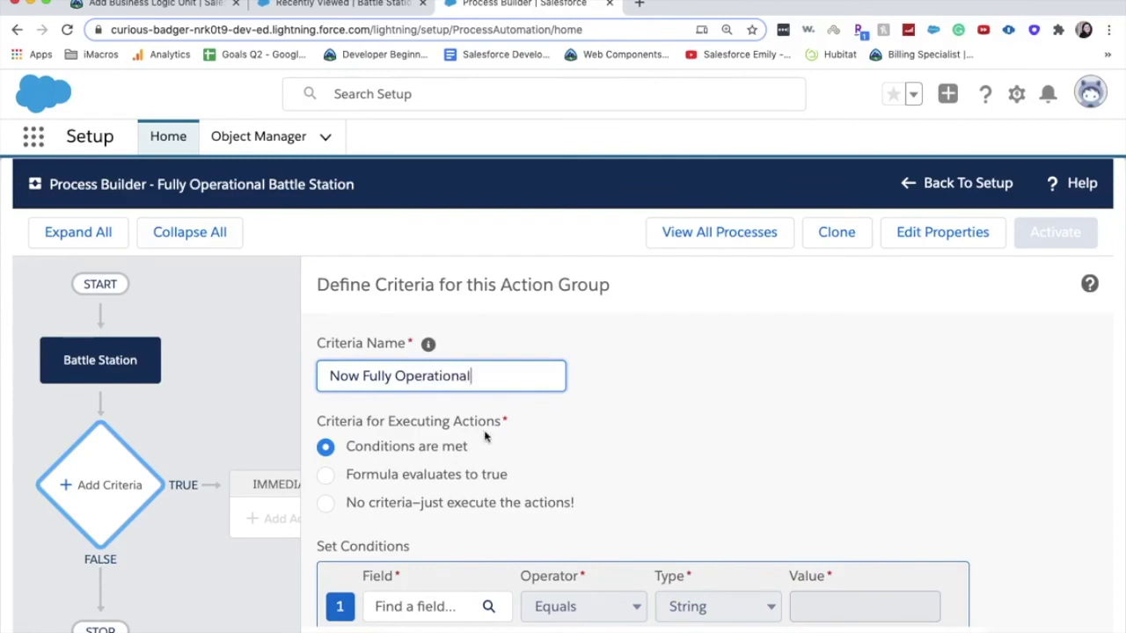
click(559, 449)
Choose the Battle Station's Weapons Status as the field for the first condition
scroll(556, 446, down, 3)
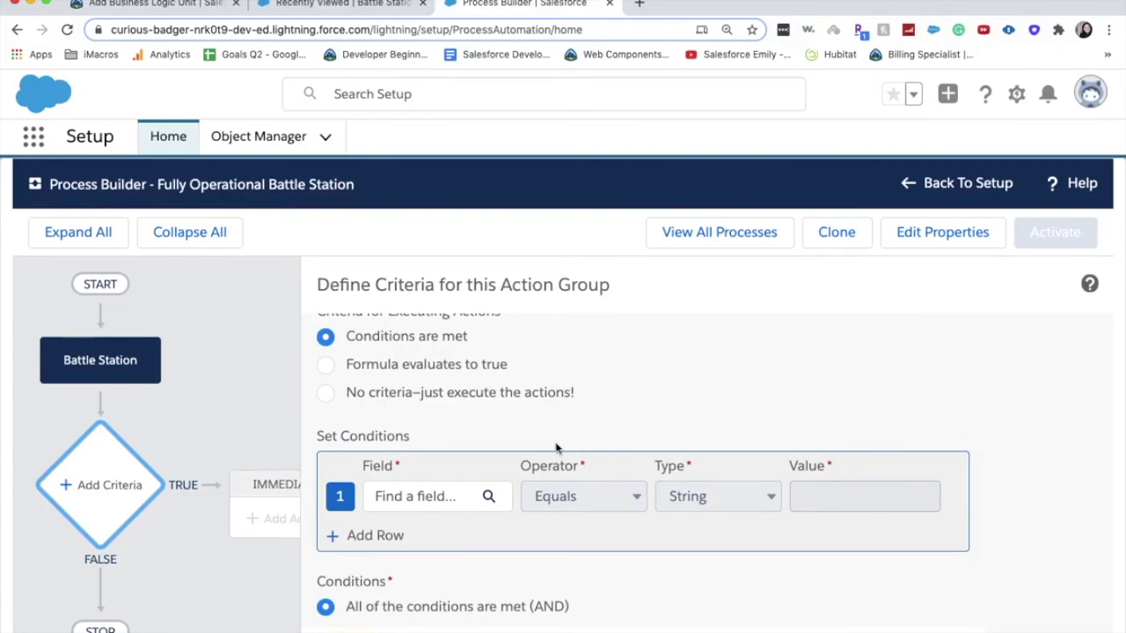
click(454, 495)
text(w)
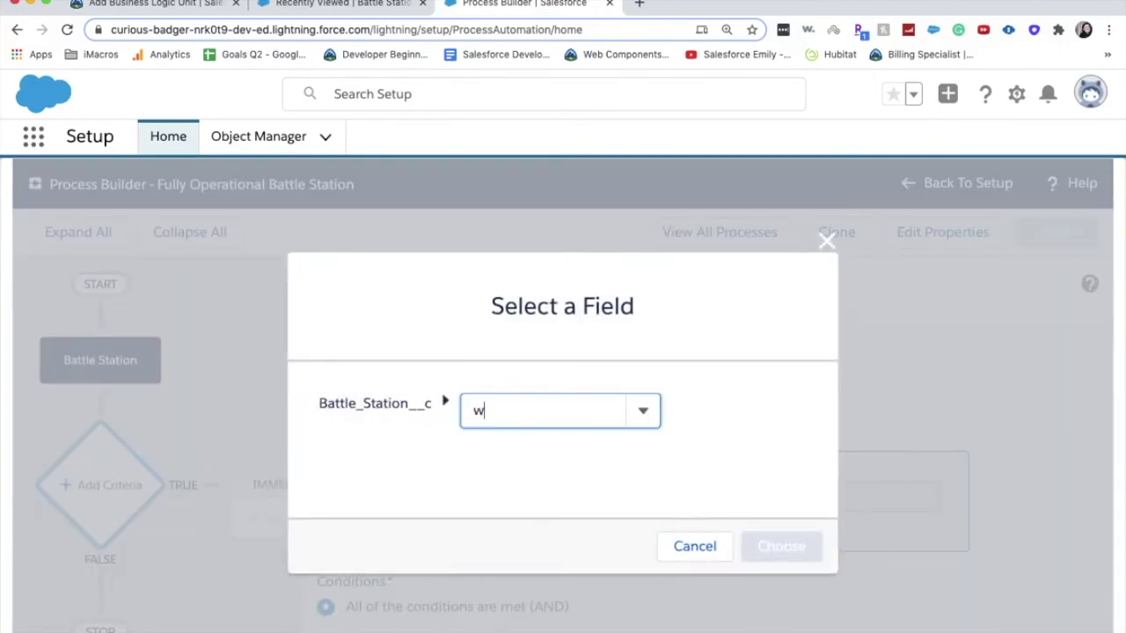
text(eapson)
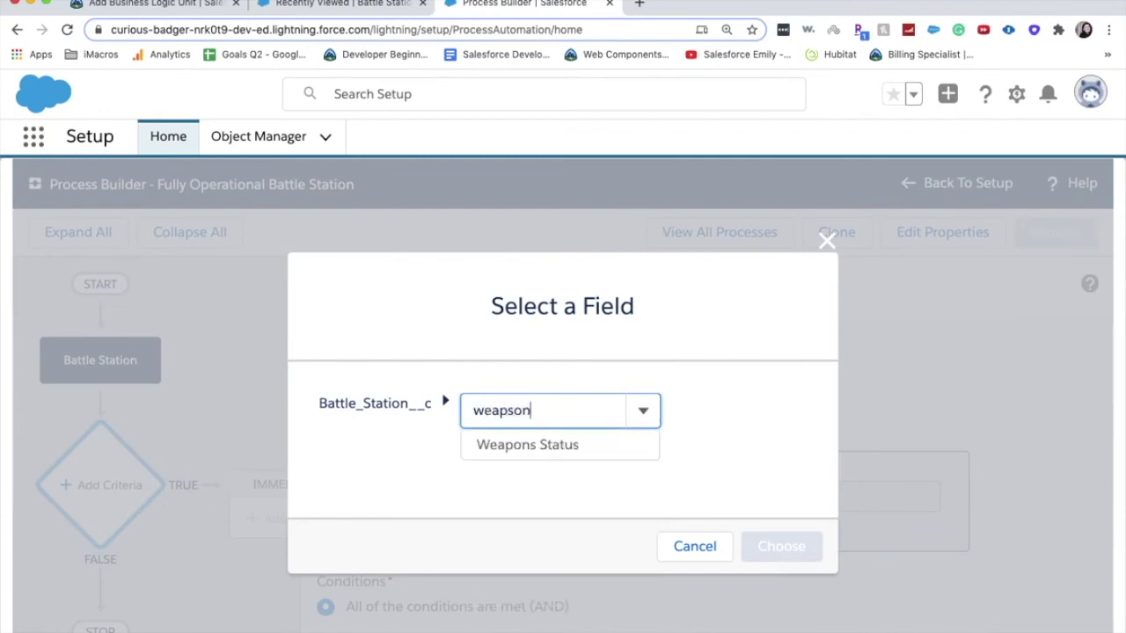
key(BackSpace)
key(BackSpace)
key(BackSpace)
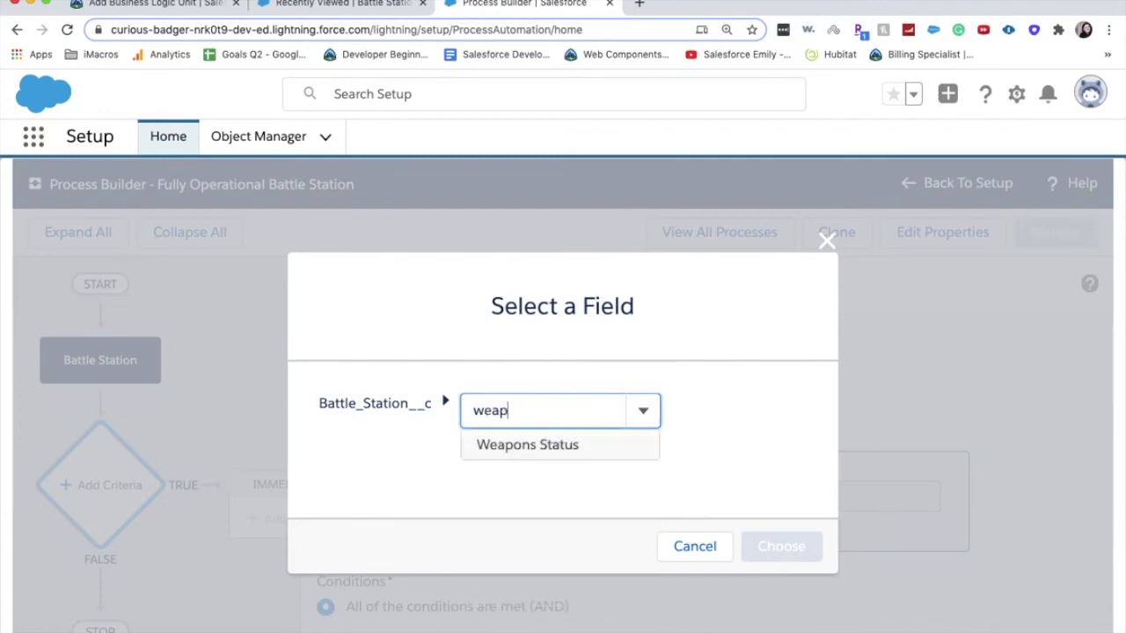
click(528, 444)
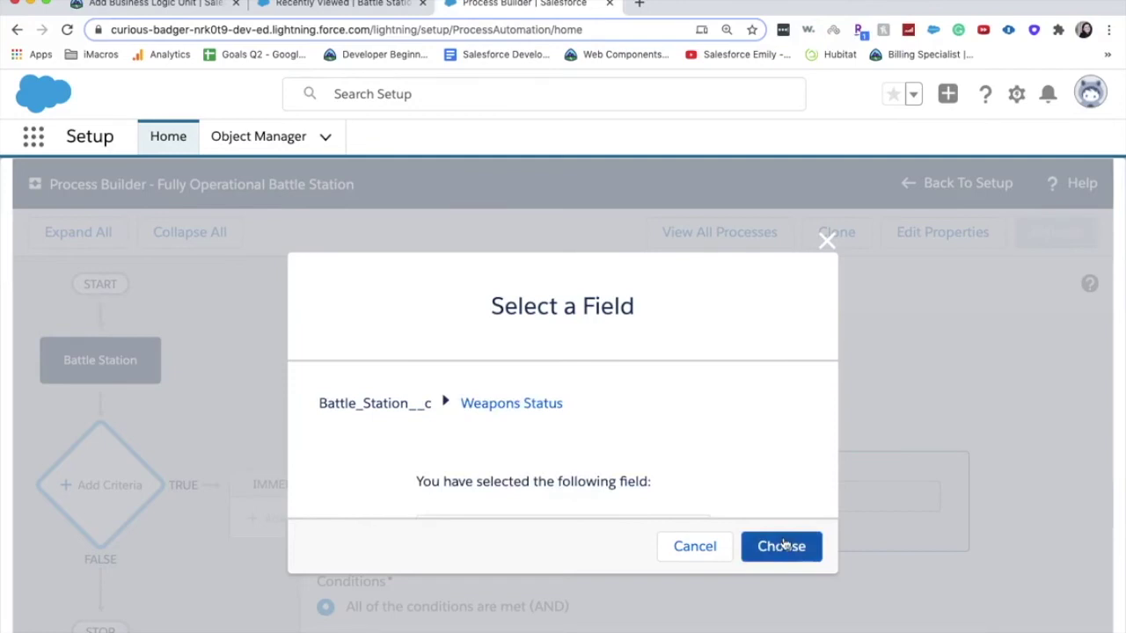
click(784, 547)
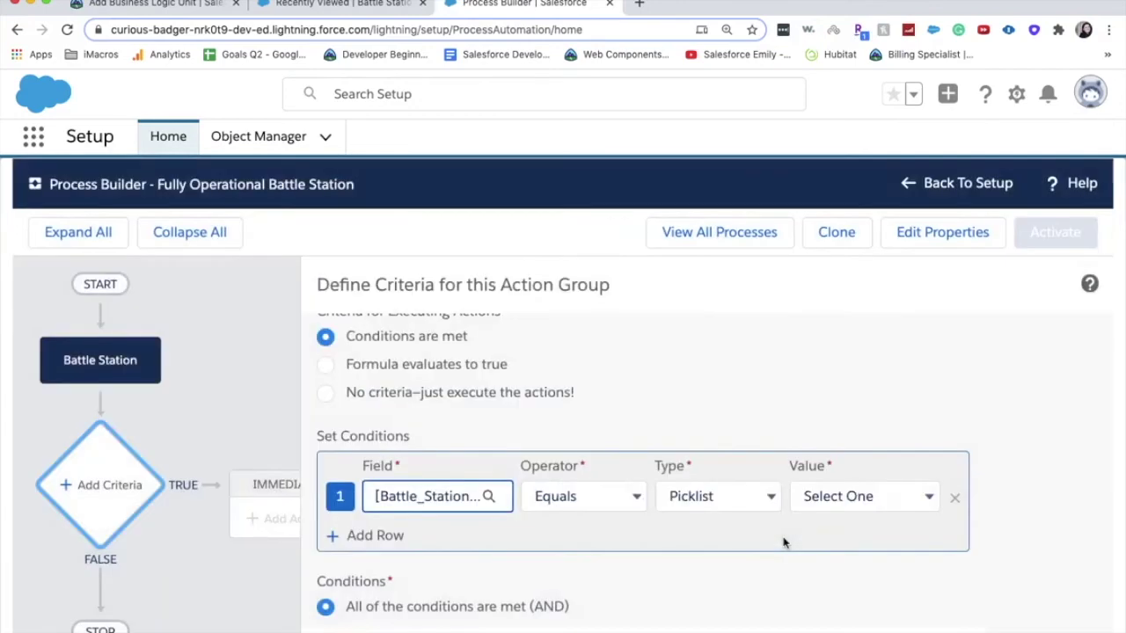
Set the Weapons Status condition to Equals the picklist value Fully Operational, and save the criteria
click(606, 498)
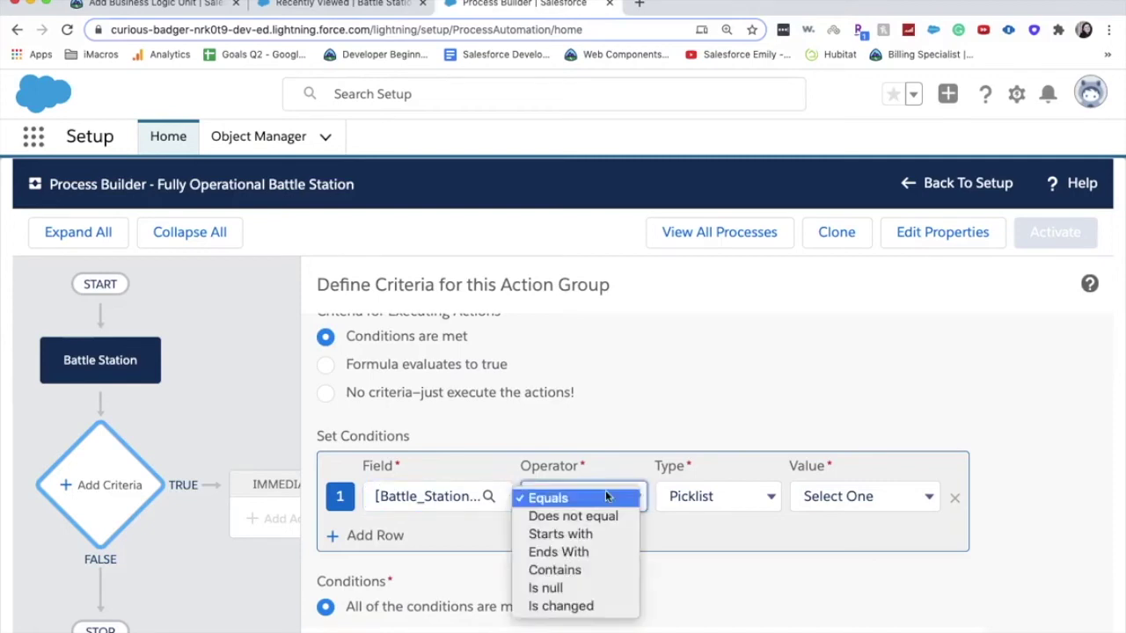
click(606, 498)
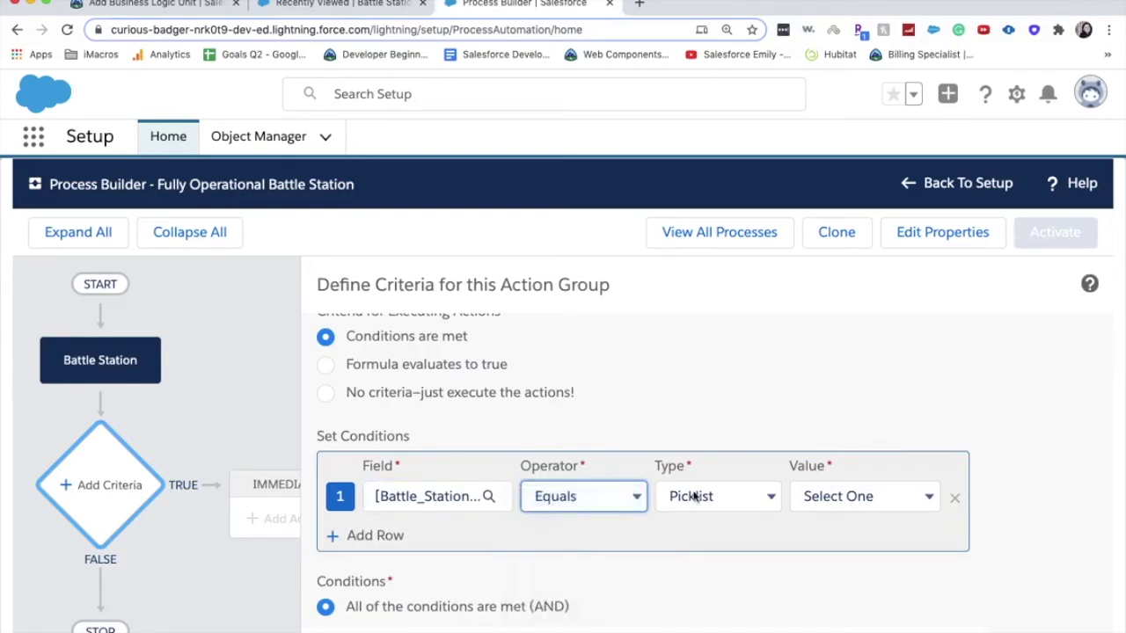
click(840, 507)
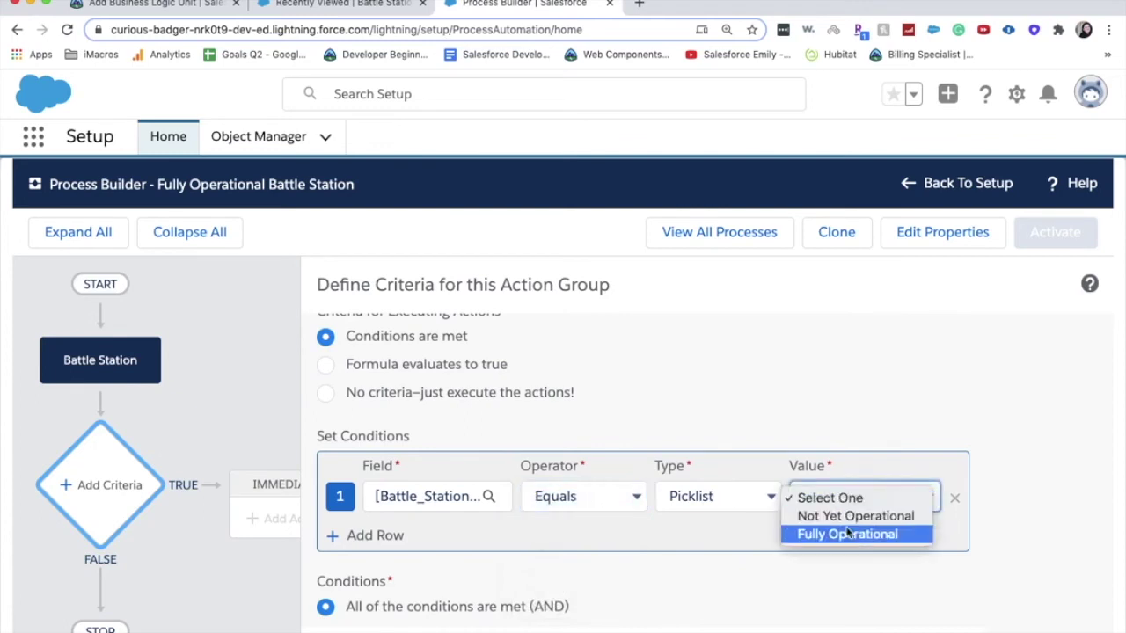
click(847, 534)
scroll(814, 556, down, 1)
scroll(814, 555, down, 1)
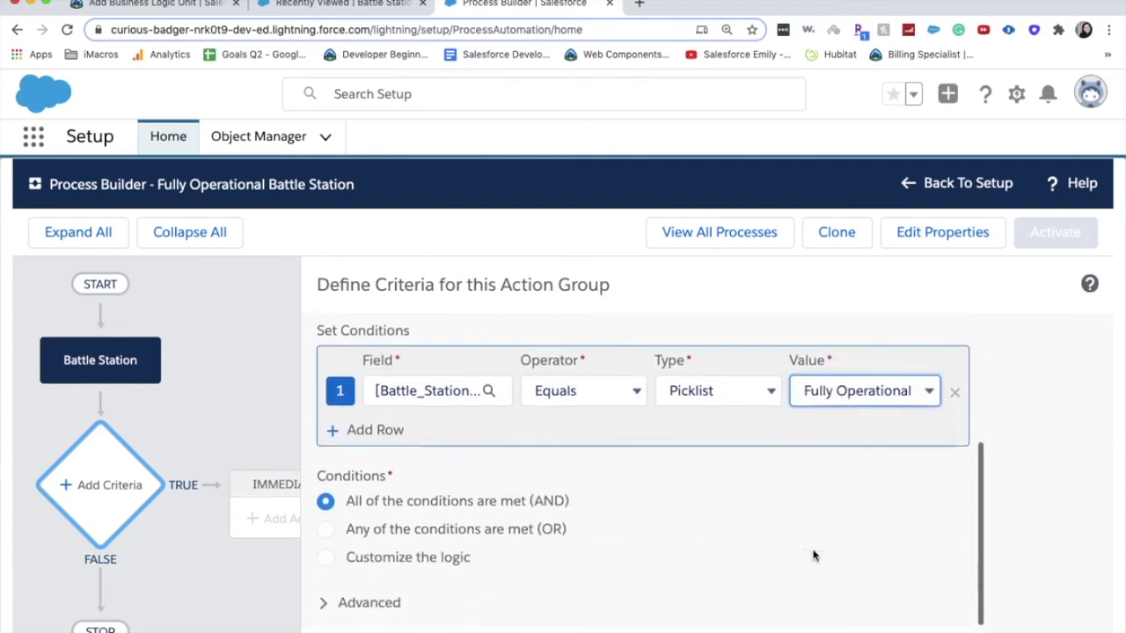
click(490, 630)
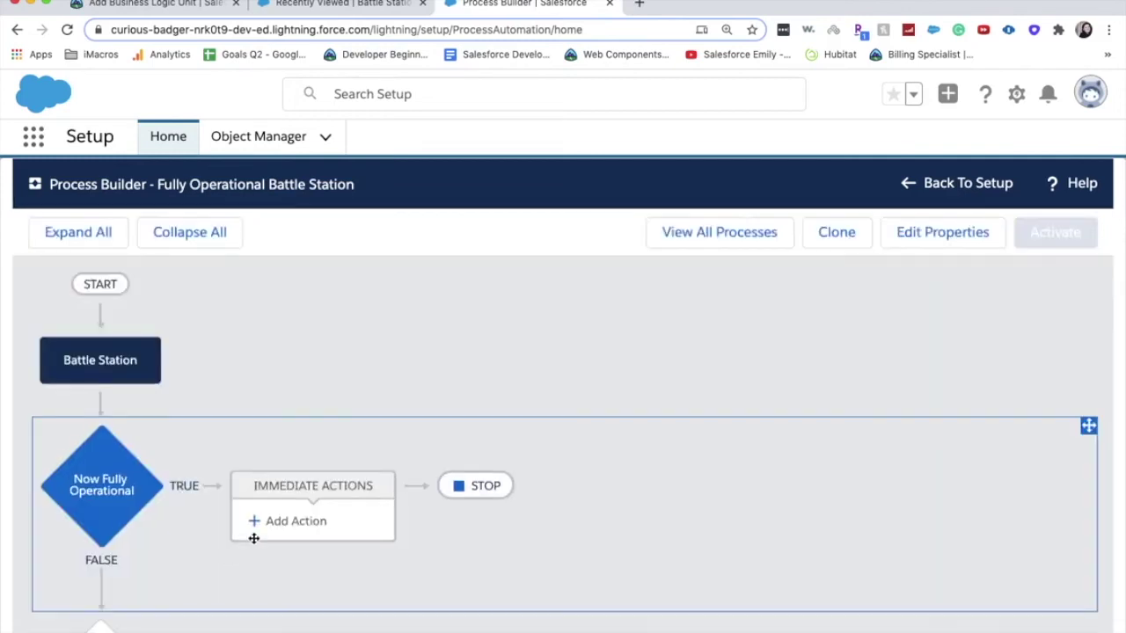
Add an immediate action of type Update Records named "Update Status"
click(255, 527)
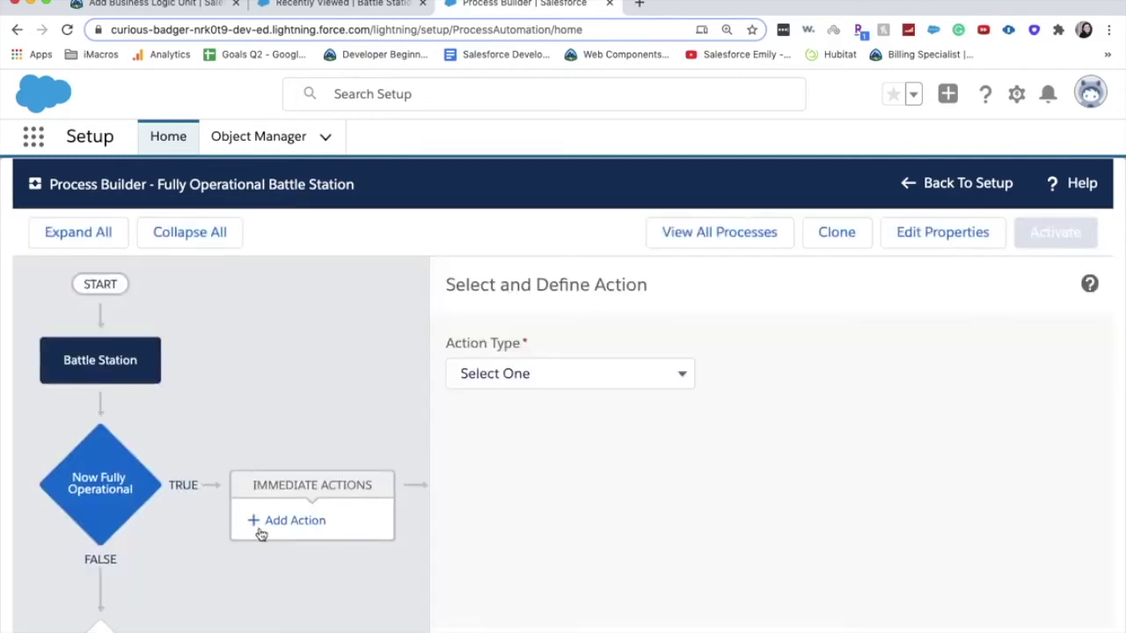
click(600, 368)
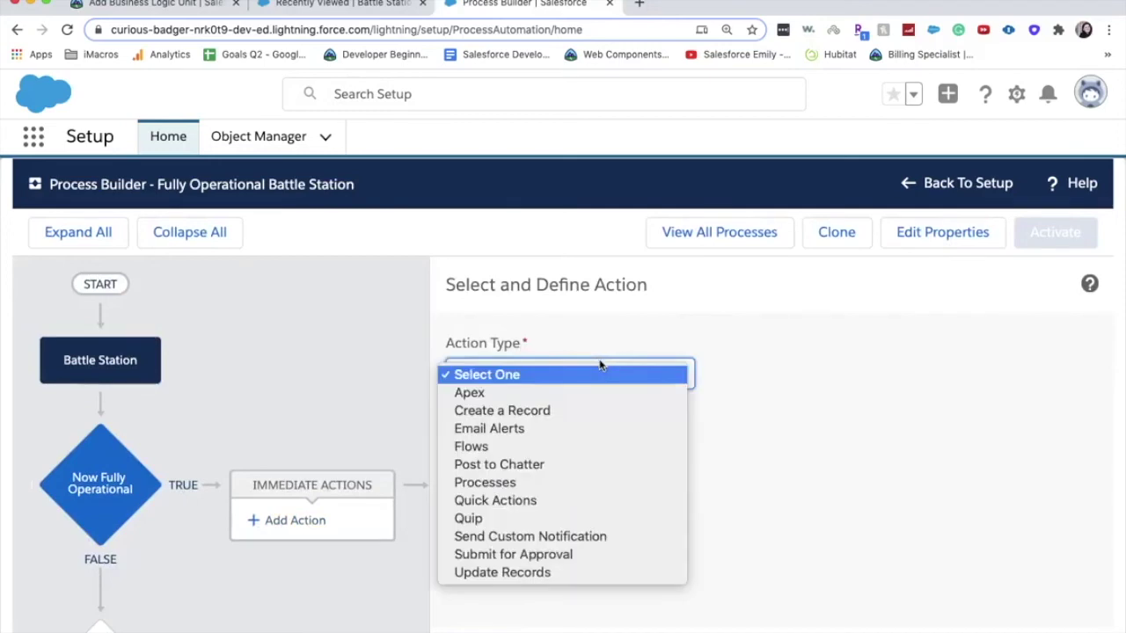
click(568, 573)
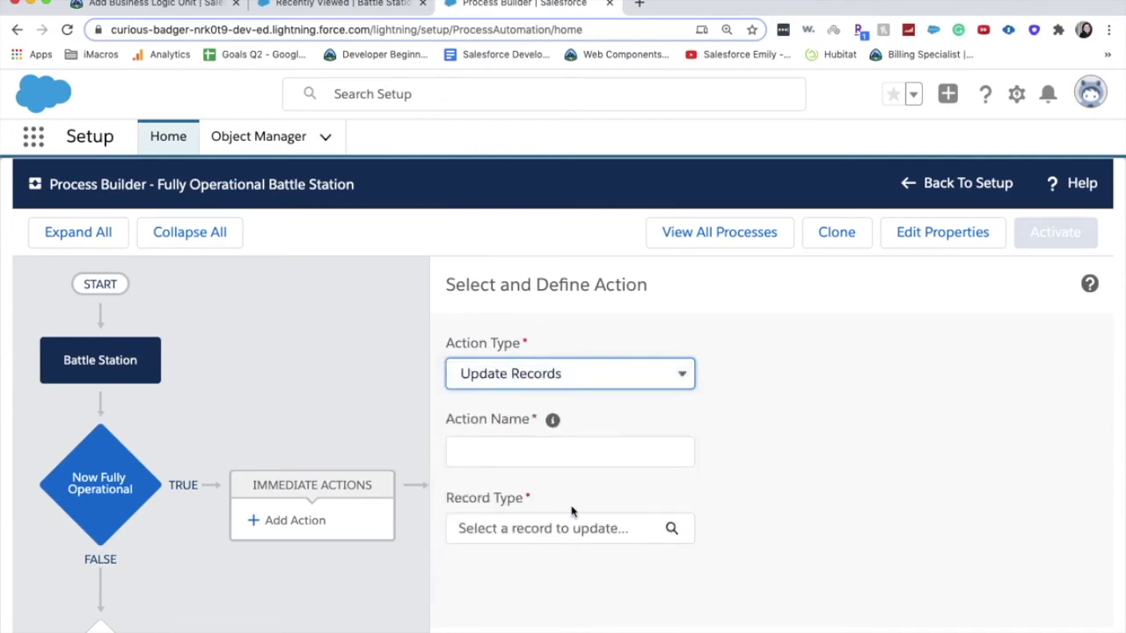
click(568, 438)
text(Update Status)
Set the action's record type to the Battle_Station__c record that started the process
click(554, 528)
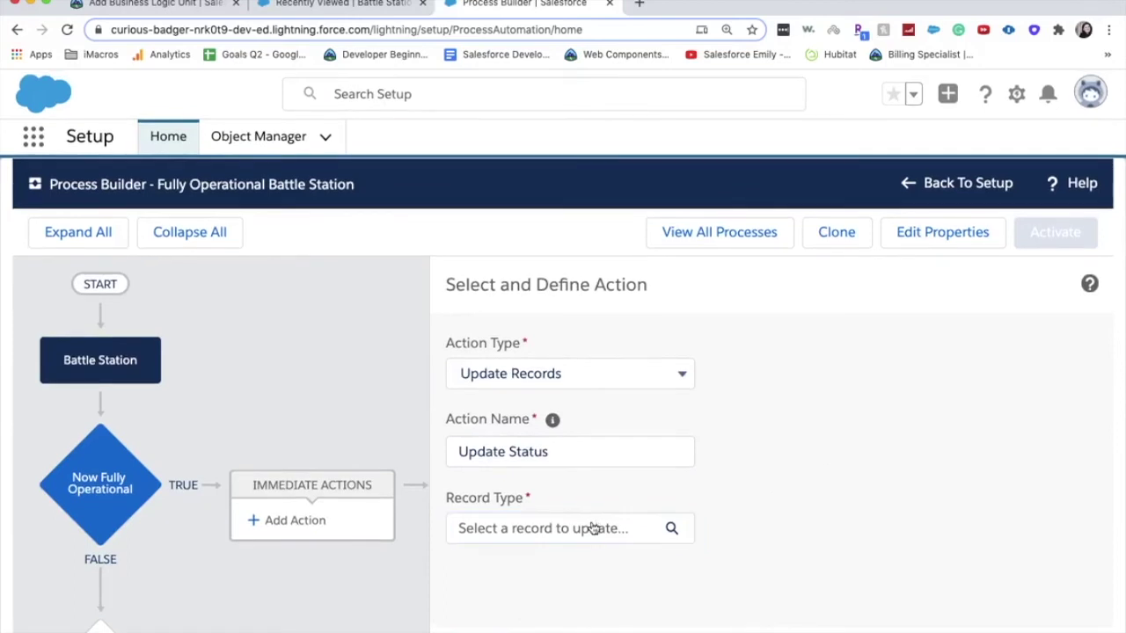
click(593, 528)
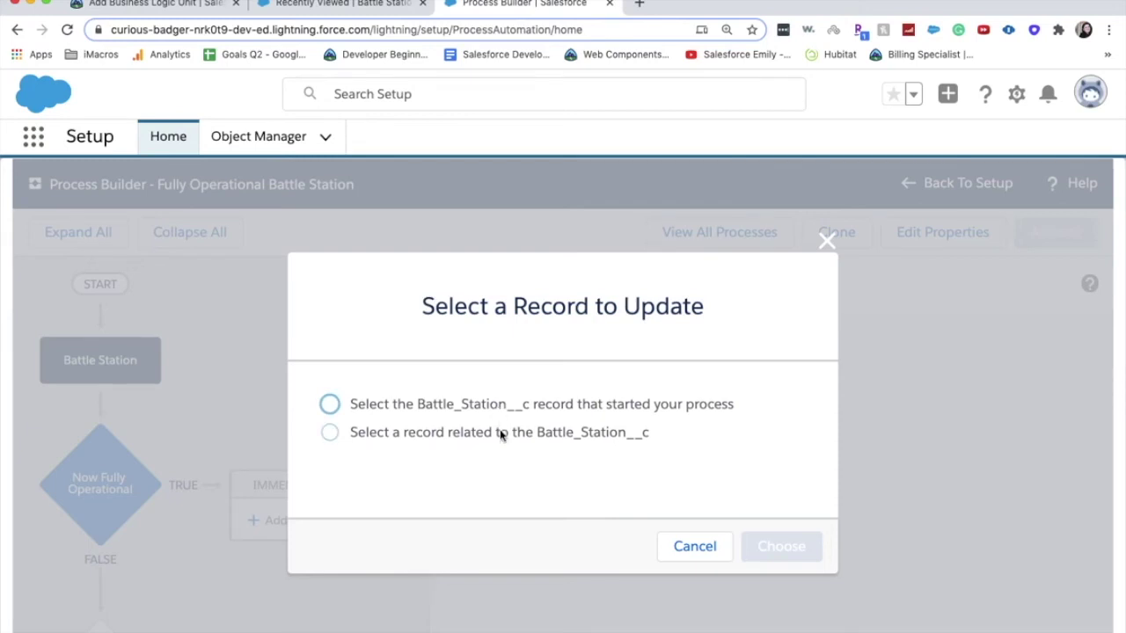
click(501, 407)
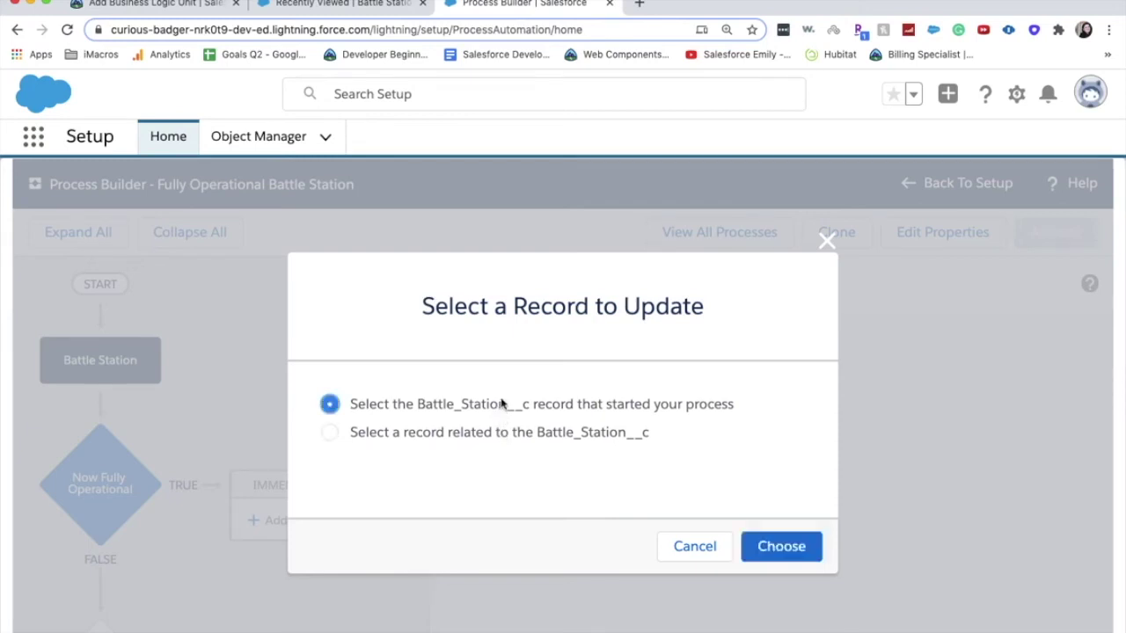
click(763, 547)
Set the Update Status action to change the Project Status field to the picklist value Complete, and save the action
scroll(742, 536, down, 5)
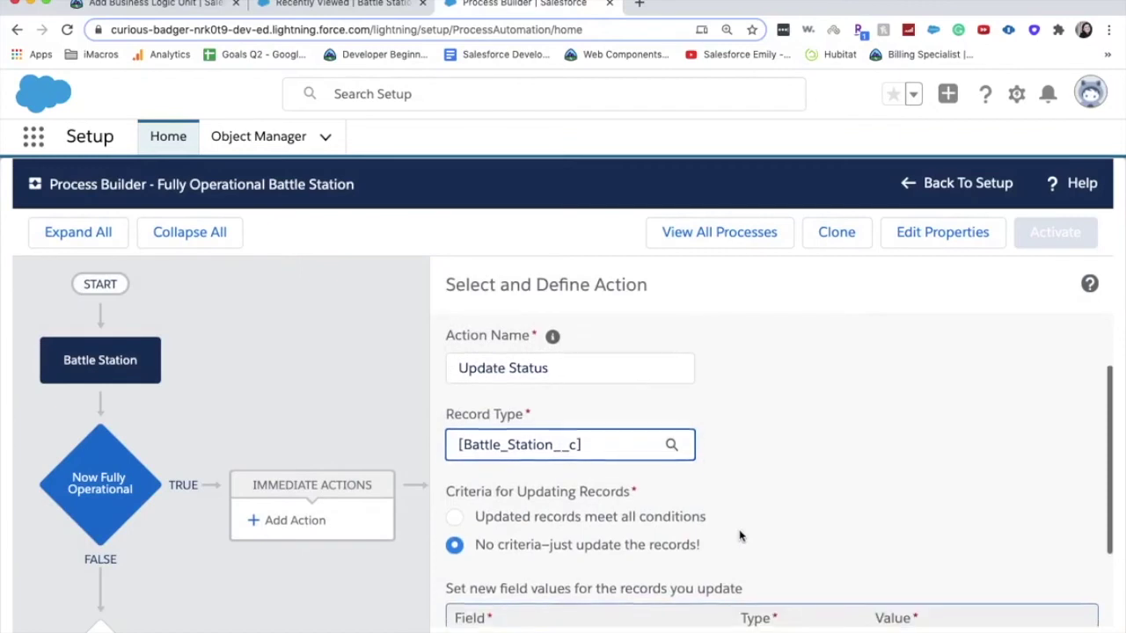
click(627, 531)
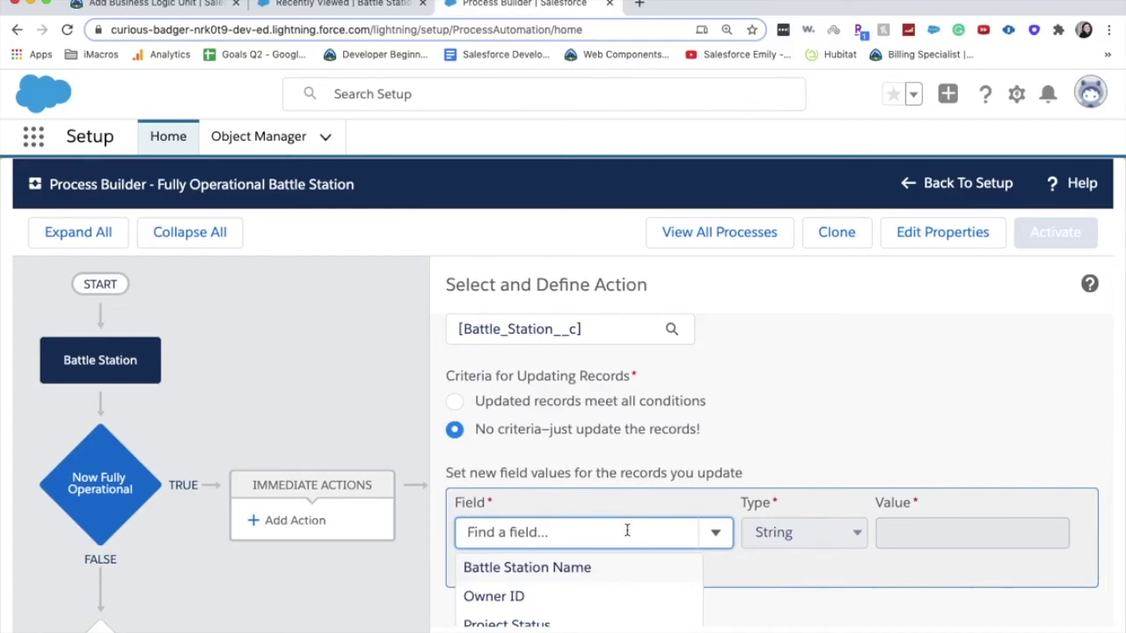
text(pro)
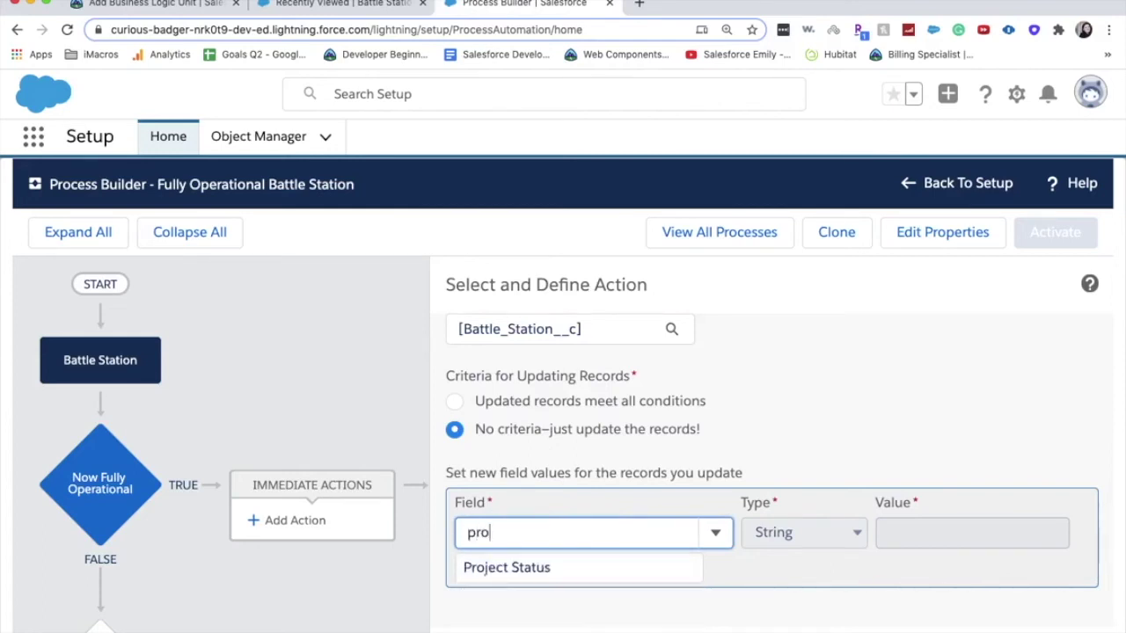
click(627, 565)
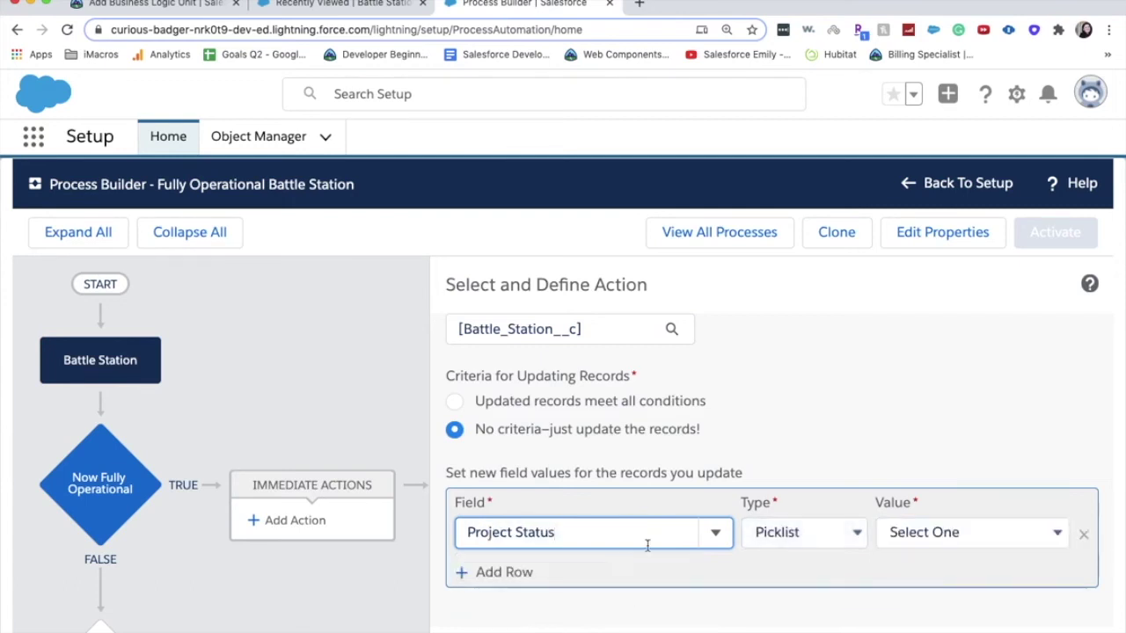
click(886, 532)
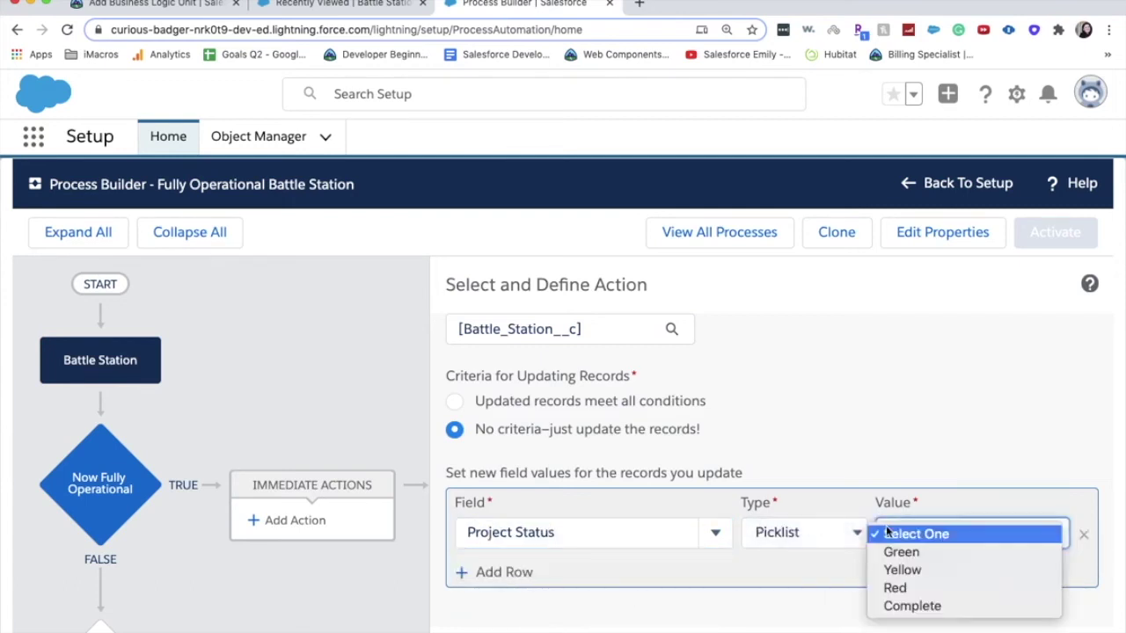
click(915, 604)
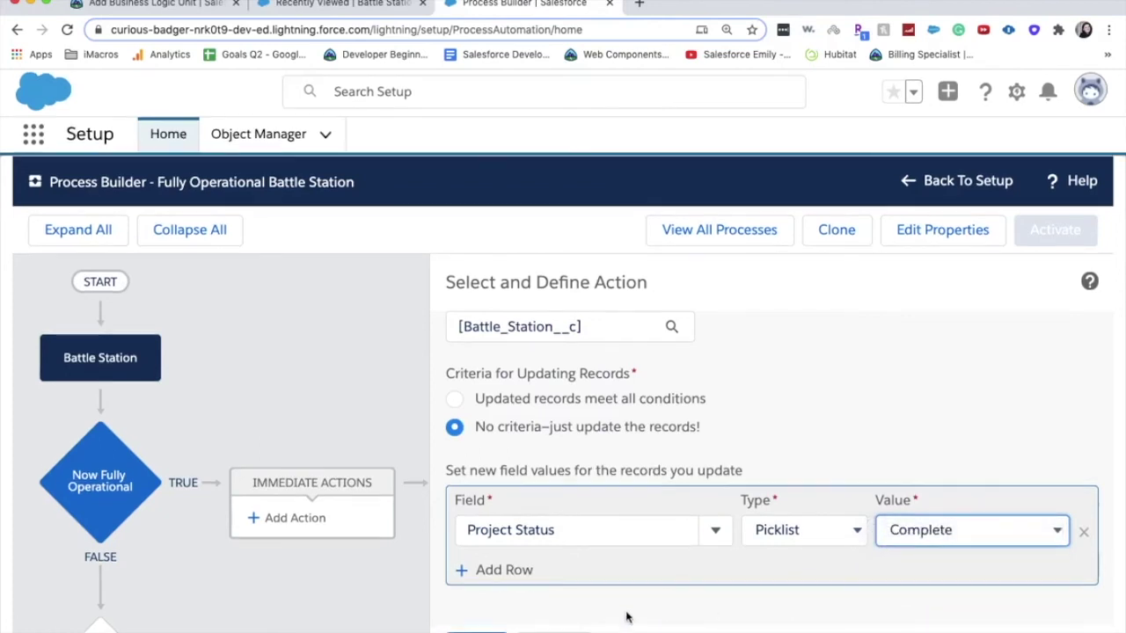
click(477, 632)
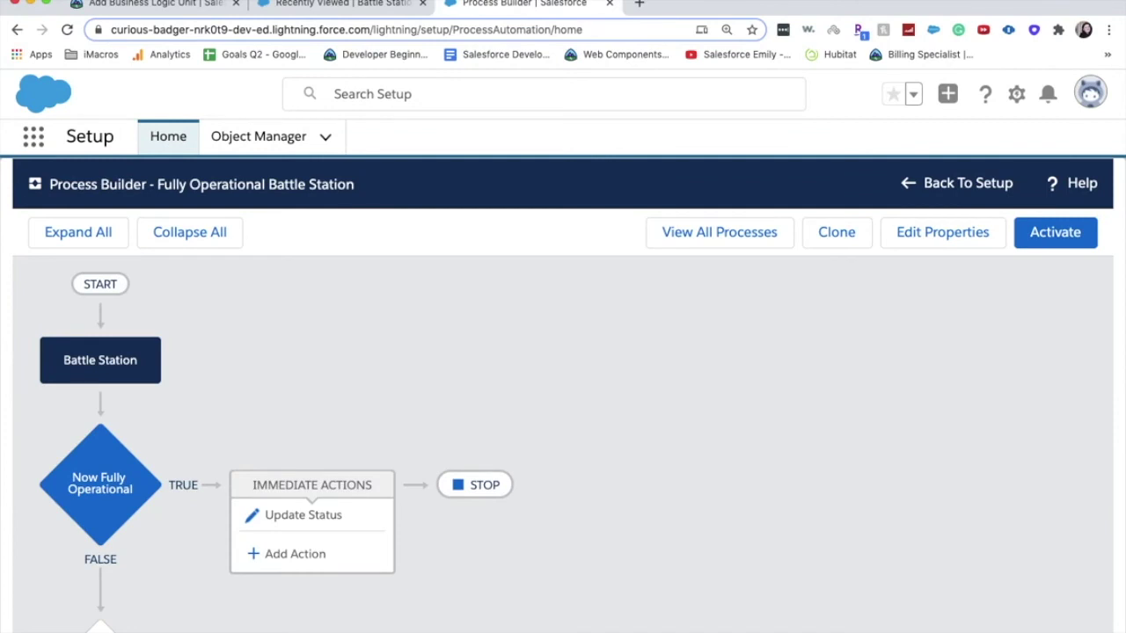
Add a second immediate action of type Post to Chatter, named "Post to Chatter"
click(262, 553)
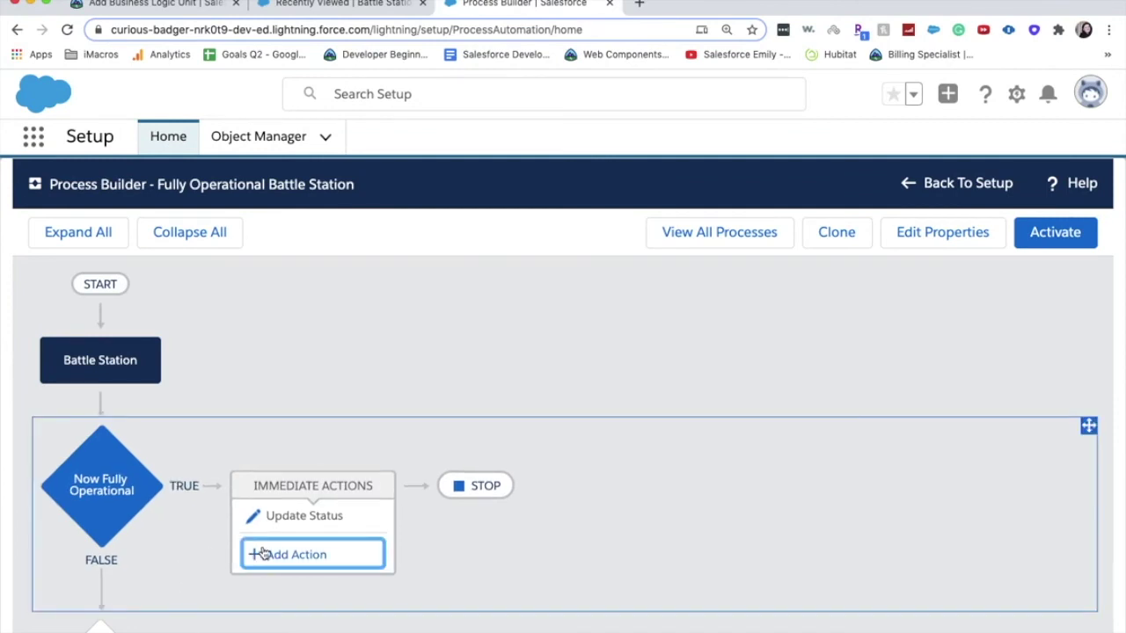
click(503, 378)
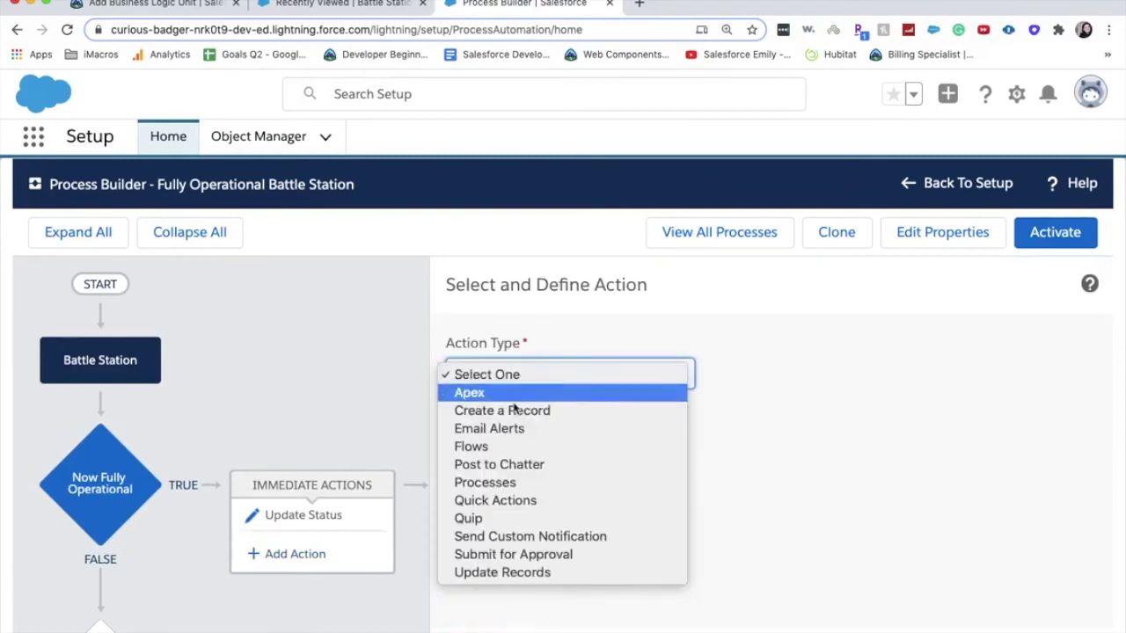
click(527, 464)
click(511, 455)
text(Post to )
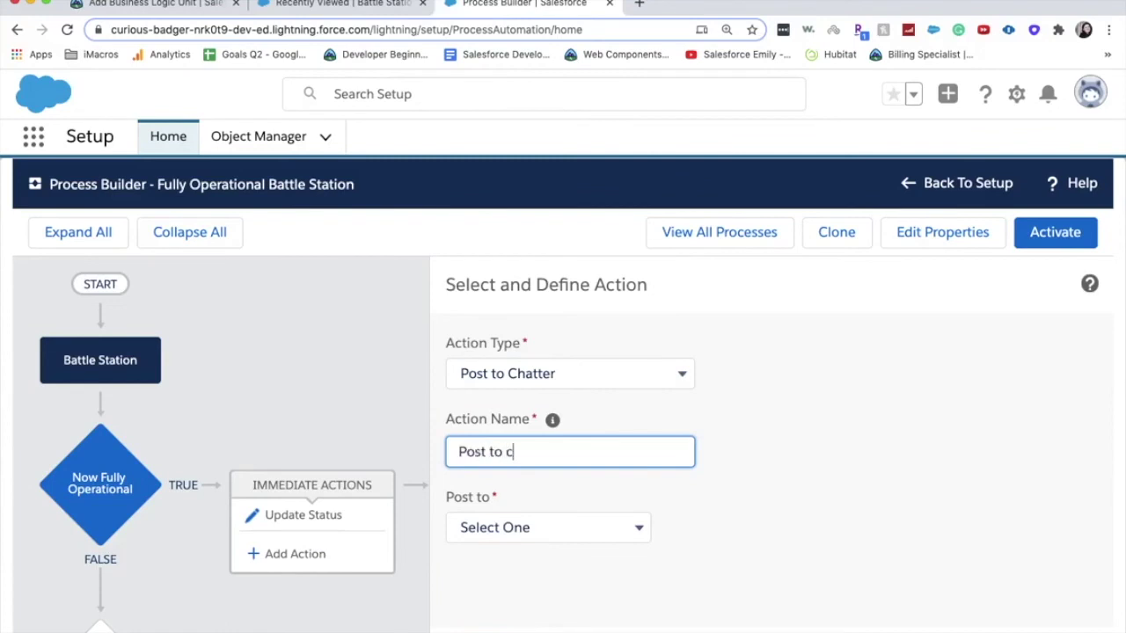
text(Chatter)
key(Tab)
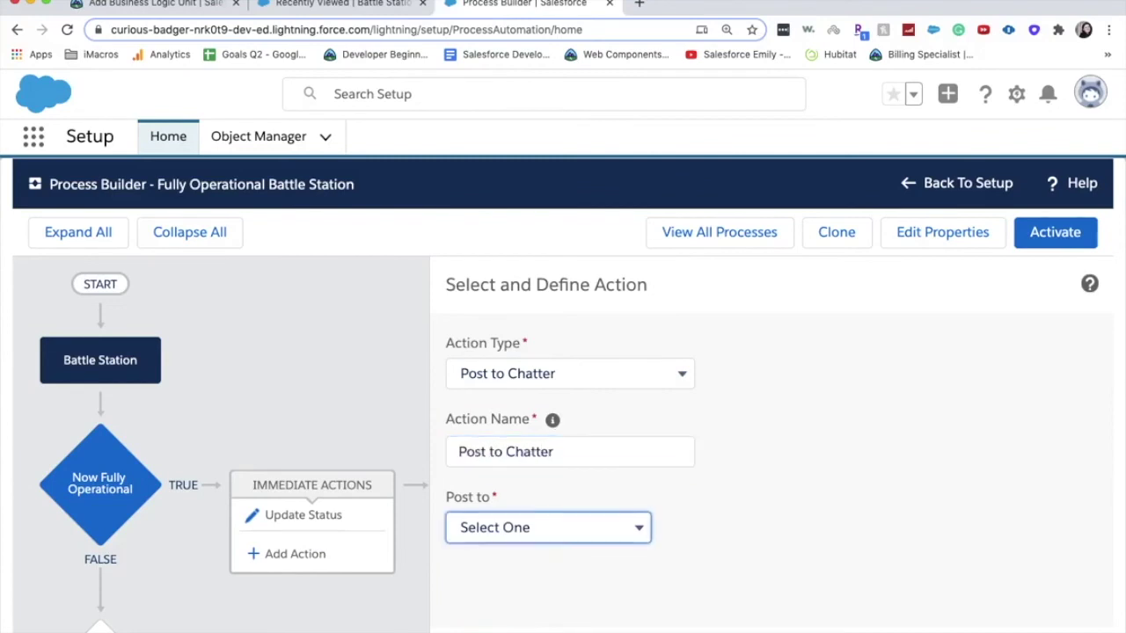
Set the Chatter action to post to This Record
key(space)
key(Down)
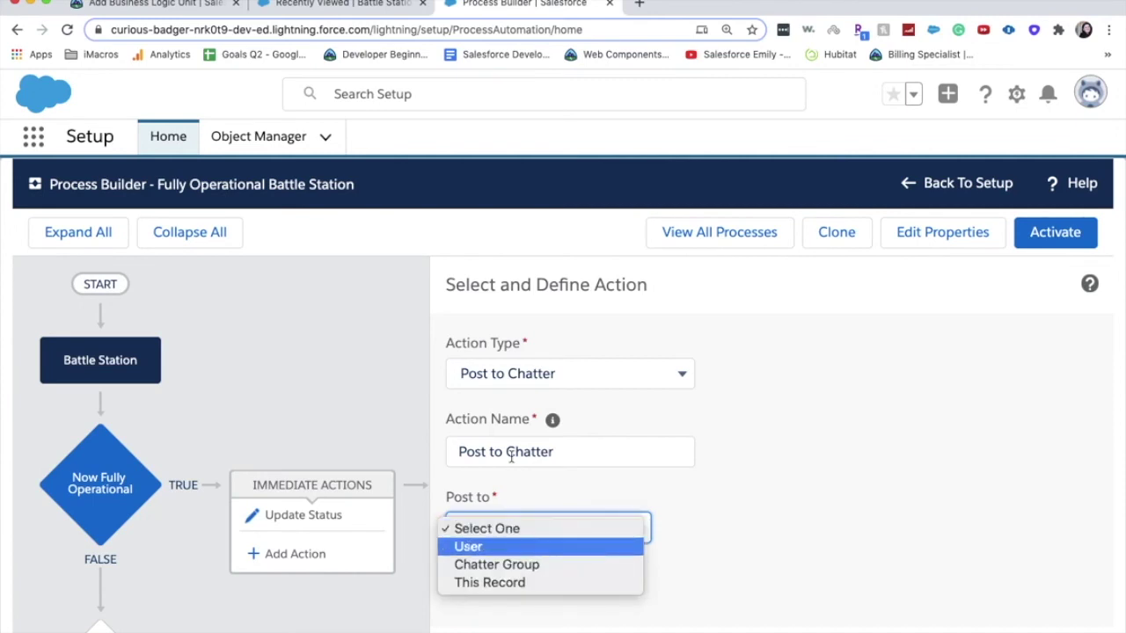
key(Down)
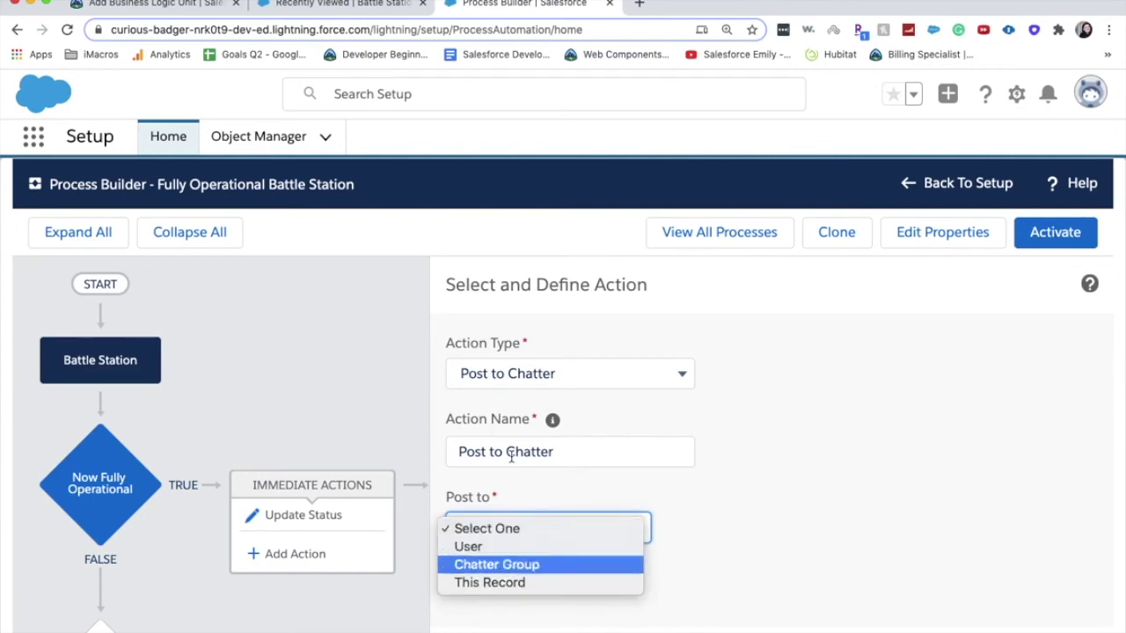
key(Up)
key(Down)
key(Down)
key(Return)
scroll(506, 531, down, 2)
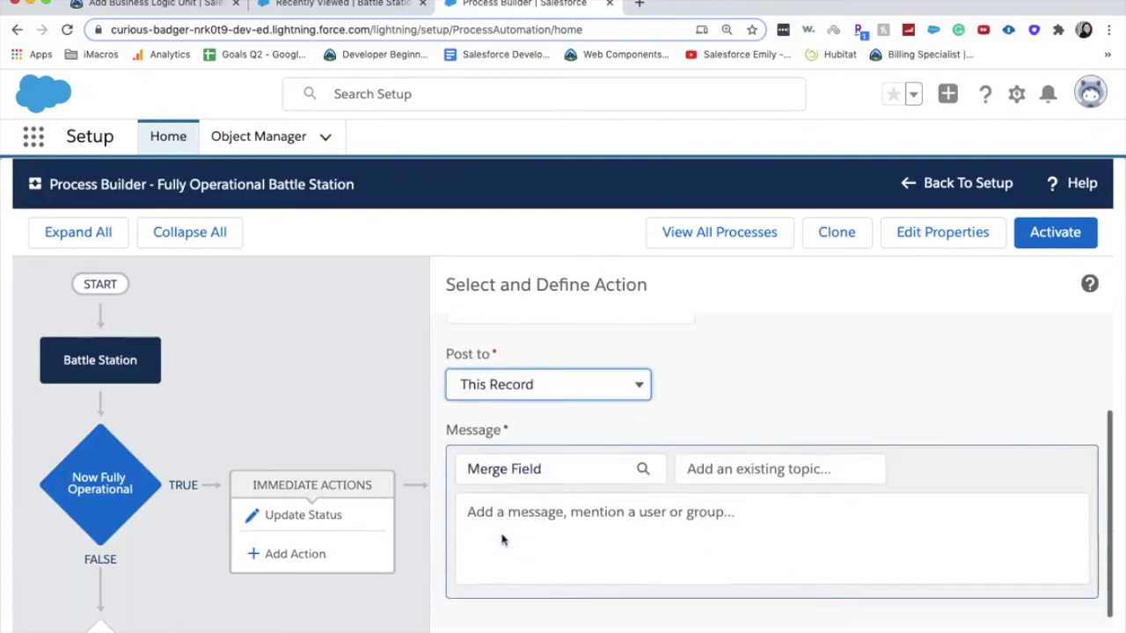
Copy the Chatter message text from the Post to Chatter instructions in the Trailhead Add Business Logic unit
click(552, 507)
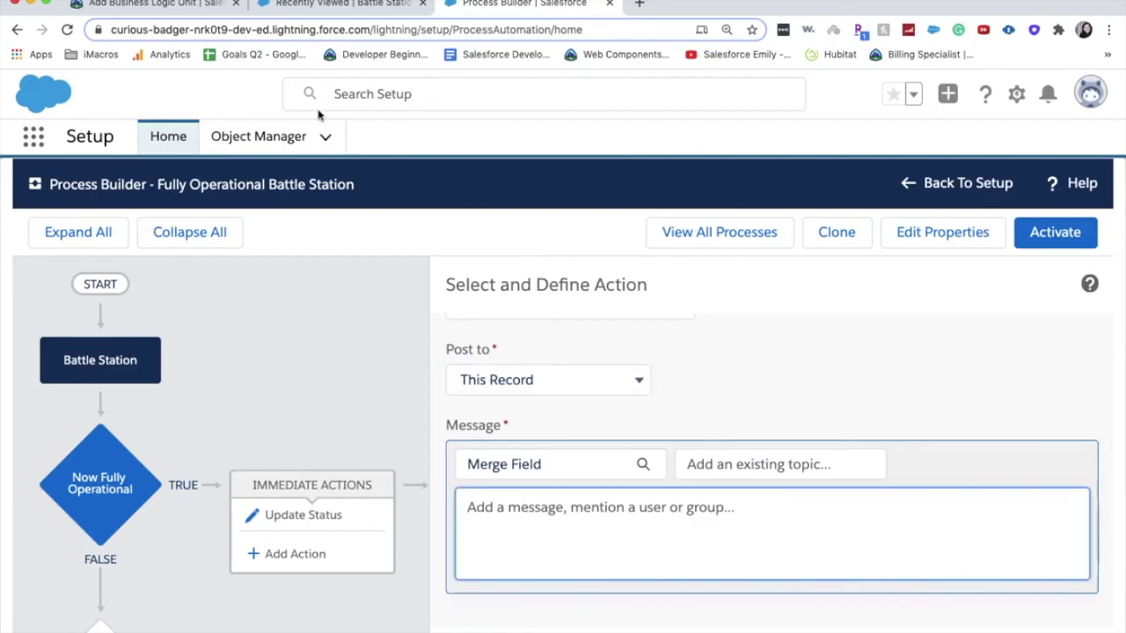
click(167, 4)
scroll(517, 413, down, 1)
scroll(517, 413, down, 15)
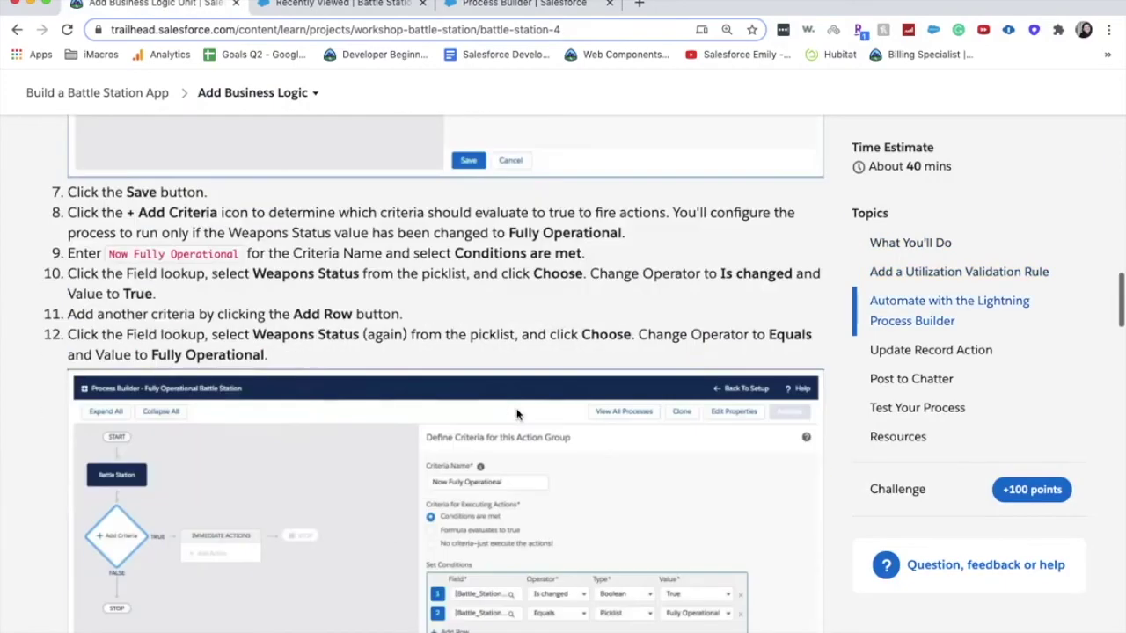
scroll(517, 413, down, 15)
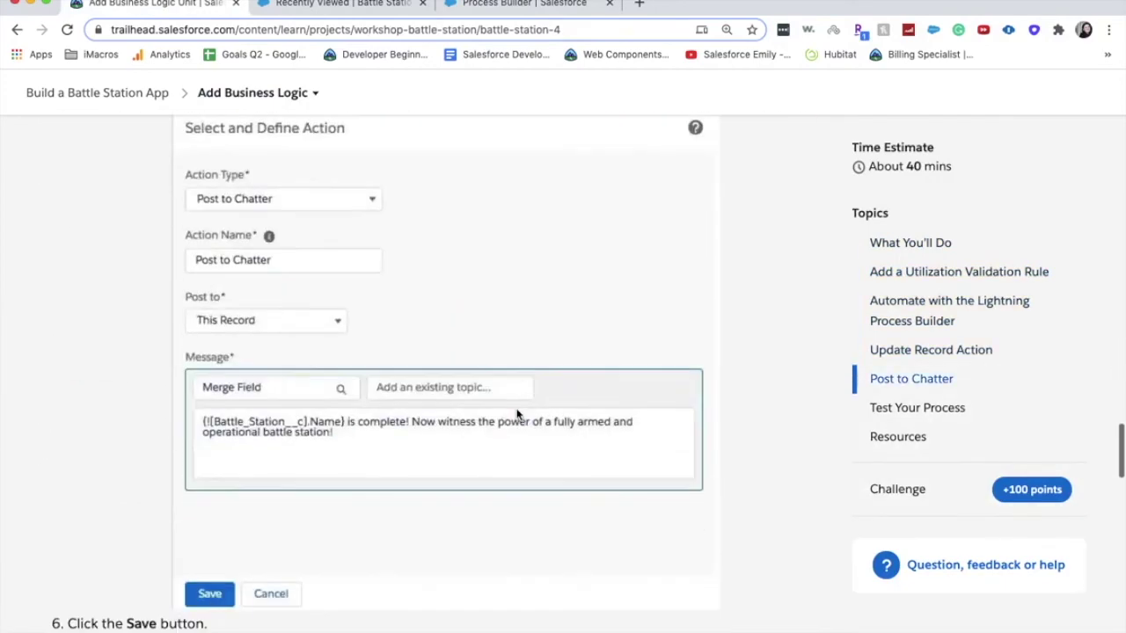
scroll(517, 413, up, 5)
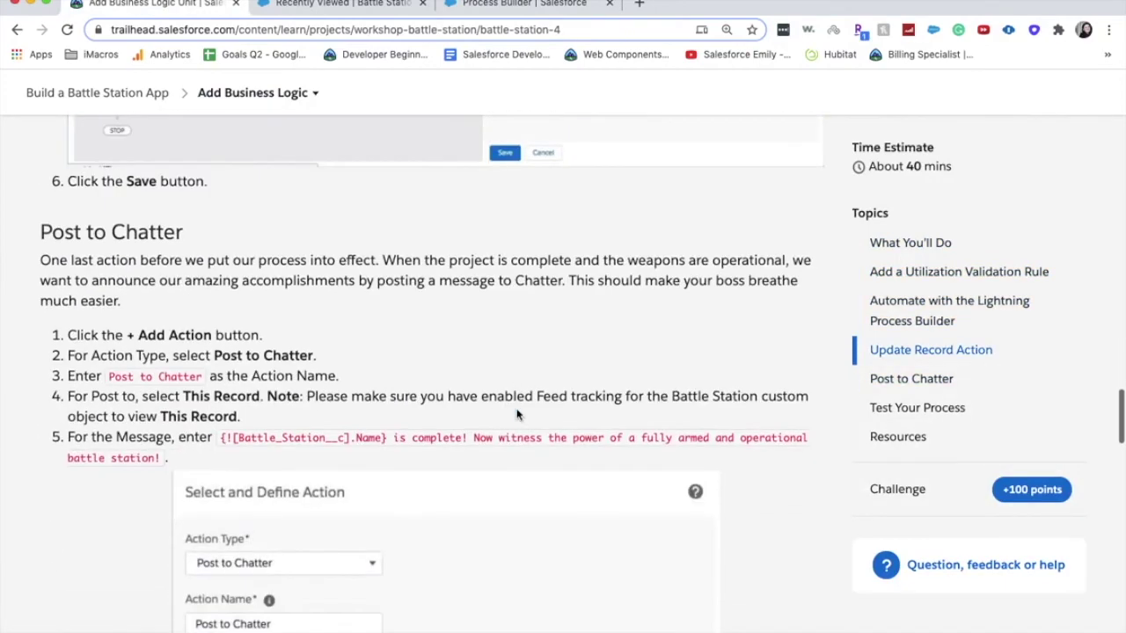
drag(162, 458, 223, 437)
key(ctrl+c)
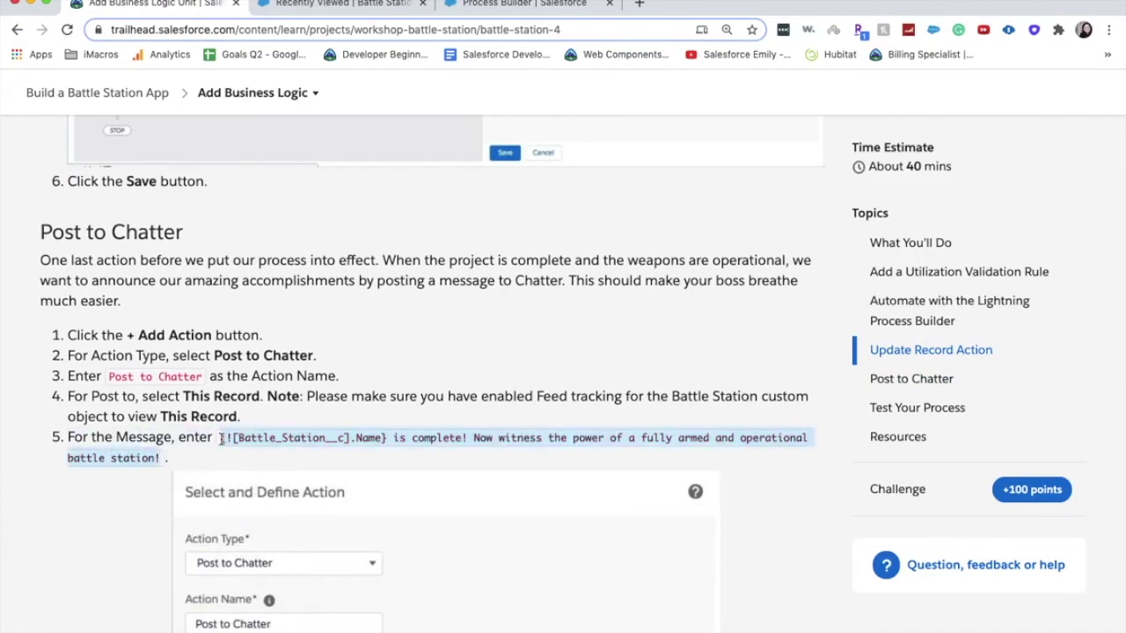
Set the Chatter message to "{![Battle_Station__c].Name} is complete! Now witness the power of a fully armed and operational battle station!" and save the action
key(super+3)
click(677, 602)
key(ctrl+v)
scroll(676, 603, down, 1)
click(1068, 631)
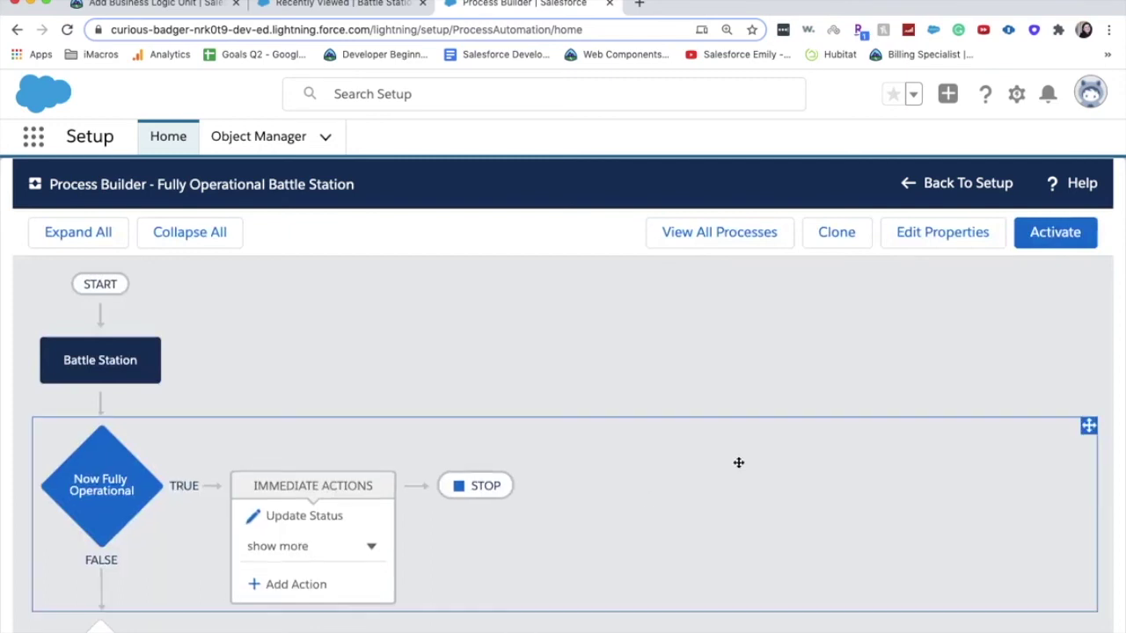
Activate the Fully Operational Battle Station process and open its Now Fully Operational criteria for review
click(1067, 233)
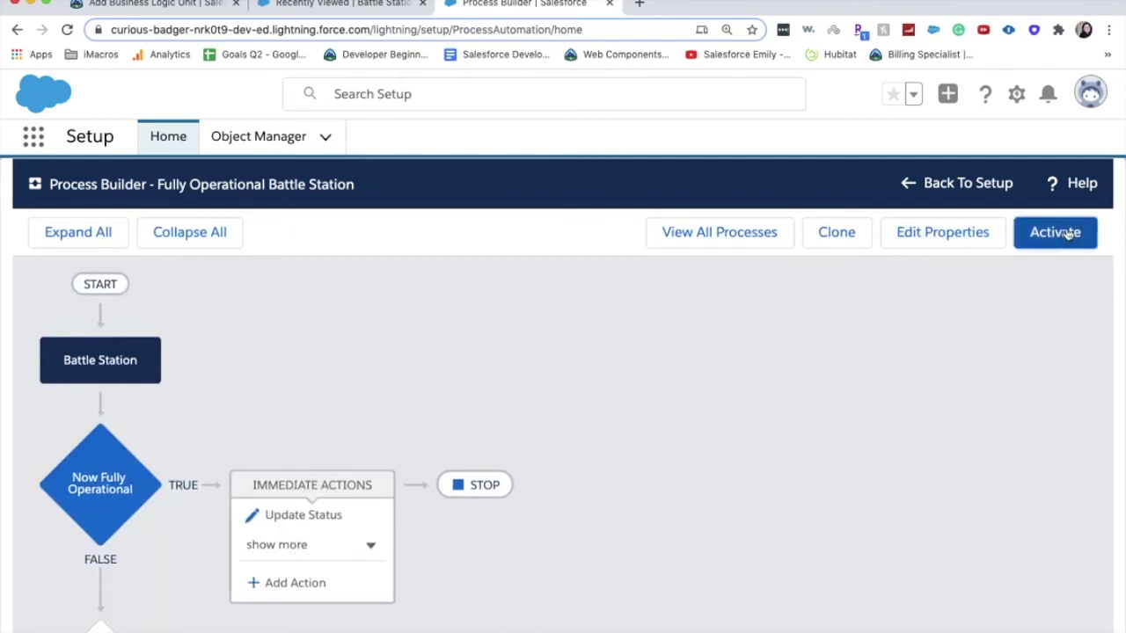
click(775, 518)
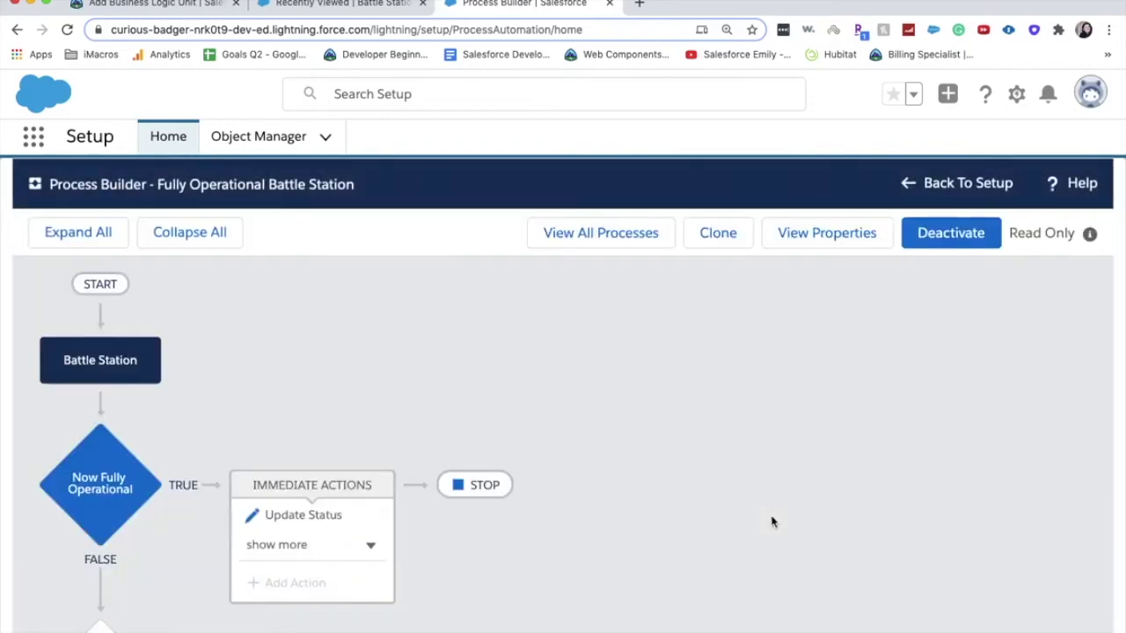
click(104, 519)
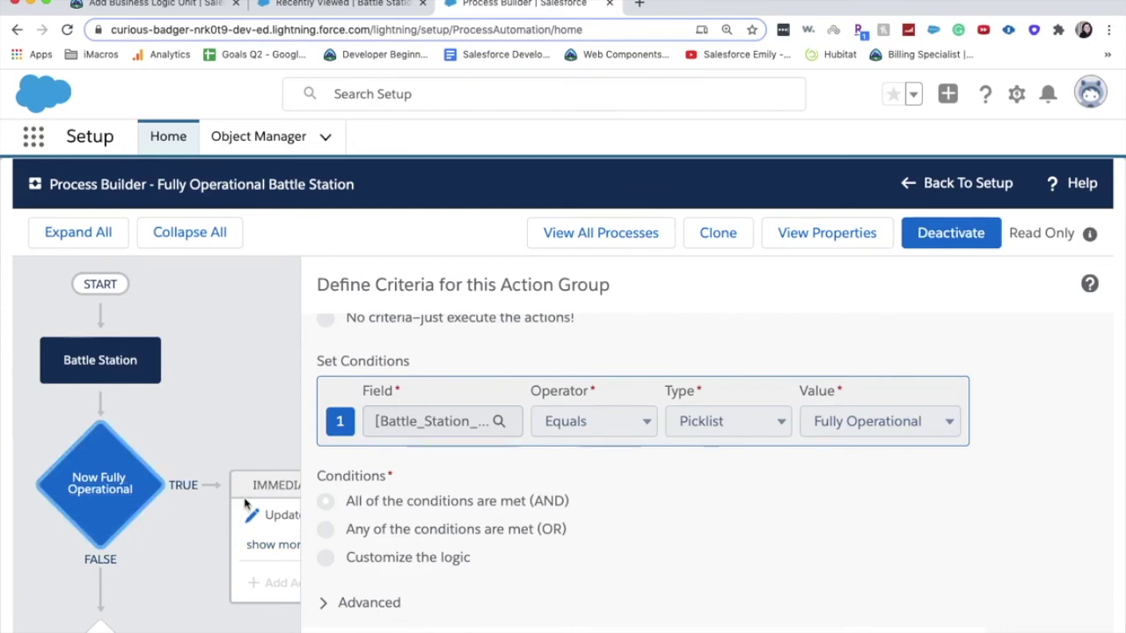
On the Obliteration Station record, set Project Status to Complete, save it, and reload the record after checking its Chatter feed
click(333, 4)
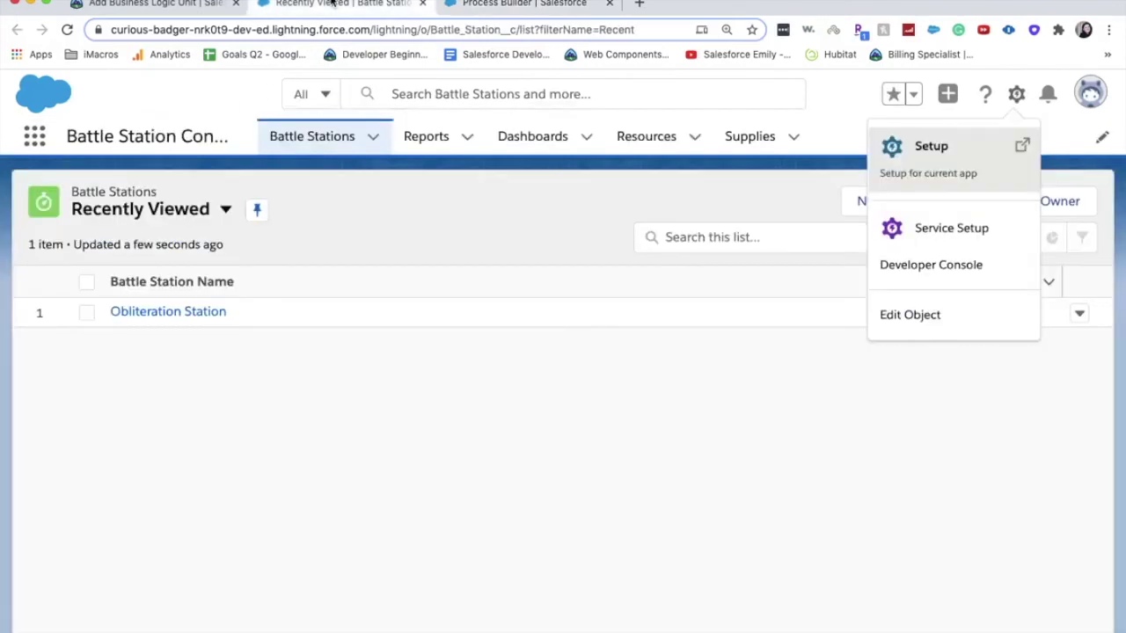
click(151, 315)
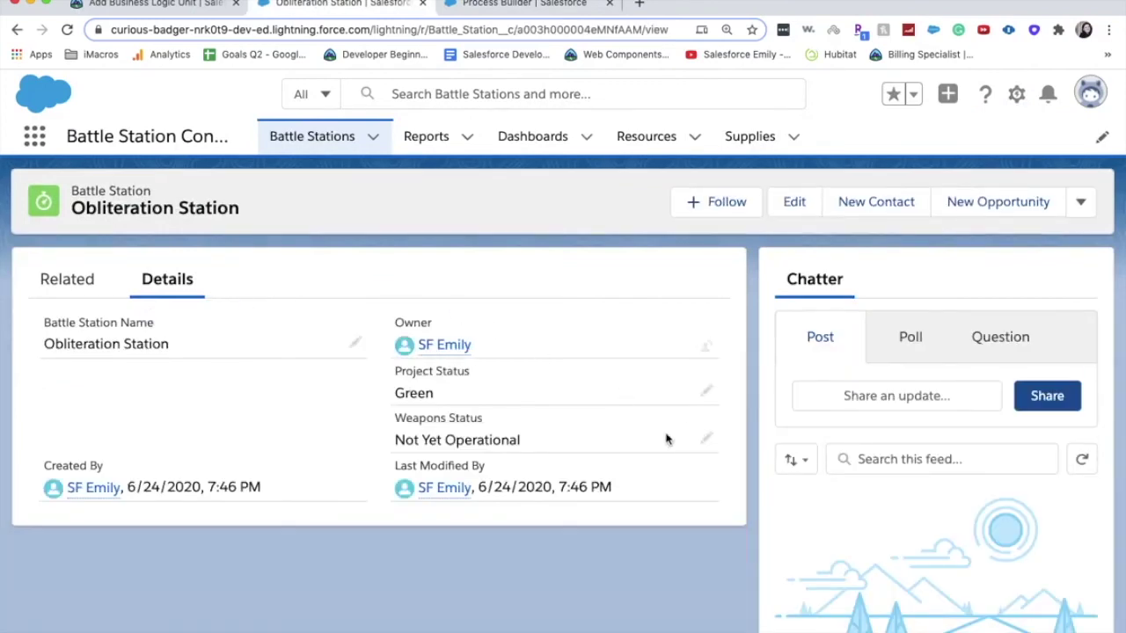
click(707, 392)
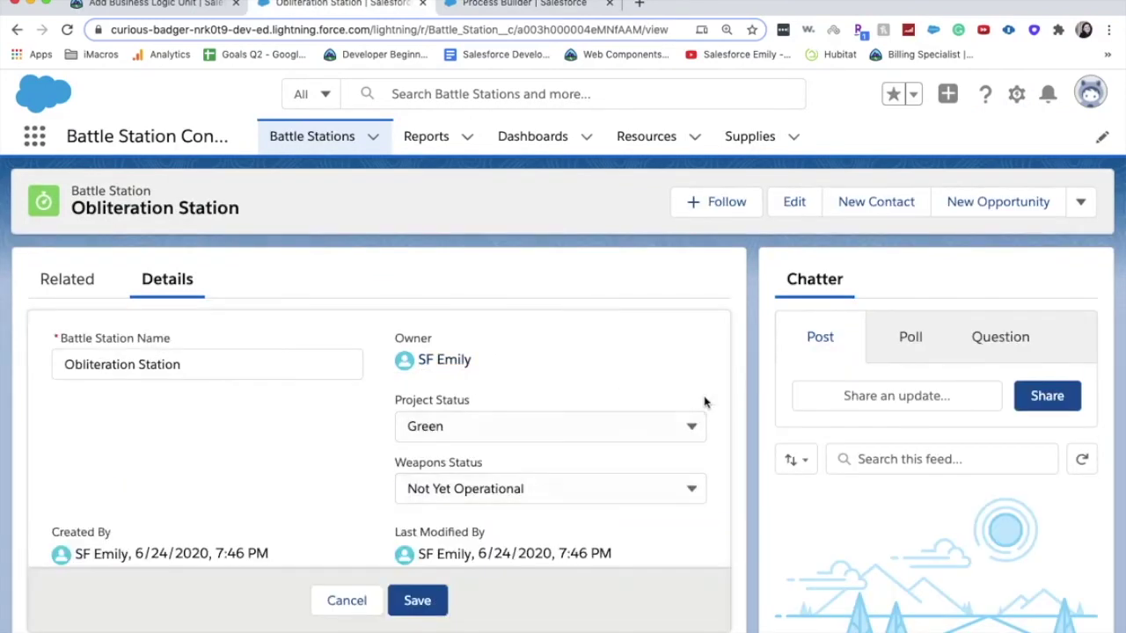
click(635, 419)
click(548, 598)
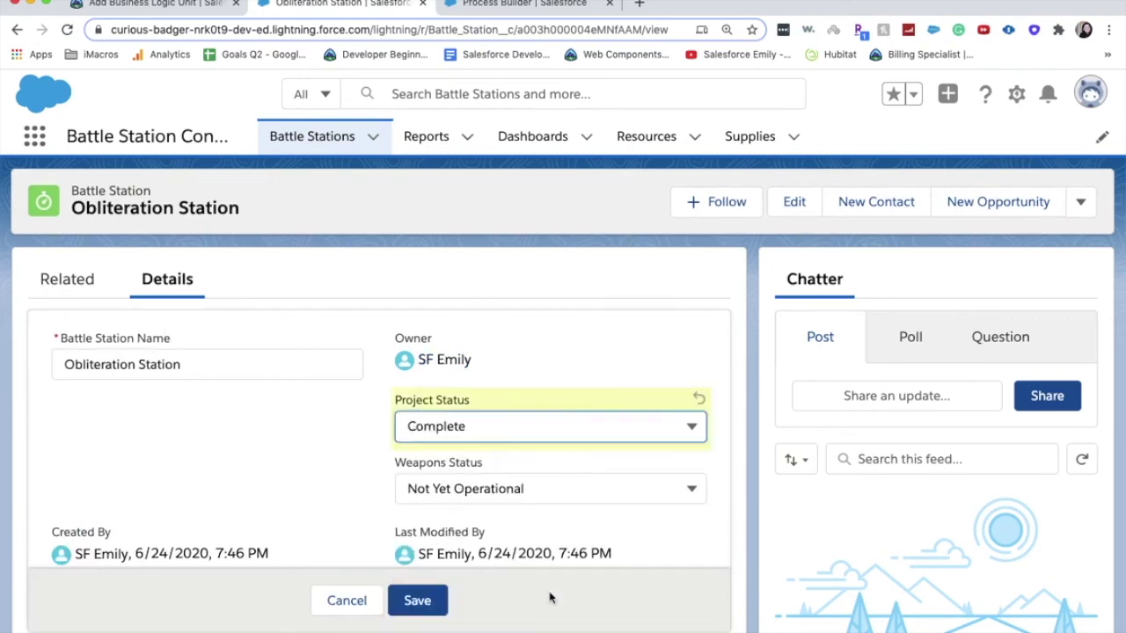
click(427, 600)
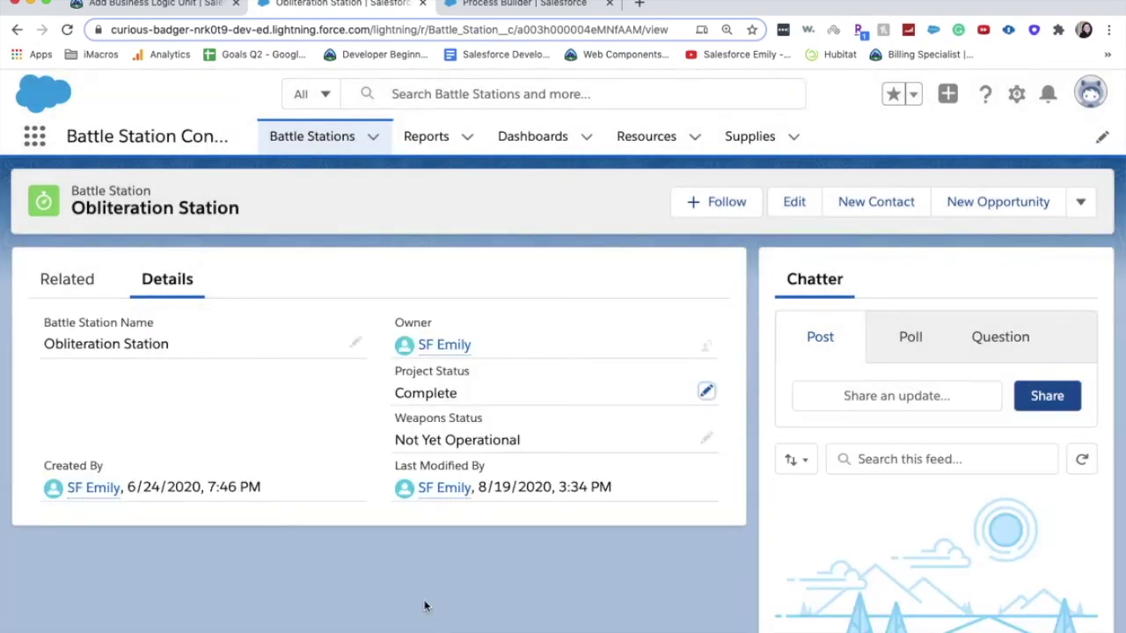
scroll(889, 517, down, 2)
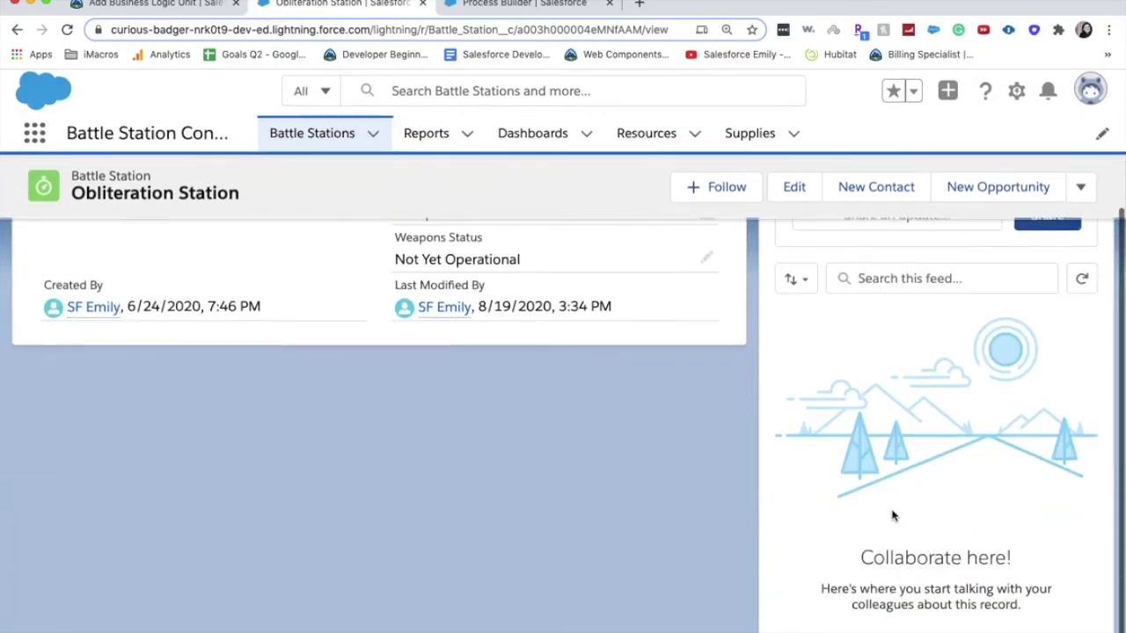
scroll(893, 514, up, 2)
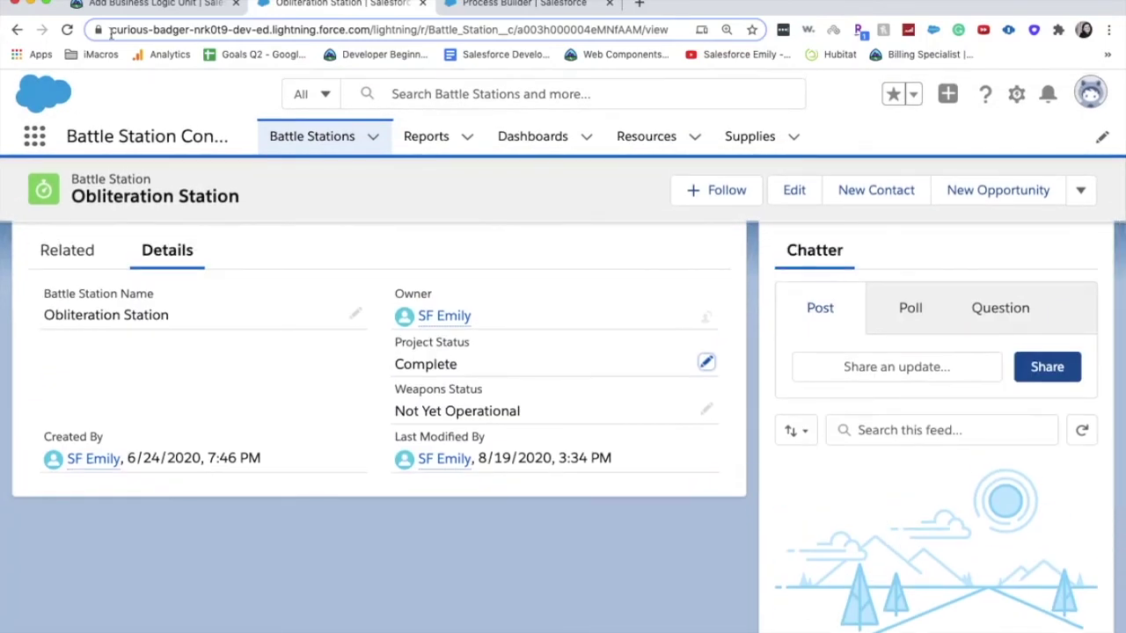
click(69, 29)
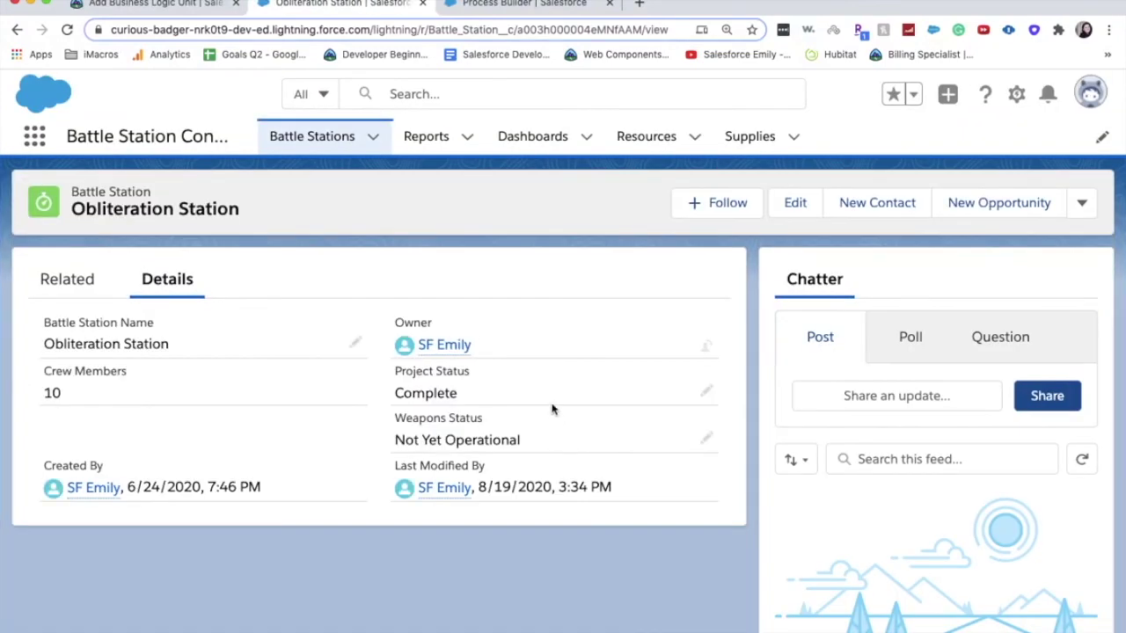
Set the Obliteration Station's Weapons Status to Fully Operational, save the record, and check its Chatter feed for the automated post
click(706, 391)
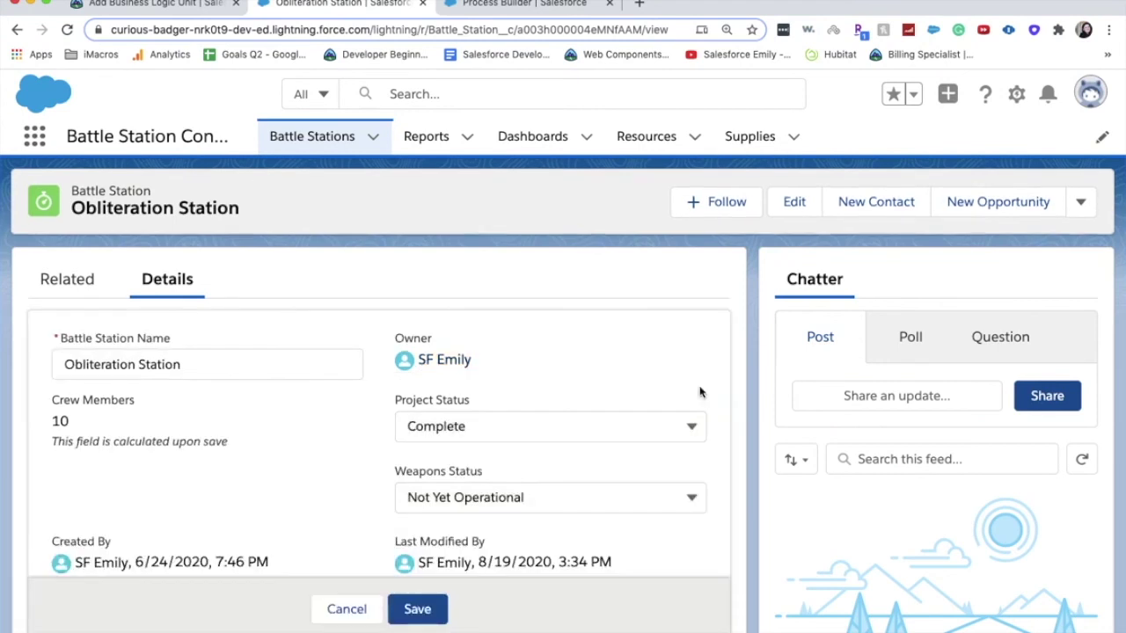
click(656, 503)
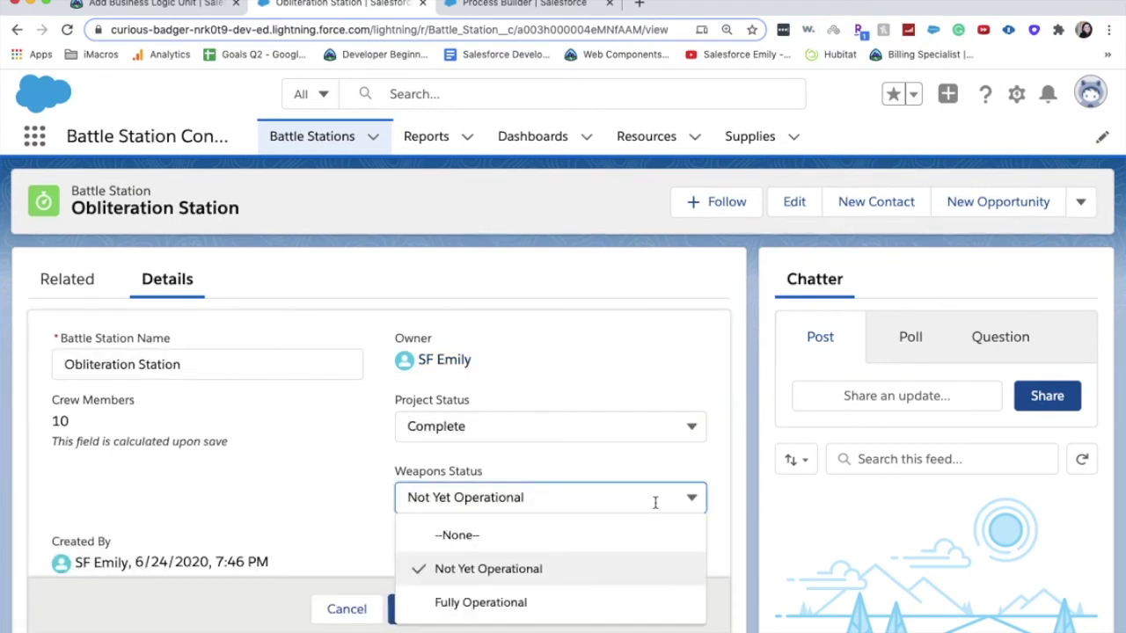
click(583, 602)
click(416, 608)
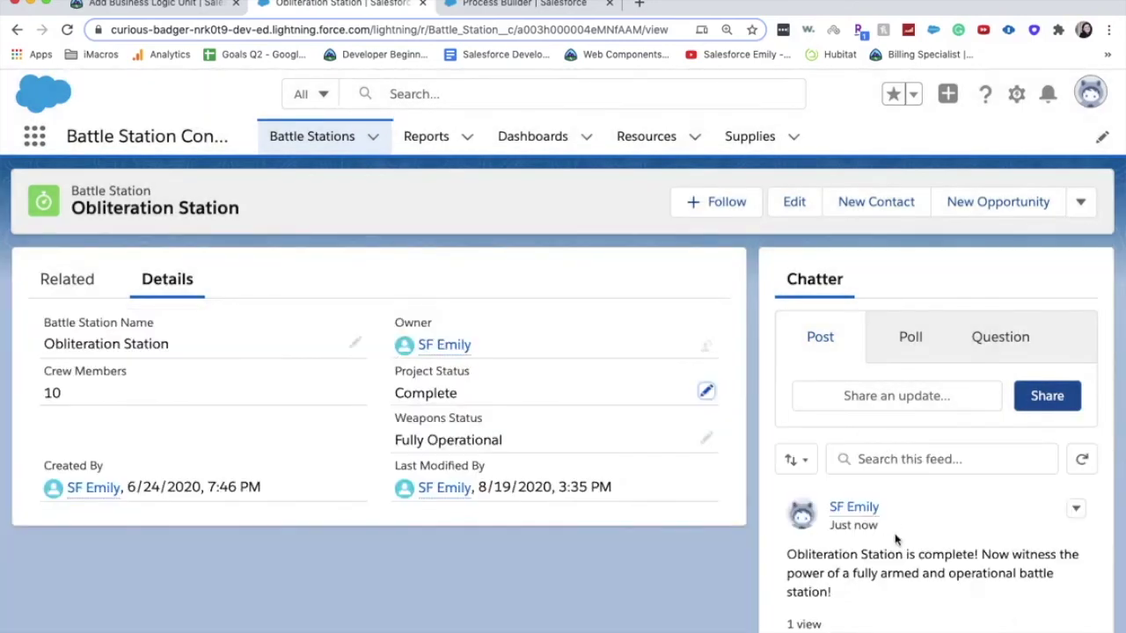
scroll(900, 558, down, 3)
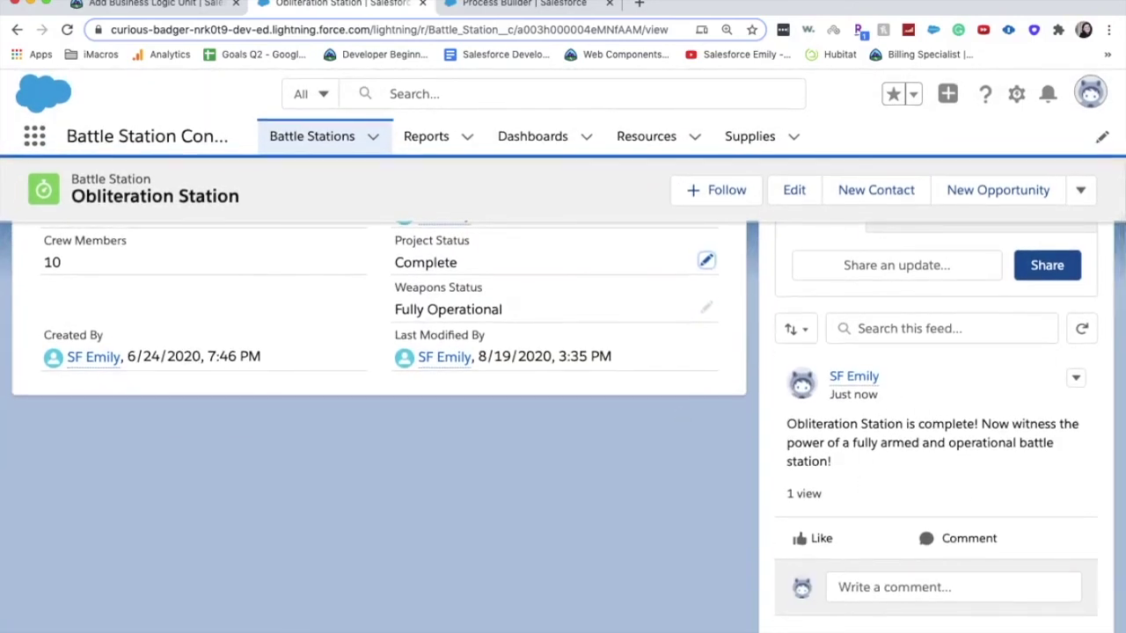
Return to the Trailhead Add Business Logic unit and submit its challenge for verification with My Trailhead Playground 2
click(108, 5)
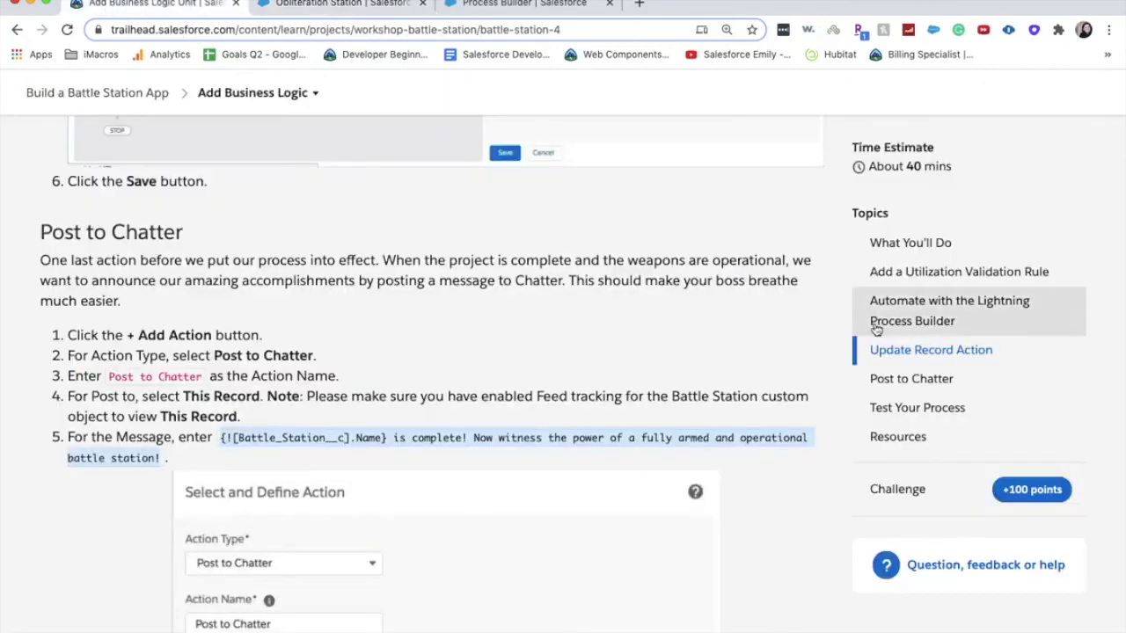
click(960, 481)
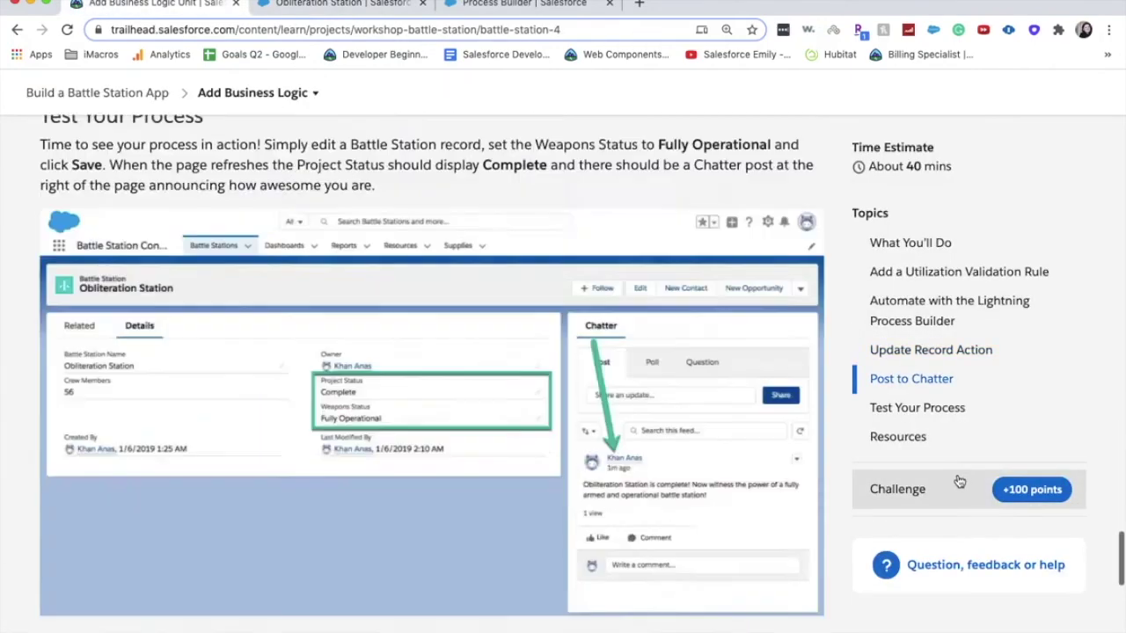
click(151, 414)
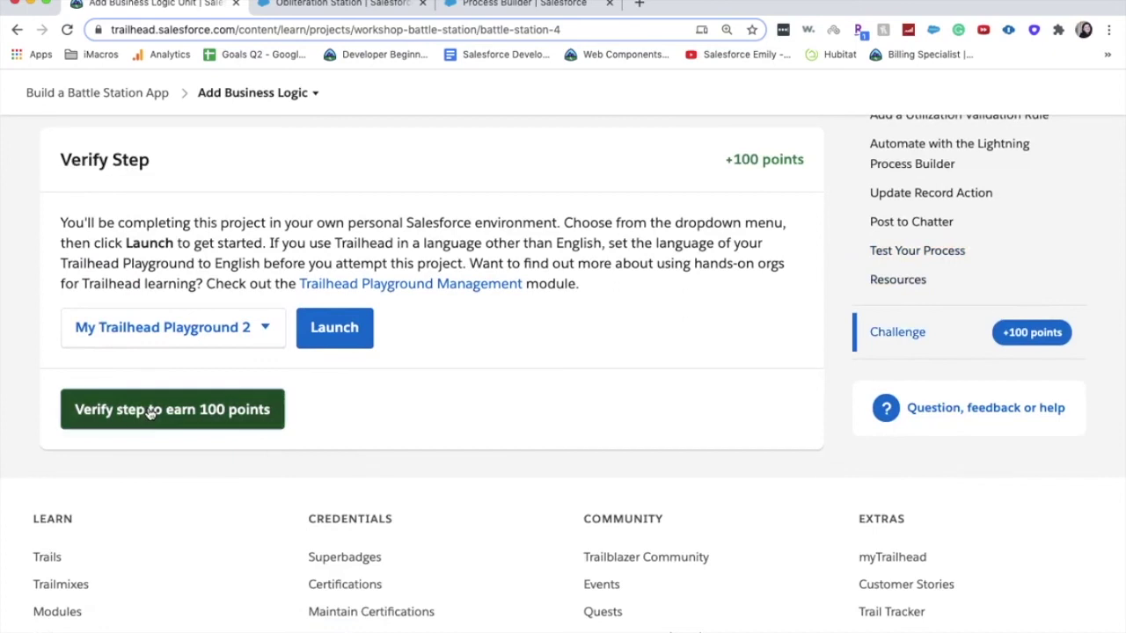
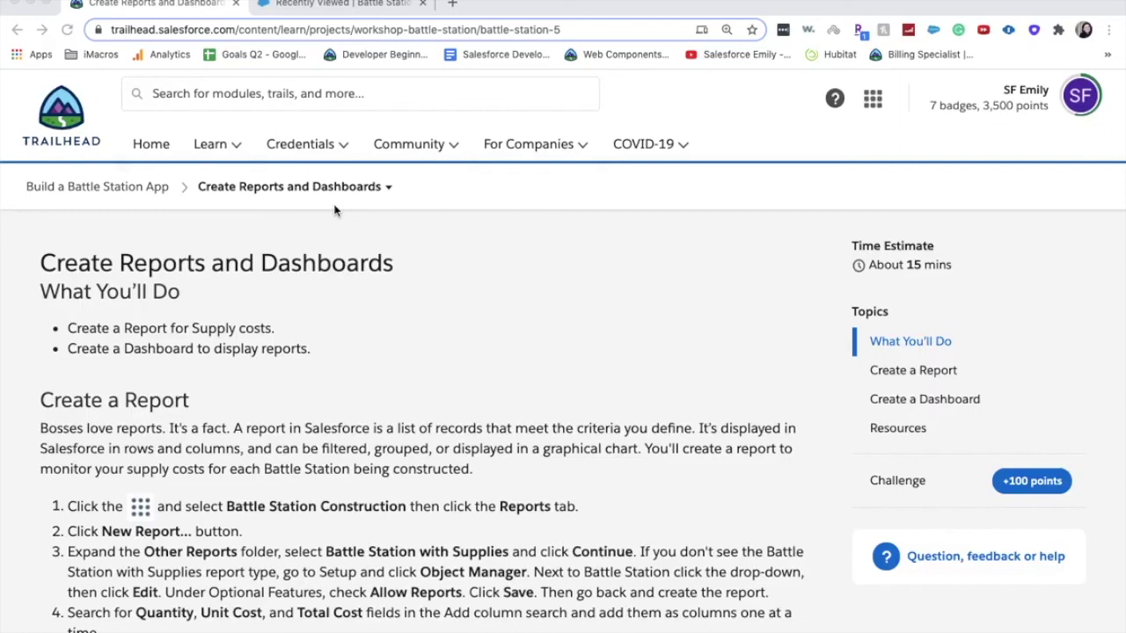
Check the Create a Report instructions, switch to Salesforce, and start a new report of type Battle Stations with Supplies from Other Reports
scroll(334, 210, down, 3)
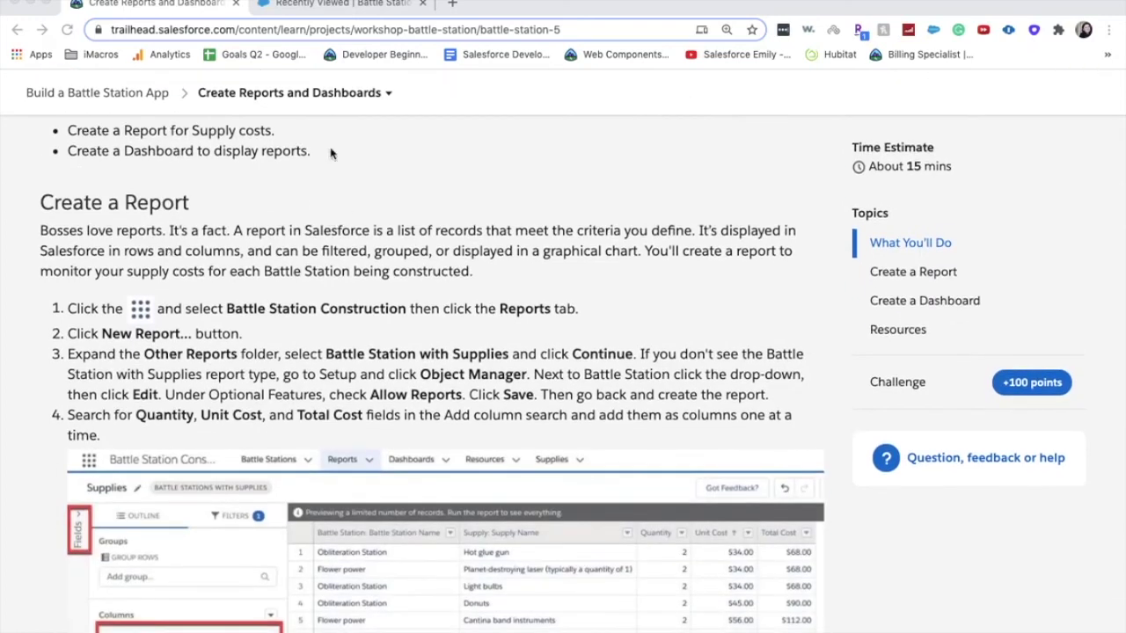
click(387, 12)
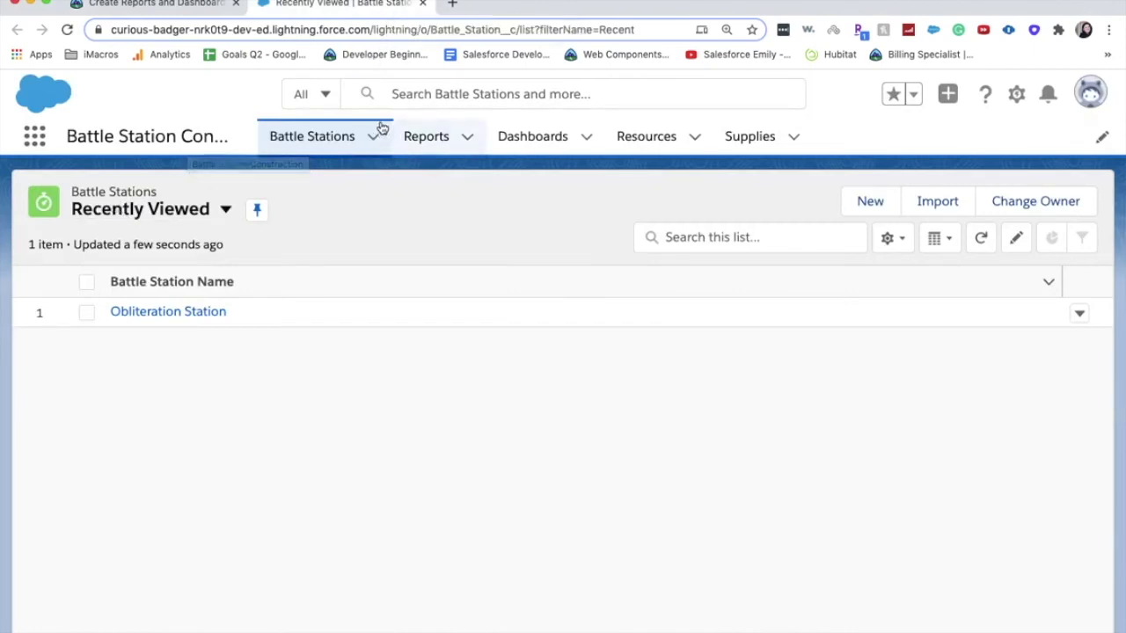
click(439, 137)
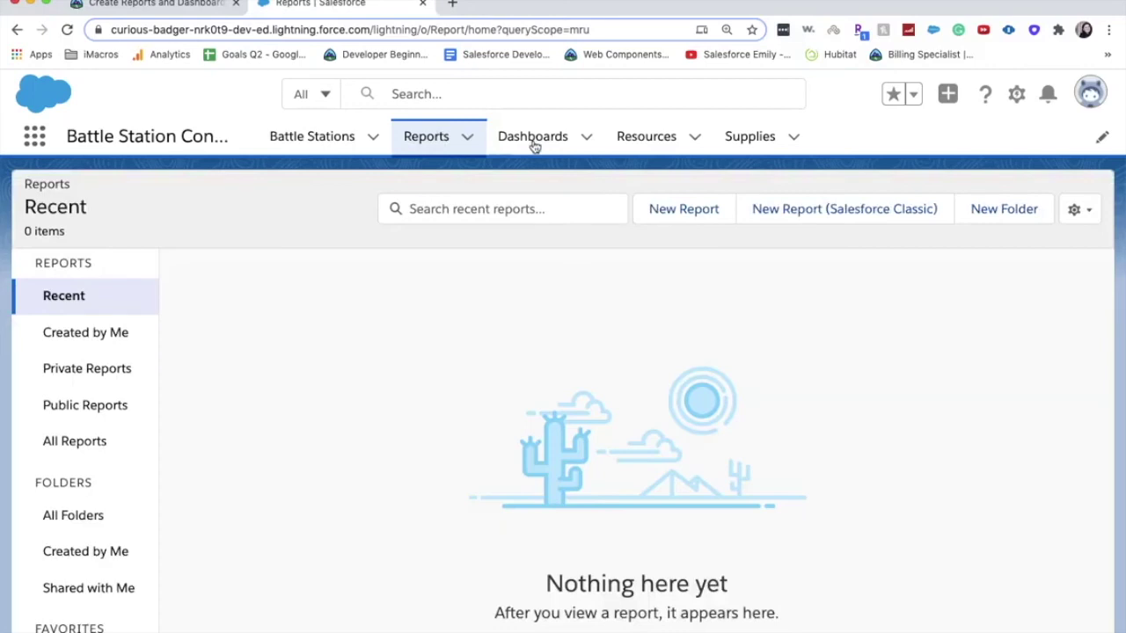
click(685, 207)
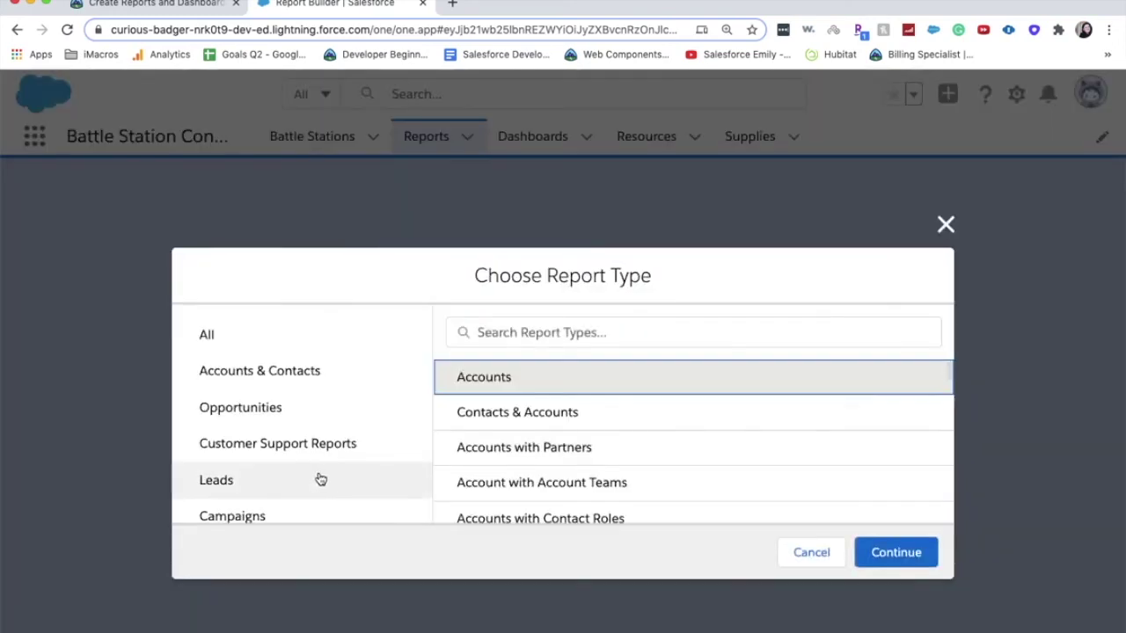
scroll(294, 458, down, 3)
scroll(295, 458, down, 1)
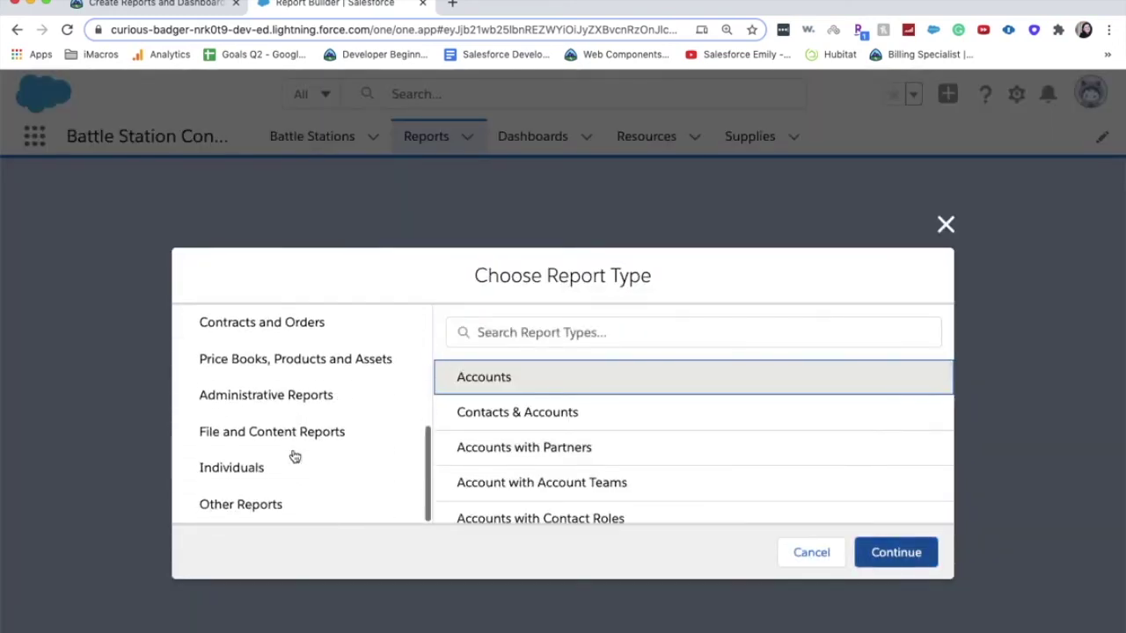
click(294, 502)
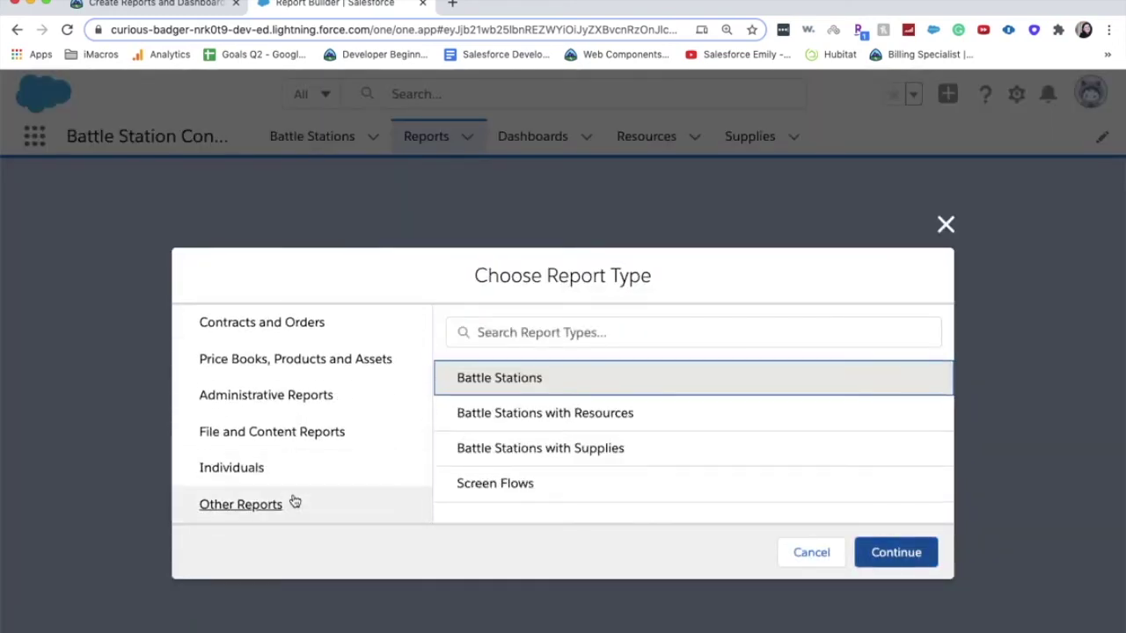
click(776, 462)
click(930, 567)
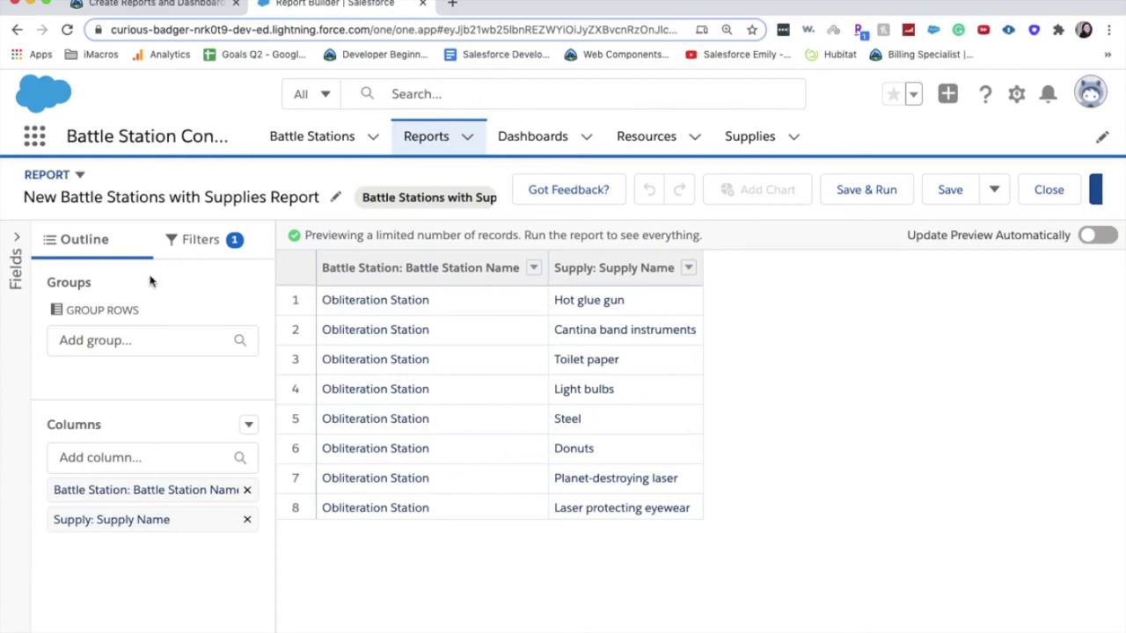
Add the Quantity column to the report and enable automatic preview updates
click(171, 459)
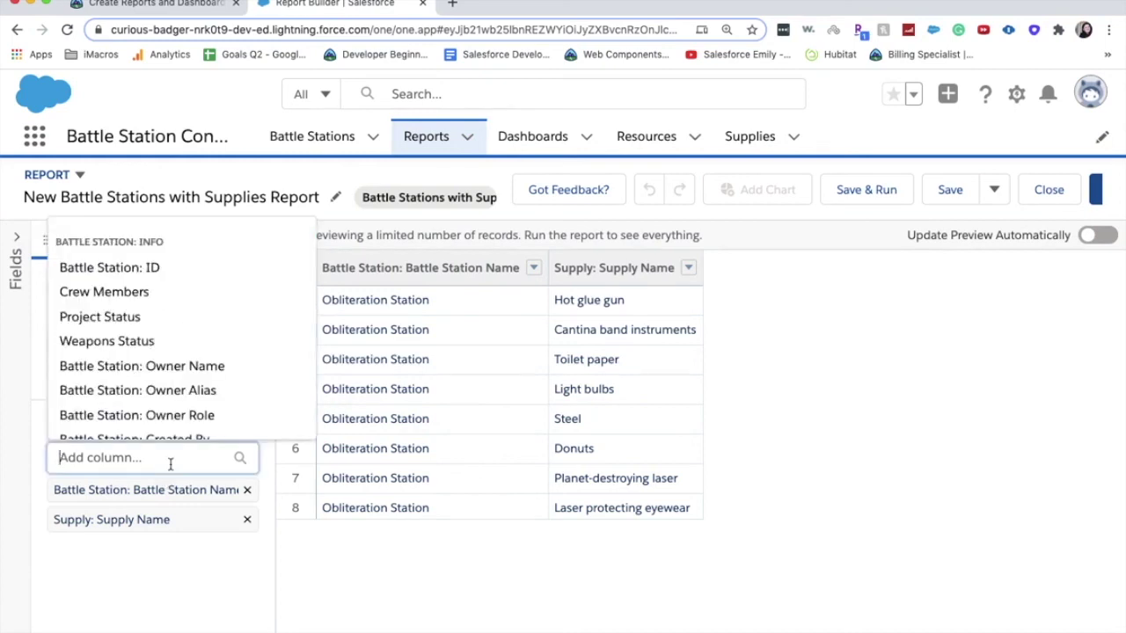
text(quan)
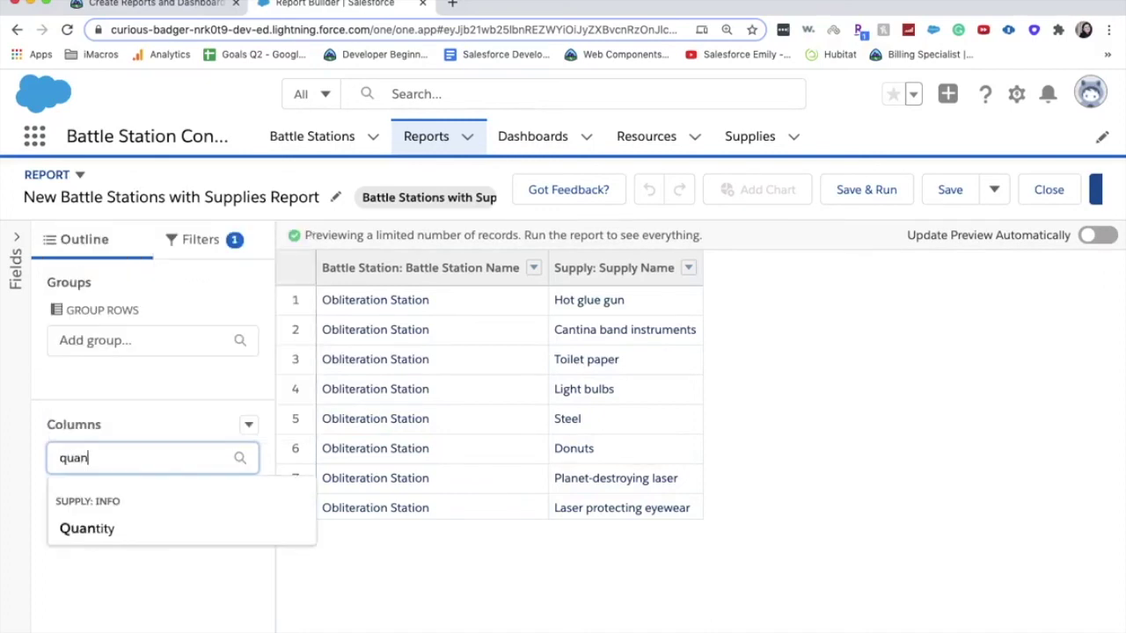
click(171, 537)
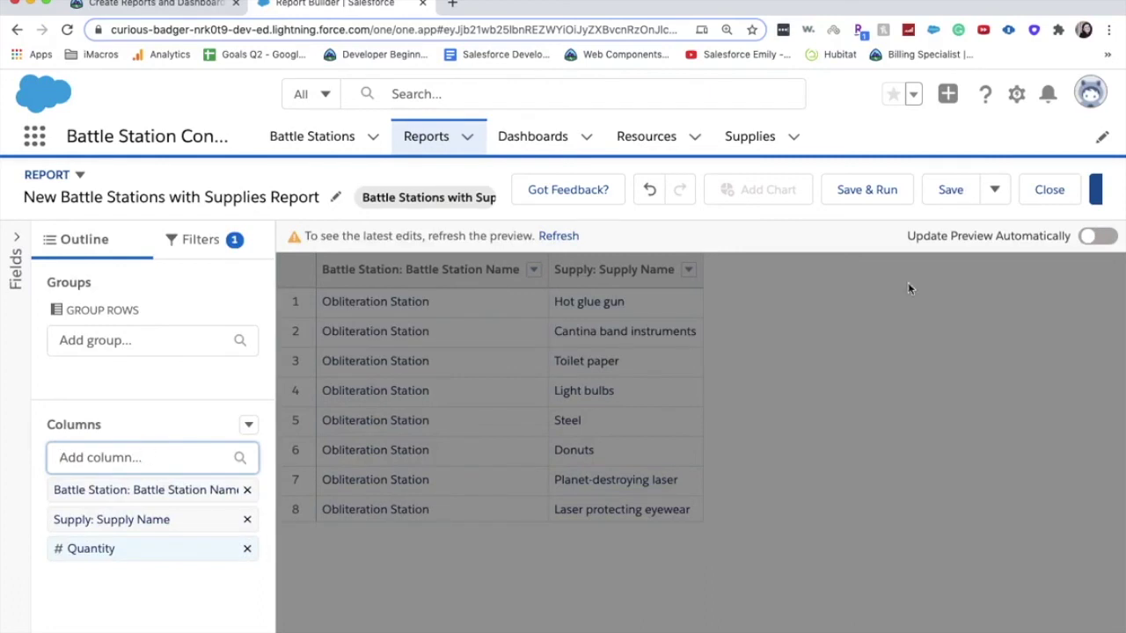
click(1091, 238)
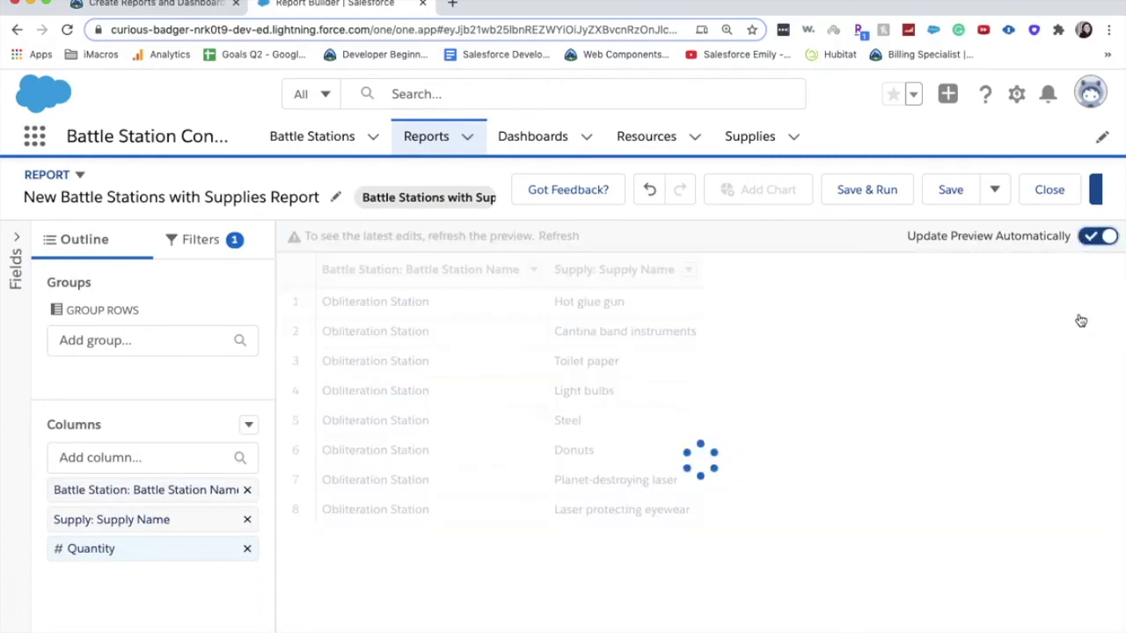
Add the Unit Cost and Total Cost fields as report columns
click(128, 458)
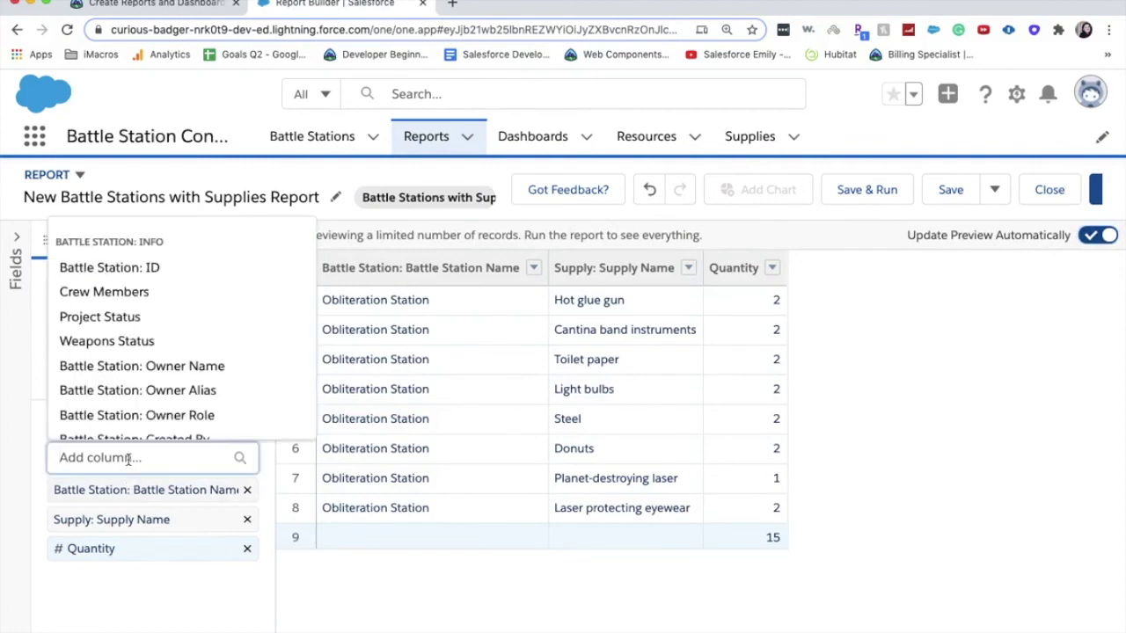
text(unit)
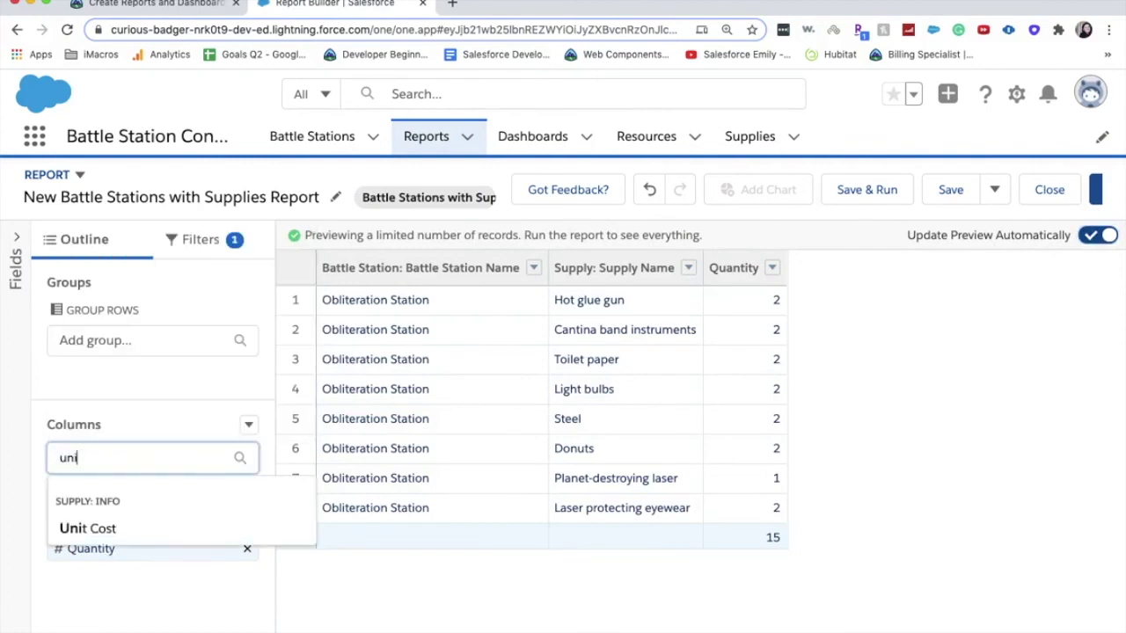
click(100, 526)
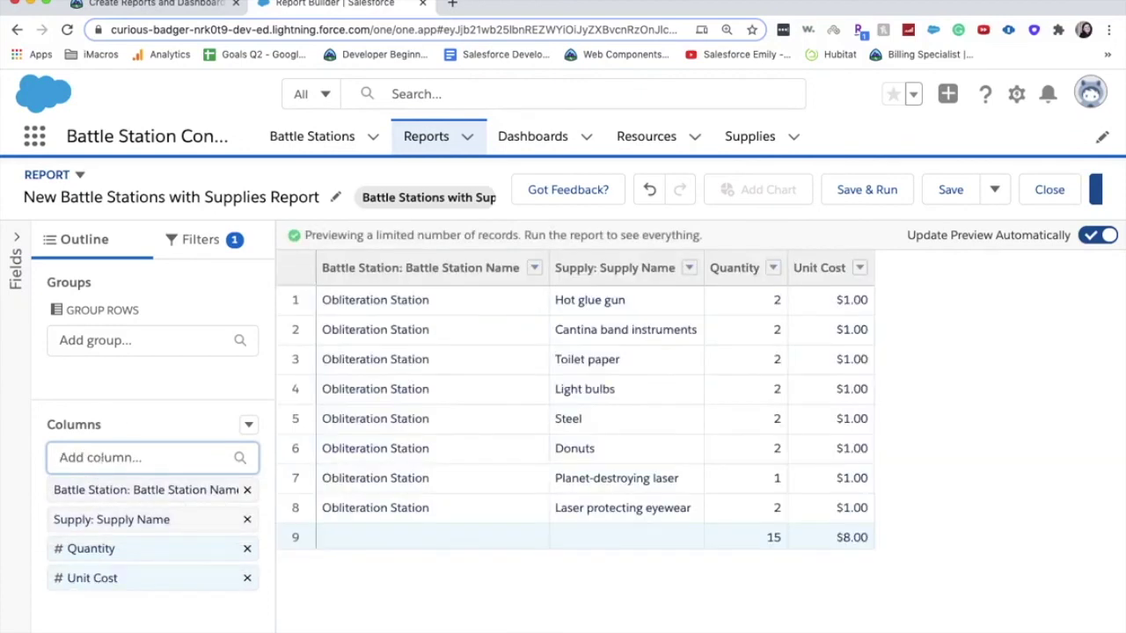
text(tota)
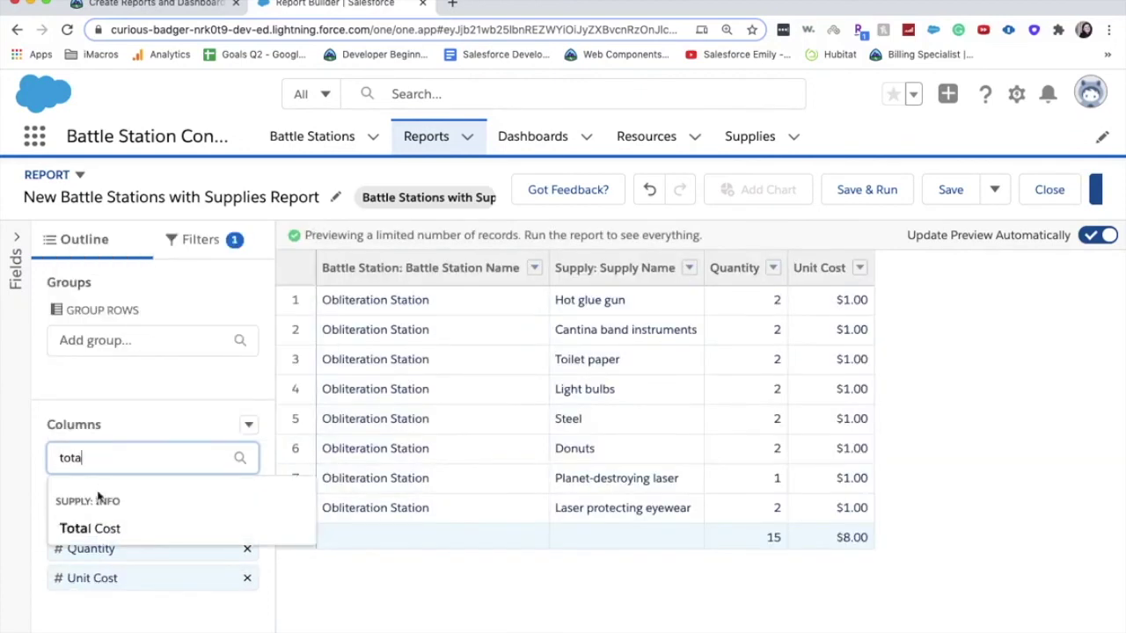
click(79, 526)
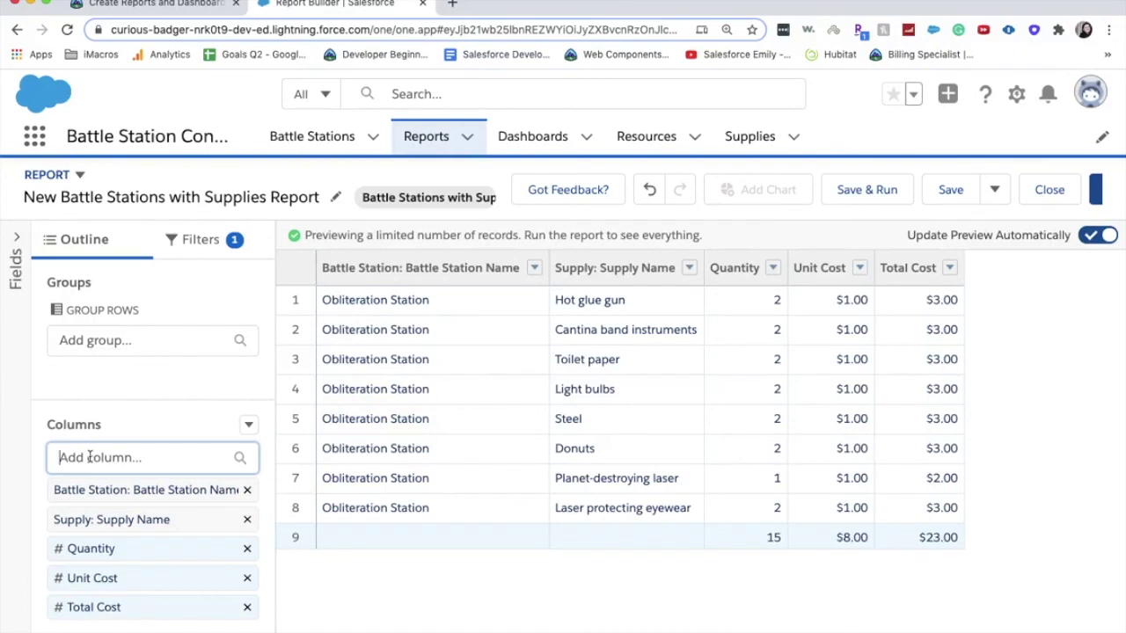
Group the report rows by Battle Station: Battle Station Name
click(84, 338)
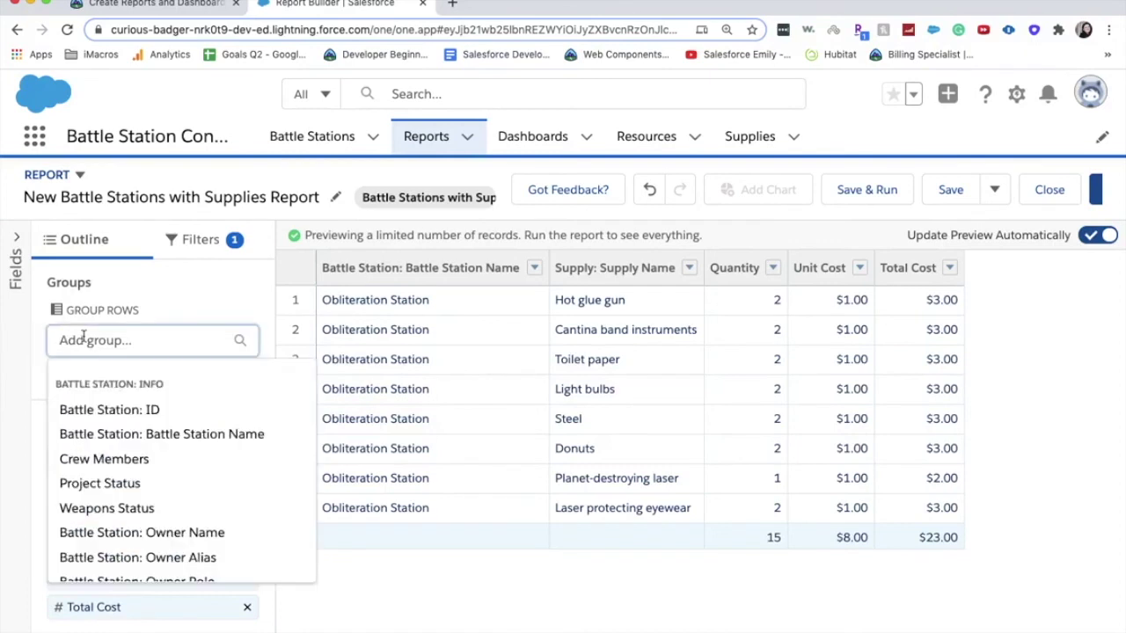
text(battle station)
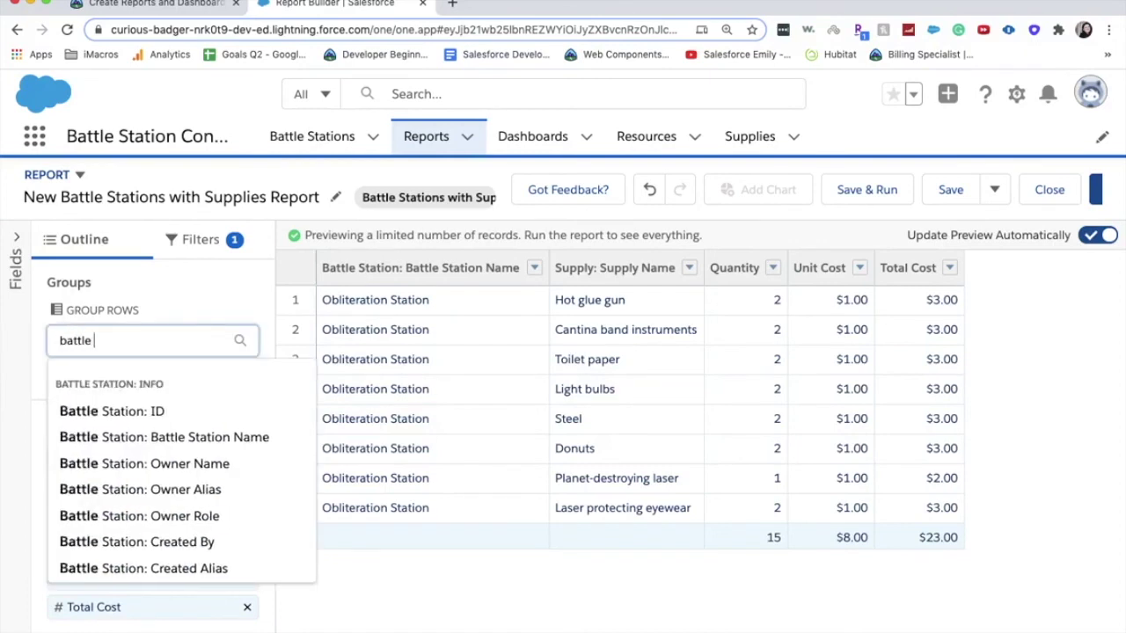
click(126, 436)
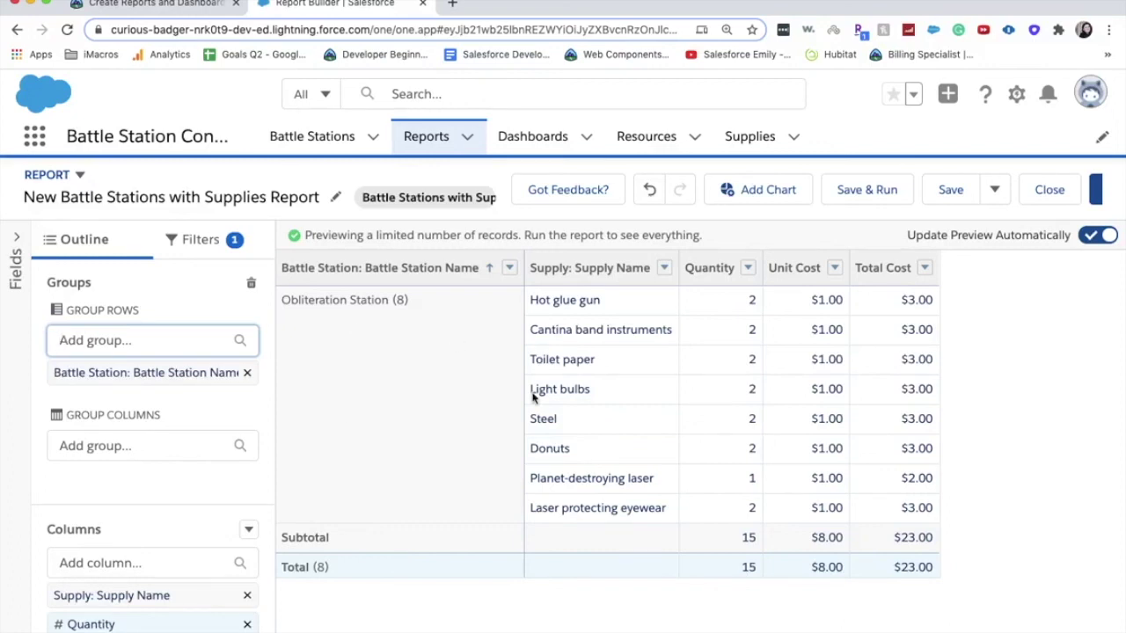
Remove the Sum summary from the Quantity and Unit Cost columns
click(748, 269)
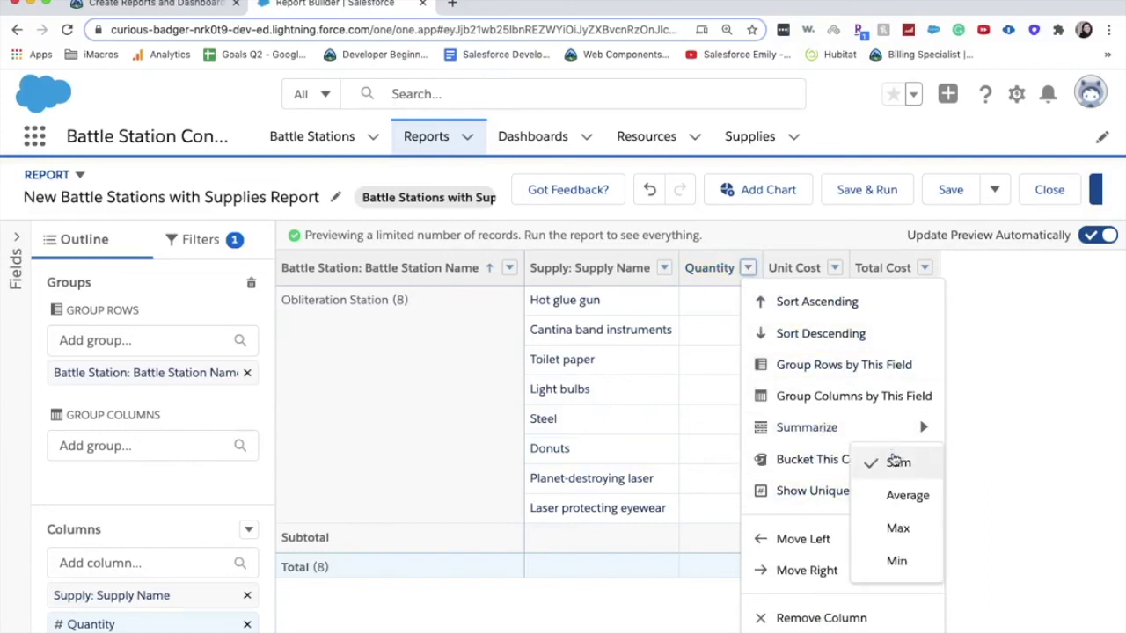
click(898, 462)
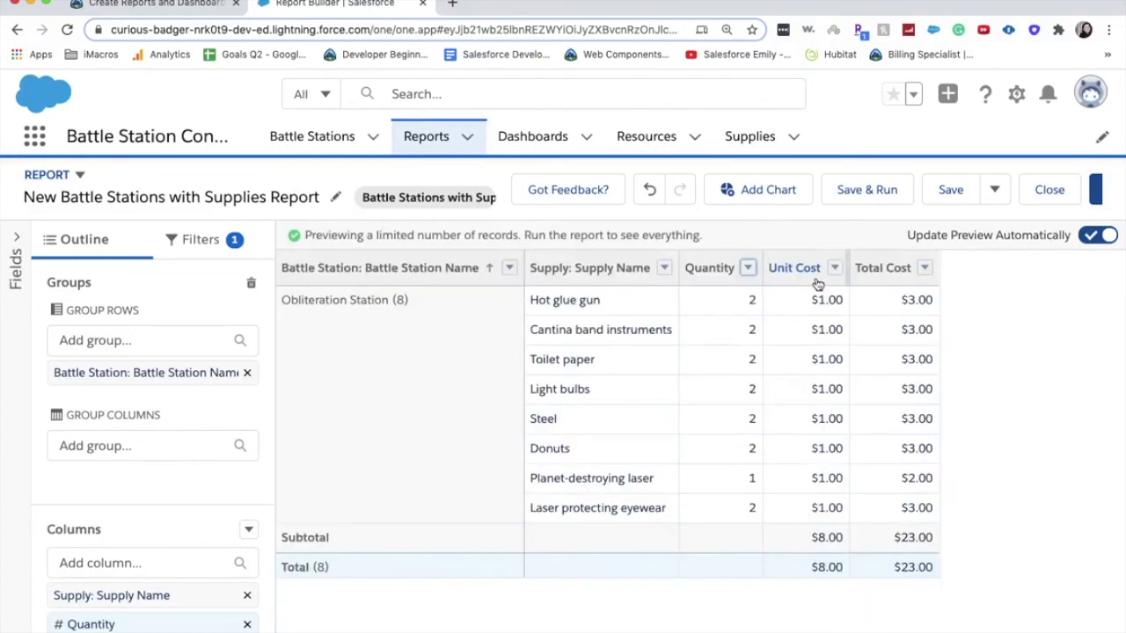
click(747, 268)
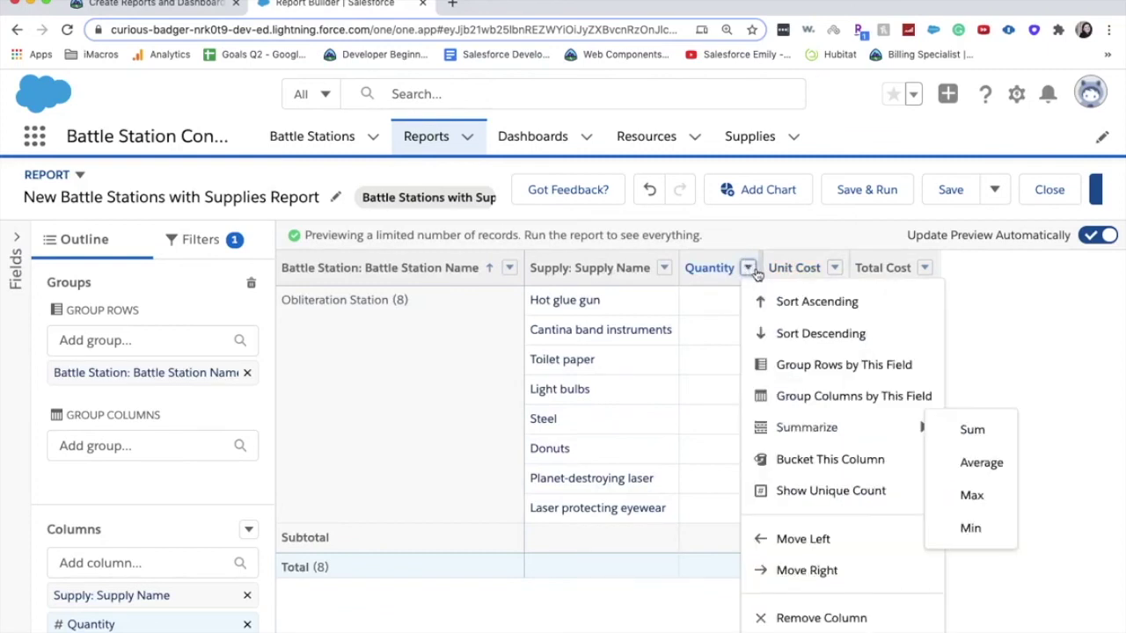
click(834, 269)
mouse_move(970, 423)
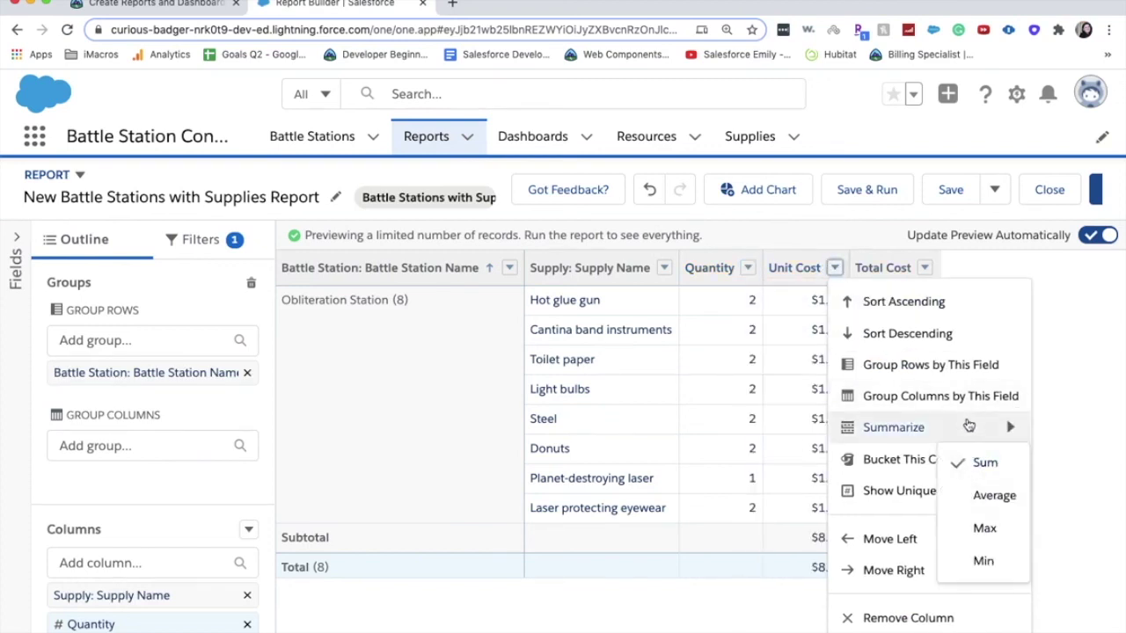
click(976, 461)
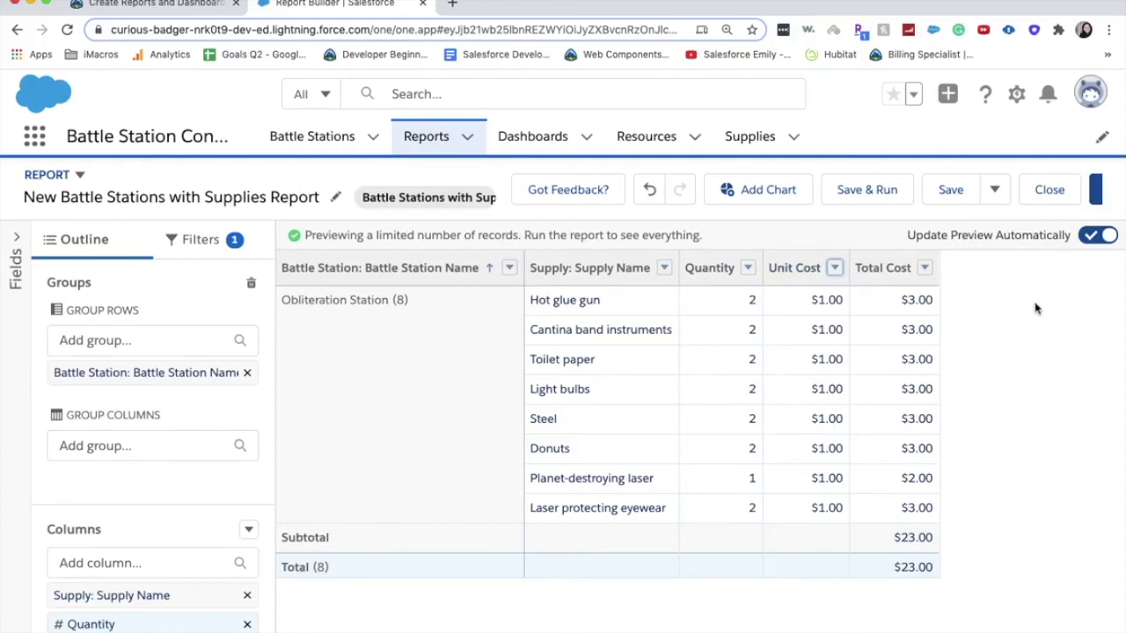
Save and run the report under the name Supplies, keeping the generated unique name, and dismiss the save notification
click(832, 197)
text(Su)
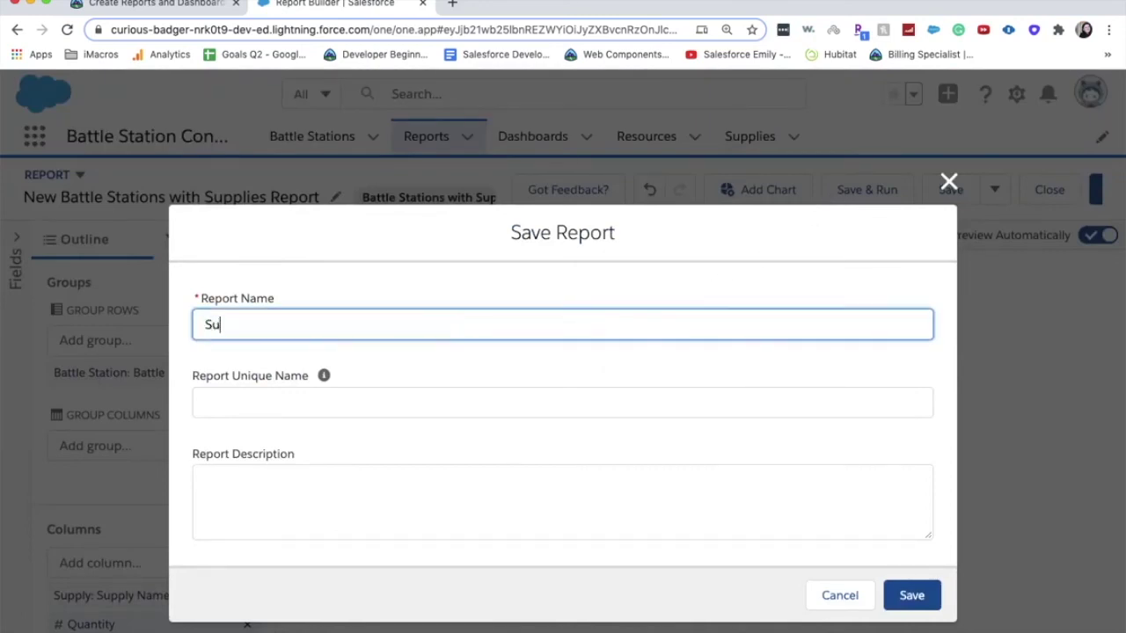
text(pplies)
key(Tab)
key(Tab)
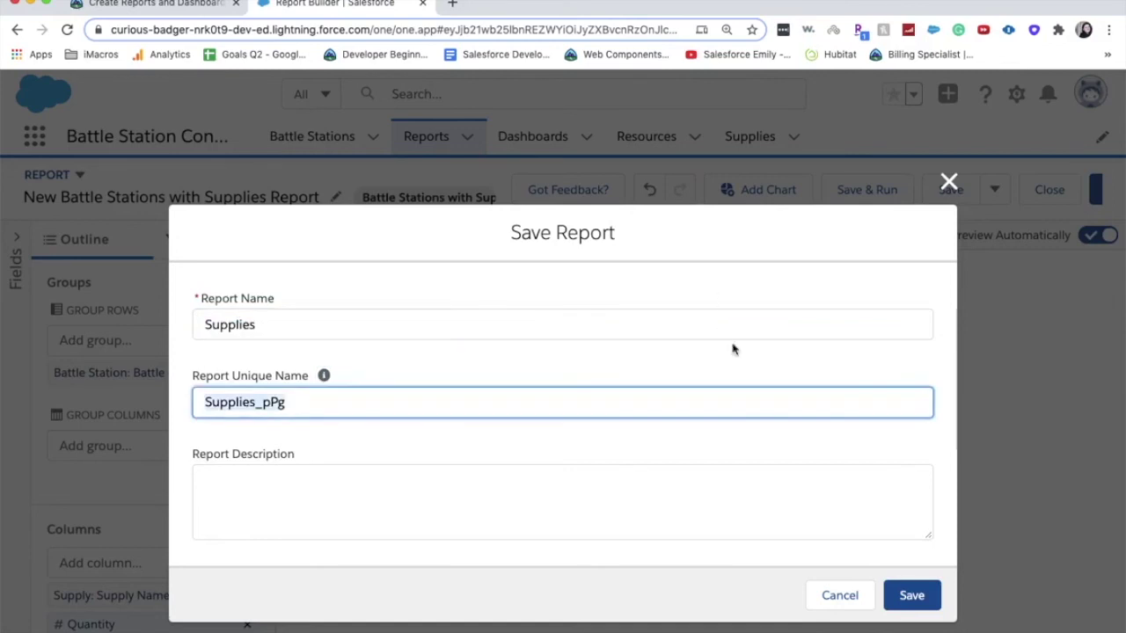
click(790, 519)
click(906, 598)
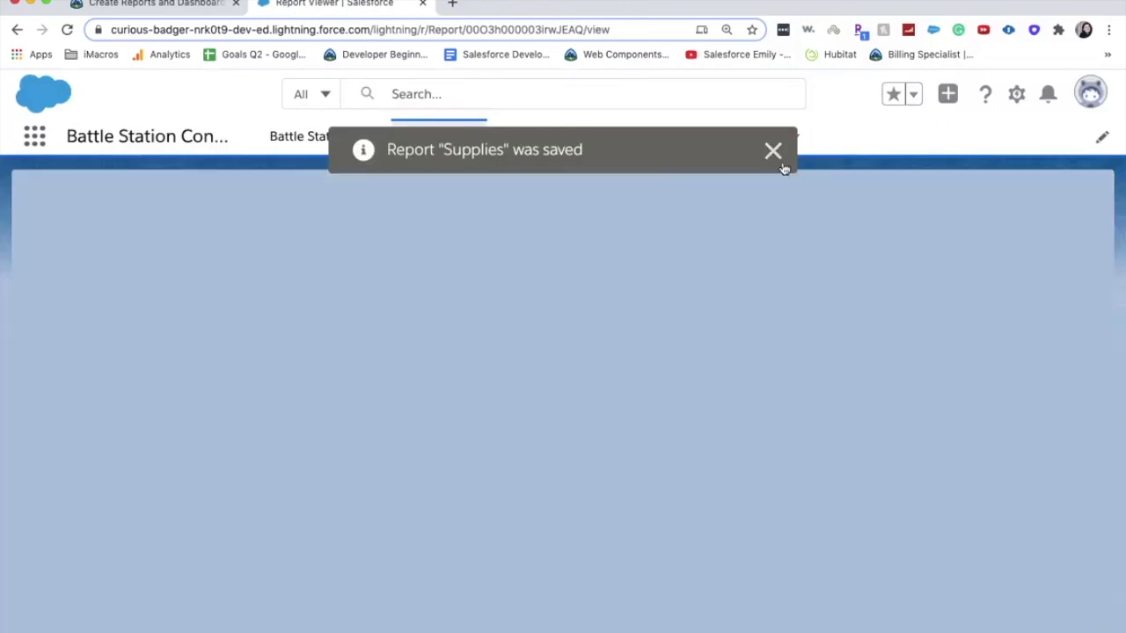
click(782, 166)
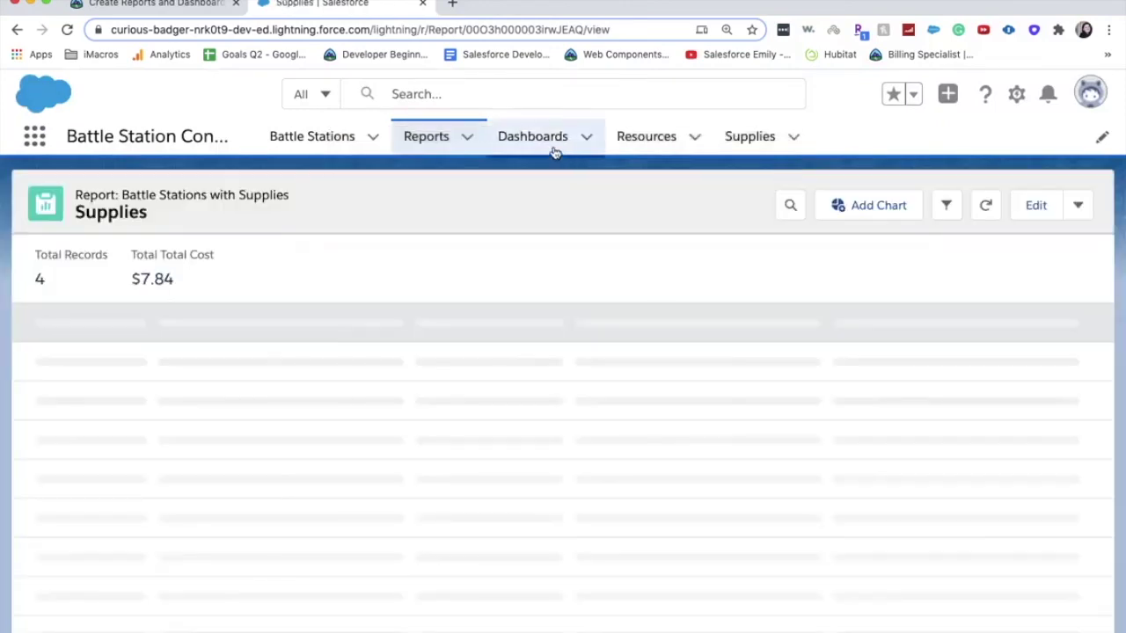
Create a new dashboard named Construction in the Private Dashboards folder, with no description
click(537, 139)
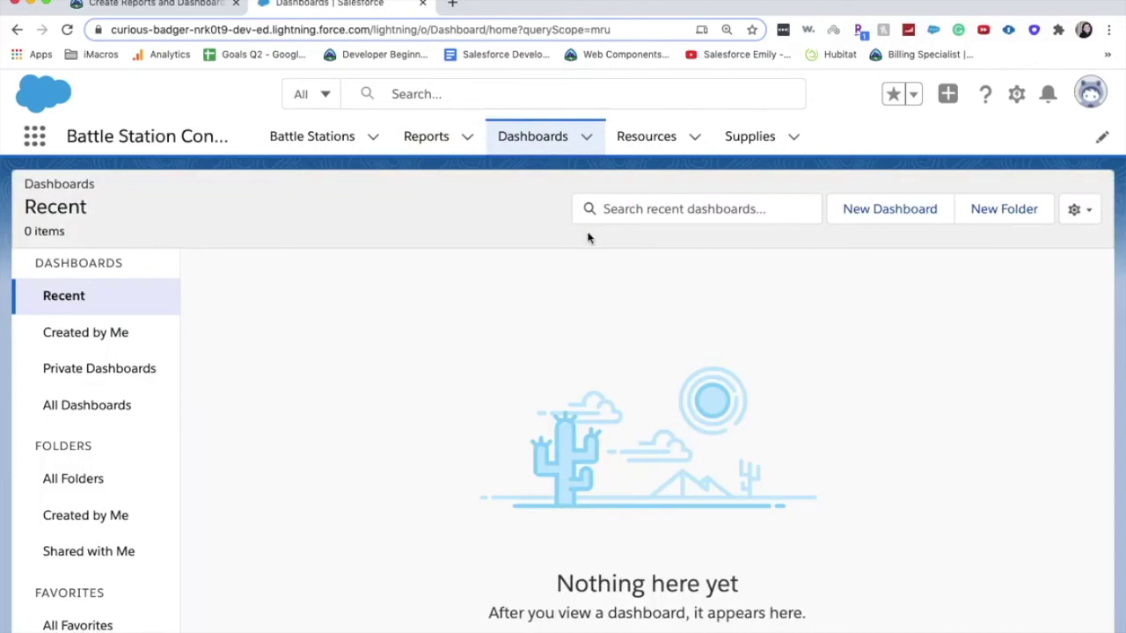
click(866, 211)
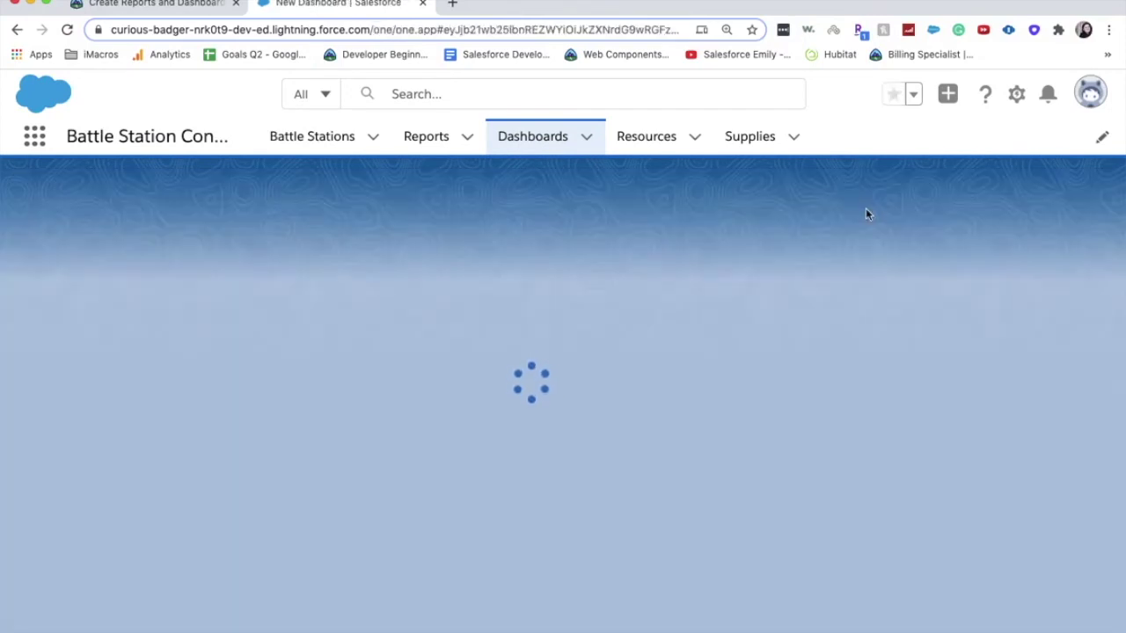
text(C)
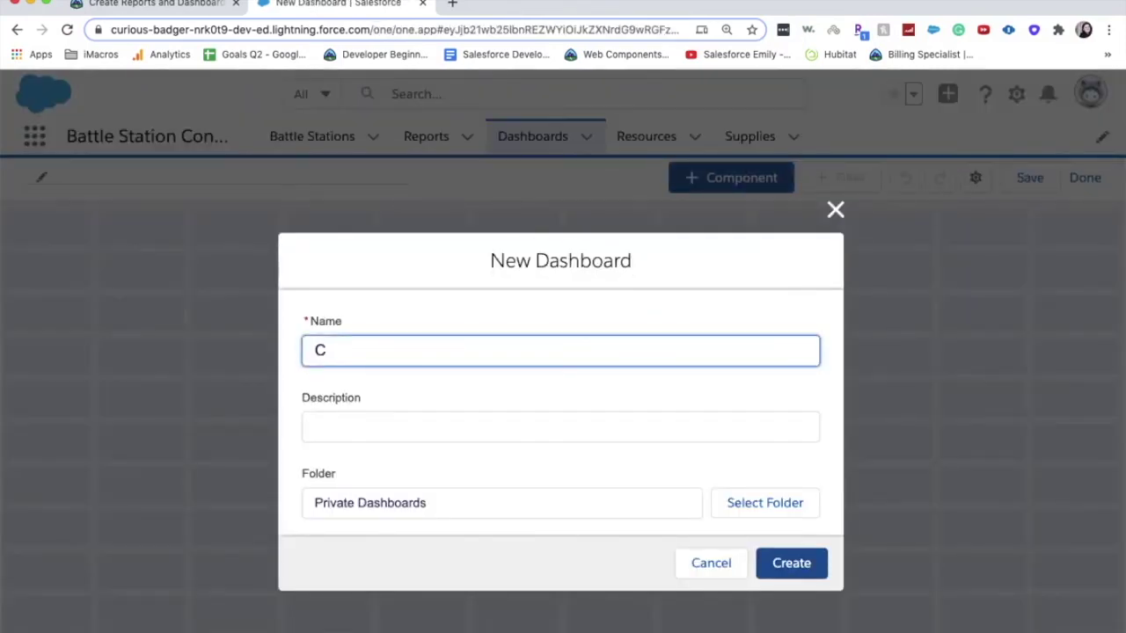
text(onstruction)
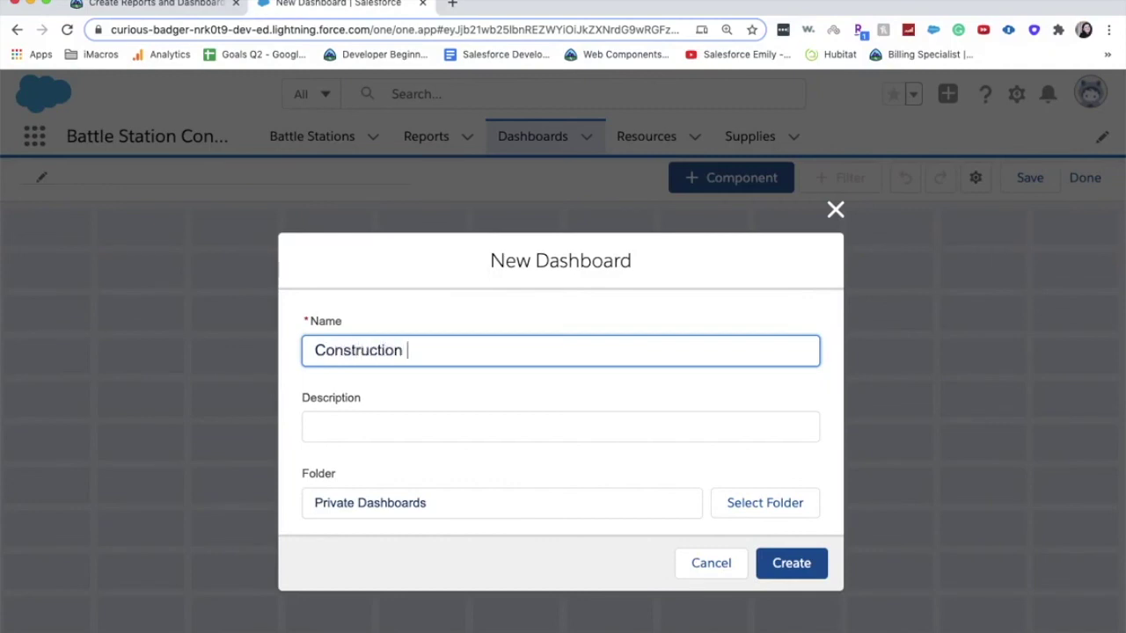
click(738, 429)
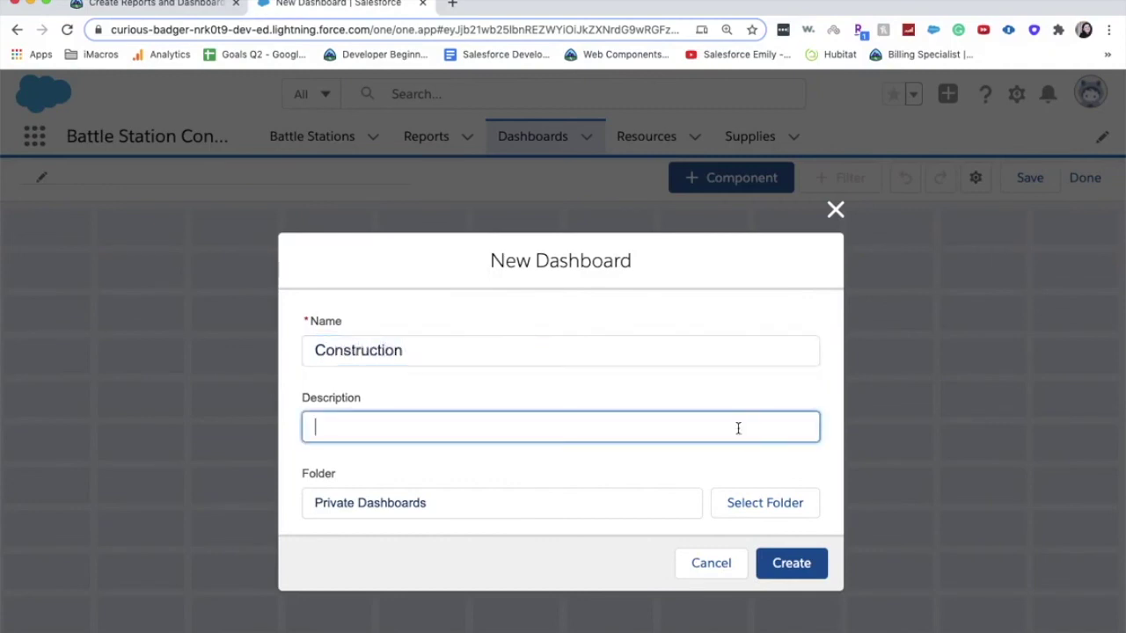
click(812, 570)
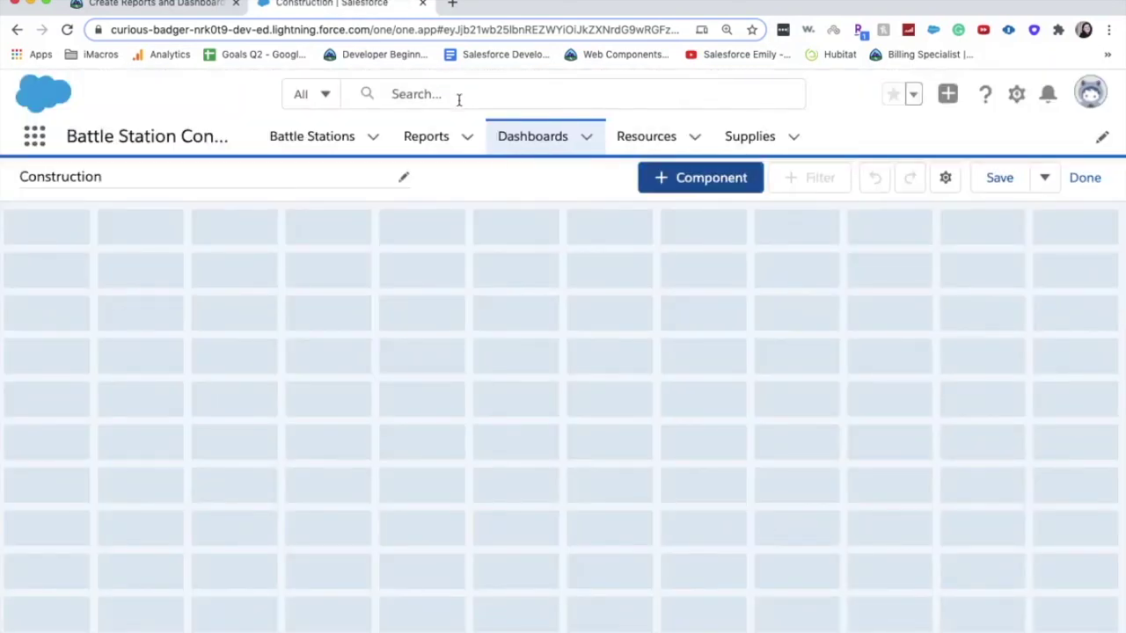
Add a dashboard component from the Supplies report, displayed as a vertical bar chart by Battle Station Name
click(659, 179)
click(444, 342)
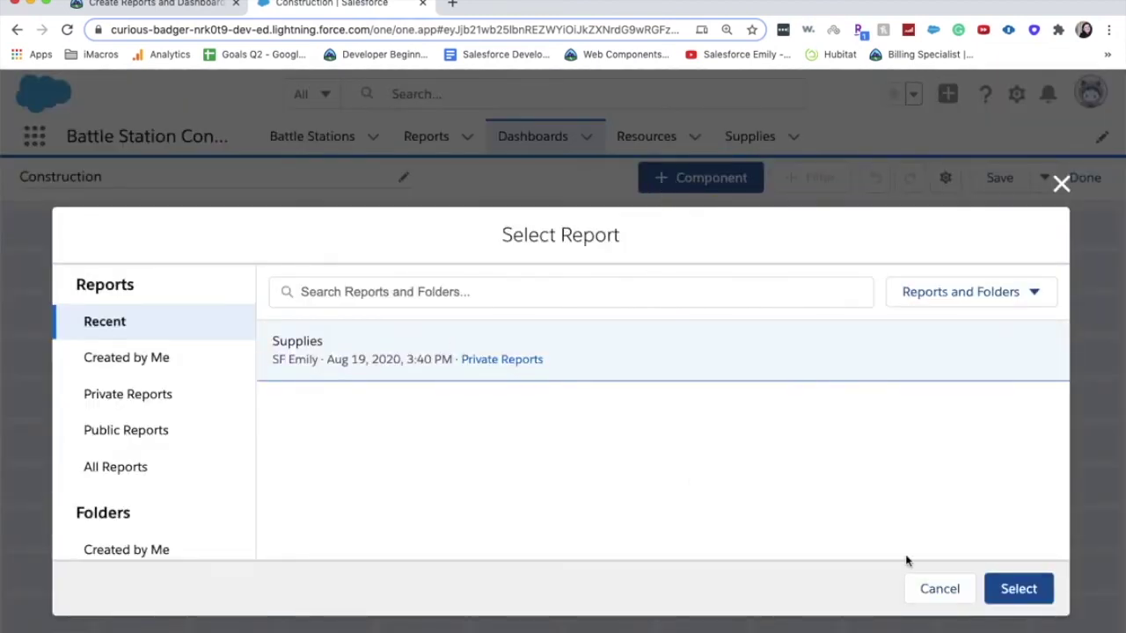
click(1021, 591)
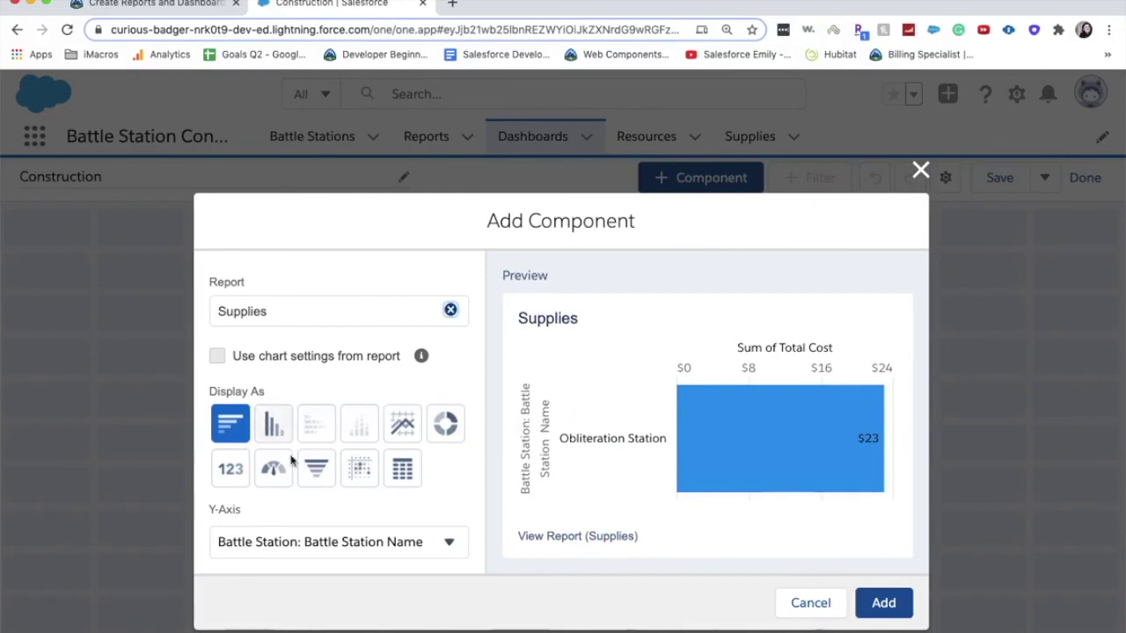
click(273, 425)
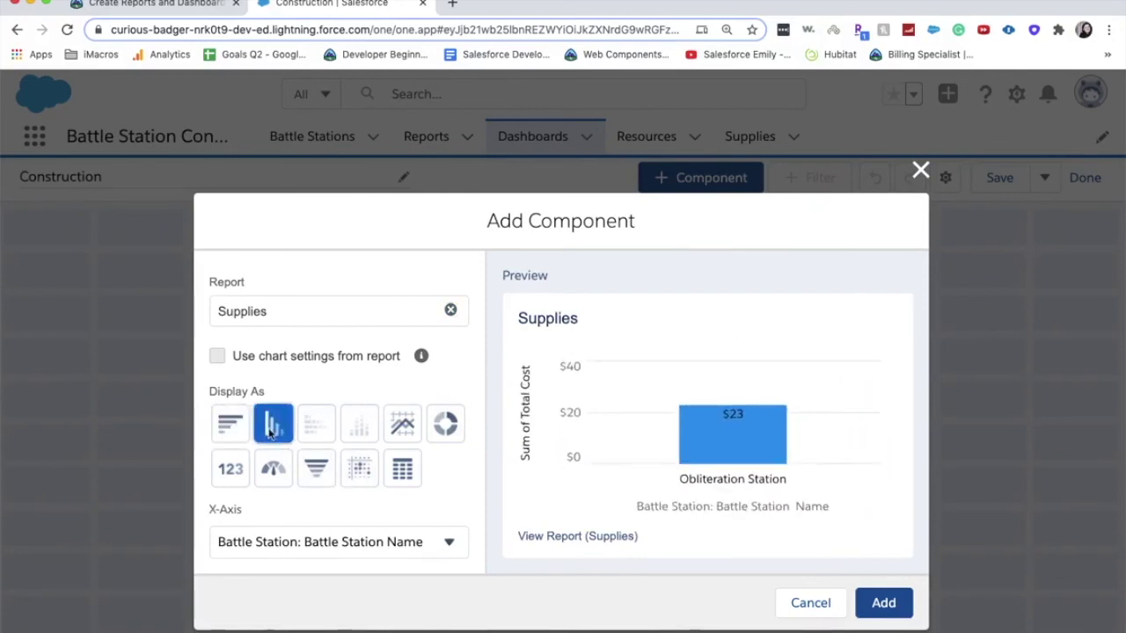
scroll(299, 455, down, 2)
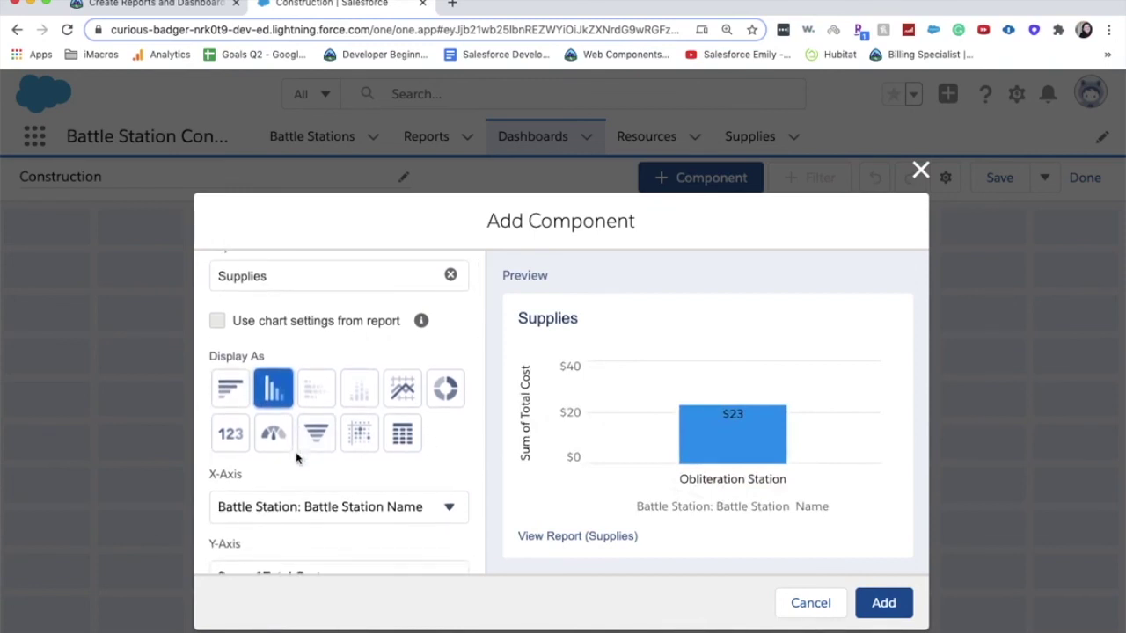
click(896, 598)
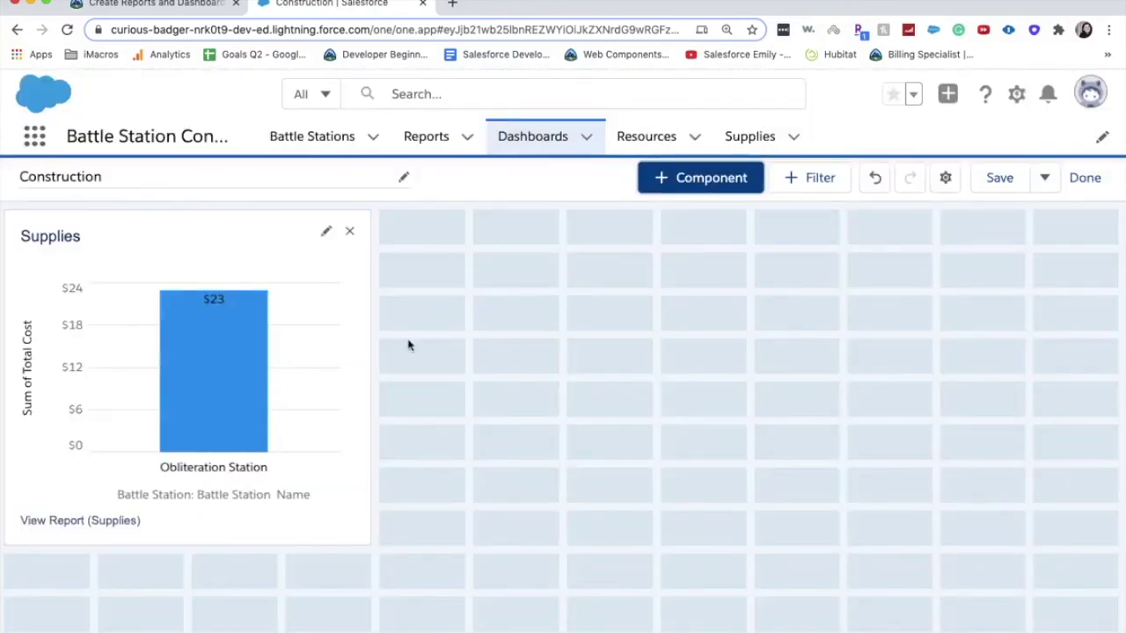
Review the Supplies chart component's axis, display unit, title and theme settings, and close them without changes
click(326, 233)
scroll(357, 447, down, 5)
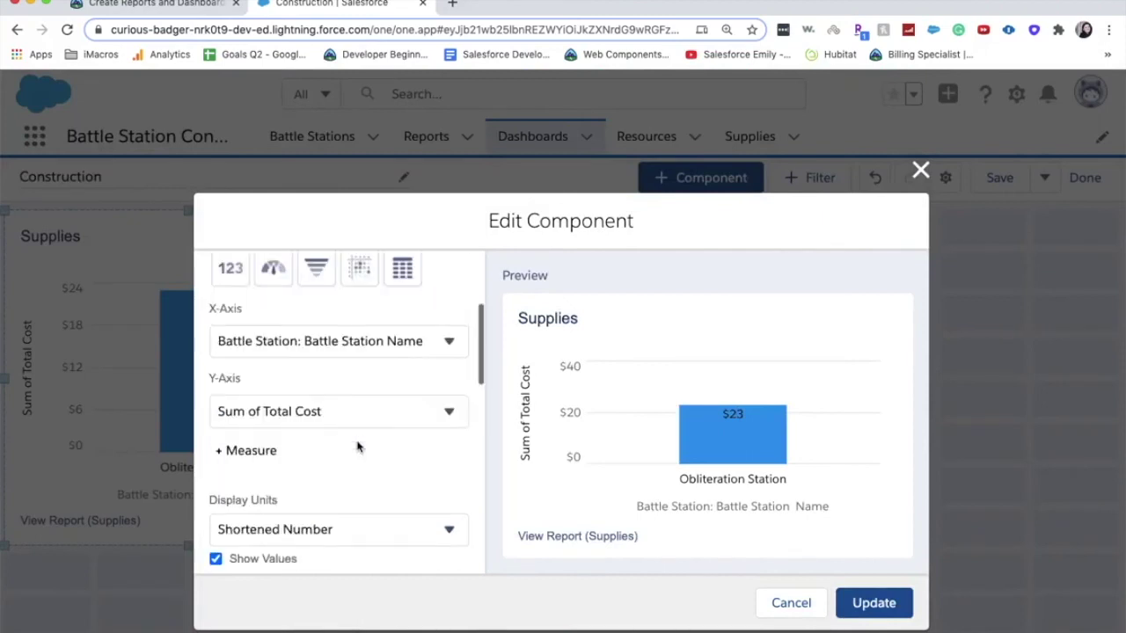
scroll(357, 447, down, 1)
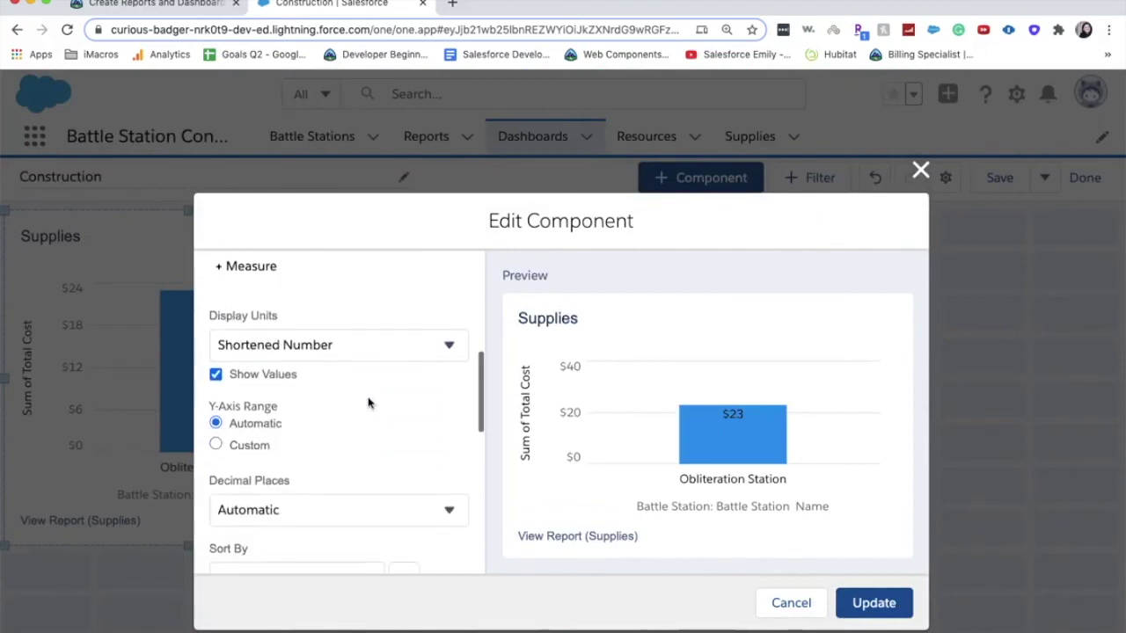
scroll(368, 410, down, 3)
scroll(367, 409, down, 3)
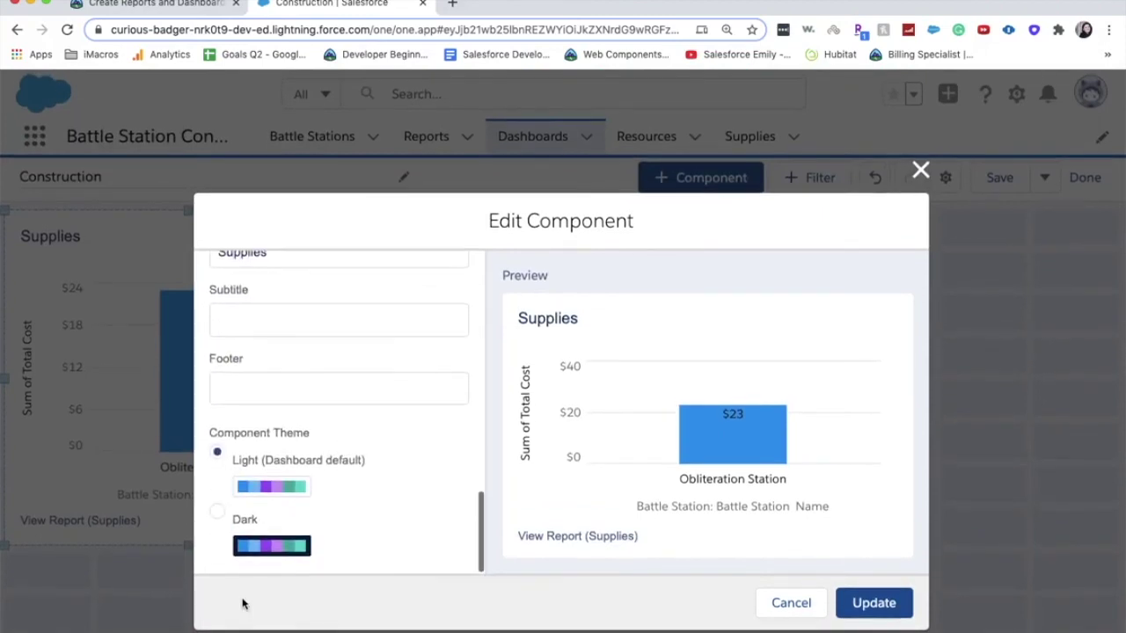
click(920, 169)
Save the Construction dashboard and finish editing it
click(1006, 191)
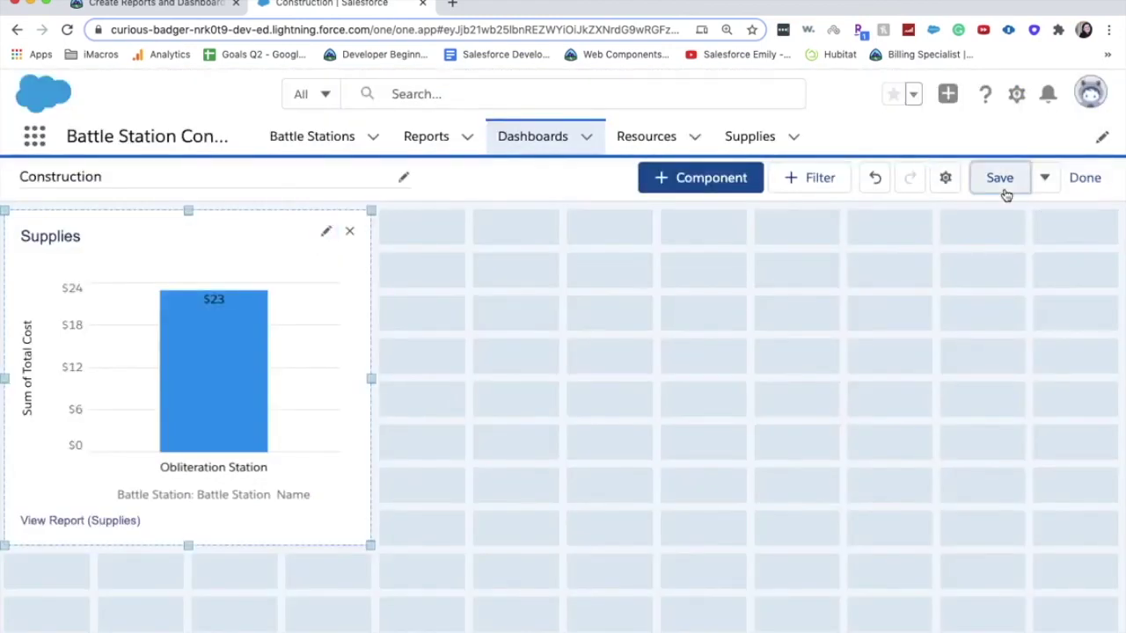
click(1087, 177)
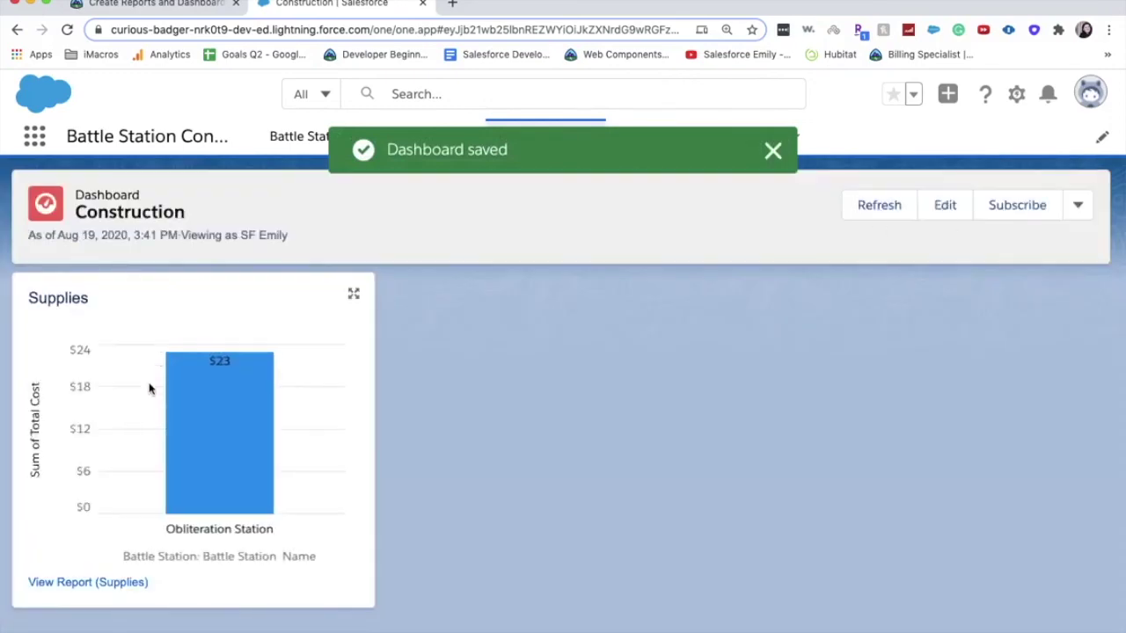
Switch to the Trailhead Create Reports and Dashboards unit and submit its challenge for verification with My Trailhead Playground 2
click(167, 7)
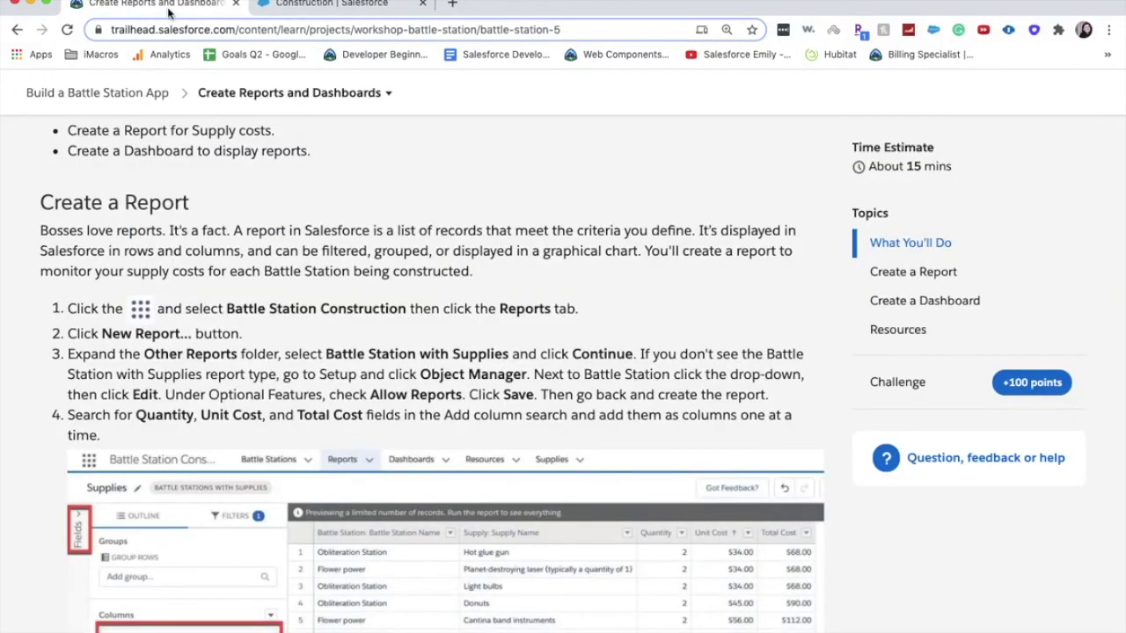
click(948, 382)
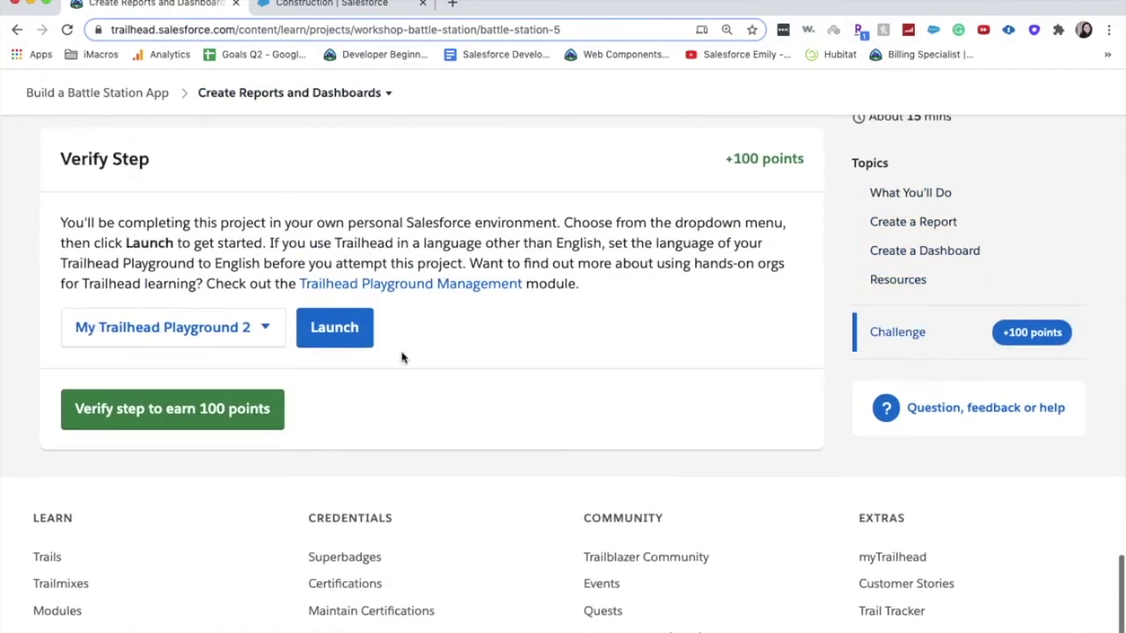
click(212, 419)
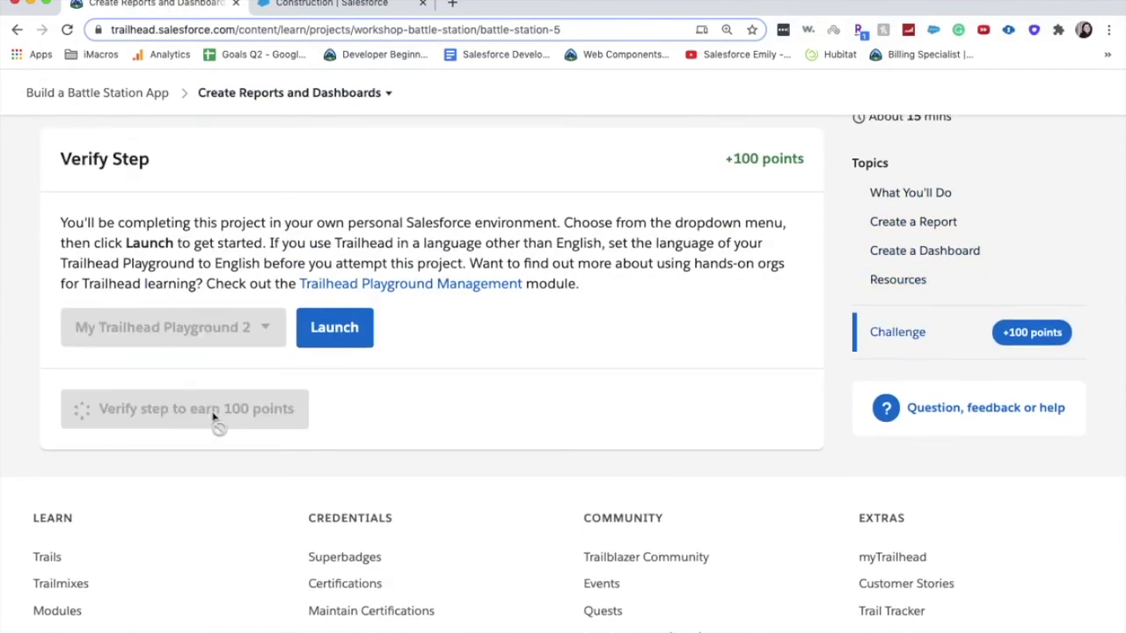